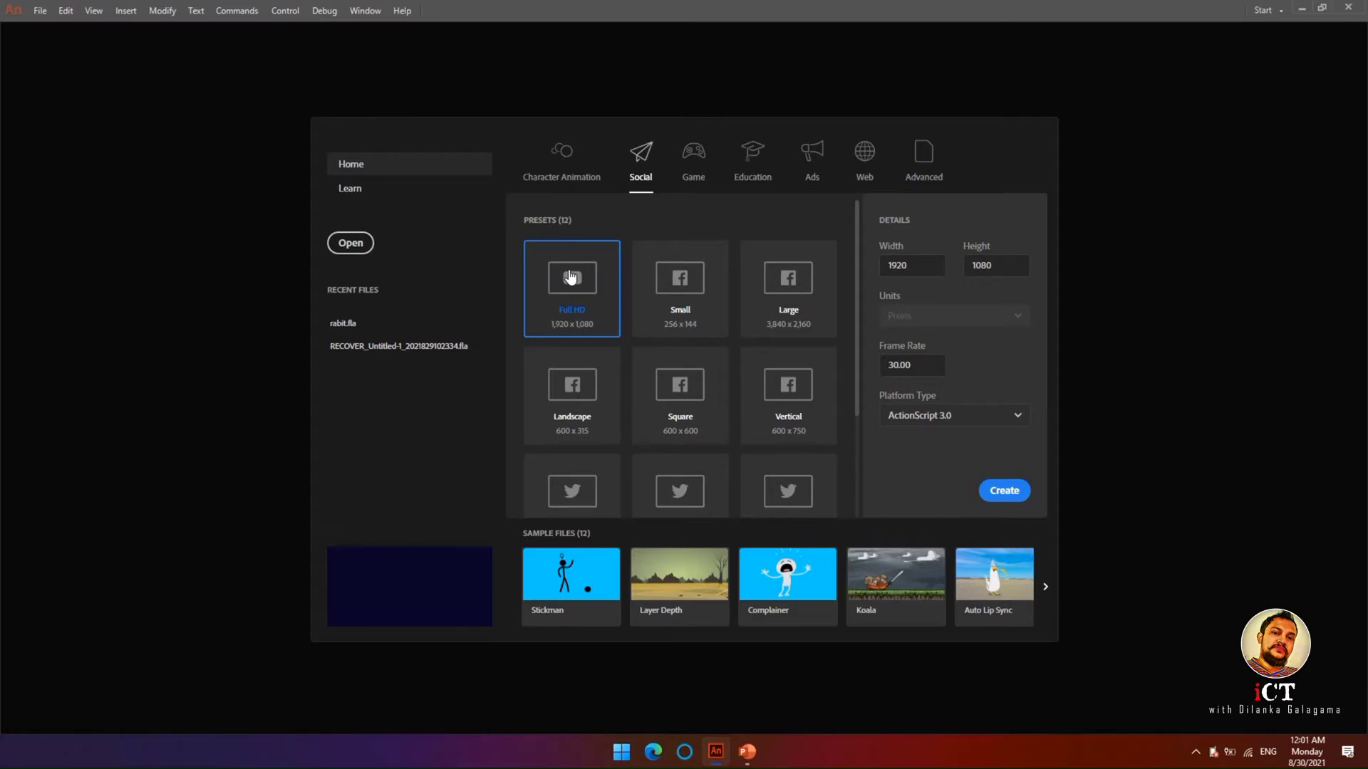
# - Create a new Full HD document of 1920 x 1080 px at 30 fps for ActionScript 3.0
pyautogui.click(1005, 493)
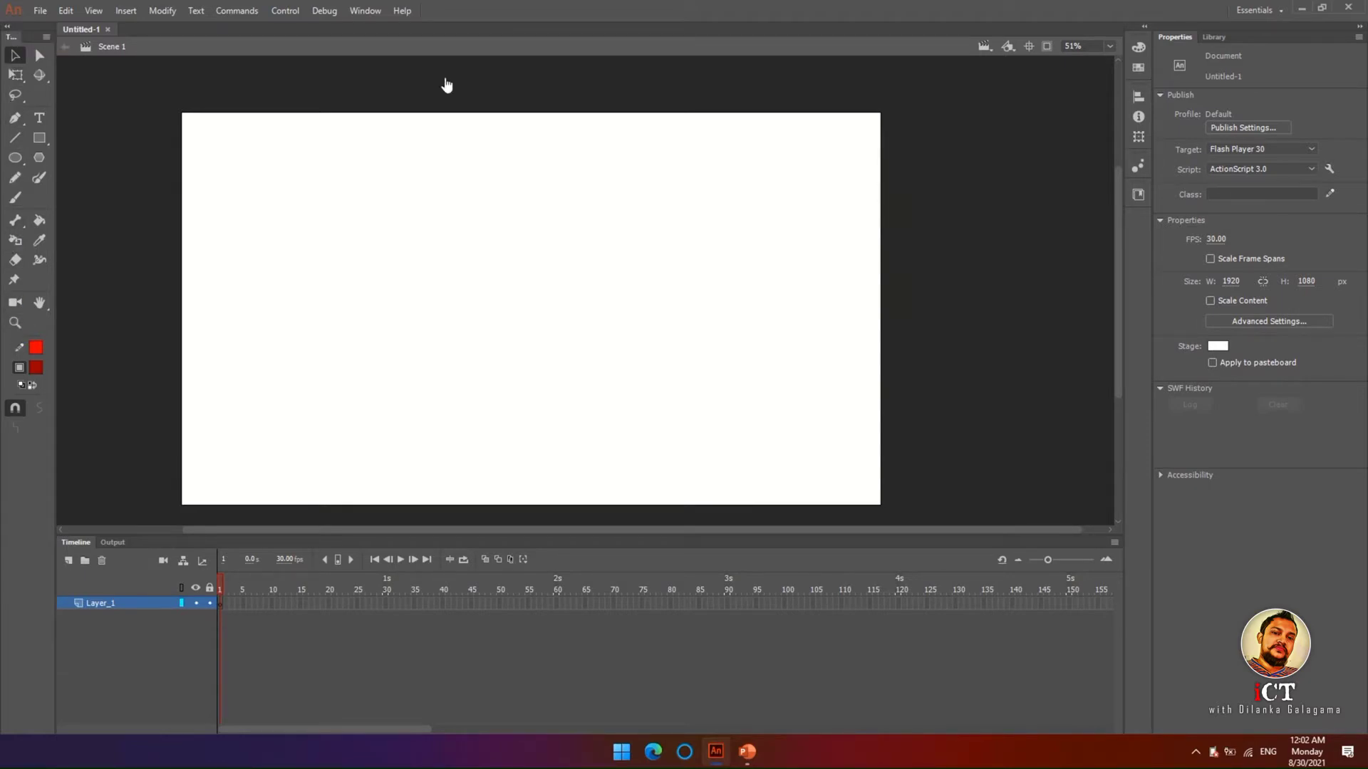
# - Try docking the Tools panel beside Properties, move it back, and resize it to two columns of tools
pyautogui.moveTo(14, 37); pyautogui.dragTo(1366, 59)
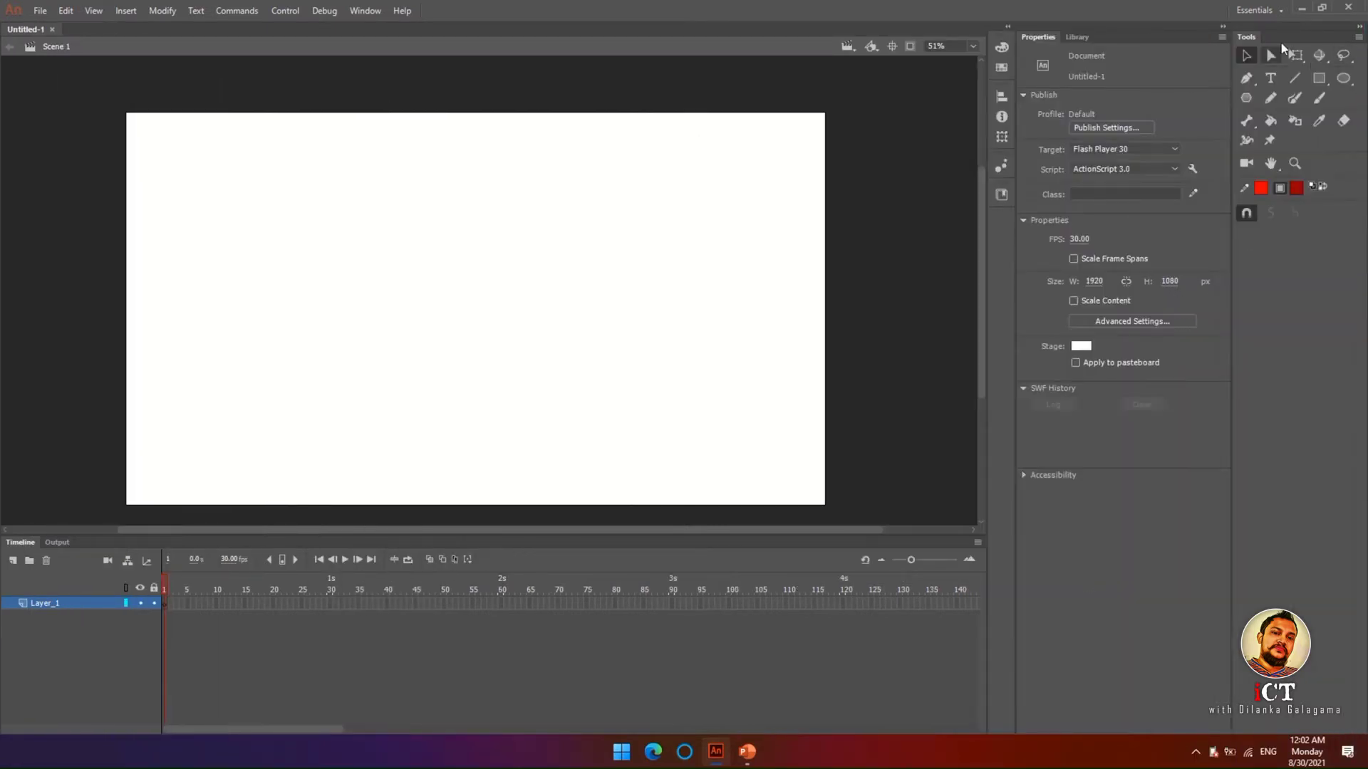
pyautogui.moveTo(1301, 36); pyautogui.dragTo(14, 100)
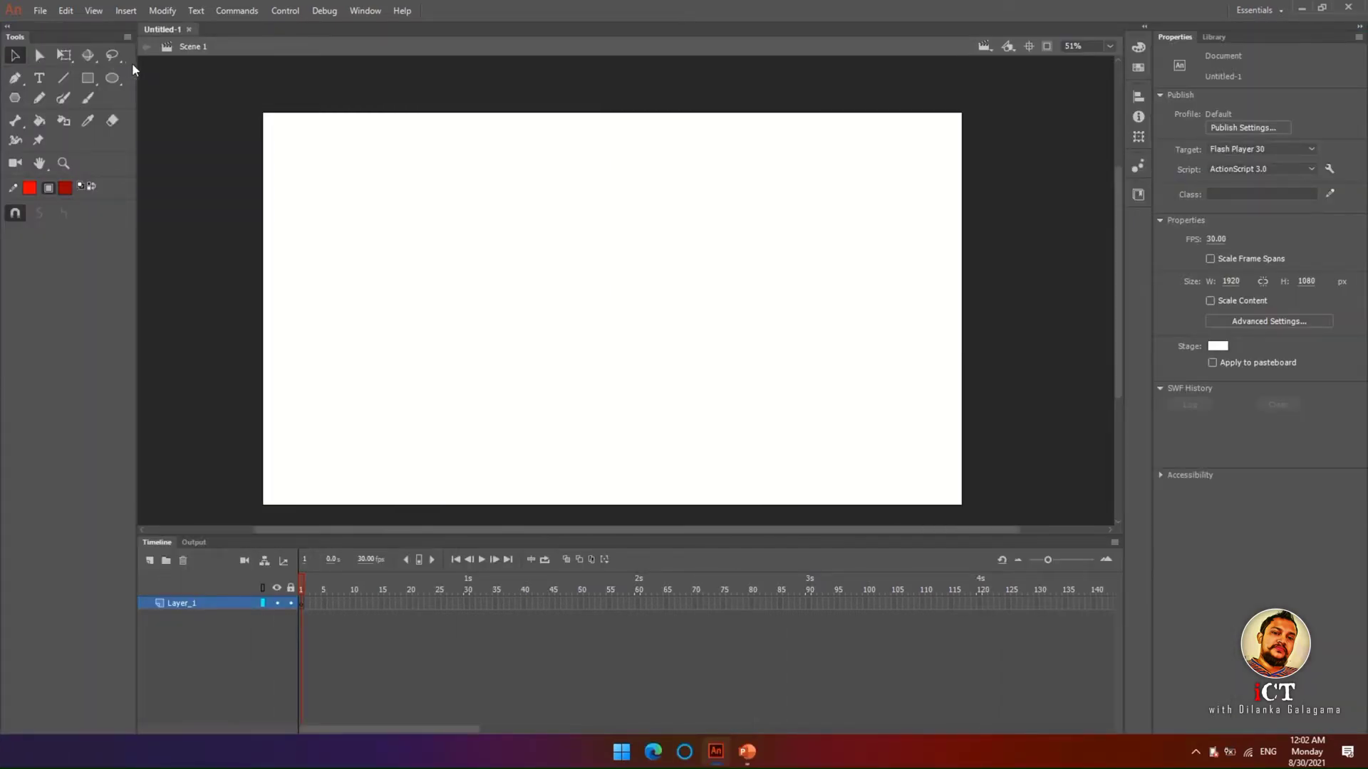
pyautogui.moveTo(135, 70); pyautogui.dragTo(6, 83)
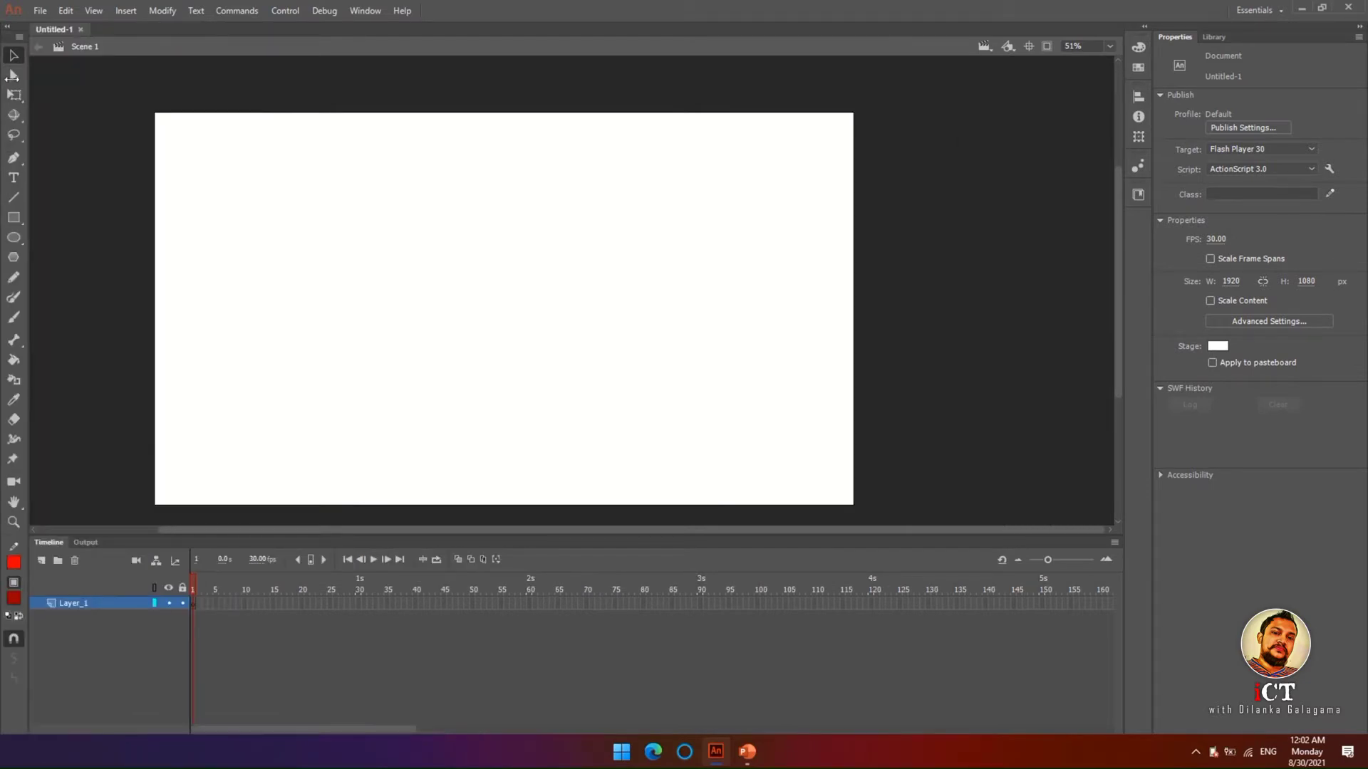
pyautogui.moveTo(19, 77); pyautogui.dragTo(58, 78)
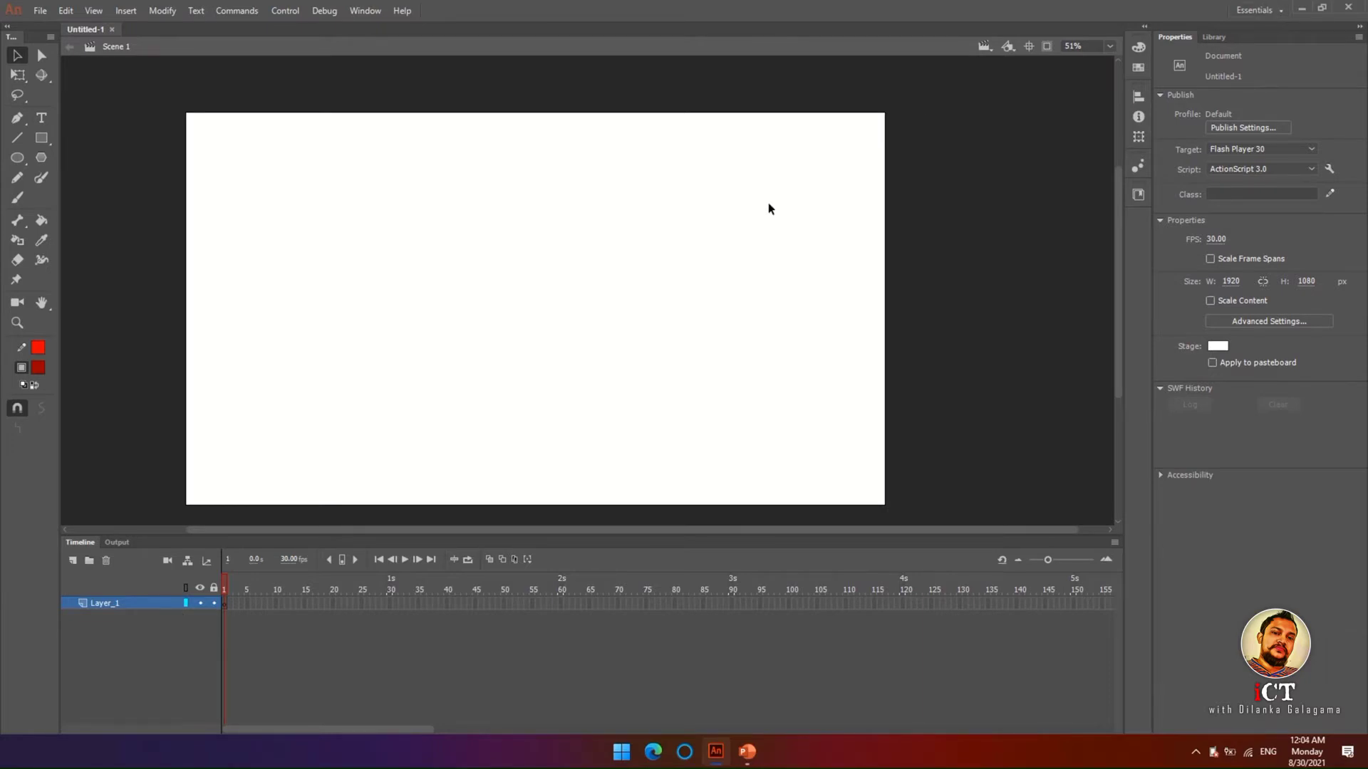
# - Try the Classic workspace layout, then return to the Essentials workspace
pyautogui.click(1279, 13)
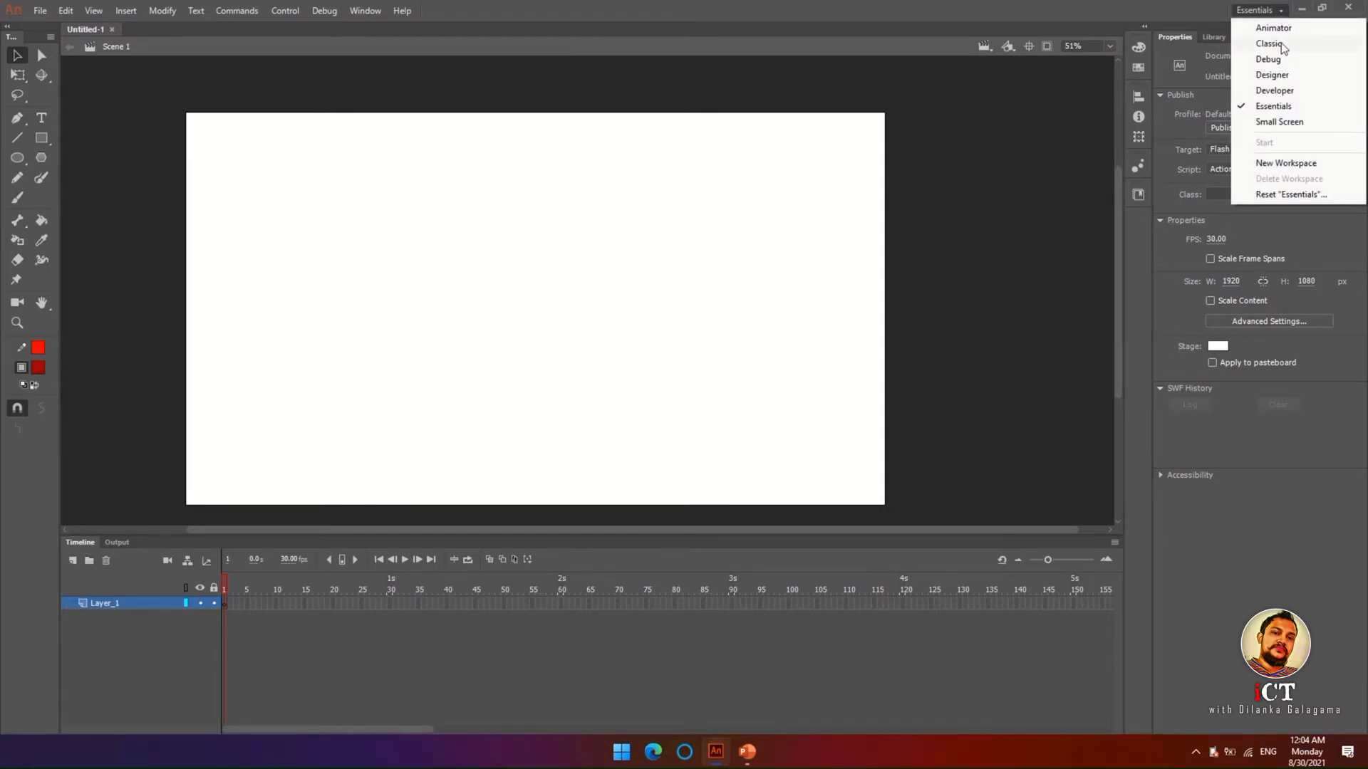
pyautogui.click(1281, 43)
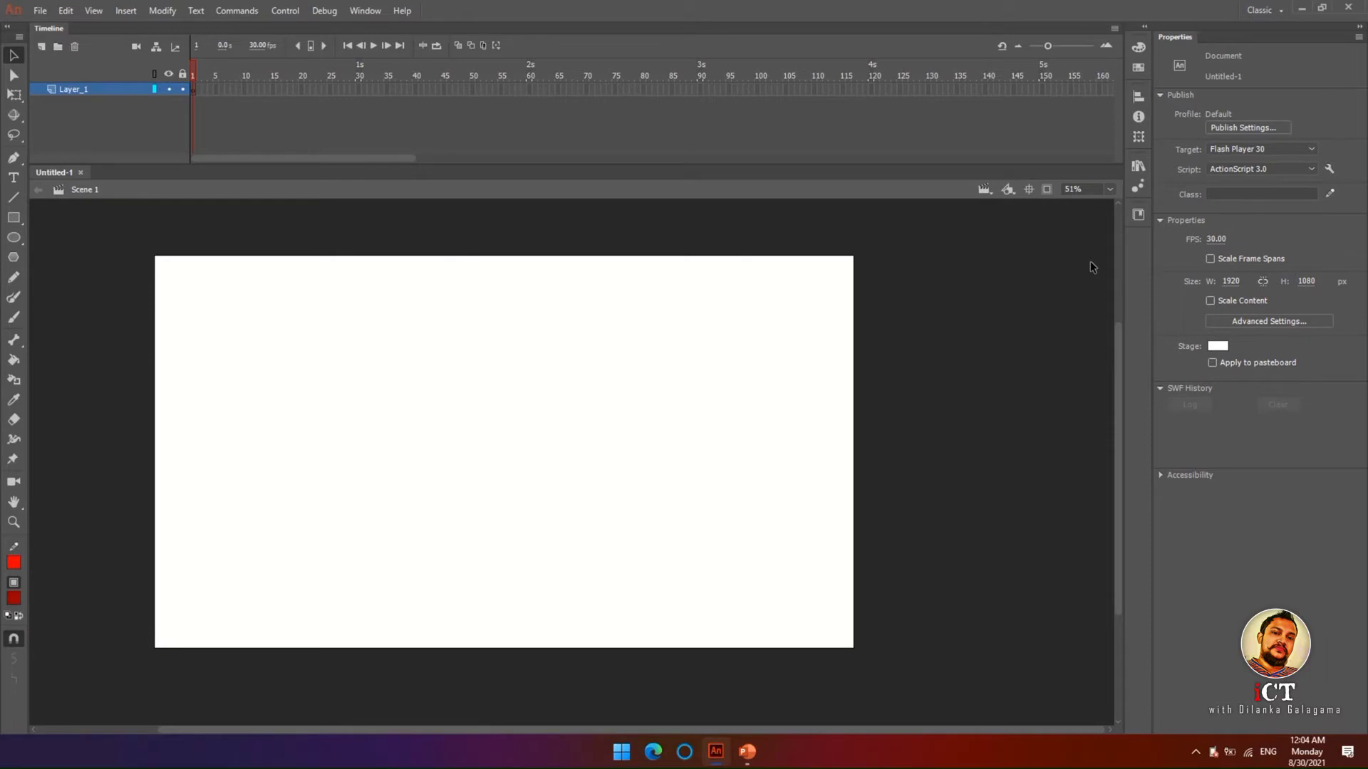
pyautogui.click(1280, 12)
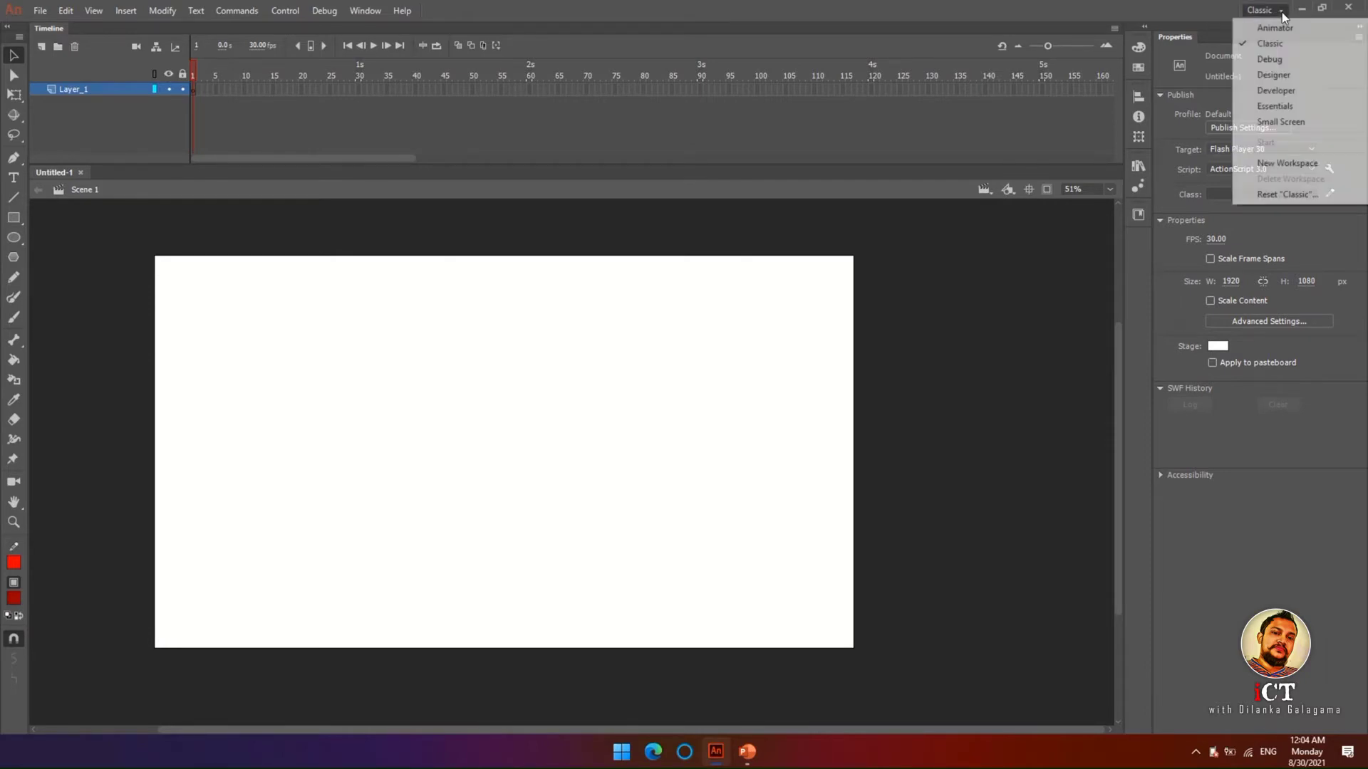
pyautogui.click(1291, 108)
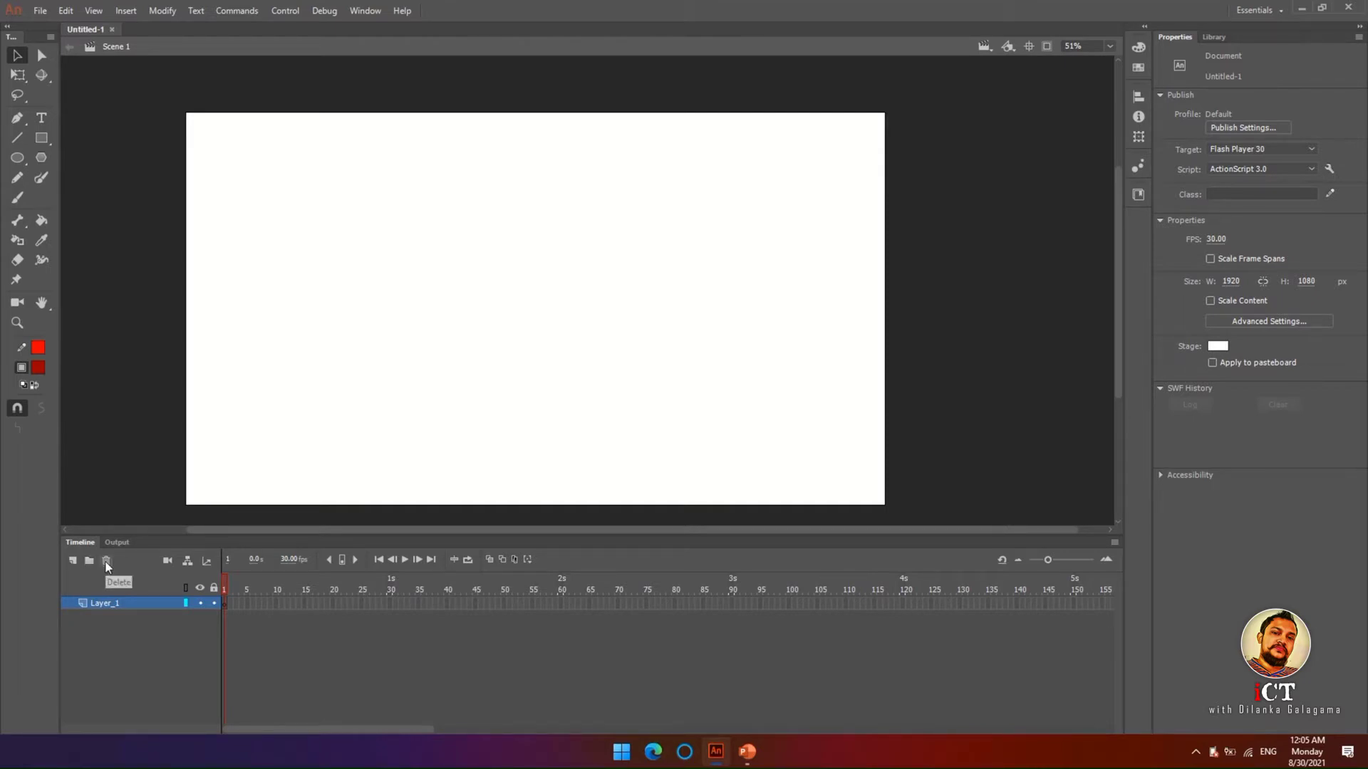
# - Add two new layers above Layer_1 and try locking and unlocking the layers
pyautogui.click(72, 561)
pyautogui.click(72, 561)
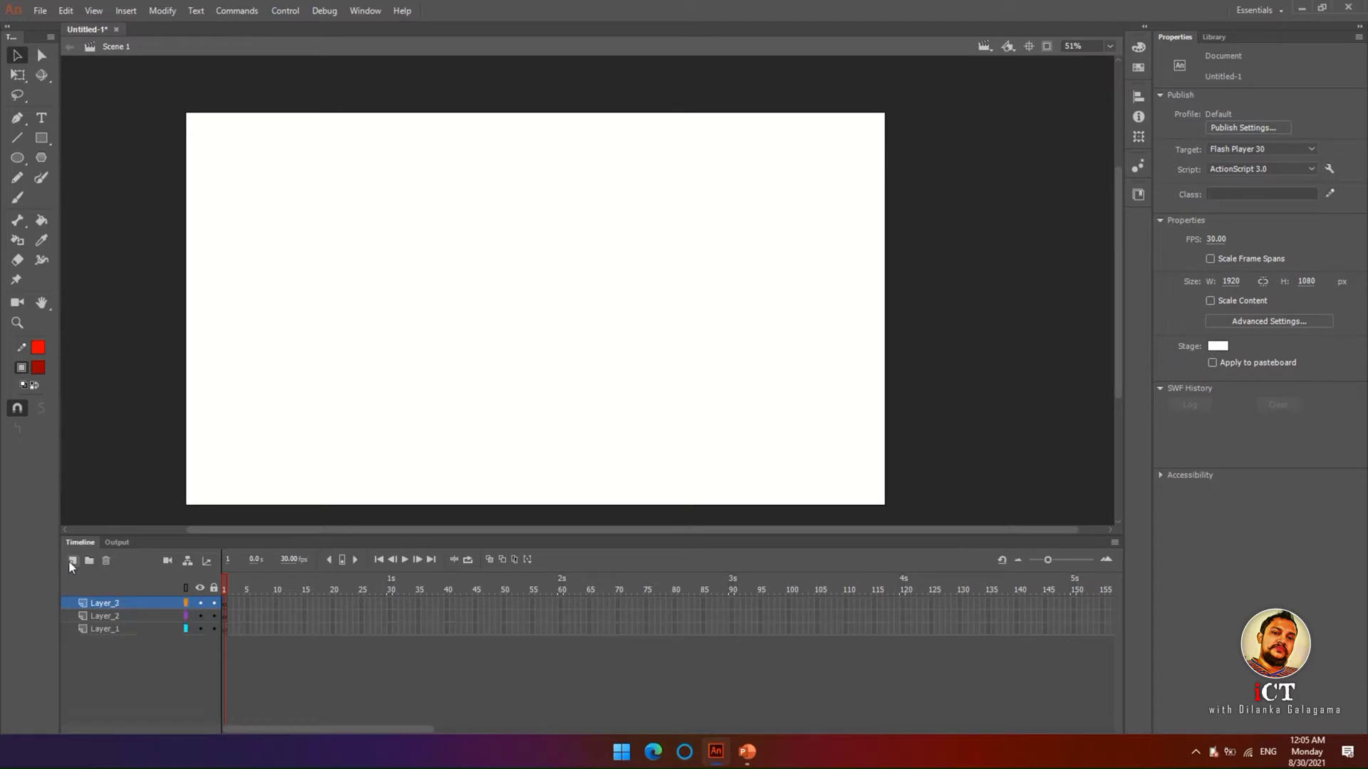
pyautogui.click(214, 604)
pyautogui.click(213, 588)
pyautogui.click(213, 589)
pyautogui.click(213, 589)
# - Set the document frame rate to 24 fps and enlarge the frames in the timeline
pyautogui.write('24')
pyautogui.press('Return')
pyautogui.click(1105, 561)
pyautogui.click(1105, 561)
pyautogui.click(1105, 562)
pyautogui.click(1104, 561)
pyautogui.click(1105, 561)
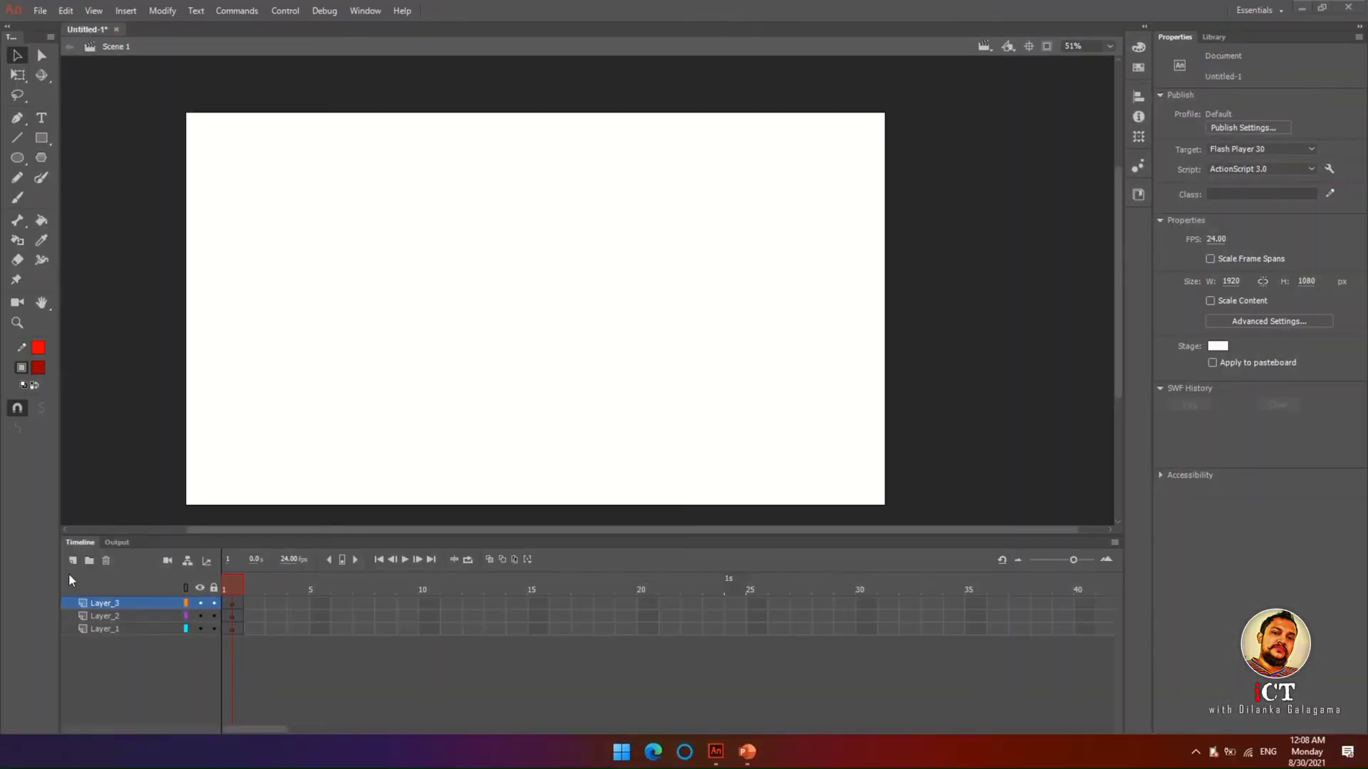
# - Add one more layer, then delete every layer except Layer_1
pyautogui.click(71, 562)
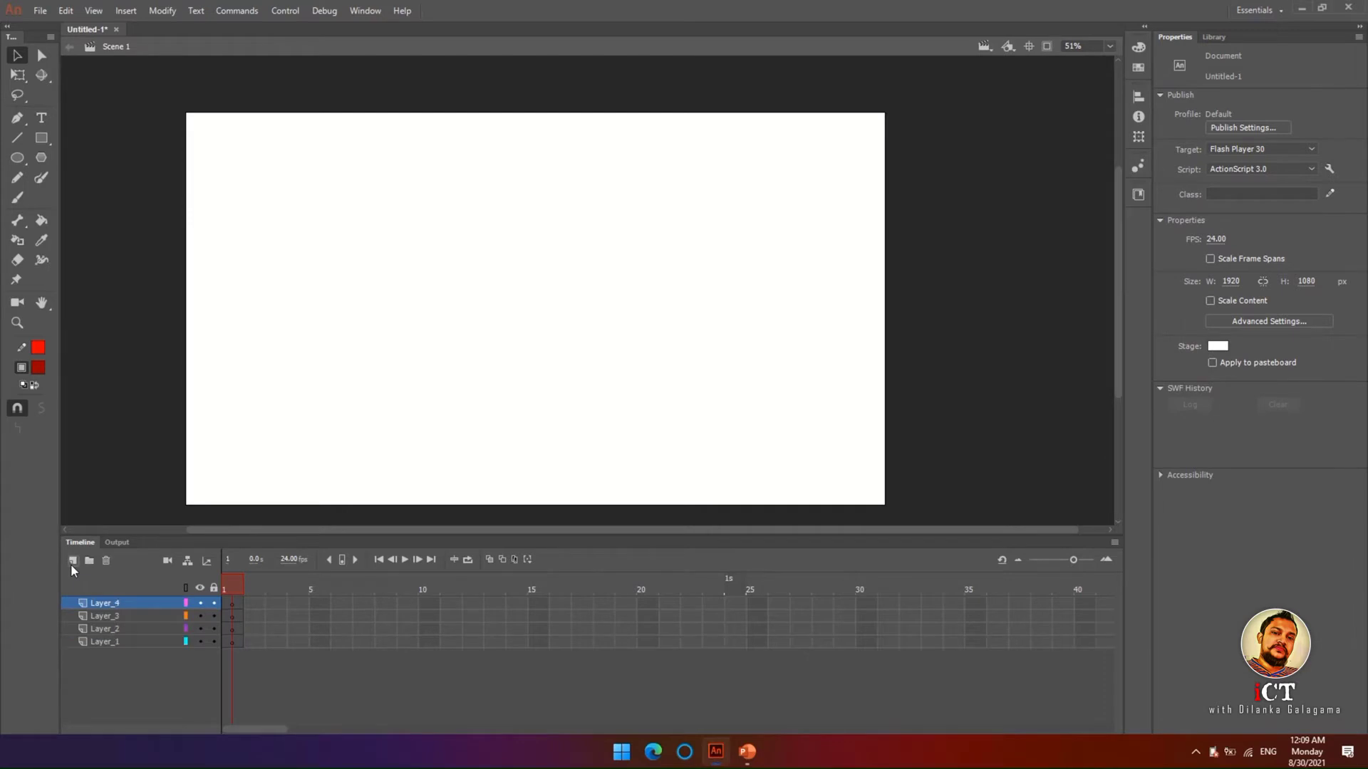
pyautogui.click(106, 561)
pyautogui.click(105, 561)
pyautogui.click(106, 561)
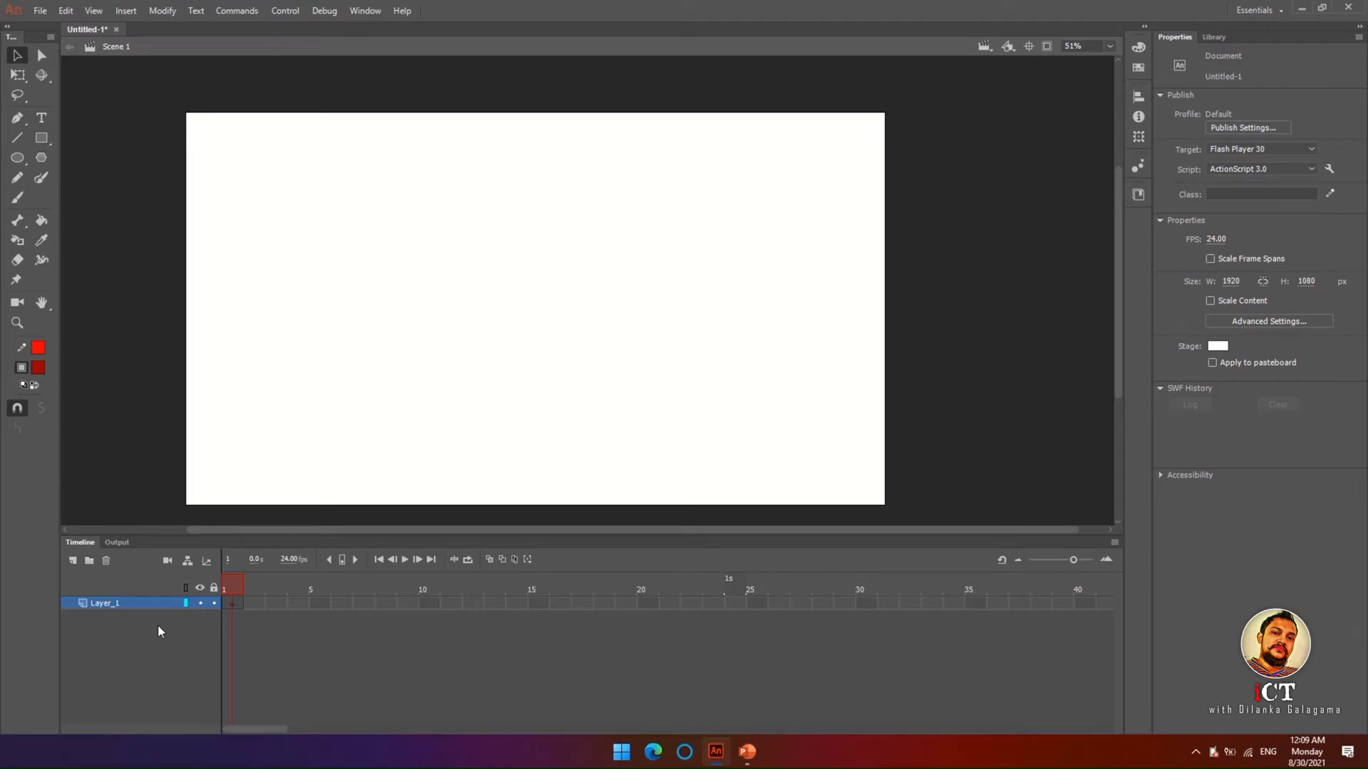
# - Add two new layers above Layer_1 and rename Layer_1 as bg
pyautogui.click(72, 561)
pyautogui.click(72, 561)
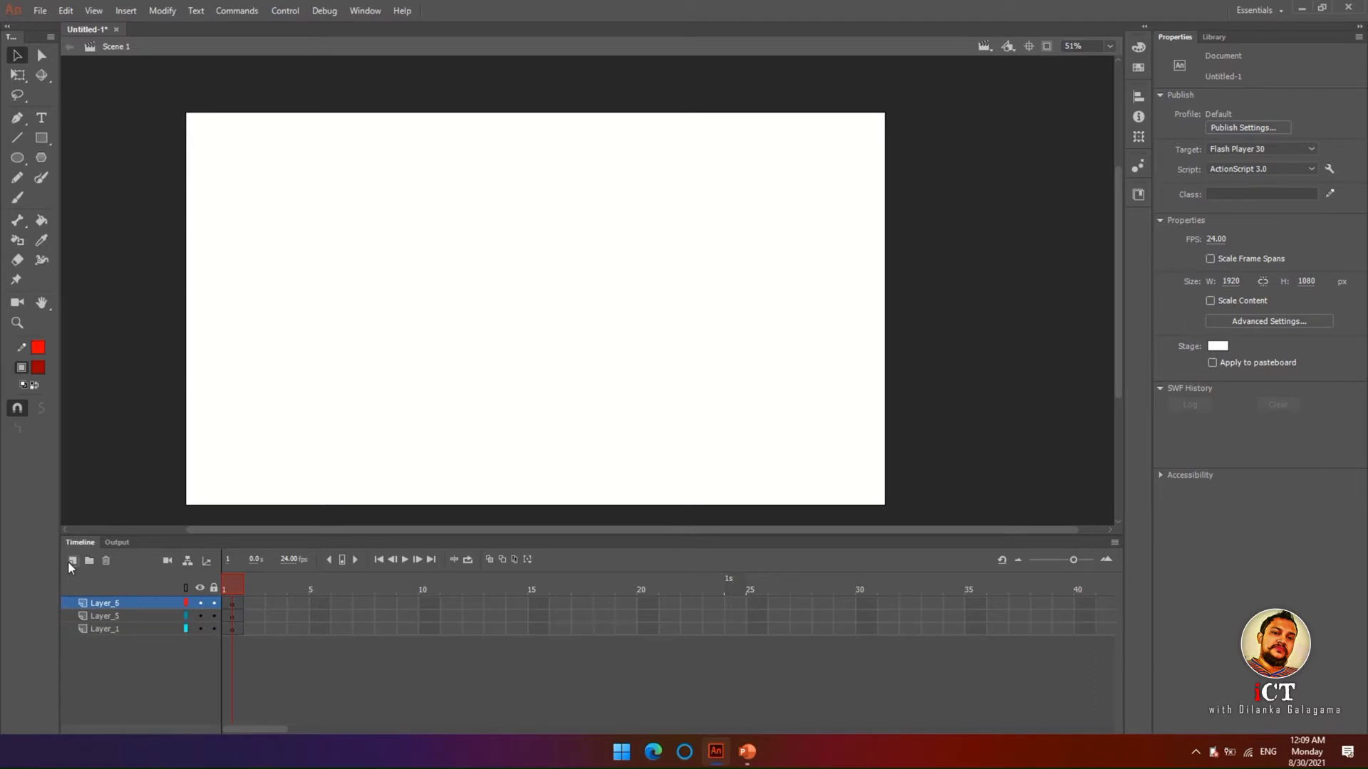
pyautogui.doubleClick(105, 628)
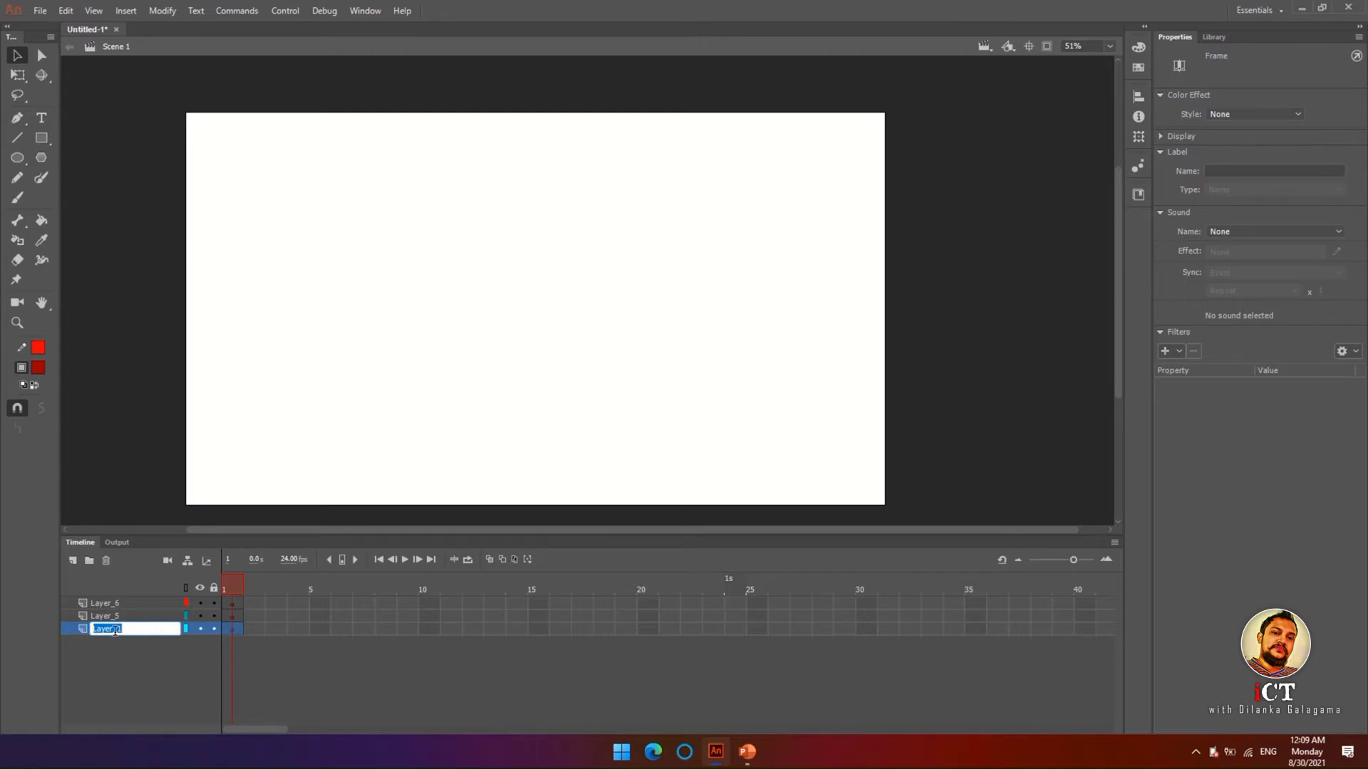
pyautogui.write('bg')
pyautogui.click(116, 668)
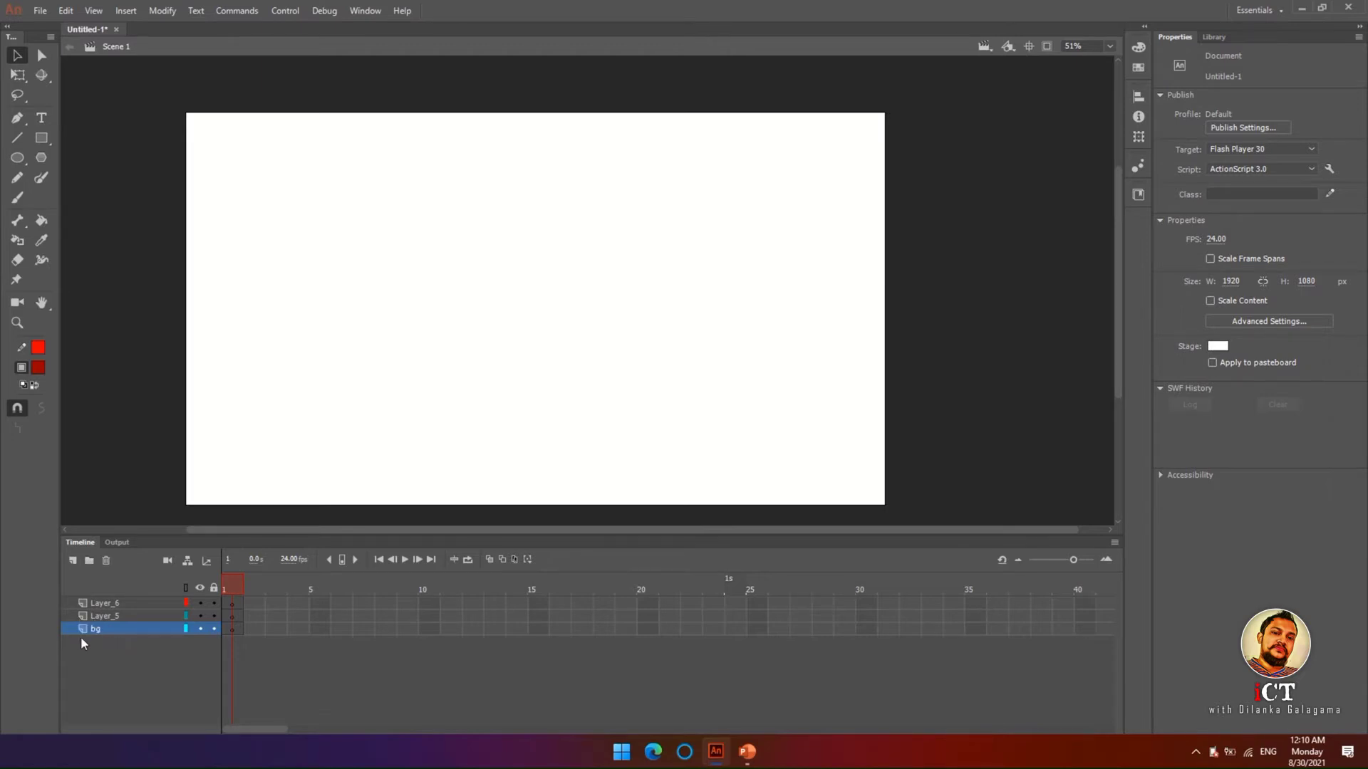
# - Rename the layer directly above bg as head
pyautogui.click(110, 614)
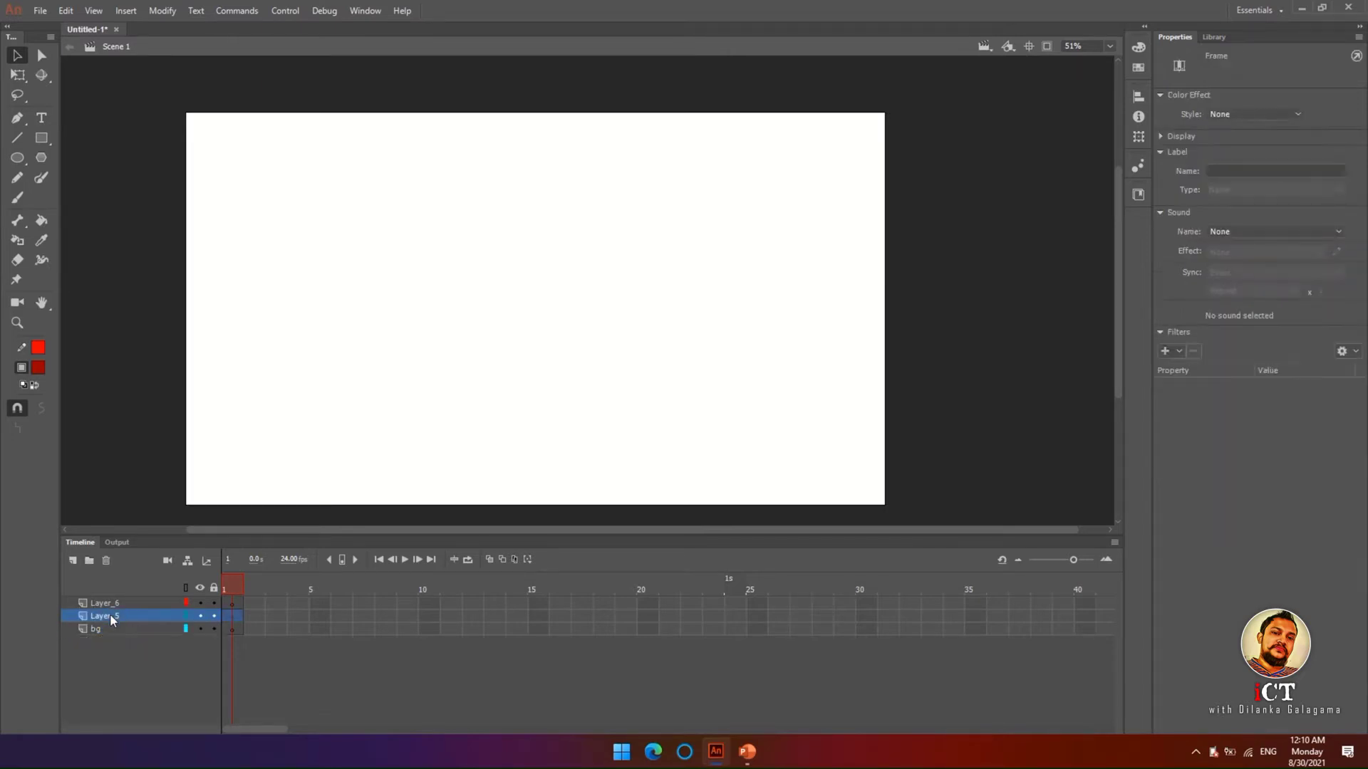
pyautogui.doubleClick(110, 613)
pyautogui.write('head')
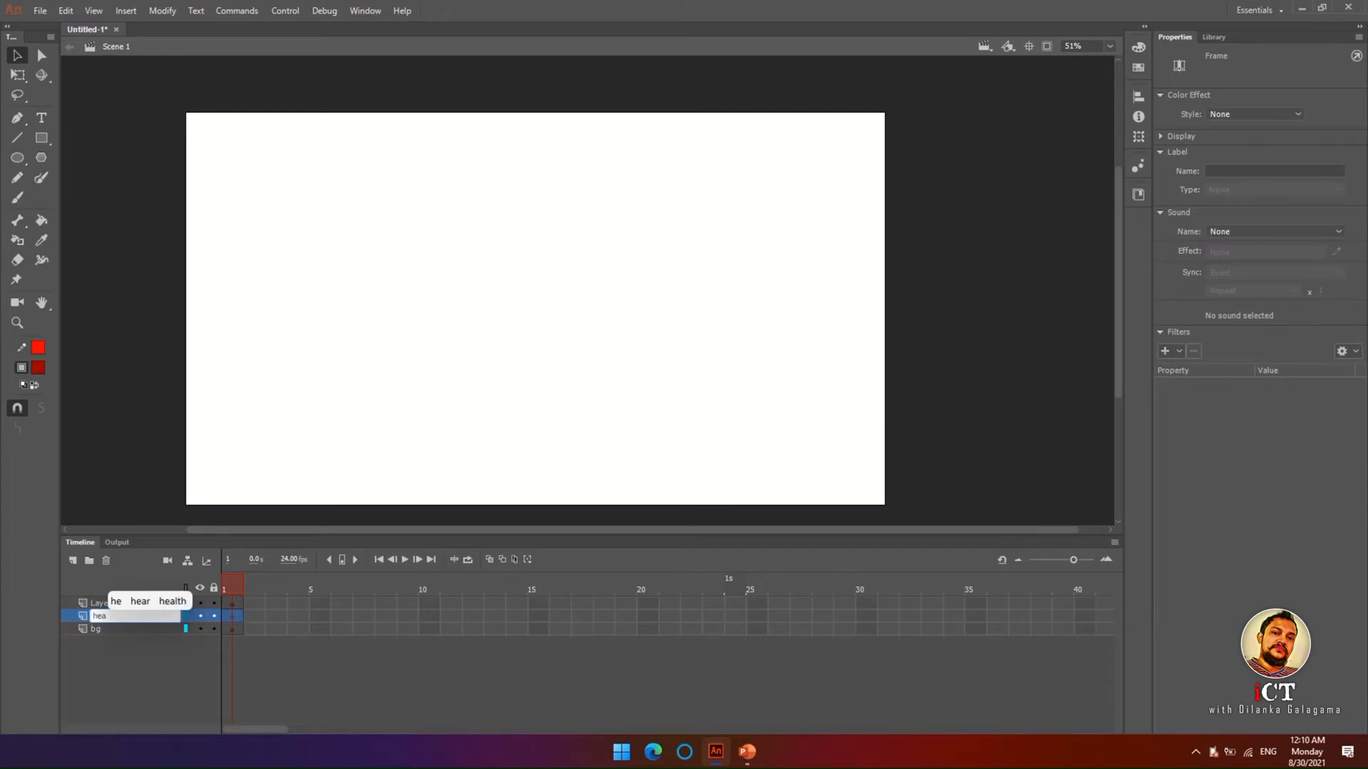
pyautogui.press('Return')
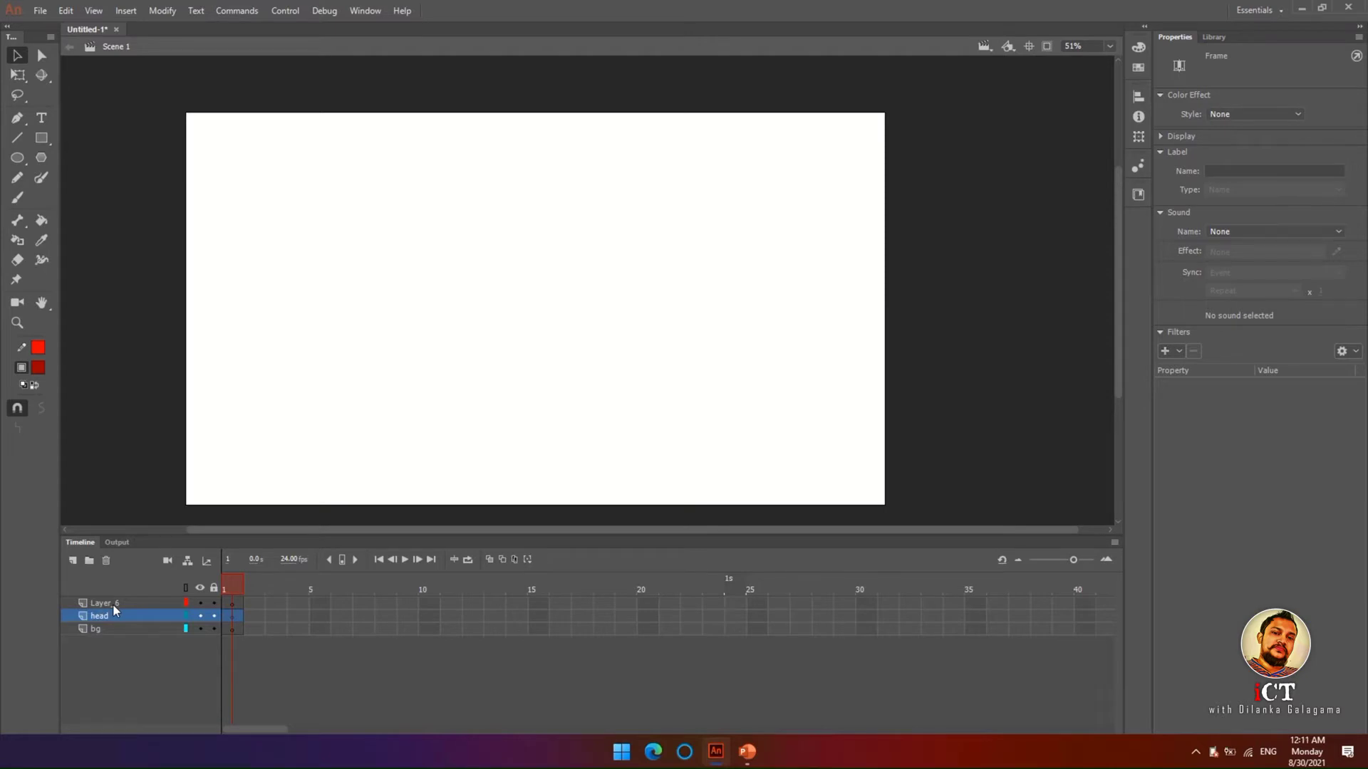
# - Examine the frame and document properties and the list of publish targets, leaving the head layer selected
pyautogui.click(105, 603)
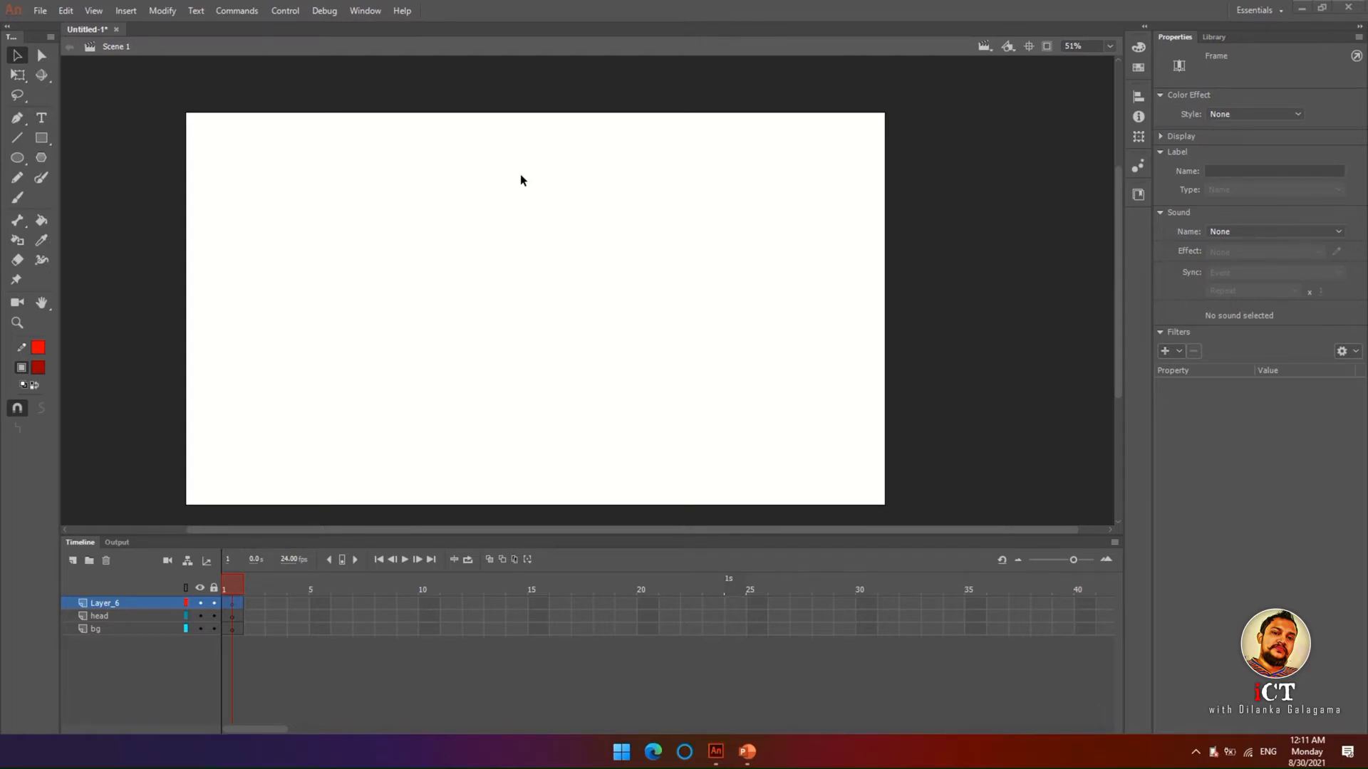
pyautogui.click(537, 269)
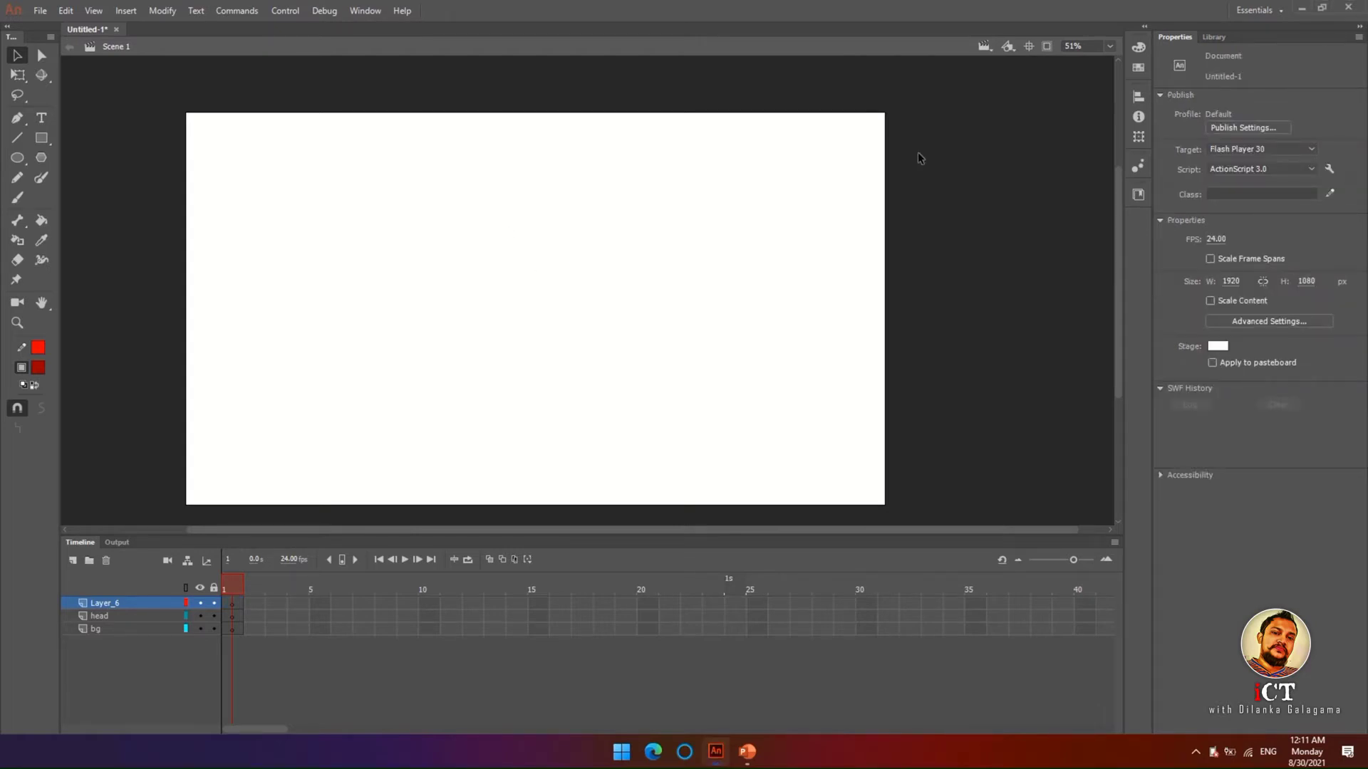
pyautogui.click(97, 616)
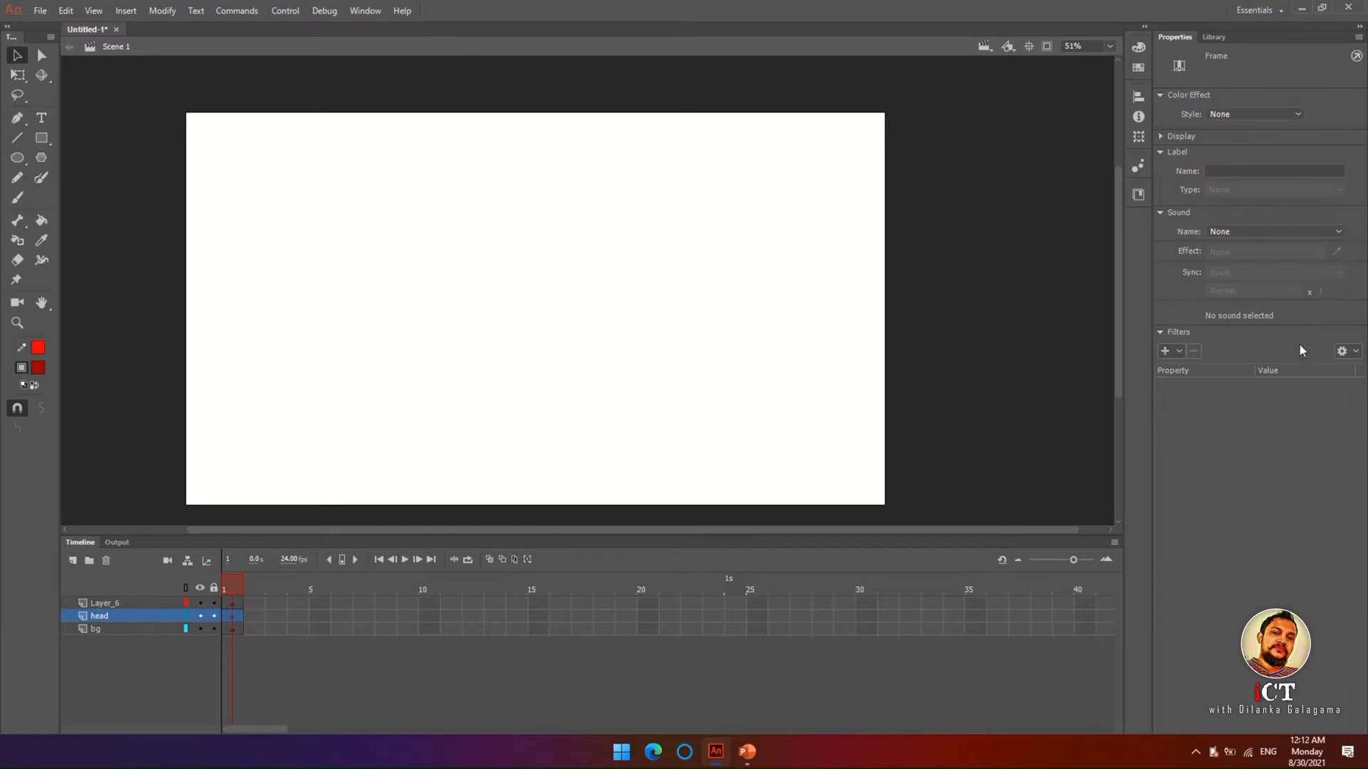
pyautogui.click(566, 320)
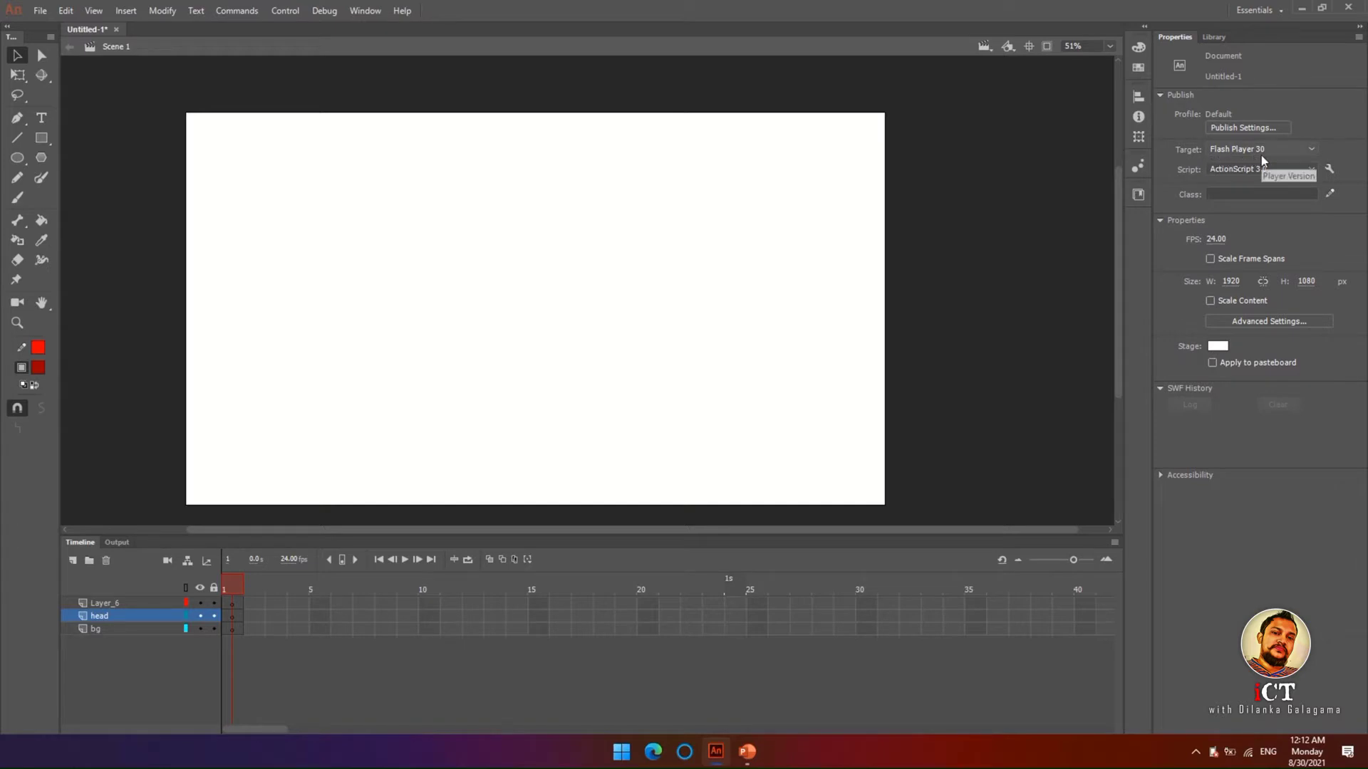
pyautogui.click(1294, 154)
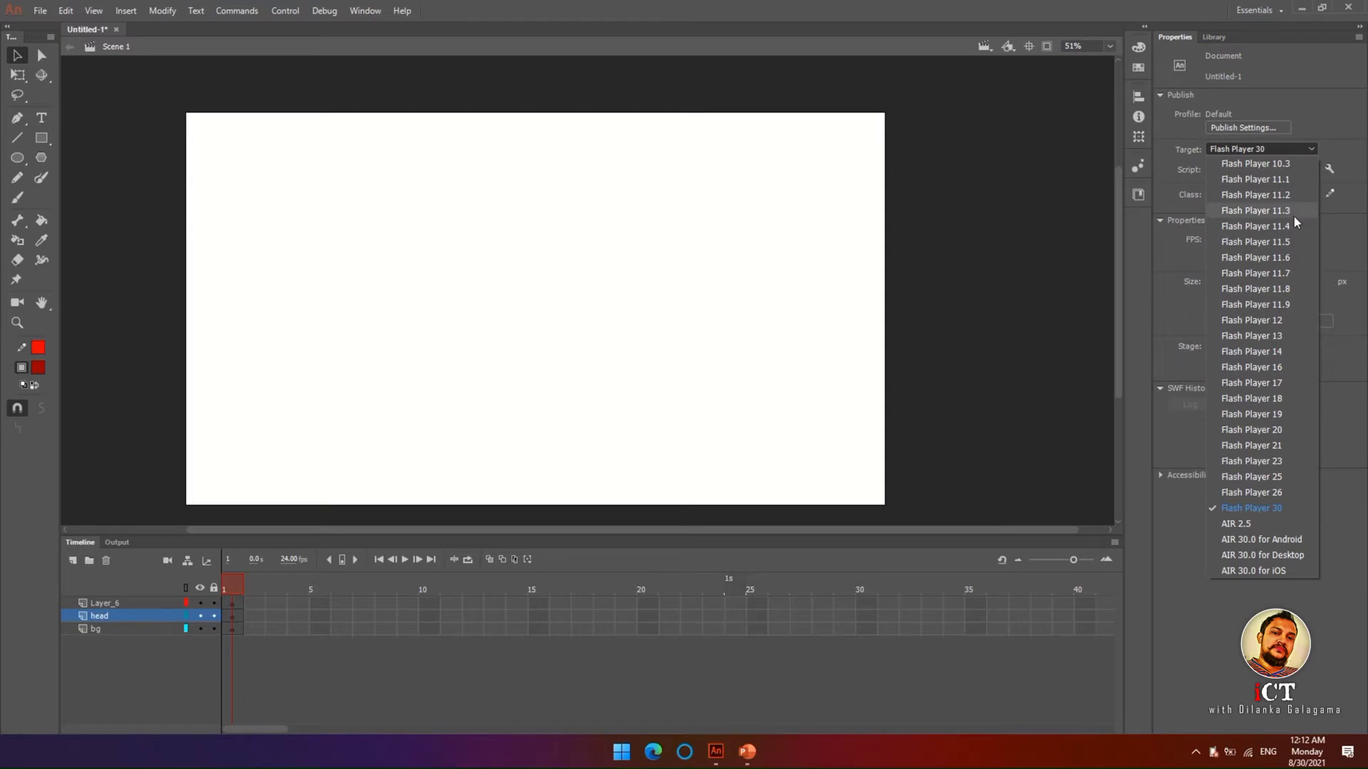
pyautogui.click(1295, 151)
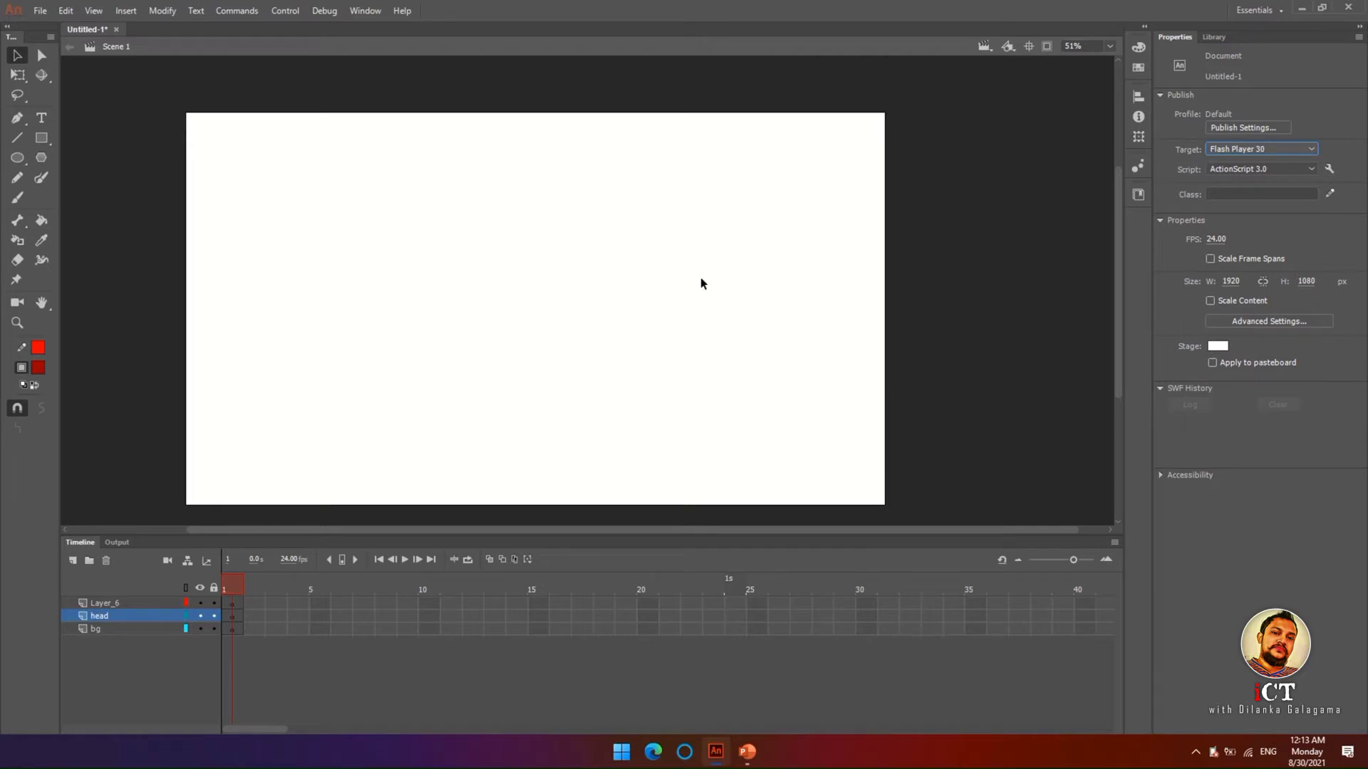
pyautogui.click(536, 154)
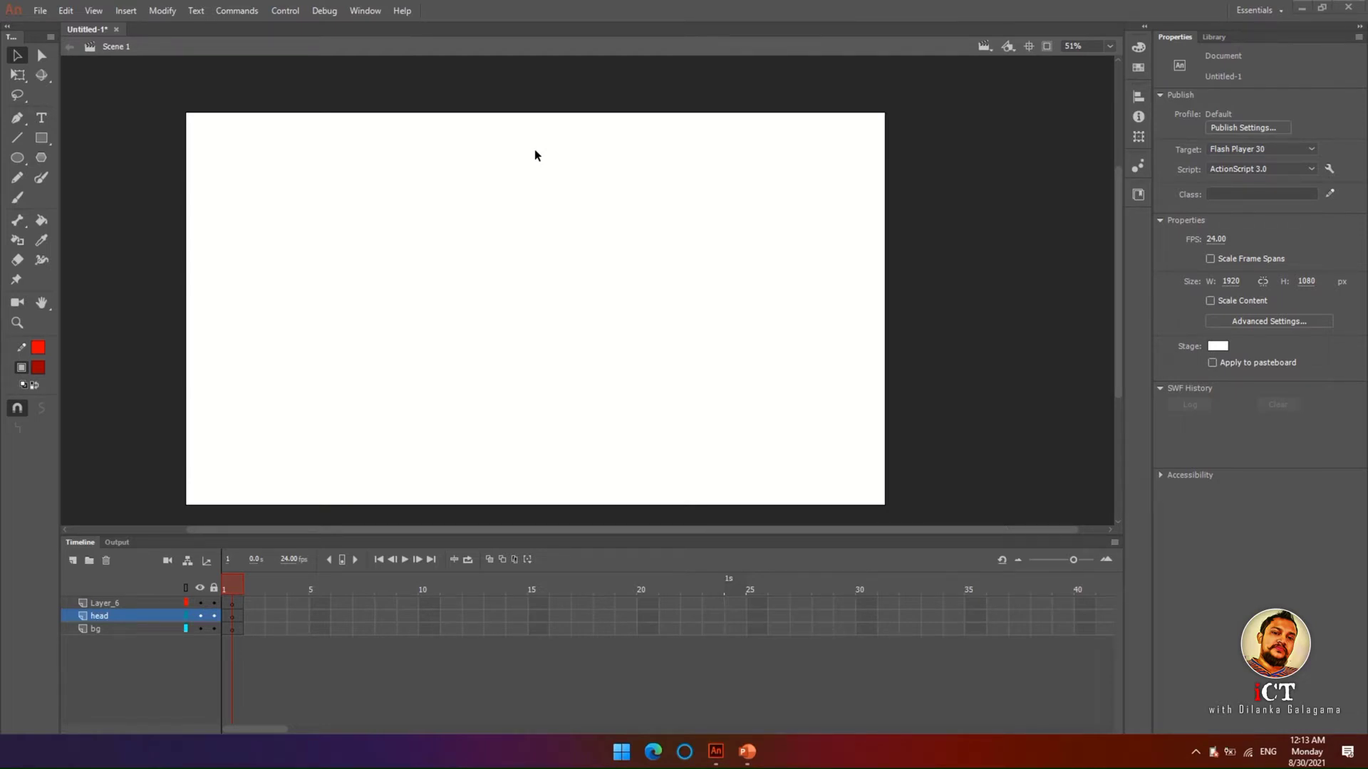
pyautogui.click(40, 118)
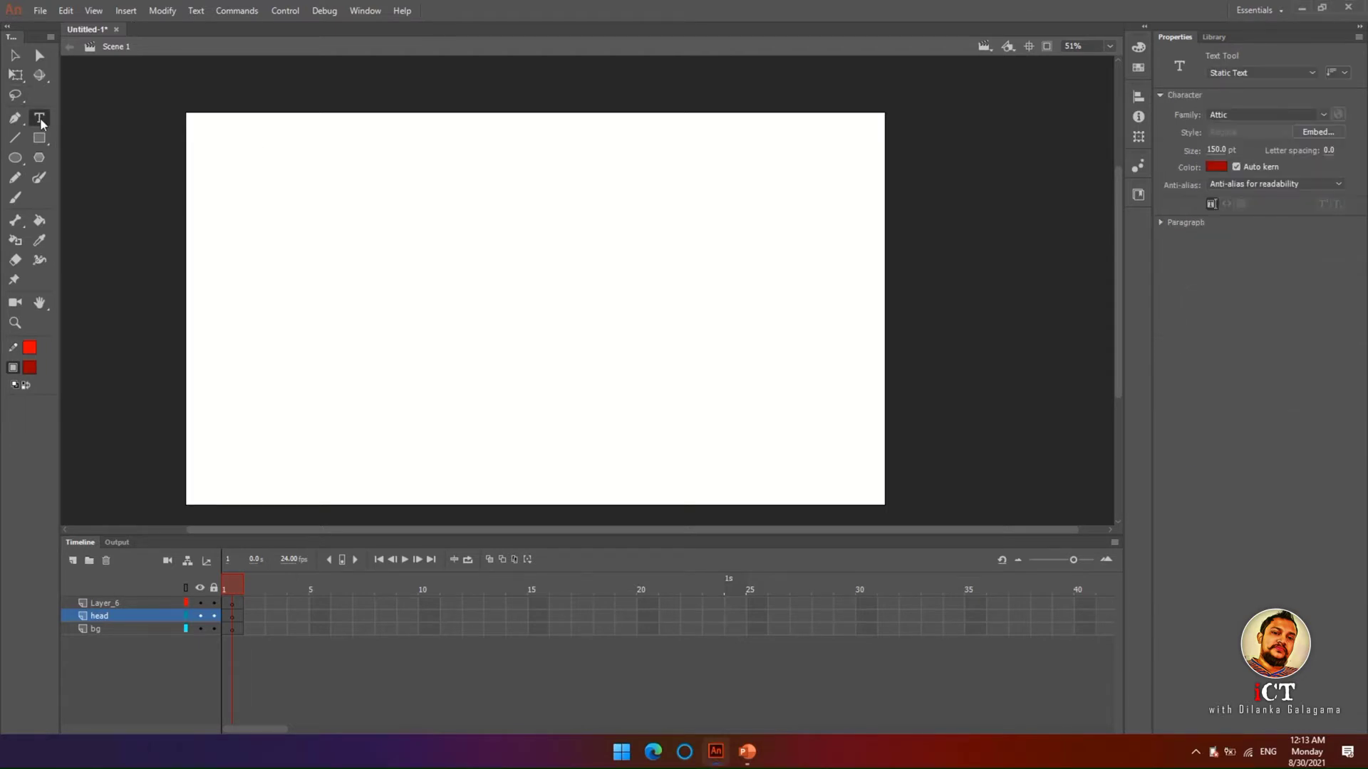
pyautogui.click(259, 145)
pyautogui.moveTo(307, 221); pyautogui.dragTo(513, 158)
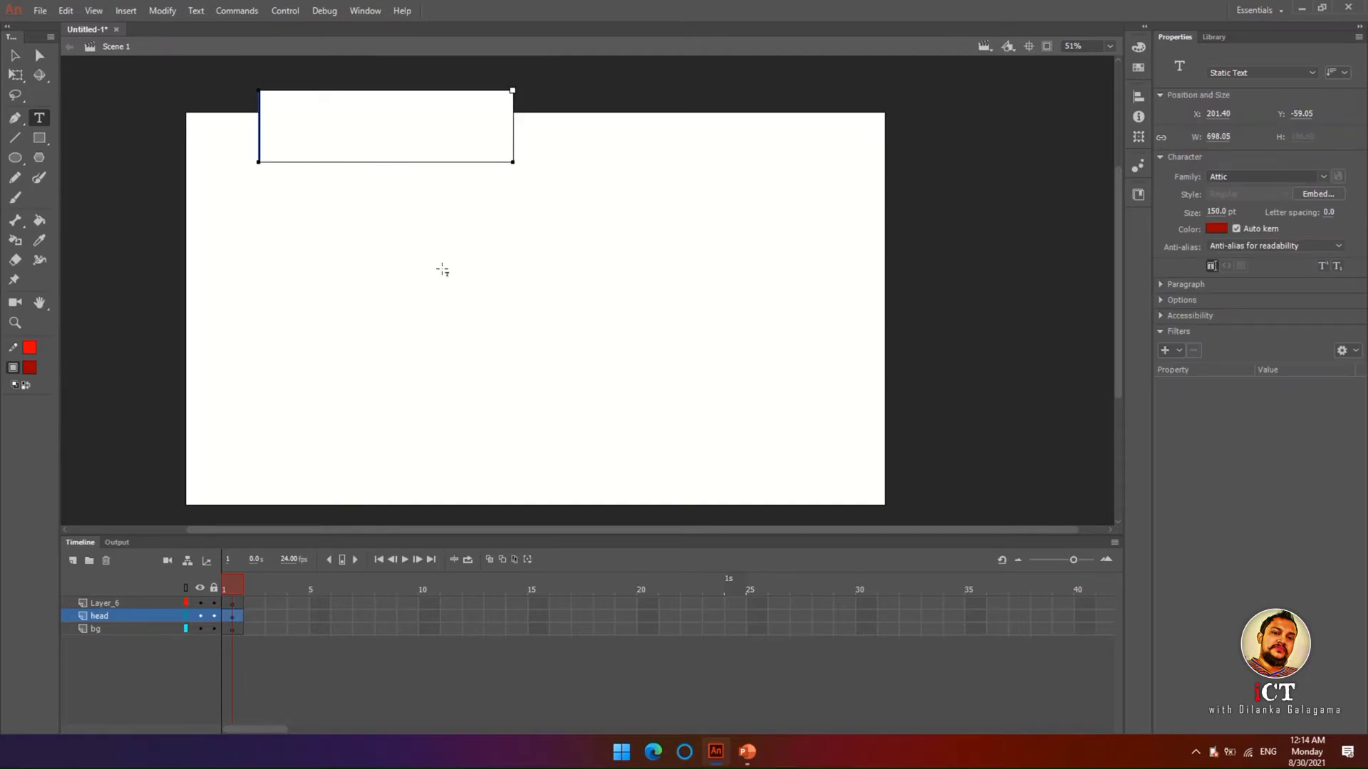
pyautogui.press('Escape')
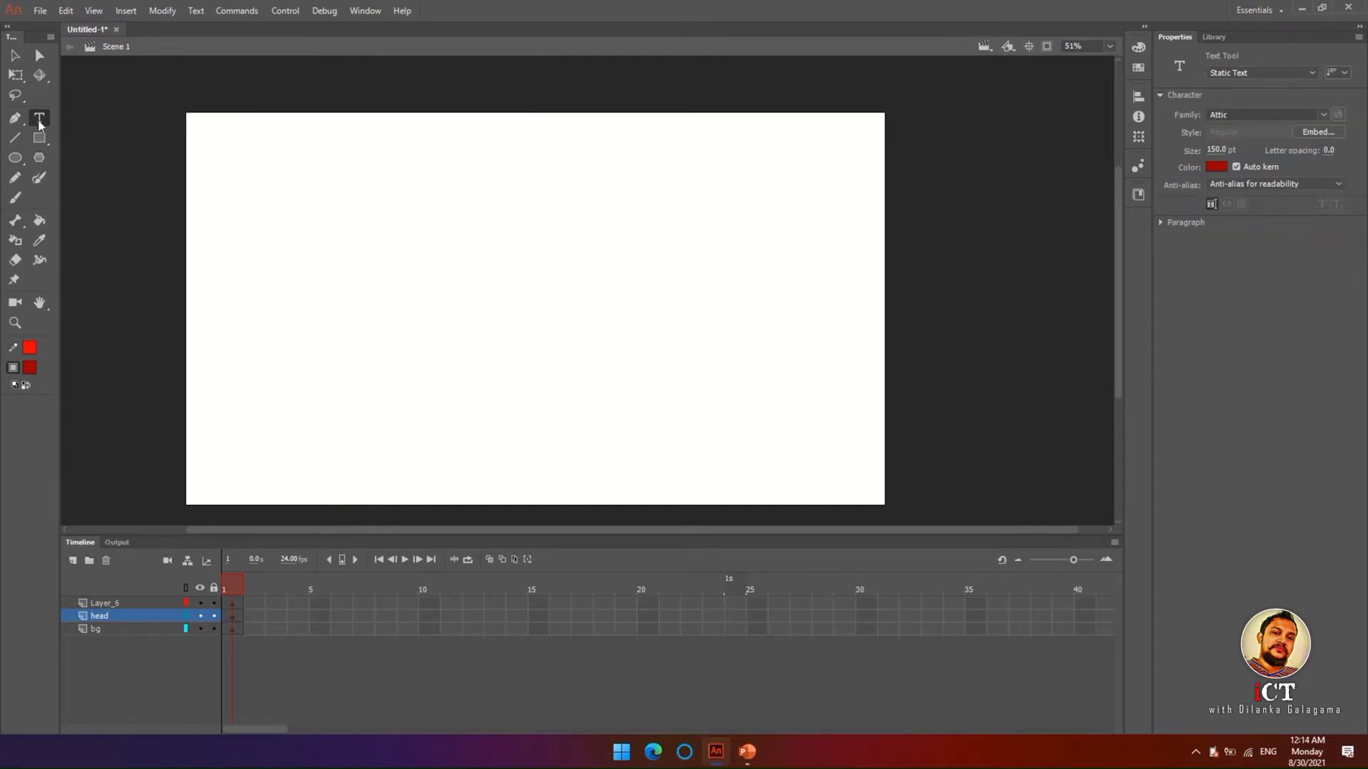
pyautogui.moveTo(303, 196); pyautogui.dragTo(581, 325)
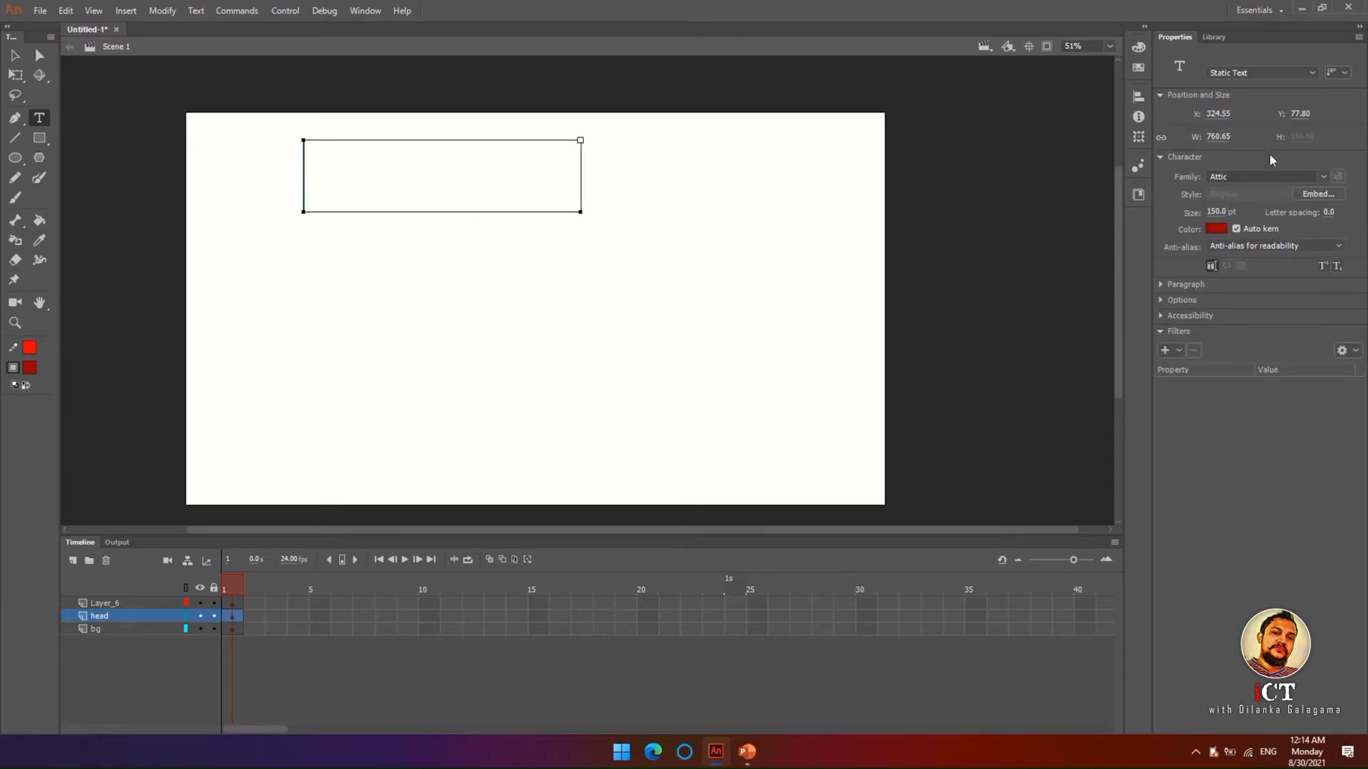
pyautogui.press('Escape')
# - Draw a static text box about 890 px wide near the stage's upper edge on the head layer and enter gfgfhf
pyautogui.moveTo(332, 118); pyautogui.dragTo(655, 229)
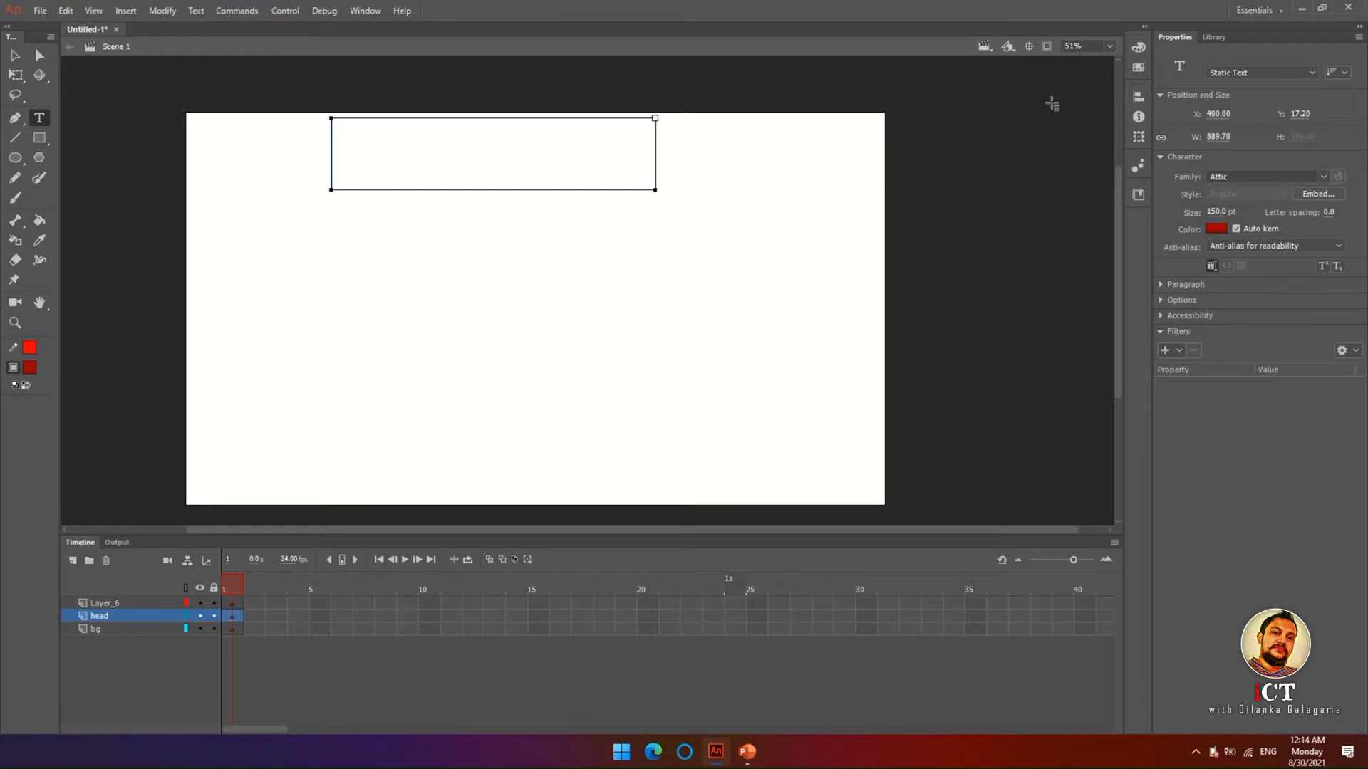
pyautogui.click(1323, 177)
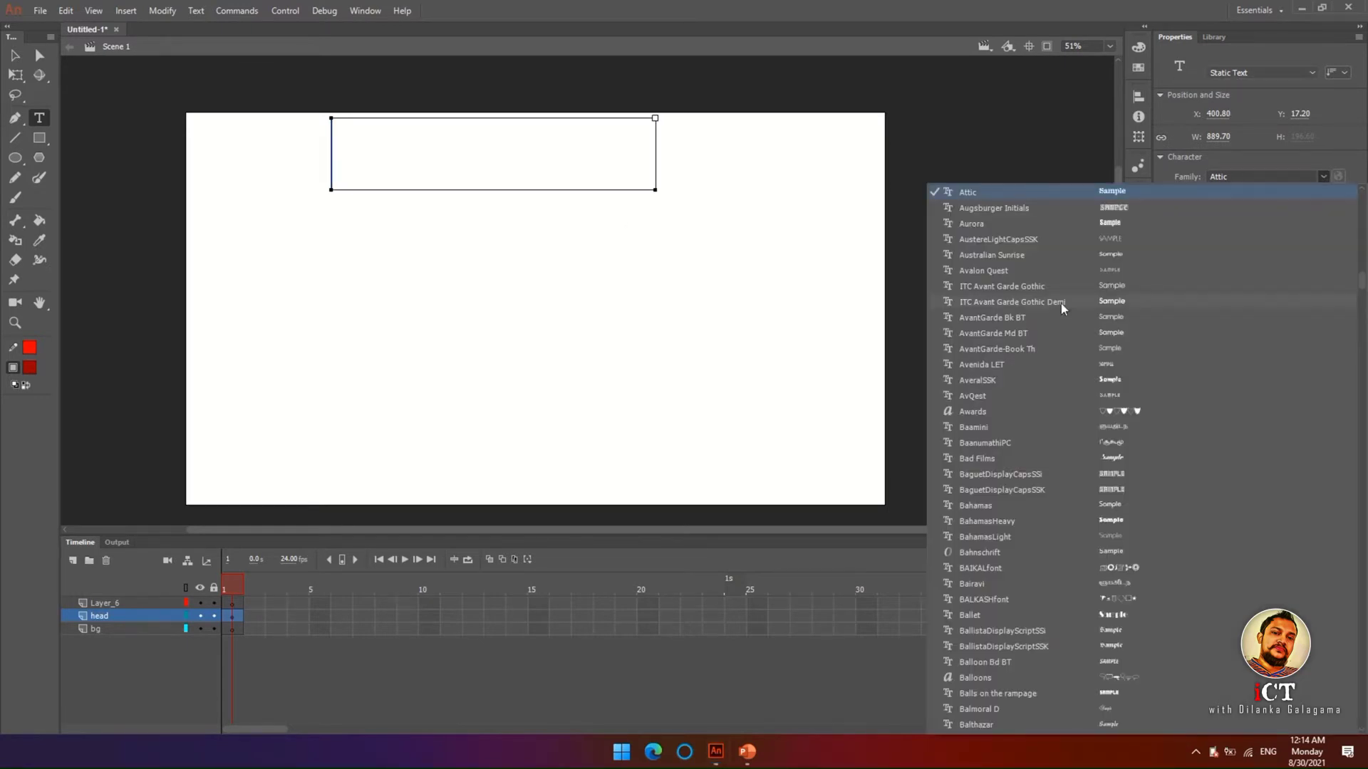
pyautogui.click(1202, 174)
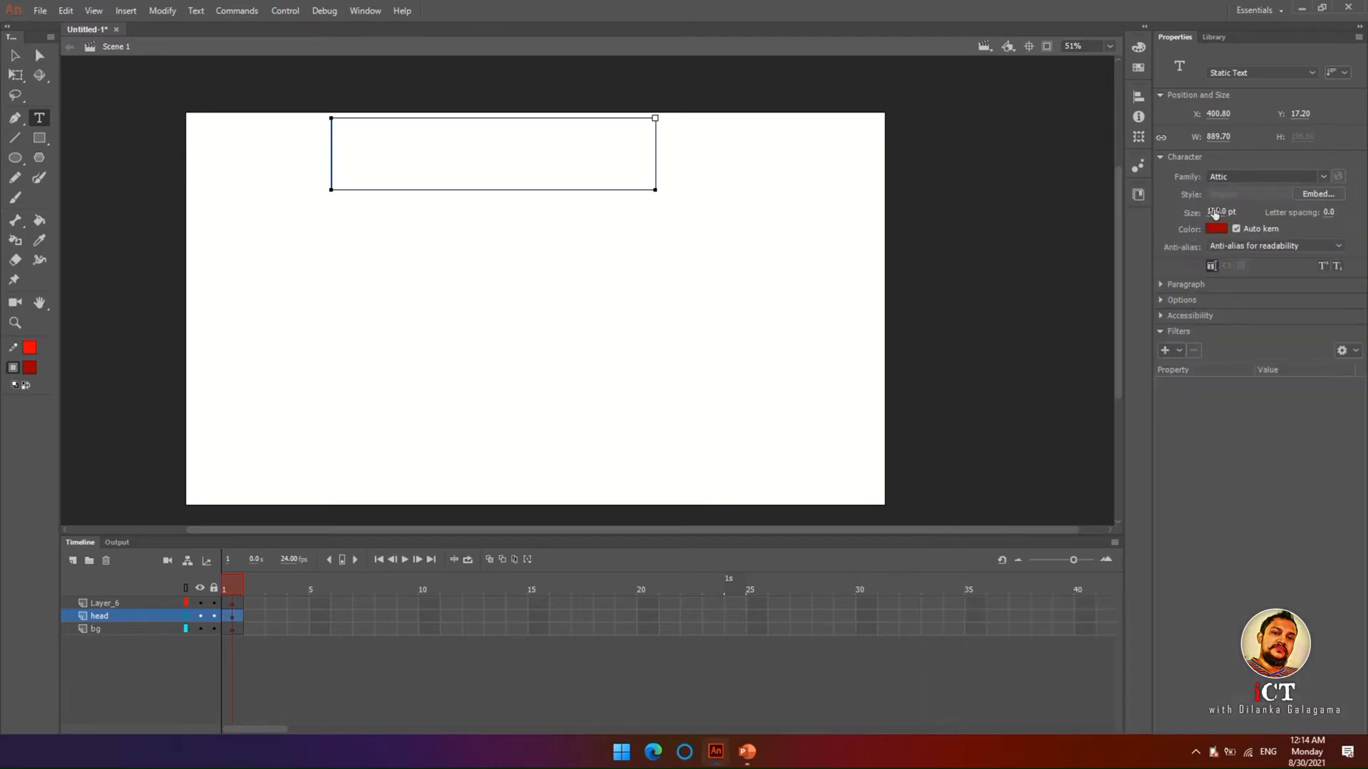
pyautogui.click(1214, 212)
pyautogui.click(533, 138)
pyautogui.write('gfghf')
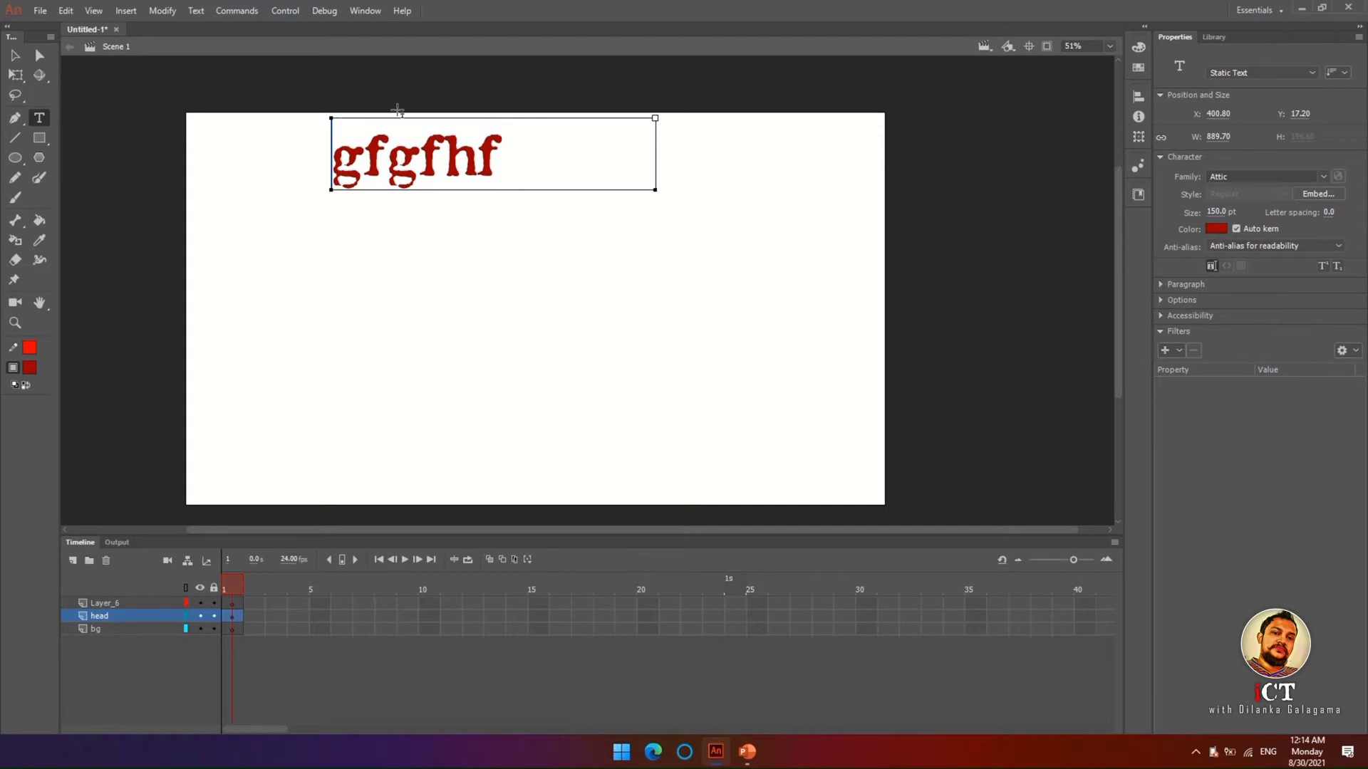
# - Set all of the text in the head layer's text box to the BaguetDisplayCapsSSi font and colour it bright green
pyautogui.hotkey('ctrl', 'a')
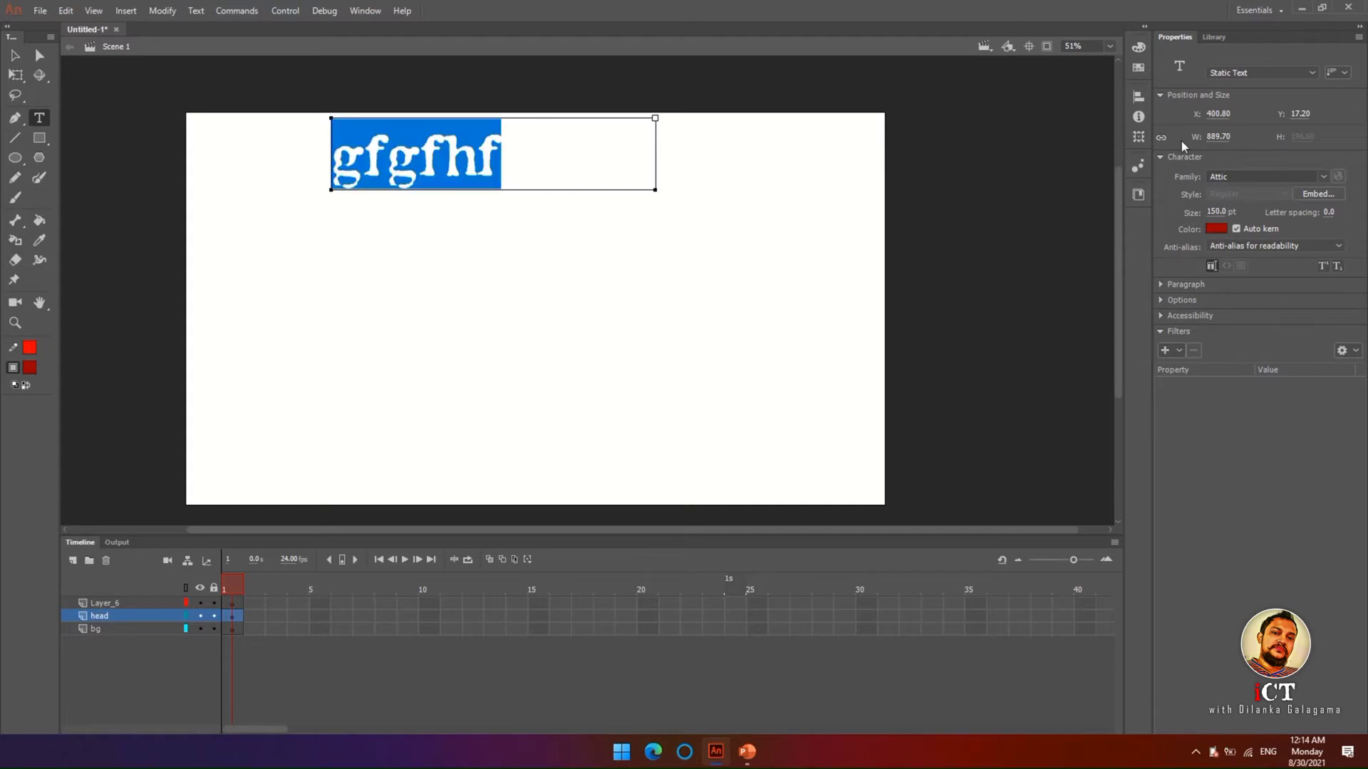
pyautogui.click(1322, 177)
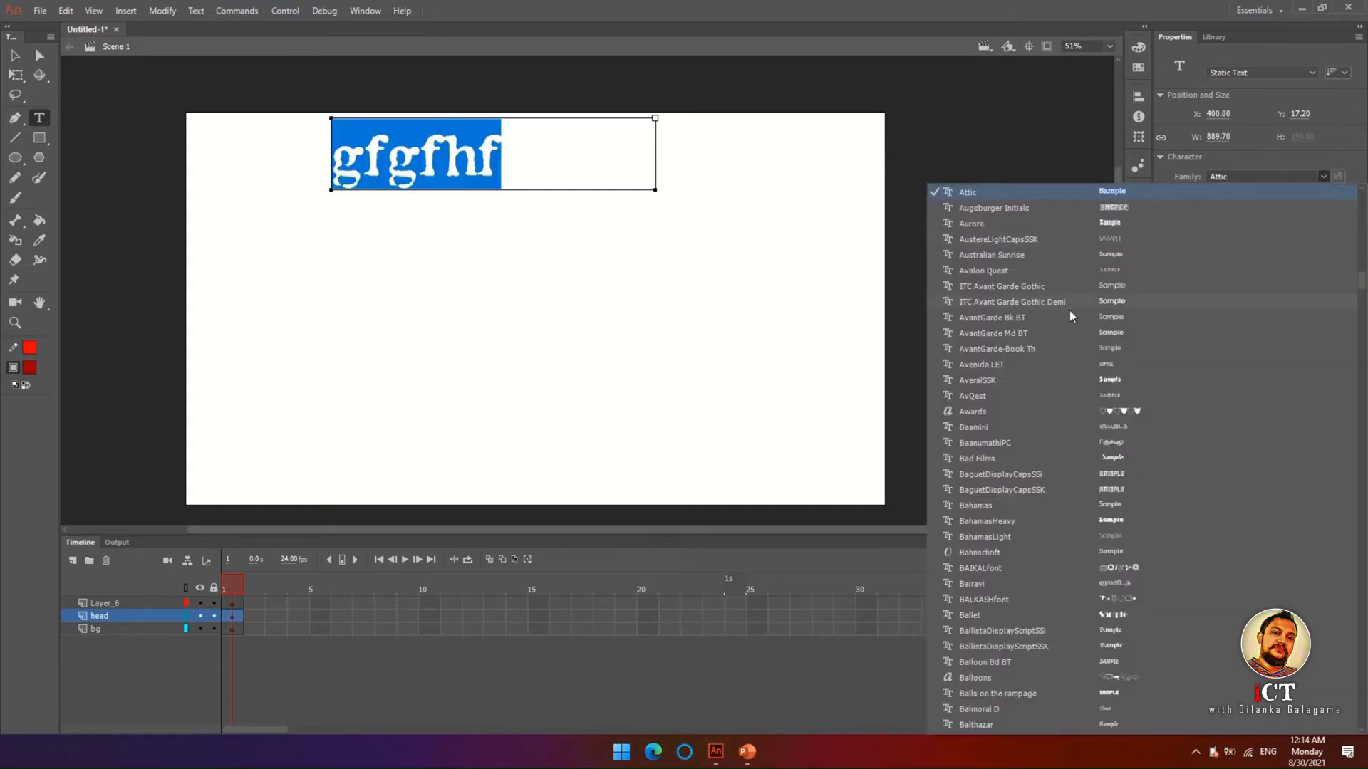
pyautogui.click(1088, 472)
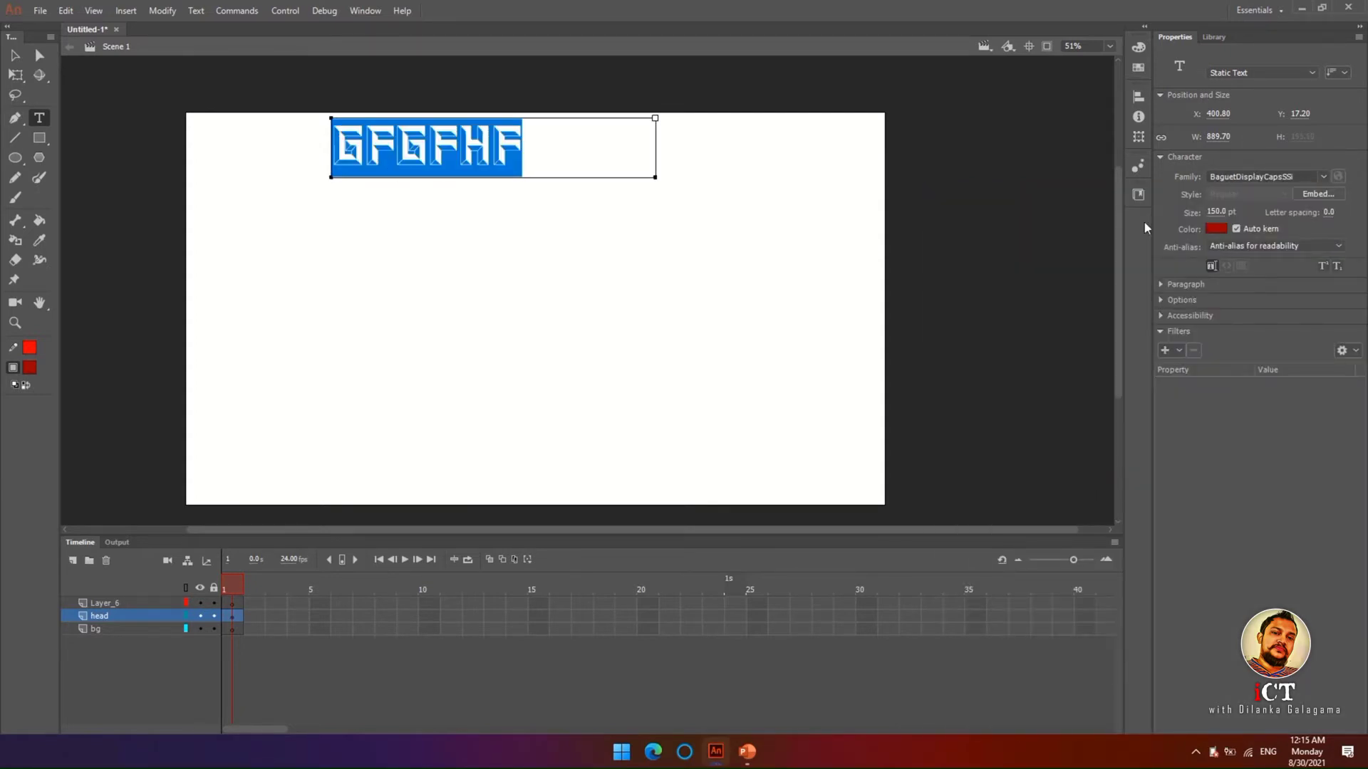
pyautogui.click(1220, 232)
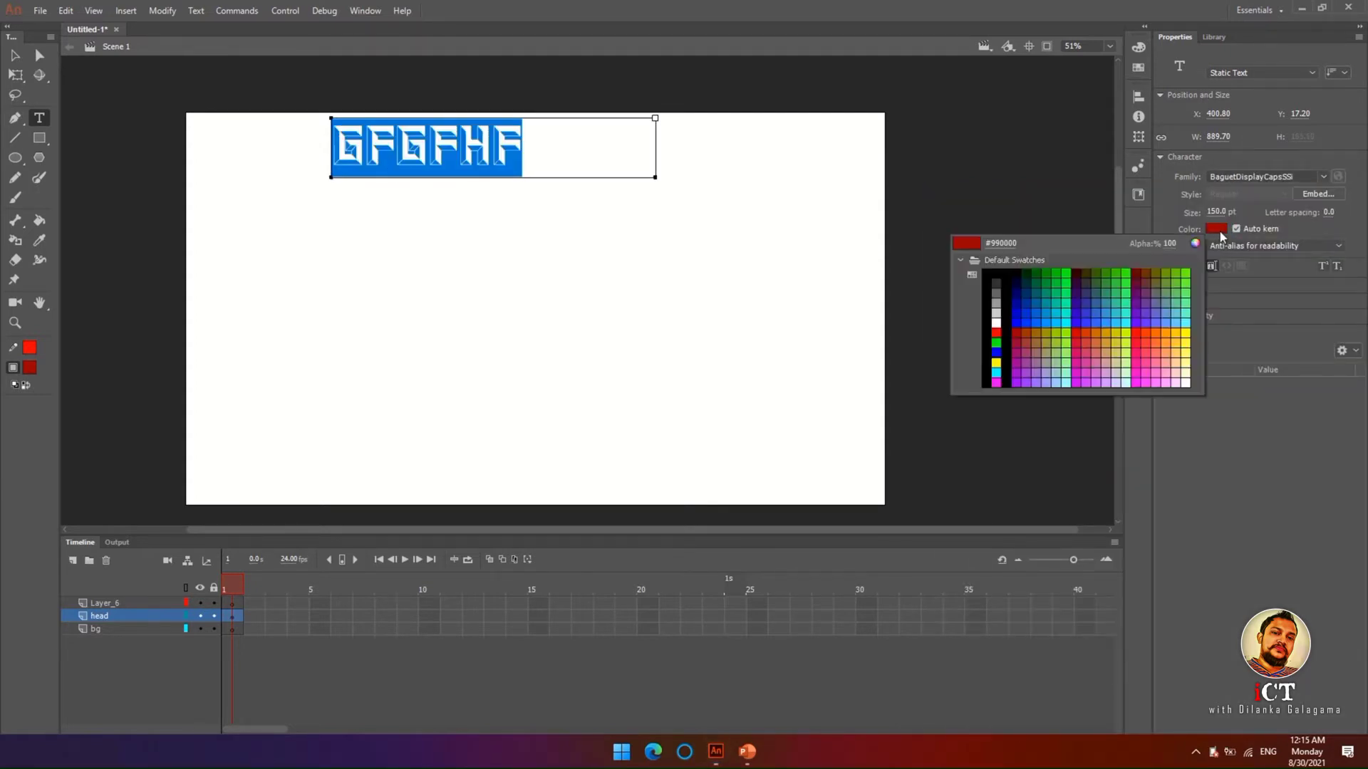
pyautogui.click(1067, 301)
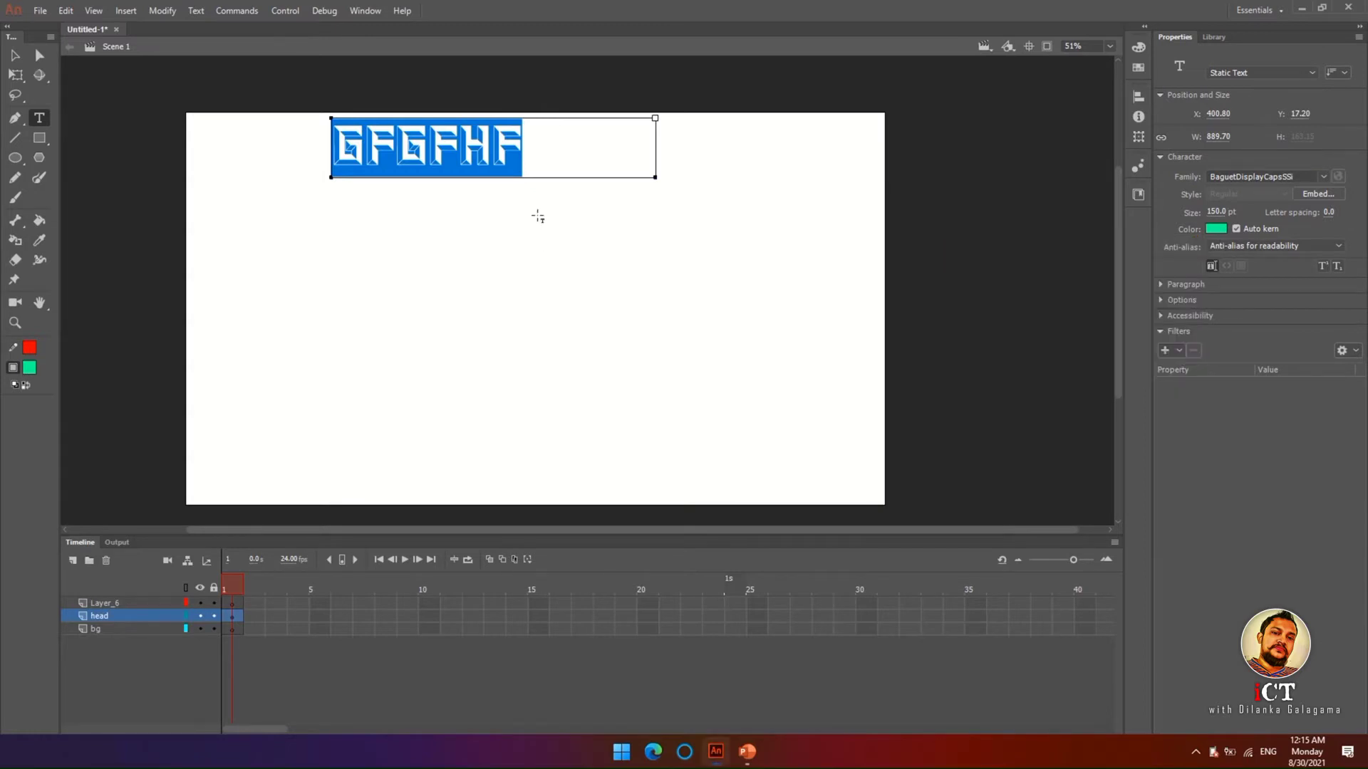
pyautogui.click(535, 169)
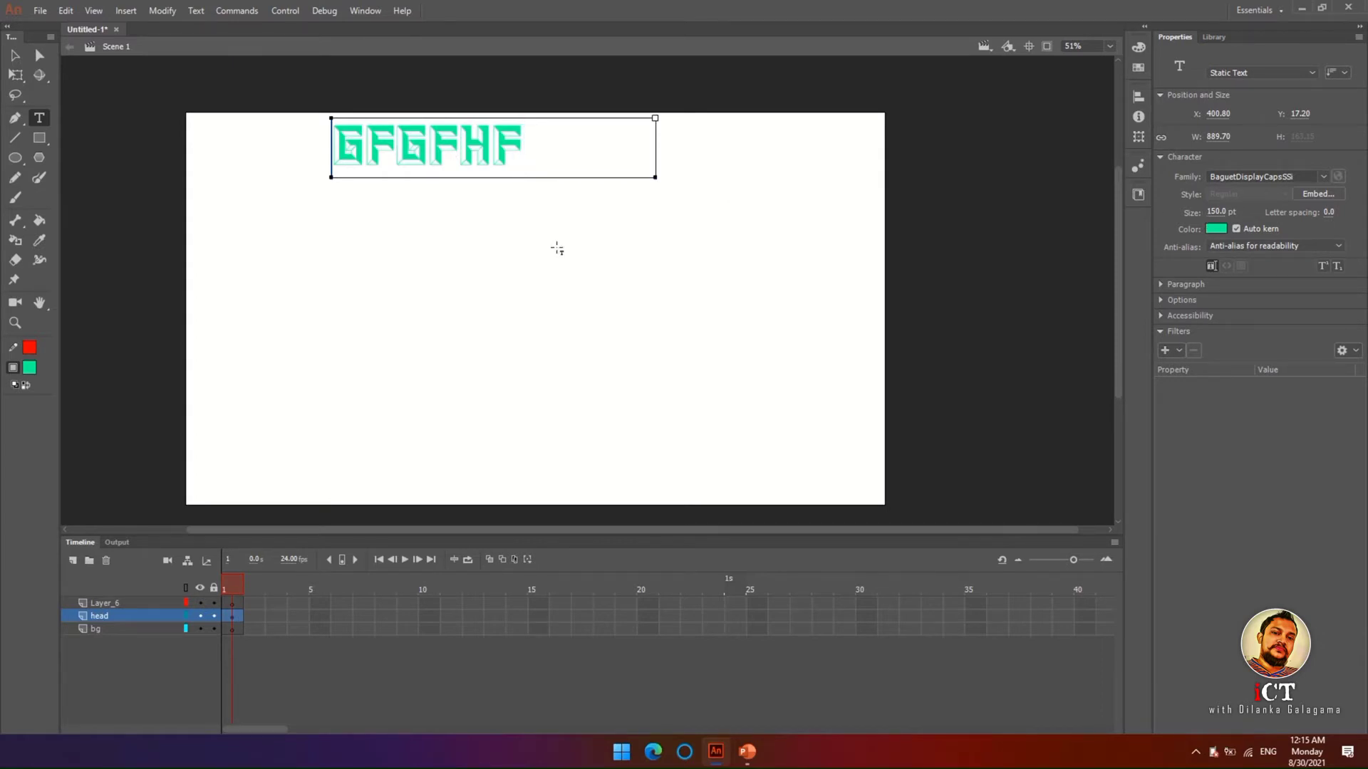
pyautogui.click(15, 55)
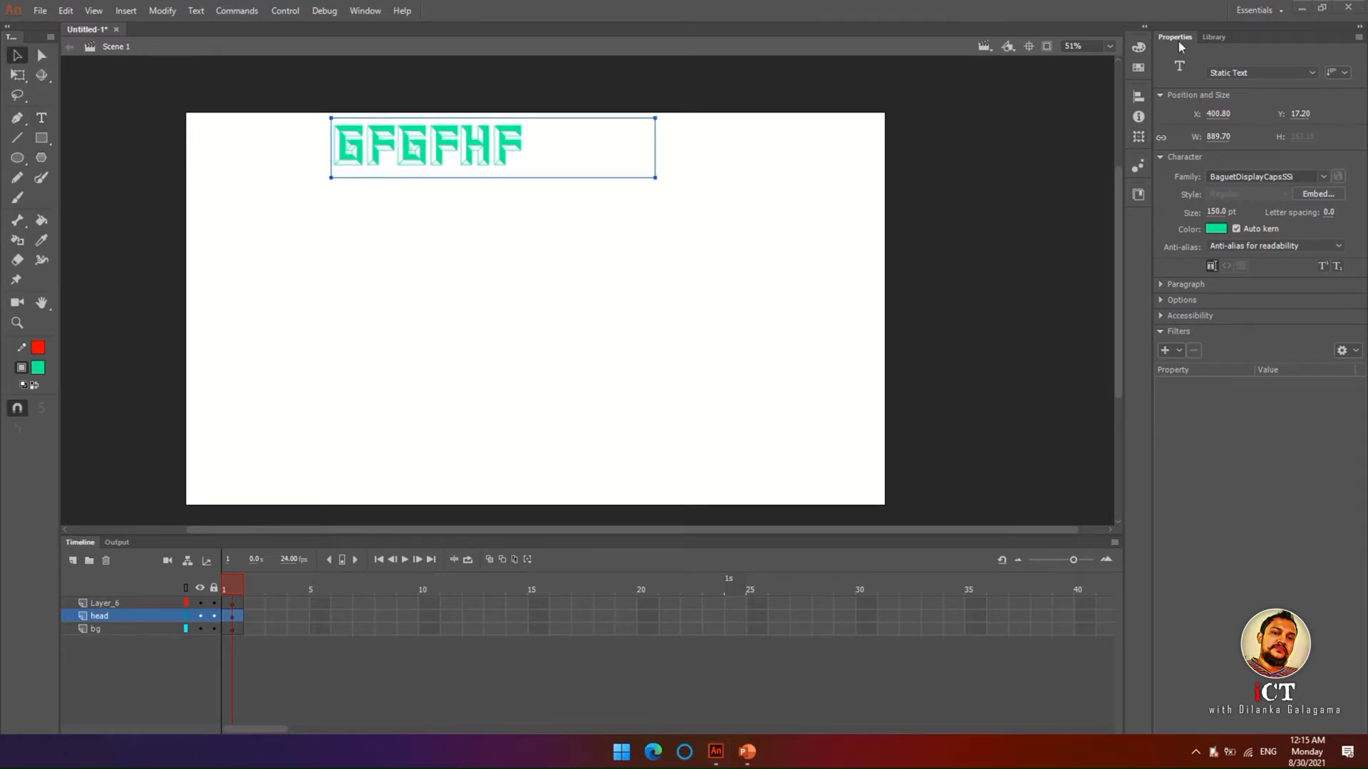
# - Convert the text box to a Graphic symbol named txt in the library root
pyautogui.click(1214, 37)
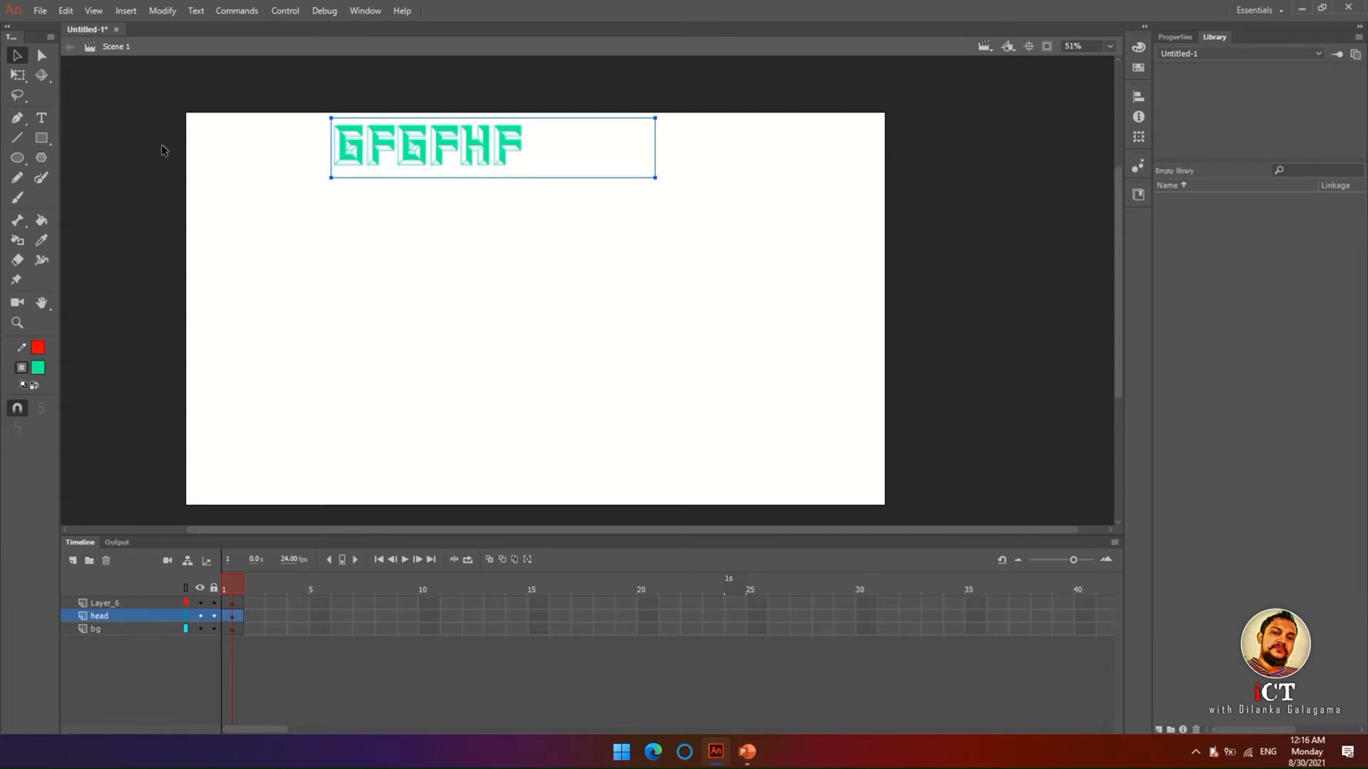
pyautogui.press('F8')
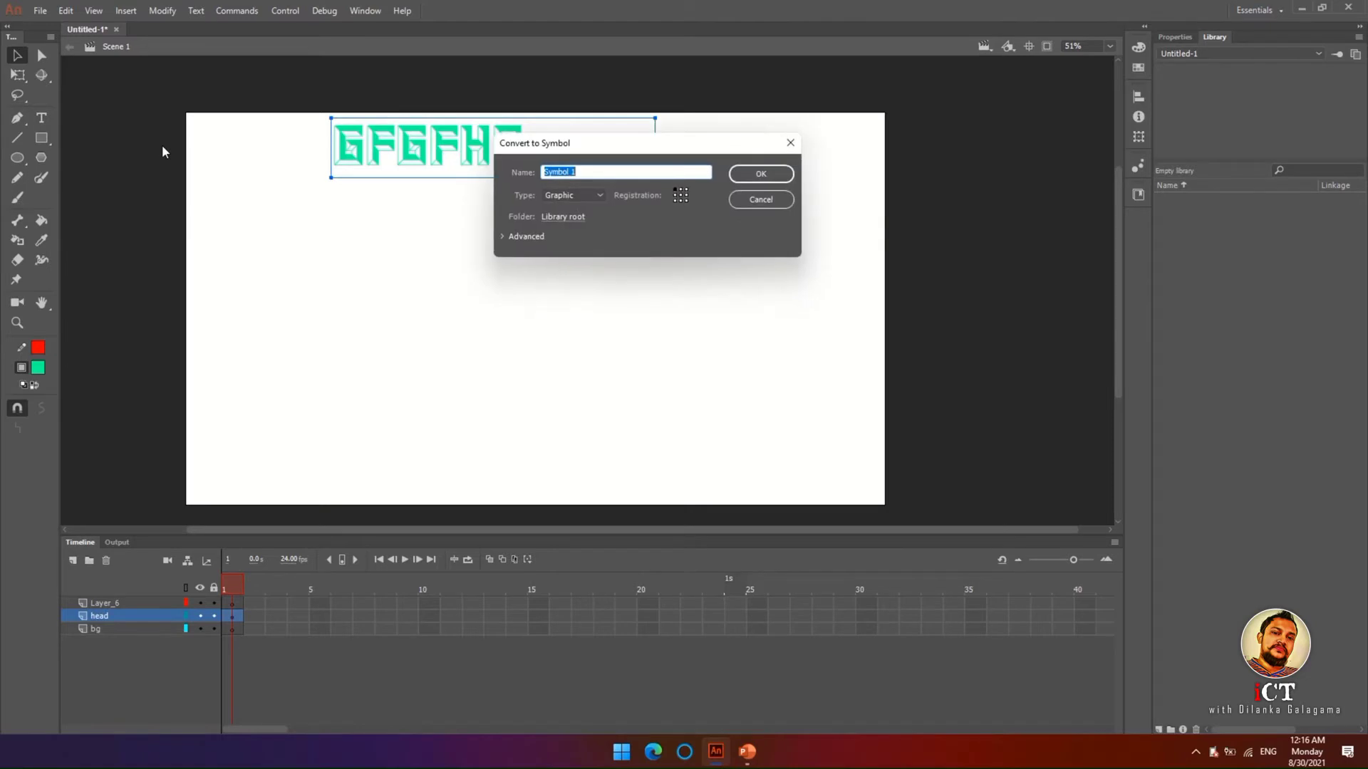
pyautogui.moveTo(561, 145); pyautogui.dragTo(656, 228)
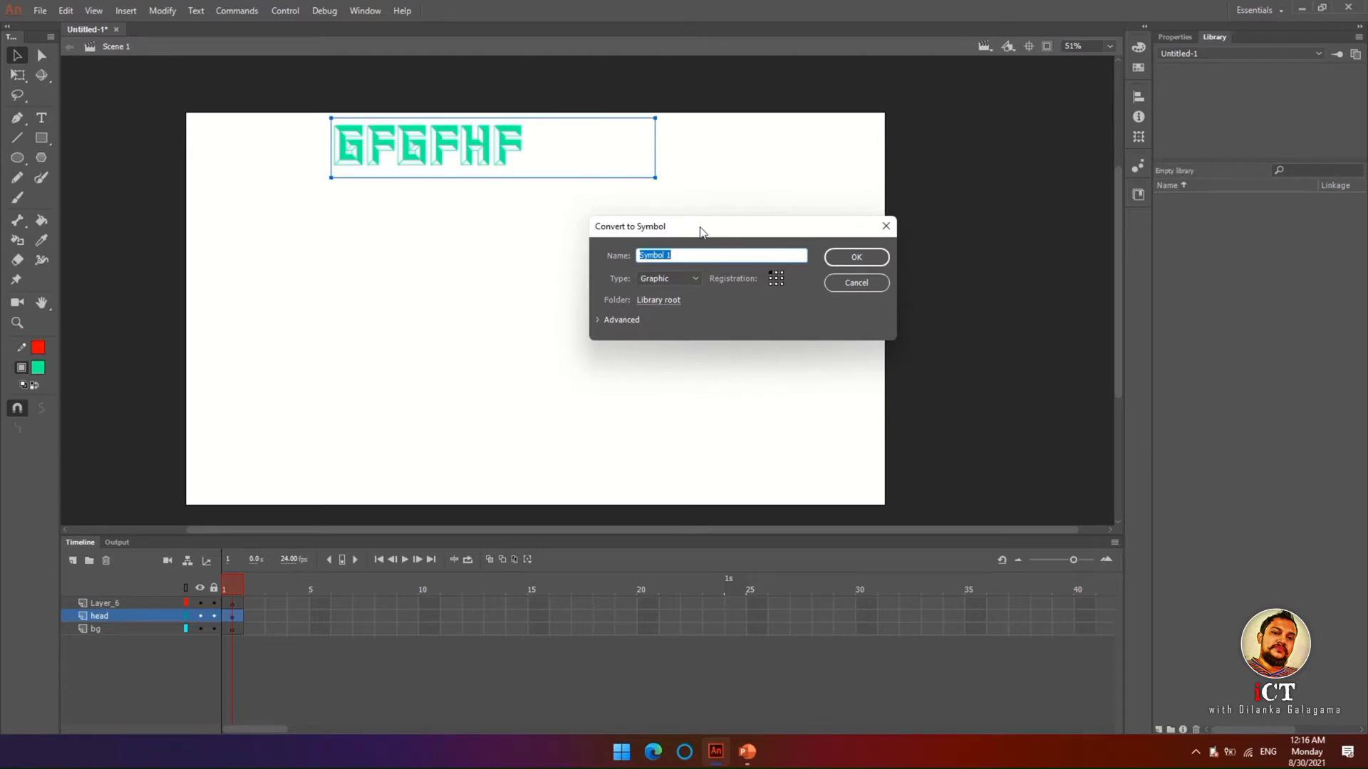
pyautogui.write('txt')
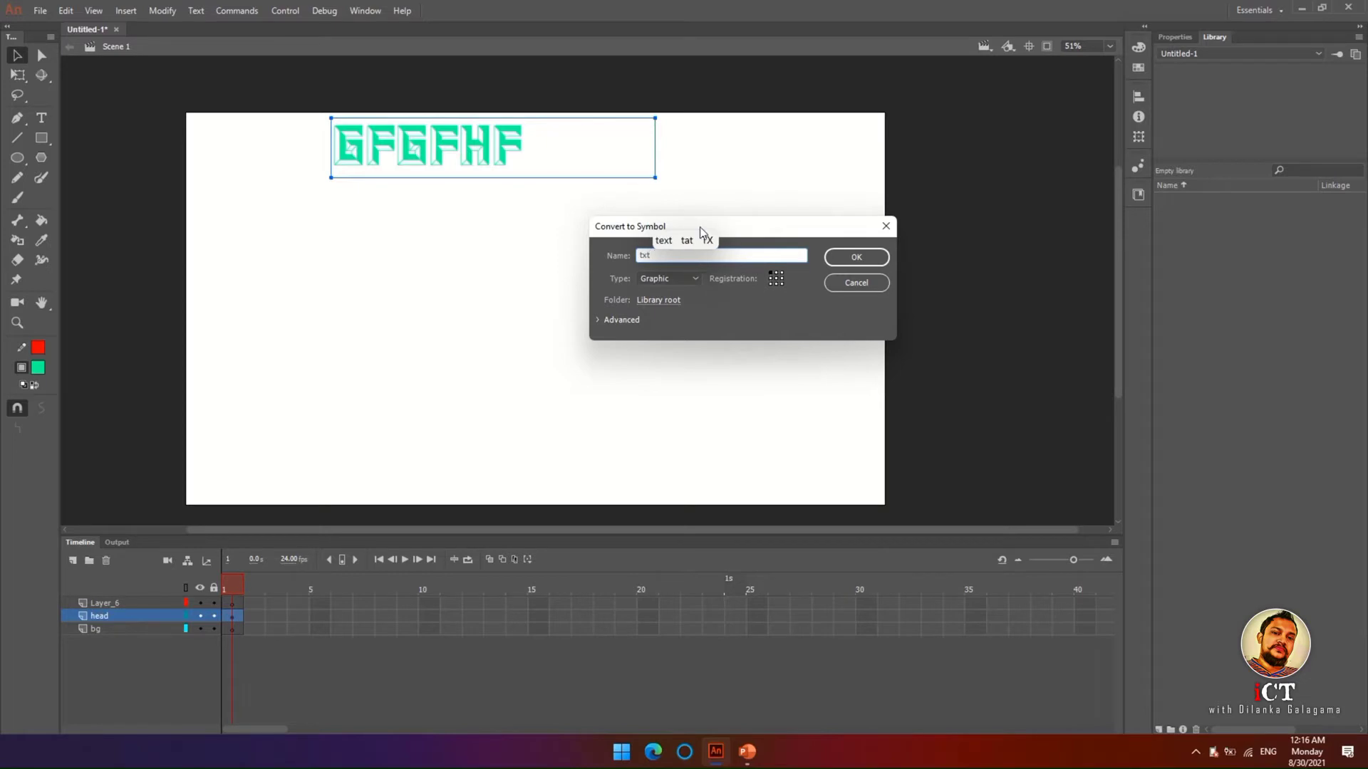
pyautogui.click(664, 279)
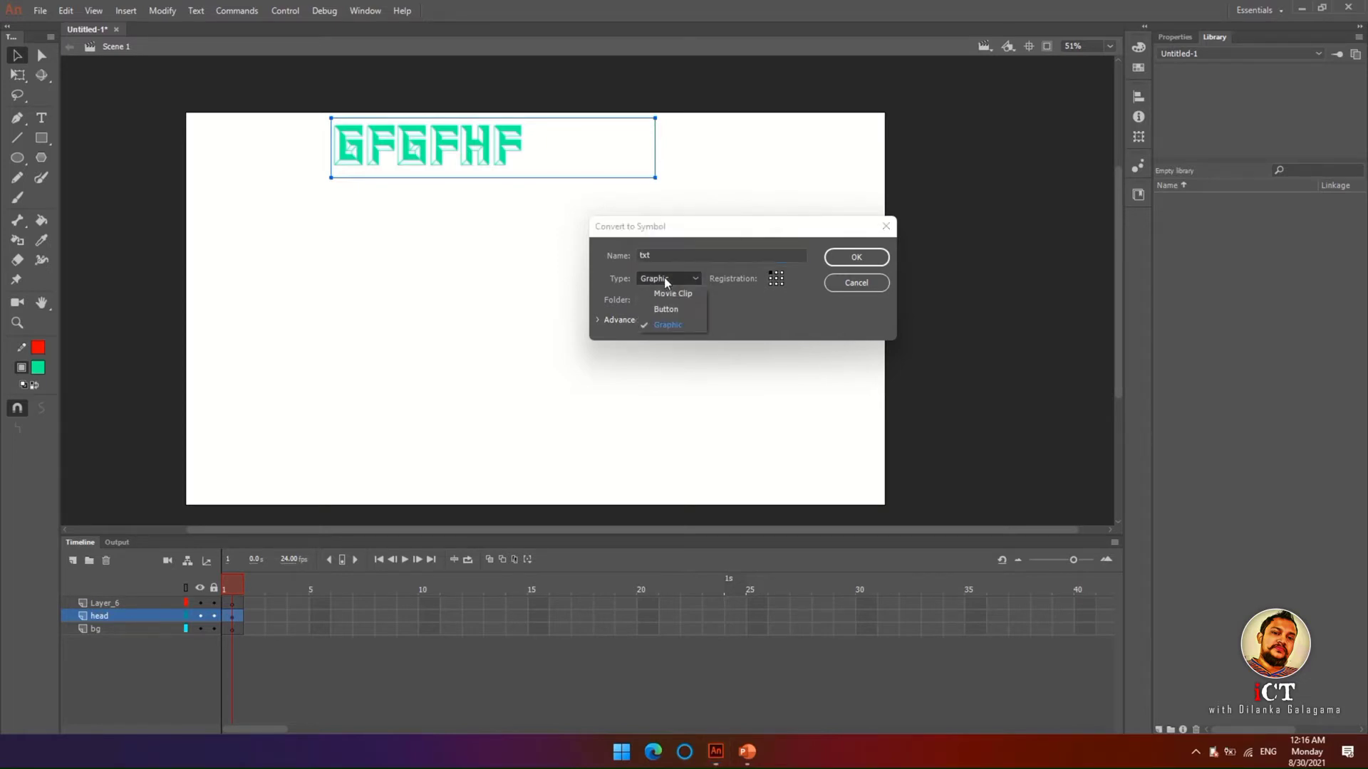
pyautogui.click(668, 325)
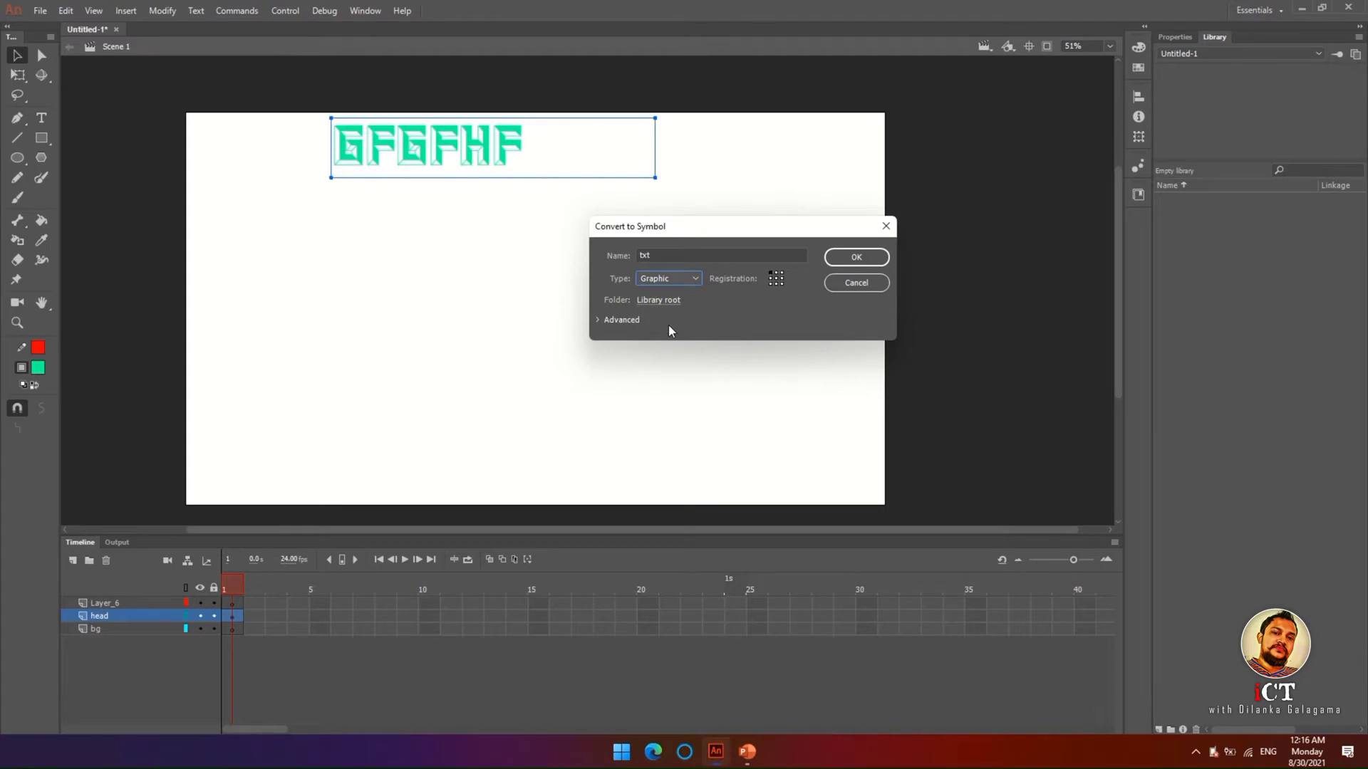
pyautogui.click(847, 264)
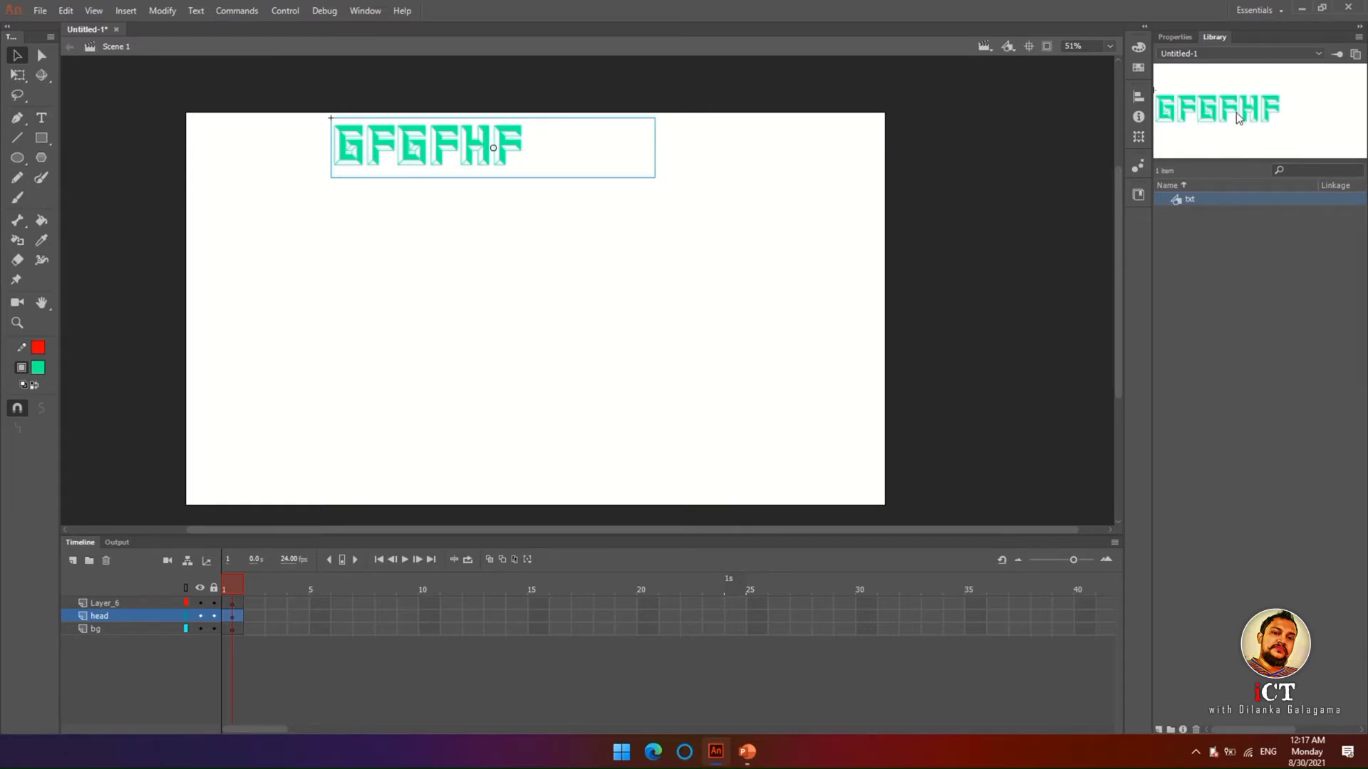
# - Draw a green ellipse below the text and convert its fill to a Graphic symbol named shape1
pyautogui.click(18, 161)
pyautogui.moveTo(292, 261); pyautogui.dragTo(509, 418)
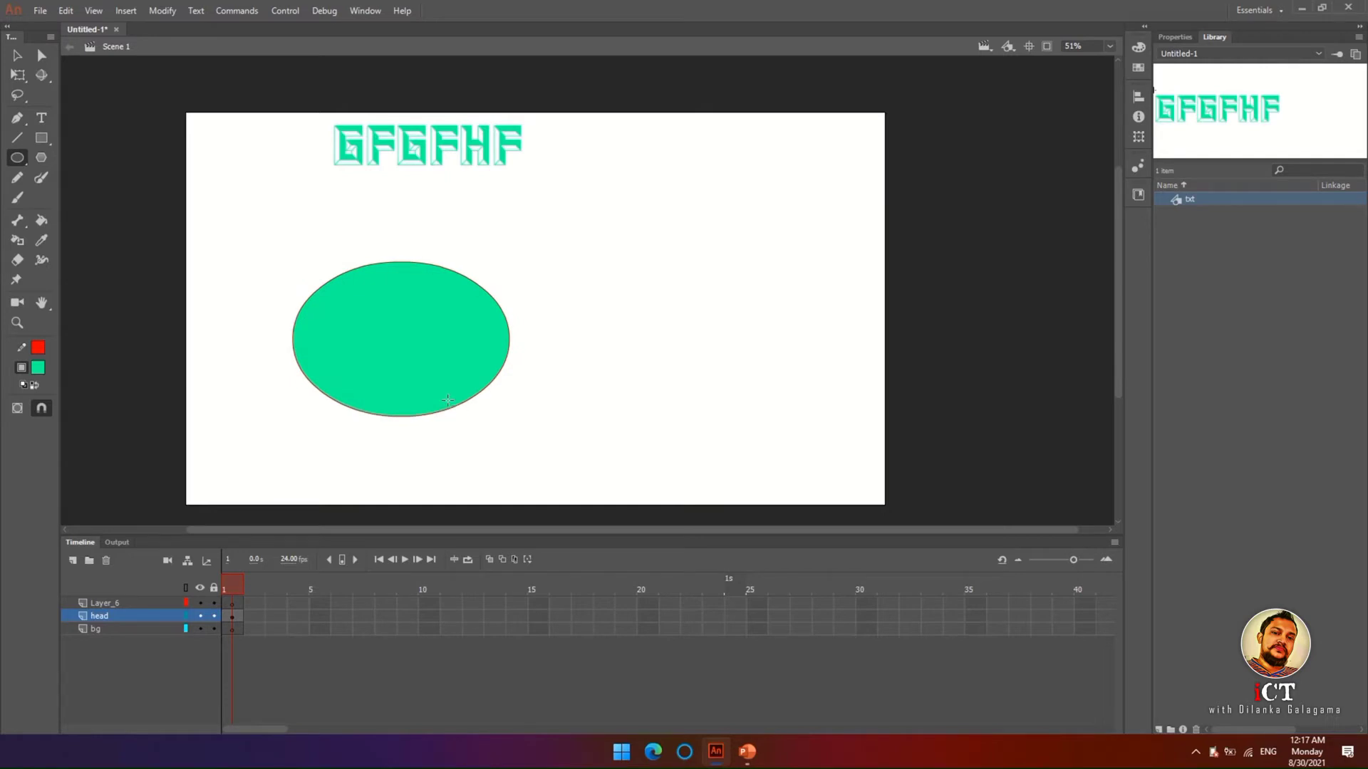
pyautogui.press('v')
pyautogui.click(341, 291)
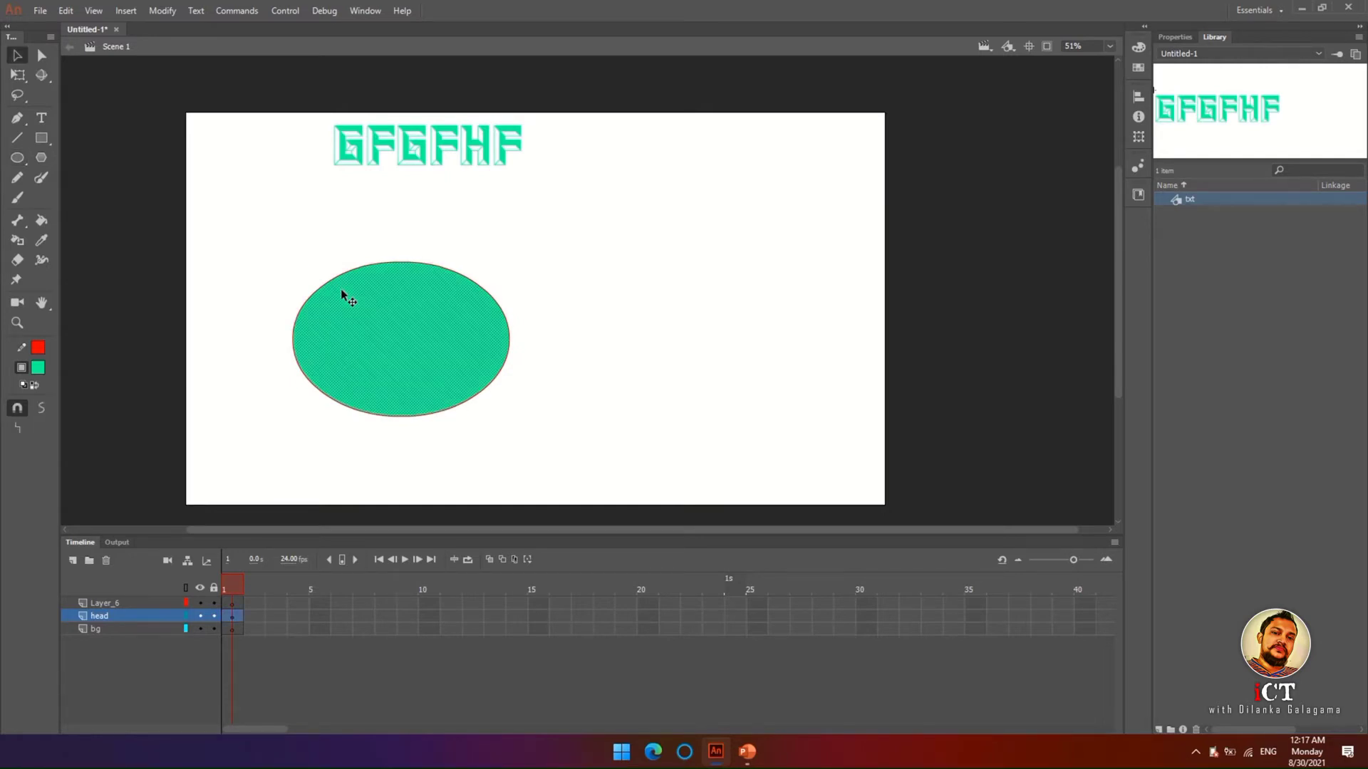
pyautogui.press('F8')
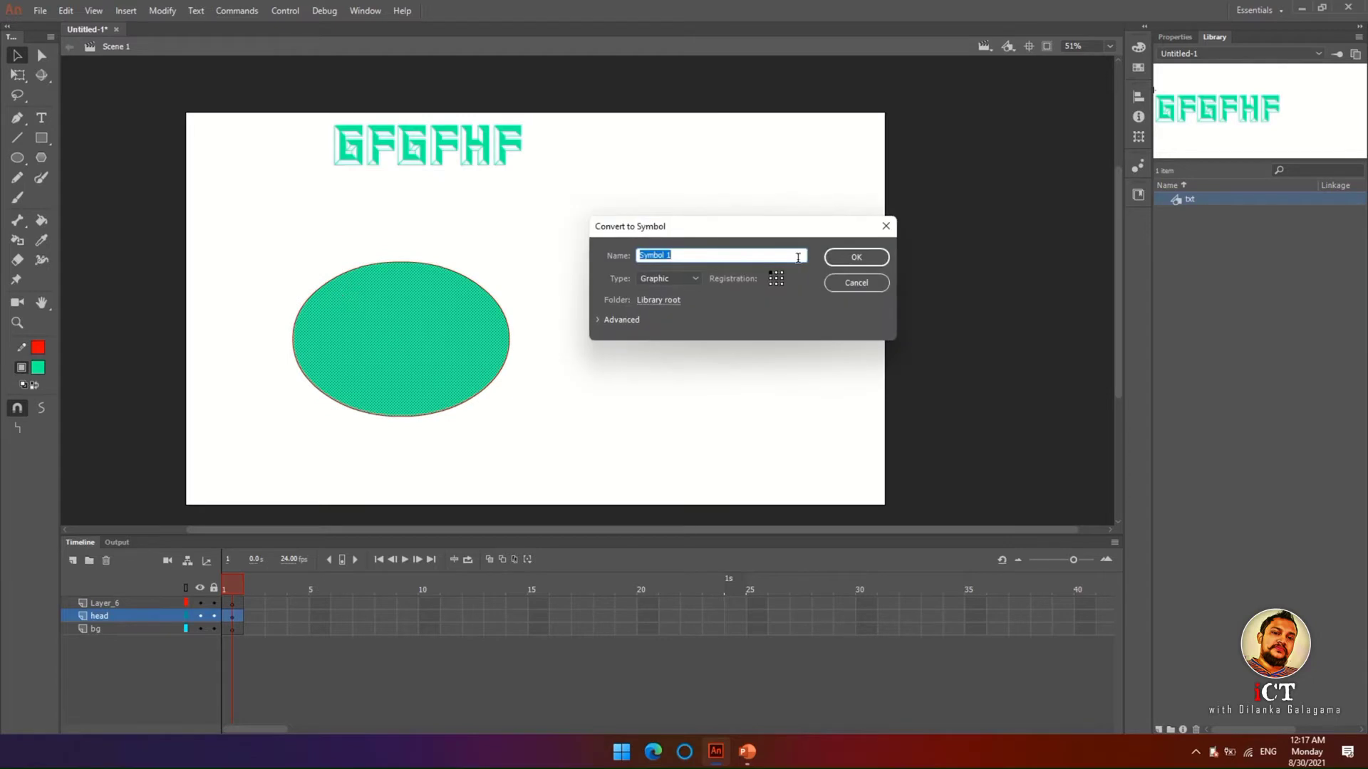
pyautogui.write('ape1')
pyautogui.click(841, 255)
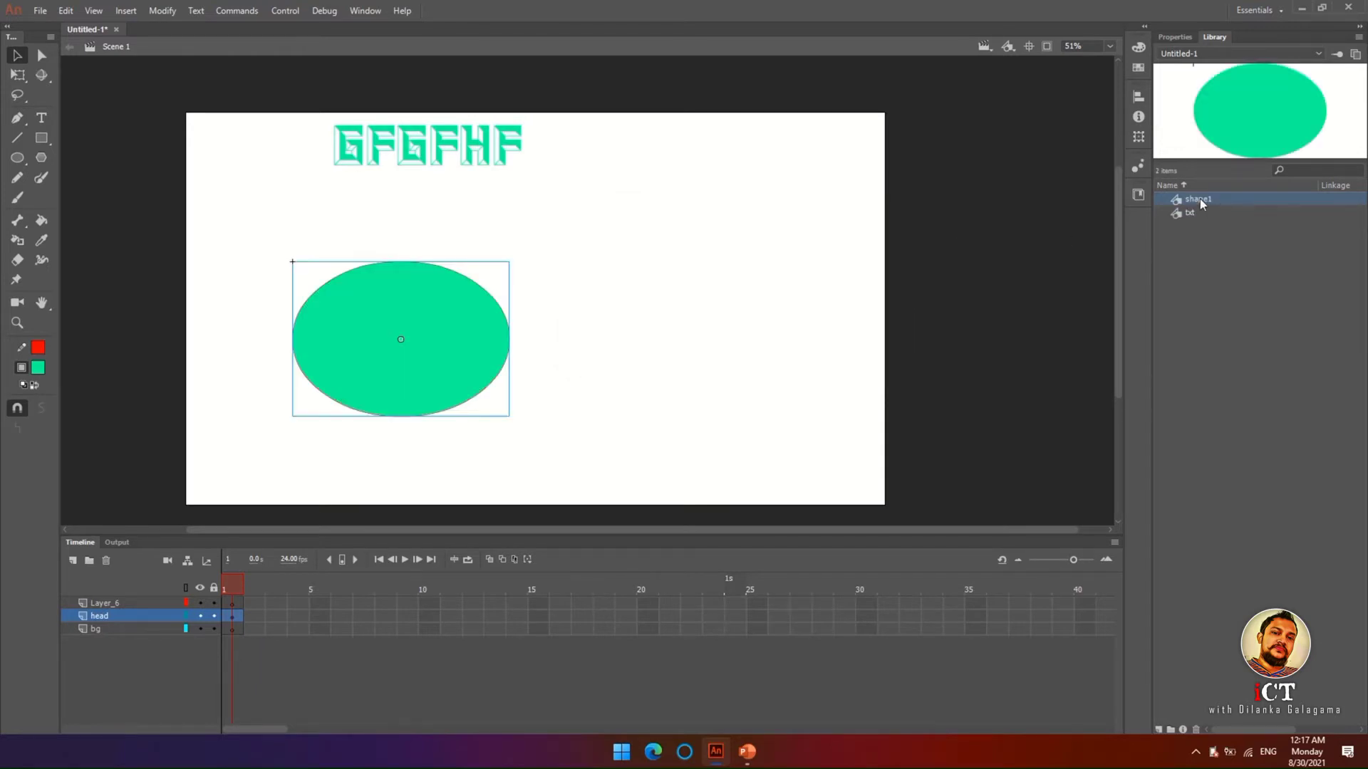
# - Place five instances of the shape1 symbol from the library on the right half of the stage
pyautogui.click(1195, 212)
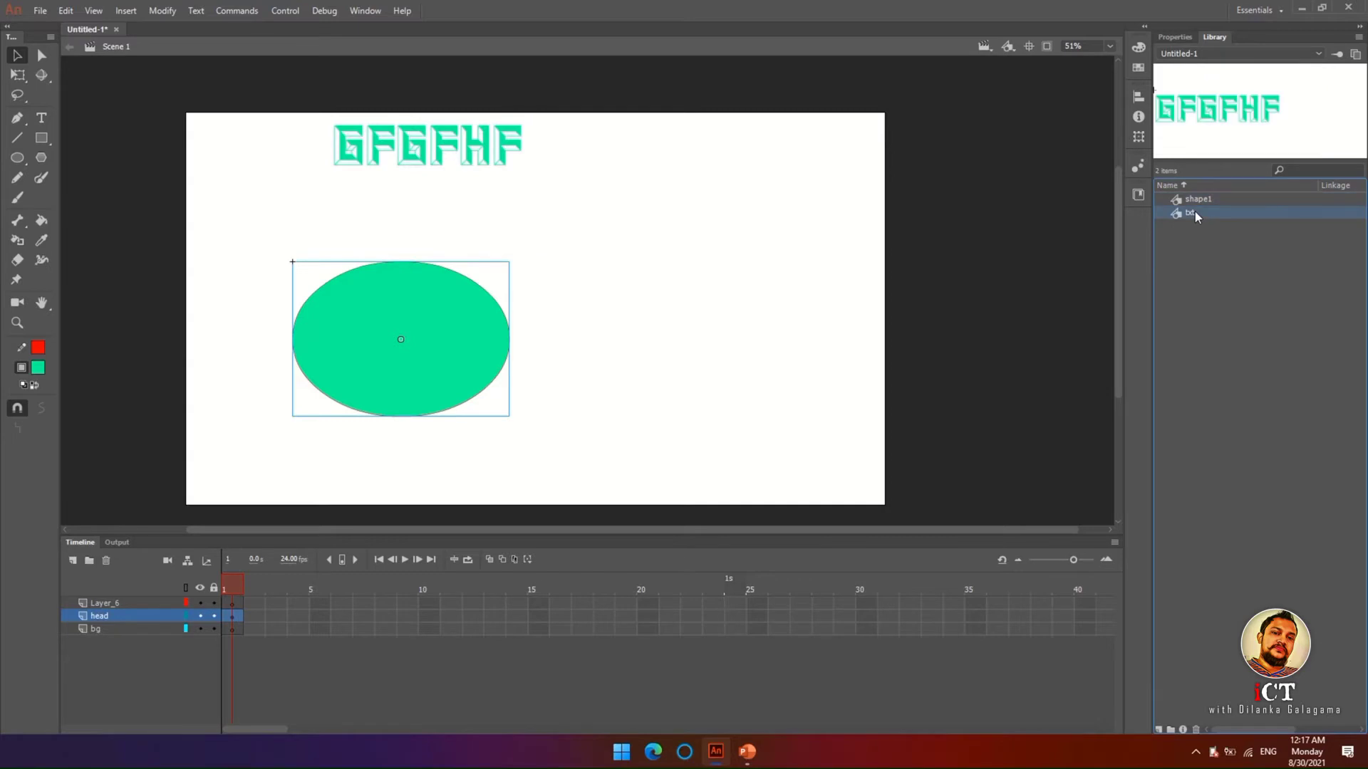
pyautogui.click(1193, 200)
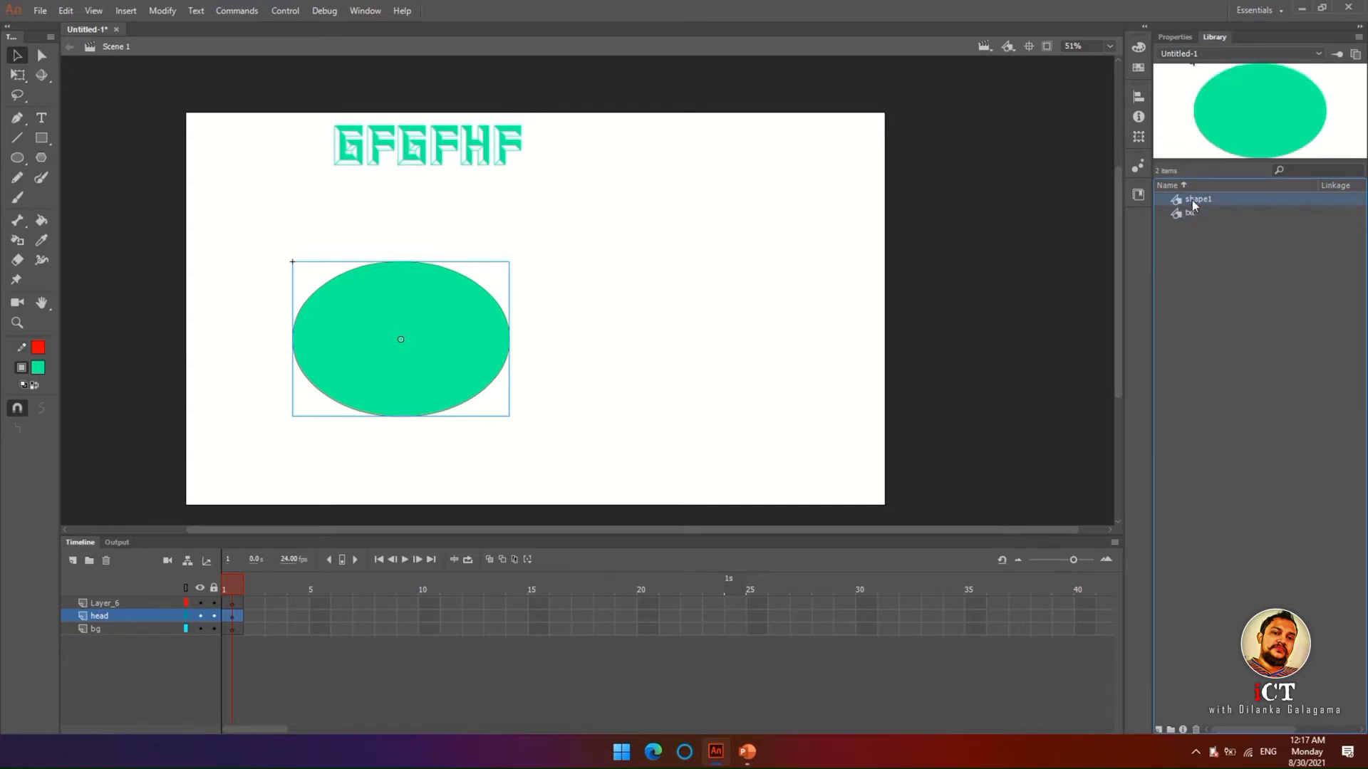
pyautogui.moveTo(1276, 125); pyautogui.dragTo(726, 306)
pyautogui.moveTo(1214, 86); pyautogui.dragTo(590, 223)
pyautogui.moveTo(1240, 91); pyautogui.dragTo(651, 357)
pyautogui.moveTo(1192, 95); pyautogui.dragTo(744, 207)
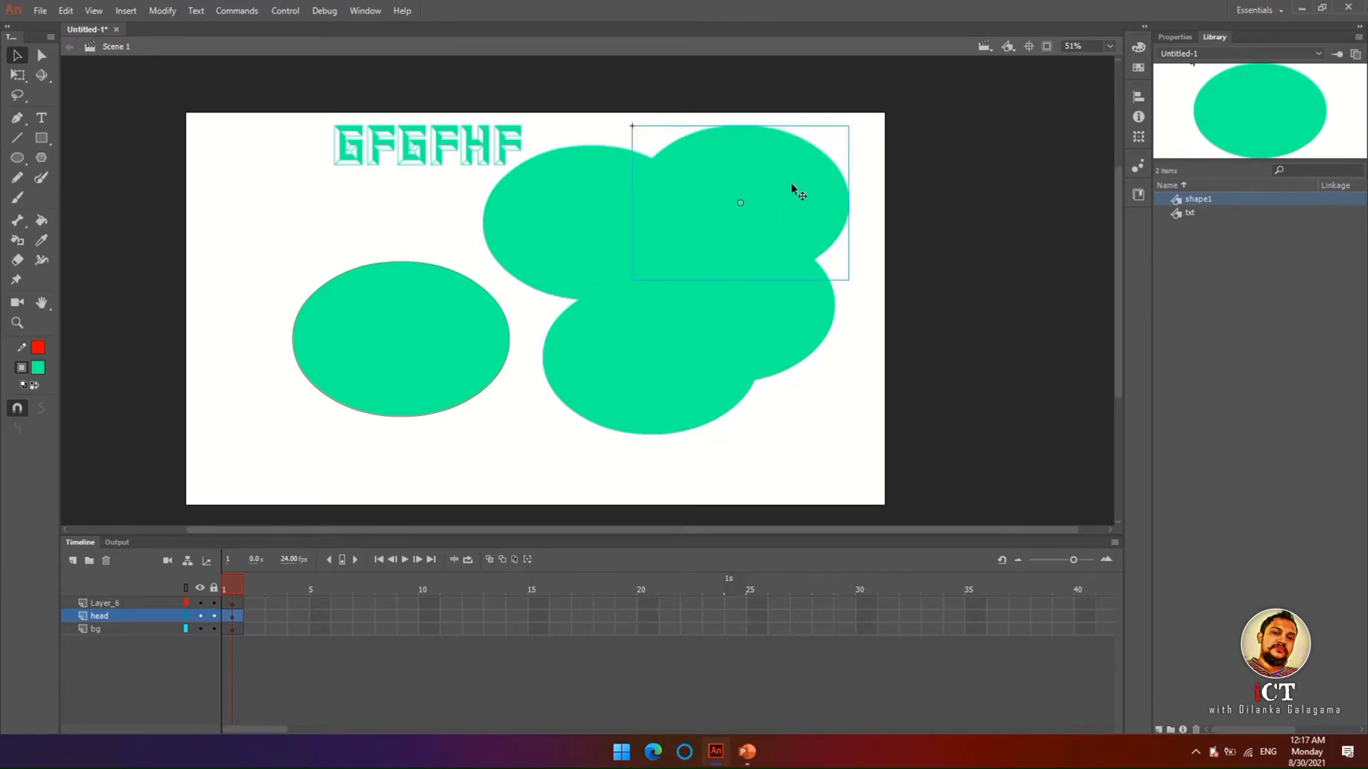
pyautogui.moveTo(1261, 100); pyautogui.dragTo(750, 382)
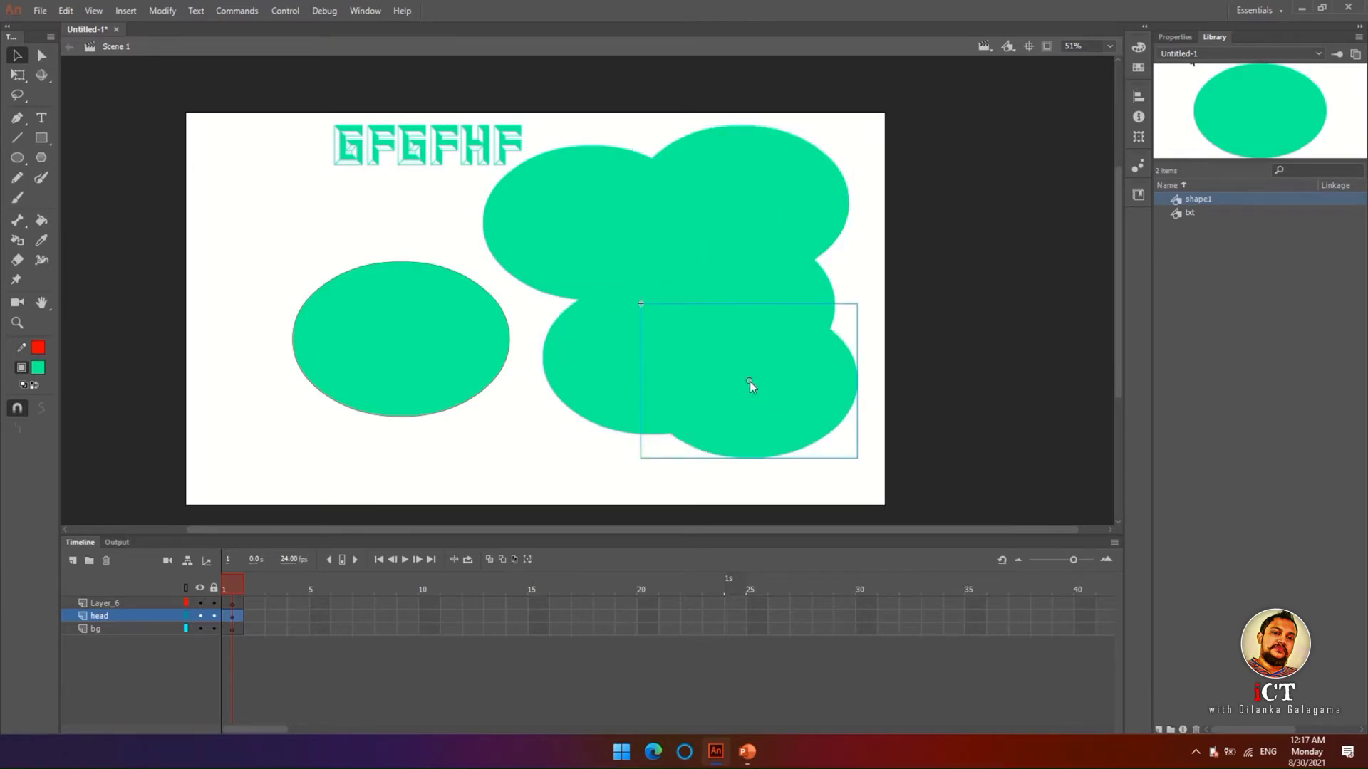
# - Spread four of the shape1 instances apart across the stage and add a second txt instance near the stage's upper right corner
pyautogui.moveTo(598, 245); pyautogui.dragTo(354, 285)
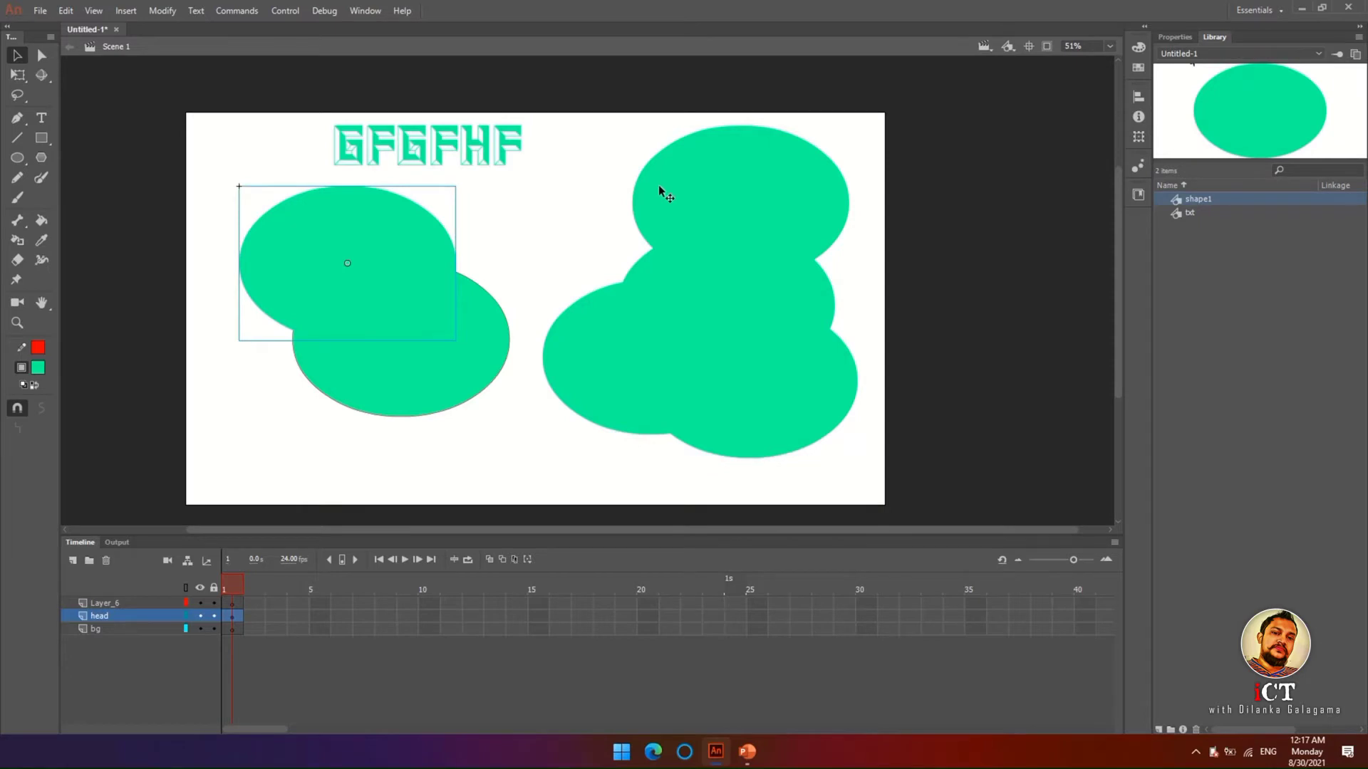
pyautogui.moveTo(658, 186); pyautogui.dragTo(563, 201)
pyautogui.moveTo(561, 397); pyautogui.dragTo(435, 484)
pyautogui.moveTo(652, 348); pyautogui.dragTo(795, 243)
pyautogui.click(1186, 213)
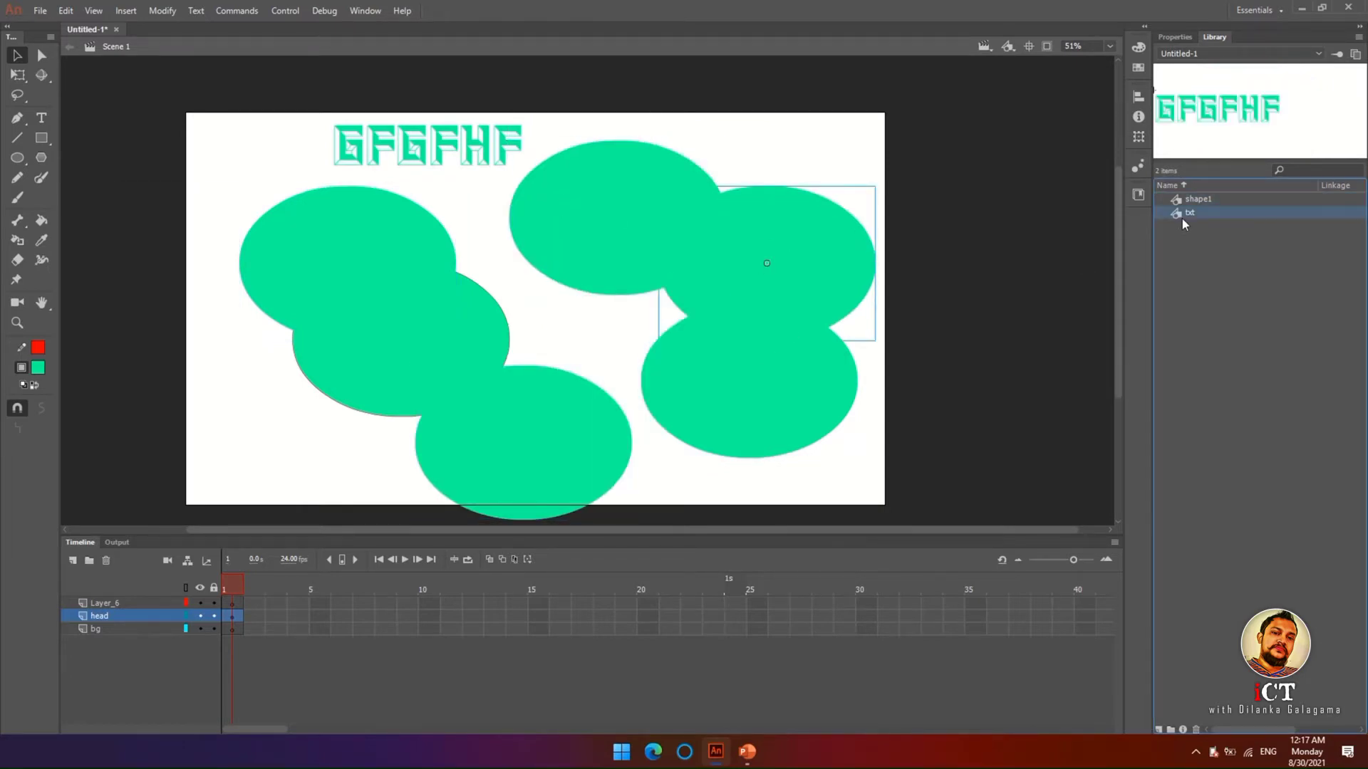
pyautogui.moveTo(1197, 109); pyautogui.dragTo(758, 165)
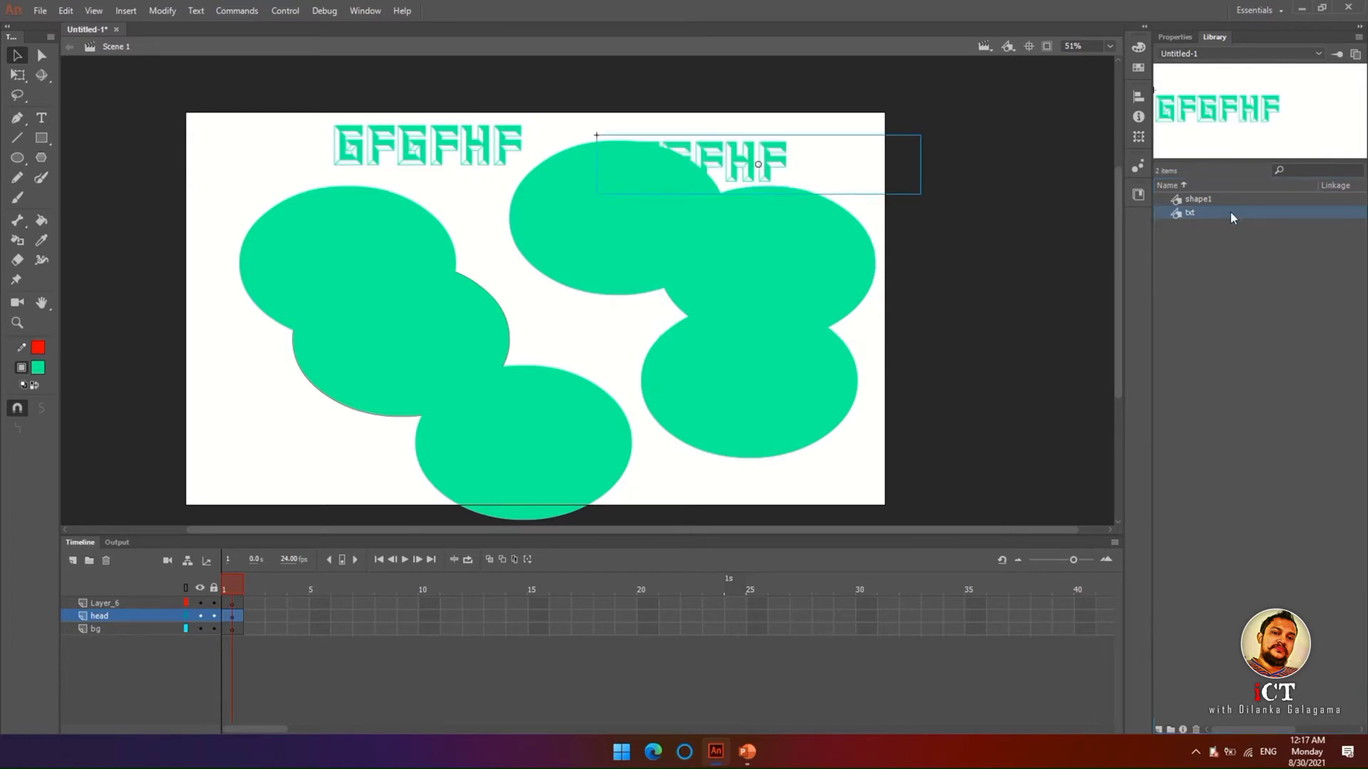
# - Open the txt symbol for editing in place and replace its text with DFDGDGFG followed by a line break
pyautogui.doubleClick(388, 149)
pyautogui.click(49, 119)
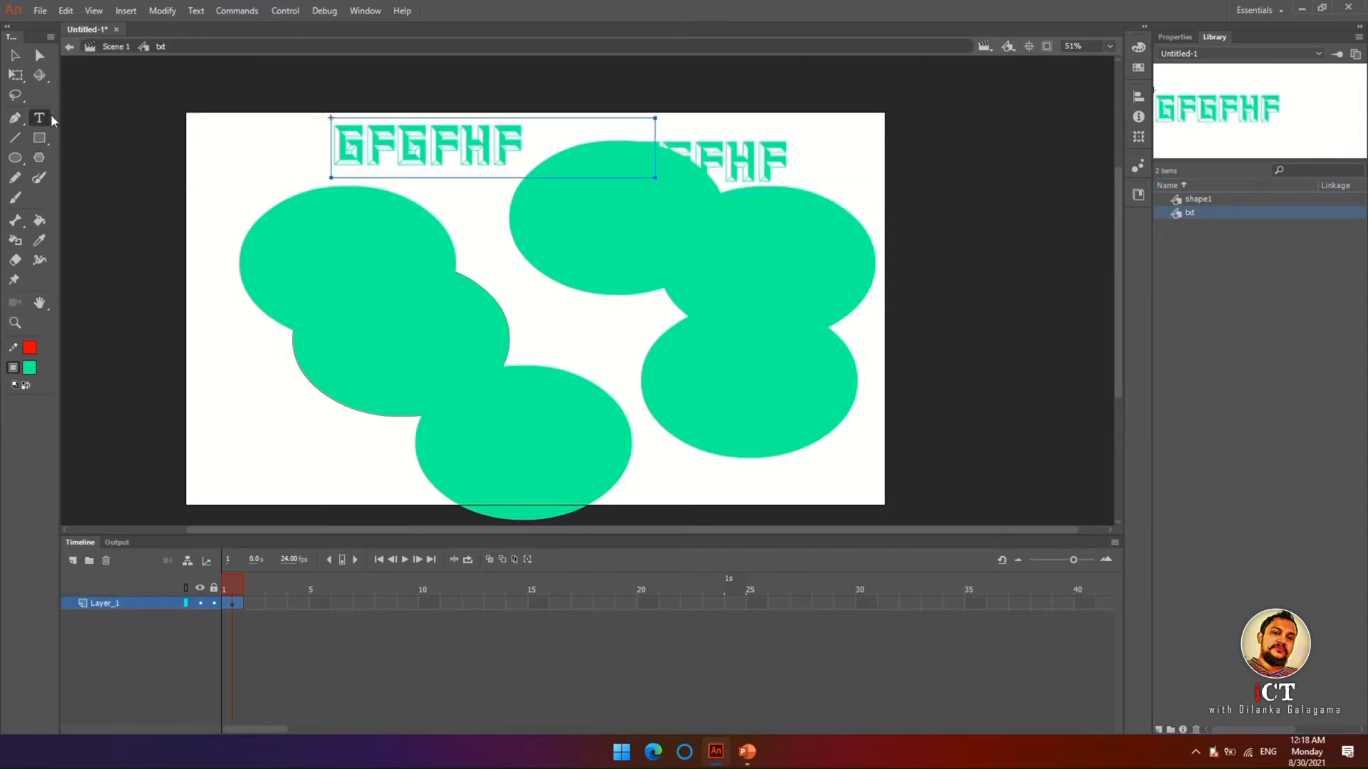
pyautogui.click(344, 137)
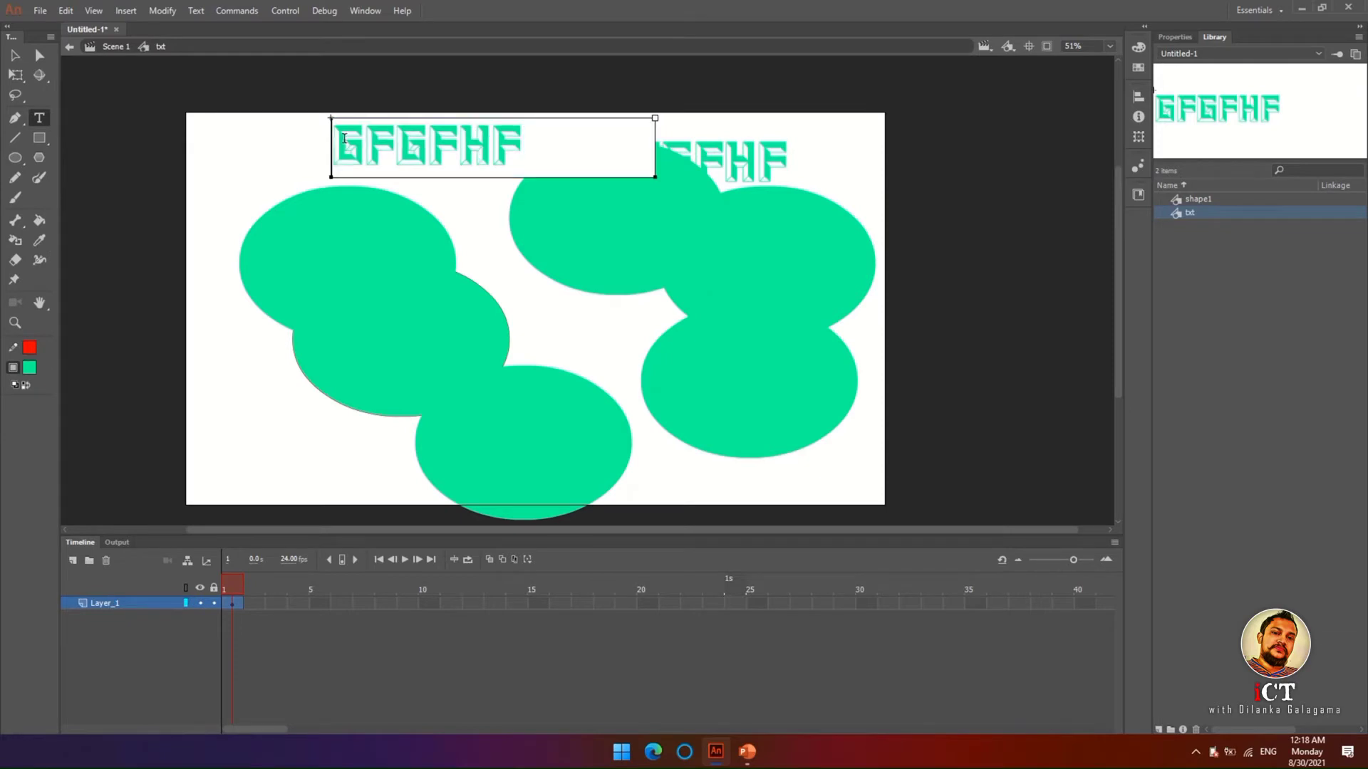
pyautogui.doubleClick(543, 136)
pyautogui.write('DFDGDGFG')
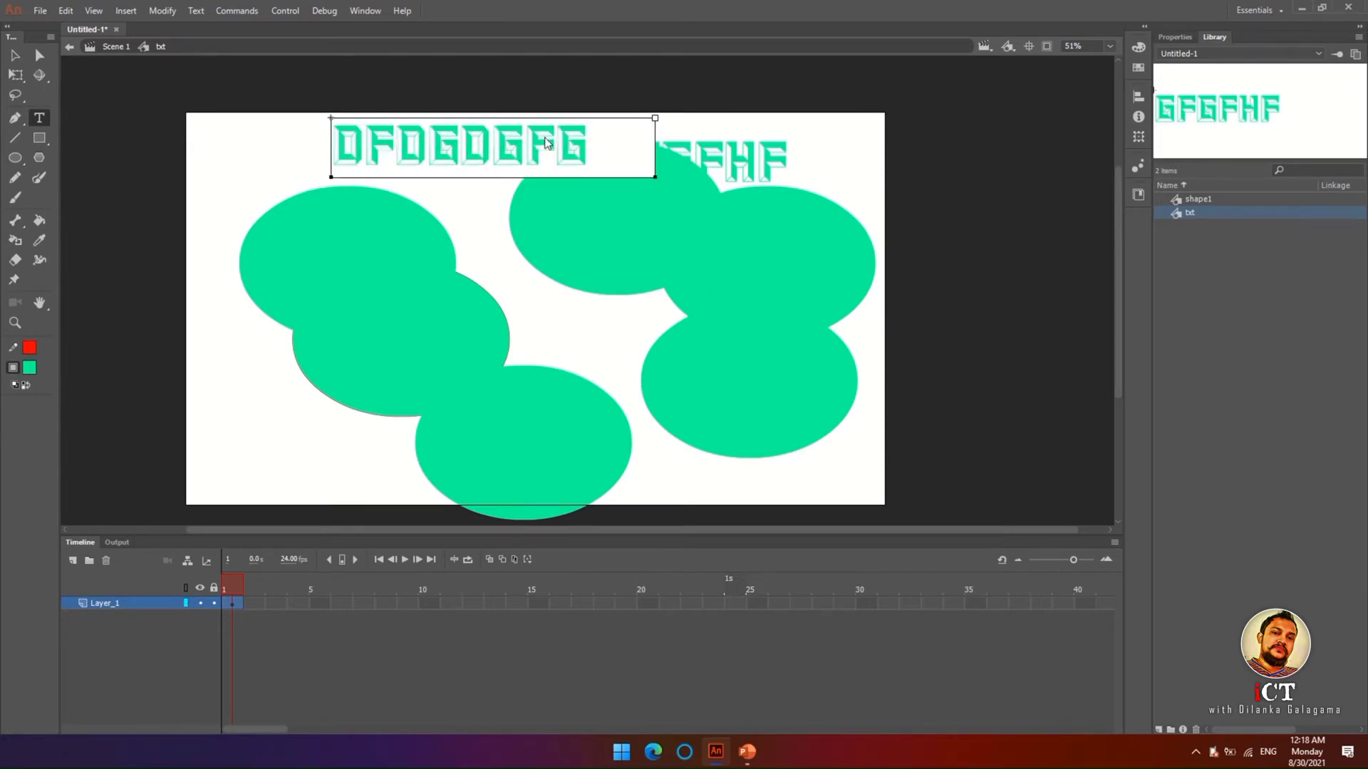
pyautogui.press('Return')
pyautogui.click(299, 189)
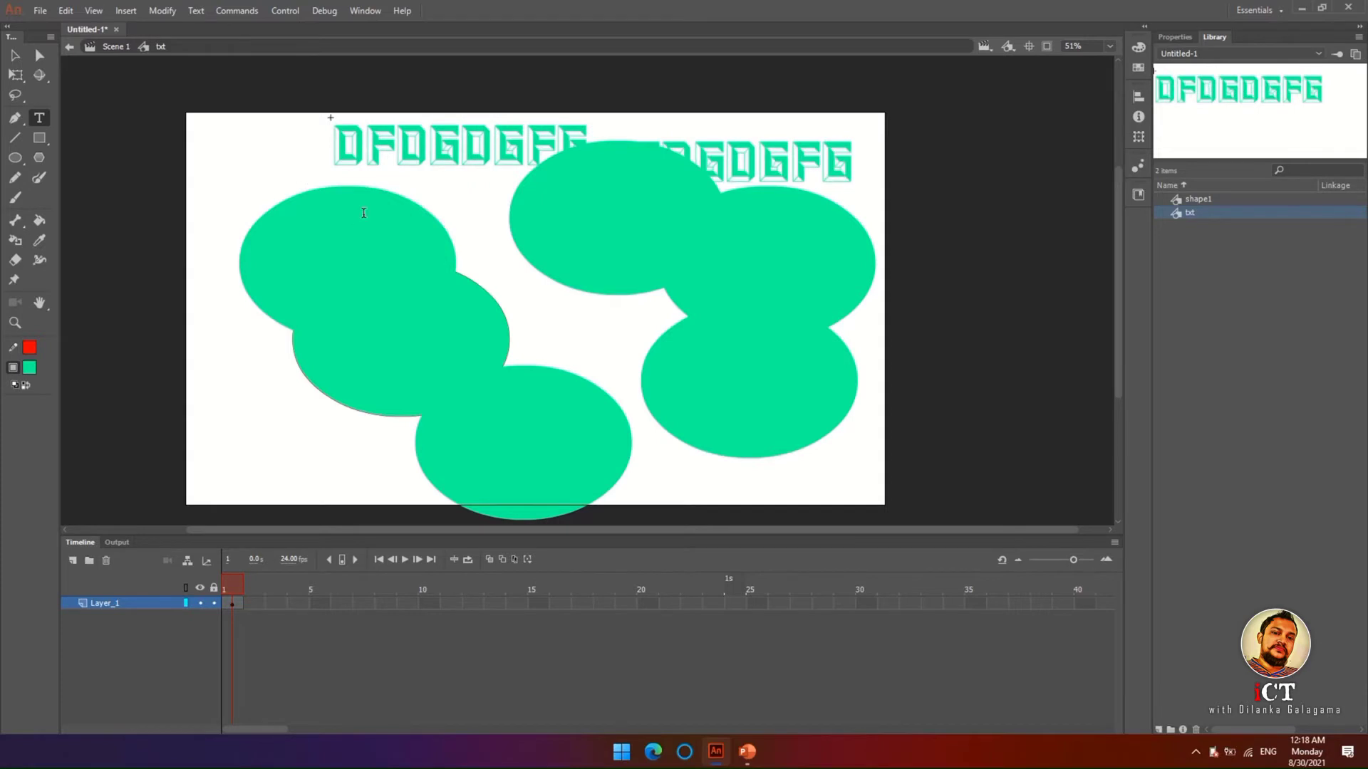
# - Replace the first line of text inside the txt symbol with AAAAAAA and add another line break
pyautogui.moveTo(344, 151); pyautogui.dragTo(591, 154)
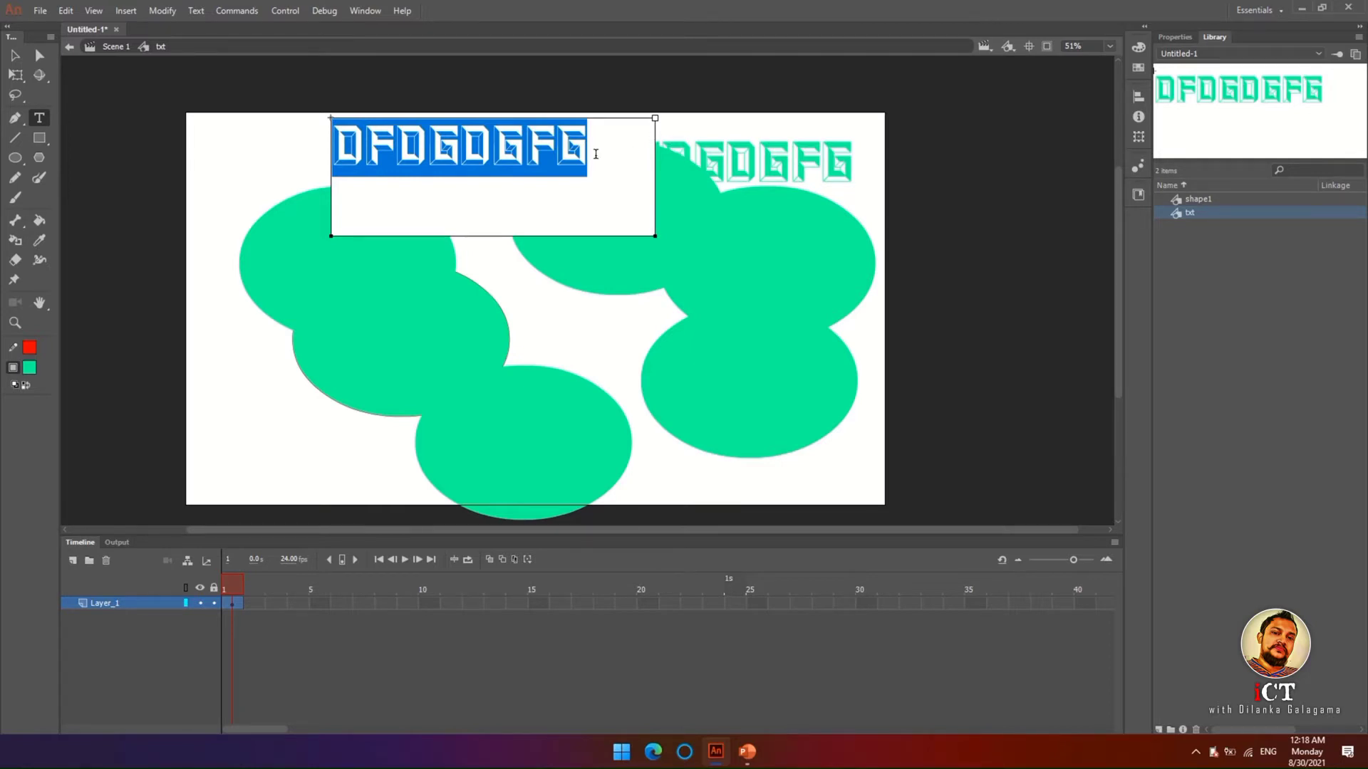
pyautogui.write('AAAAAAA')
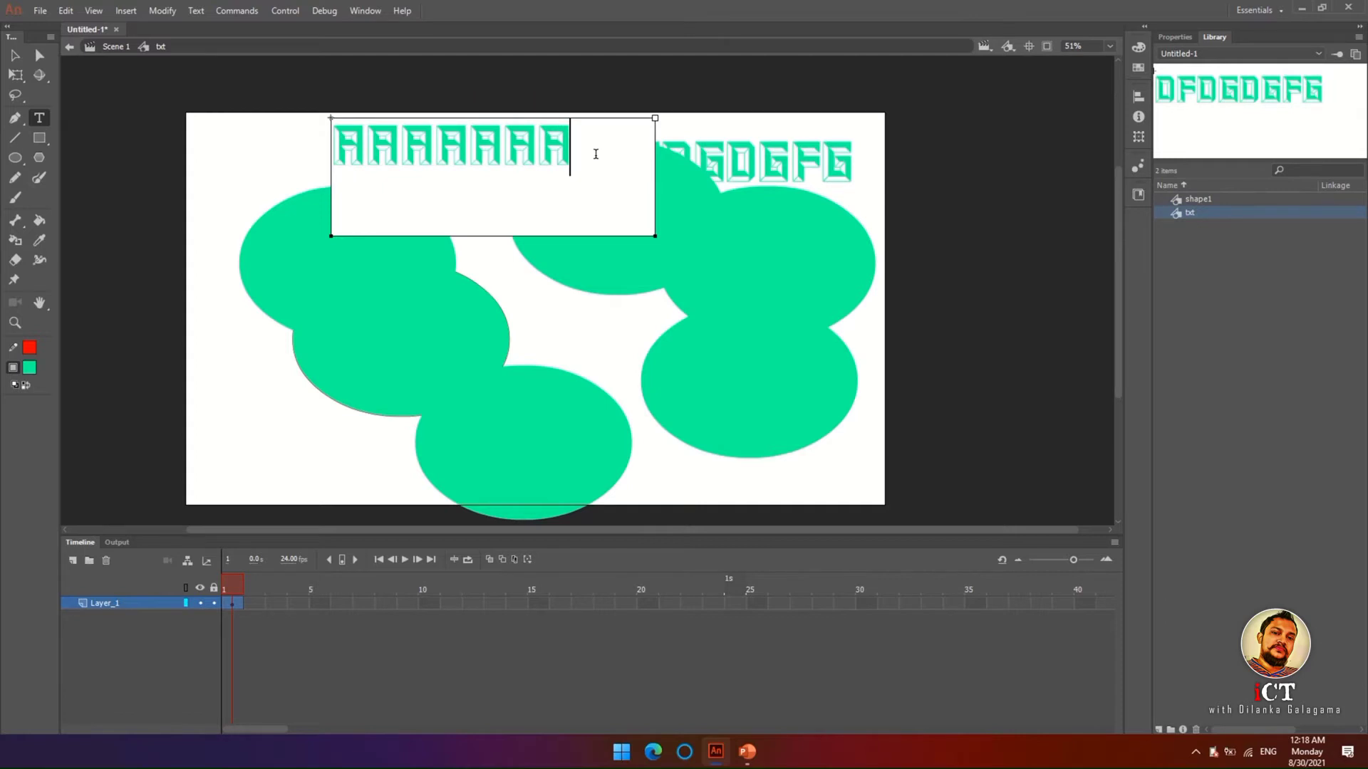
pyautogui.press('Return')
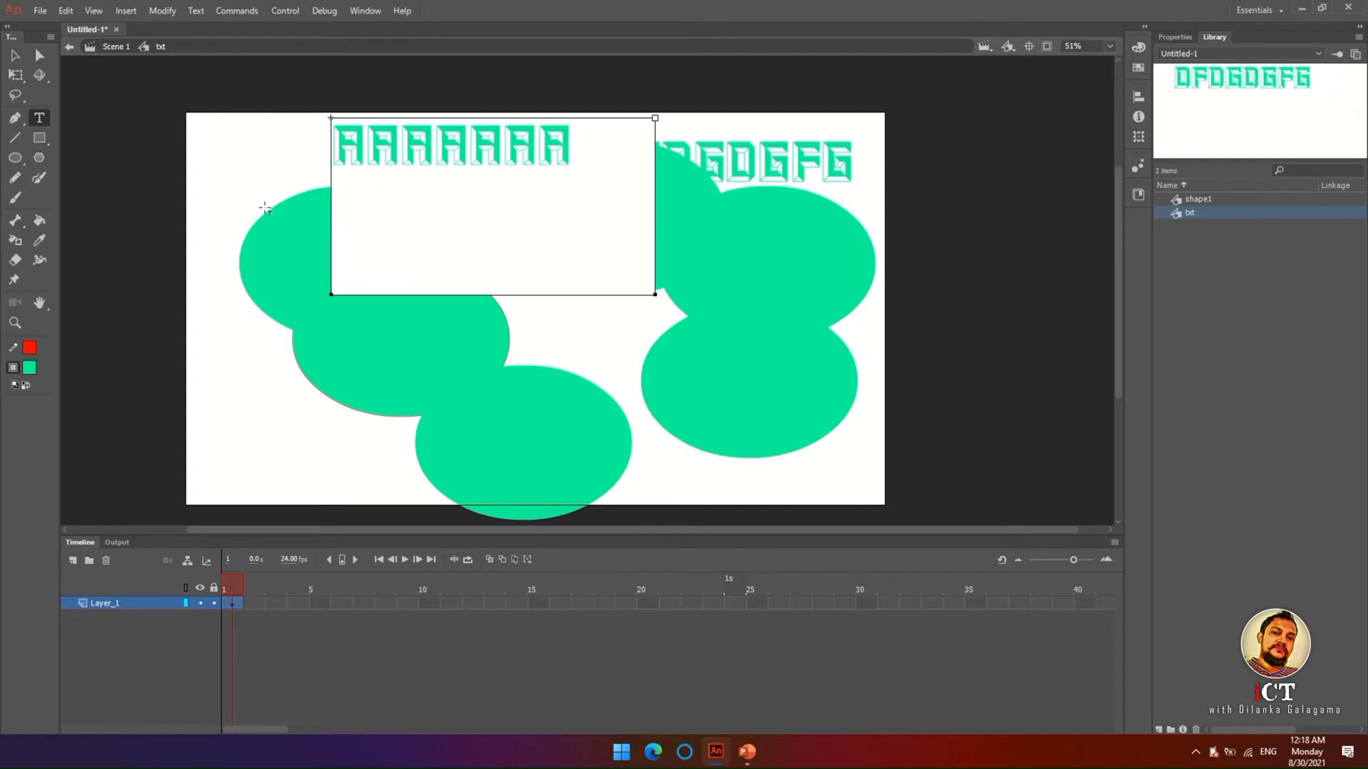
pyautogui.press('Escape')
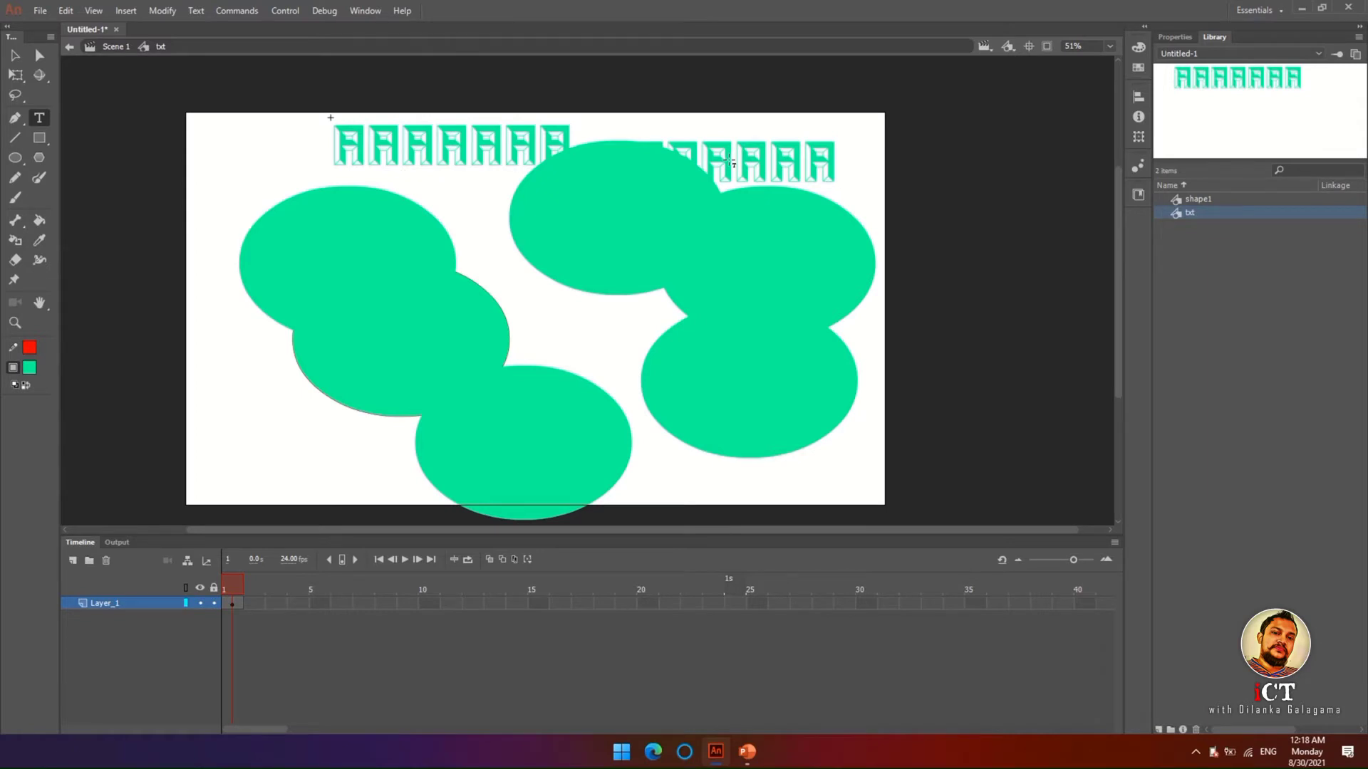
# - Open the shape1 symbol for editing in place and change its ellipse's fill from the default swatches to blue
pyautogui.click(15, 55)
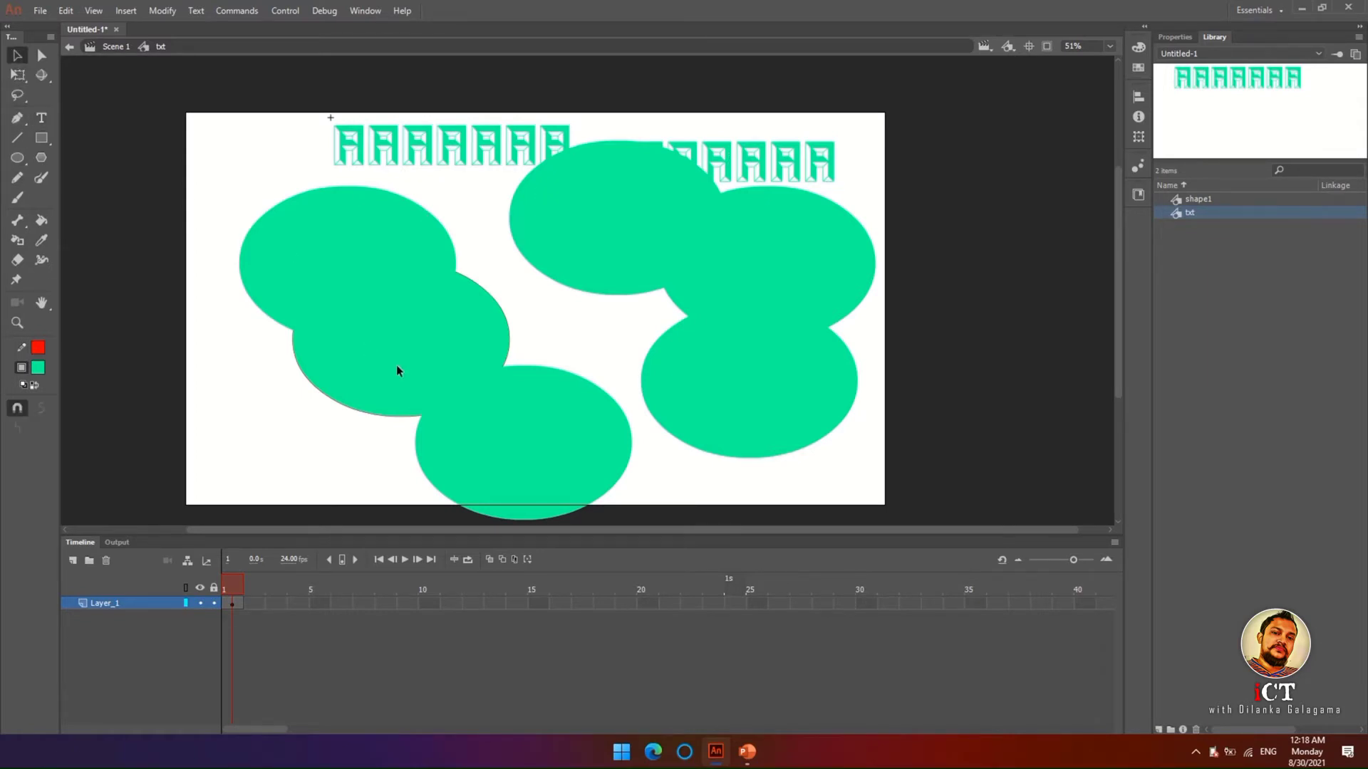
pyautogui.click(342, 243)
pyautogui.click(17, 75)
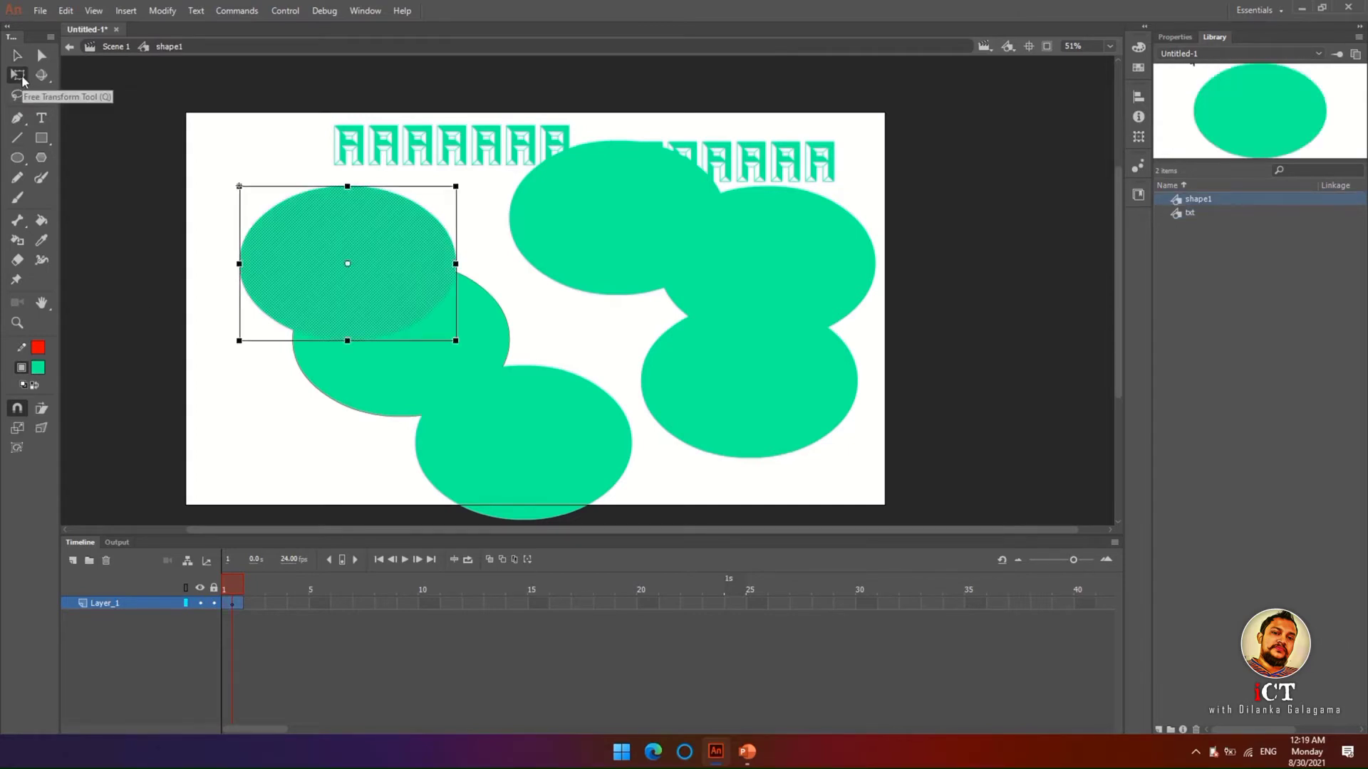
pyautogui.click(39, 369)
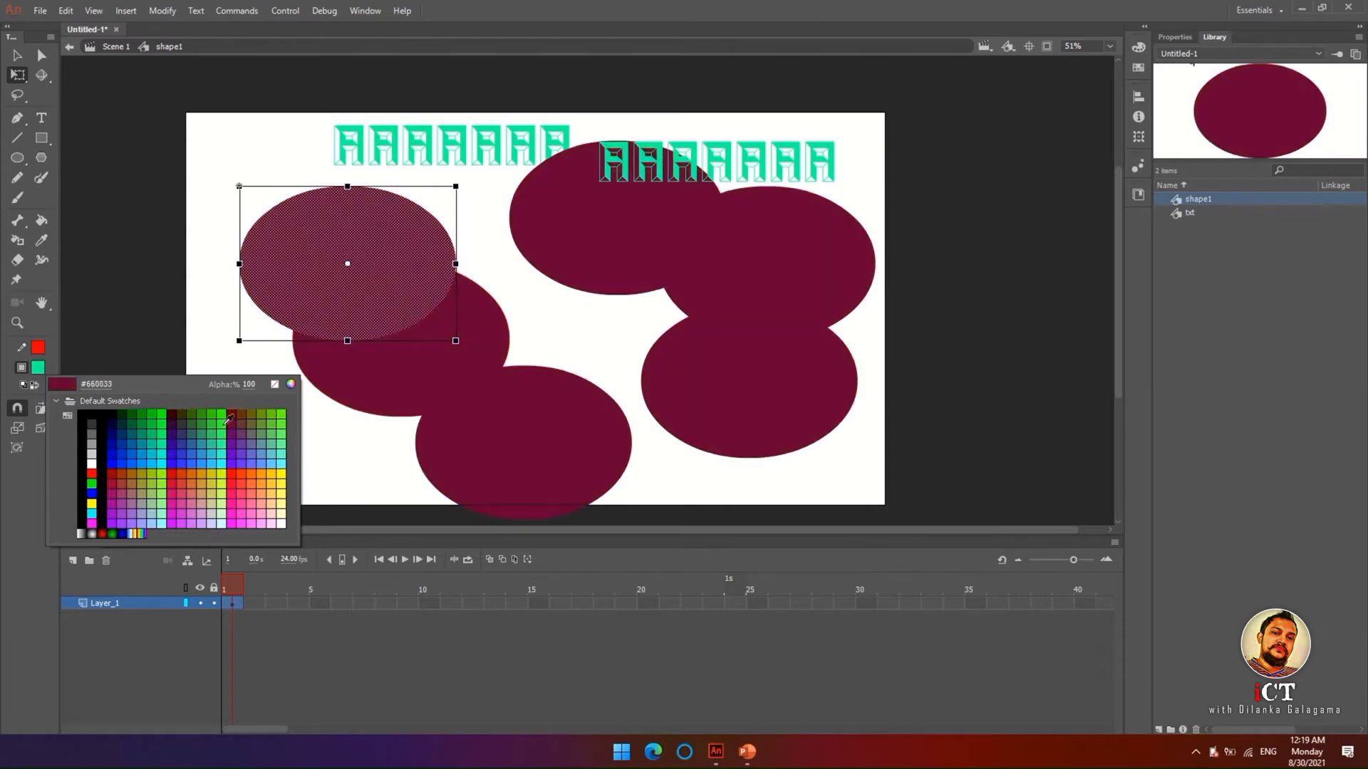
pyautogui.click(193, 443)
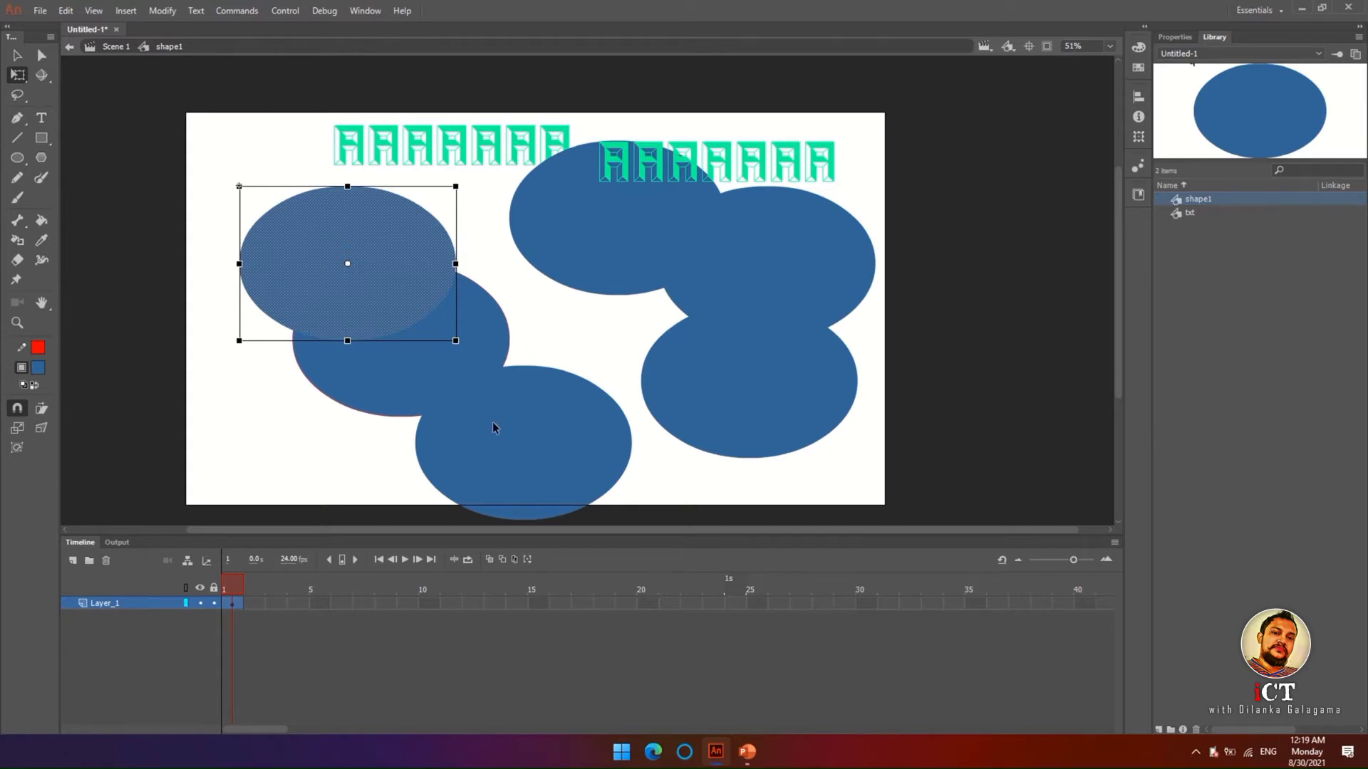
pyautogui.click(17, 55)
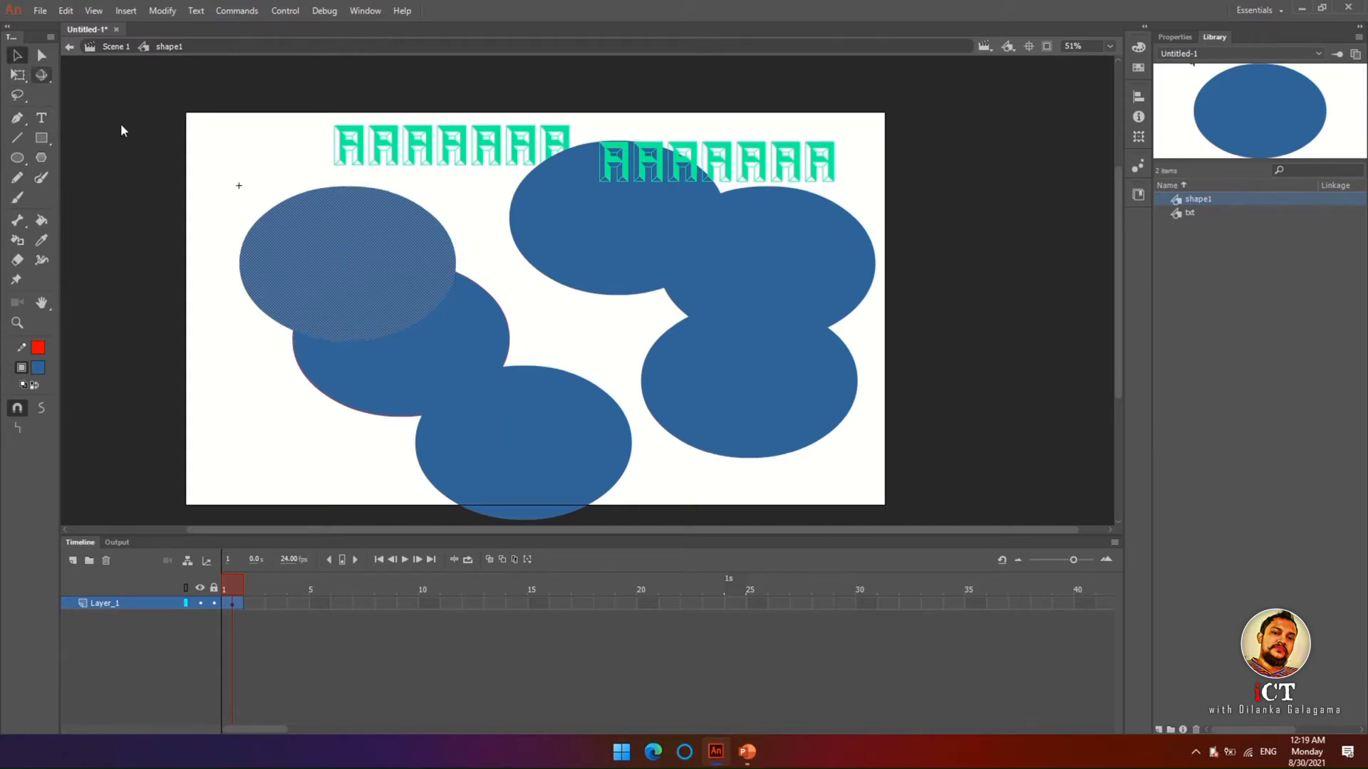
pyautogui.click(141, 160)
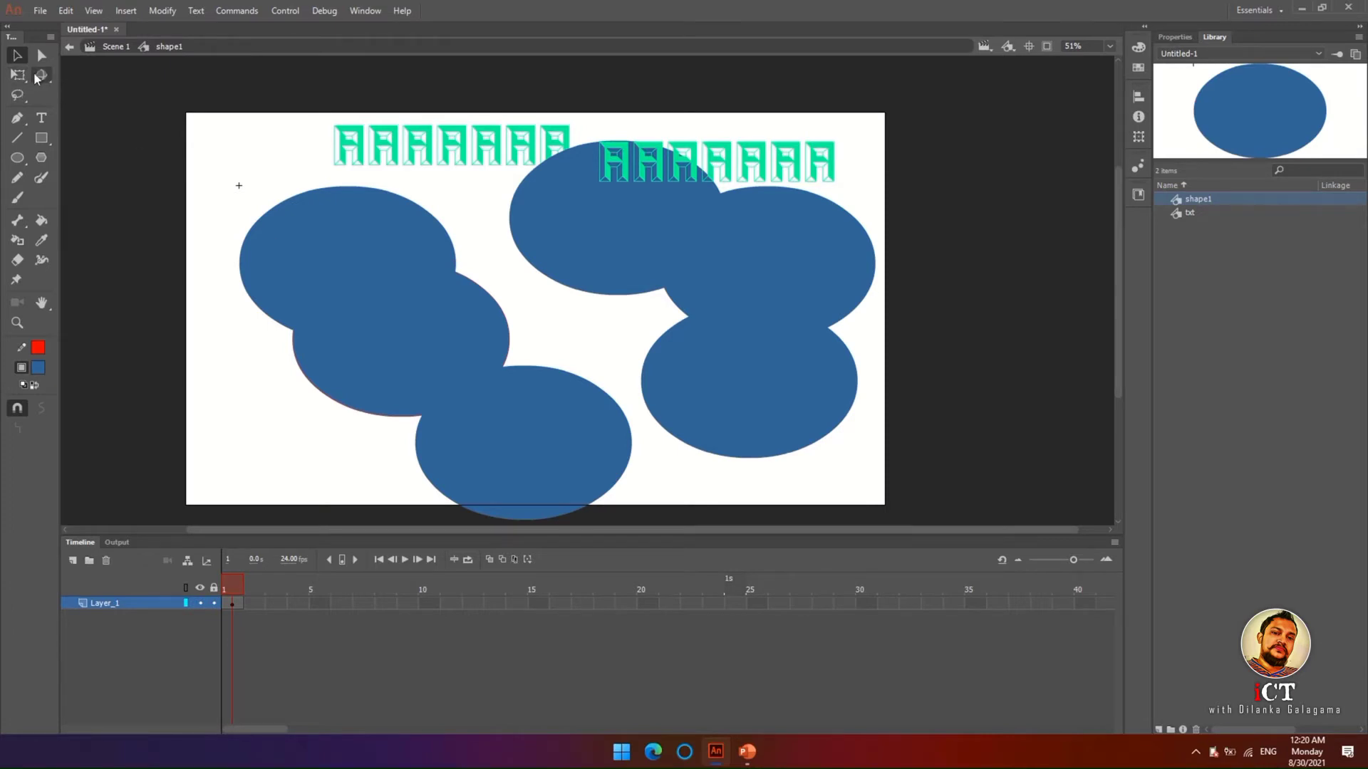
# - Rotate, stretch and skew the blue ellipse inside the shape1 symbol with the Free Transform tool
pyautogui.click(307, 237)
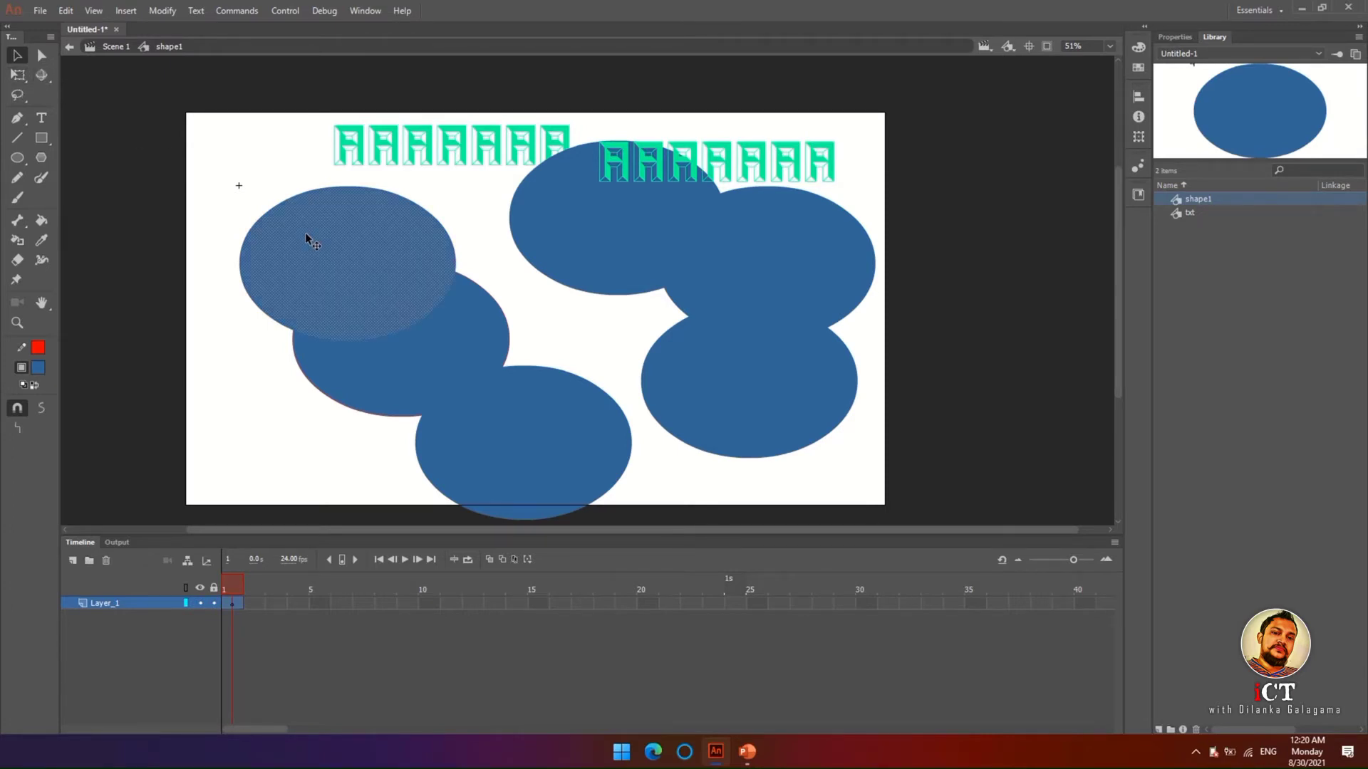
pyautogui.click(19, 76)
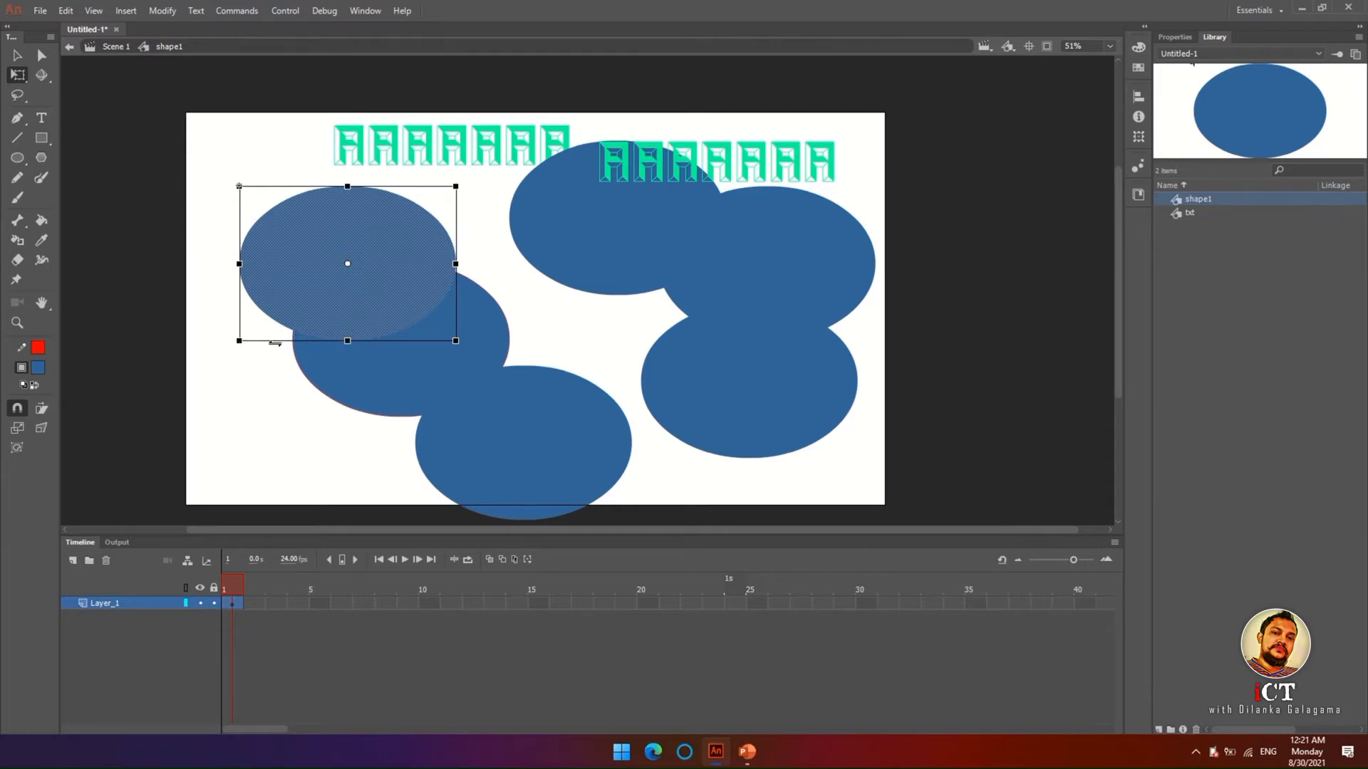
pyautogui.hotkey('ctrl', 'z')
pyautogui.moveTo(450, 377); pyautogui.dragTo(359, 426)
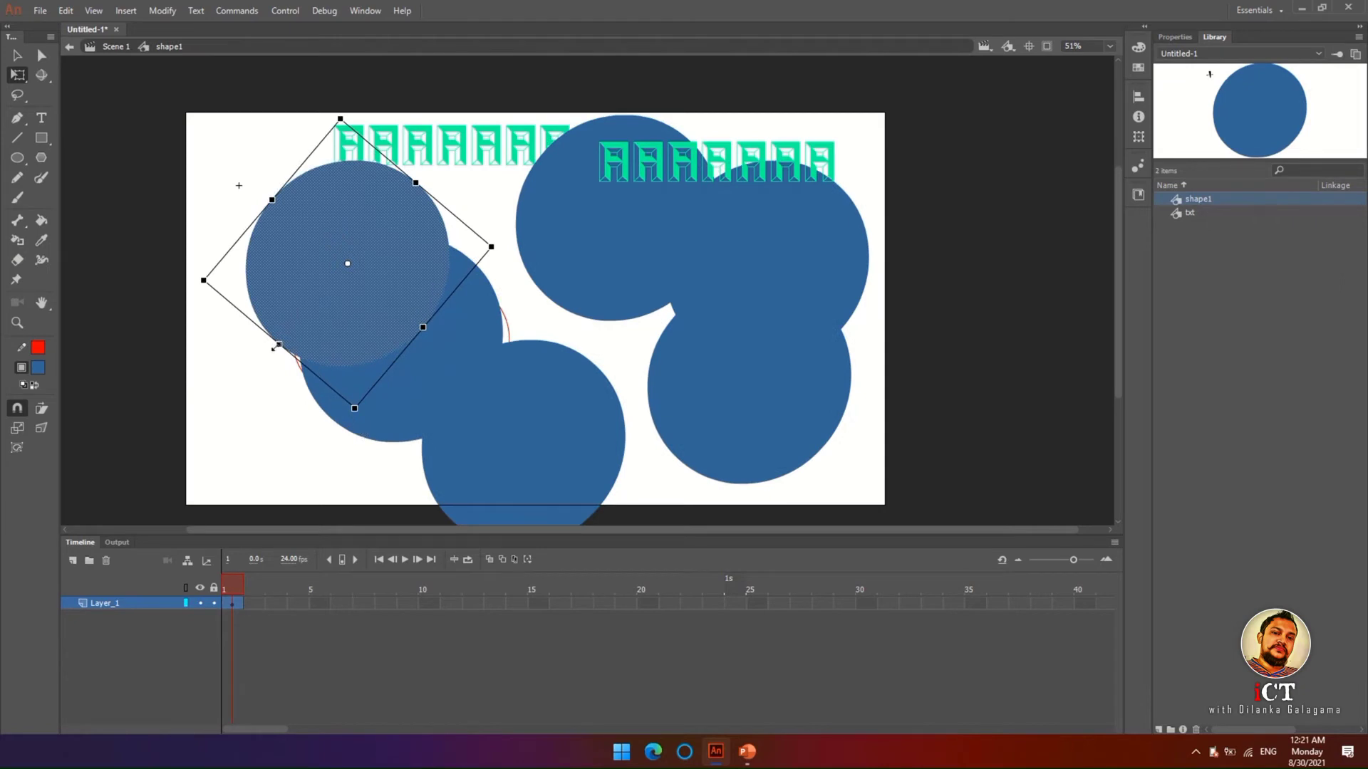
pyautogui.moveTo(278, 346)
pyautogui.mouseDown()
pyautogui.moveTo(238, 388)
pyautogui.moveTo(271, 353)
pyautogui.mouseUp()
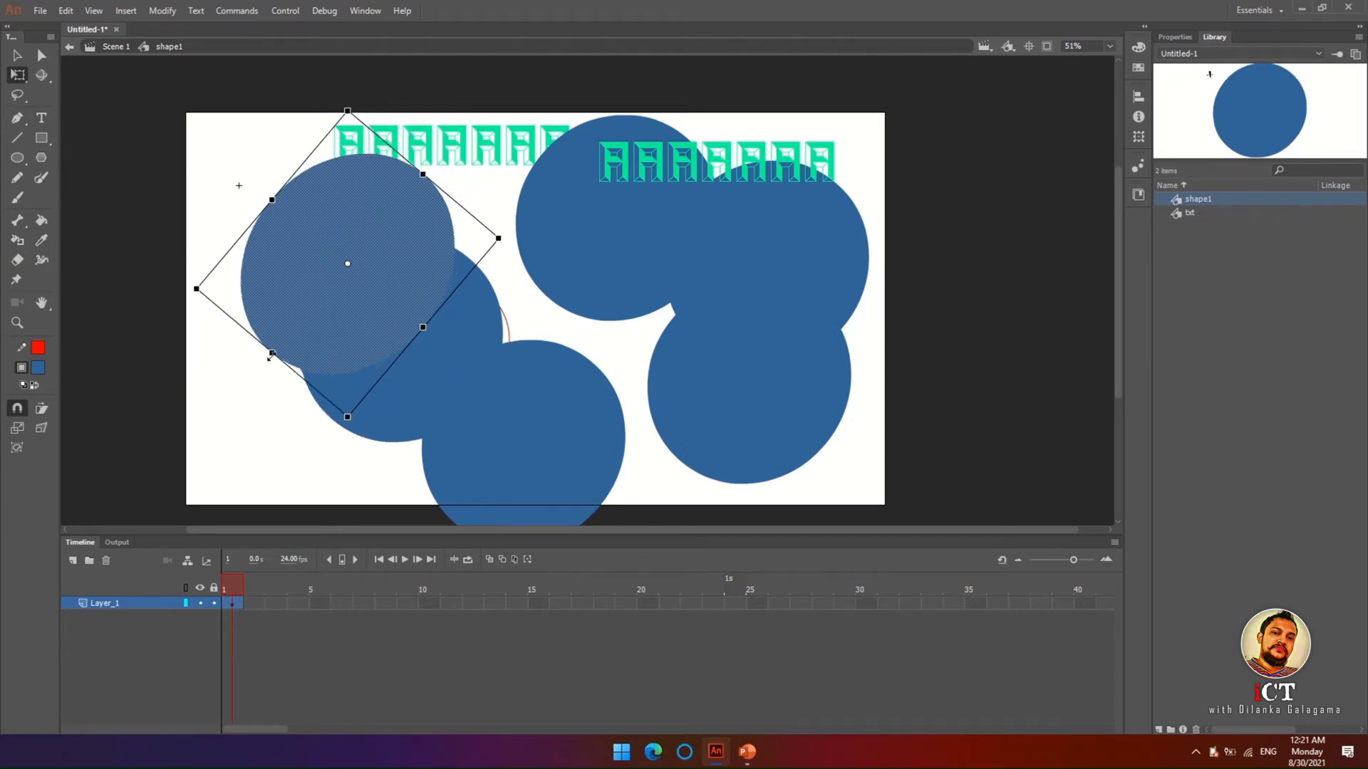
pyautogui.moveTo(423, 327); pyautogui.dragTo(449, 348)
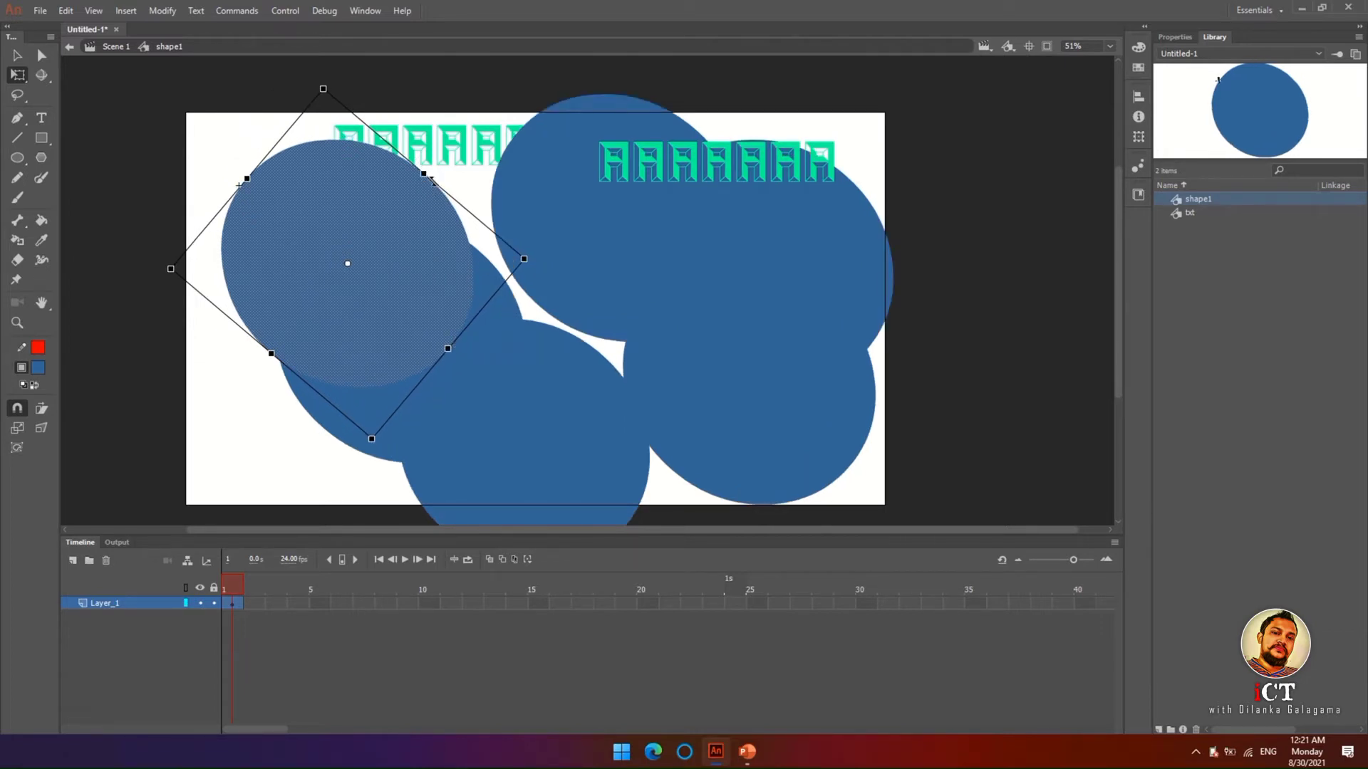
pyautogui.moveTo(432, 181); pyautogui.dragTo(355, 185)
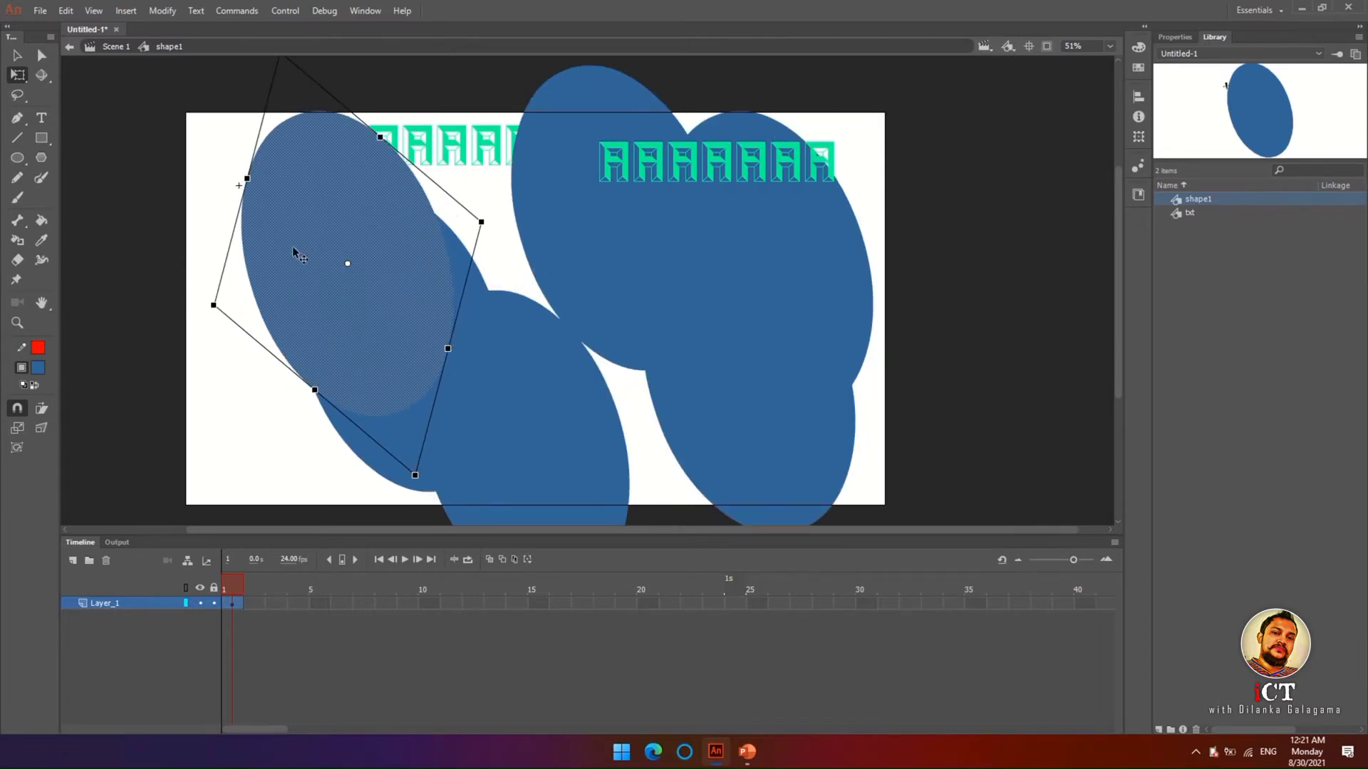
# - Try to cut away the ellipse's upper part with a Lasso selection, undo it and lasso the upper part again
pyautogui.click(42, 76)
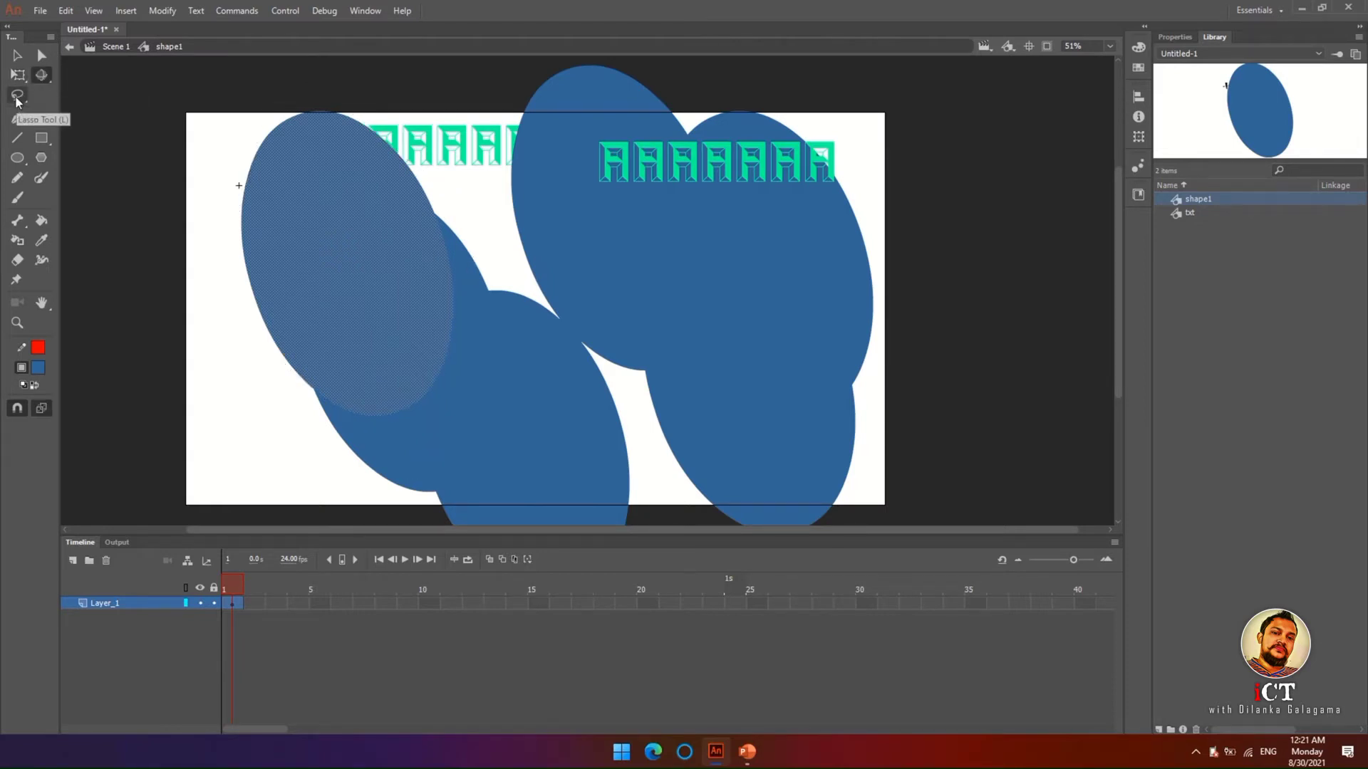
pyautogui.click(17, 98)
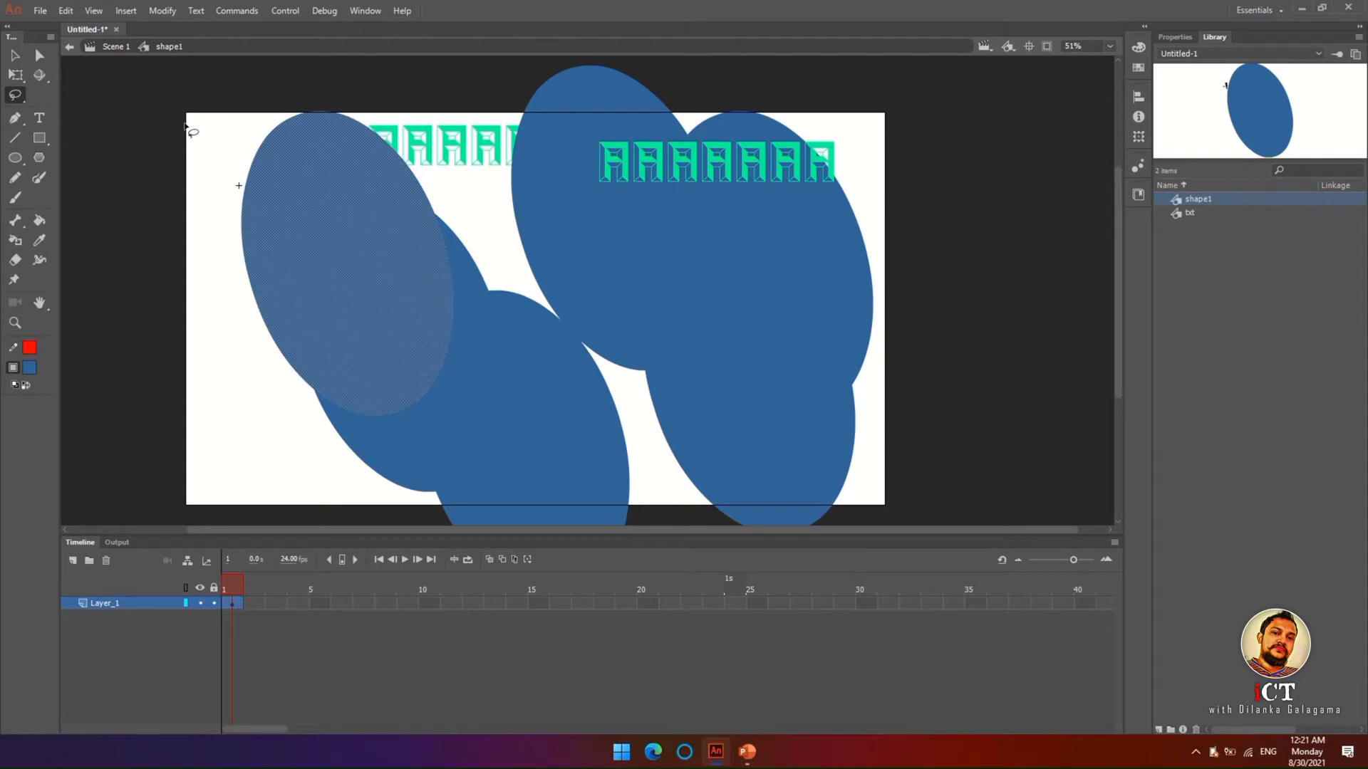
pyautogui.moveTo(185, 125)
pyautogui.mouseDown()
pyautogui.moveTo(306, 104)
pyautogui.moveTo(412, 112)
pyautogui.moveTo(411, 238)
pyautogui.moveTo(288, 283)
pyautogui.moveTo(147, 261)
pyautogui.moveTo(103, 161)
pyautogui.moveTo(188, 130)
pyautogui.mouseUp()
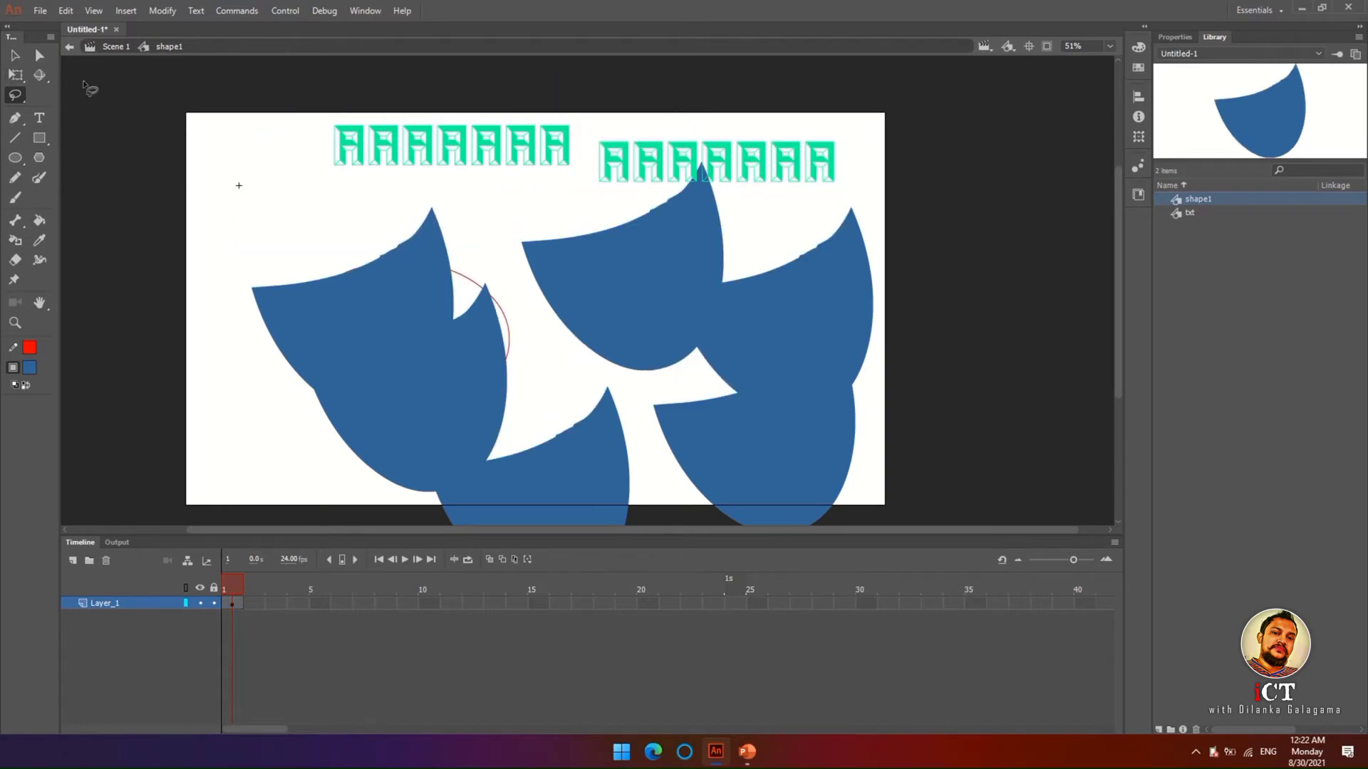
pyautogui.hotkey('ctrl', 'z')
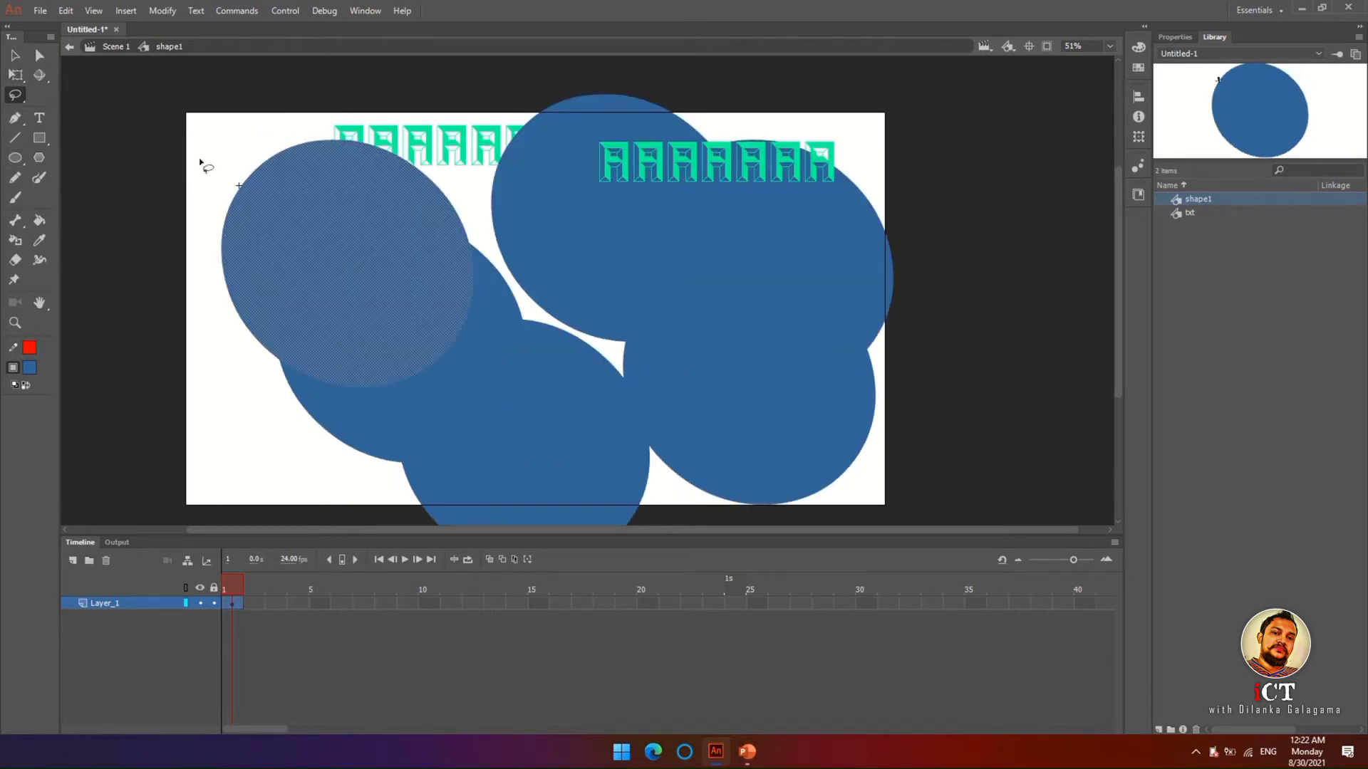
pyautogui.moveTo(200, 161)
pyautogui.mouseDown()
pyautogui.moveTo(411, 160)
pyautogui.moveTo(413, 180)
pyautogui.moveTo(338, 246)
pyautogui.moveTo(250, 293)
pyautogui.moveTo(156, 298)
pyautogui.moveTo(154, 234)
pyautogui.moveTo(203, 155)
pyautogui.mouseUp()
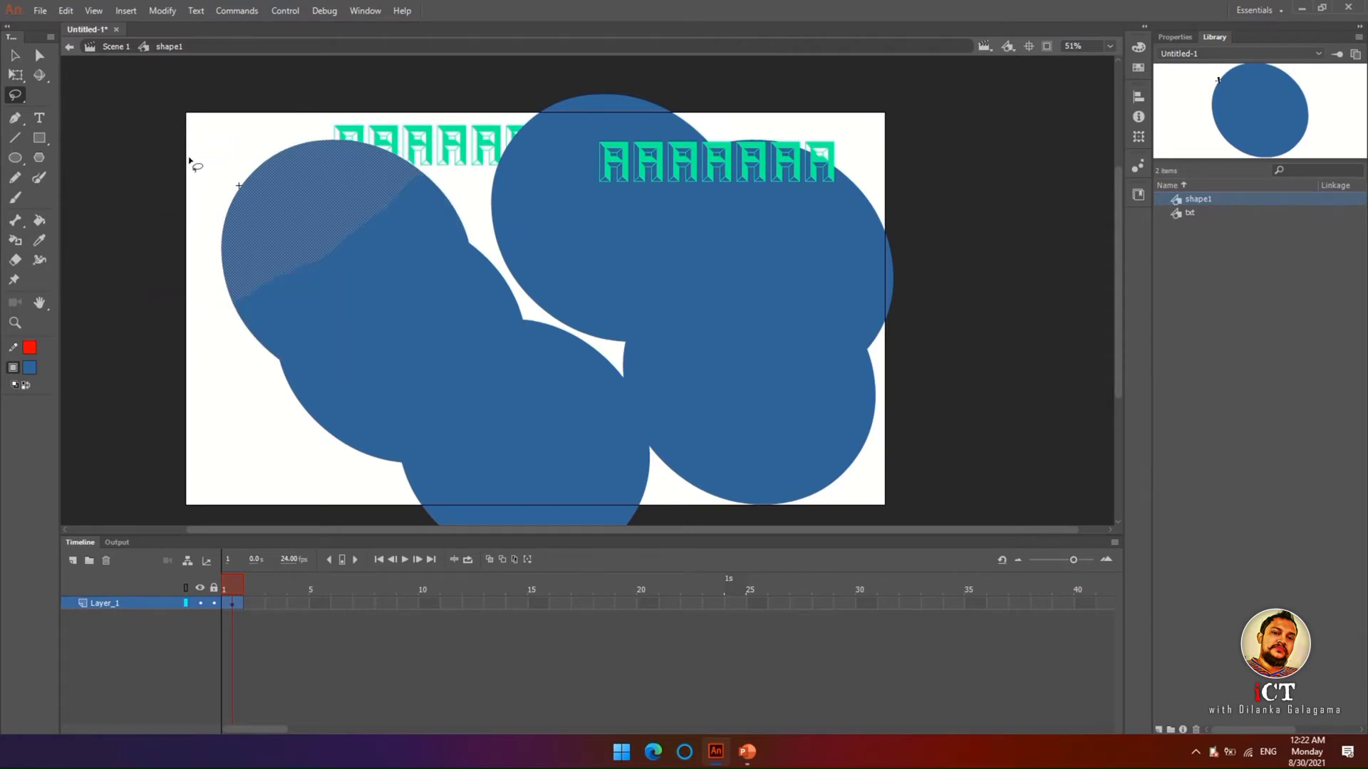
# - Draw a closed curved path with the Pen tool around the upper left part of the ellipse in shape1
pyautogui.click(15, 117)
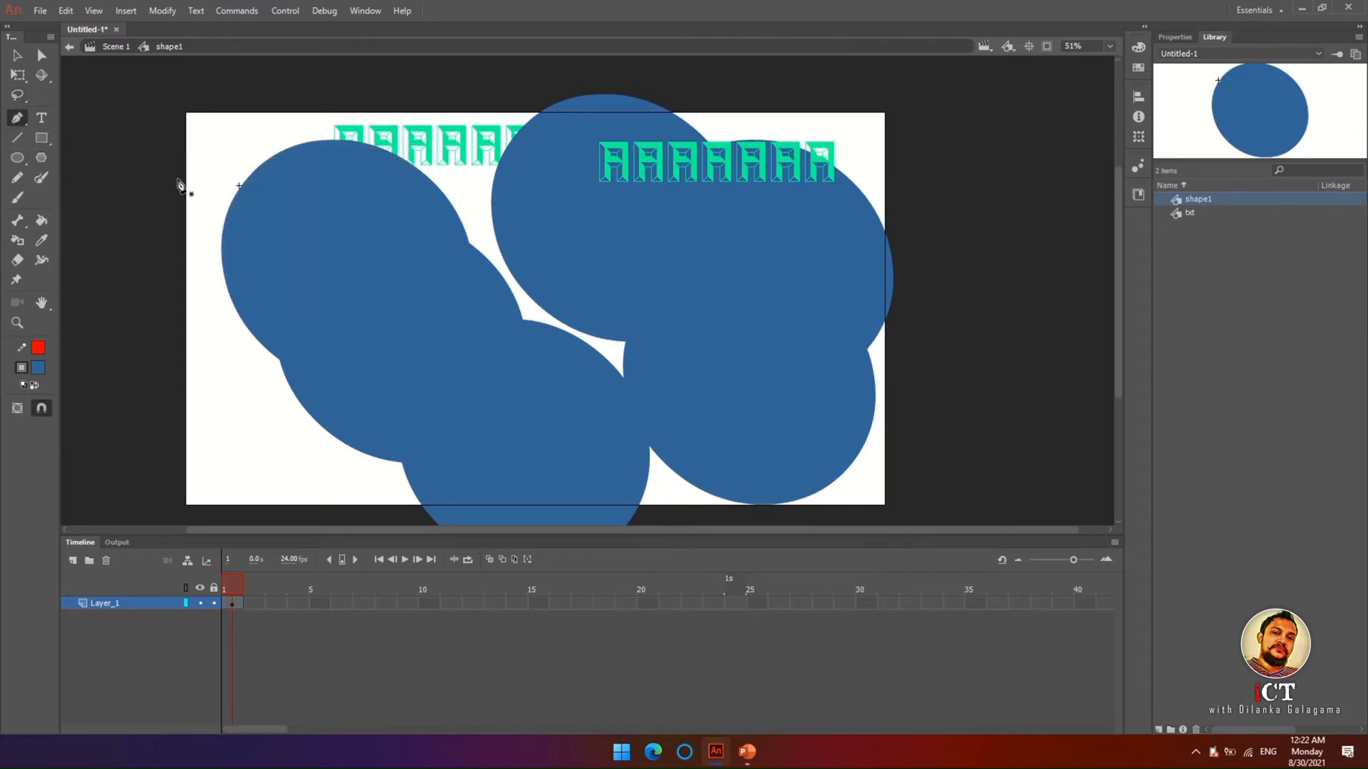
pyautogui.click(201, 203)
pyautogui.moveTo(272, 133); pyautogui.dragTo(293, 135)
pyautogui.click(374, 169)
pyautogui.moveTo(375, 281); pyautogui.dragTo(314, 305)
pyautogui.moveTo(245, 341)
pyautogui.mouseDown()
pyautogui.moveTo(131, 306)
pyautogui.moveTo(231, 336)
pyautogui.mouseUp()
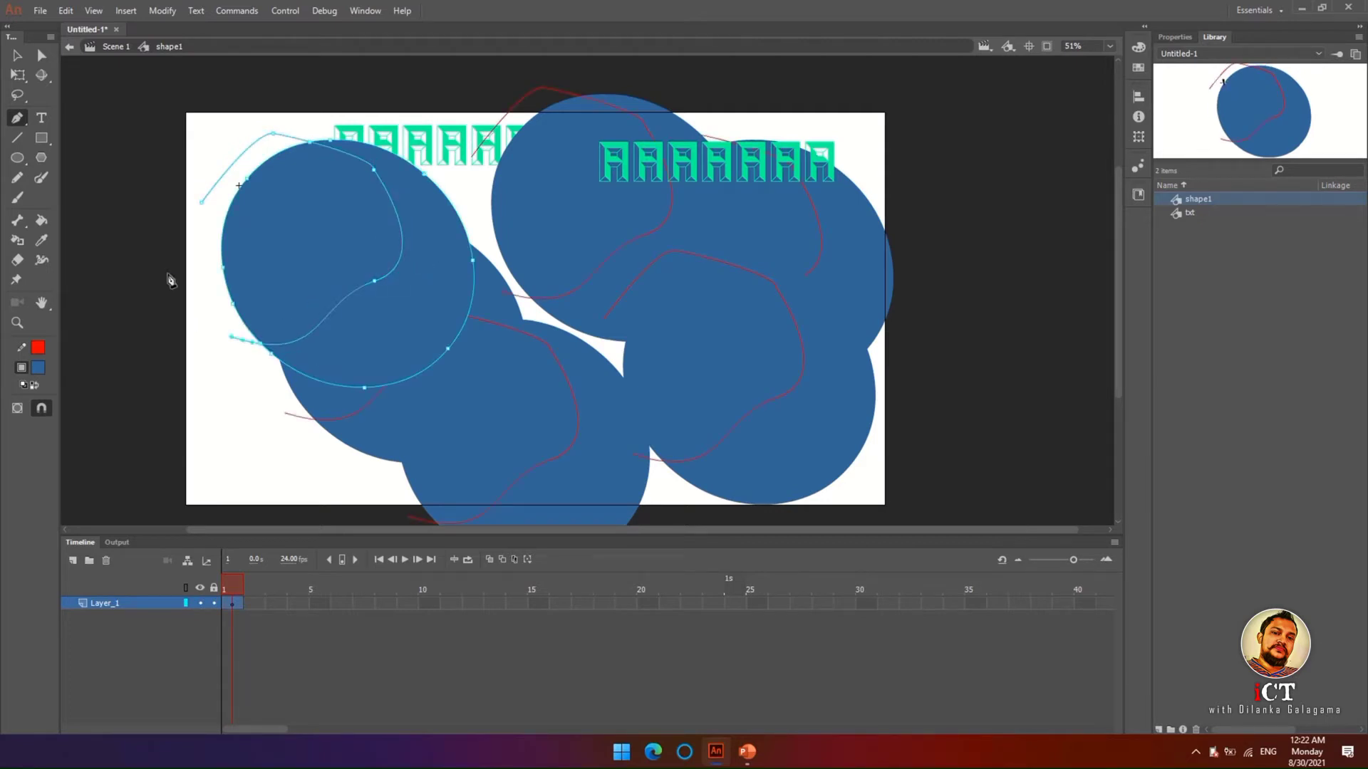
pyautogui.click(202, 204)
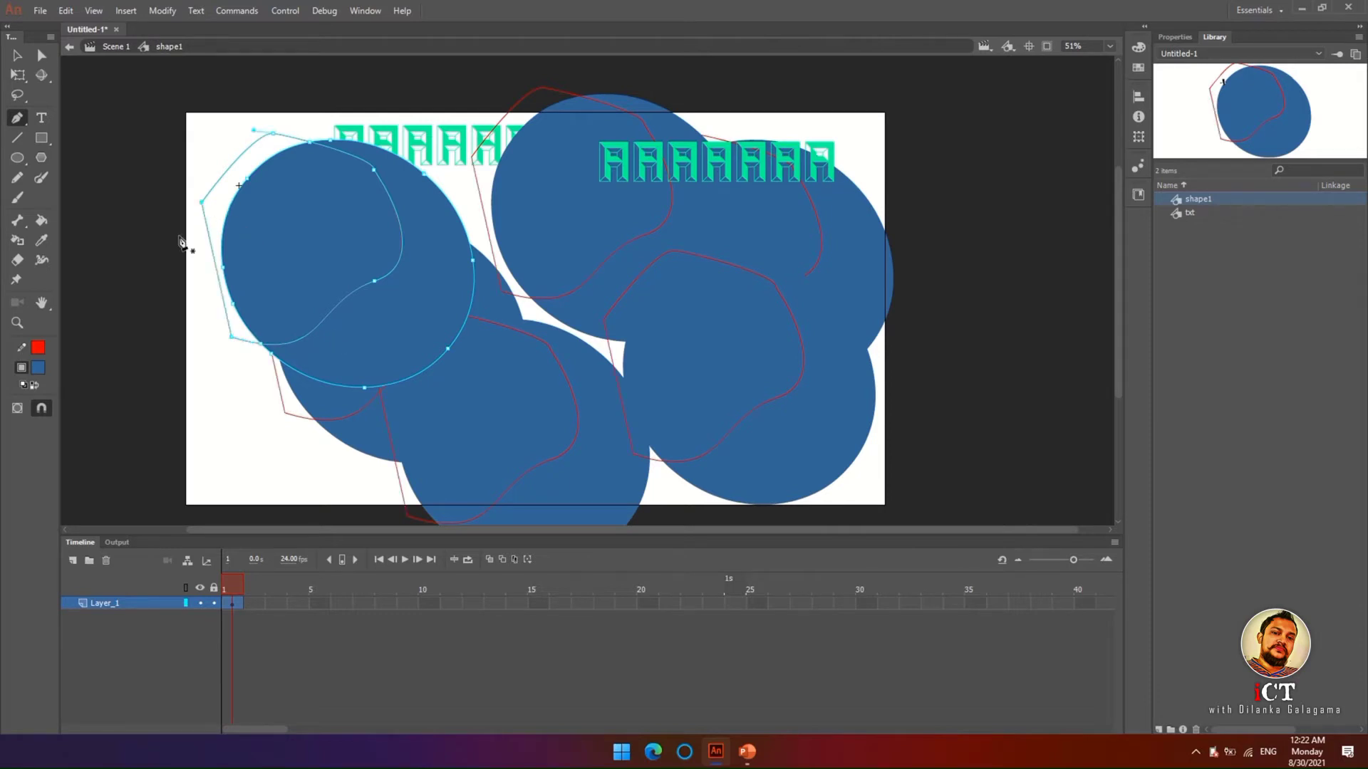
# - Draw a freehand Pencil outline around the pen path and a small circle over the ellipse's lower right part
pyautogui.click(42, 118)
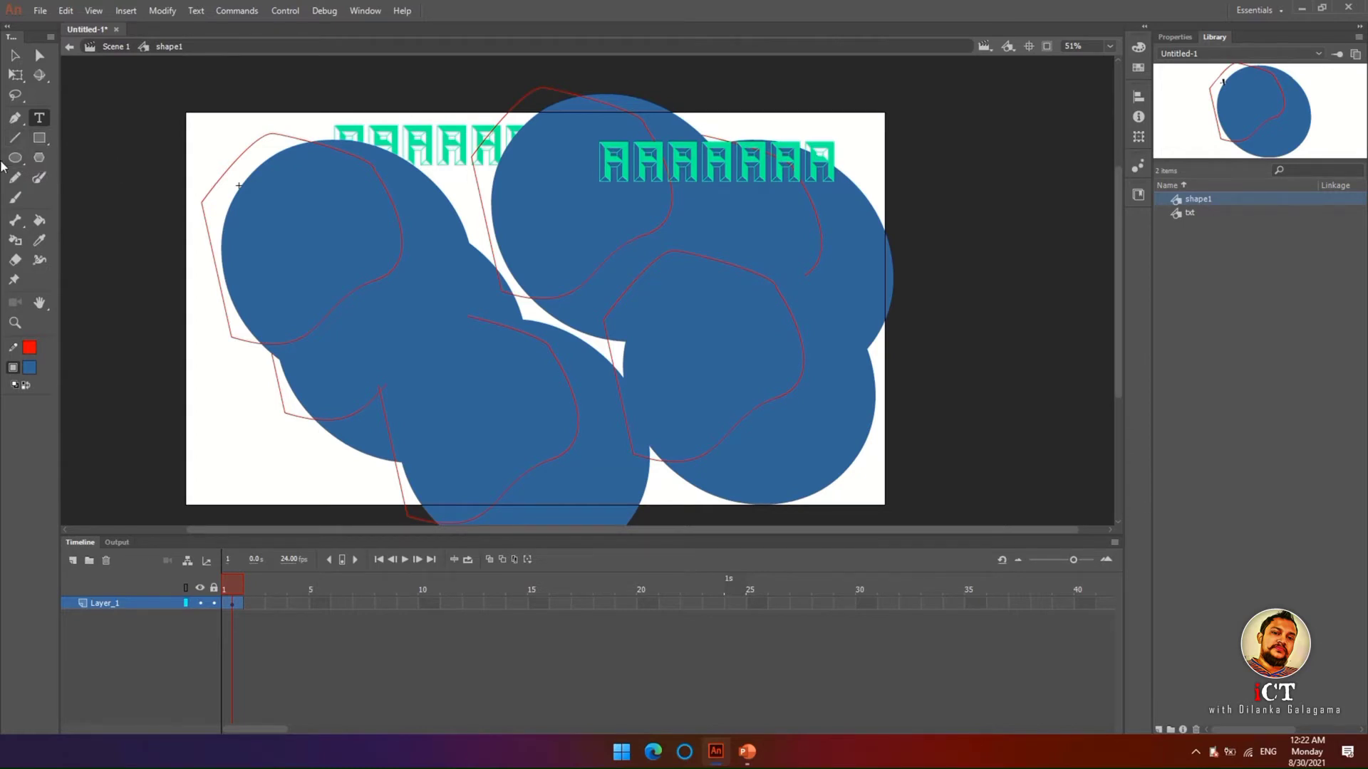
pyautogui.click(27, 160)
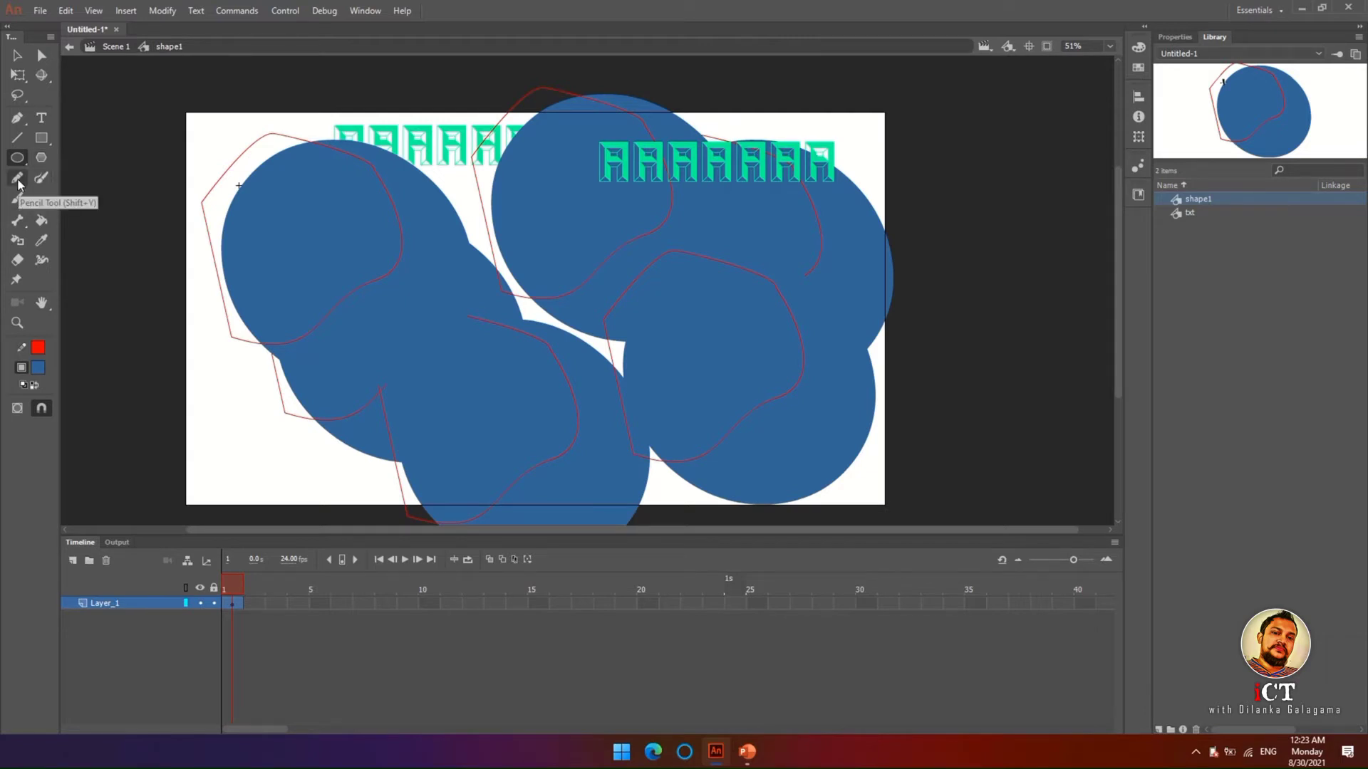
pyautogui.click(18, 180)
pyautogui.moveTo(244, 132)
pyautogui.mouseDown()
pyautogui.moveTo(380, 212)
pyautogui.moveTo(344, 269)
pyautogui.moveTo(338, 334)
pyautogui.moveTo(238, 347)
pyautogui.moveTo(194, 219)
pyautogui.moveTo(232, 183)
pyautogui.moveTo(259, 127)
pyautogui.mouseUp()
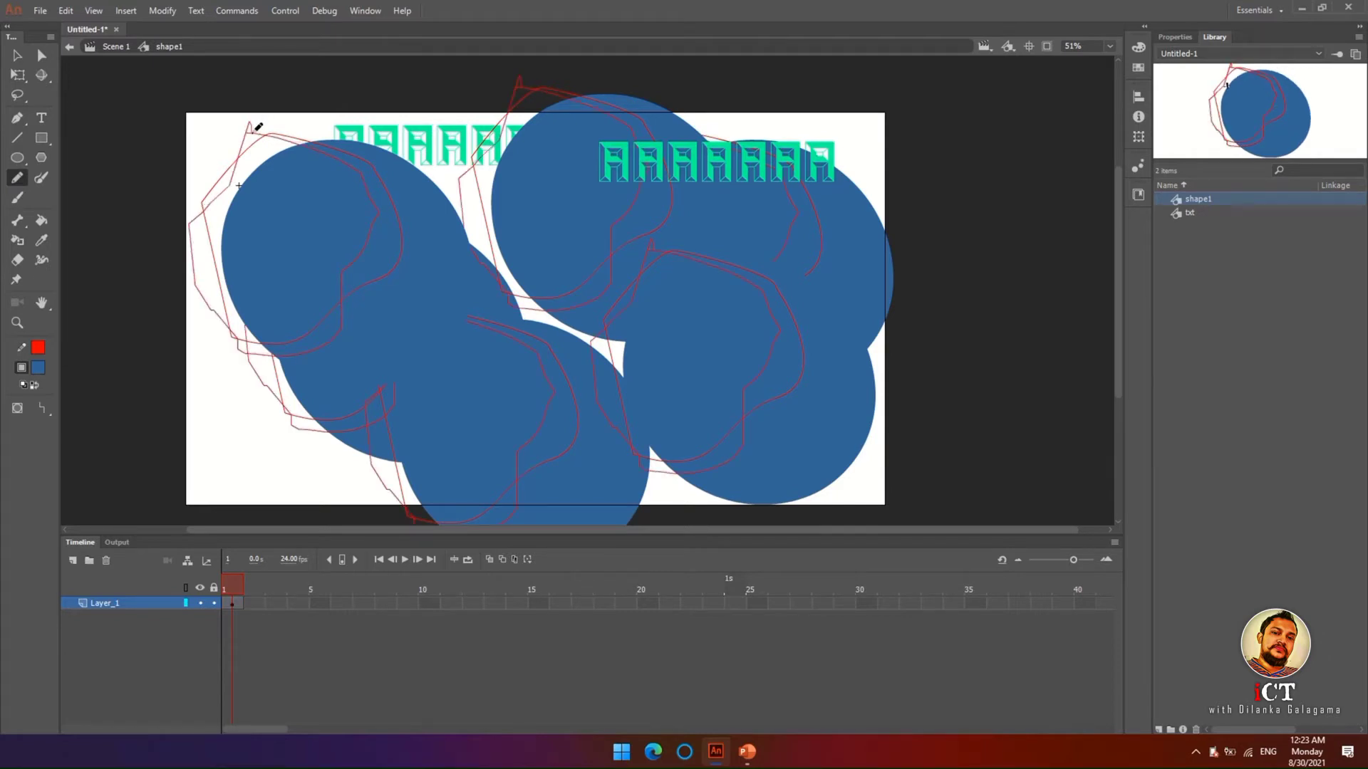
pyautogui.moveTo(418, 268)
pyautogui.mouseDown()
pyautogui.moveTo(475, 300)
pyautogui.moveTo(440, 368)
pyautogui.moveTo(385, 364)
pyautogui.moveTo(374, 346)
pyautogui.moveTo(396, 282)
pyautogui.moveTo(420, 269)
pyautogui.mouseUp()
# - Remove the pen and pencil outlines and draw a closed curved Pen path inside the ellipse
pyautogui.click(17, 120)
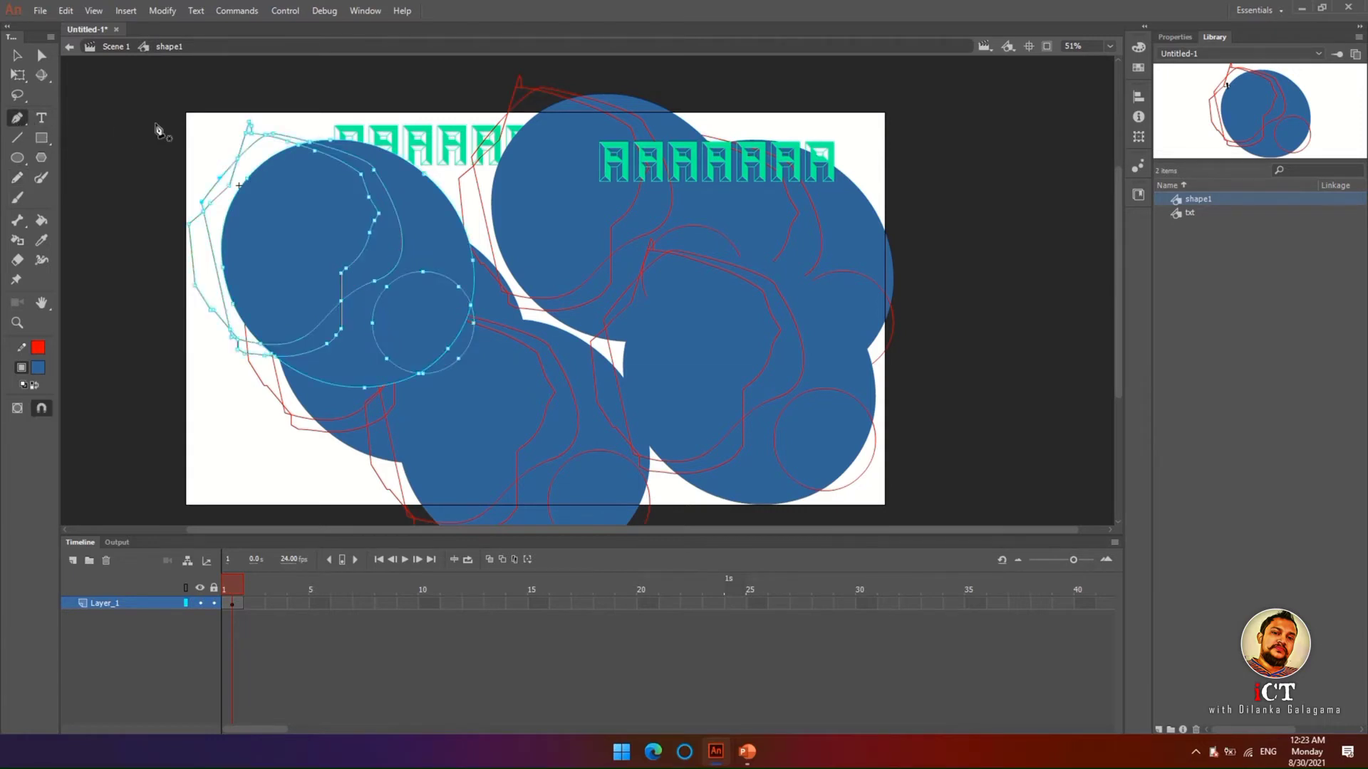
pyautogui.click(326, 185)
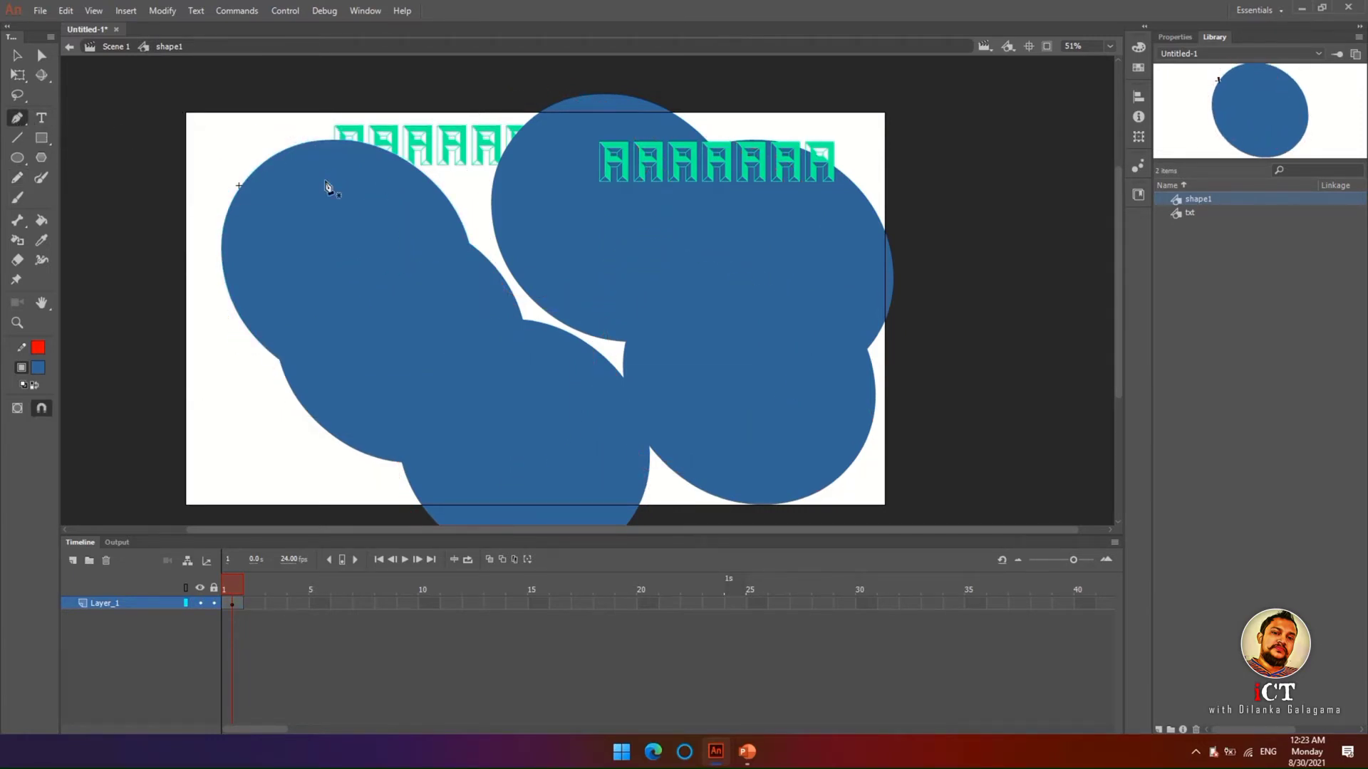
pyautogui.click(287, 211)
pyautogui.moveTo(390, 203); pyautogui.dragTo(442, 271)
pyautogui.moveTo(412, 330); pyautogui.dragTo(307, 312)
pyautogui.moveTo(271, 249); pyautogui.dragTo(285, 220)
pyautogui.click(288, 211)
# - Draw a freehand outline with the Pencil tool and thin Paint Brush strokes over the ellipse in shape1
pyautogui.click(18, 178)
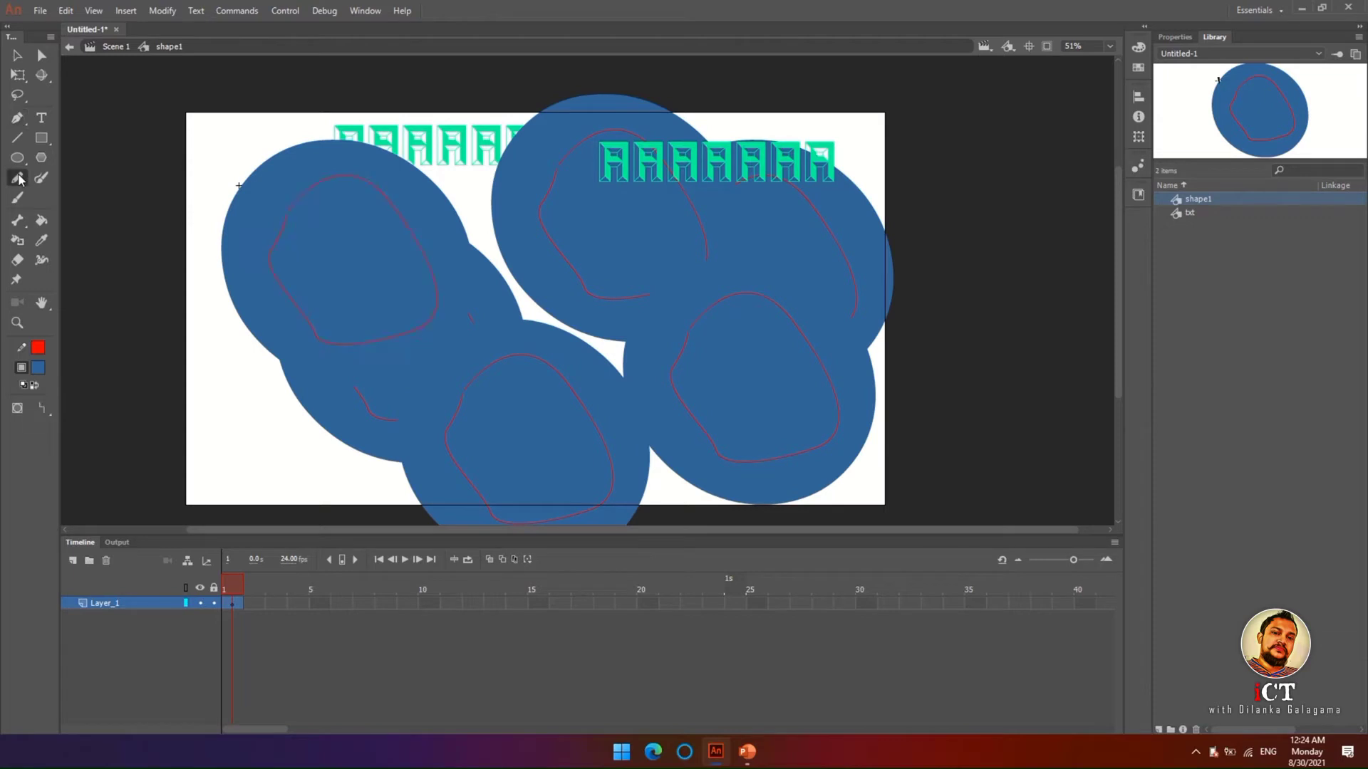
pyautogui.moveTo(279, 211)
pyautogui.mouseDown()
pyautogui.moveTo(318, 215)
pyautogui.moveTo(305, 278)
pyautogui.moveTo(346, 285)
pyautogui.moveTo(331, 335)
pyautogui.moveTo(260, 389)
pyautogui.moveTo(201, 337)
pyautogui.moveTo(235, 267)
pyautogui.moveTo(233, 222)
pyautogui.moveTo(282, 210)
pyautogui.mouseUp()
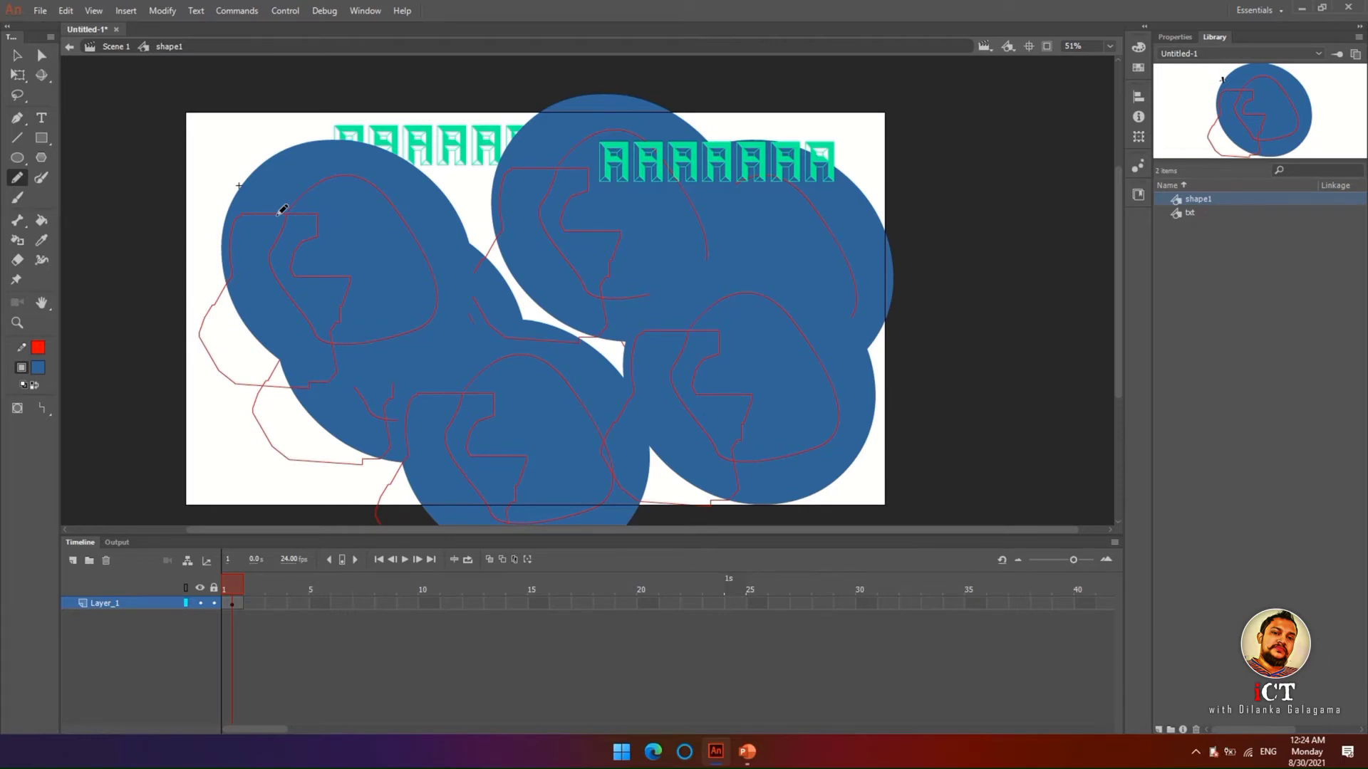
pyautogui.click(42, 180)
pyautogui.moveTo(360, 263); pyautogui.dragTo(402, 255)
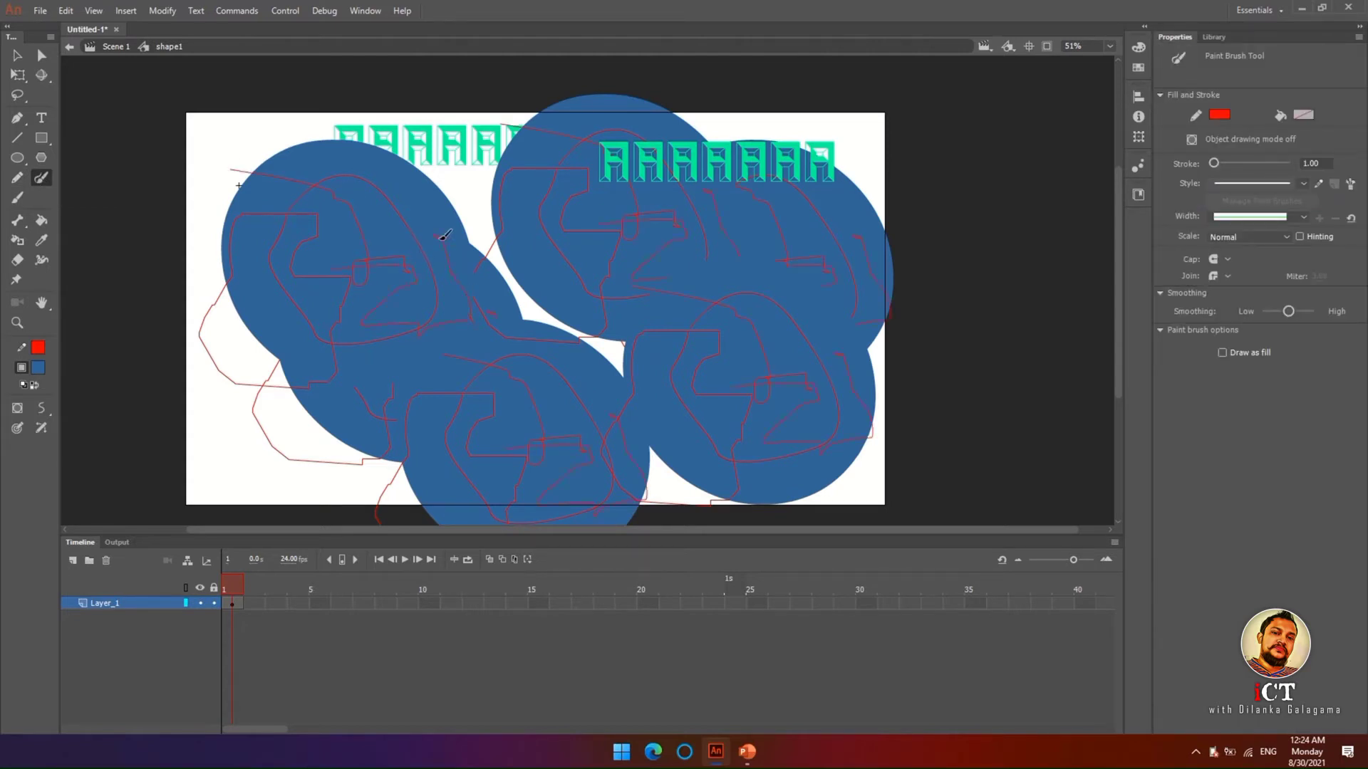
# - Set the Paint Brush stroke size to 29 and paint several thick red strokes across the shape1 symbol
pyautogui.click(1308, 163)
pyautogui.press('Up')
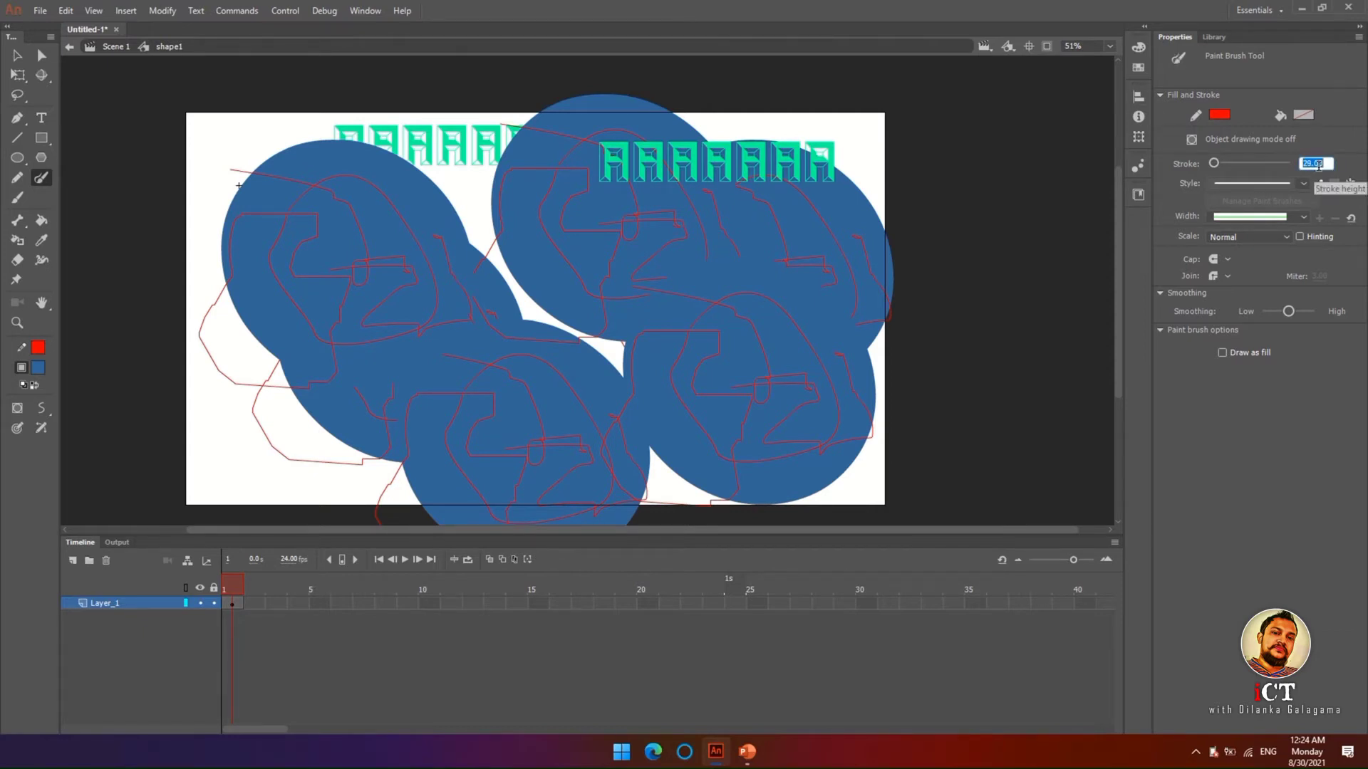
pyautogui.press('Return')
pyautogui.moveTo(742, 292)
pyautogui.mouseDown()
pyautogui.moveTo(650, 288)
pyautogui.moveTo(598, 332)
pyautogui.moveTo(613, 375)
pyautogui.moveTo(730, 380)
pyautogui.moveTo(734, 429)
pyautogui.moveTo(666, 438)
pyautogui.moveTo(575, 410)
pyautogui.moveTo(707, 290)
pyautogui.moveTo(756, 282)
pyautogui.moveTo(760, 313)
pyautogui.mouseUp()
pyautogui.moveTo(644, 247)
pyautogui.mouseDown()
pyautogui.moveTo(520, 253)
pyautogui.moveTo(437, 328)
pyautogui.moveTo(488, 349)
pyautogui.moveTo(393, 359)
pyautogui.moveTo(375, 291)
pyautogui.moveTo(450, 214)
pyautogui.moveTo(362, 212)
pyautogui.moveTo(341, 287)
pyautogui.mouseUp()
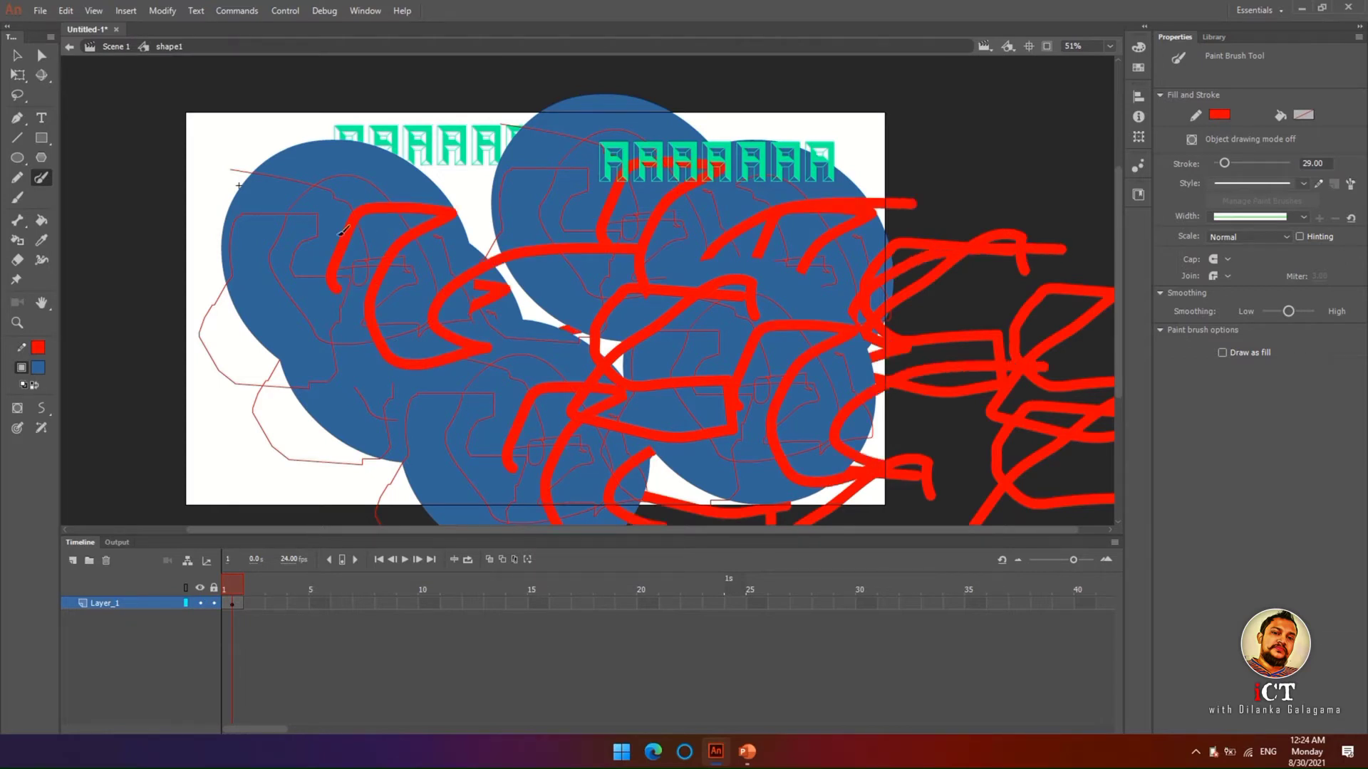
pyautogui.moveTo(277, 230); pyautogui.dragTo(400, 399)
pyautogui.moveTo(292, 293); pyautogui.dragTo(349, 365)
pyautogui.moveTo(295, 182)
pyautogui.mouseDown()
pyautogui.moveTo(397, 217)
pyautogui.moveTo(389, 276)
pyautogui.moveTo(432, 327)
pyautogui.moveTo(471, 295)
pyautogui.moveTo(503, 309)
pyautogui.moveTo(499, 371)
pyautogui.moveTo(389, 422)
pyautogui.moveTo(307, 336)
pyautogui.mouseUp()
# - Undo all strokes, paths, transformations and the fill change made inside the shape1 symbol
pyautogui.hotkey('ctrl', 'z')
pyautogui.hotkey('ctrl', 'z')
pyautogui.hotkey('ctrl', 'z')
pyautogui.hotkey('ctrl', 'z')
pyautogui.hotkey('ctrl', 'z')
pyautogui.hotkey('ctrl', 'z')
pyautogui.hotkey('ctrl', 'z')
pyautogui.hotkey('ctrl', 'z')
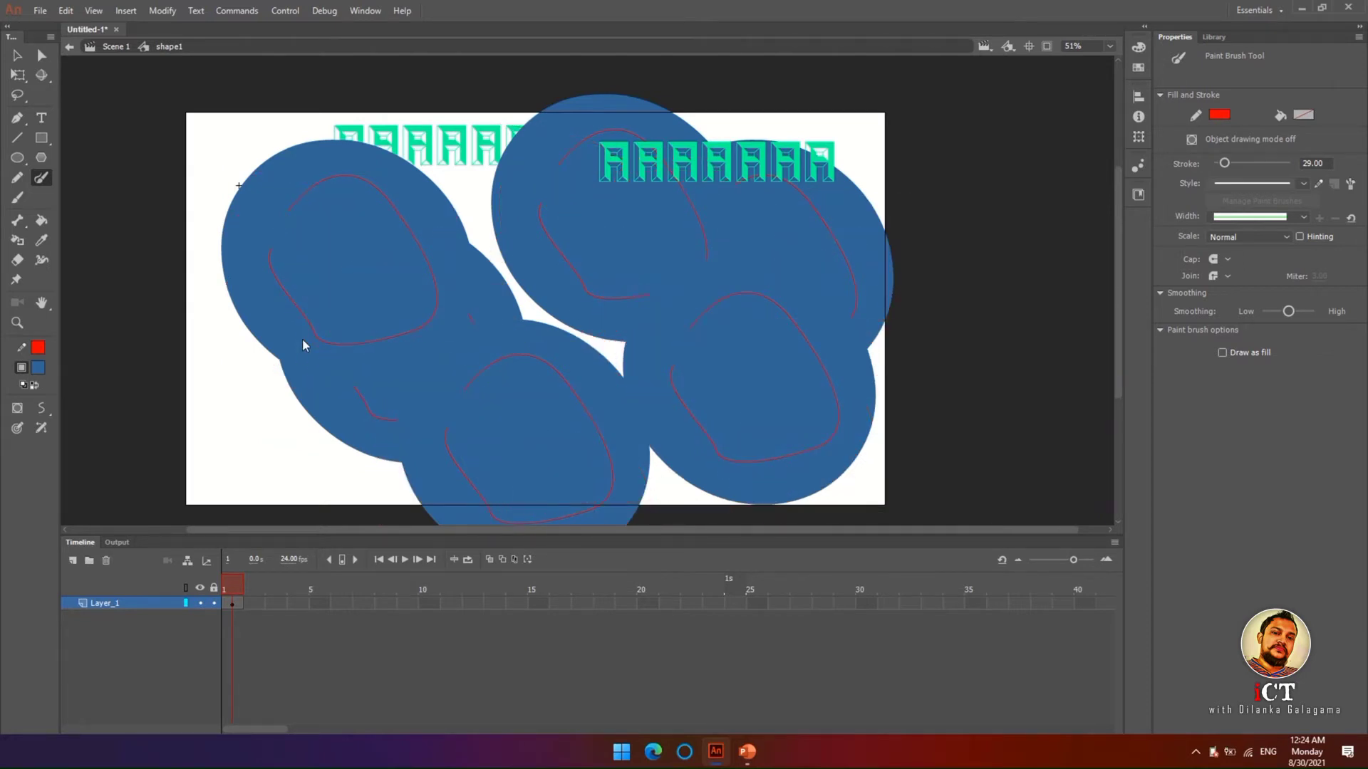
pyautogui.hotkey('ctrl', 'z')
pyautogui.hotkey('ctrl', 'z')
pyautogui.hotkey('ctrl', 'z')
pyautogui.hotkey('ctrl', 'z')
pyautogui.hotkey('ctrl', 'z')
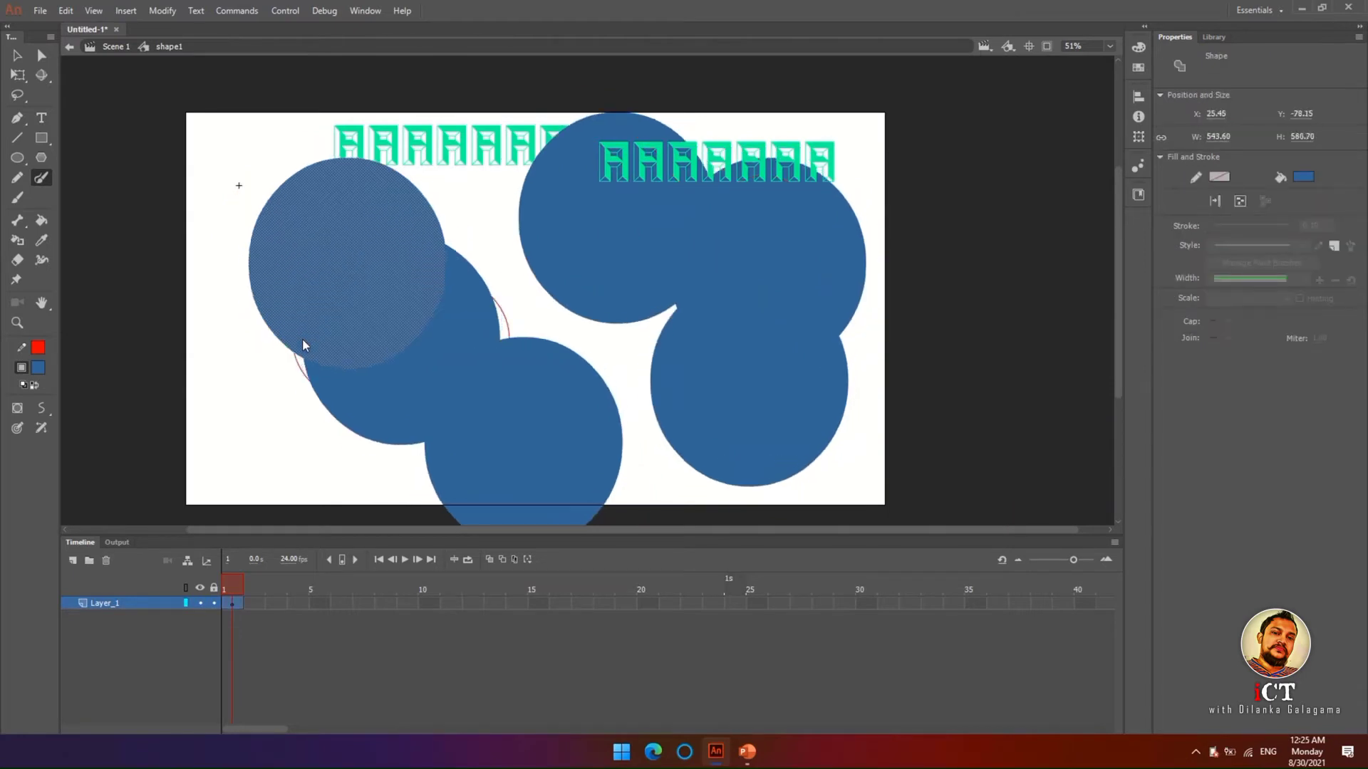
pyautogui.hotkey('ctrl', 'z')
pyautogui.hotkey('ctrl', 'z')
pyautogui.hotkey('ctrl', 'z')
pyautogui.hotkey('ctrl', 'z')
pyautogui.hotkey('ctrl', 'z')
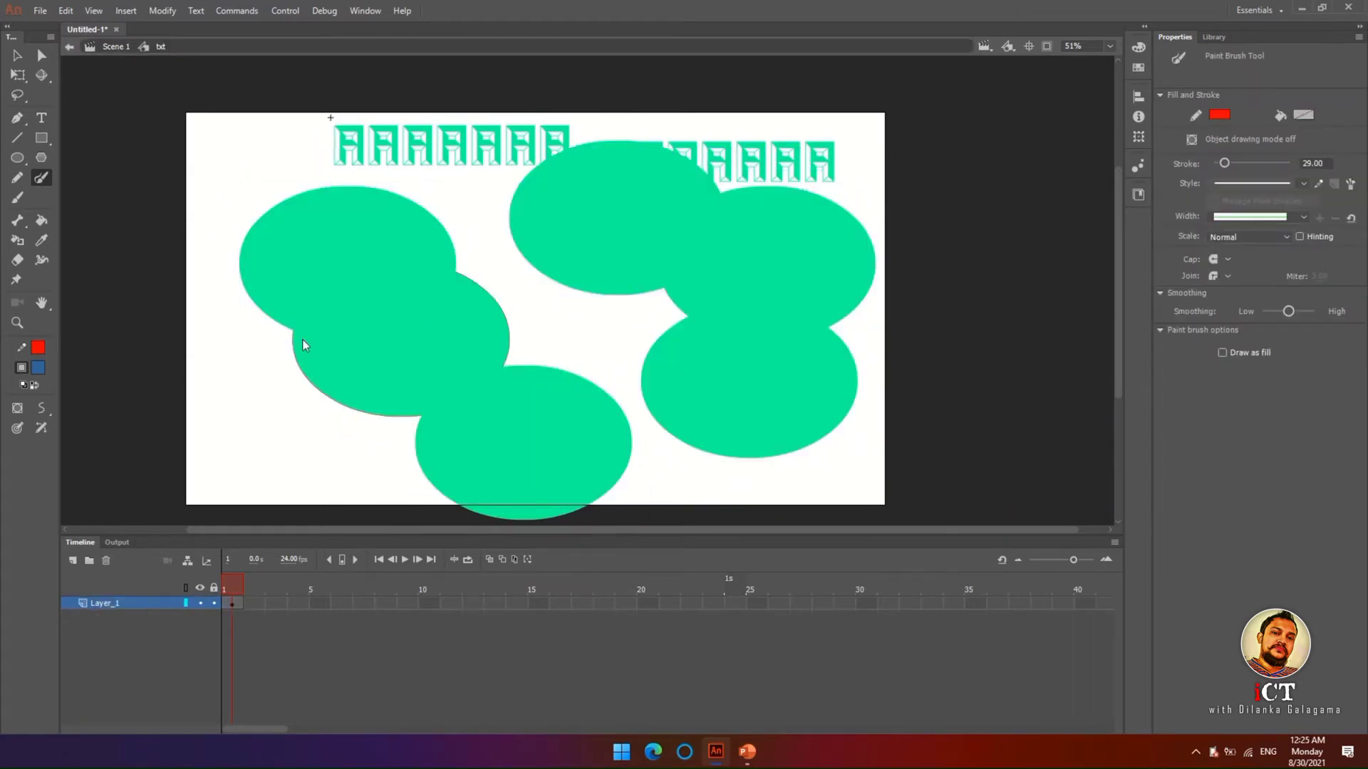
# - Undo the text edits in the txt symbol and the last placements of txt and shape1 instances on the main stage
pyautogui.hotkey('ctrl', 'z')
pyautogui.hotkey('ctrl', 'z')
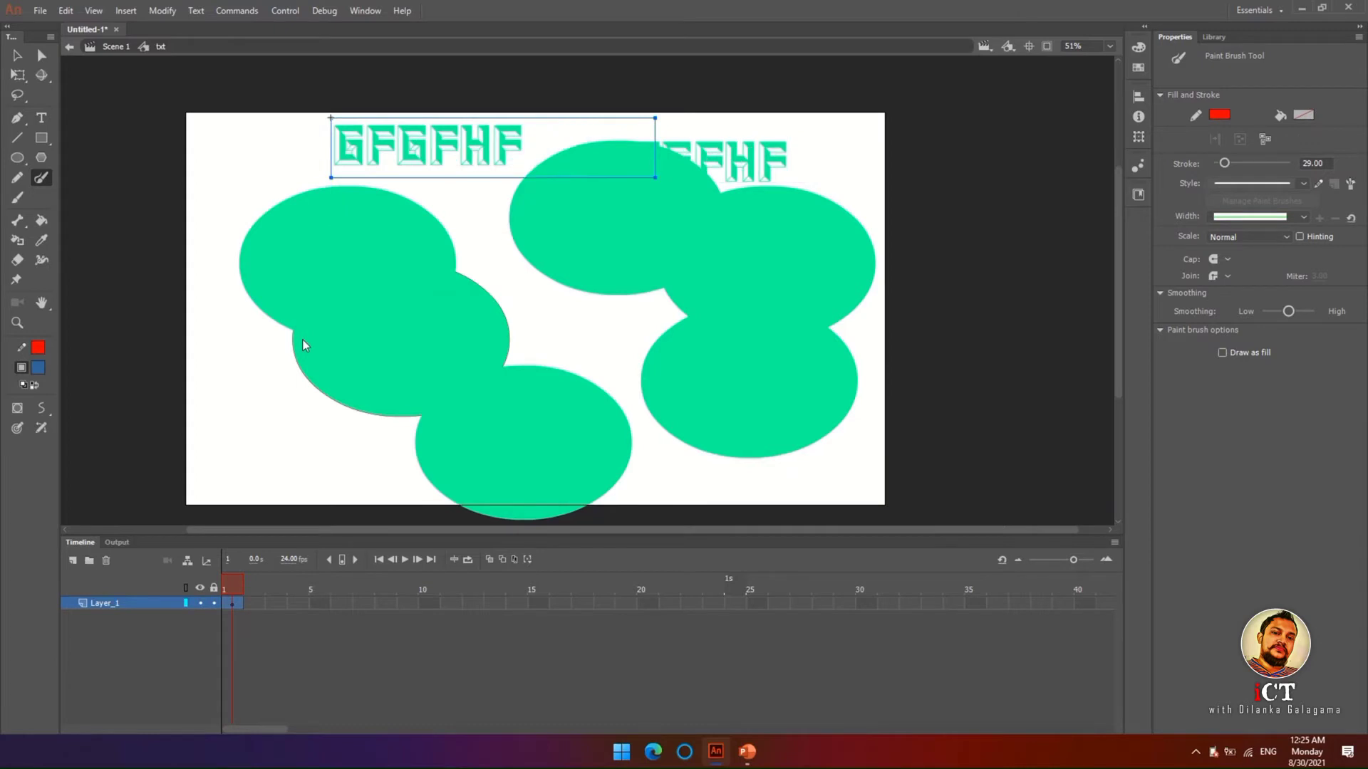
pyautogui.hotkey('ctrl', 'z')
pyautogui.hotkey('ctrl', 'z')
pyautogui.hotkey('ctrl', 'z')
pyautogui.hotkey('ctrl', 'z')
pyautogui.hotkey('ctrl', 'z')
pyautogui.hotkey('ctrl', 'z')
pyautogui.hotkey('ctrl', 'z')
pyautogui.hotkey('ctrl', 'z')
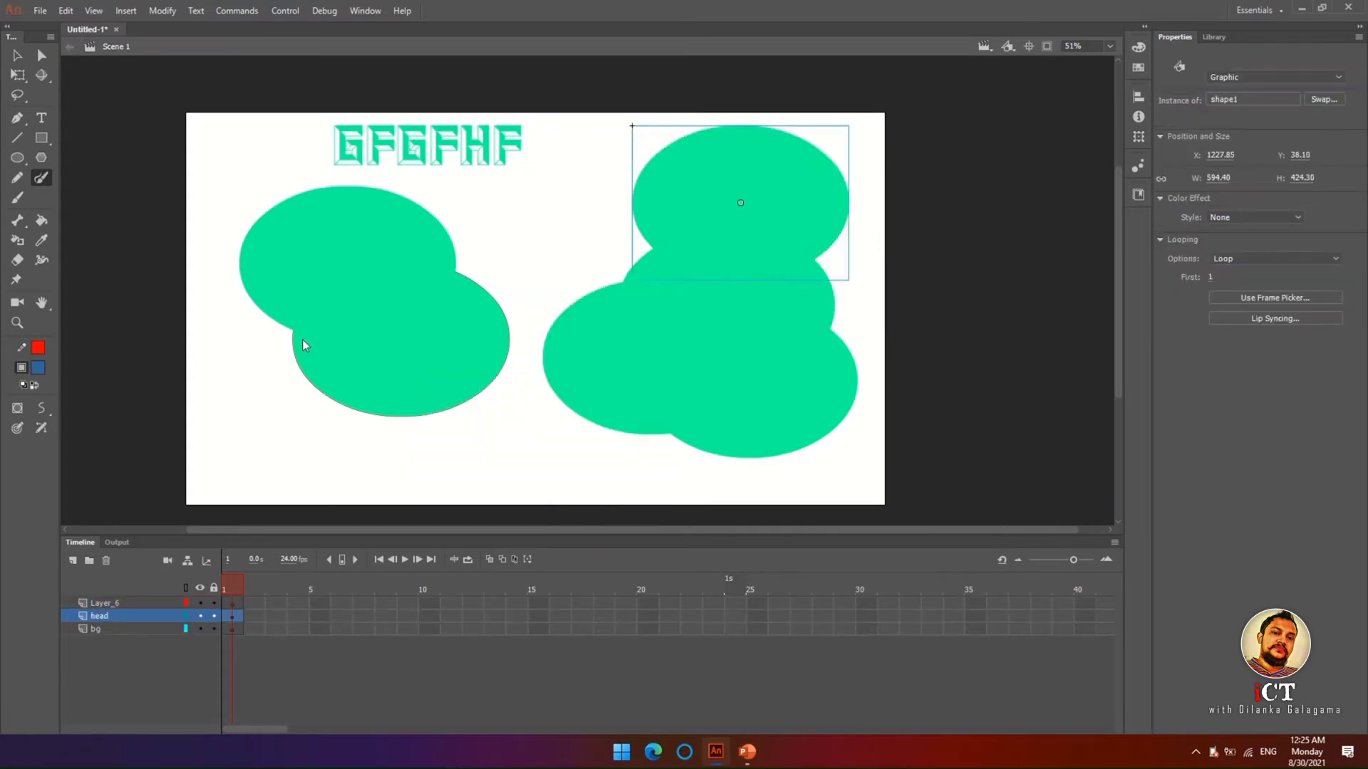
# - Undo the remaining shape1 placements, the ellipse and the GFGFHF text entry on the stage, back to an empty text box
pyautogui.hotkey('ctrl', 'z')
pyautogui.hotkey('ctrl', 'z')
pyautogui.hotkey('ctrl', 'z')
pyautogui.hotkey('ctrl', 'z')
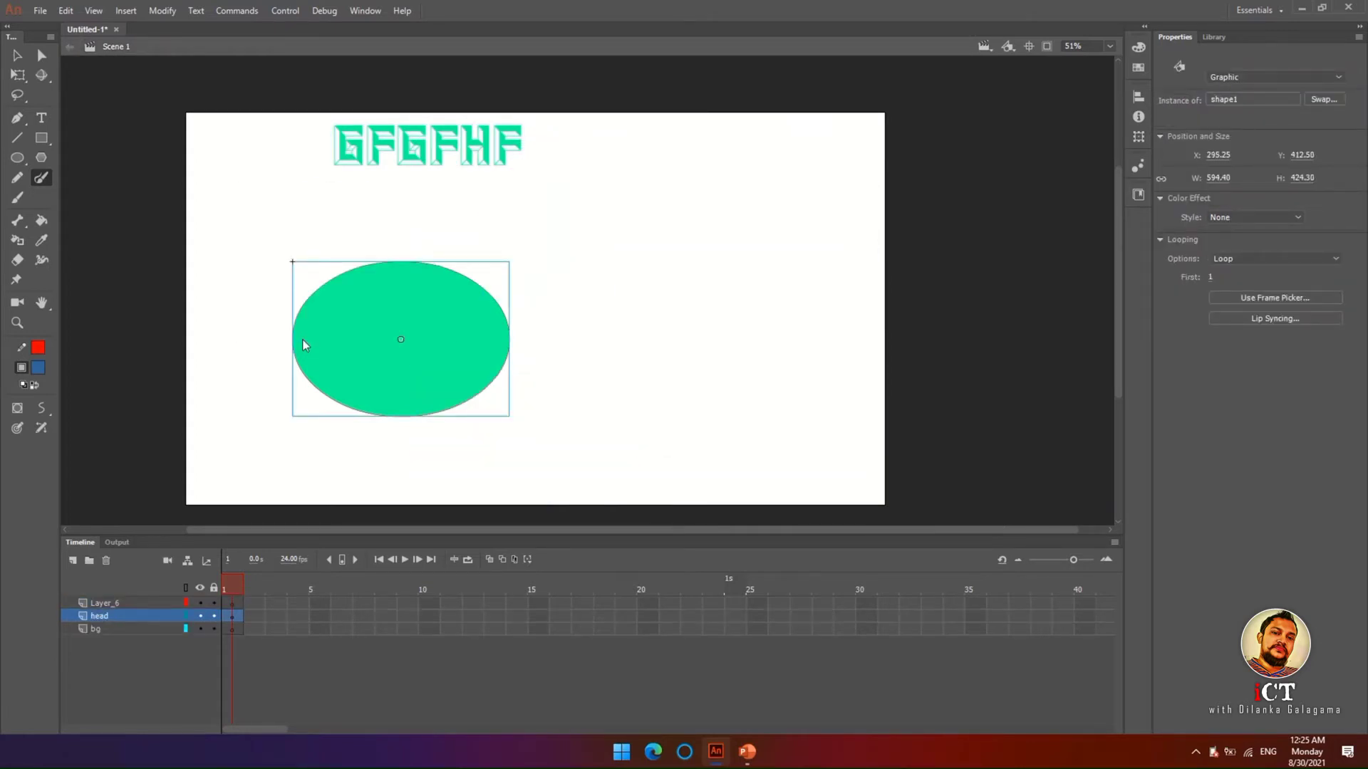
pyautogui.hotkey('ctrl', 'z')
pyautogui.hotkey('ctrl', 'z')
pyautogui.hotkey('ctrl', 'z')
pyautogui.hotkey('ctrl', 'z')
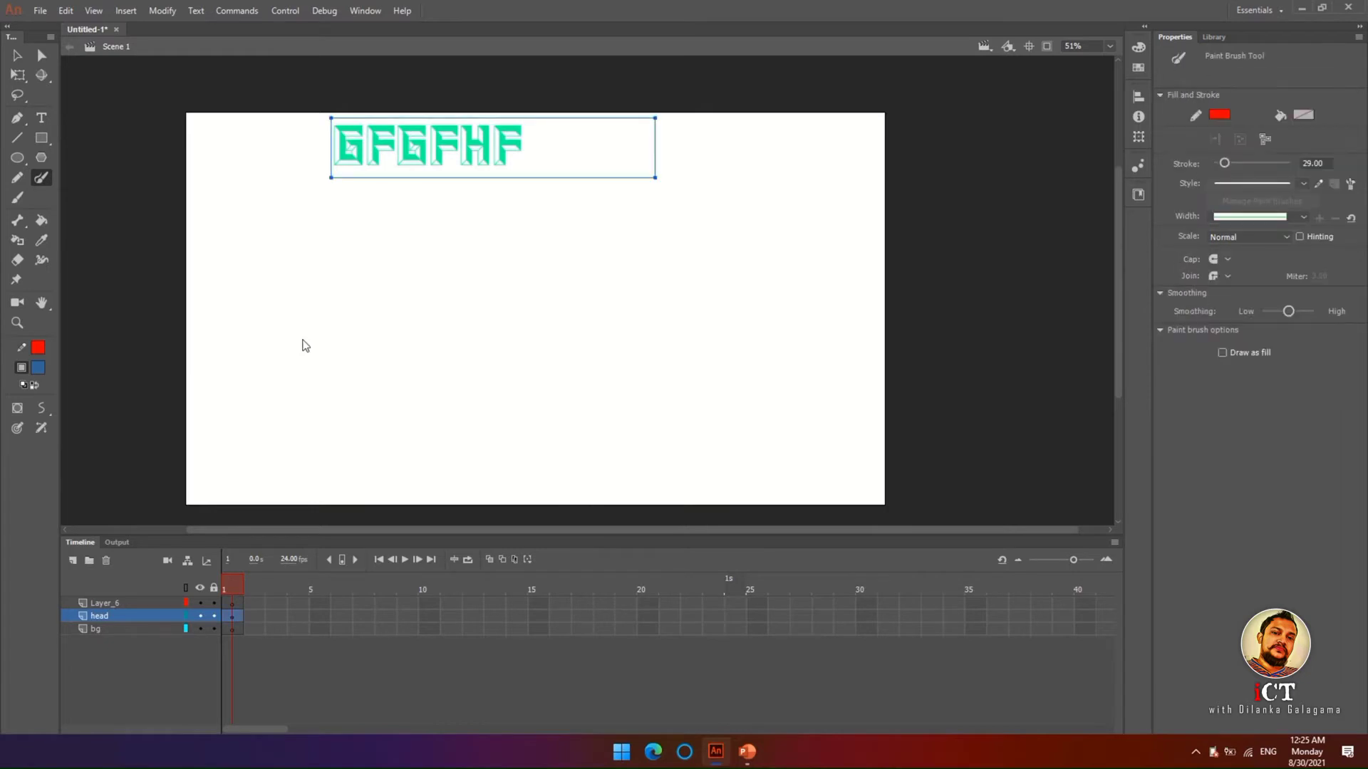
pyautogui.hotkey('ctrl', 'z')
pyautogui.hotkey('ctrl', 'z')
pyautogui.hotkey('ctrl', 'z')
pyautogui.hotkey('ctrl', 'z')
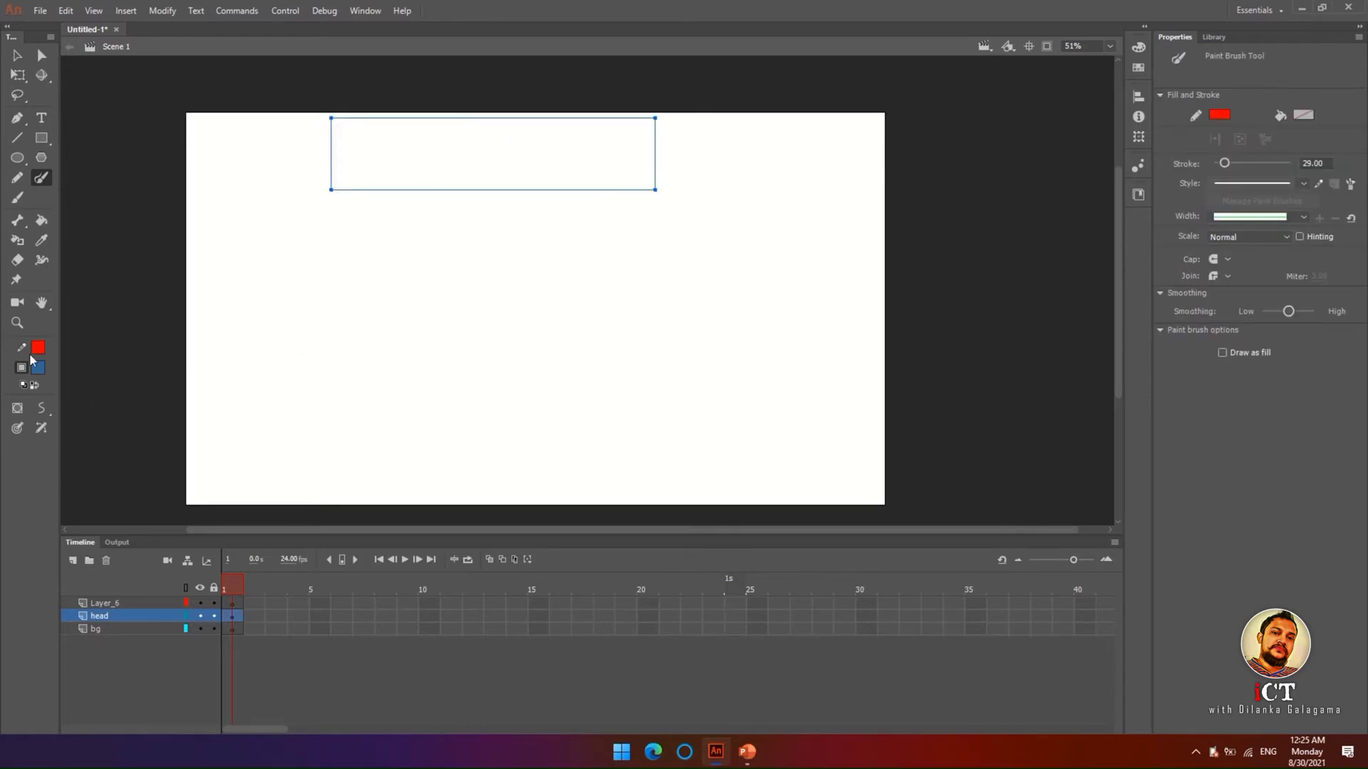
# - Paint a blue squiggle and a surrounding oval outline with the Brush tool, and a long red curve above with the Paint Brush tool
pyautogui.click(18, 205)
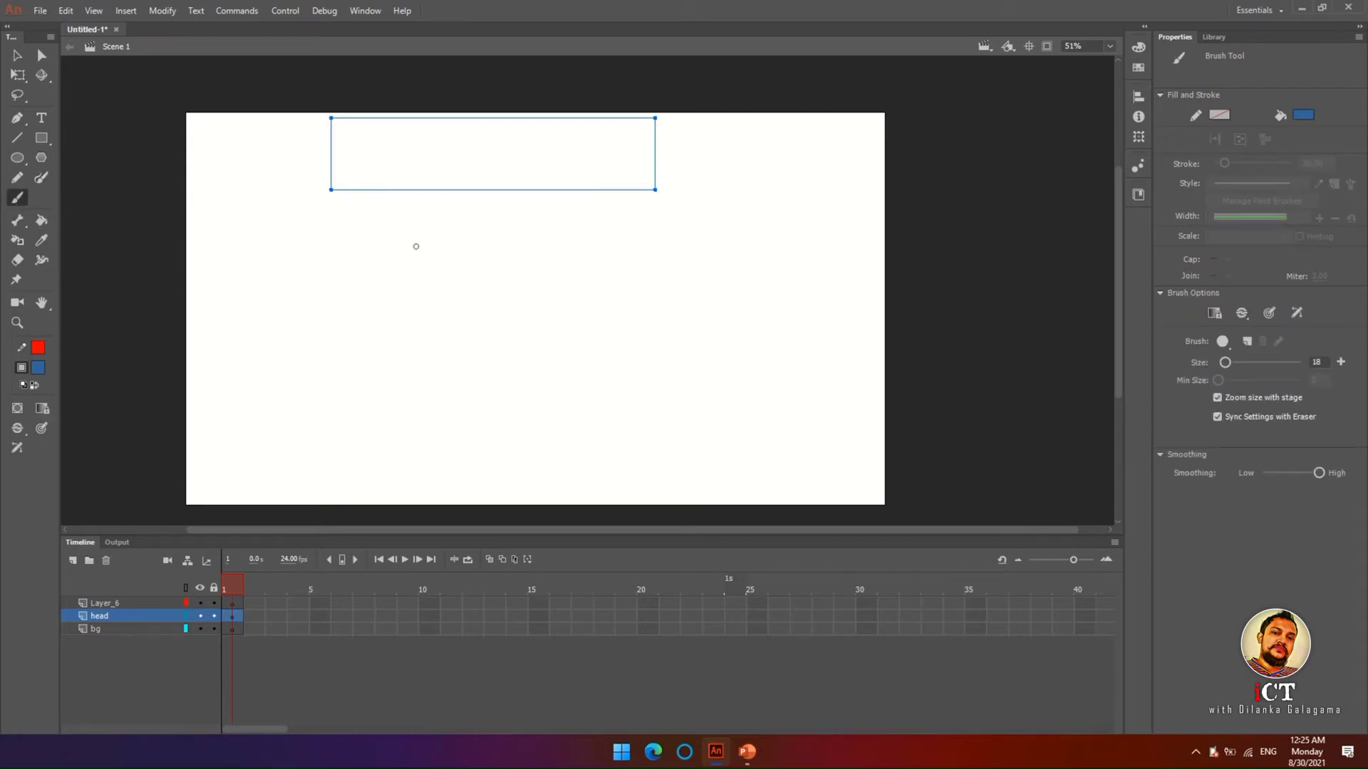
pyautogui.moveTo(381, 245)
pyautogui.mouseDown()
pyautogui.moveTo(462, 248)
pyautogui.moveTo(473, 277)
pyautogui.moveTo(387, 298)
pyautogui.moveTo(443, 335)
pyautogui.moveTo(395, 335)
pyautogui.moveTo(563, 315)
pyautogui.moveTo(550, 248)
pyautogui.moveTo(586, 241)
pyautogui.mouseUp()
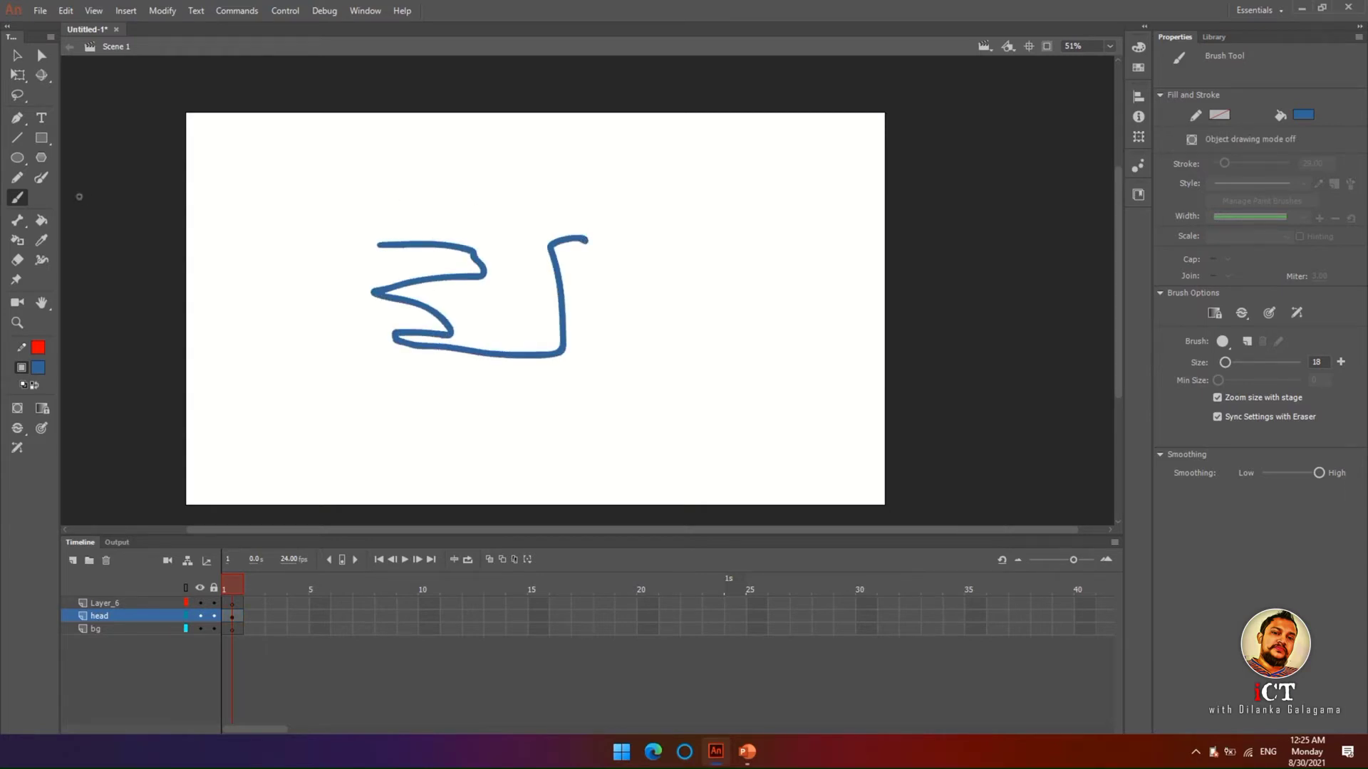
pyautogui.click(40, 179)
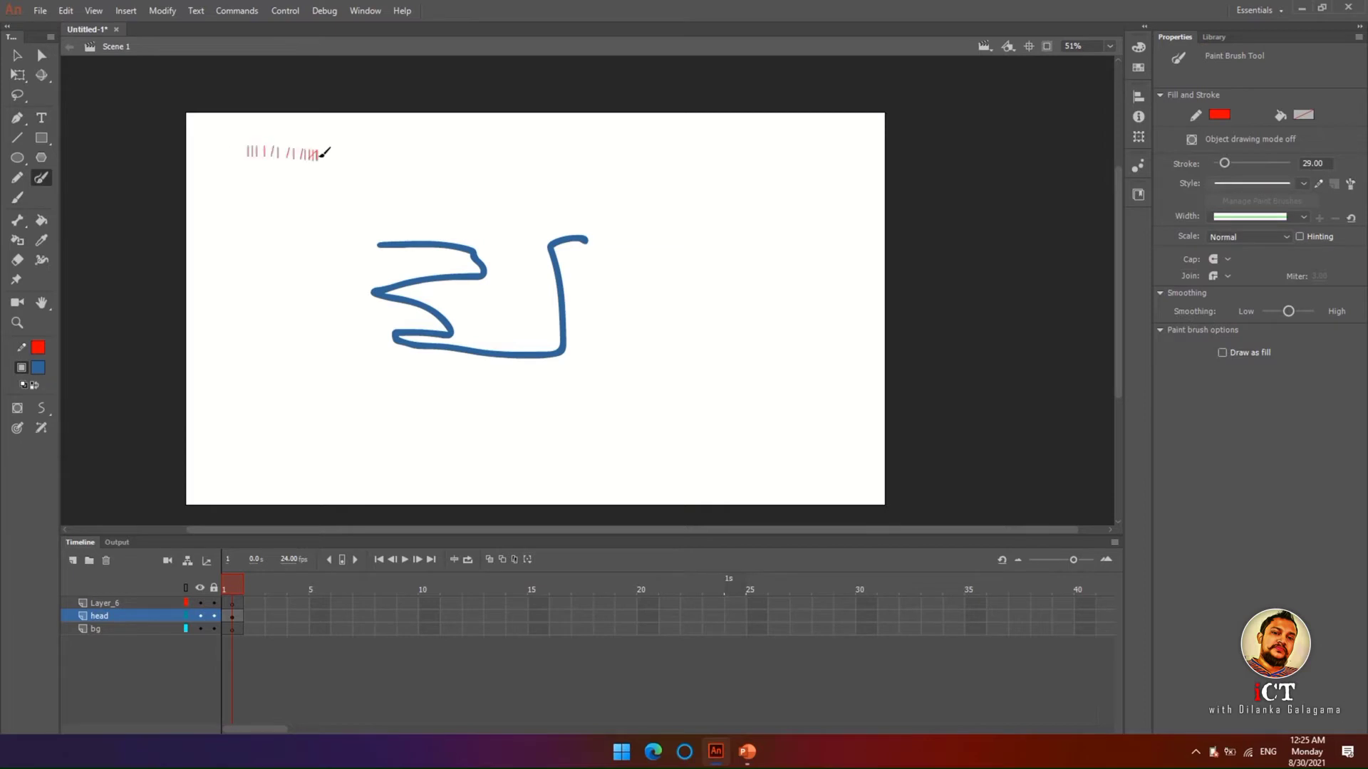
pyautogui.moveTo(470, 156)
pyautogui.mouseDown()
pyautogui.moveTo(618, 168)
pyautogui.moveTo(719, 215)
pyautogui.mouseUp()
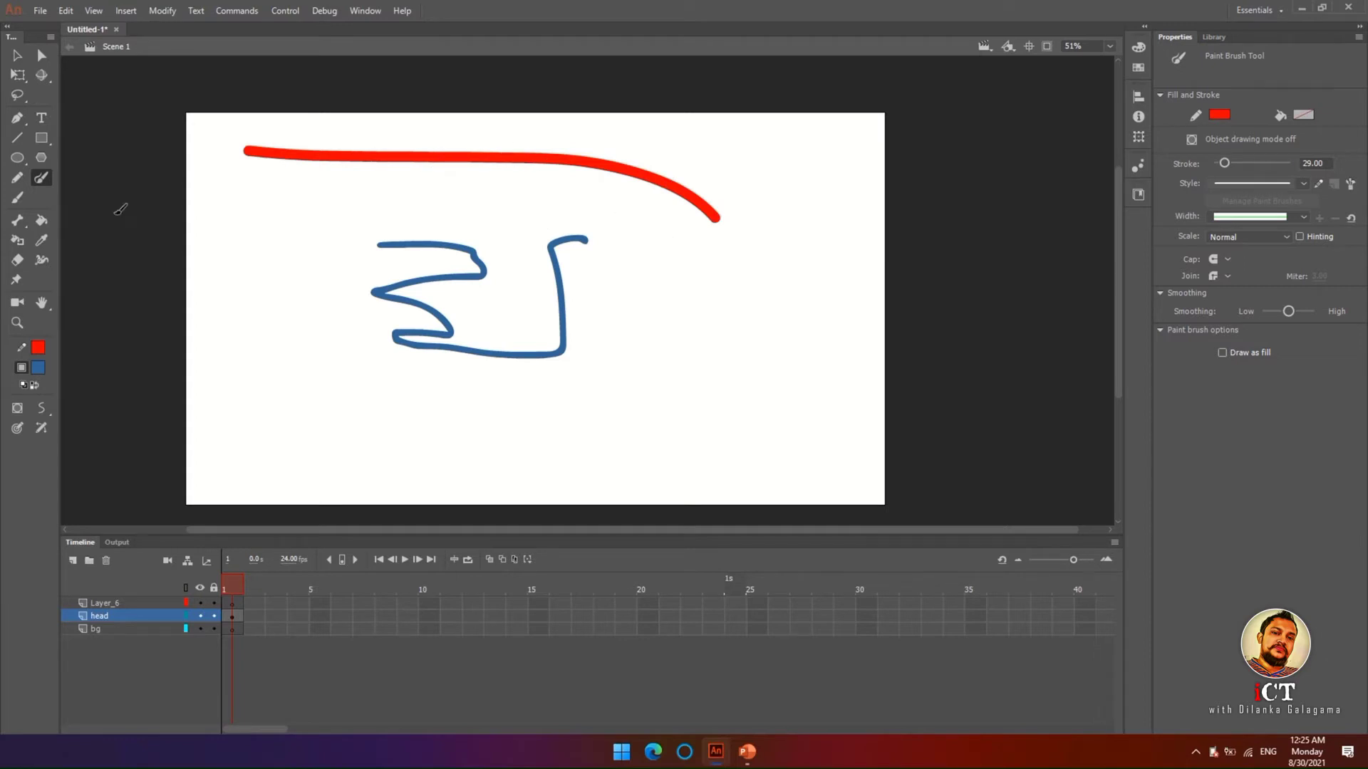
pyautogui.click(19, 199)
pyautogui.moveTo(288, 230)
pyautogui.mouseDown()
pyautogui.moveTo(287, 298)
pyautogui.moveTo(591, 378)
pyautogui.moveTo(677, 328)
pyautogui.moveTo(496, 201)
pyautogui.moveTo(322, 202)
pyautogui.moveTo(268, 242)
pyautogui.mouseUp()
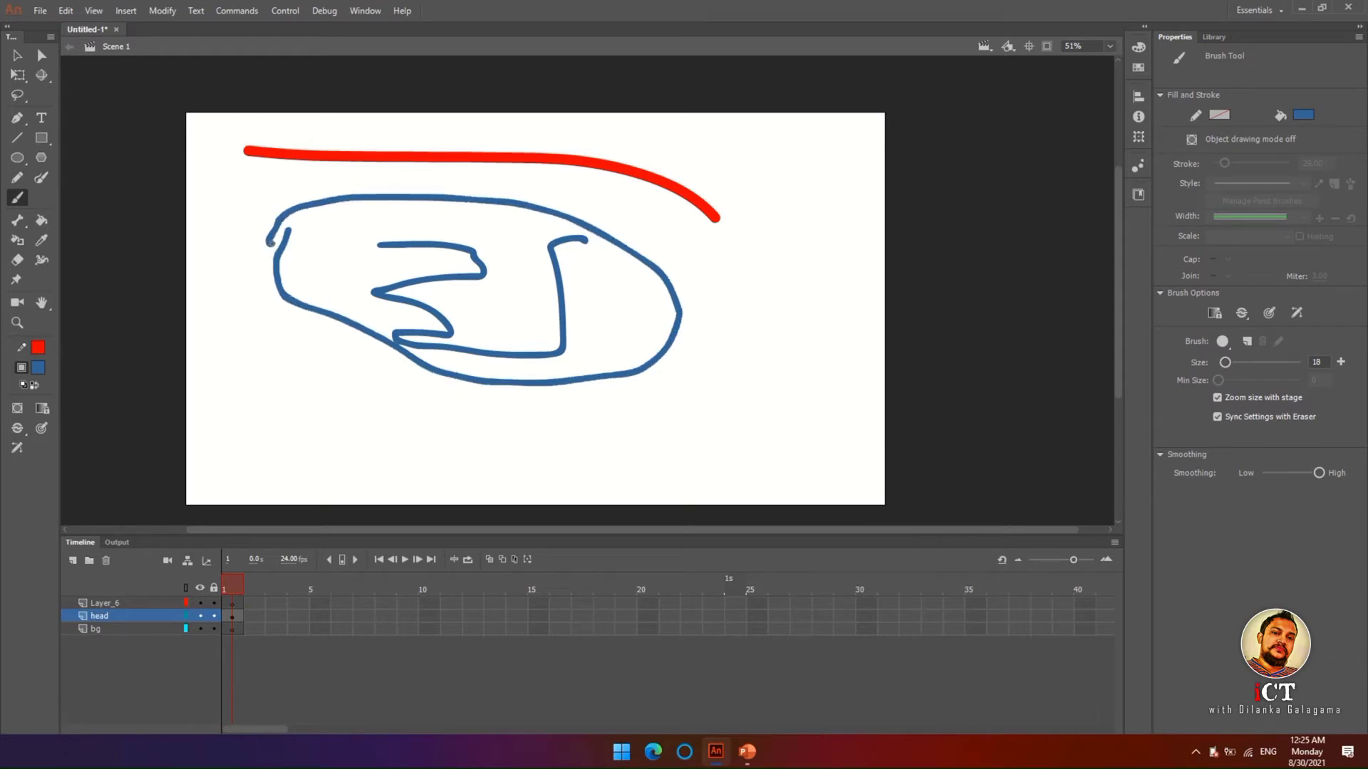
# - Brush a smaller closed blue outline below the oval and fill it with blue using the Paint Bucket
pyautogui.click(41, 222)
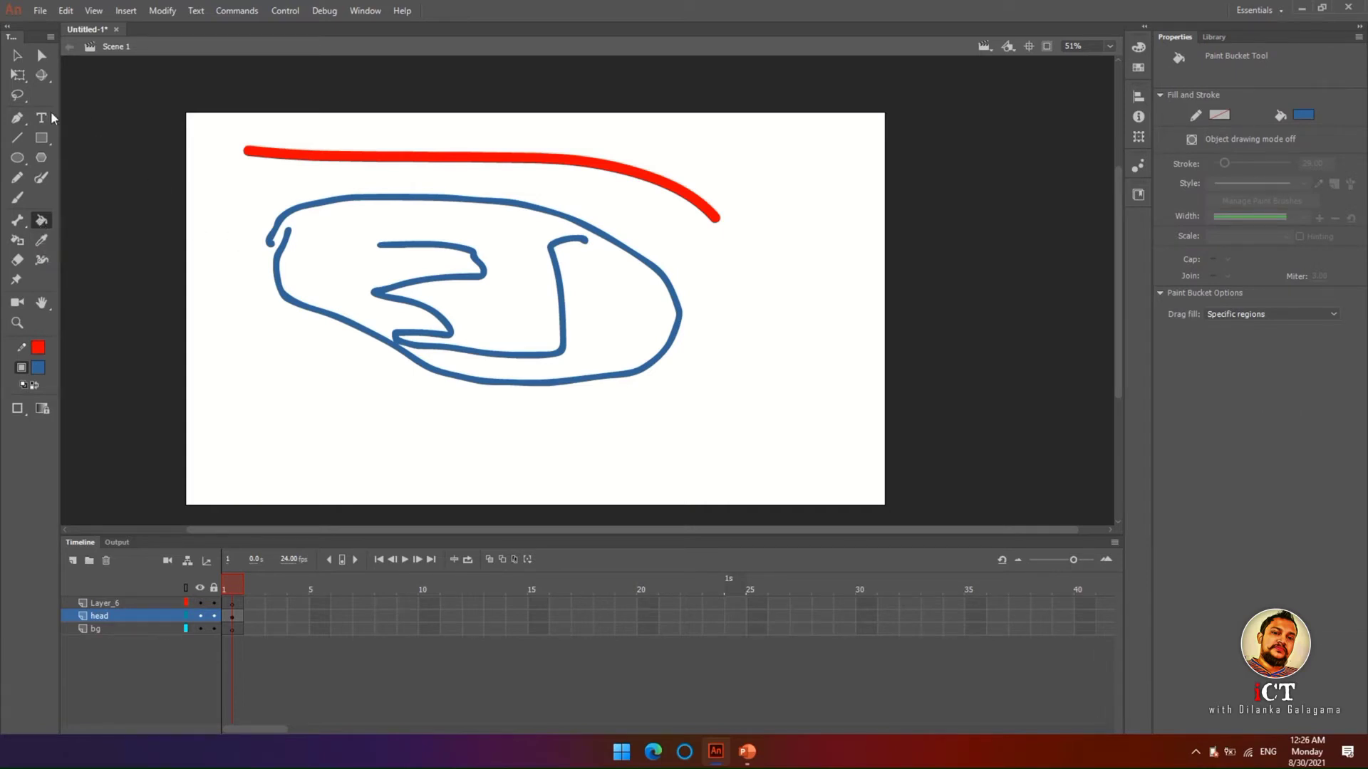
pyautogui.press('b')
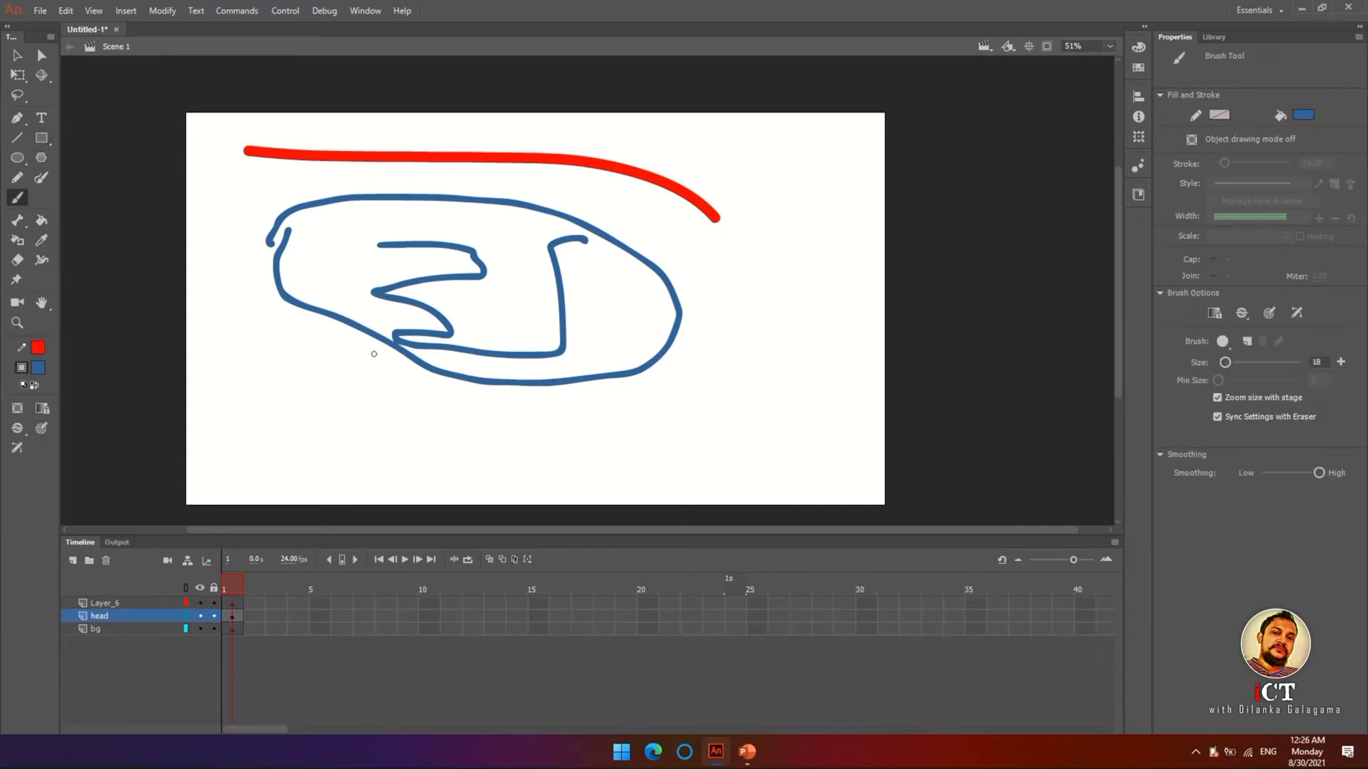
pyautogui.moveTo(359, 372)
pyautogui.mouseDown()
pyautogui.moveTo(276, 401)
pyautogui.moveTo(325, 489)
pyautogui.moveTo(437, 463)
pyautogui.moveTo(412, 385)
pyautogui.moveTo(333, 373)
pyautogui.mouseUp()
pyautogui.click(42, 221)
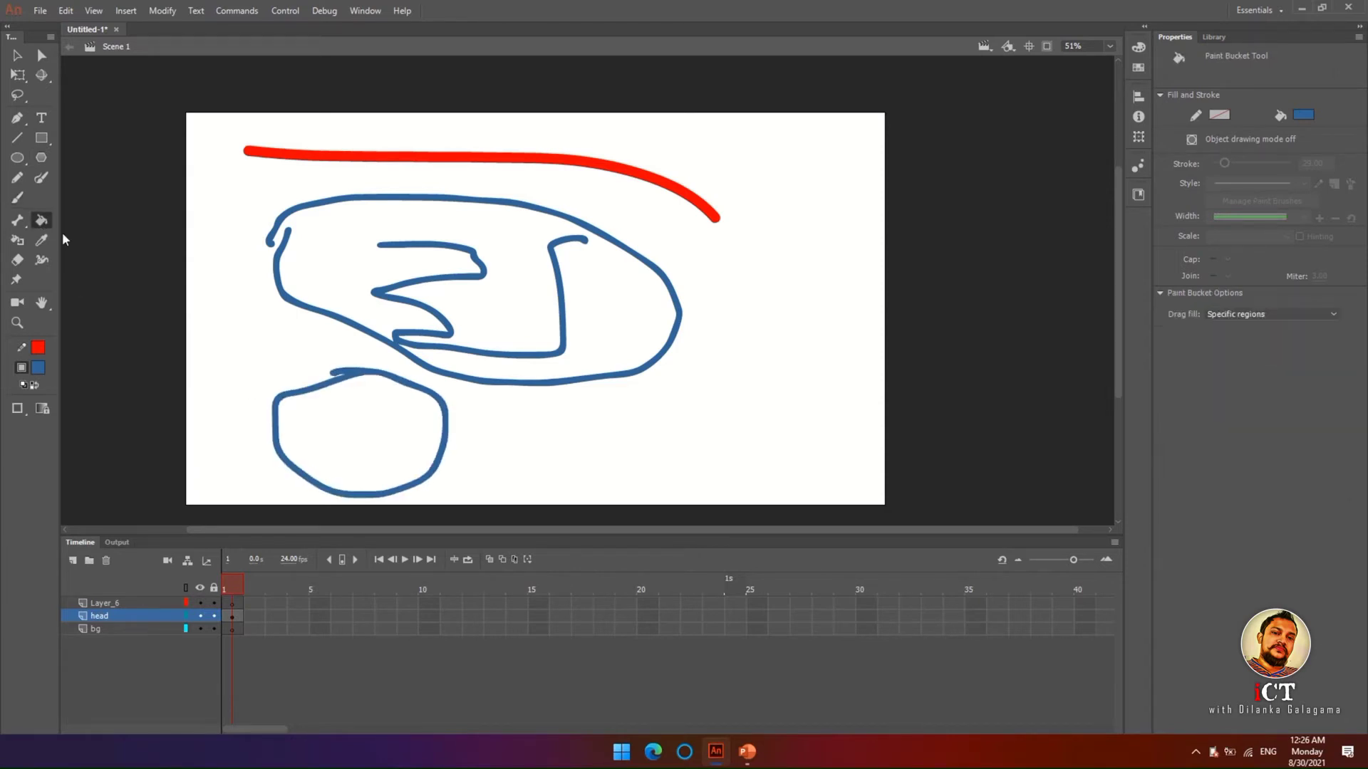
pyautogui.click(317, 430)
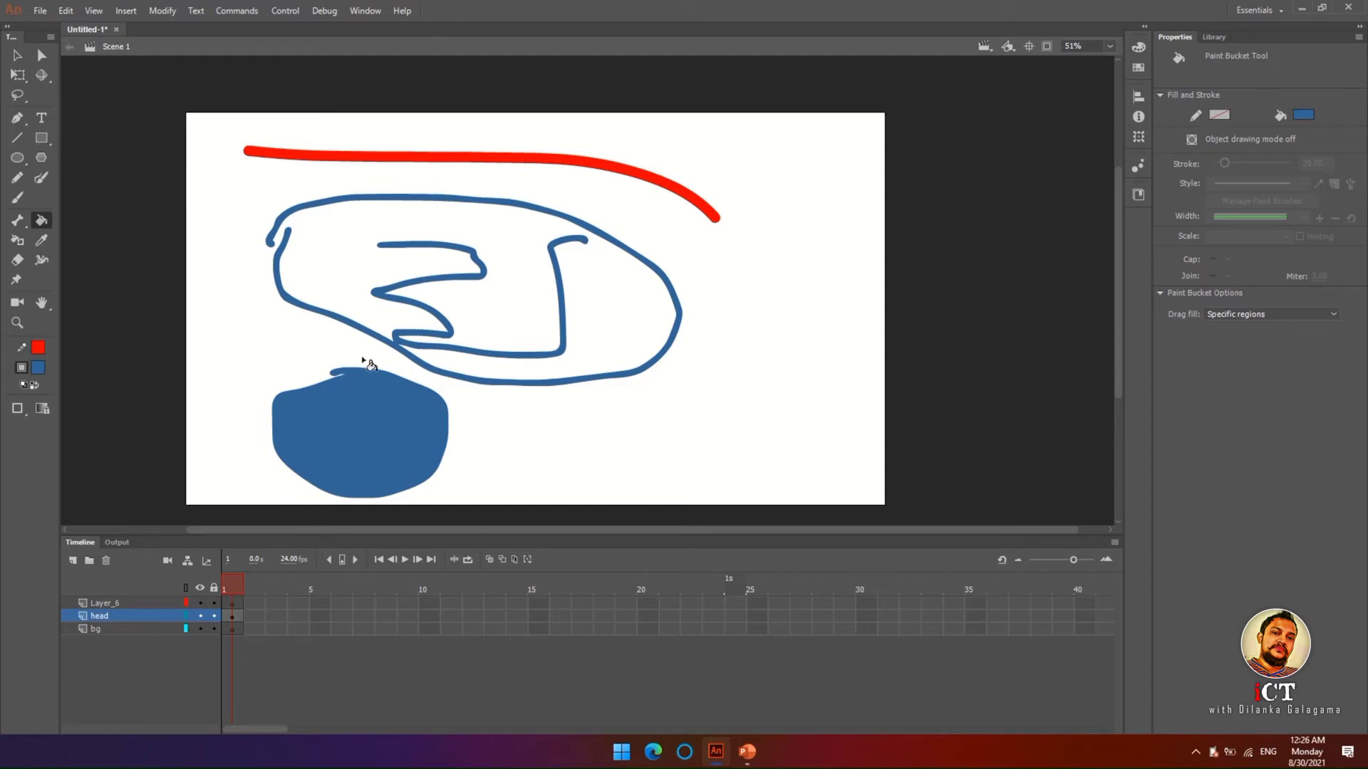
# - Sample the colors of the red stroke and the blue oval outline with the Eyedropper tool
pyautogui.click(43, 241)
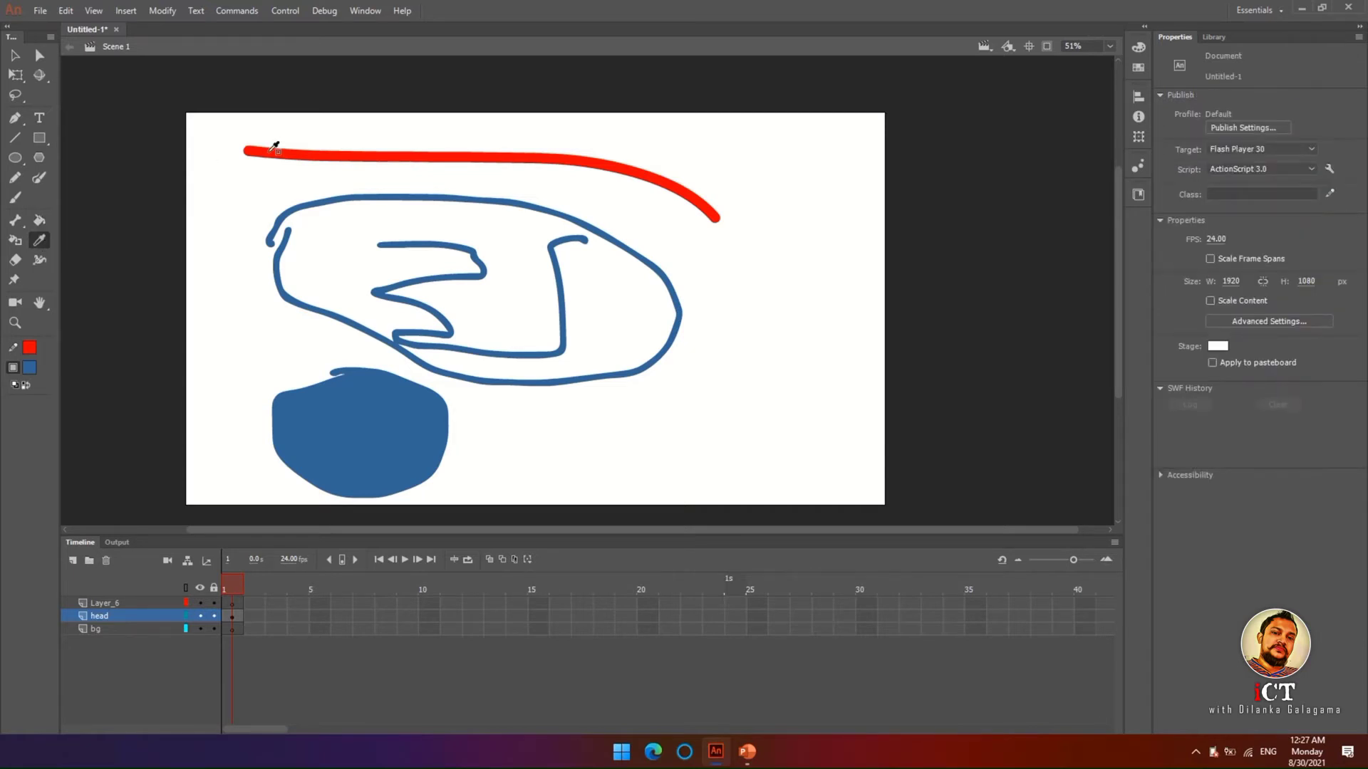
pyautogui.click(270, 151)
pyautogui.click(39, 241)
pyautogui.click(275, 241)
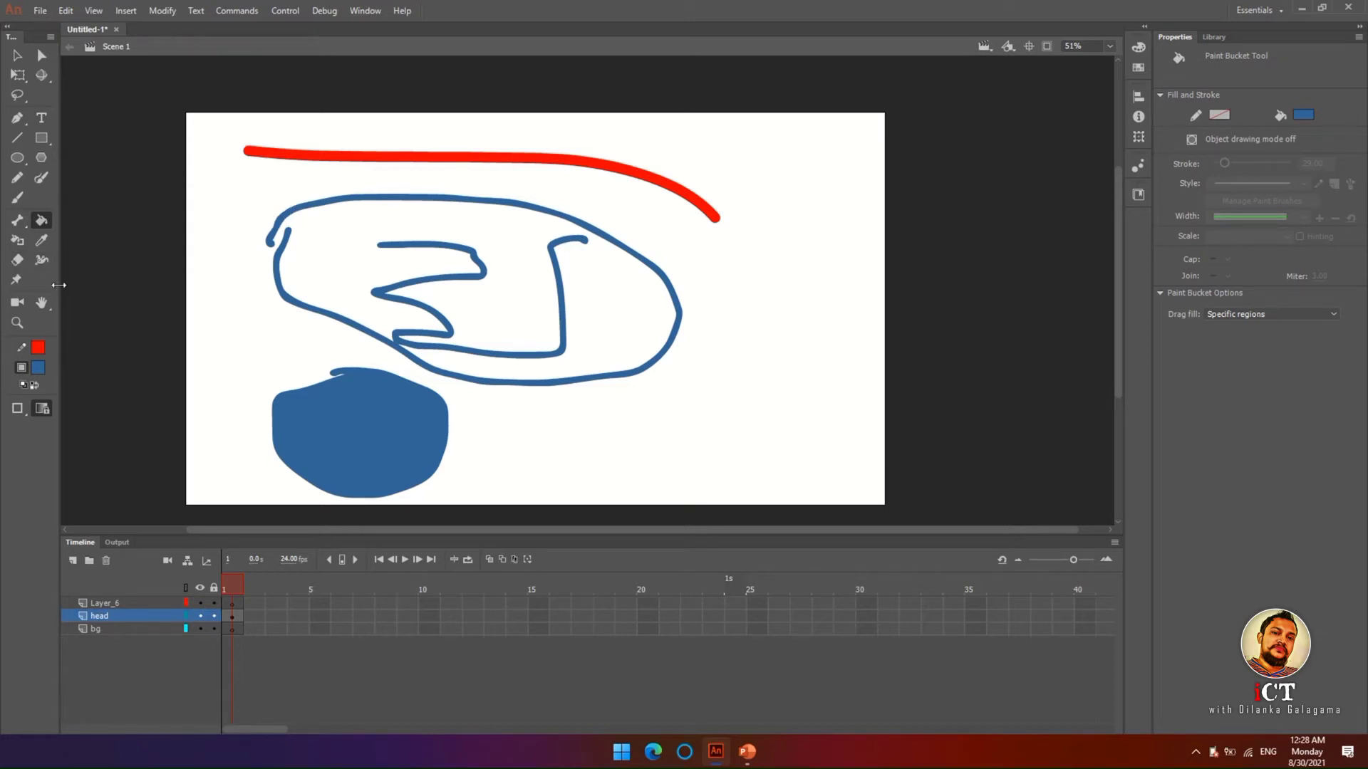
# - Cut thin gaps across the blue oval outline and the inner squiggle with the Eraser tool at size 18
pyautogui.click(14, 261)
pyautogui.click(433, 309)
pyautogui.click(307, 205)
pyautogui.click(549, 383)
pyautogui.click(507, 354)
pyautogui.click(370, 193)
pyautogui.click(417, 240)
pyautogui.click(514, 204)
pyautogui.click(676, 308)
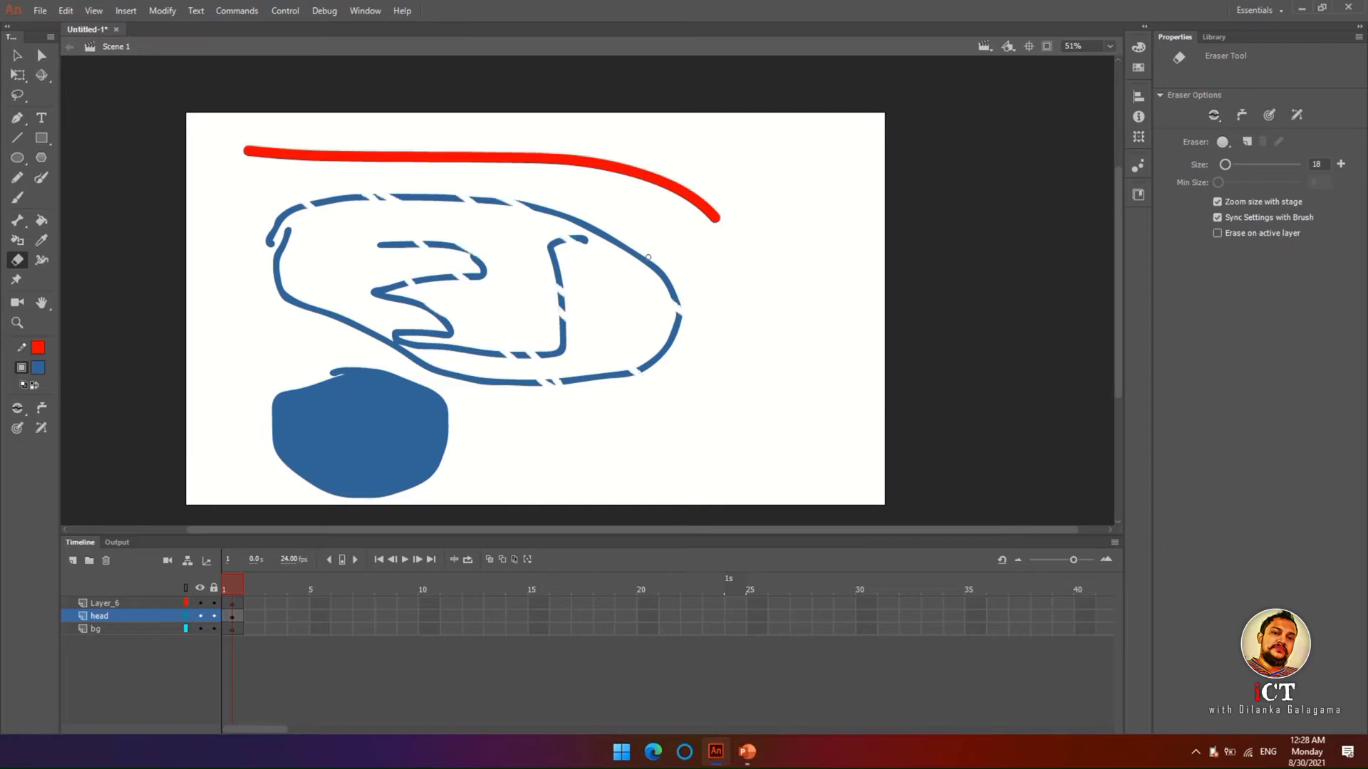
# - Set the Eraser size to 71 and erase wide swaths across the red stroke, blue outlines and filled shape
pyautogui.click(1320, 163)
pyautogui.write('71')
pyautogui.press('Return')
pyautogui.moveTo(723, 207)
pyautogui.mouseDown()
pyautogui.moveTo(291, 184)
pyautogui.moveTo(266, 147)
pyautogui.moveTo(690, 318)
pyautogui.moveTo(426, 302)
pyautogui.moveTo(434, 412)
pyautogui.moveTo(345, 437)
pyautogui.moveTo(299, 473)
pyautogui.moveTo(459, 298)
pyautogui.mouseUp()
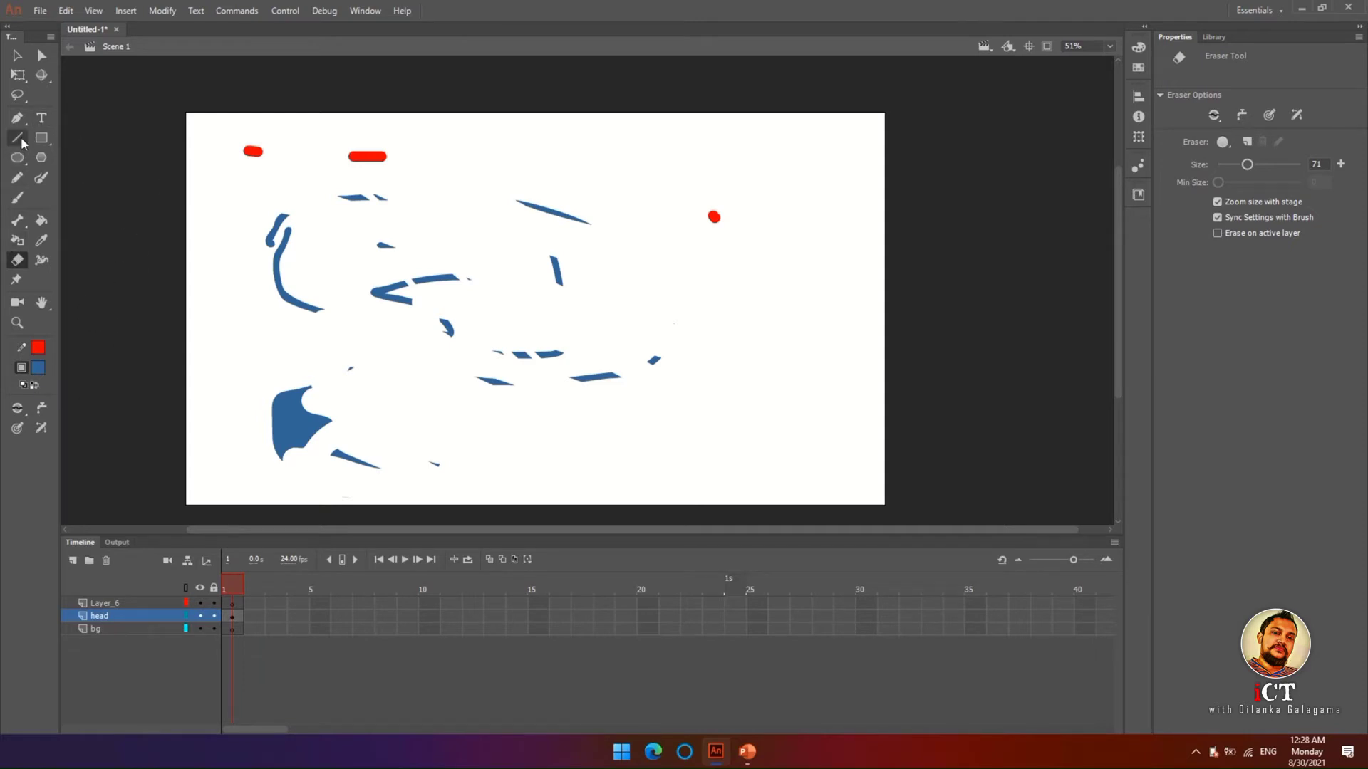
# - Select the leftover stroke fragments and the empty text box with the Lasso tool and delete them
pyautogui.click(17, 95)
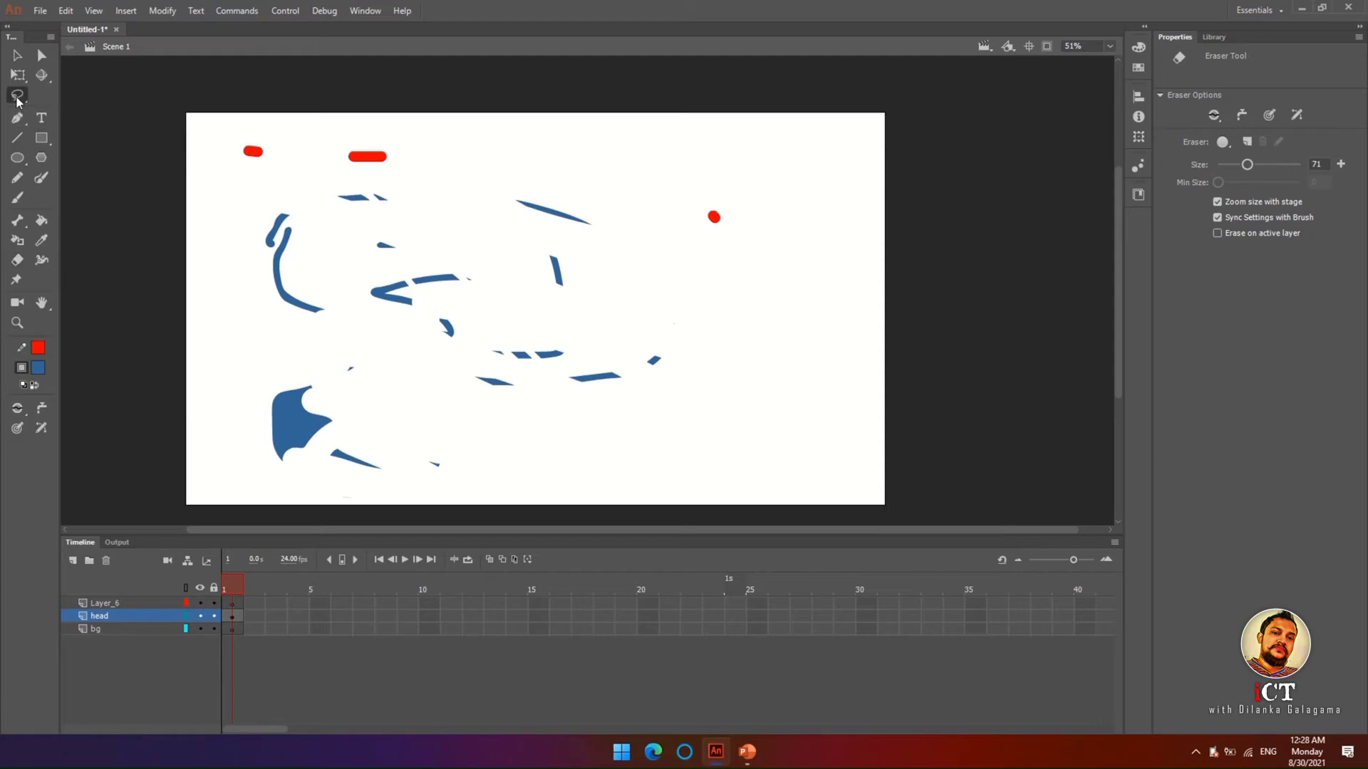
pyautogui.moveTo(142, 103)
pyautogui.mouseDown()
pyautogui.moveTo(482, 78)
pyautogui.moveTo(755, 146)
pyautogui.moveTo(830, 292)
pyautogui.moveTo(786, 408)
pyautogui.moveTo(452, 478)
pyautogui.moveTo(185, 404)
pyautogui.moveTo(162, 303)
pyautogui.moveTo(172, 62)
pyautogui.mouseUp()
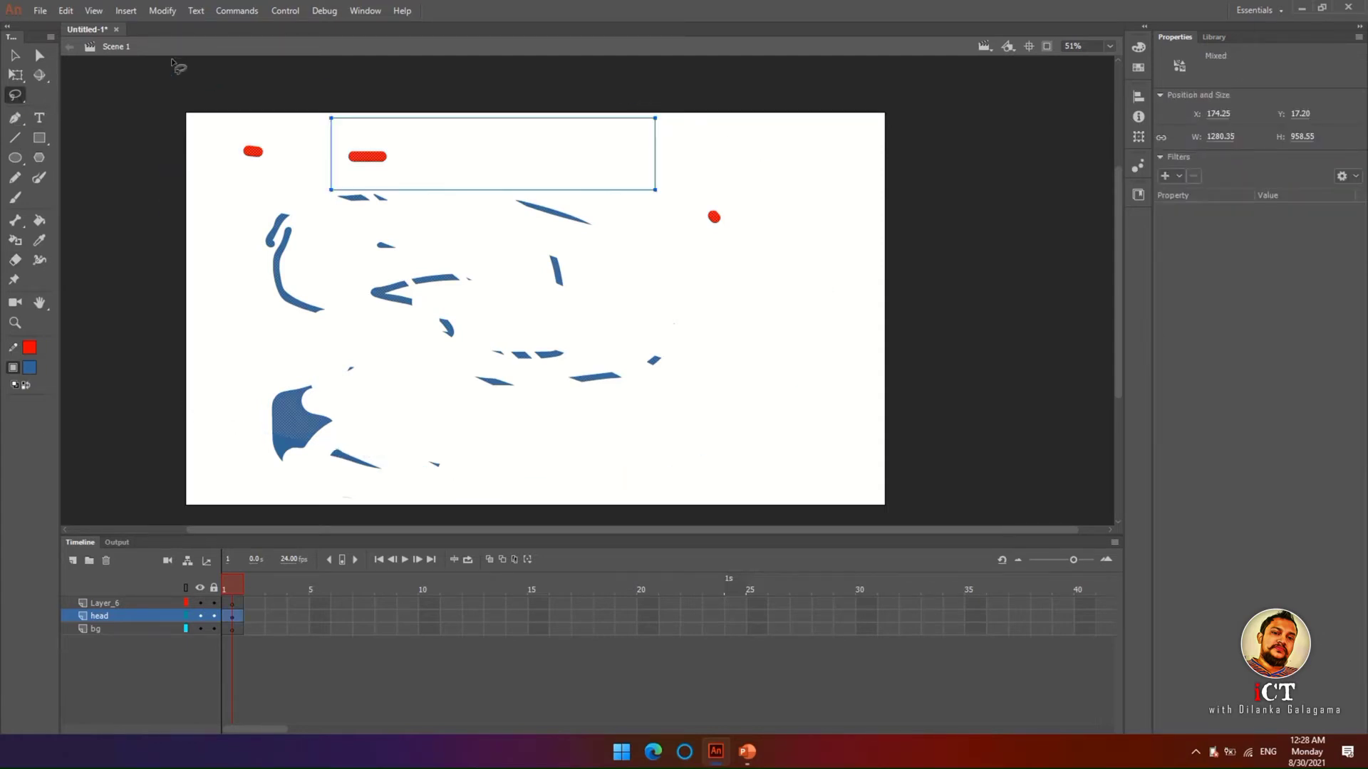
pyautogui.press('Delete')
pyautogui.moveTo(193, 188)
pyautogui.mouseDown()
pyautogui.moveTo(530, 360)
pyautogui.moveTo(406, 485)
pyautogui.moveTo(179, 434)
pyautogui.moveTo(202, 276)
pyautogui.moveTo(285, 202)
pyautogui.mouseUp()
pyautogui.press('Delete')
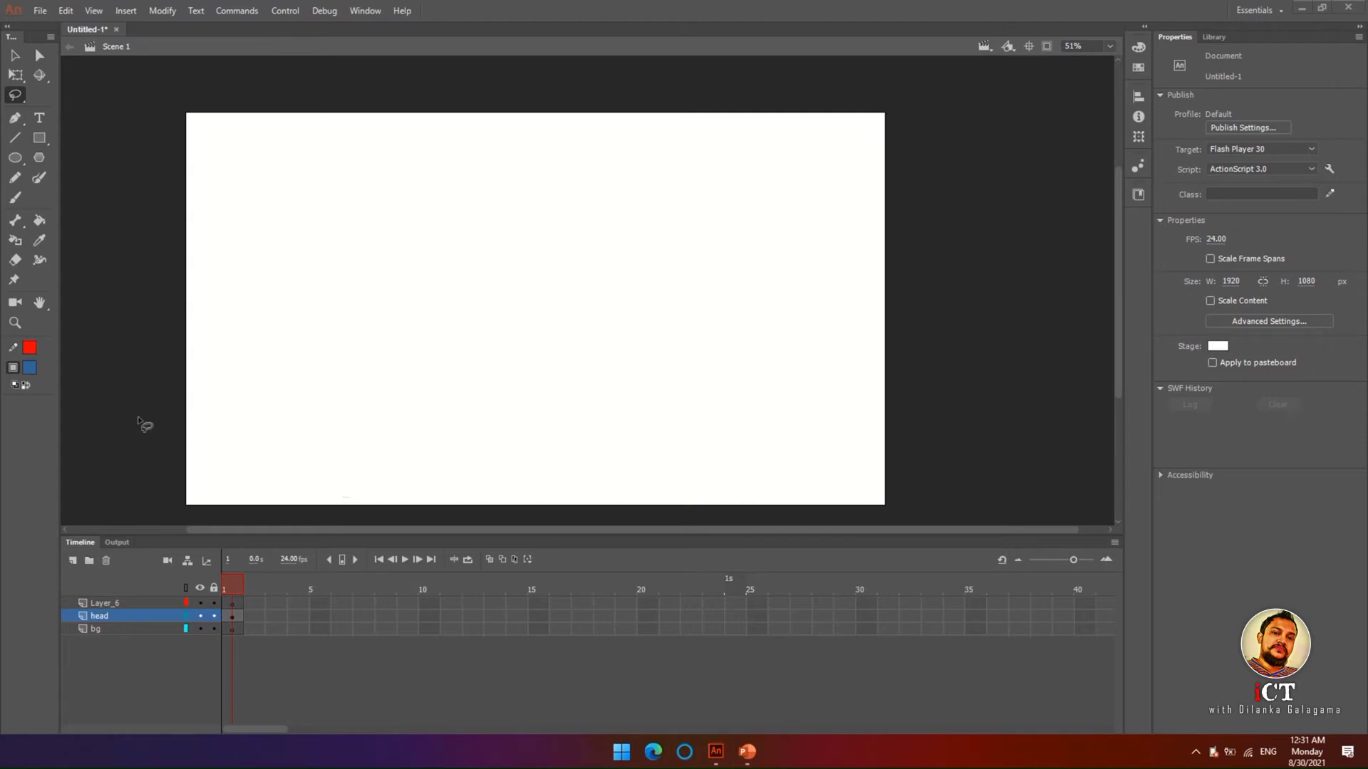
# - Draw a stick figure with a black, unfilled circle head and straight lines for body, legs and arms, using a 29 stroke
pyautogui.click(14, 159)
pyautogui.moveTo(413, 171); pyautogui.dragTo(521, 268)
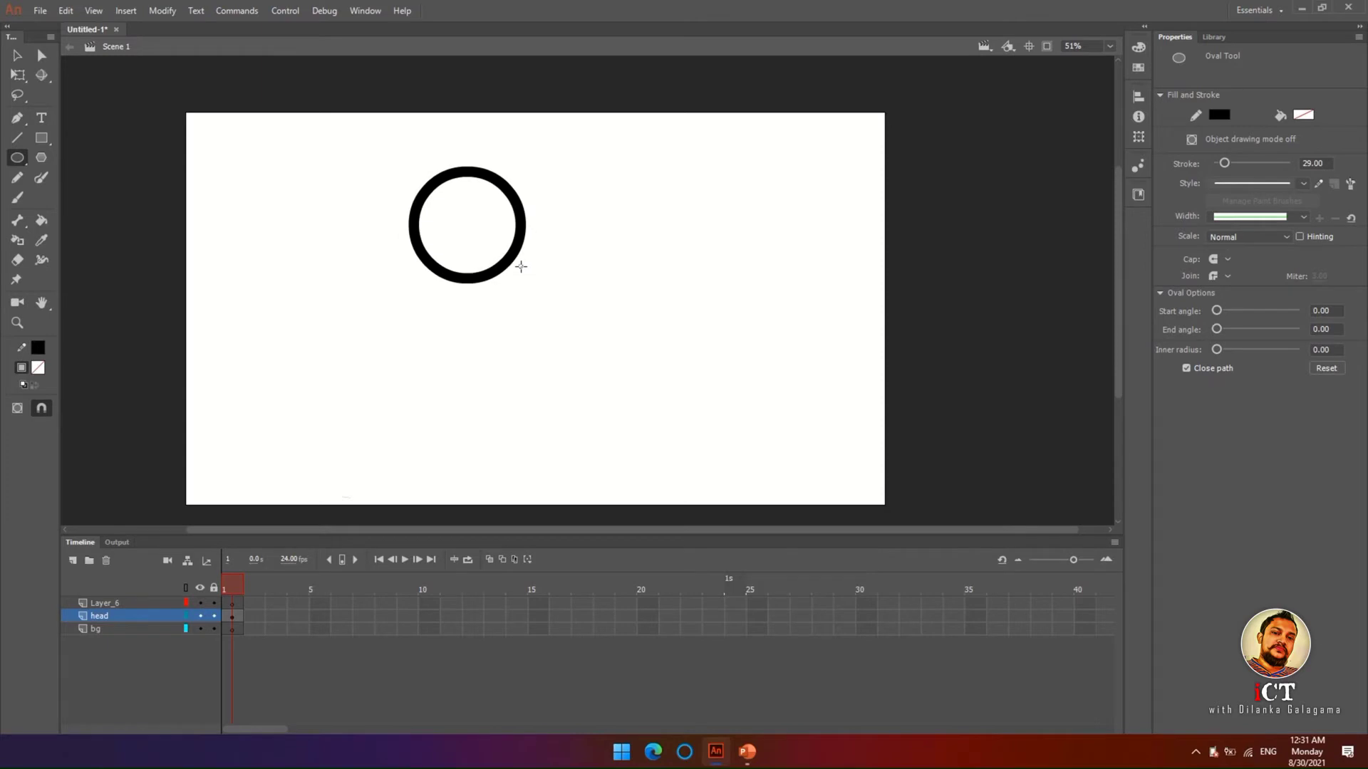
pyautogui.click(15, 140)
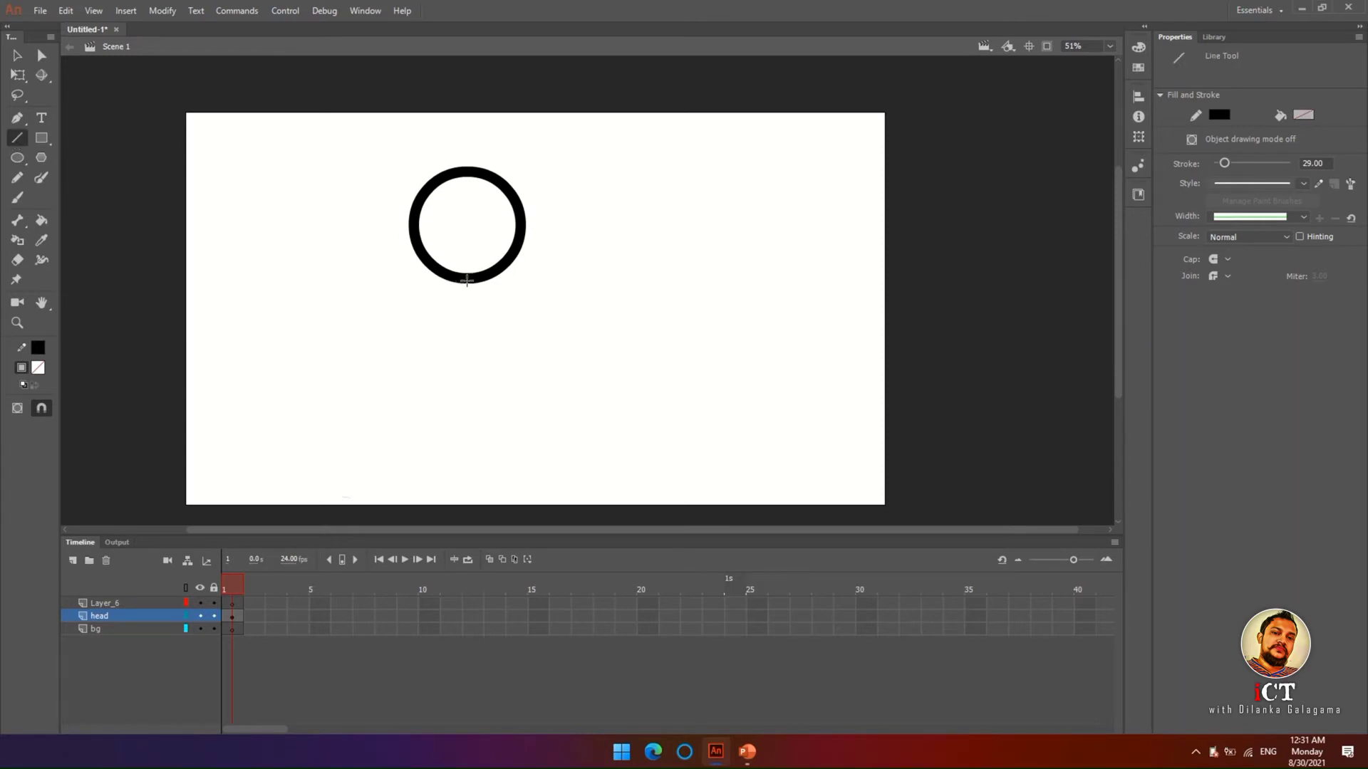
pyautogui.moveTo(466, 281)
pyautogui.mouseDown()
pyautogui.moveTo(467, 419)
pyautogui.moveTo(543, 491)
pyautogui.mouseUp()
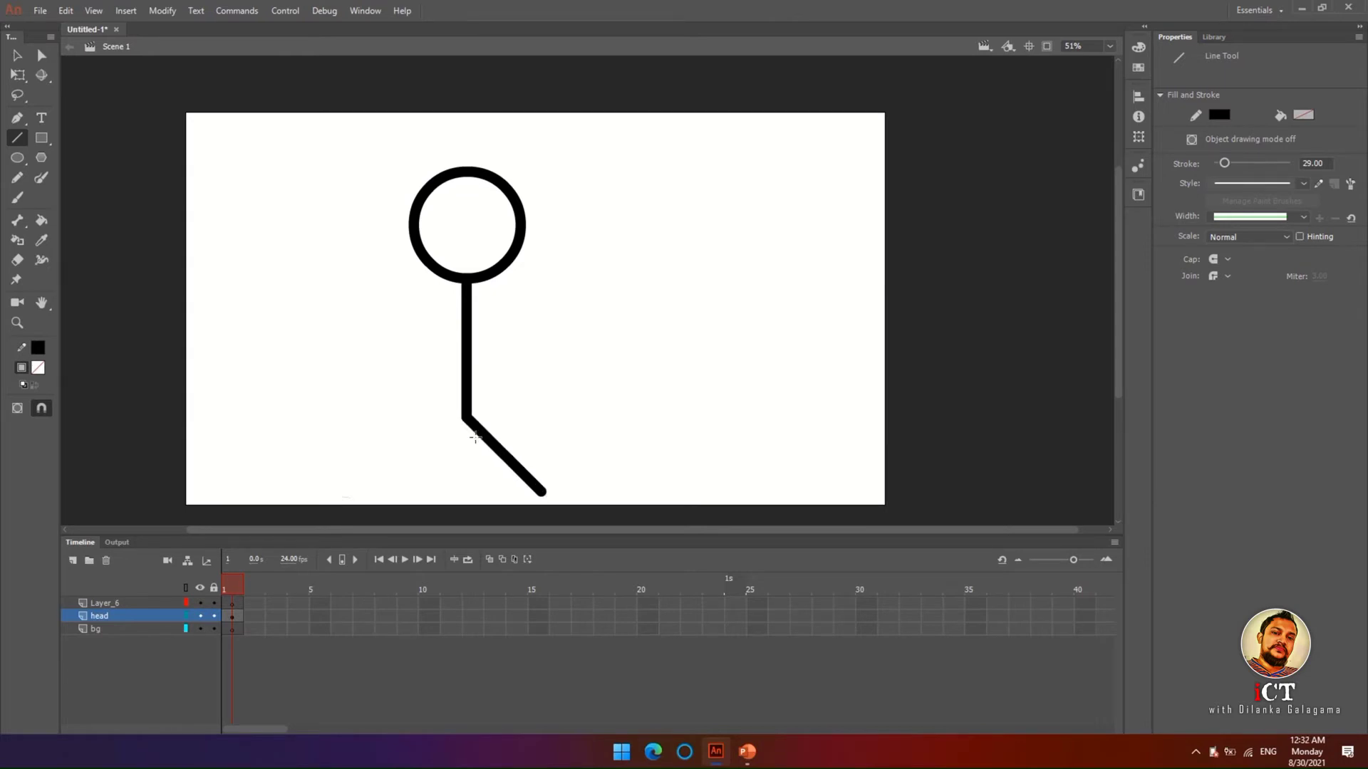
pyautogui.moveTo(466, 418); pyautogui.dragTo(397, 486)
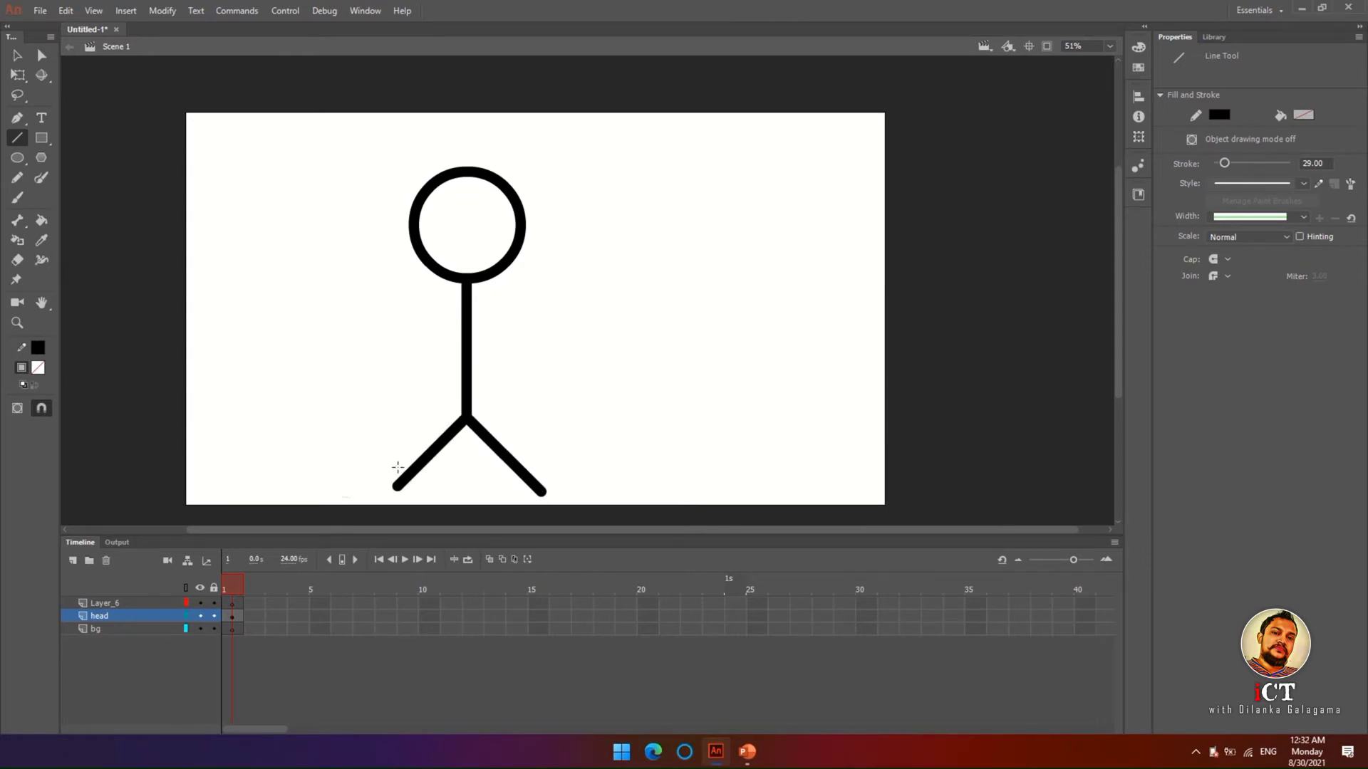
pyautogui.moveTo(466, 280); pyautogui.dragTo(545, 355)
pyautogui.moveTo(446, 291)
pyautogui.mouseDown()
pyautogui.moveTo(389, 357)
pyautogui.moveTo(390, 326)
pyautogui.mouseUp()
# - Select the whole stick figure, move it up slightly on the stage, and deselect it
pyautogui.hotkey('ctrl', 'a')
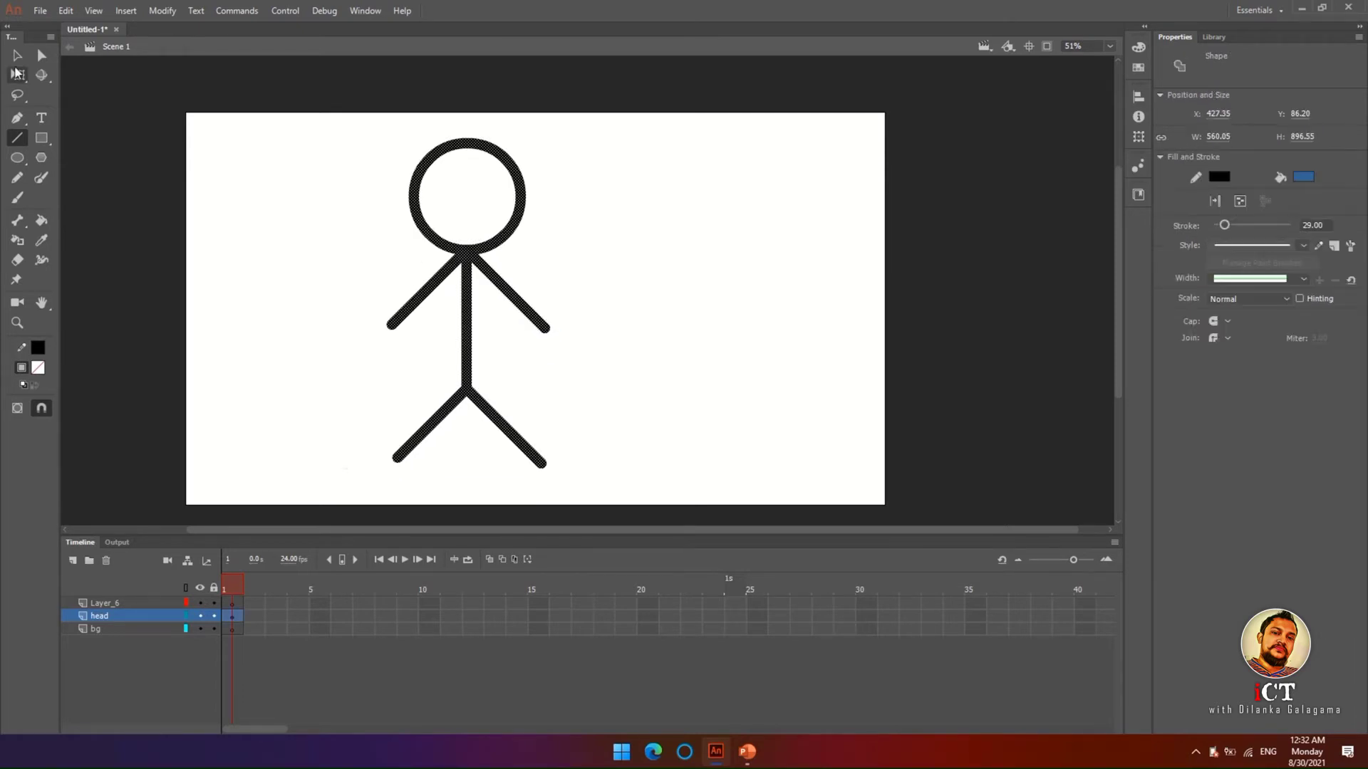
pyautogui.click(17, 56)
pyautogui.click(124, 184)
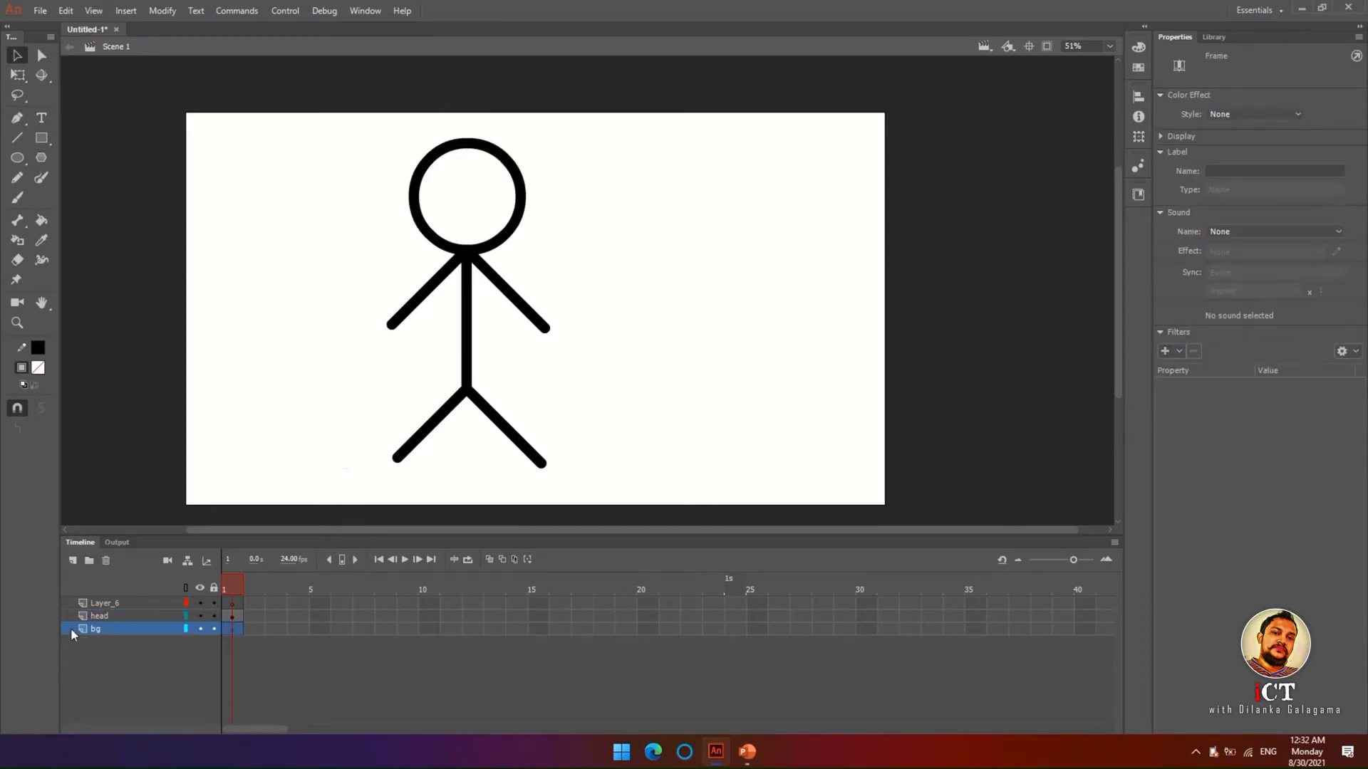
# - Rename the head layer as man and delete Layer_6
pyautogui.doubleClick(99, 616)
pyautogui.write('bo')
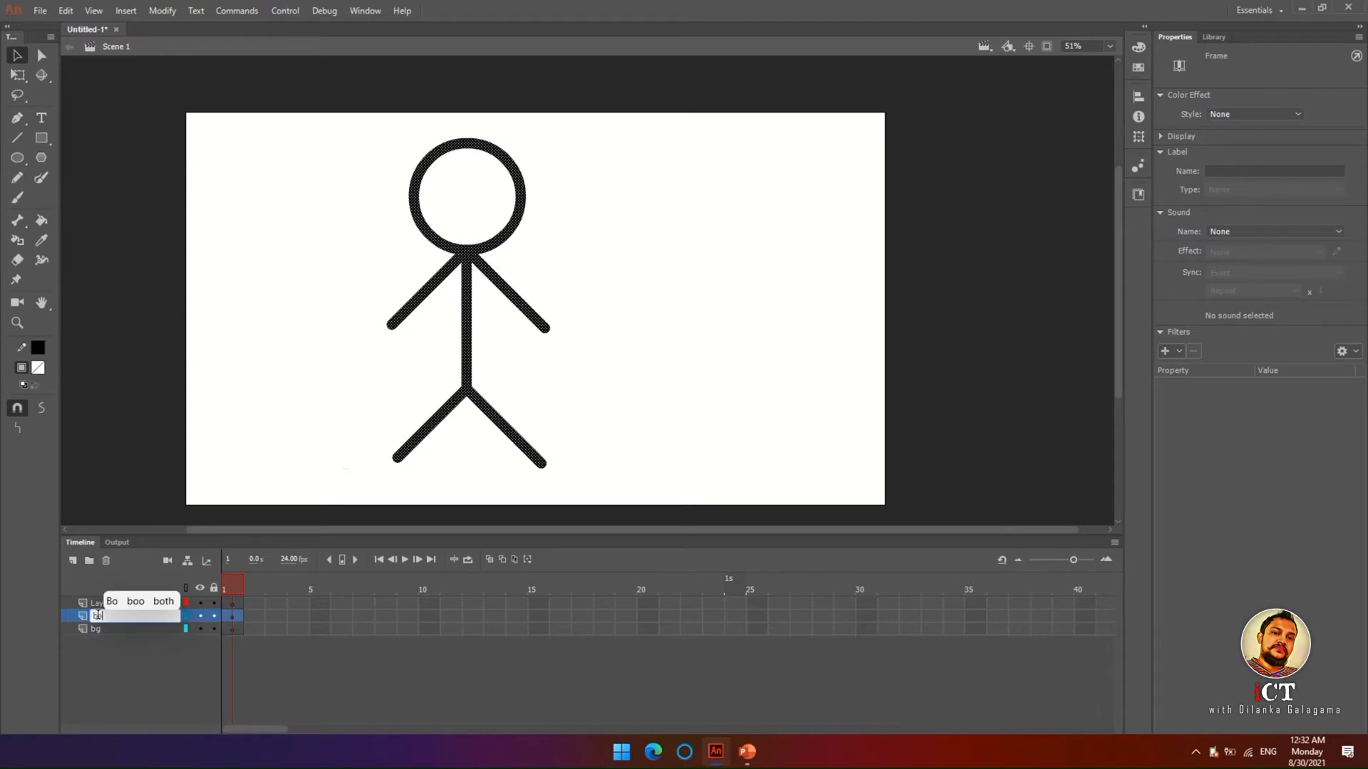
pyautogui.press('BackSpace')
pyautogui.press('BackSpace')
pyautogui.write('man')
pyautogui.click(119, 603)
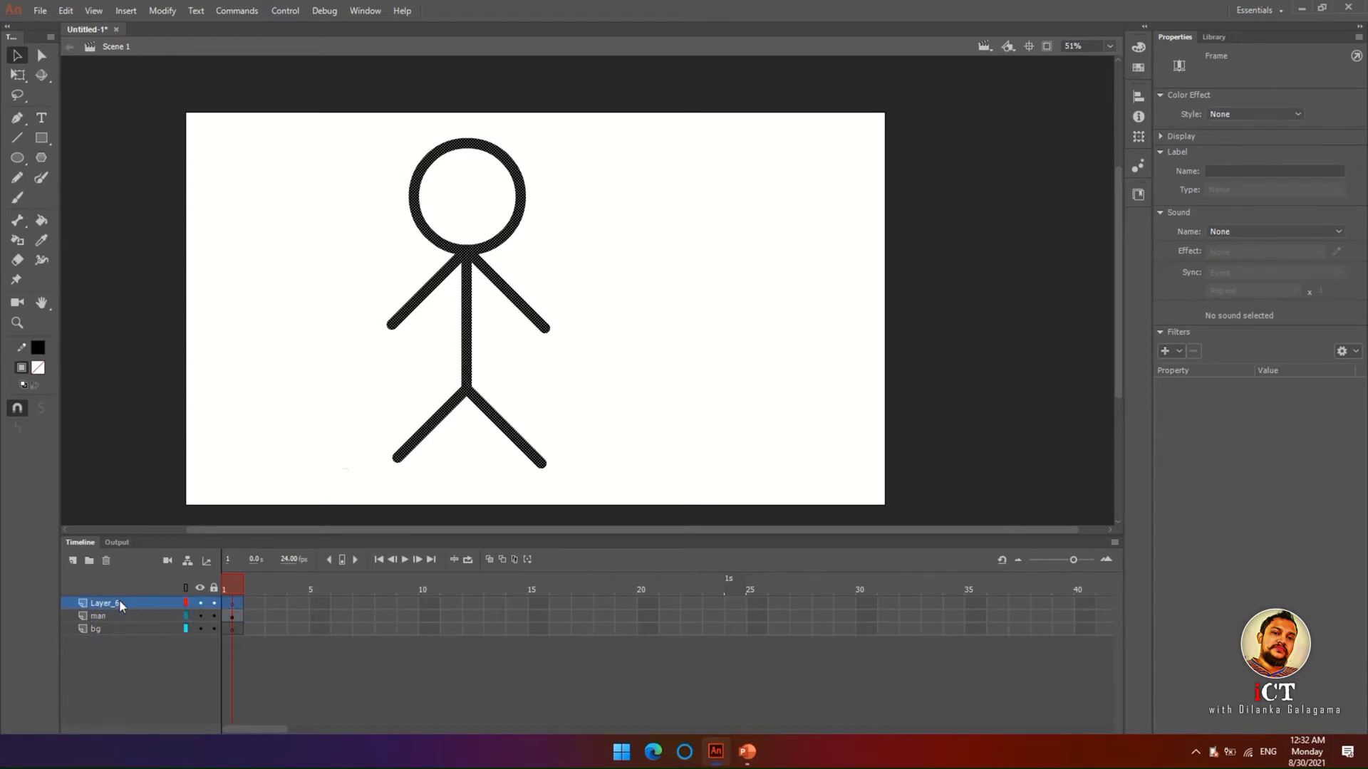
pyautogui.click(104, 560)
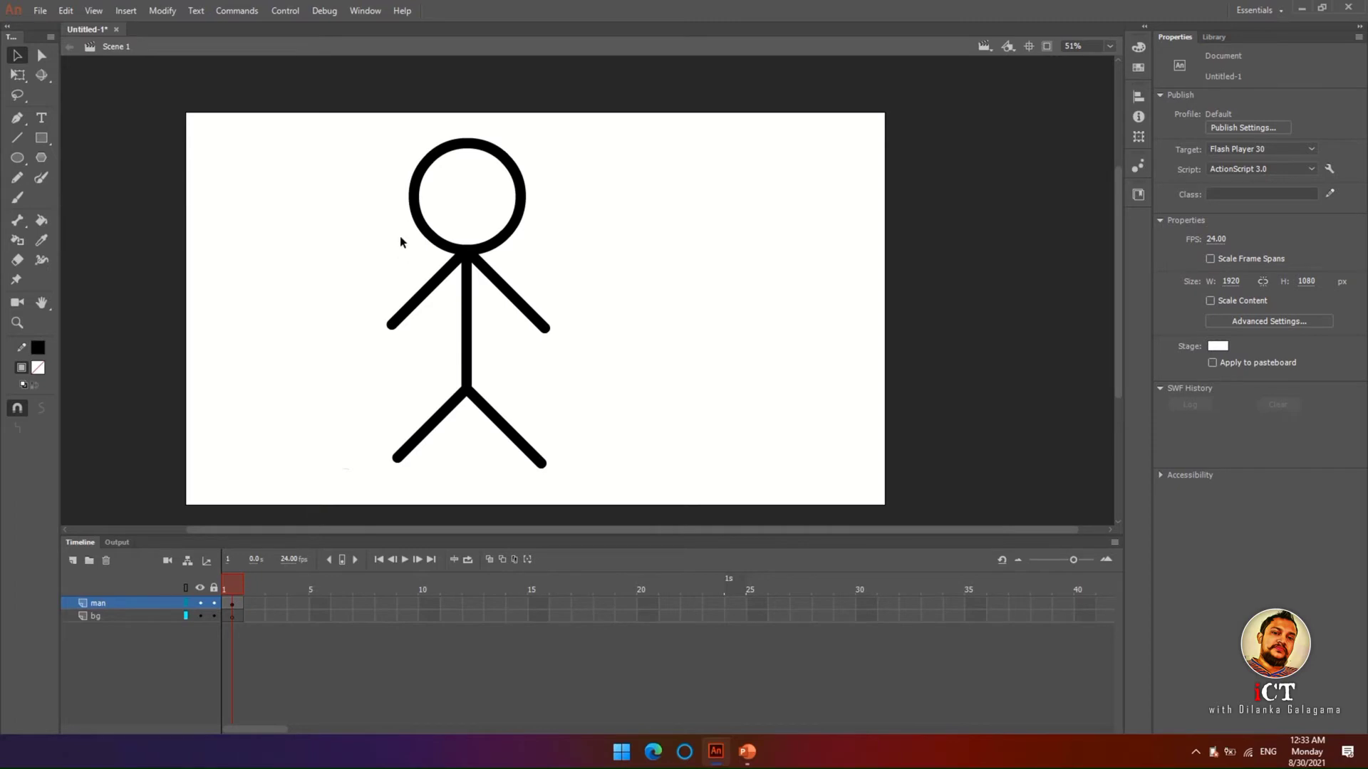
# - Convert the whole stick figure into a Graphic symbol named man
pyautogui.moveTo(339, 110); pyautogui.dragTo(615, 490)
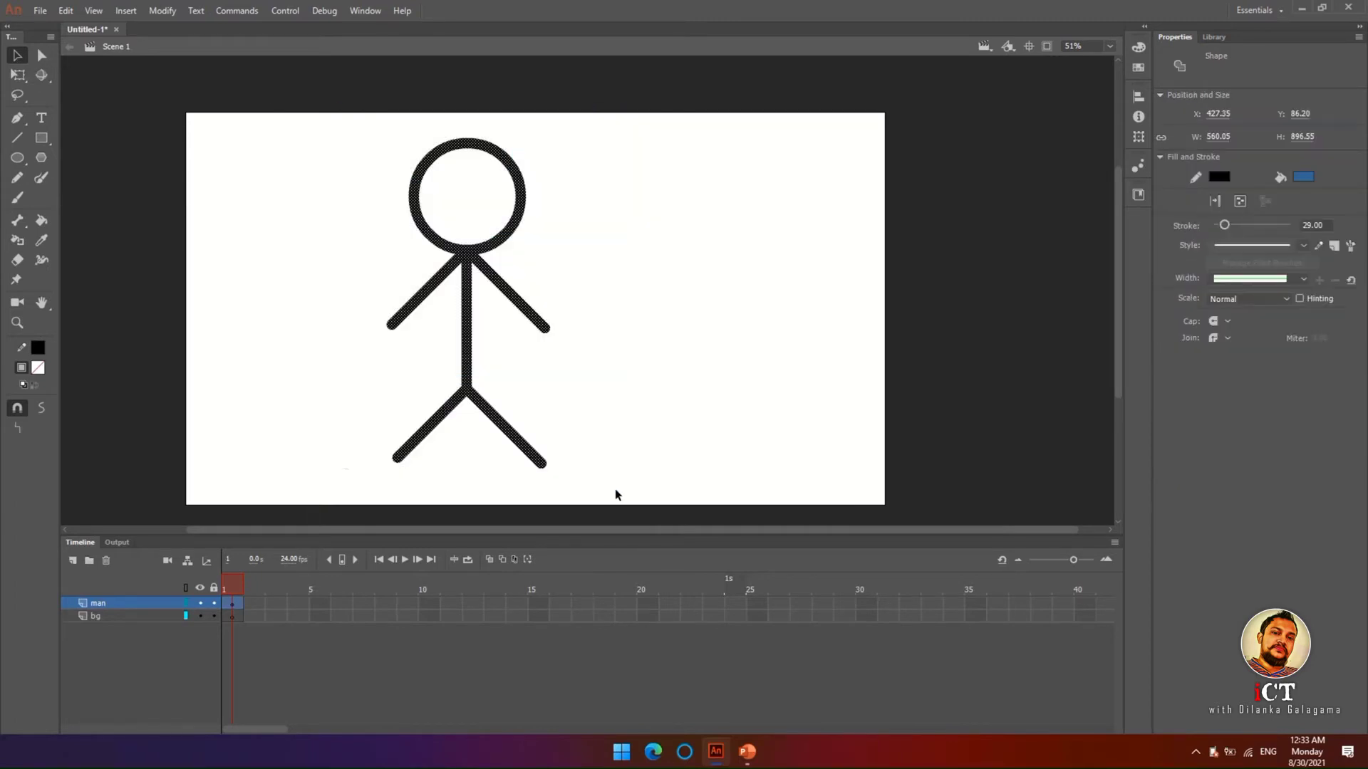
pyautogui.press('F8')
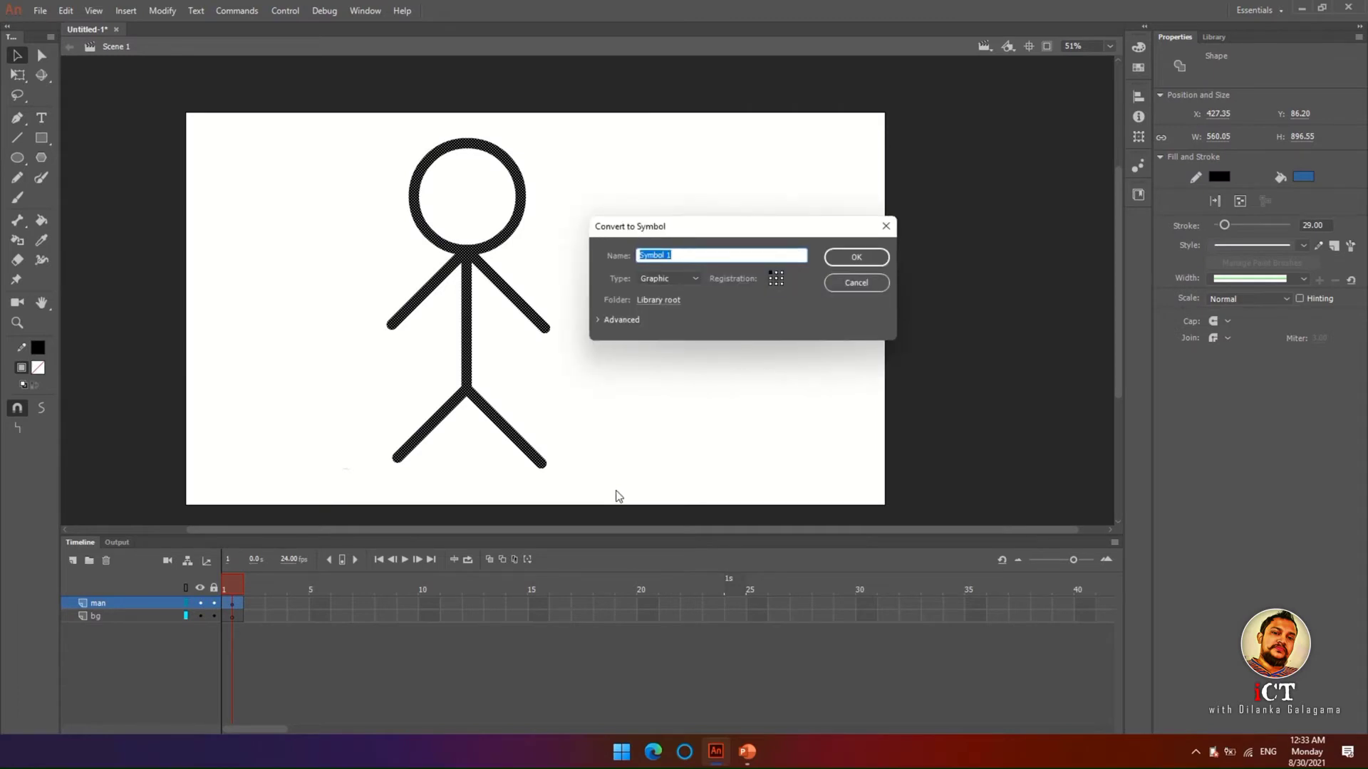
pyautogui.write('man')
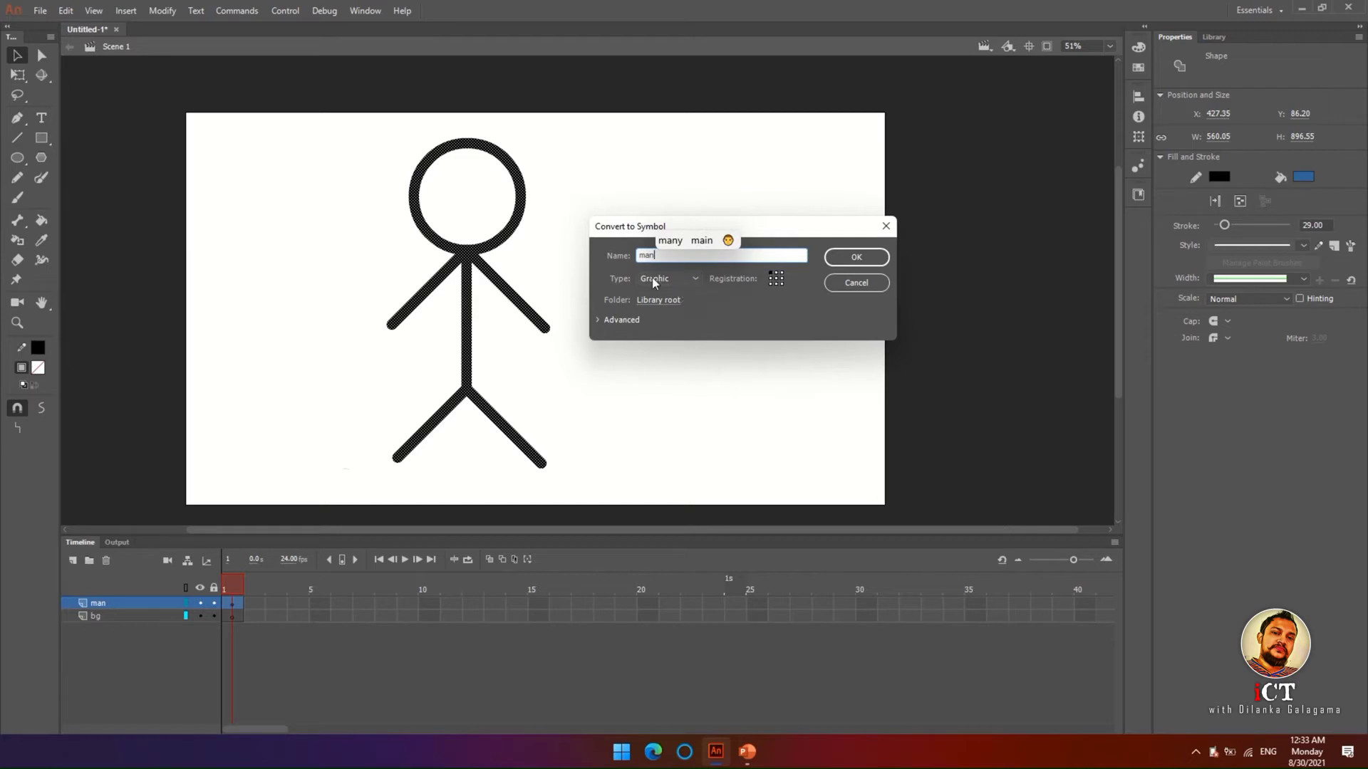
pyautogui.click(848, 265)
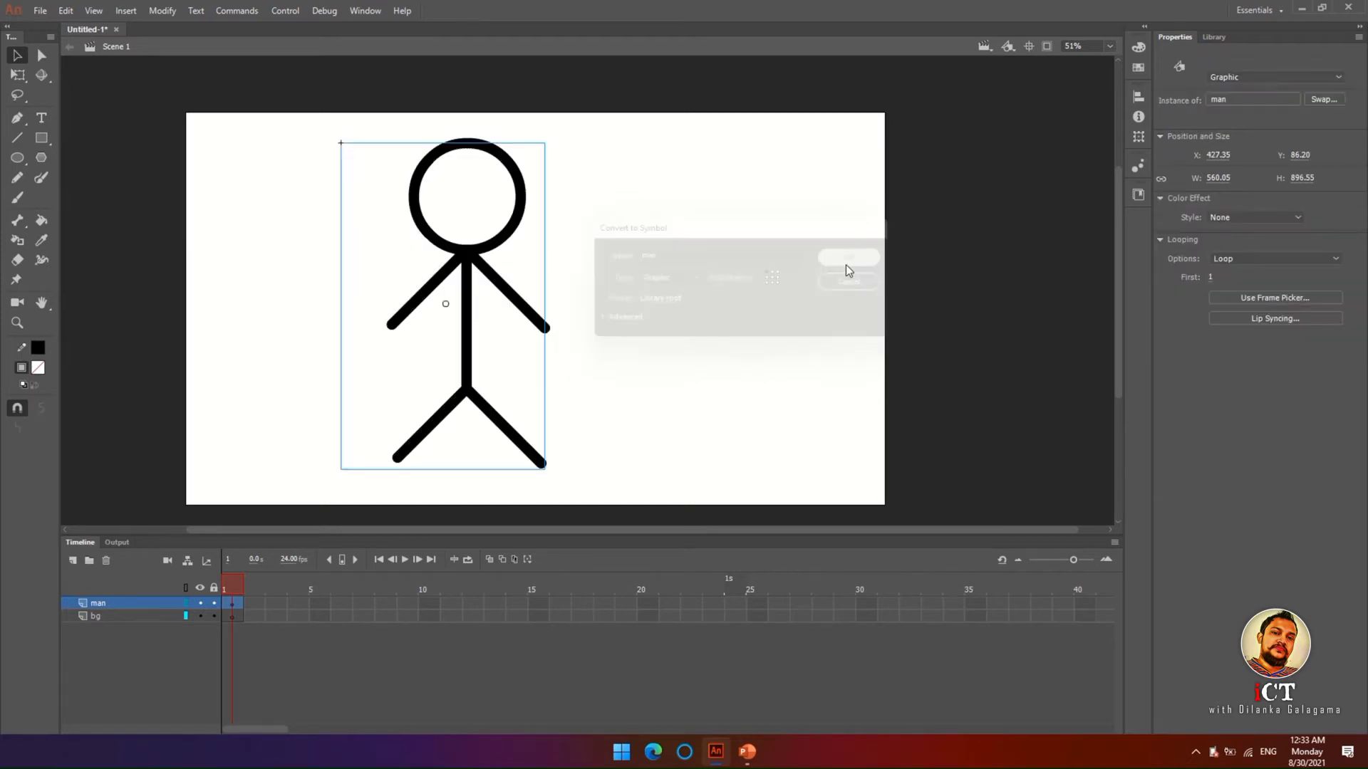
# - Show the library's man symbol and open its stage instance for editing with nothing selected
pyautogui.click(1209, 37)
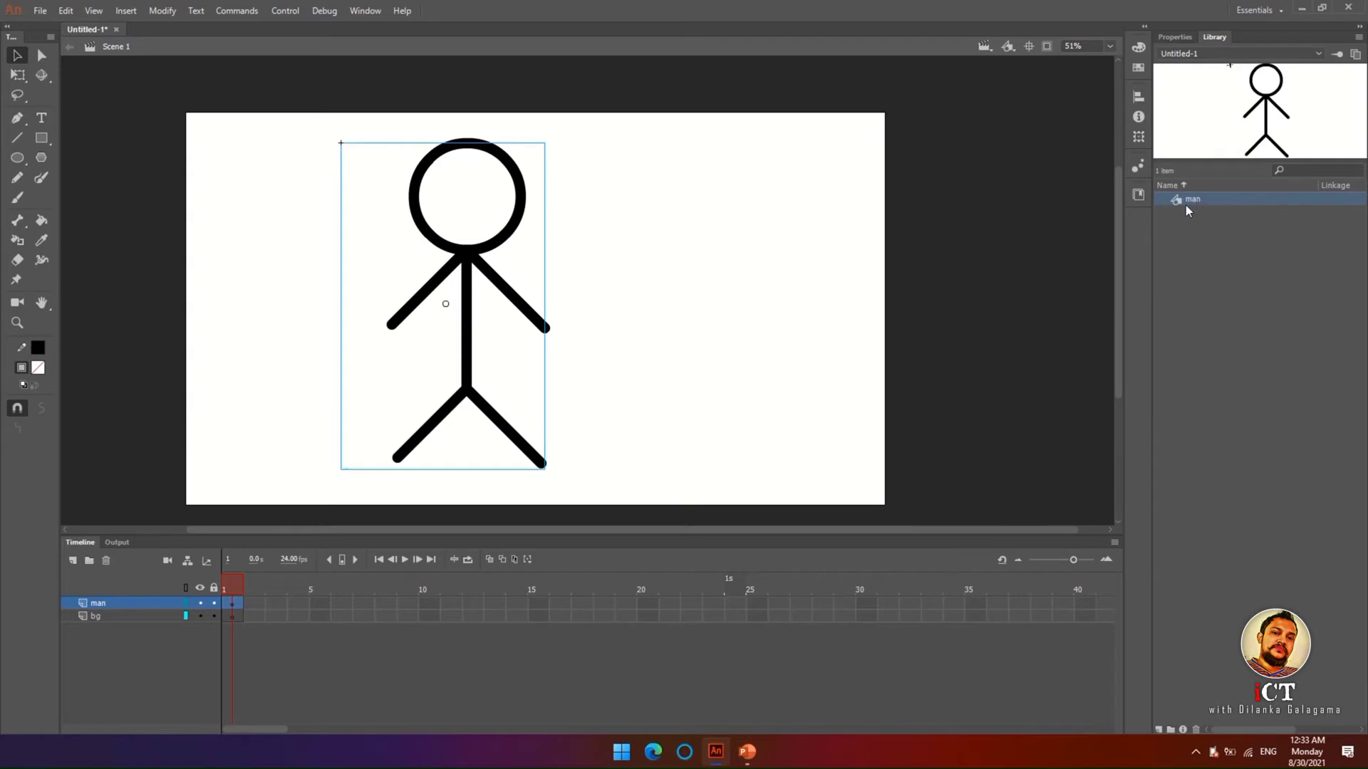
pyautogui.doubleClick(467, 350)
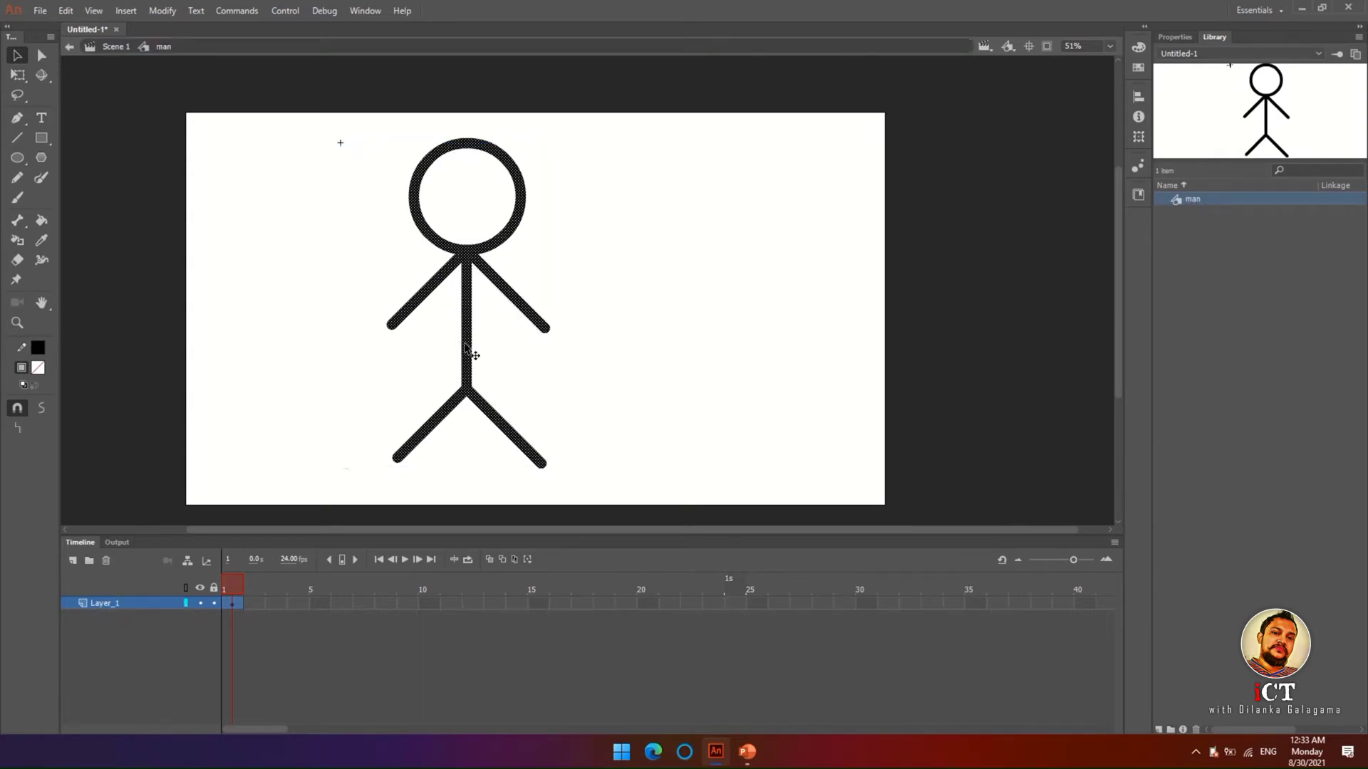
pyautogui.click(162, 314)
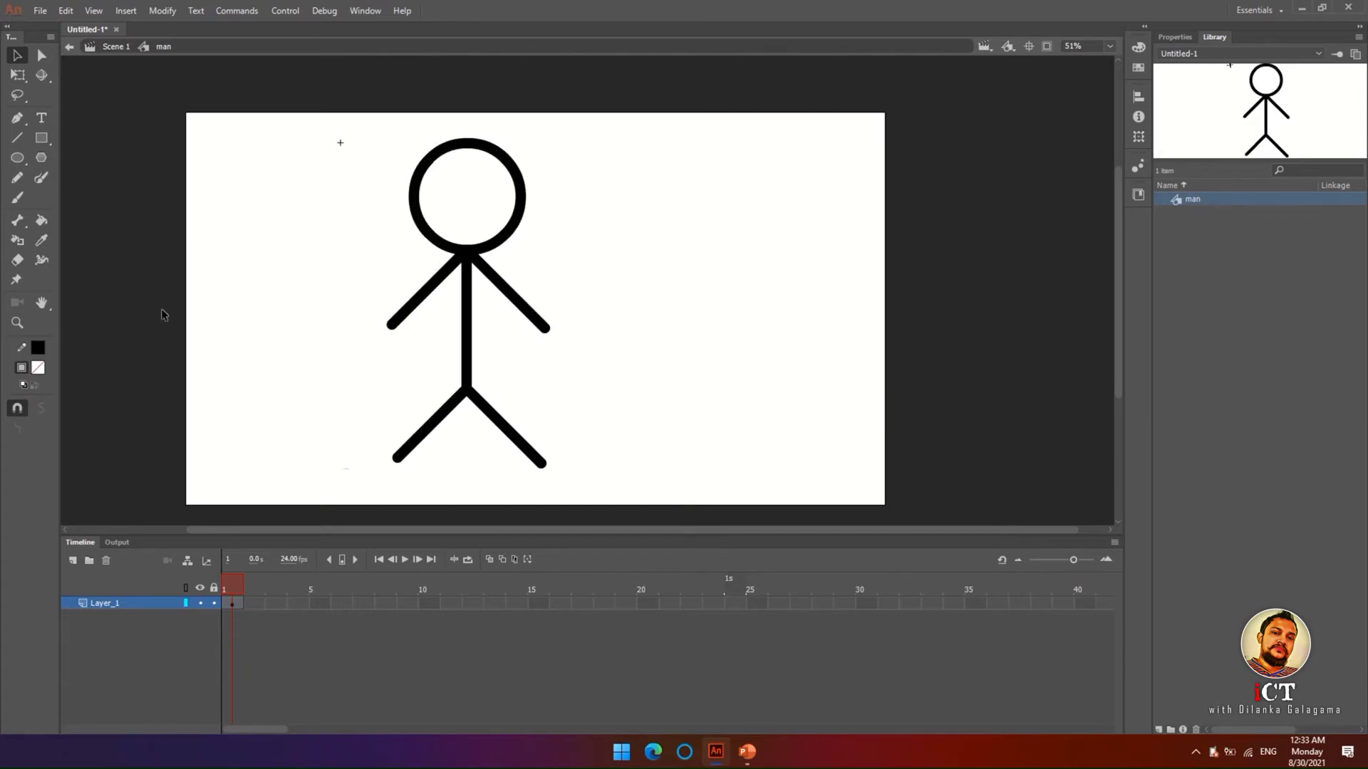
# - Exit to Scene 1, reopen the man symbol for editing and extend Layer_1's first keyframe through frame 7
pyautogui.click(116, 46)
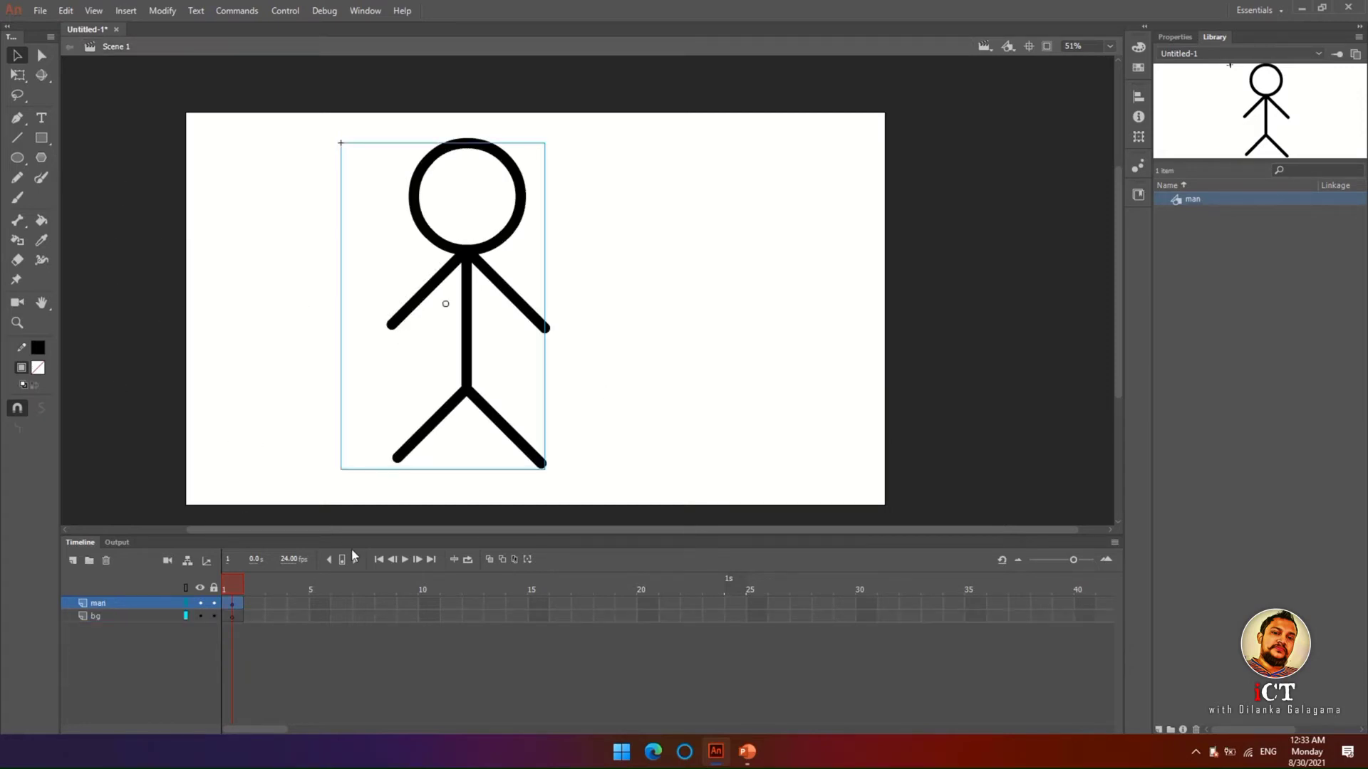
pyautogui.doubleClick(467, 288)
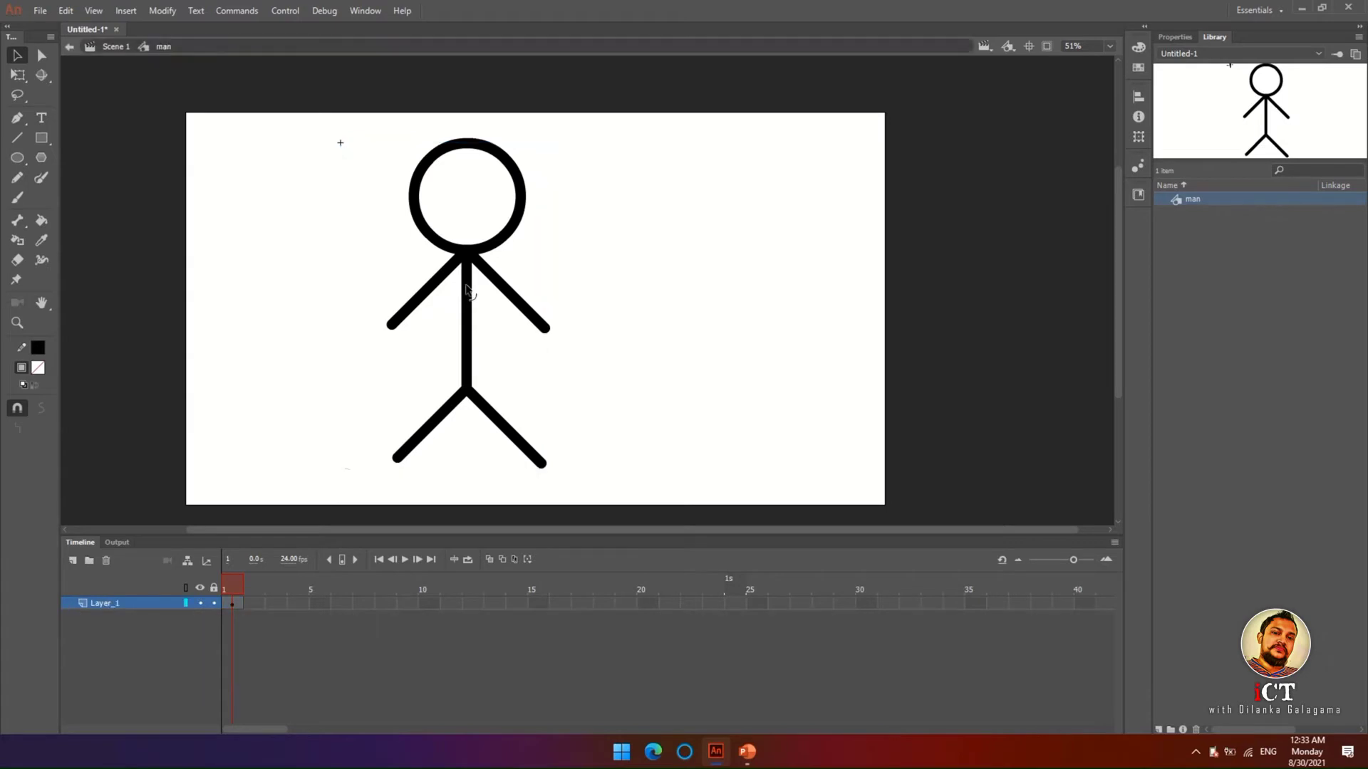
pyautogui.click(233, 604)
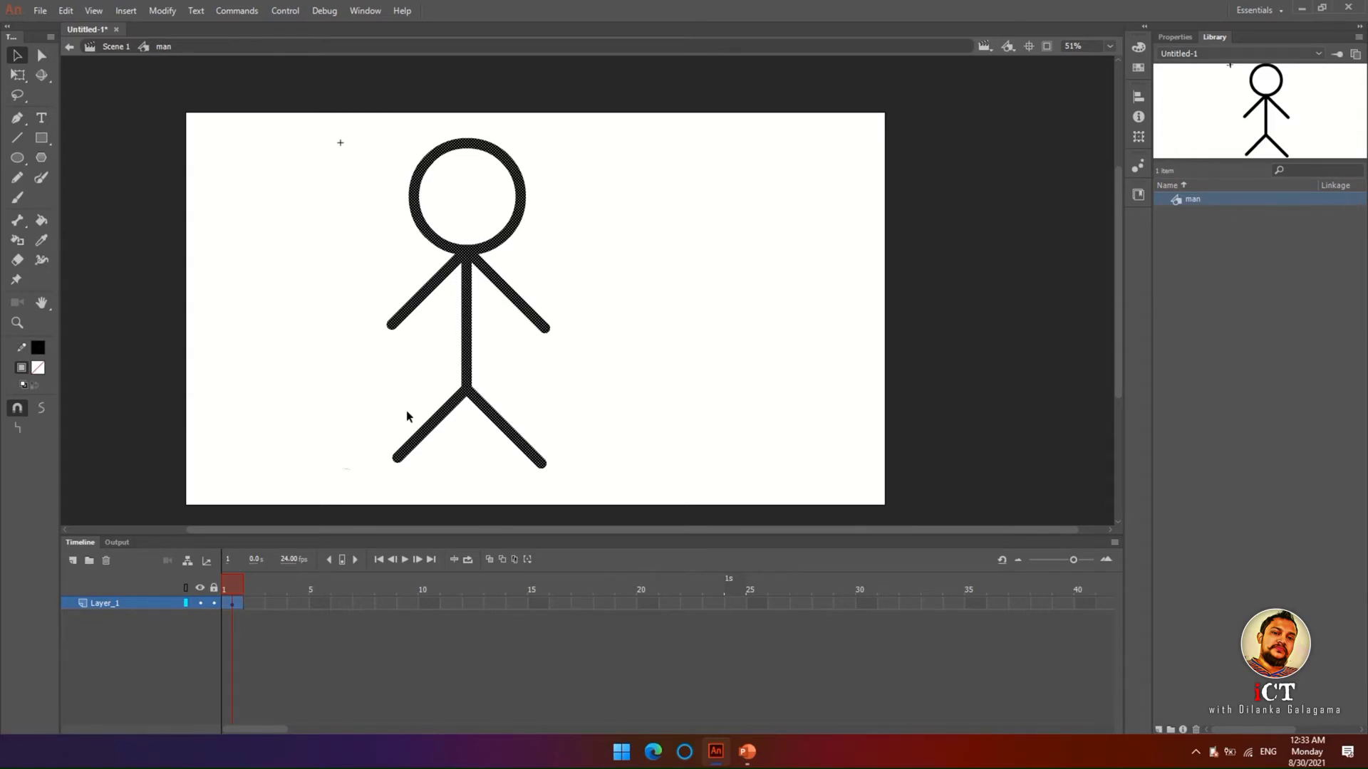
pyautogui.press('F5')
pyautogui.press('F5')
pyautogui.press('F5')
pyautogui.press('F5')
pyautogui.press('F5')
pyautogui.press('F5')
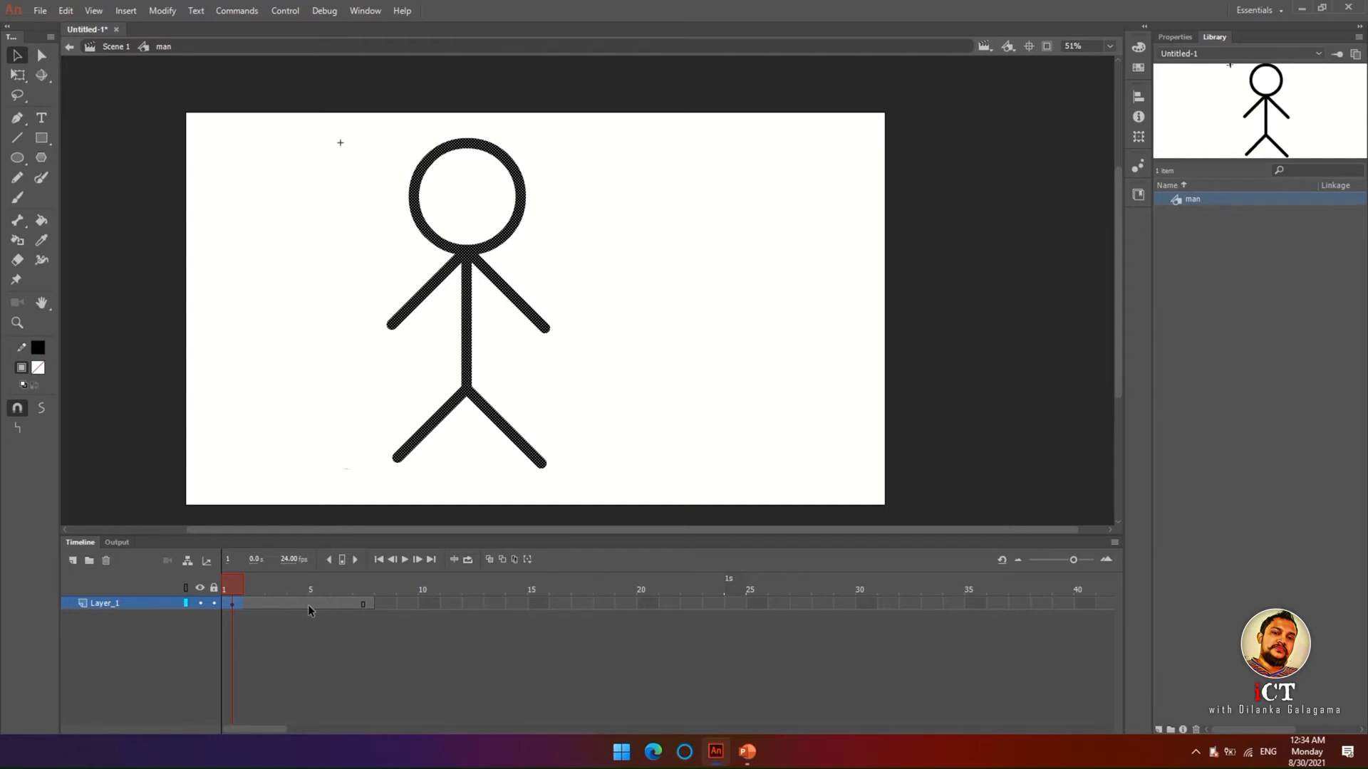
# - Remove the frames from frame 5 onward on Layer_1 of the man symbol
pyautogui.moveTo(312, 603); pyautogui.dragTo(390, 604)
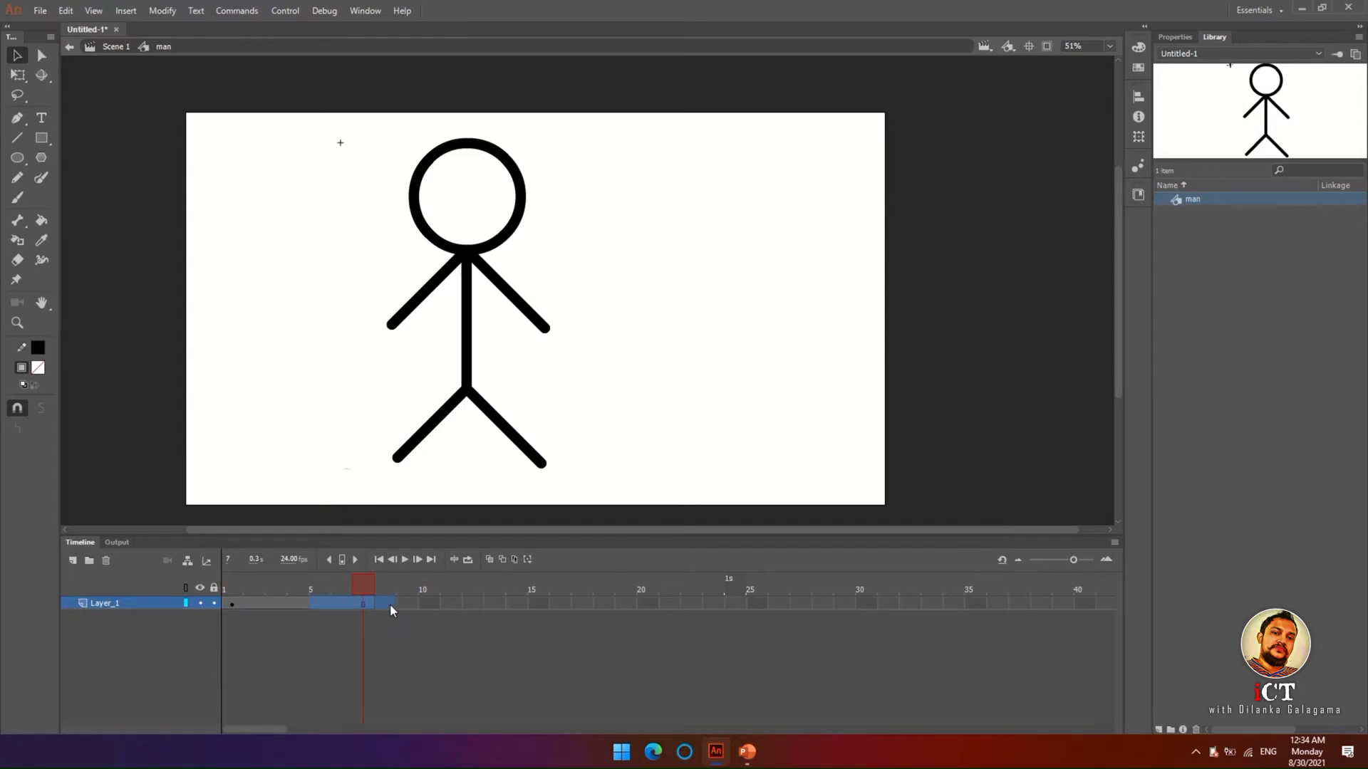
pyautogui.rightClick(337, 602)
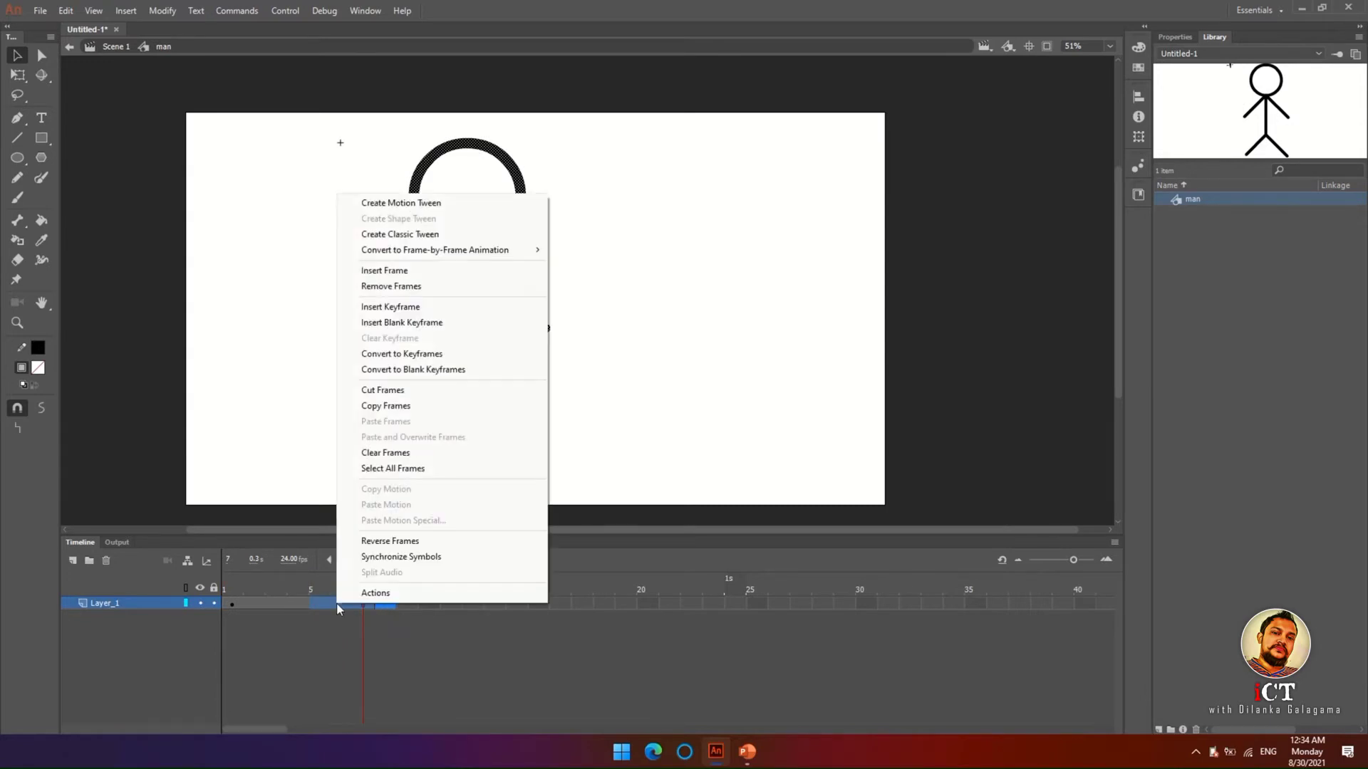
pyautogui.click(400, 285)
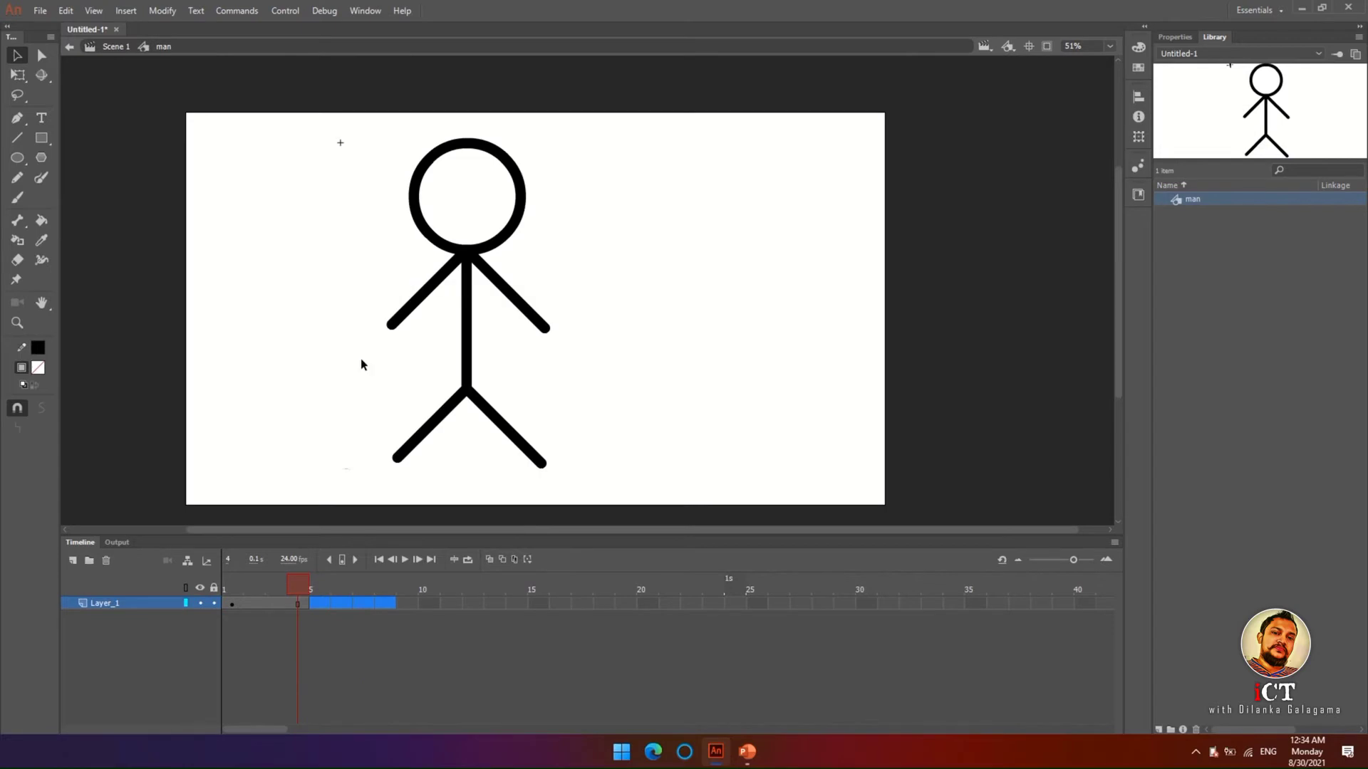
# - Insert a keyframe at frame 3 of Layer_1 and turn on onion skinning
pyautogui.click(252, 607)
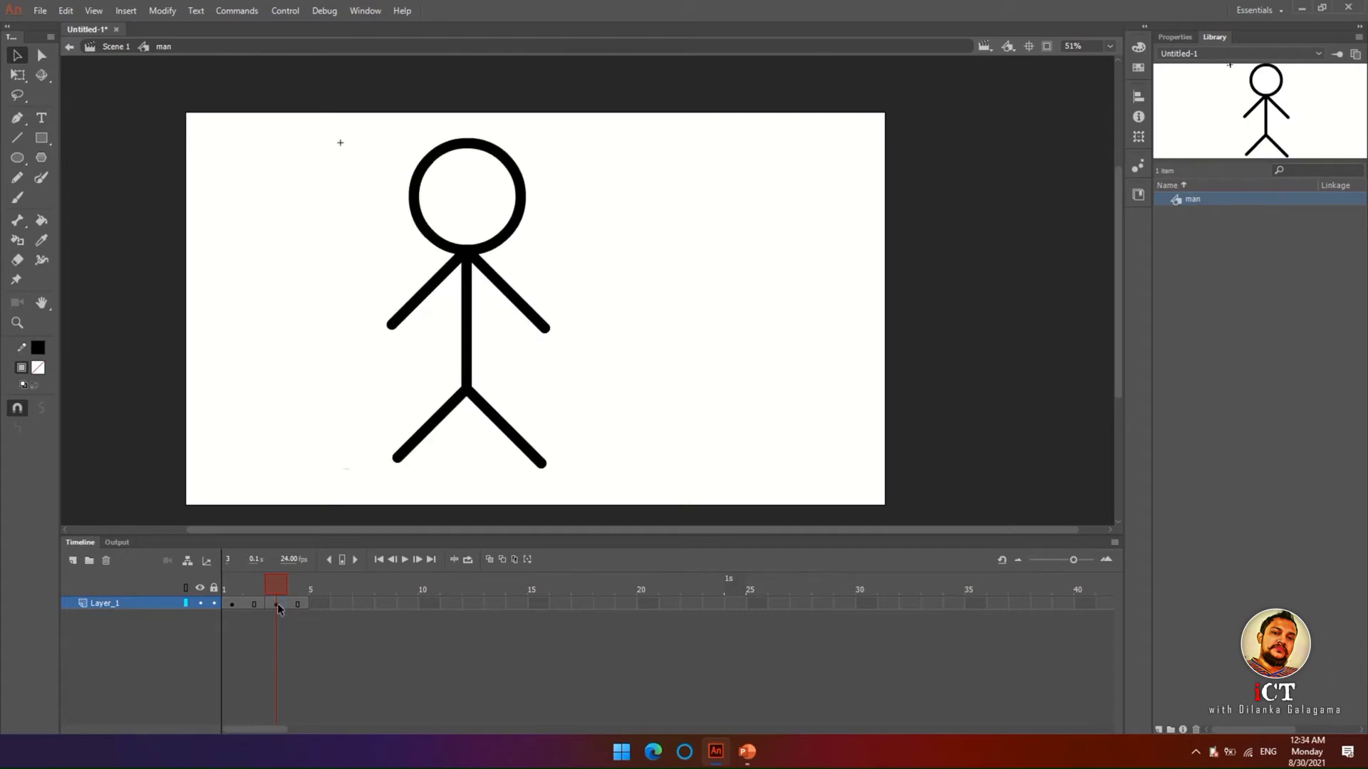
pyautogui.click(230, 604)
pyautogui.click(275, 604)
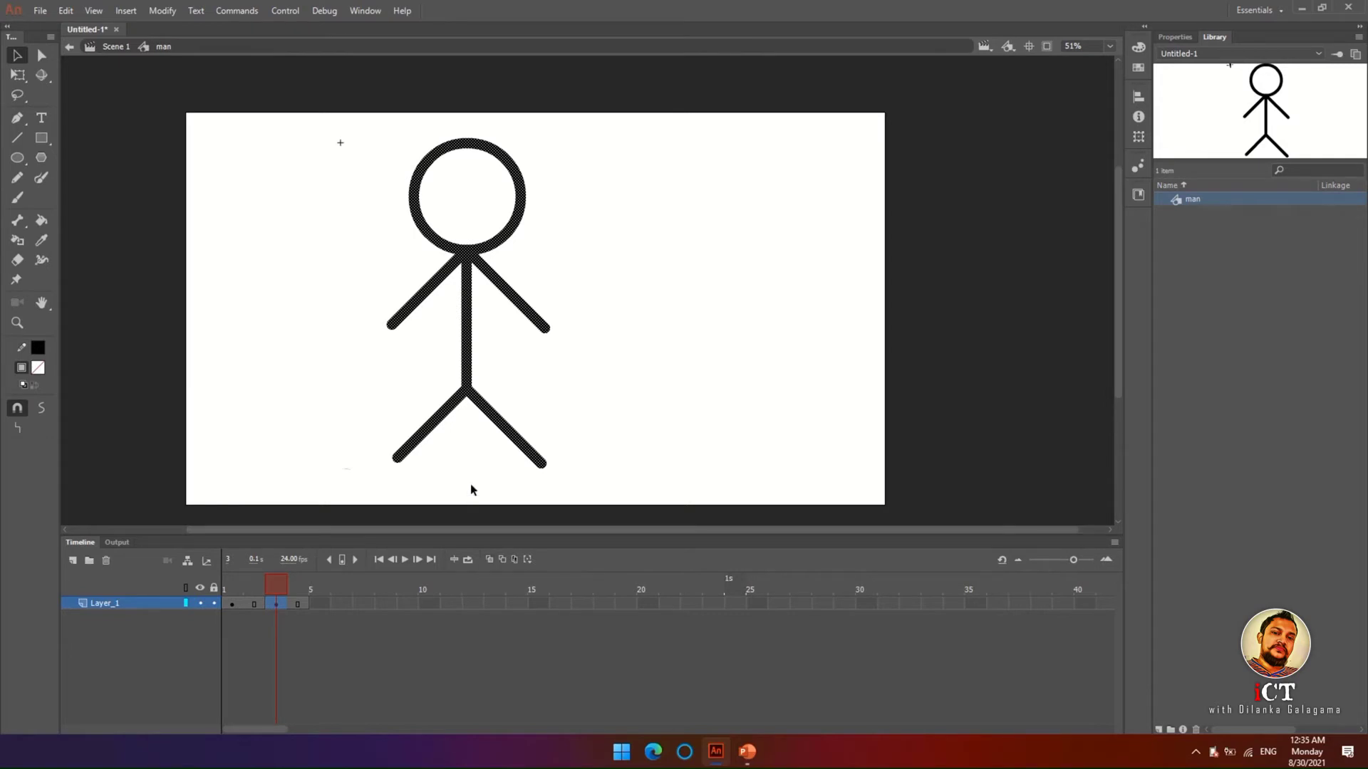
pyautogui.click(356, 402)
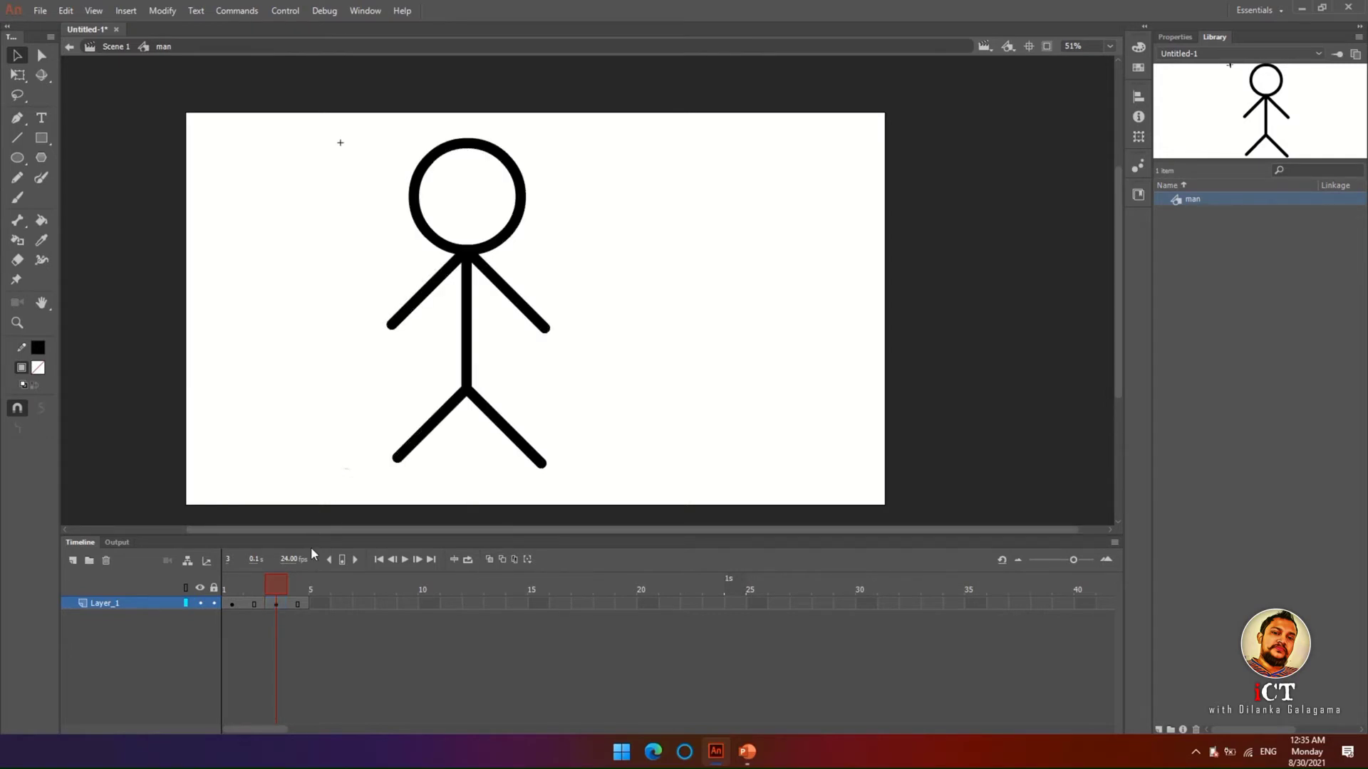
pyautogui.click(277, 604)
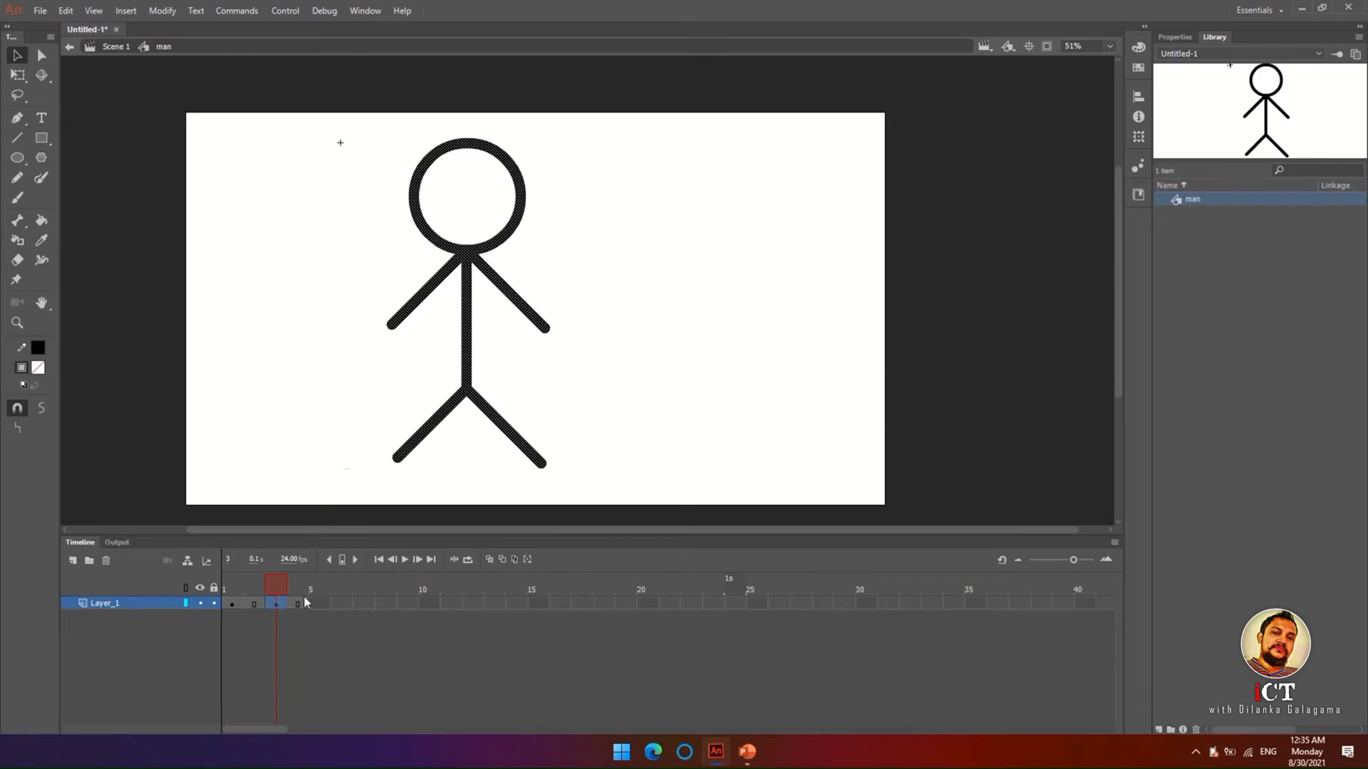
pyautogui.click(488, 559)
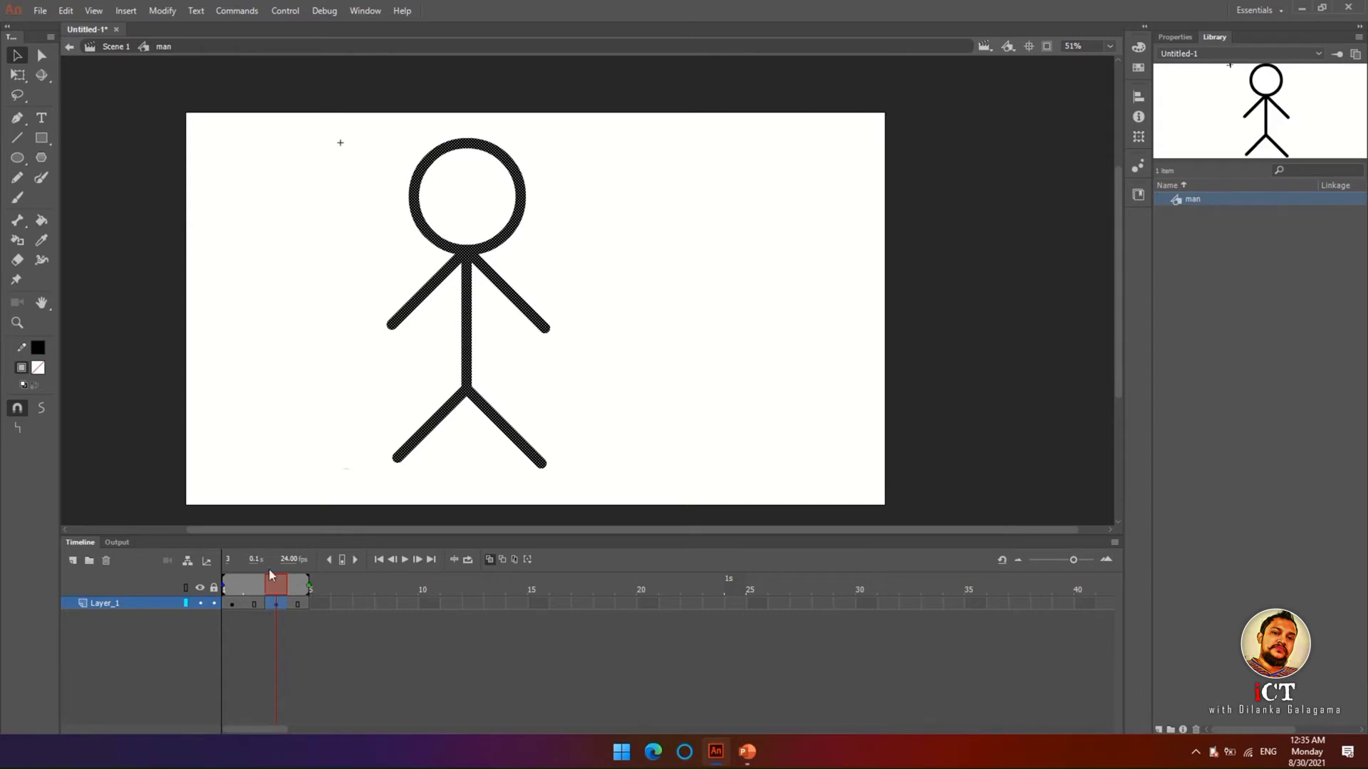
# - Draw the frame 3 pose over the figure: a circle on the head, two widely spread legs and straight horizontal arms
pyautogui.click(17, 158)
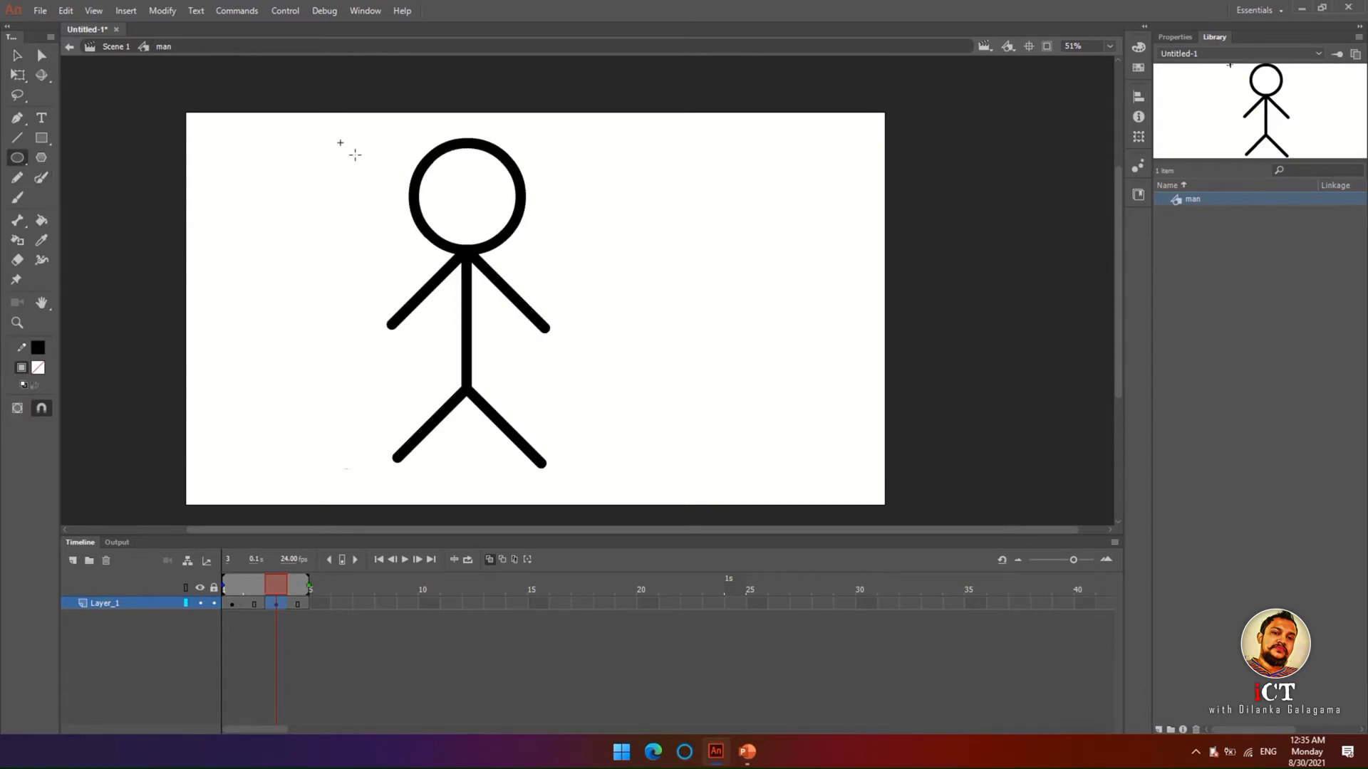
pyautogui.moveTo(410, 140); pyautogui.dragTo(522, 256)
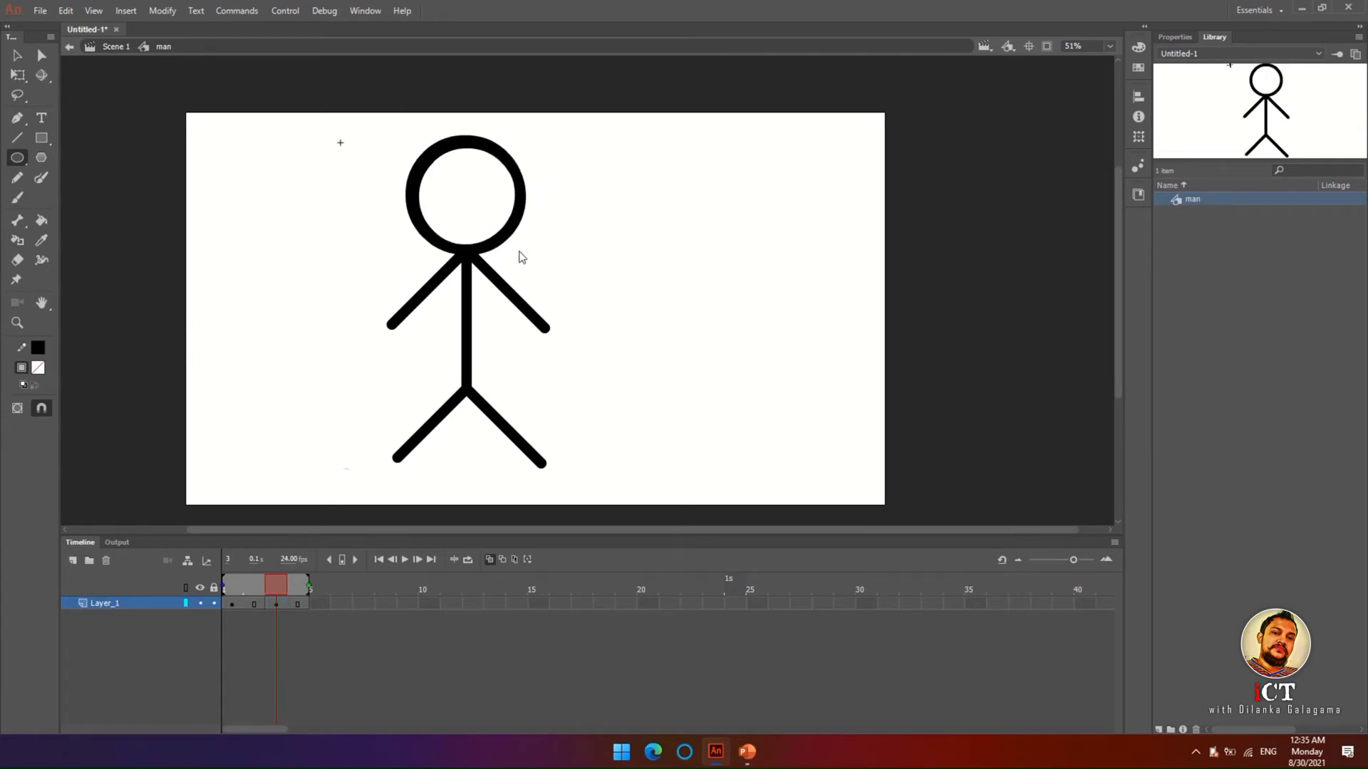
pyautogui.click(18, 137)
pyautogui.moveTo(468, 256)
pyautogui.mouseDown()
pyautogui.moveTo(471, 387)
pyautogui.moveTo(563, 419)
pyautogui.mouseUp()
pyautogui.moveTo(467, 389); pyautogui.dragTo(371, 410)
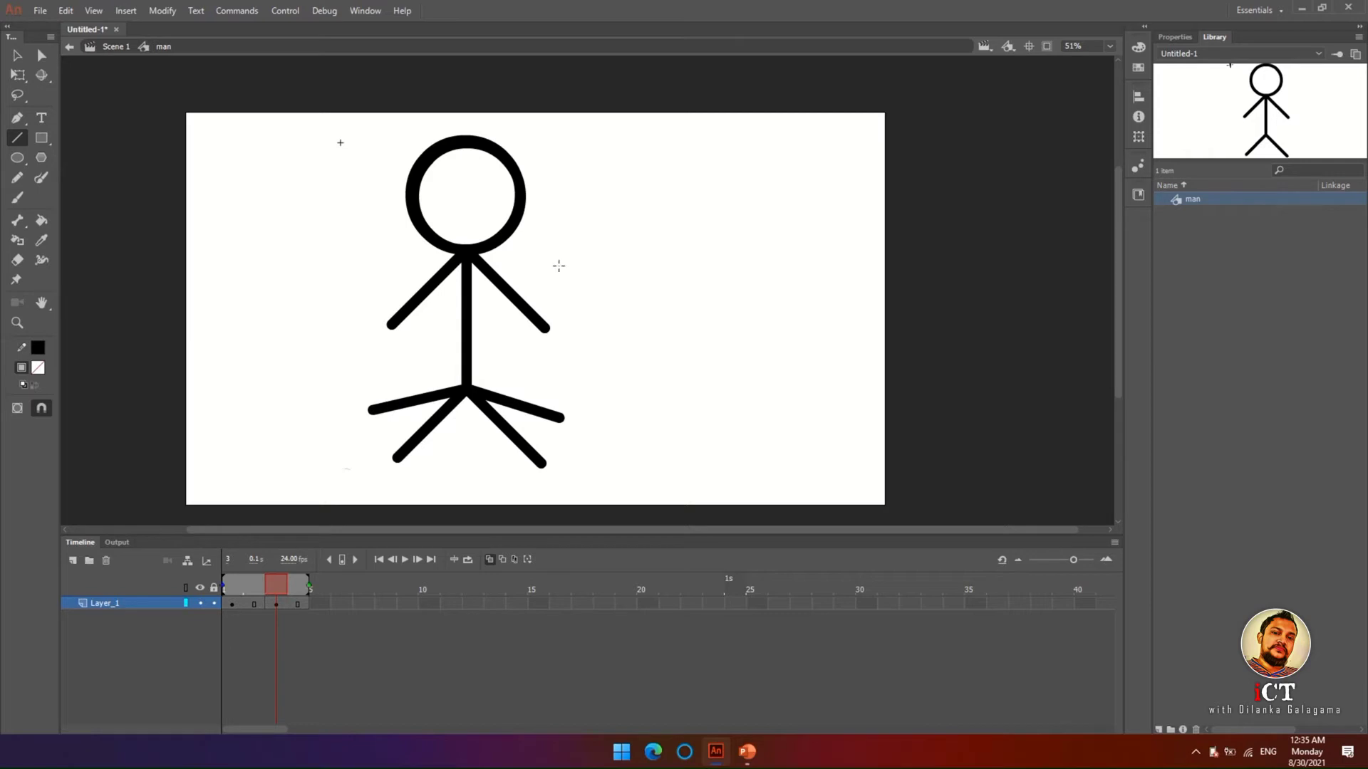
pyautogui.moveTo(553, 263)
pyautogui.mouseDown()
pyautogui.moveTo(373, 256)
pyautogui.moveTo(386, 264)
pyautogui.mouseUp()
# - Delete the original slanted arms and legs and the extra circle on the head from frame 3
pyautogui.press('v')
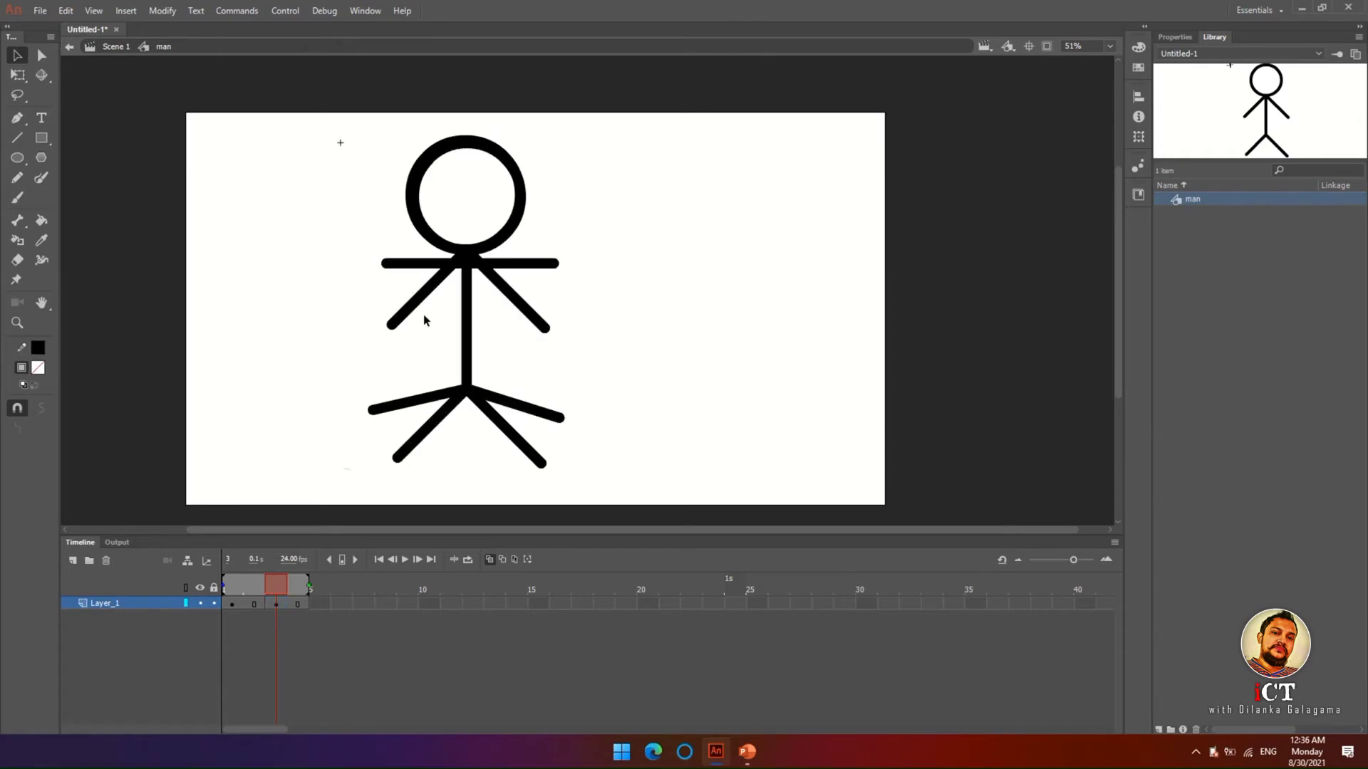
pyautogui.click(419, 304)
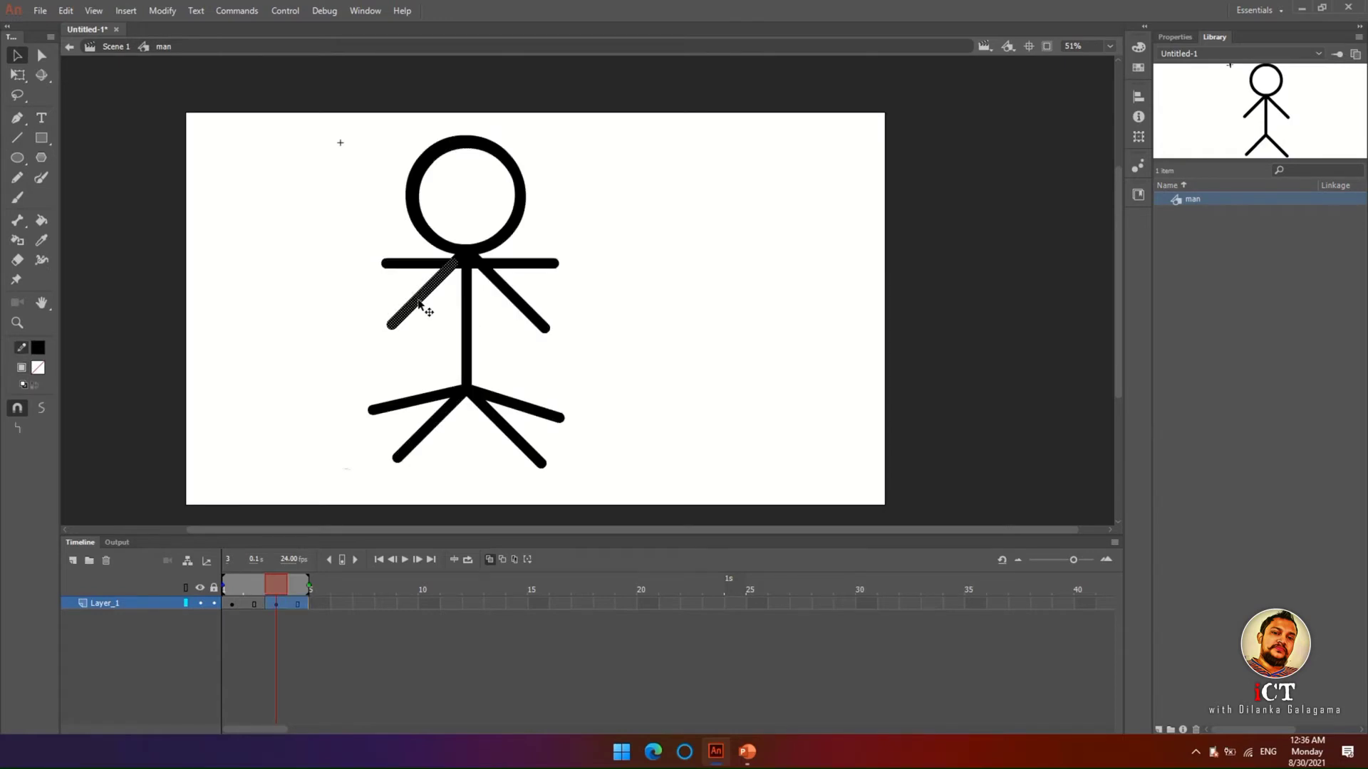
pyautogui.click(507, 298)
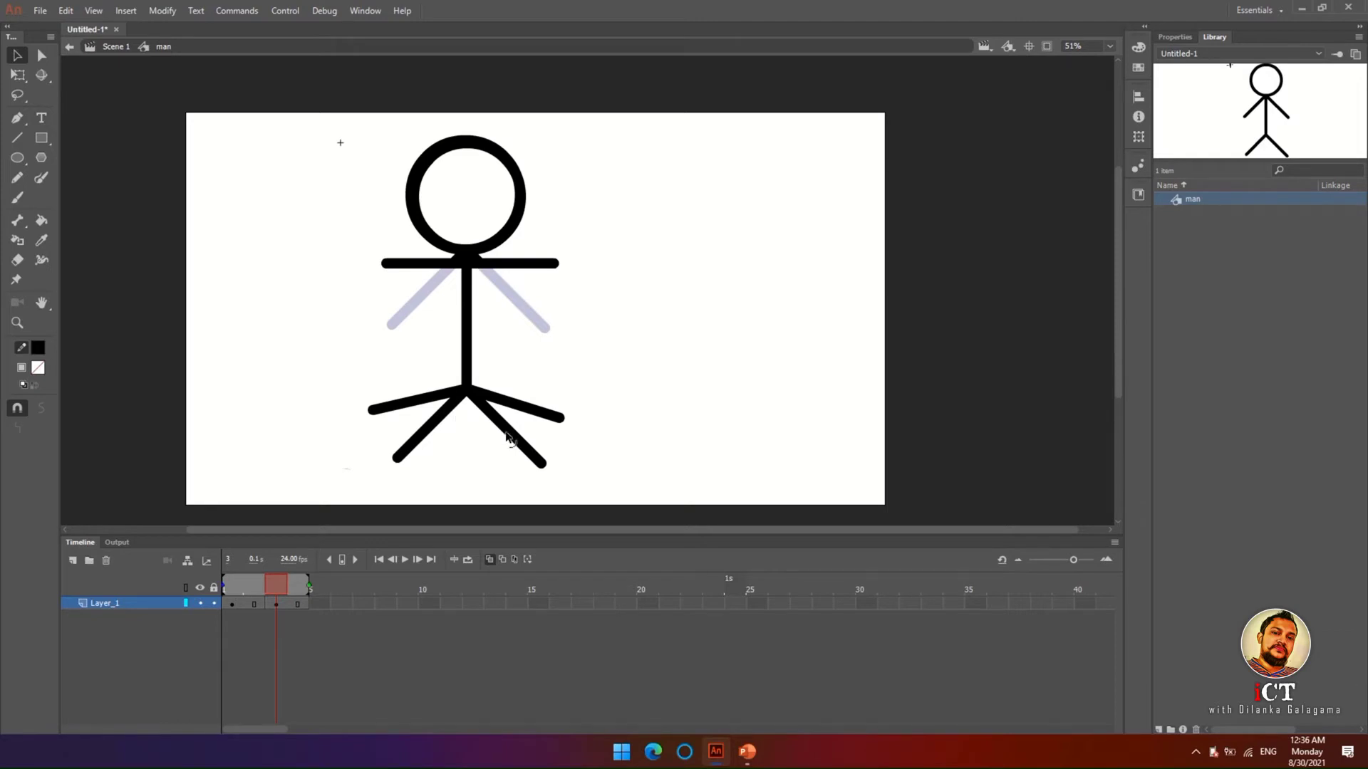
pyautogui.click(424, 442)
pyautogui.press('Delete')
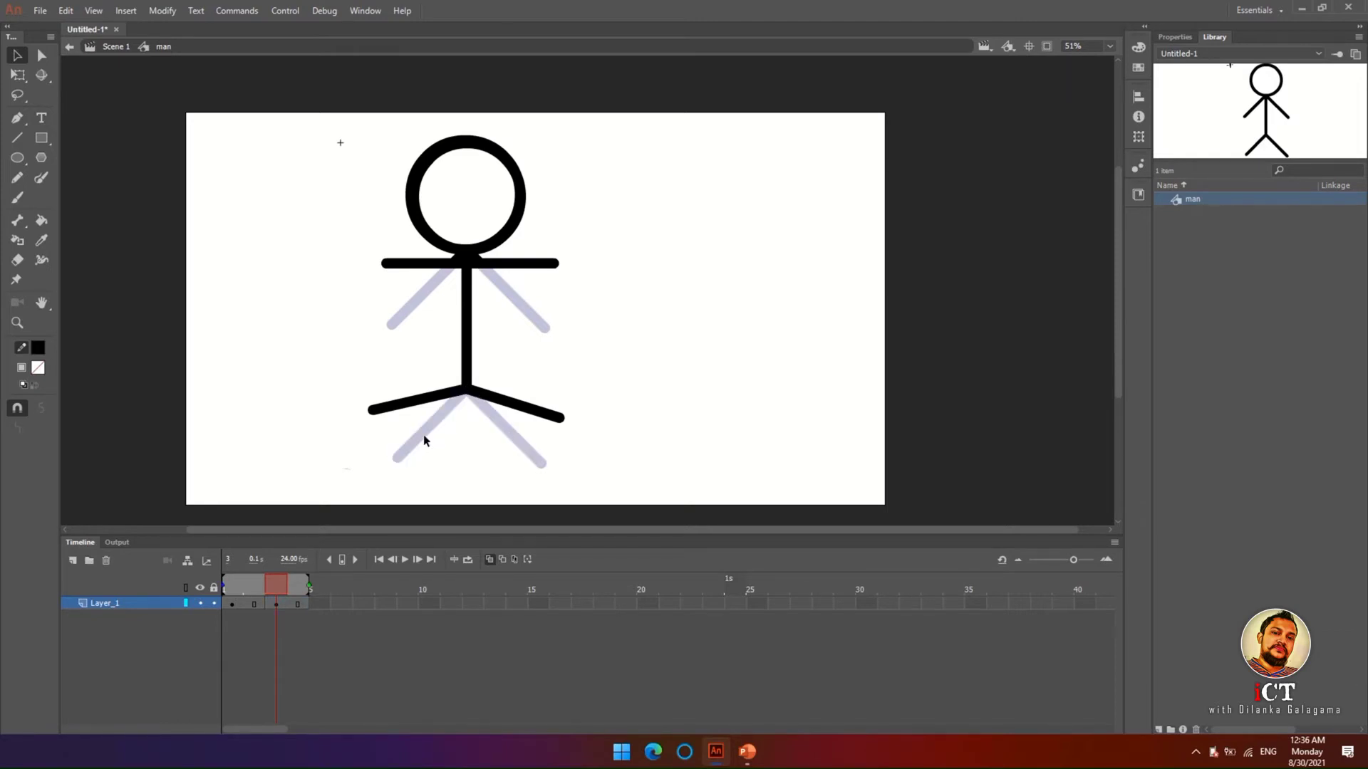
pyautogui.click(420, 196)
pyautogui.click(503, 226)
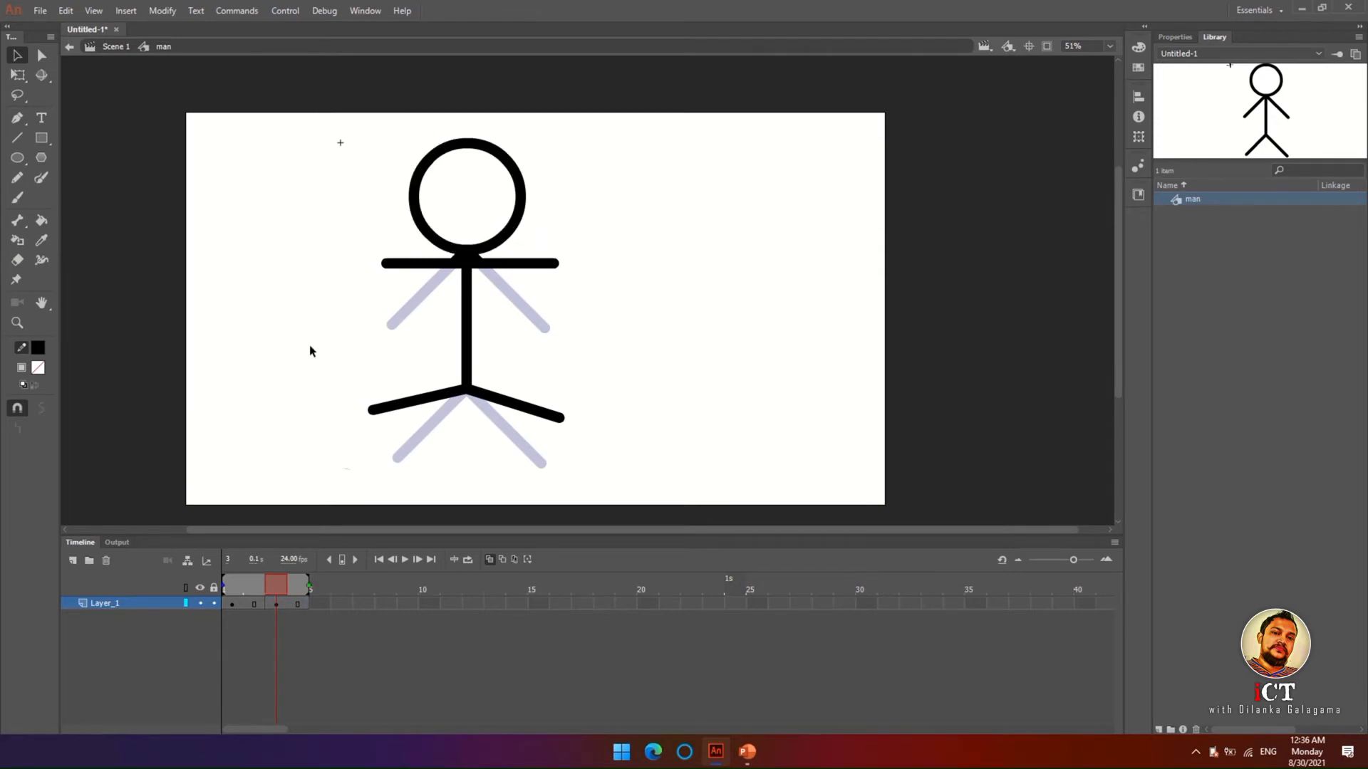
# - Compare frames 1 and 3, turn off onion skinning, and preview the man symbol's animation with looping enabled
pyautogui.click(235, 605)
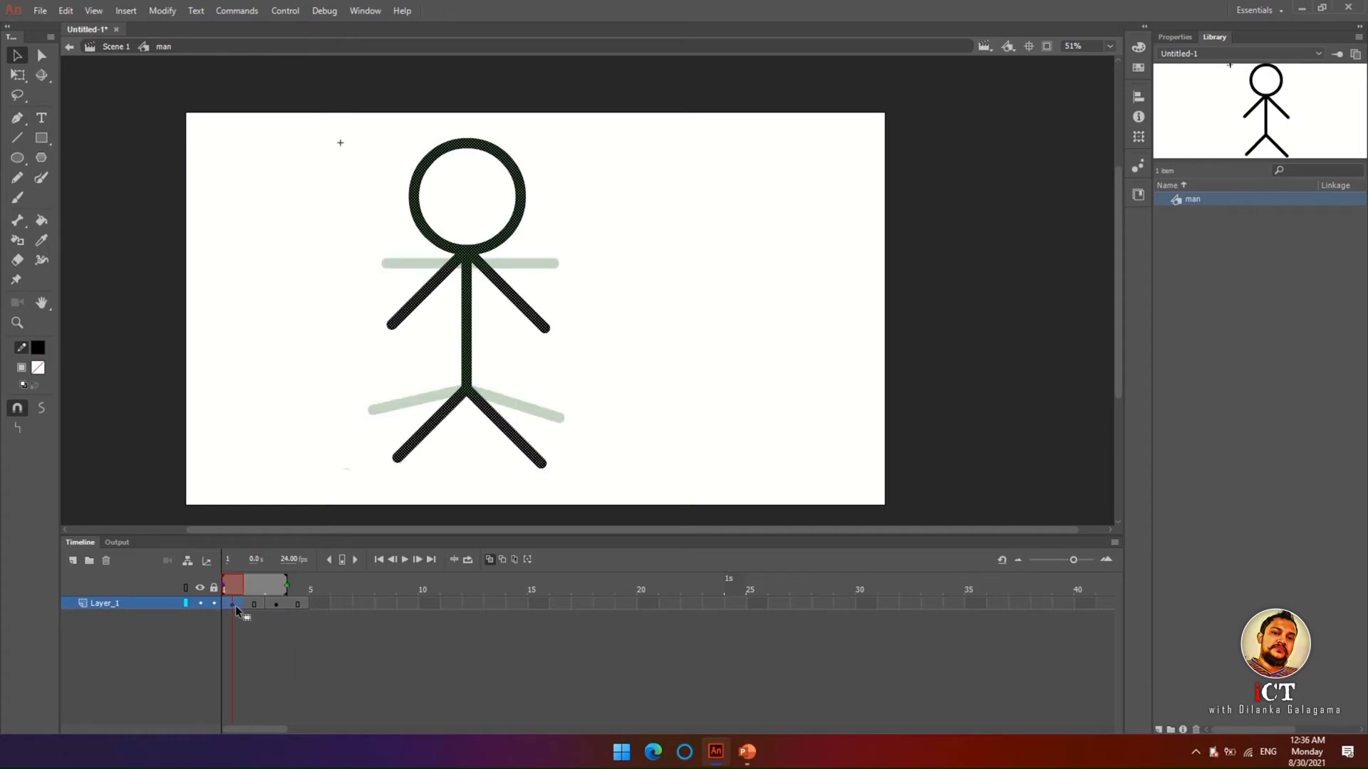
pyautogui.click(279, 603)
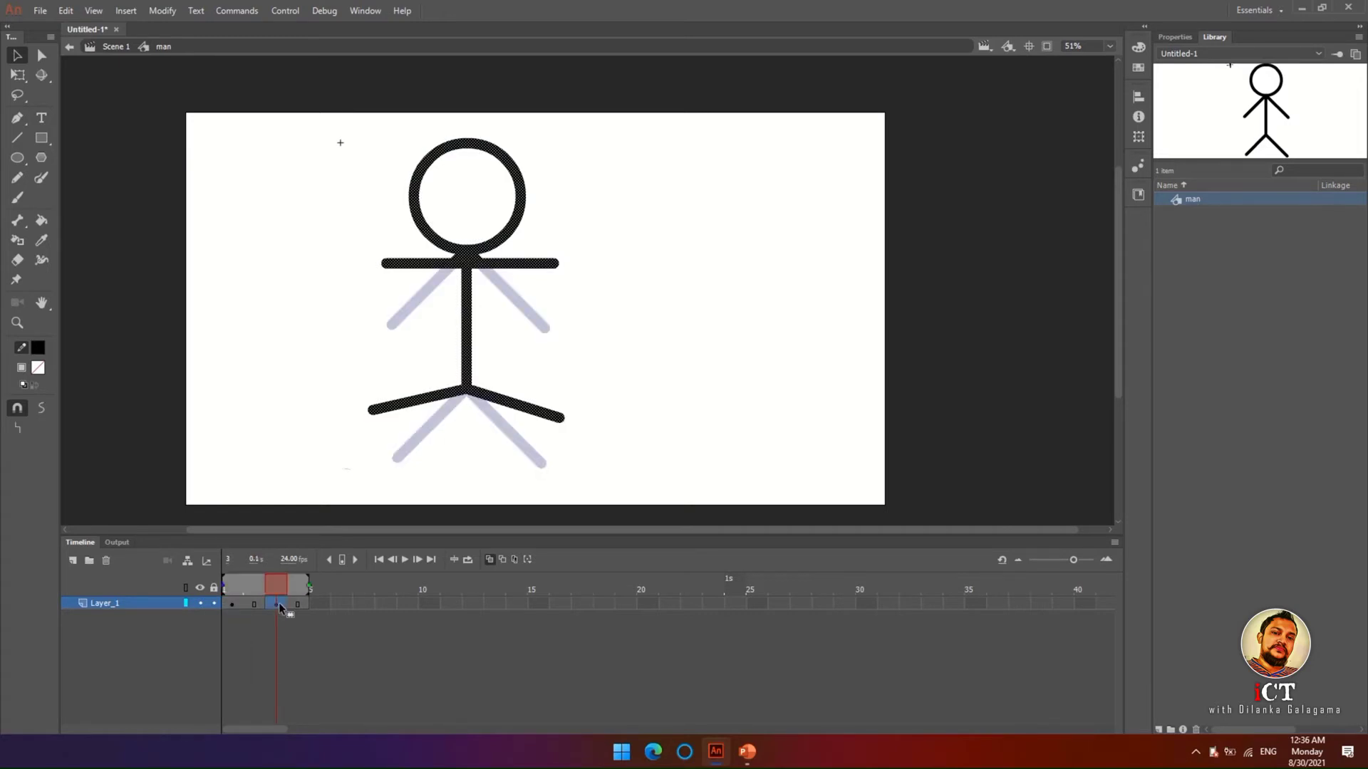
pyautogui.click(236, 607)
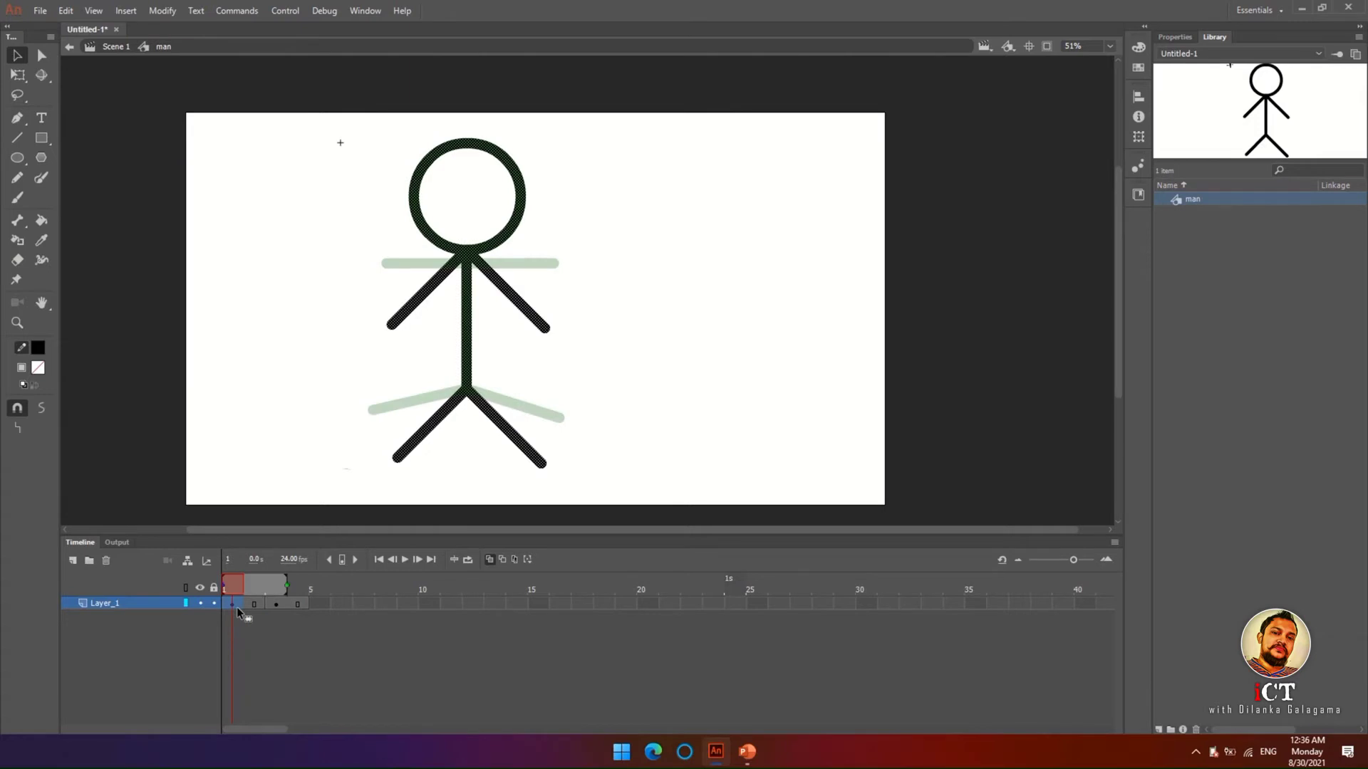
pyautogui.click(468, 560)
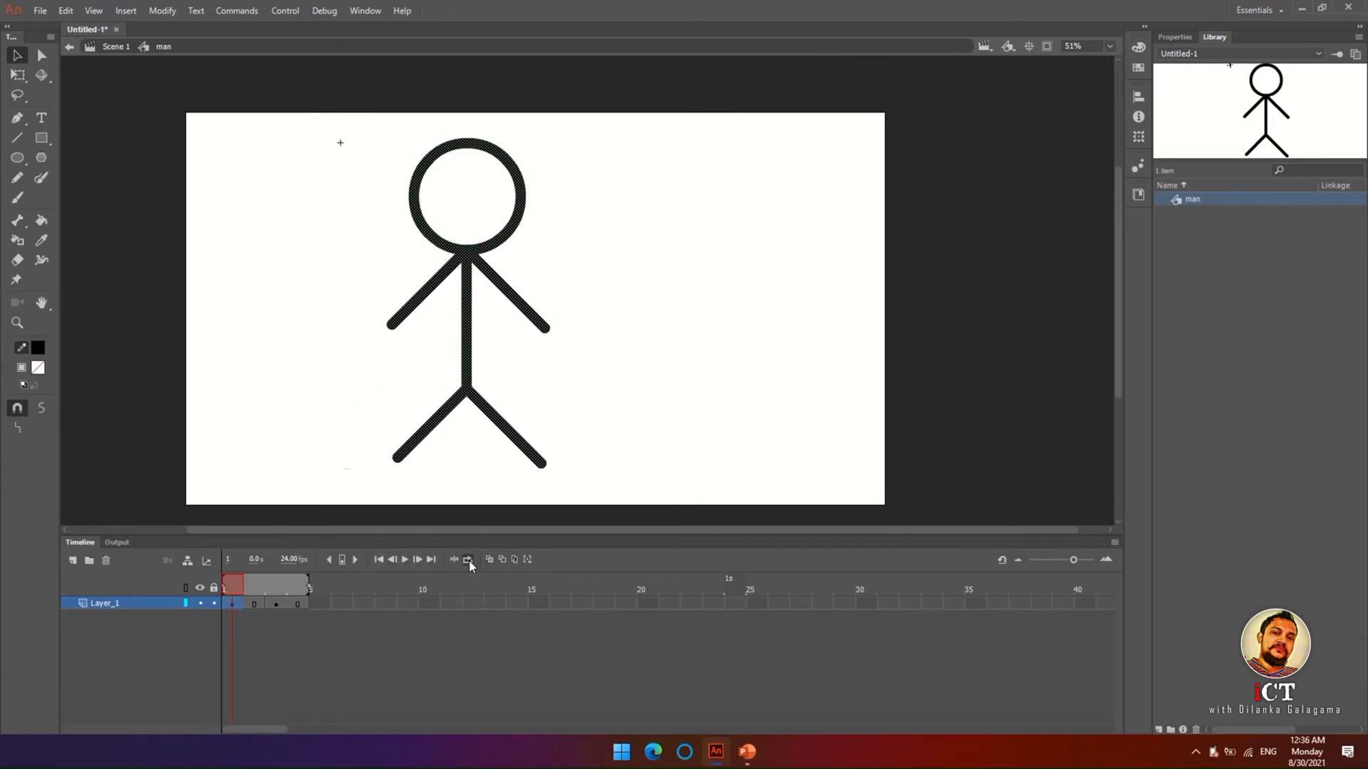
pyautogui.click(404, 559)
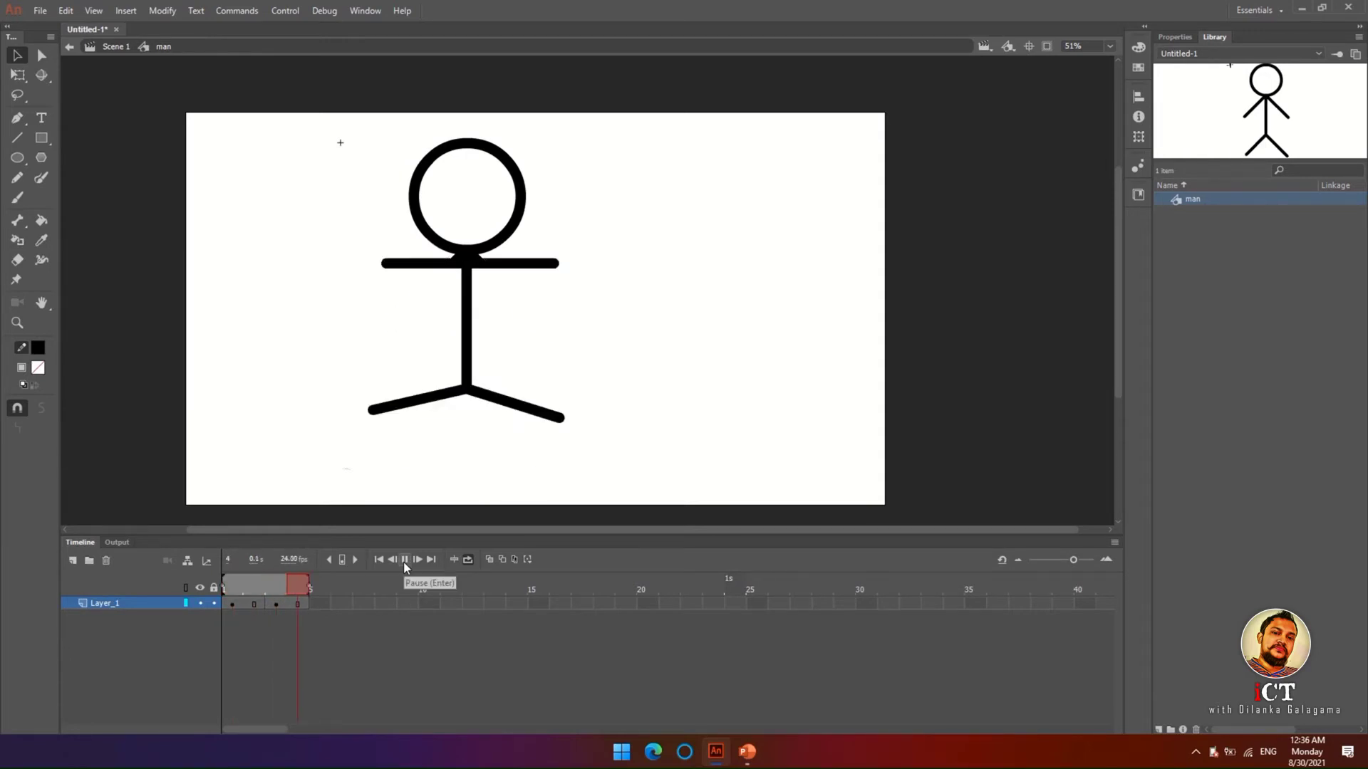
pyautogui.click(404, 561)
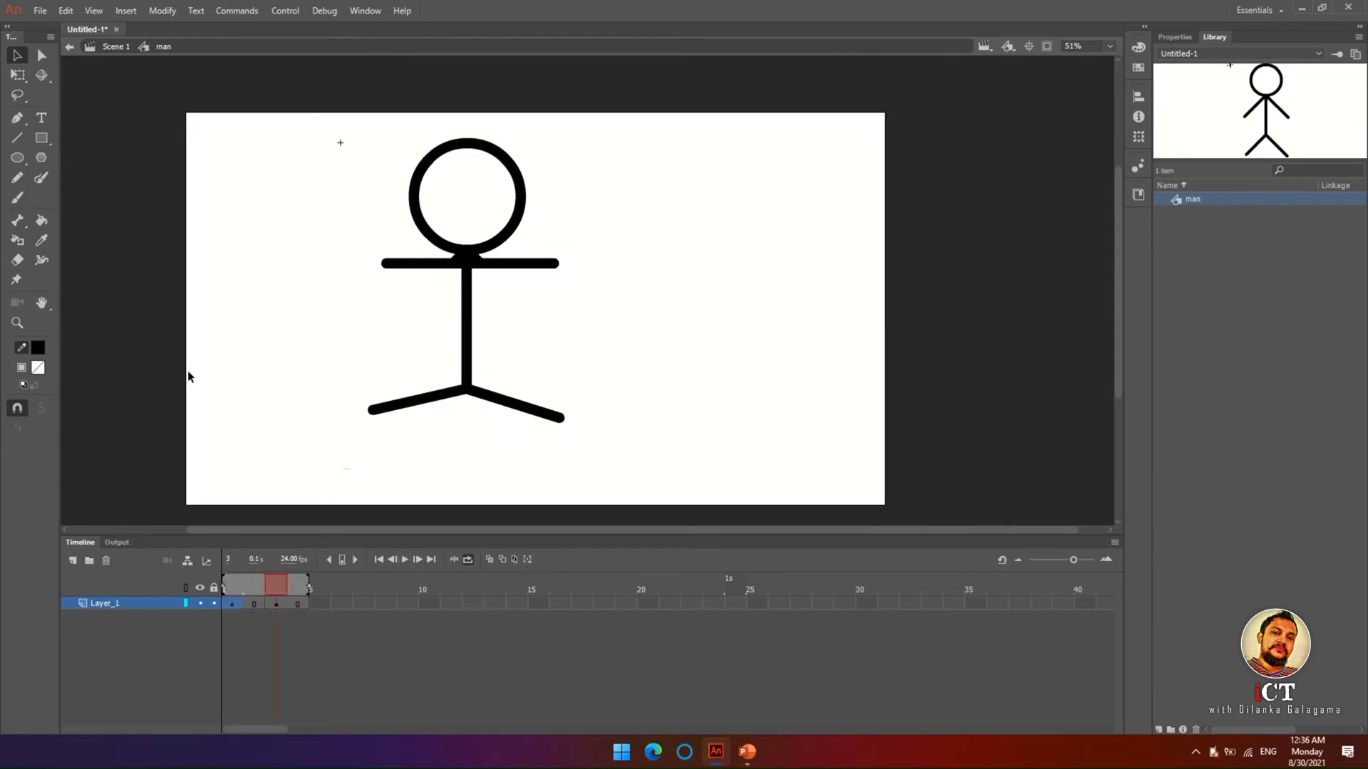
# - Return to Scene 1 and extend the man layer through frame 11
pyautogui.doubleClick(215, 344)
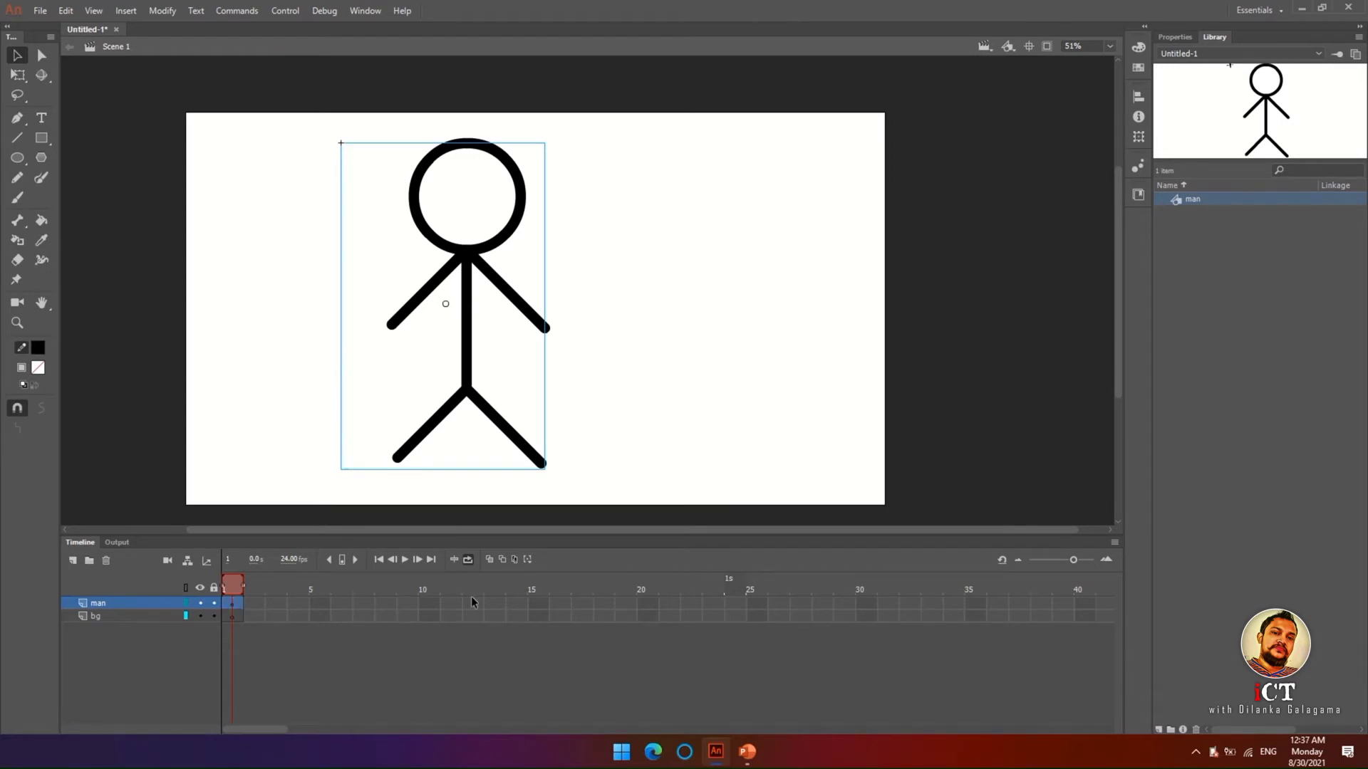
pyautogui.press('F5')
pyautogui.press('F5')
pyautogui.press('F5')
pyautogui.press('F5')
pyautogui.press('F5')
pyautogui.press('F5')
pyautogui.press('F5')
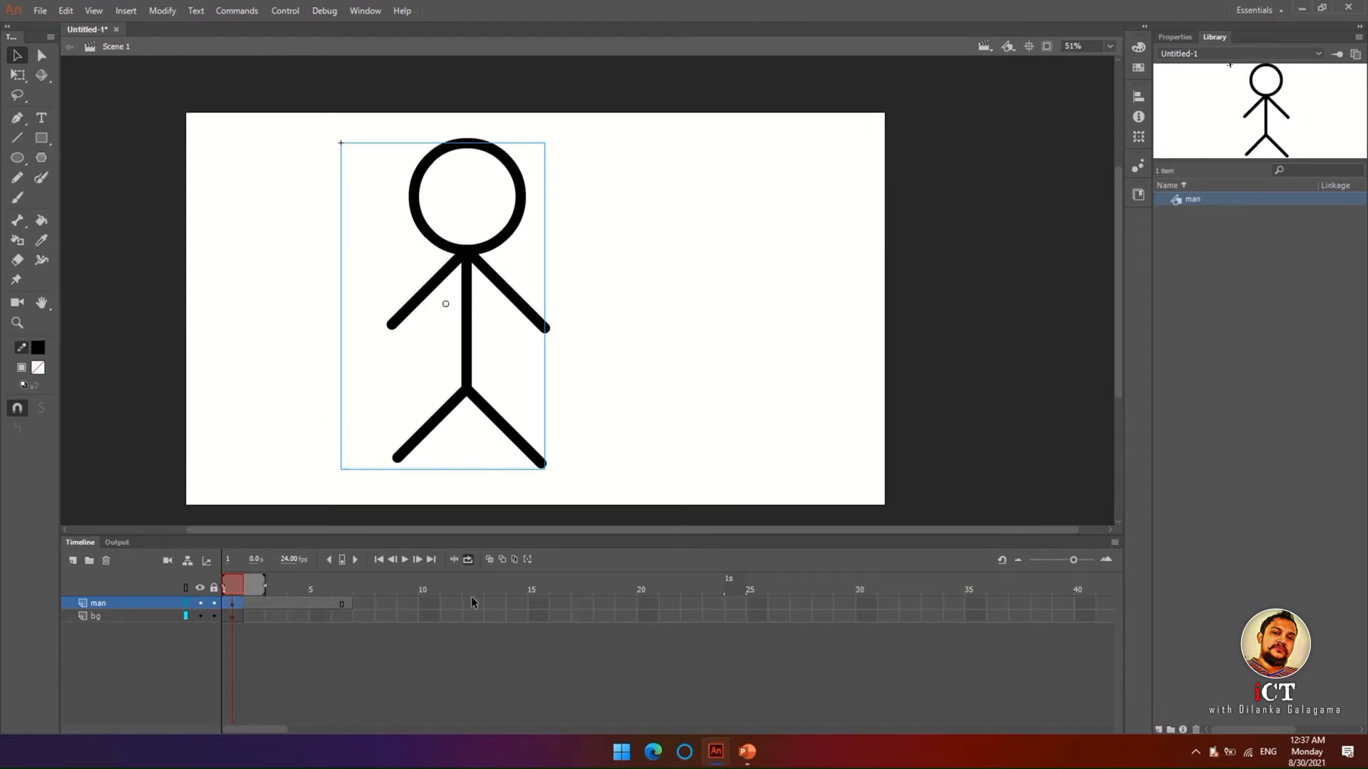
pyautogui.press('F5')
pyautogui.press('F5')
pyautogui.press('F5')
pyautogui.press('F5')
pyautogui.press('F5')
pyautogui.press('F5')
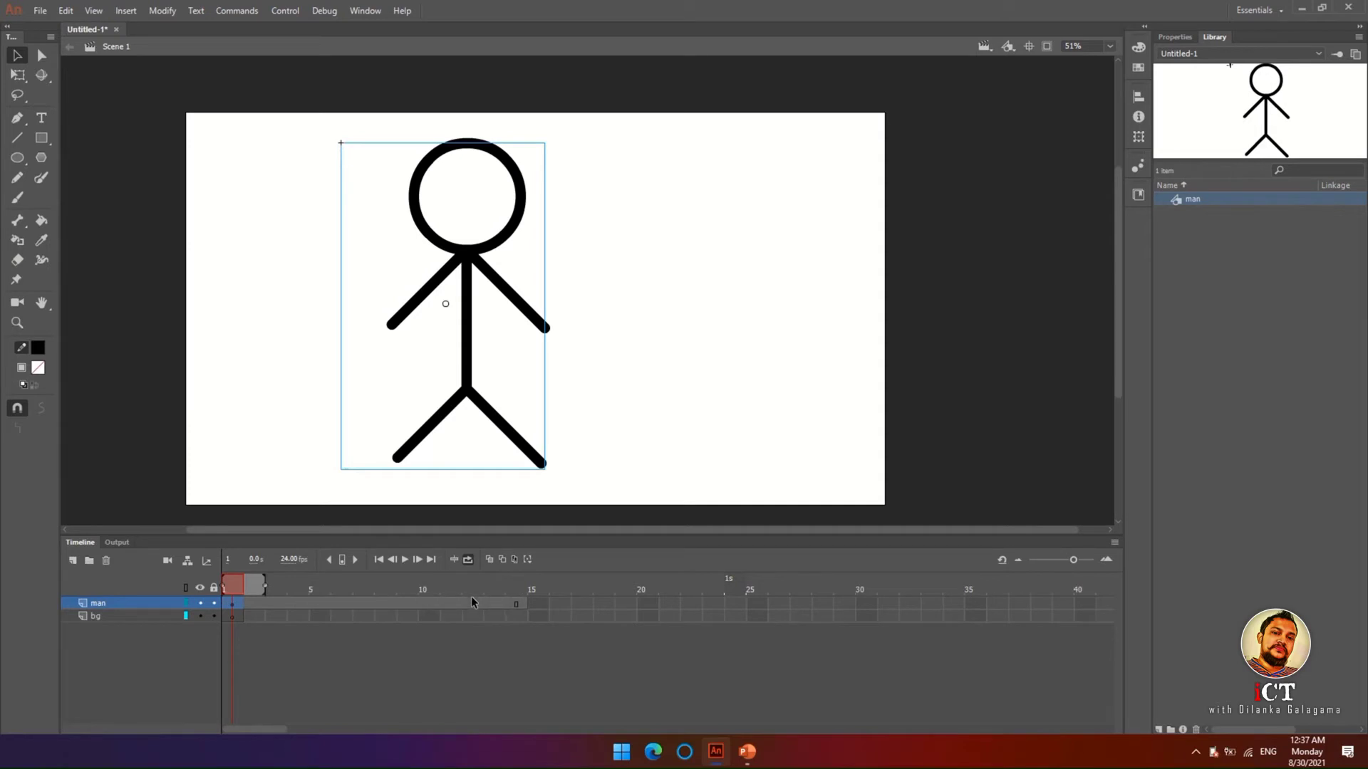
pyautogui.hotkey('shift', 'F5')
pyautogui.hotkey('shift', 'F5')
# - Extend the loop range to frame 11 and play the scene's timeline
pyautogui.press('.')
pyautogui.moveTo(262, 585); pyautogui.dragTo(453, 585)
pyautogui.press('Return')
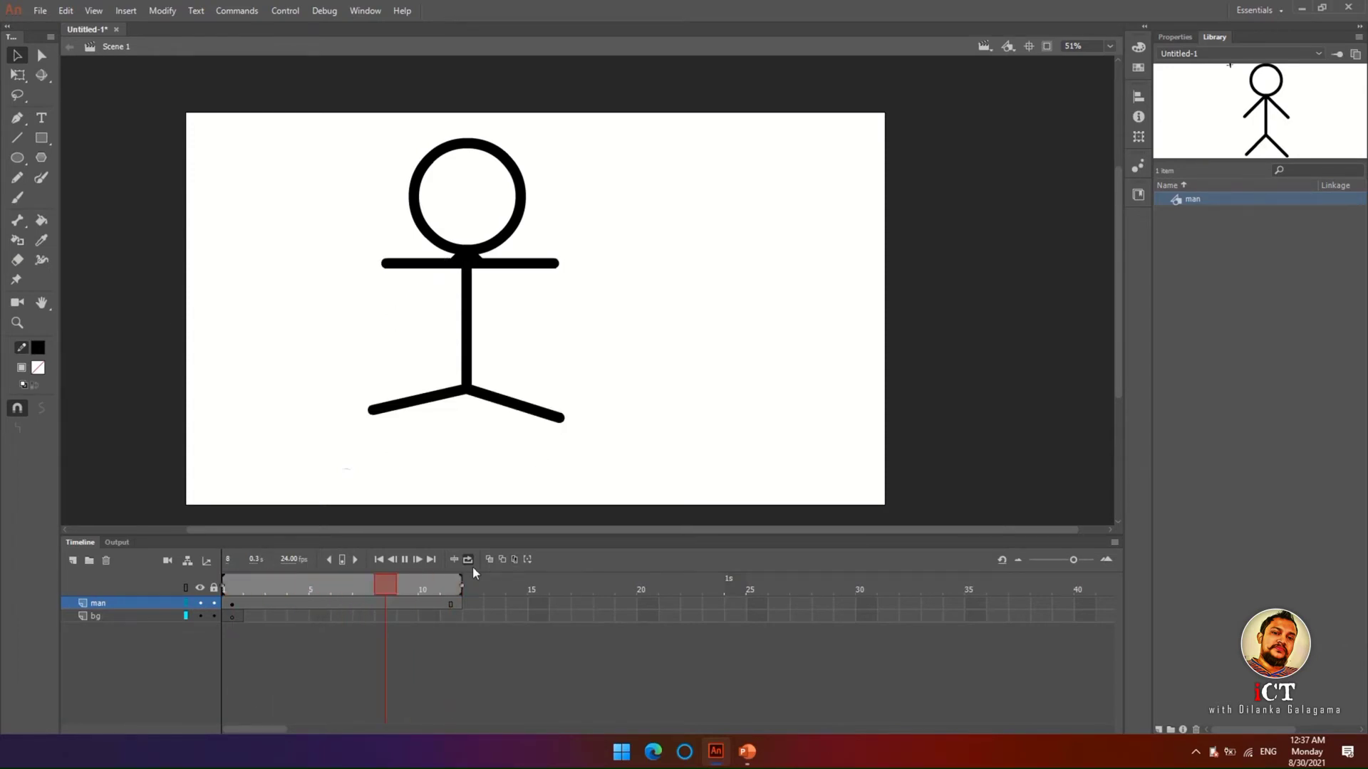
# - Try playback with the loop range shortened to frame 7, and restore the range to frame 11
pyautogui.moveTo(460, 584); pyautogui.dragTo(379, 581)
pyautogui.press('Return')
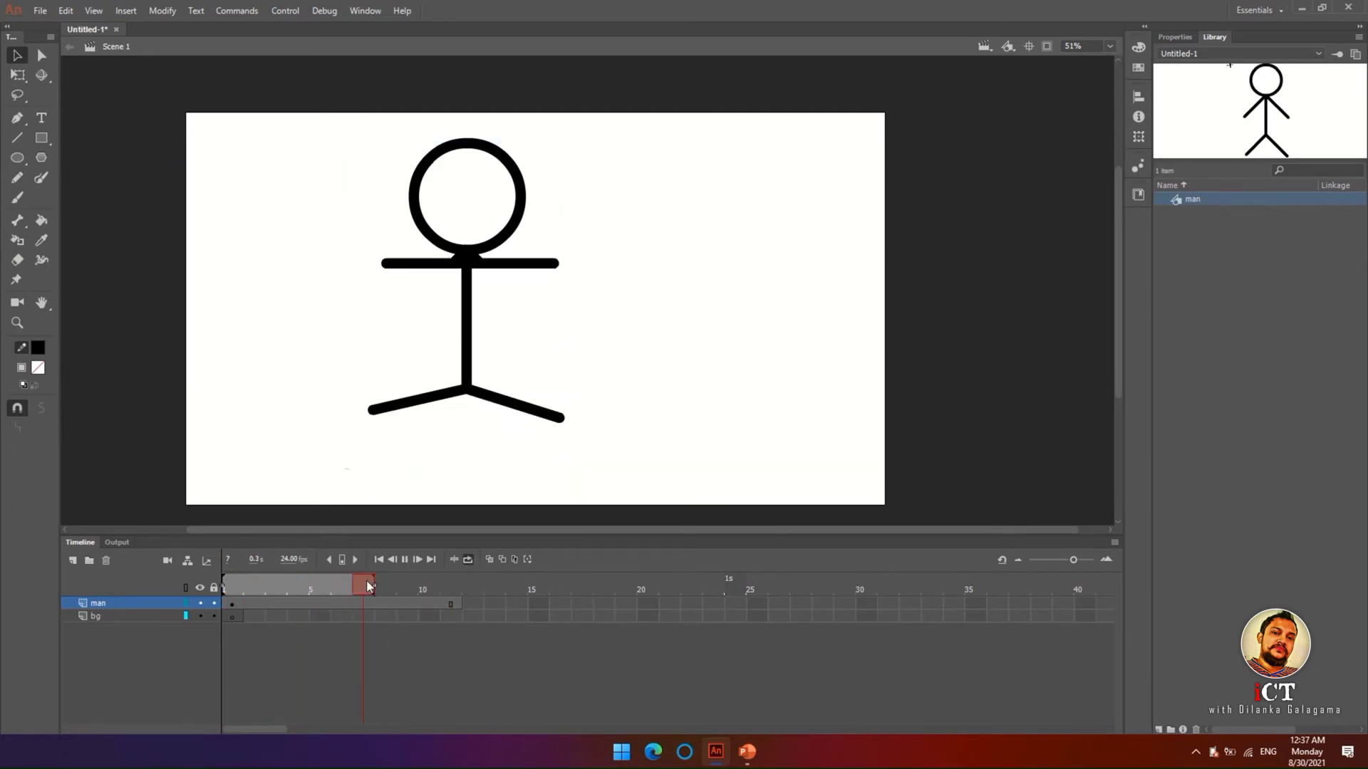
pyautogui.moveTo(374, 583); pyautogui.dragTo(461, 584)
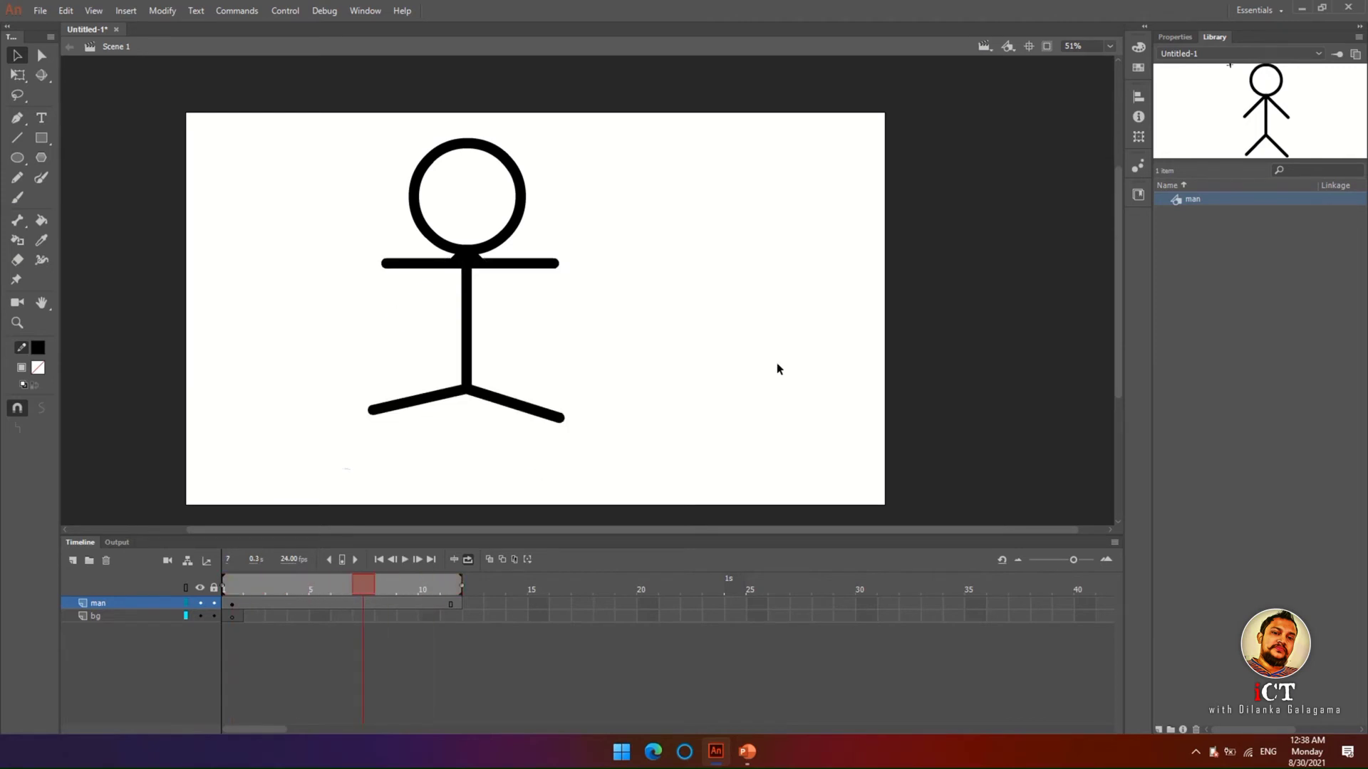
# - Move the man to the stage's left side, add a keyframe at frame 11 and move him to the right side there
pyautogui.moveTo(468, 268); pyautogui.dragTo(302, 270)
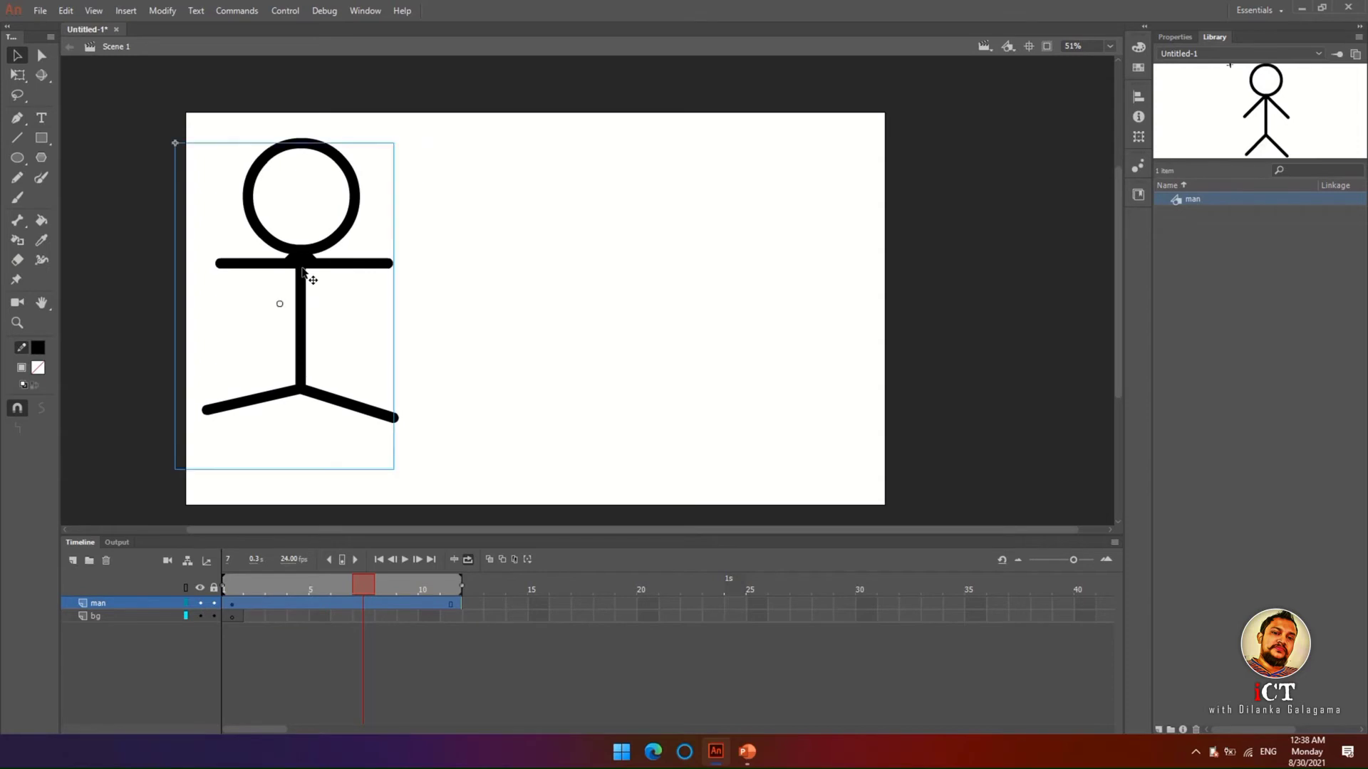
pyautogui.click(451, 604)
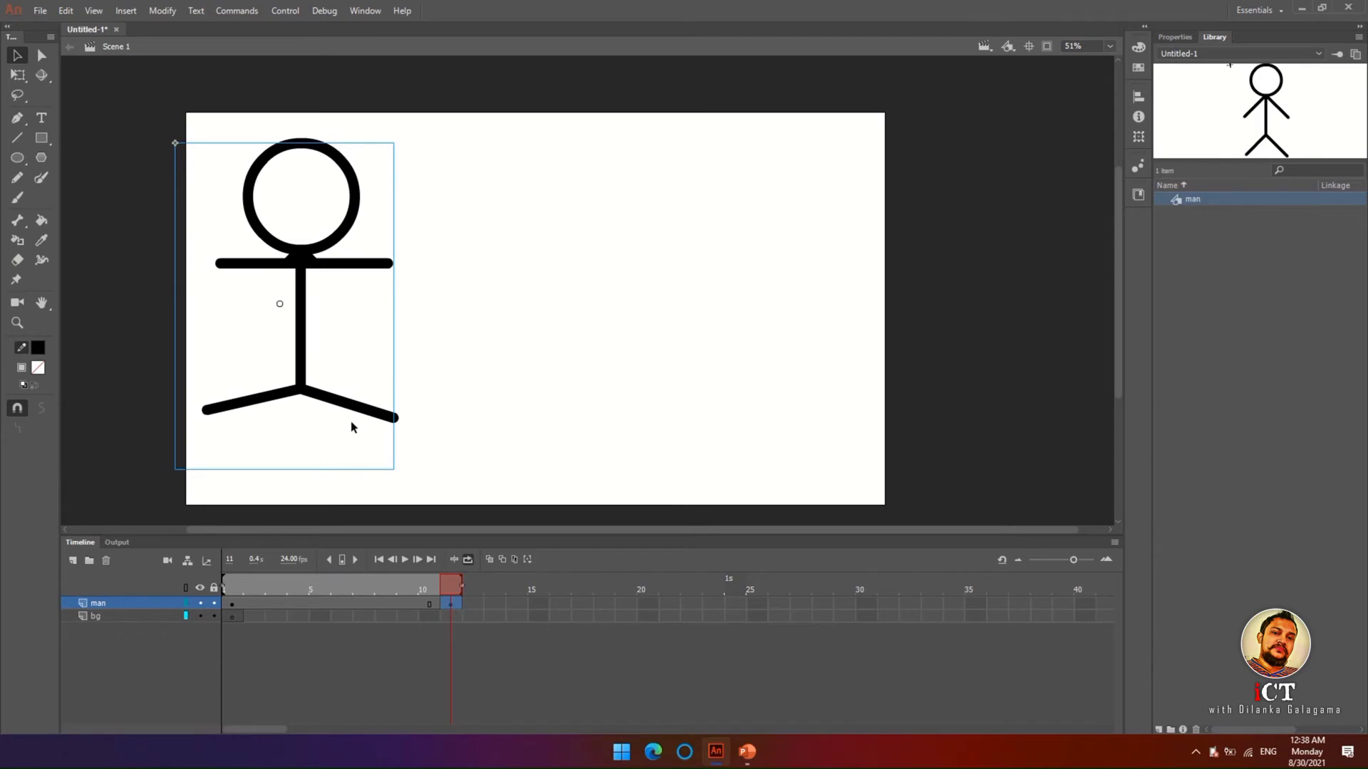
pyautogui.moveTo(305, 377); pyautogui.dragTo(756, 376)
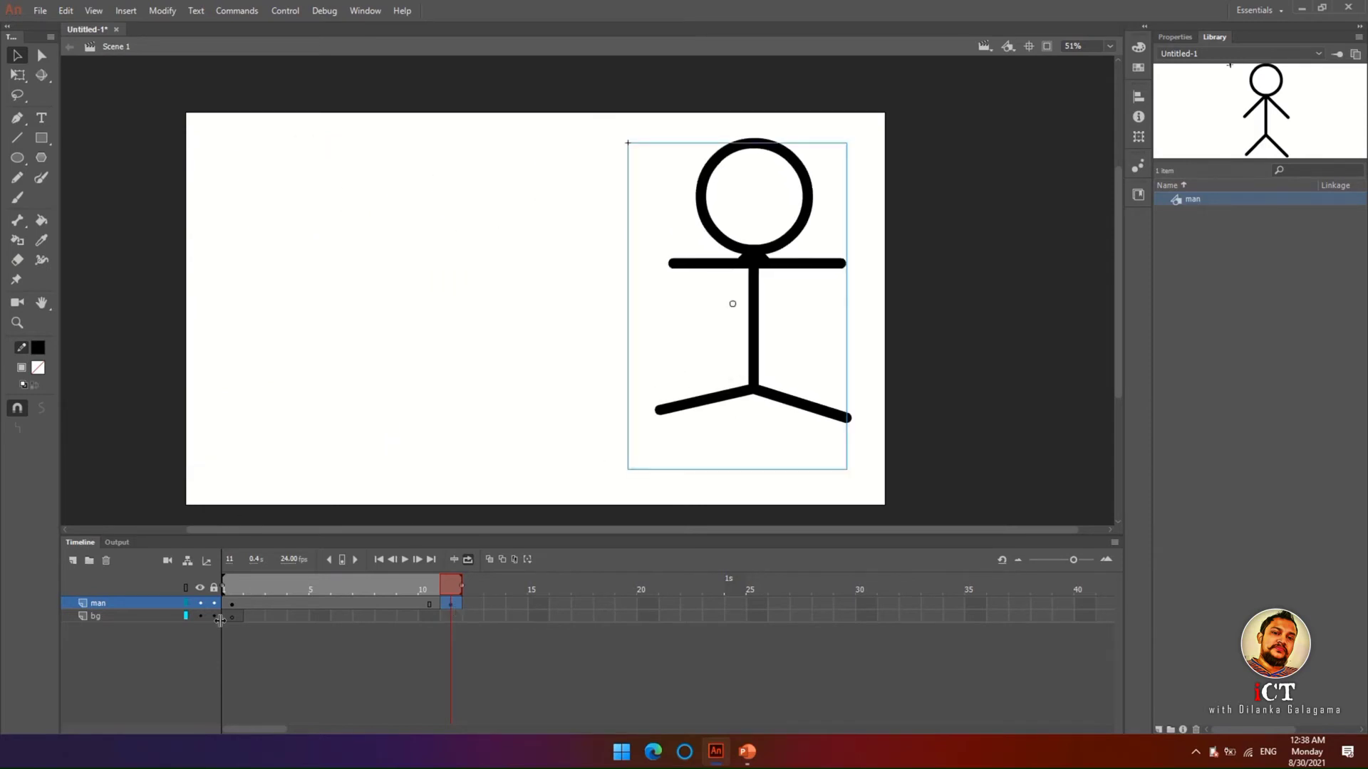
# - Create a classic tween on the man layer between frames 1 and 11 and play the animation
pyautogui.rightClick(344, 601)
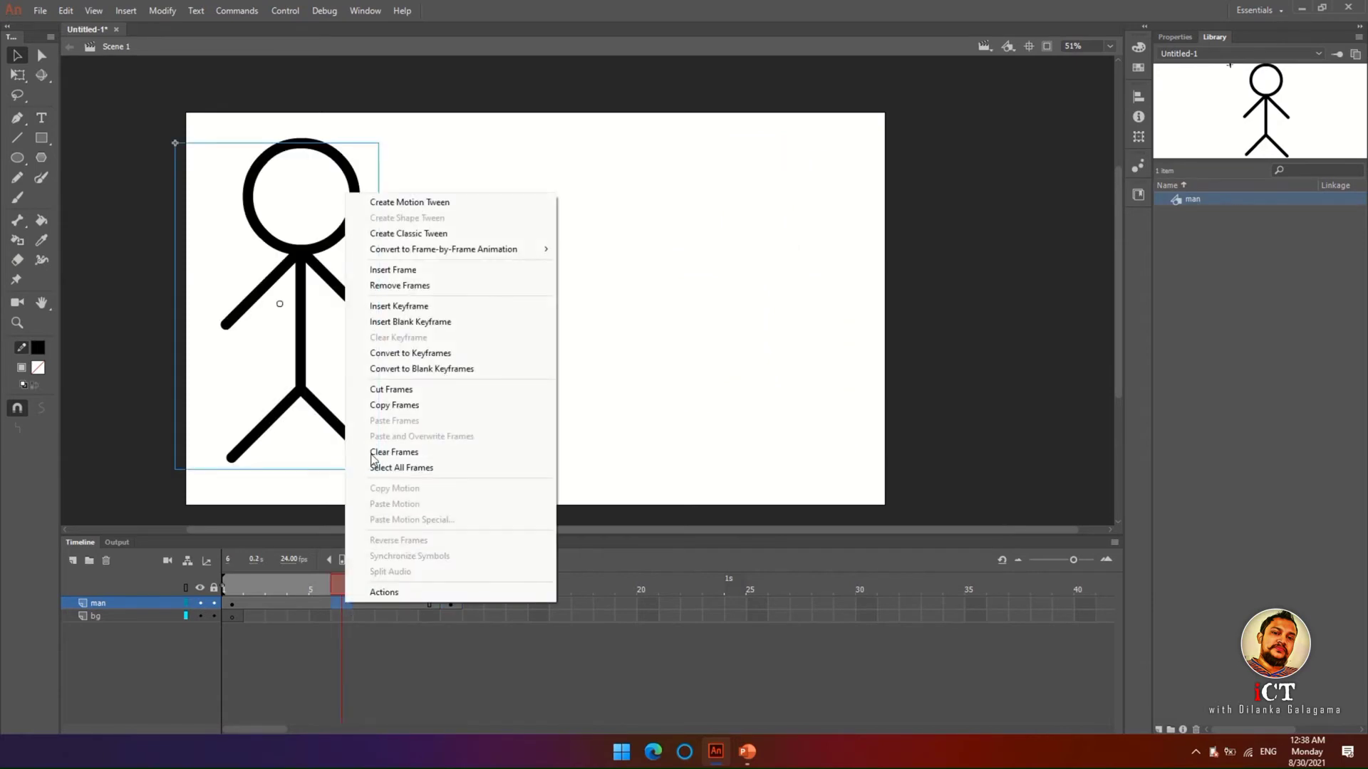
pyautogui.click(407, 235)
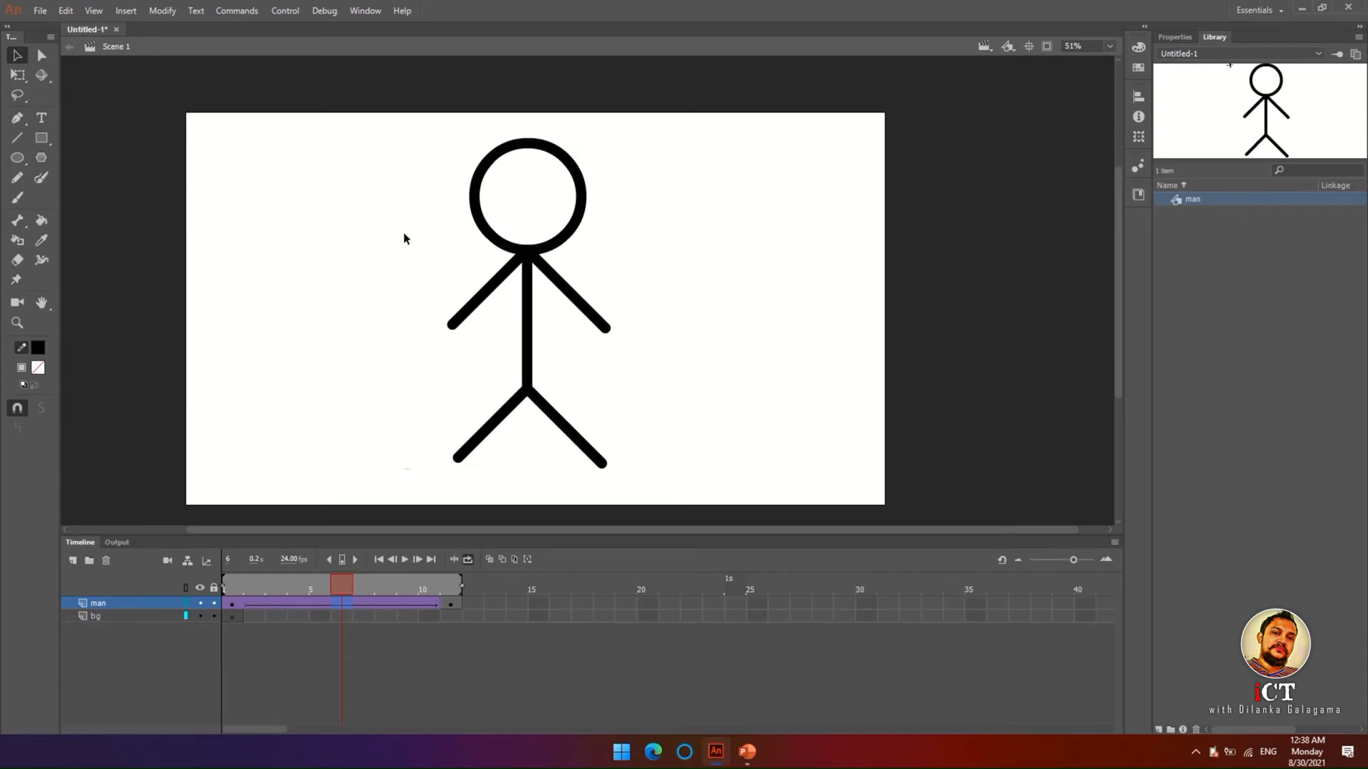
pyautogui.press('Return')
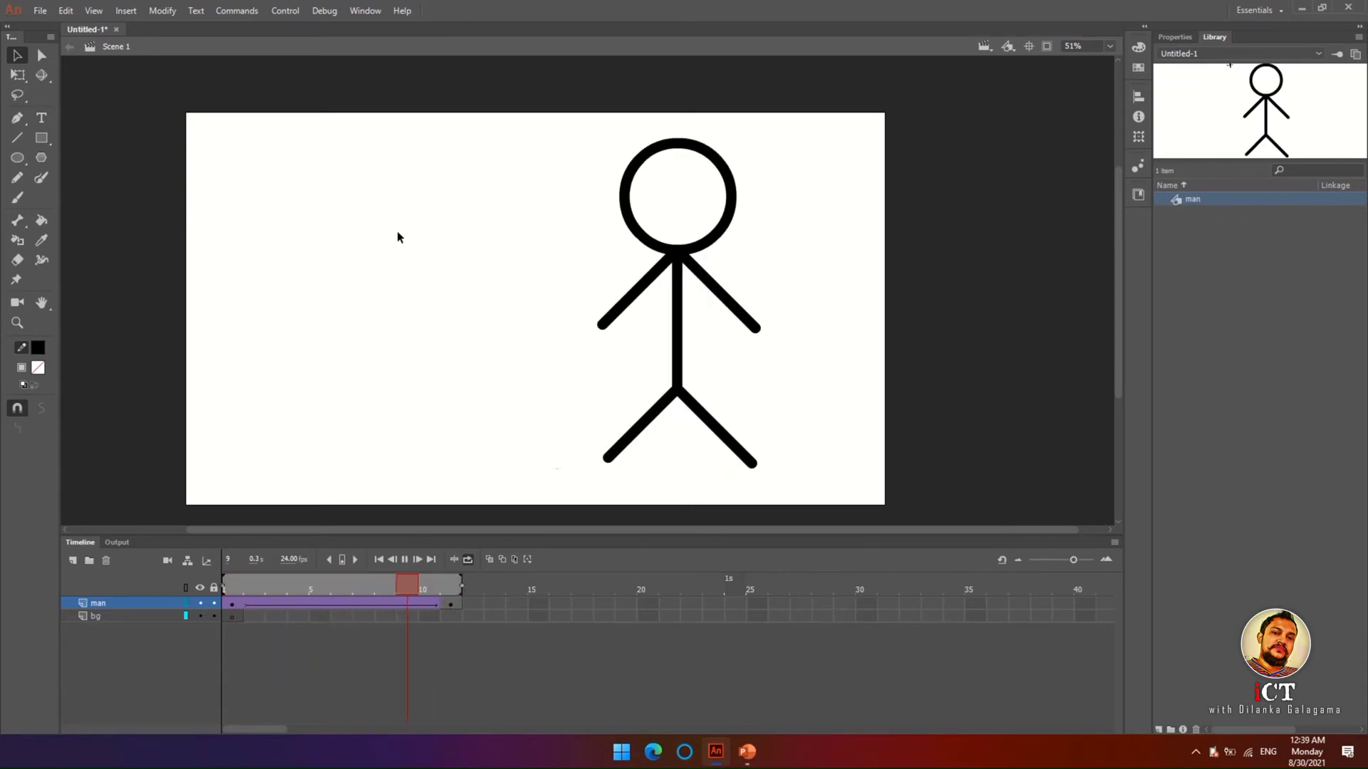
pyautogui.press('Return')
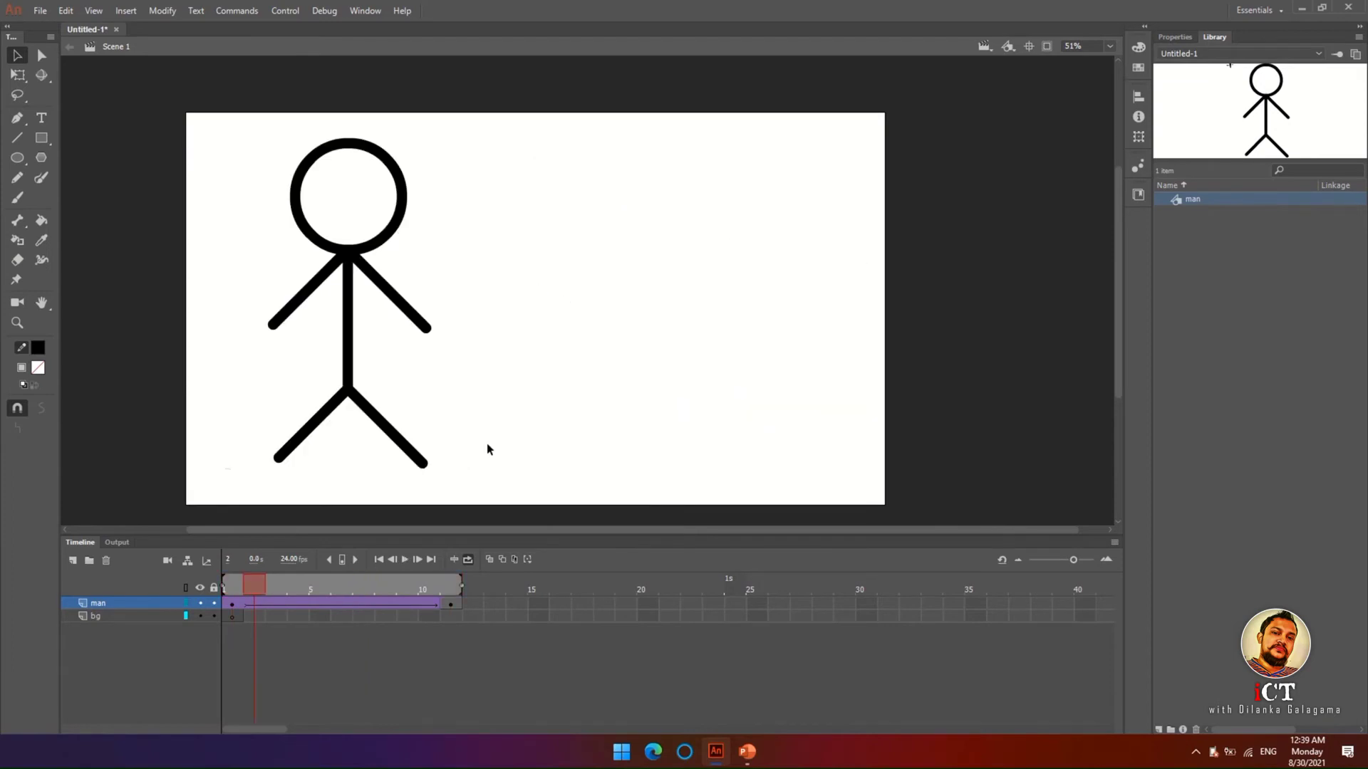
# - Extend the man layer to frame 24 and add a keyframe there with the man back at his frame 1 position
pyautogui.click(471, 606)
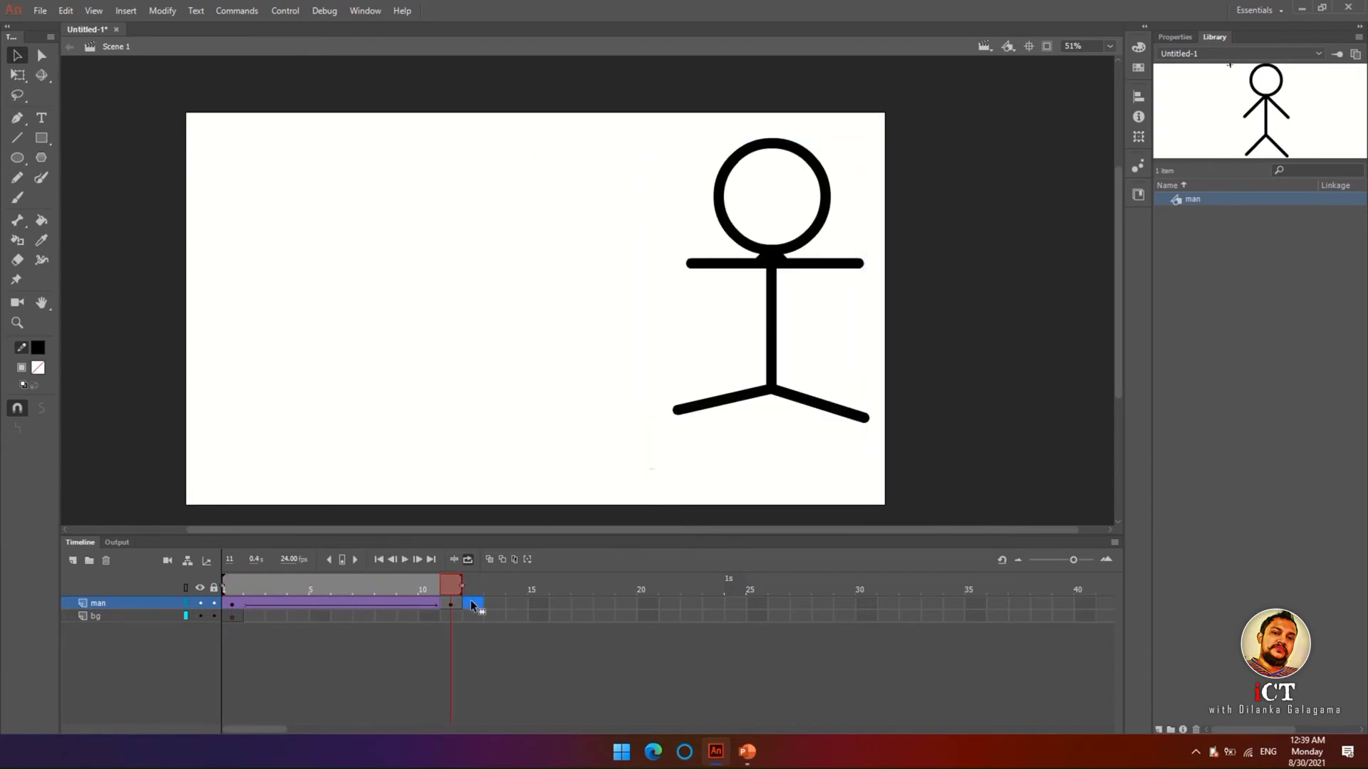
pyautogui.press('F6')
pyautogui.press('F5')
pyautogui.press('F5')
pyautogui.press('F5')
pyautogui.press('F5')
pyautogui.press('F5')
pyautogui.press('F5')
pyautogui.press('F5')
pyautogui.press('F5')
pyautogui.press('F5')
pyautogui.press('F5')
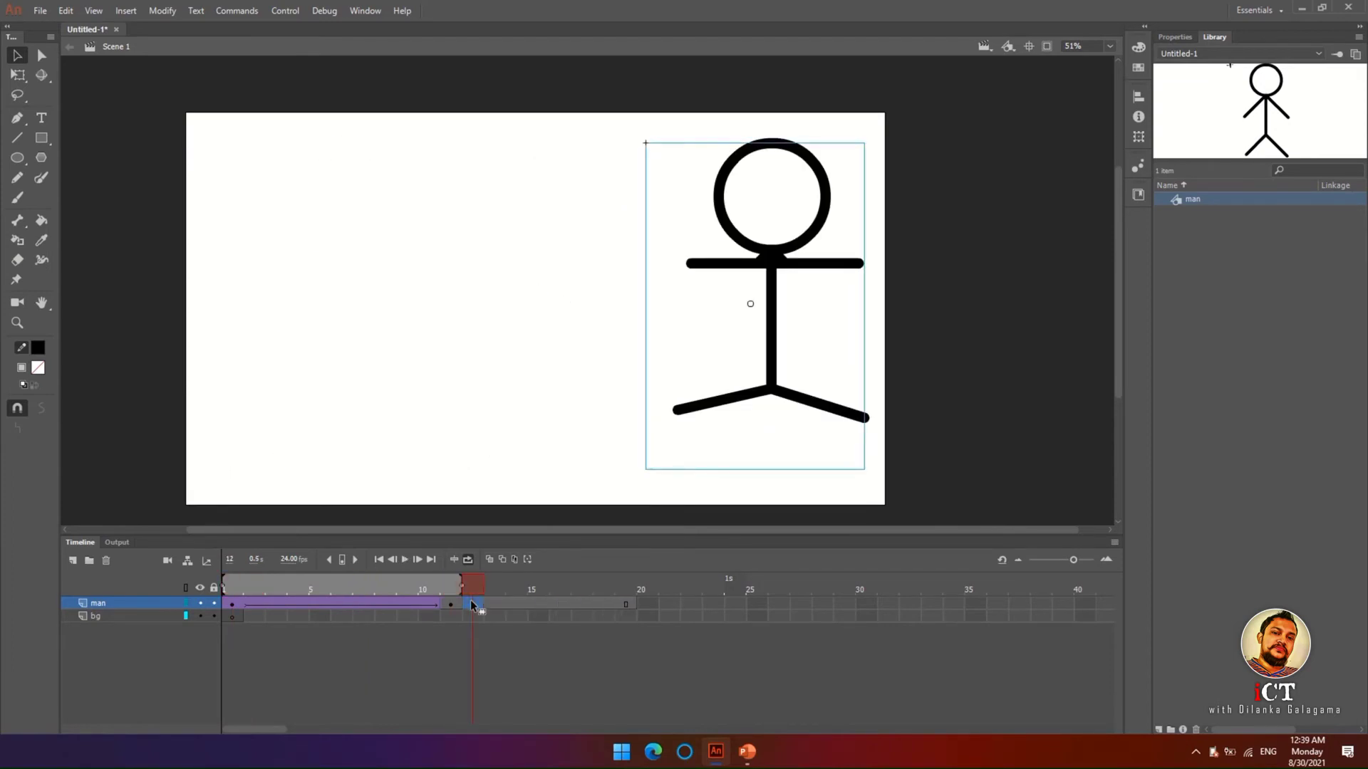
pyautogui.click(231, 606)
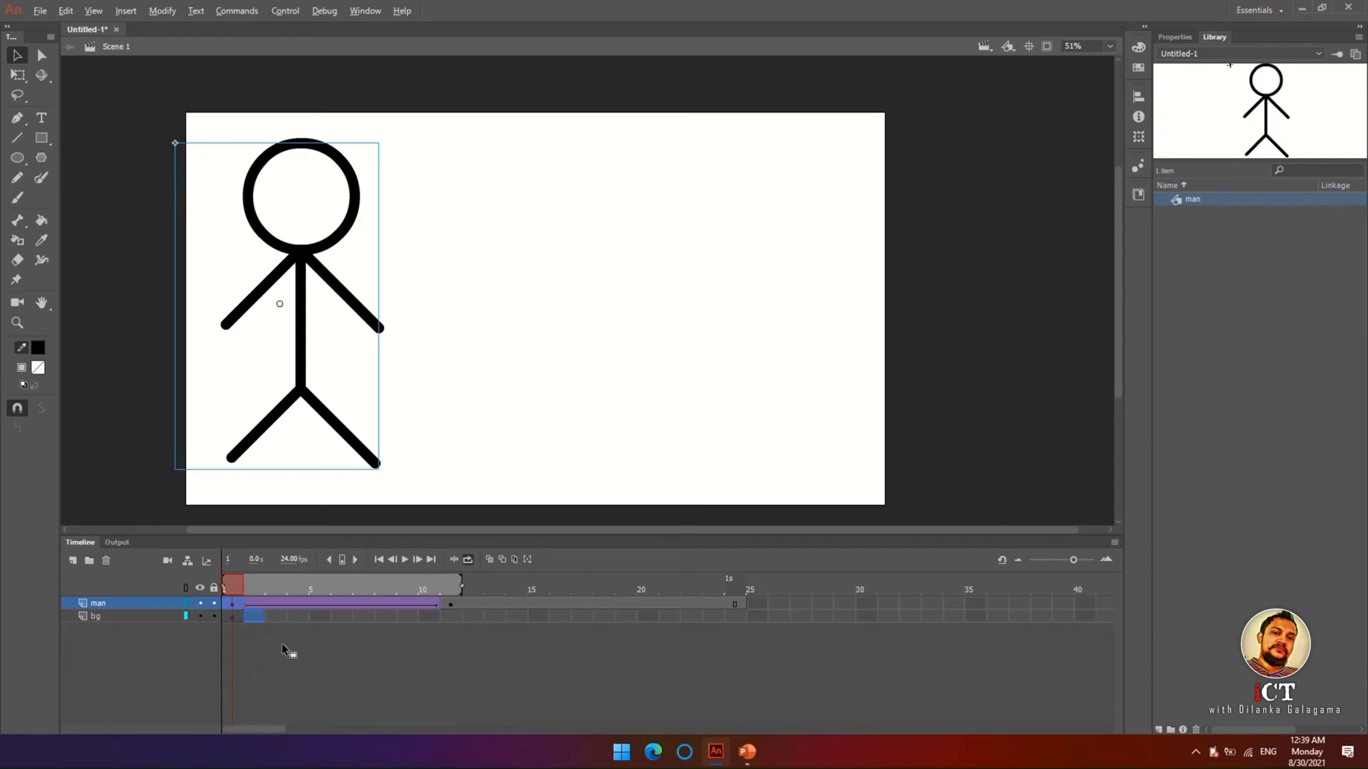
pyautogui.press('F6')
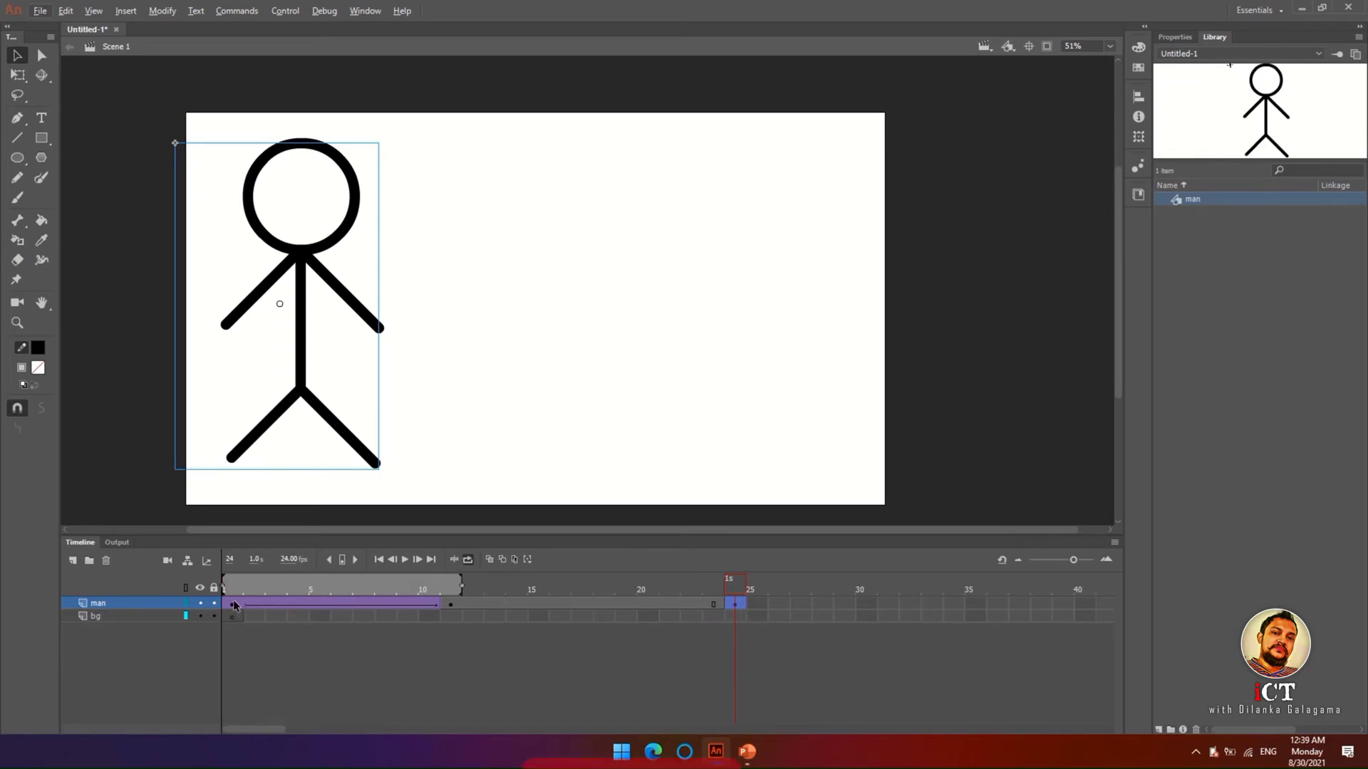
# - Create a classic tween on the man layer between frames 11 and 24 and play it
pyautogui.rightClick(594, 604)
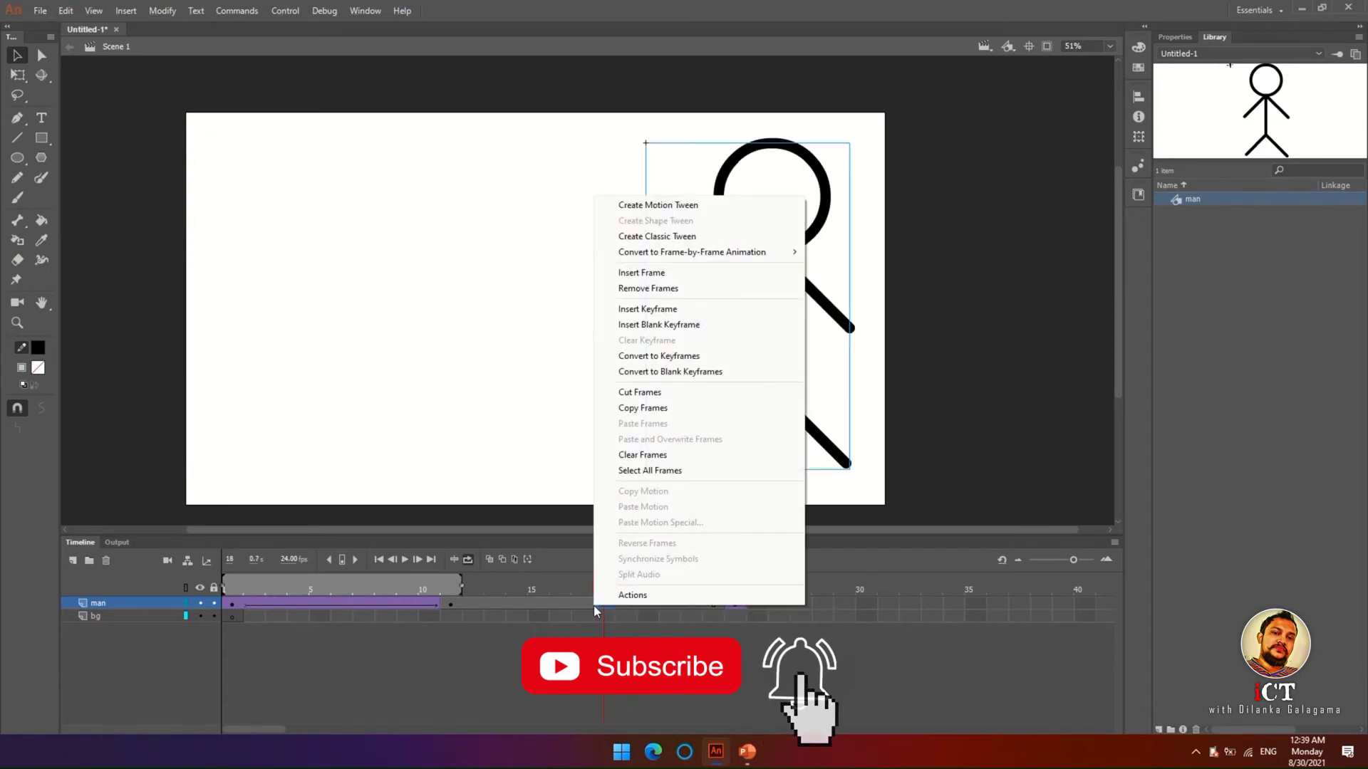
pyautogui.click(637, 237)
pyautogui.press('Return')
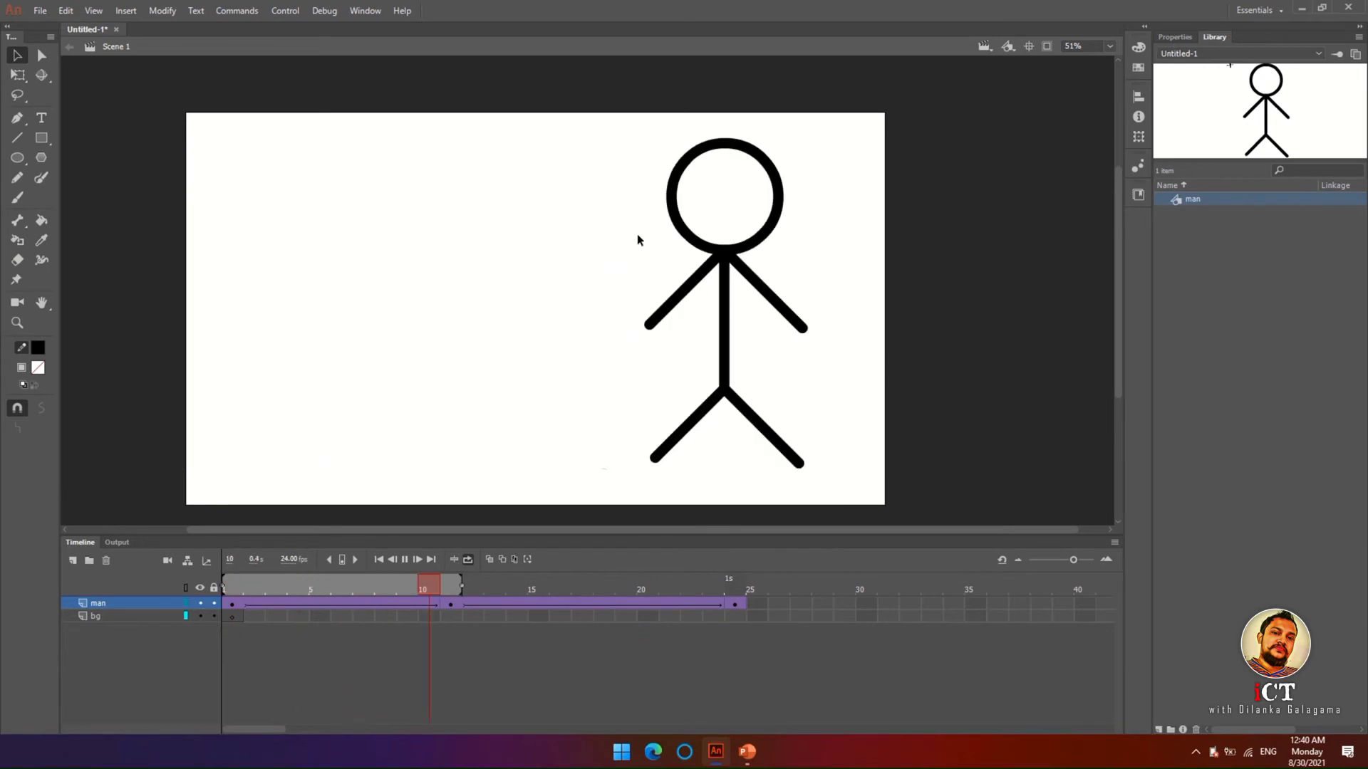
# - Extend the loop range to frame 24 and replay the whole walk animation
pyautogui.press('Return')
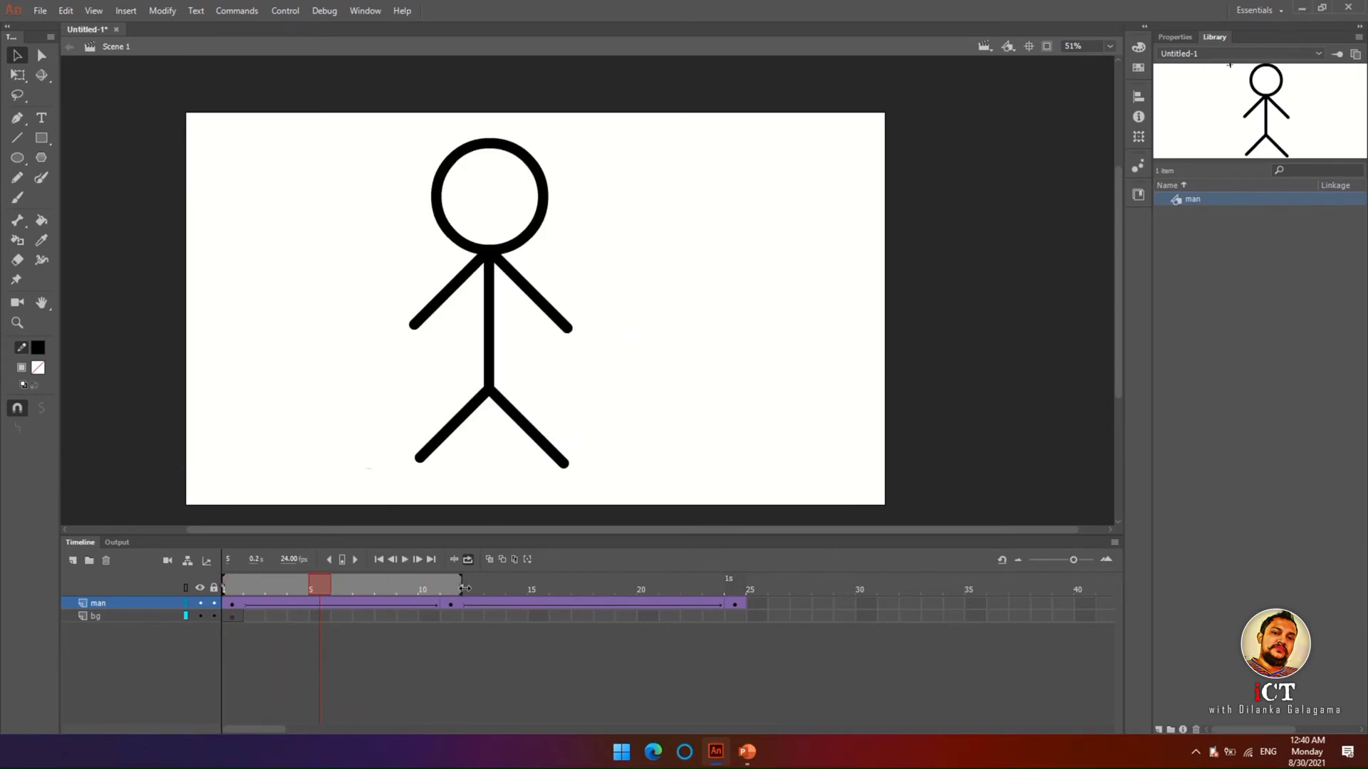
pyautogui.moveTo(464, 587); pyautogui.dragTo(712, 590)
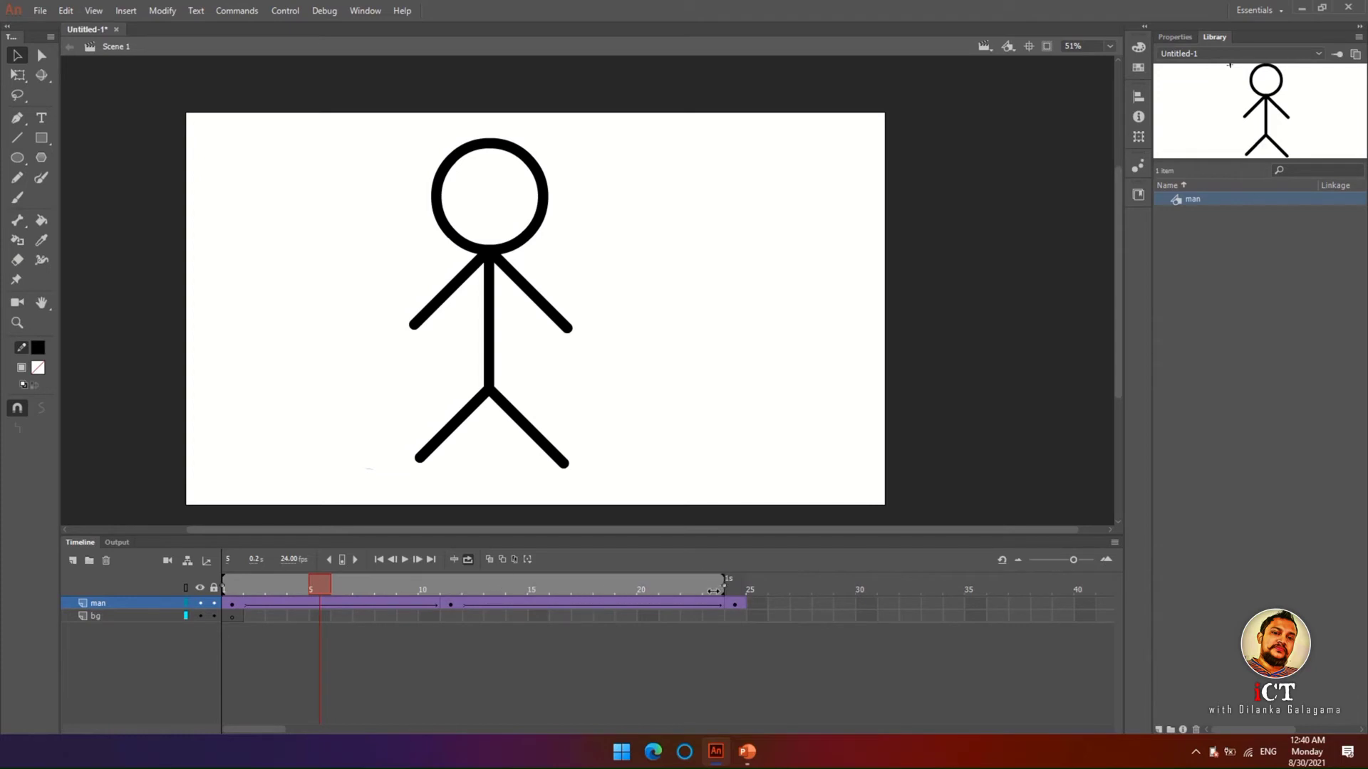
pyautogui.press('Return')
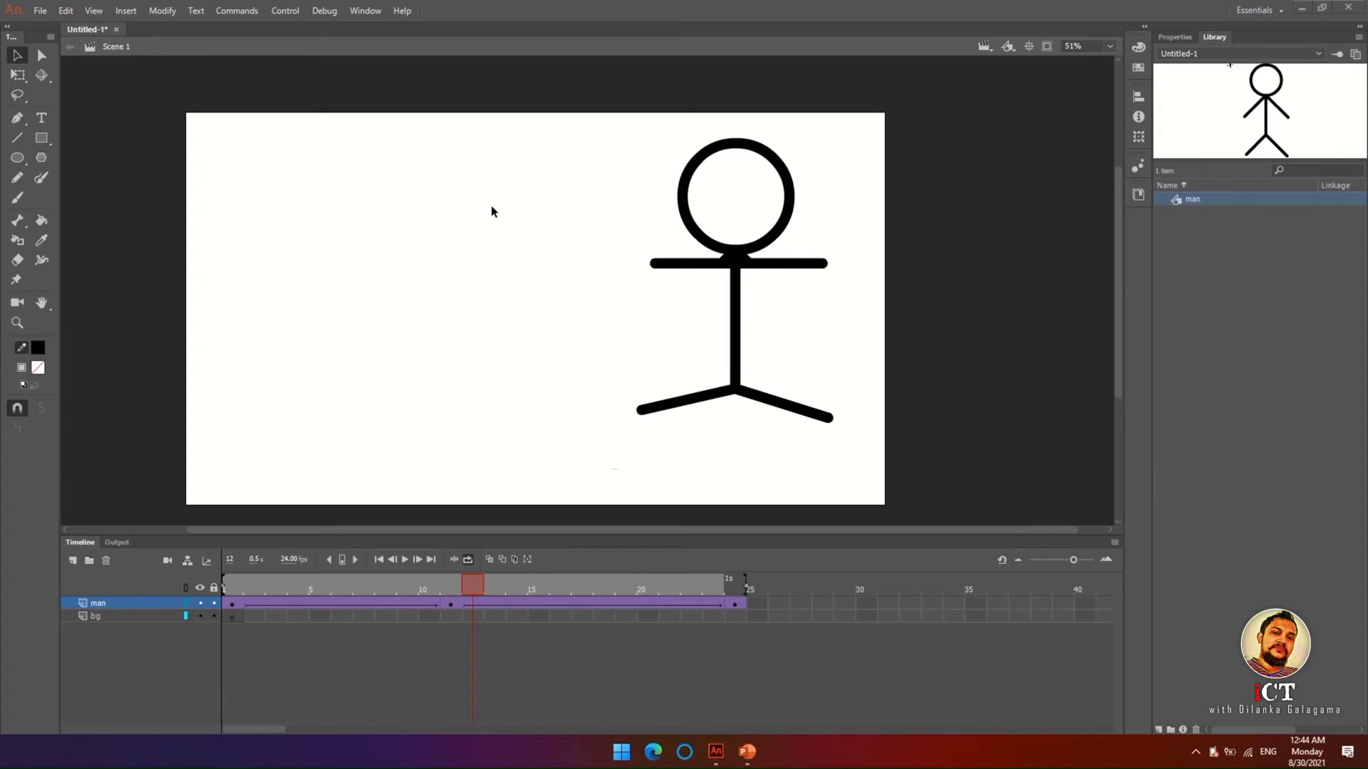
# - Hide the man layer and add a new layer above it
pyautogui.click(200, 603)
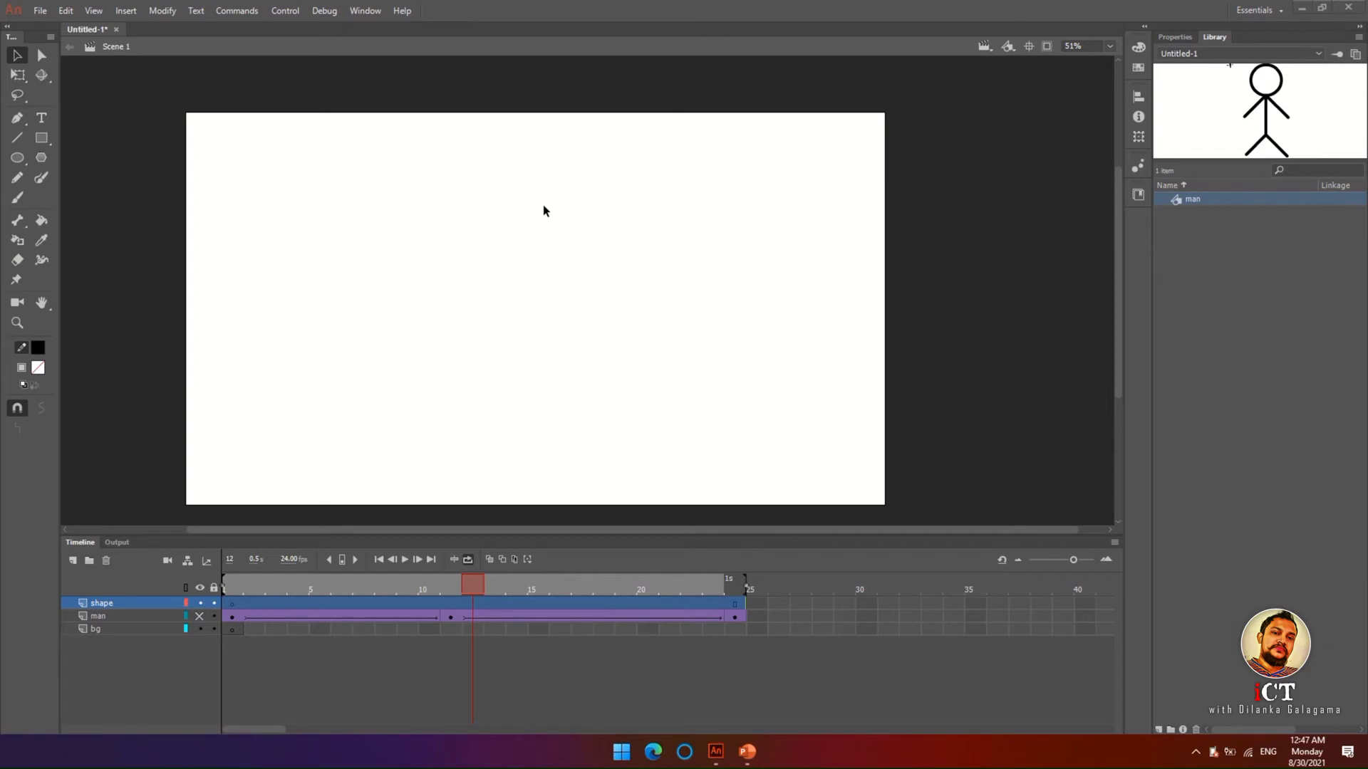
pyautogui.hotkey('ctrl', 'z')
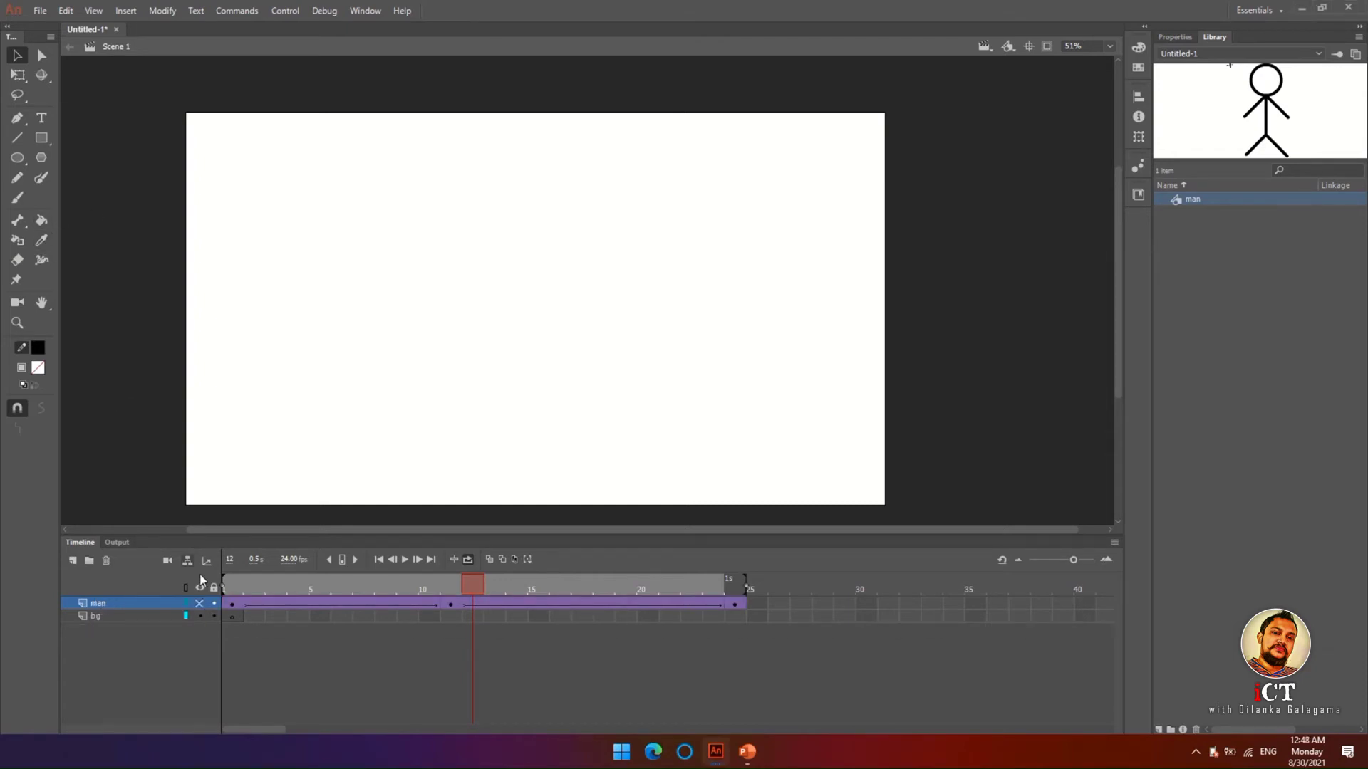
pyautogui.click(72, 560)
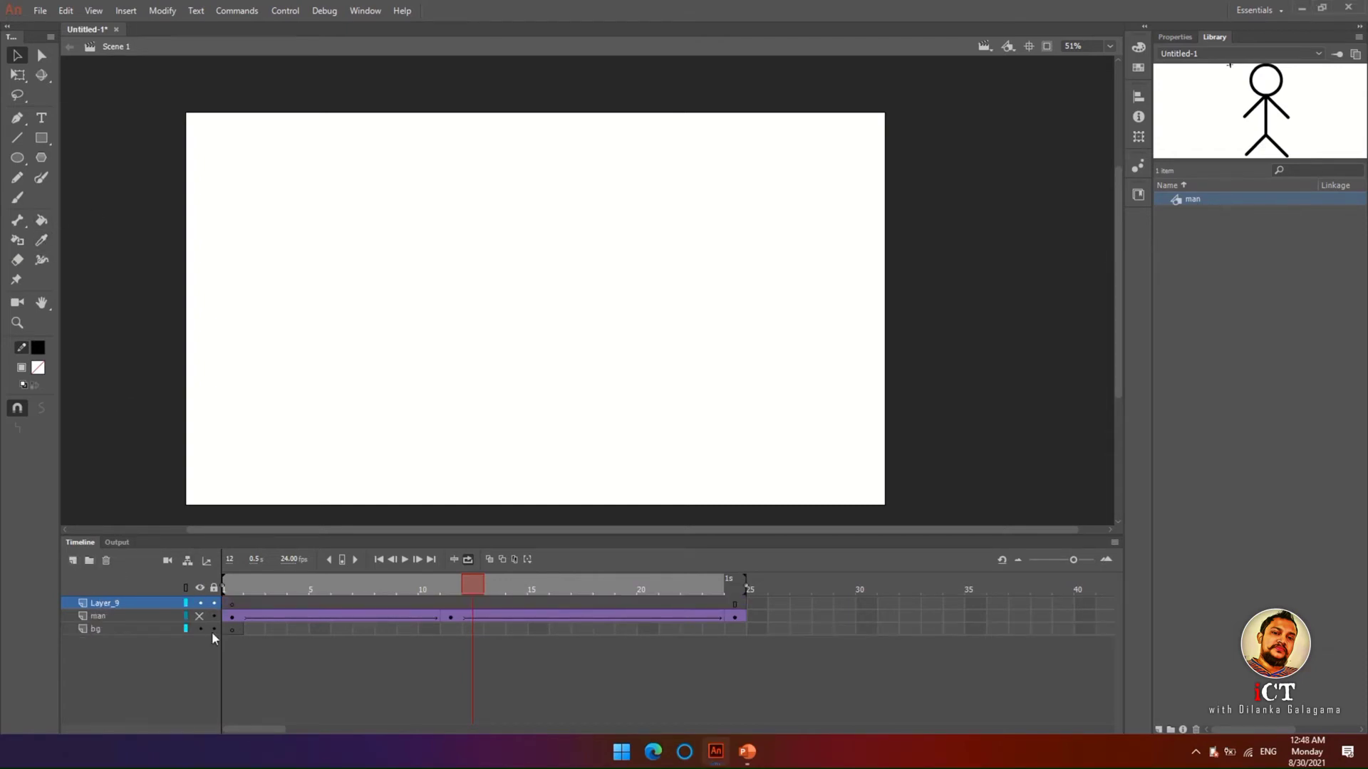
# - Draw an unfilled circle with a thick black outline on the new layer's frame 1, on the stage's left side
pyautogui.click(233, 607)
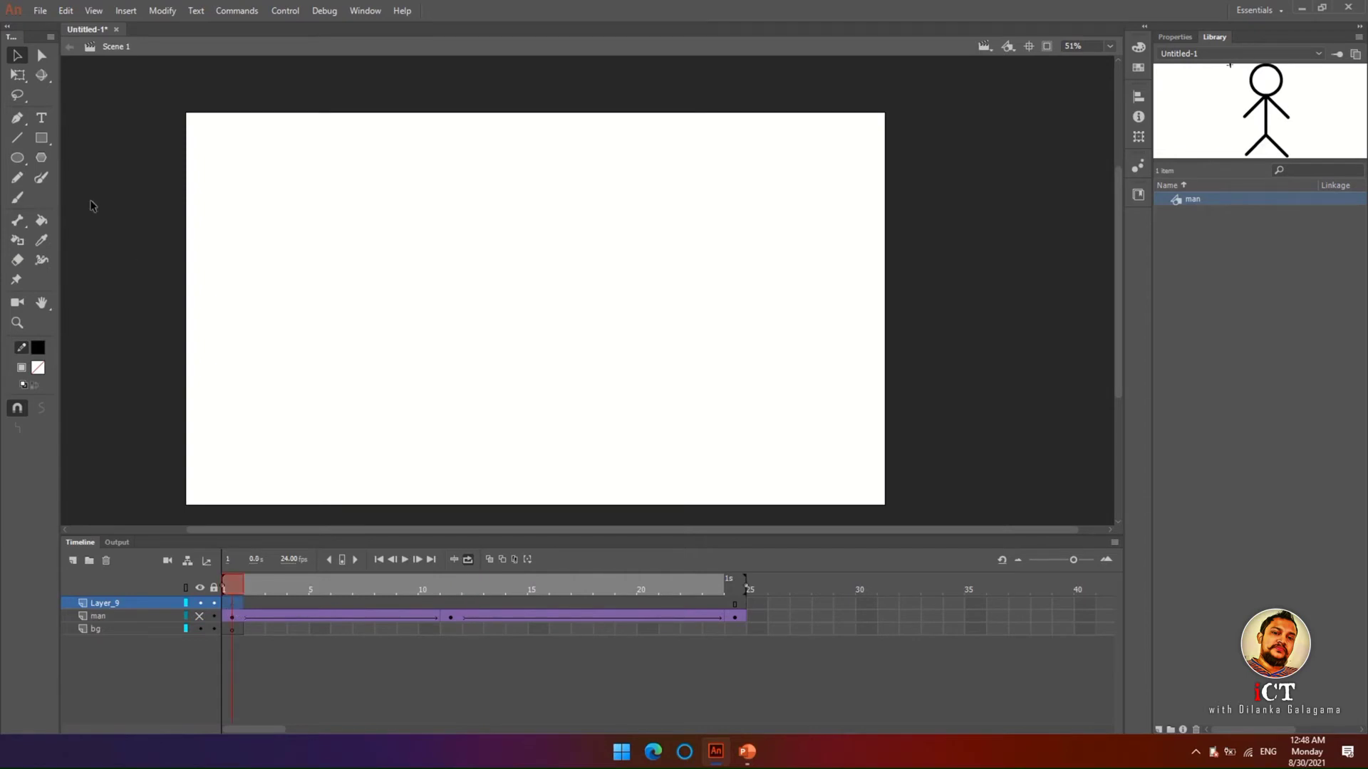
pyautogui.click(18, 157)
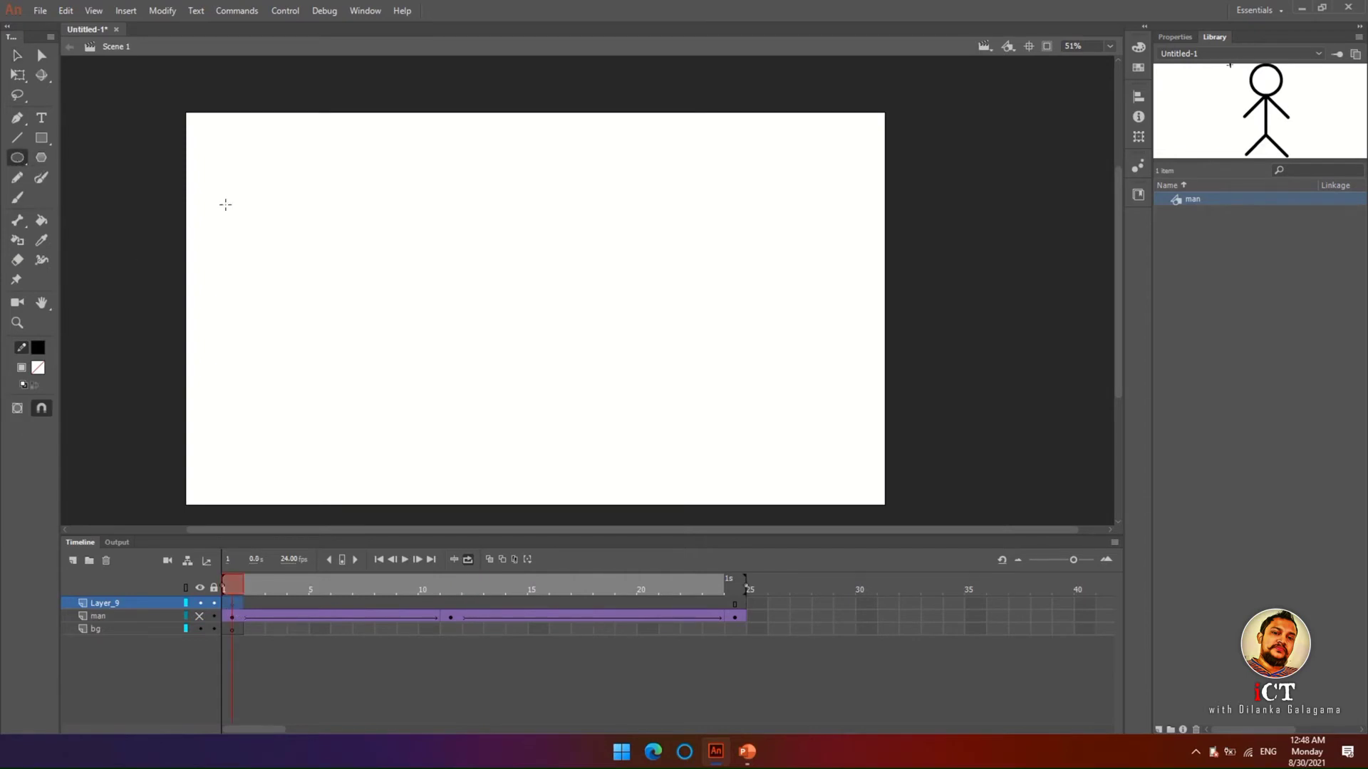
pyautogui.moveTo(224, 201); pyautogui.dragTo(329, 339)
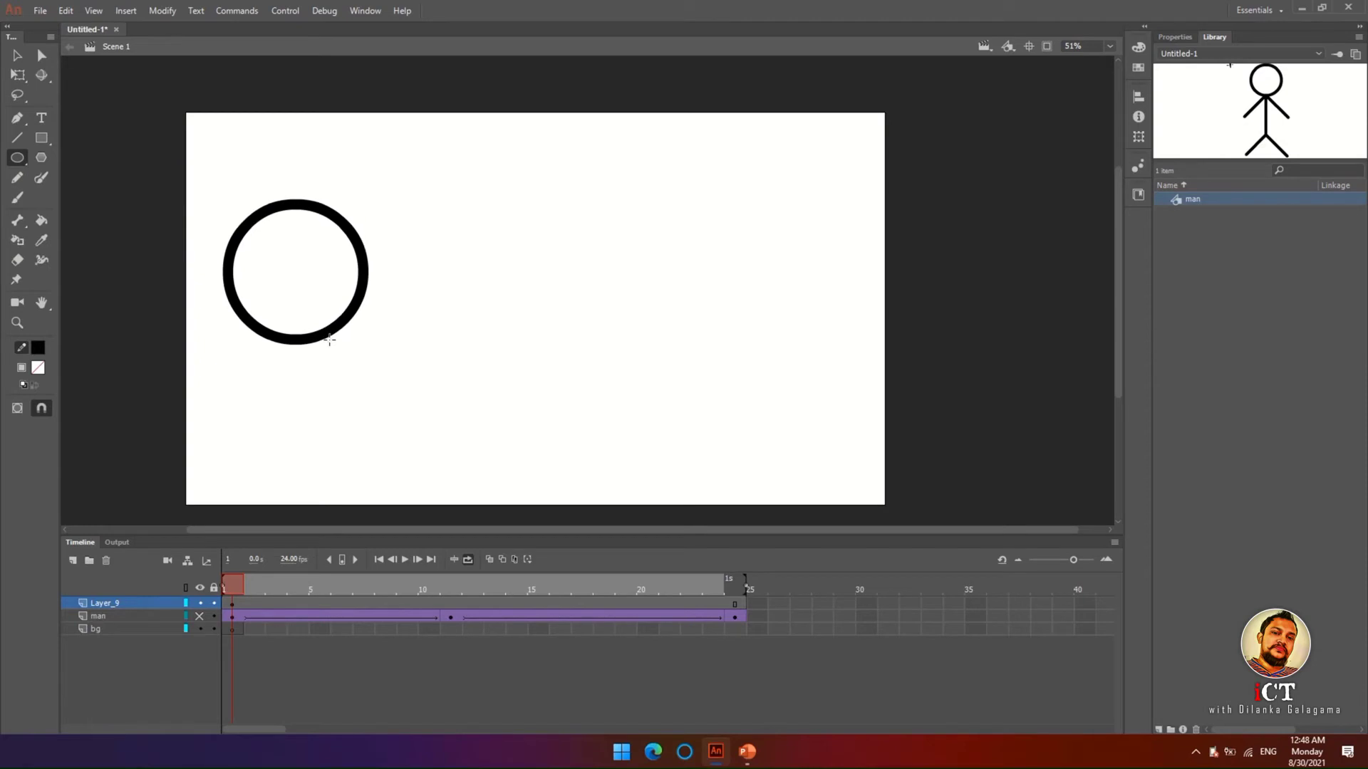
# - Add a keyframe at frame 24 of the circle's layer and draw an unfilled black square on the stage's right side
pyautogui.click(736, 604)
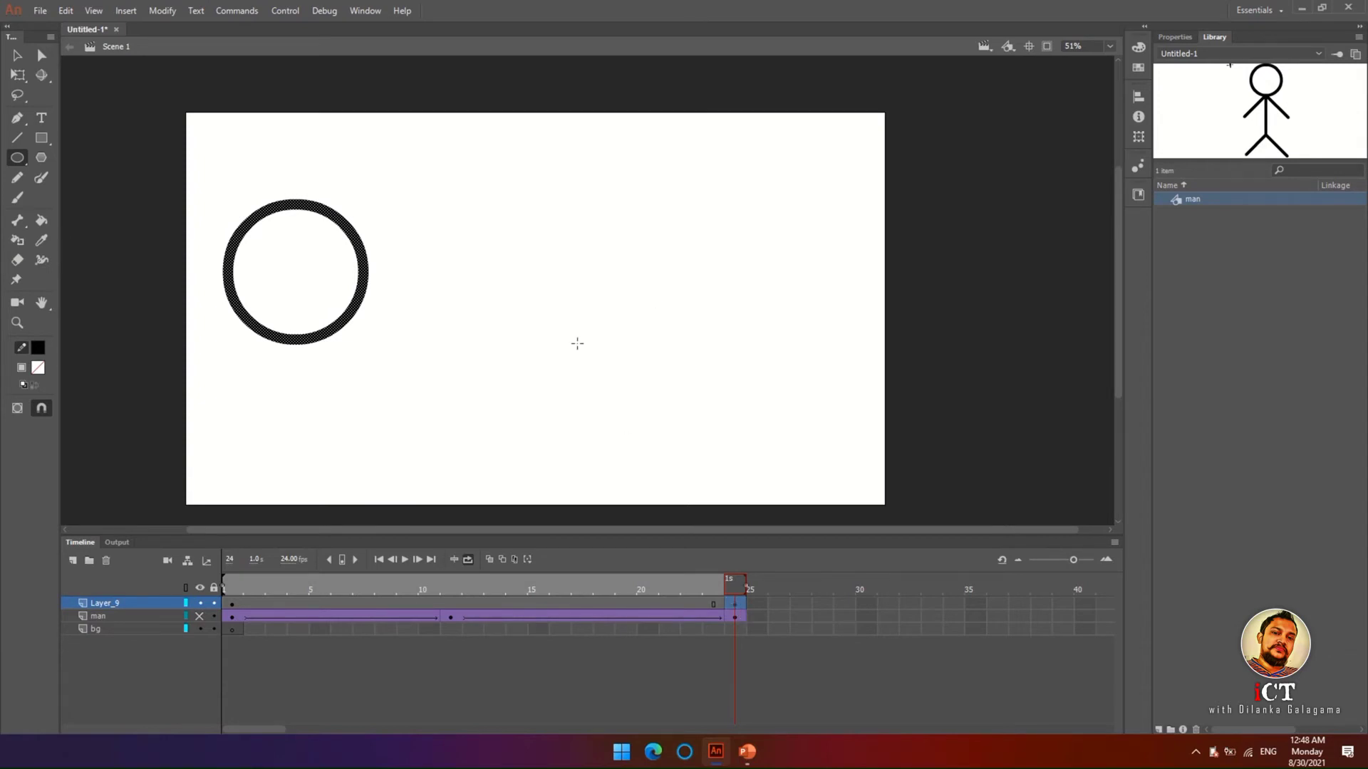
pyautogui.click(40, 139)
pyautogui.moveTo(656, 217); pyautogui.dragTo(782, 311)
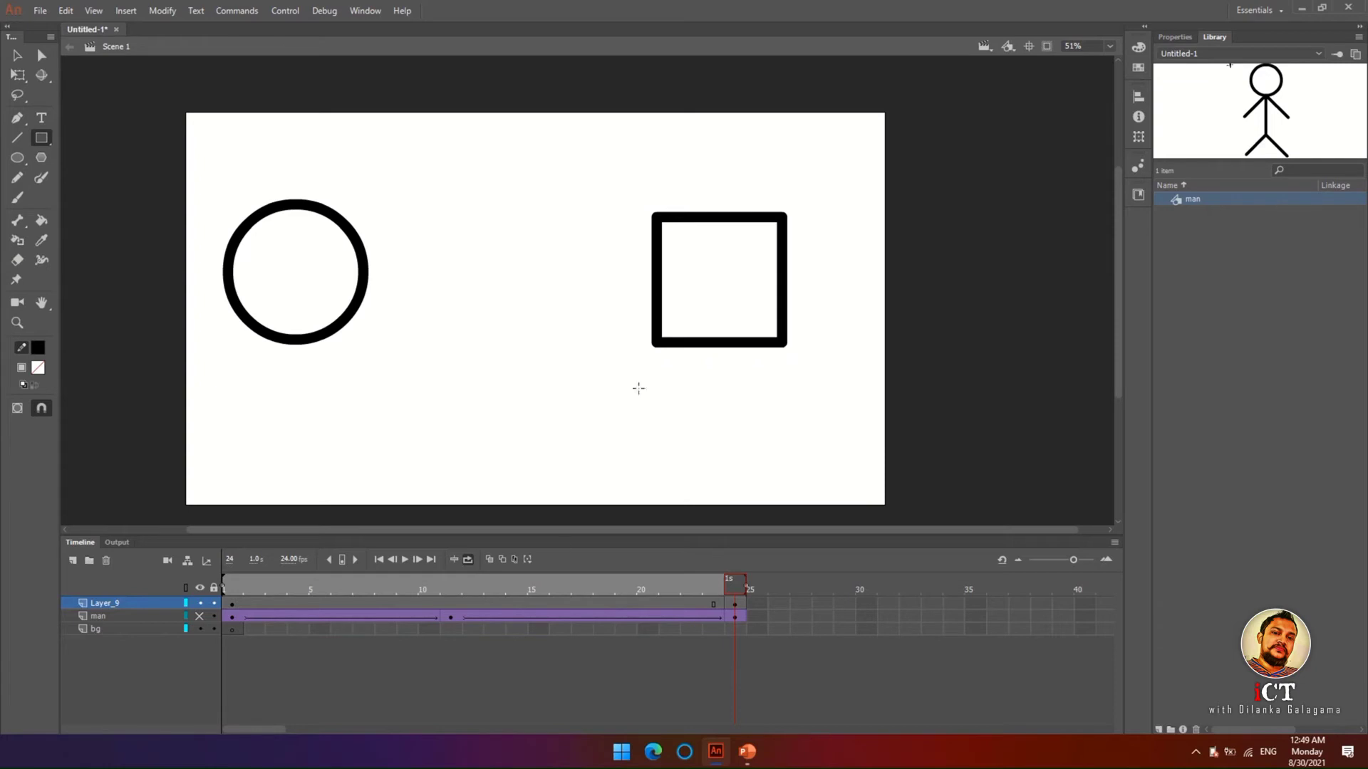
# - Delete the circle from frame 24 and compare the layer's first and last keyframes
pyautogui.hotkey('ctrl', 'a')
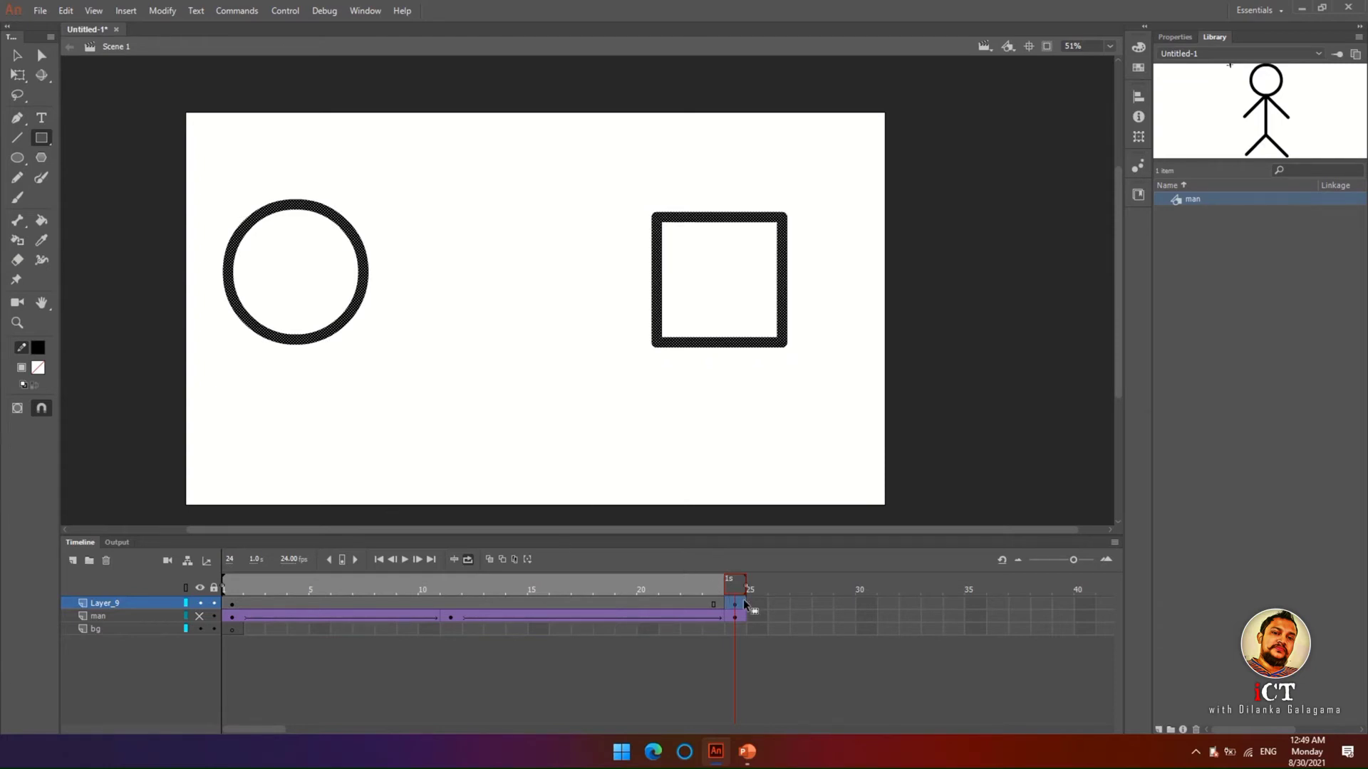
pyautogui.click(17, 55)
pyautogui.moveTo(196, 162); pyautogui.dragTo(392, 387)
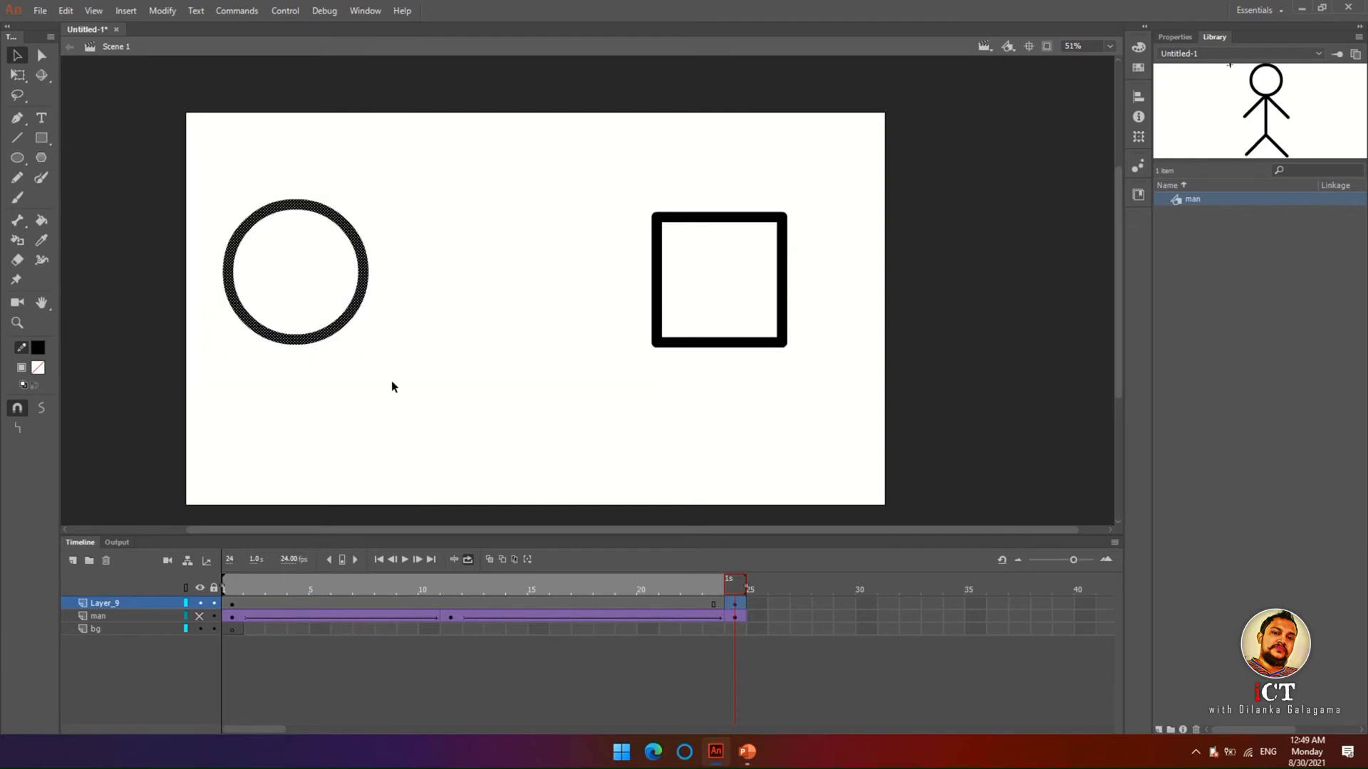
pyautogui.press('Delete')
pyautogui.click(231, 604)
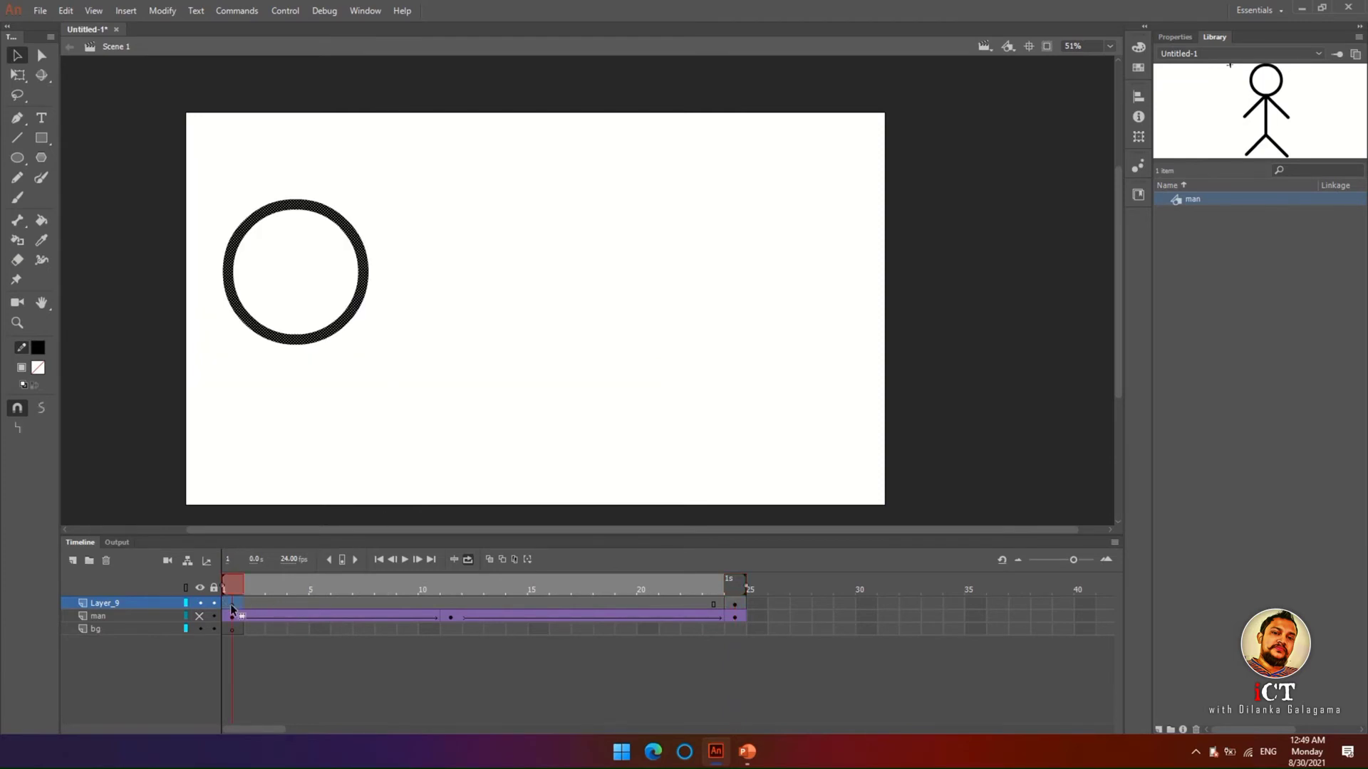
pyautogui.click(738, 607)
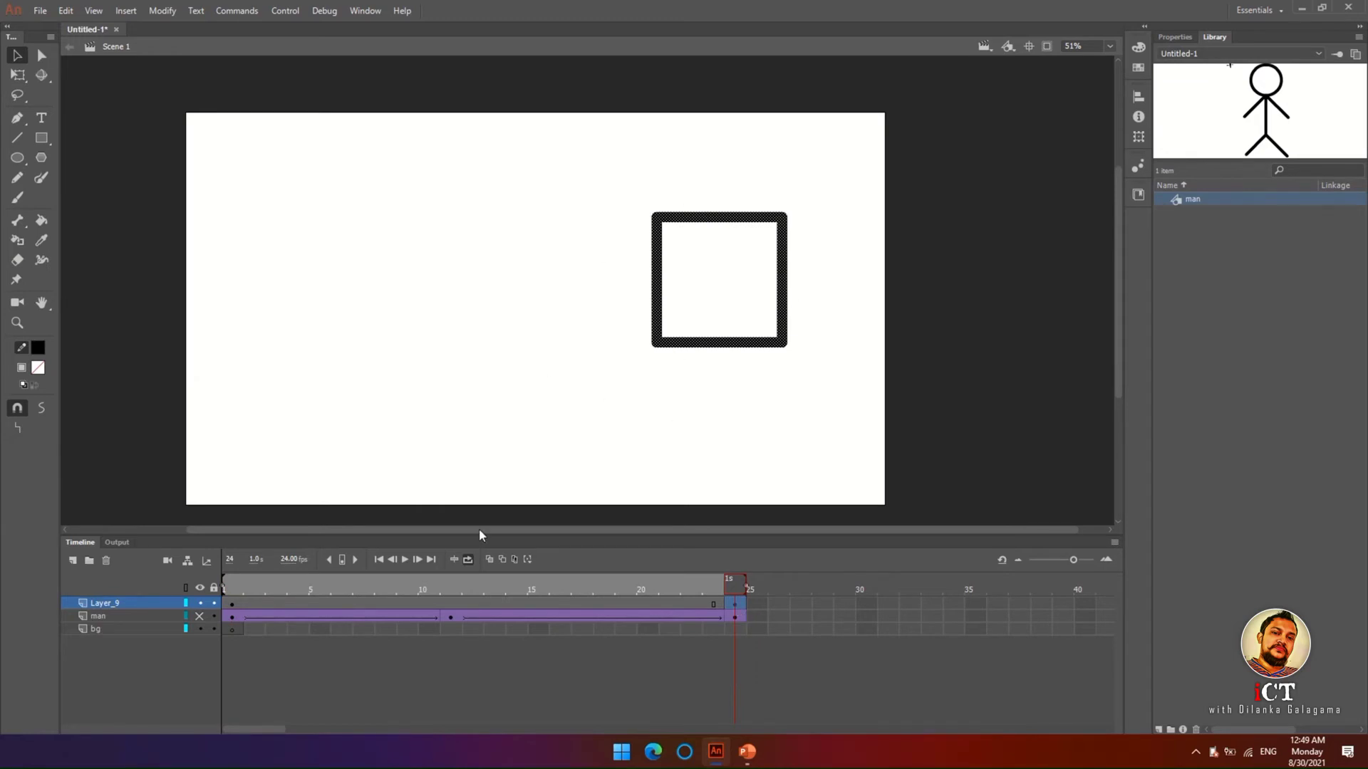
# - Create a shape tween between the circle at frame 1 and the square at frame 24, and play it
pyautogui.rightClick(475, 605)
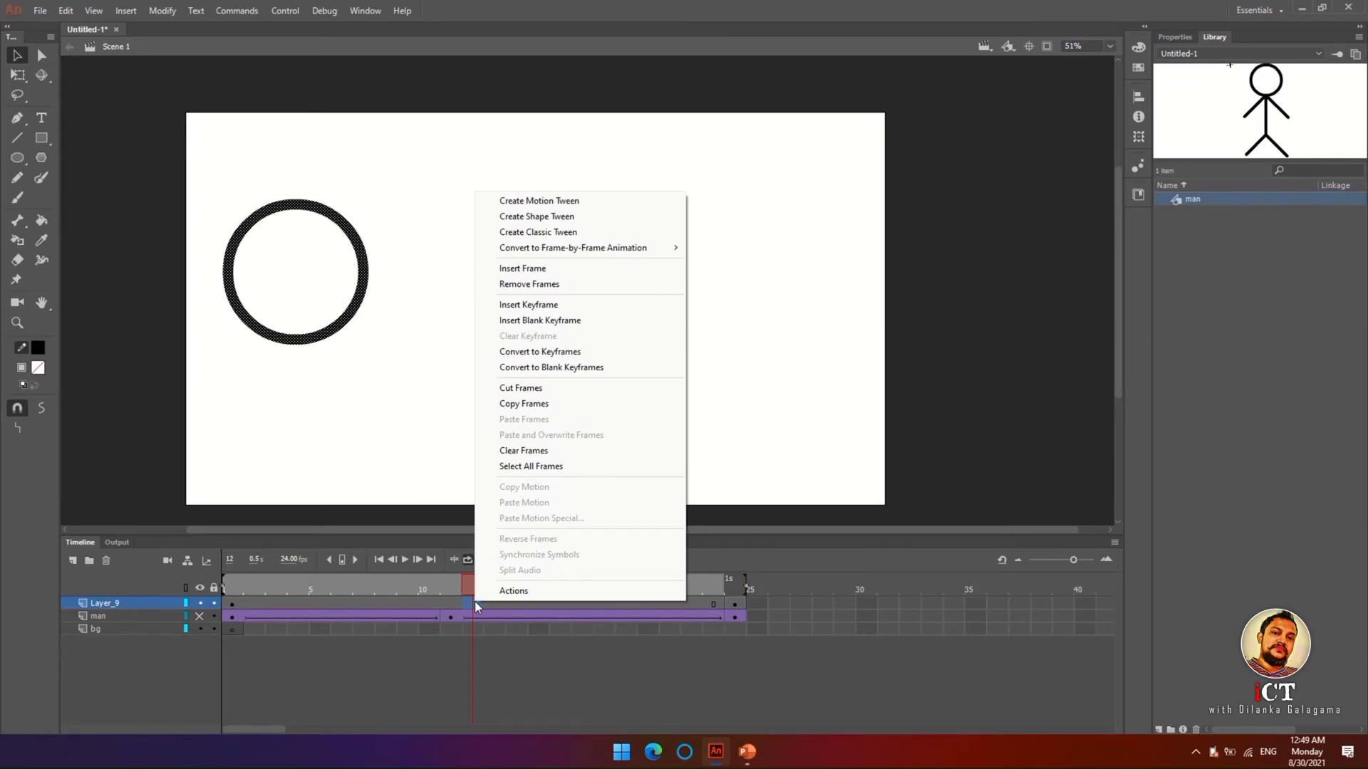
pyautogui.click(554, 217)
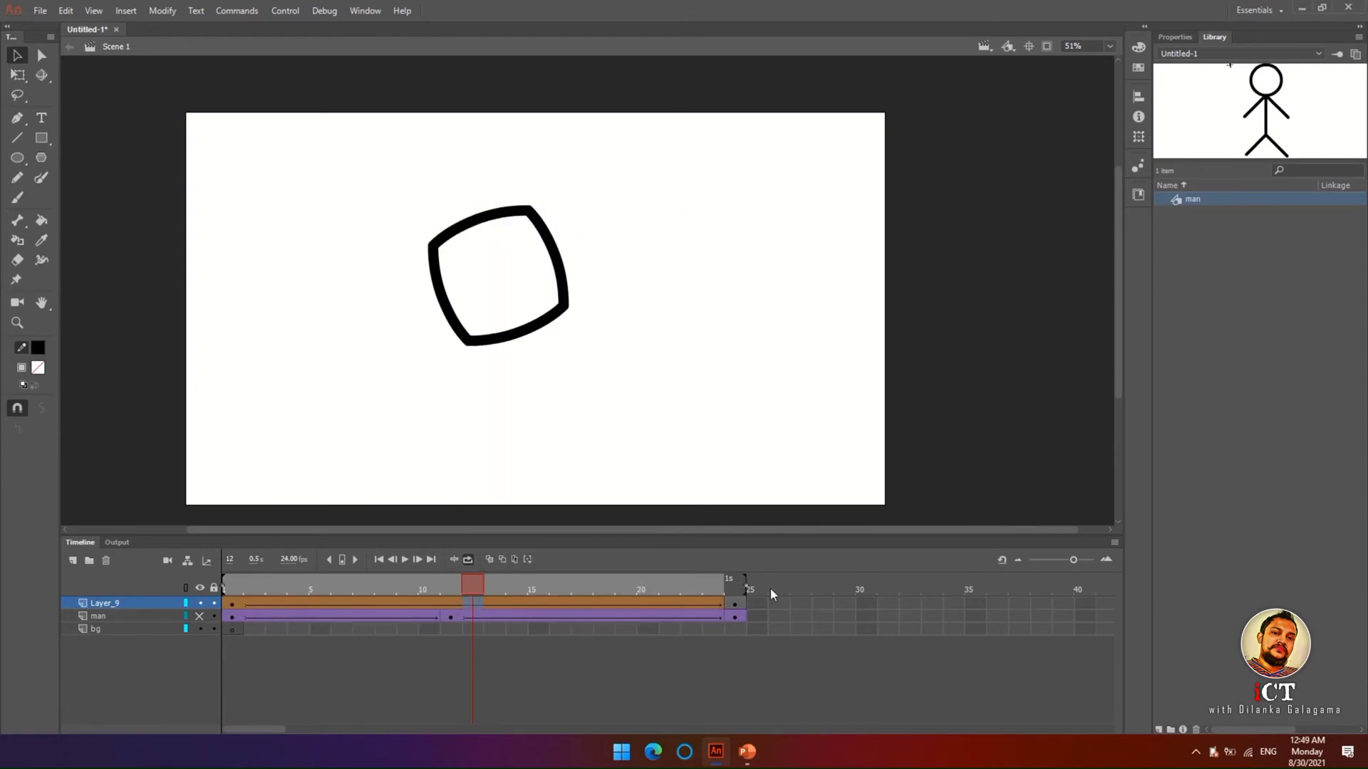
pyautogui.press('Return')
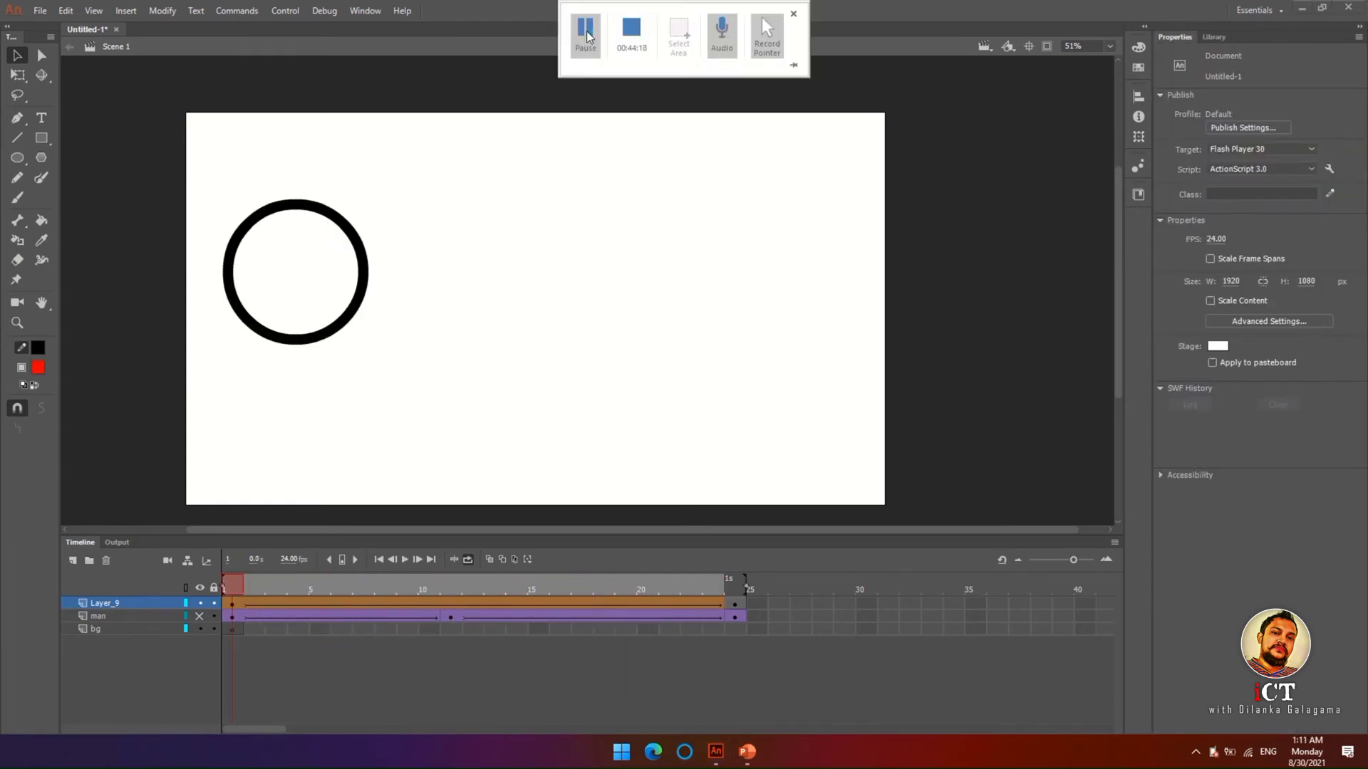
pyautogui.click(585, 34)
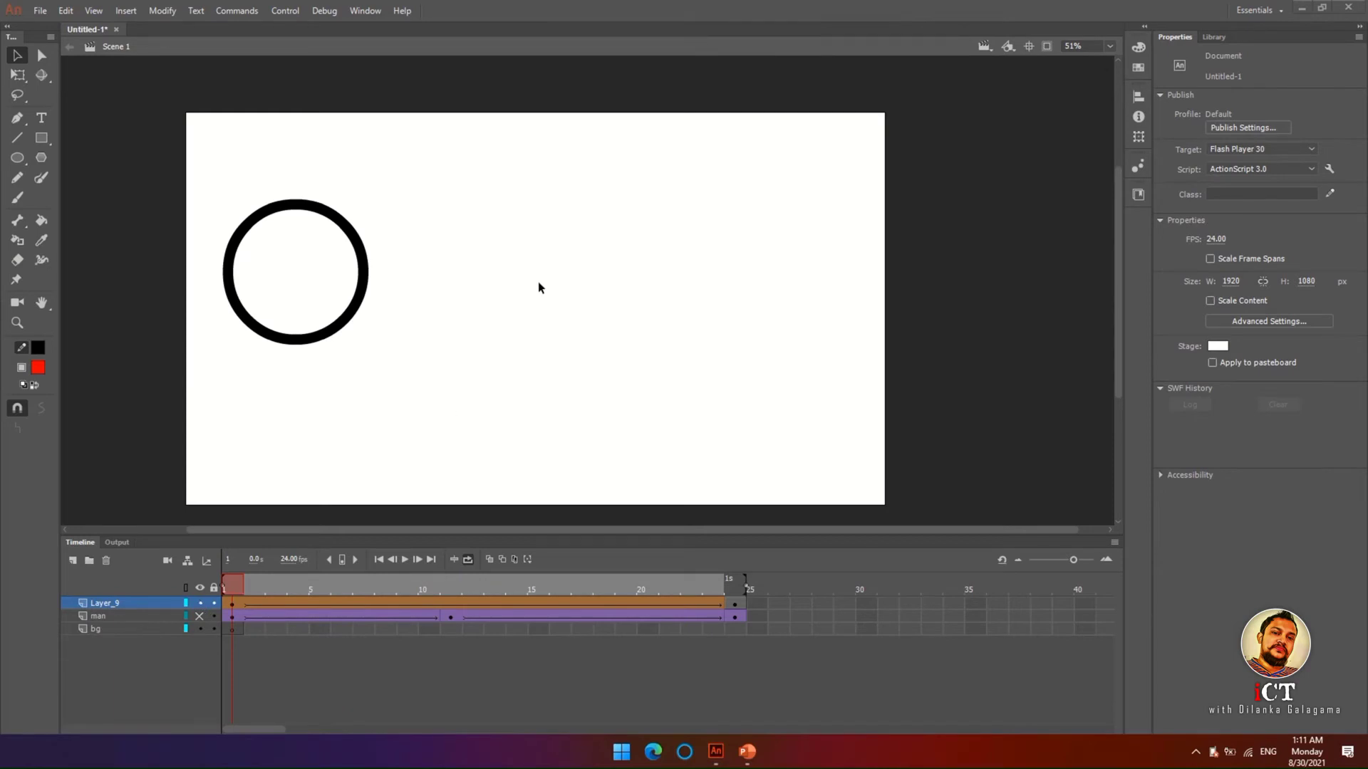
# - Hide the shape tween layer, add a new layer above it and give that layer a classic motion guide
pyautogui.click(200, 603)
pyautogui.click(73, 561)
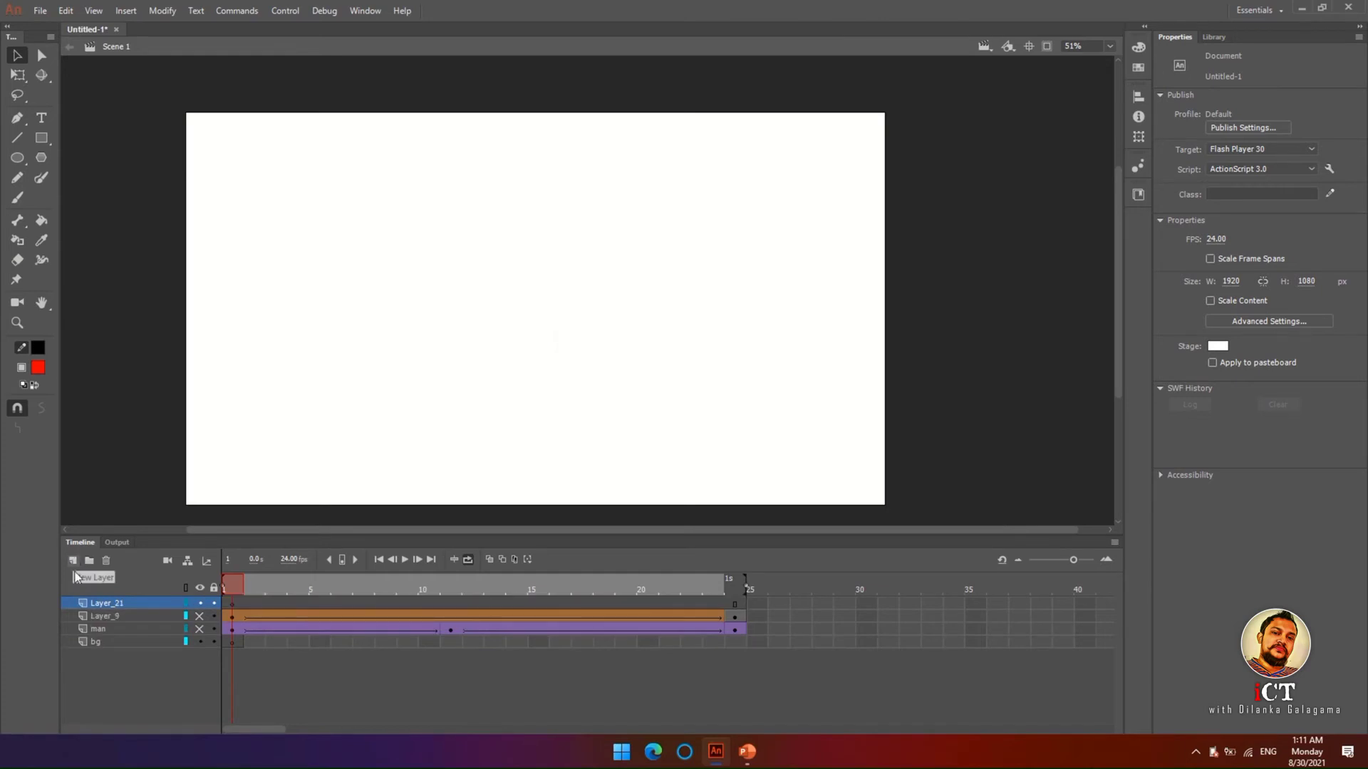
pyautogui.rightClick(105, 607)
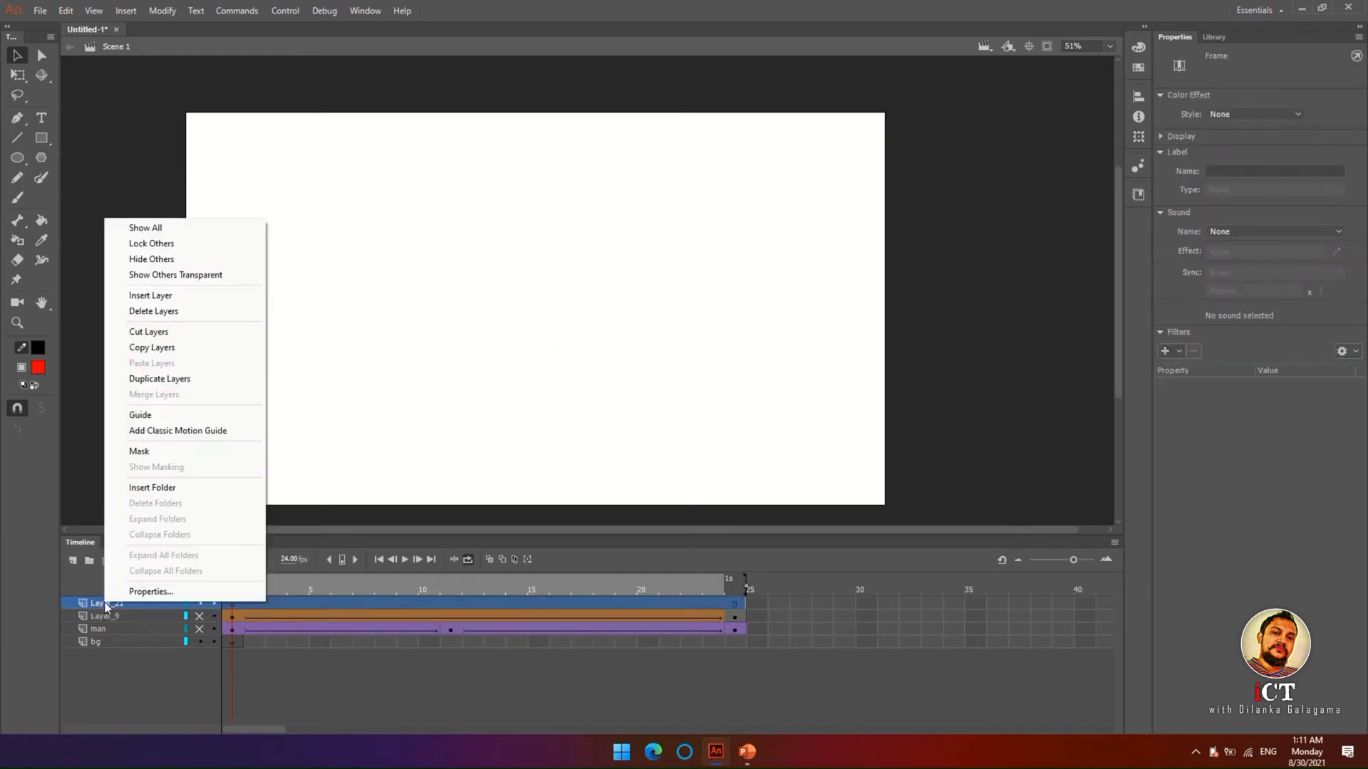
pyautogui.click(163, 431)
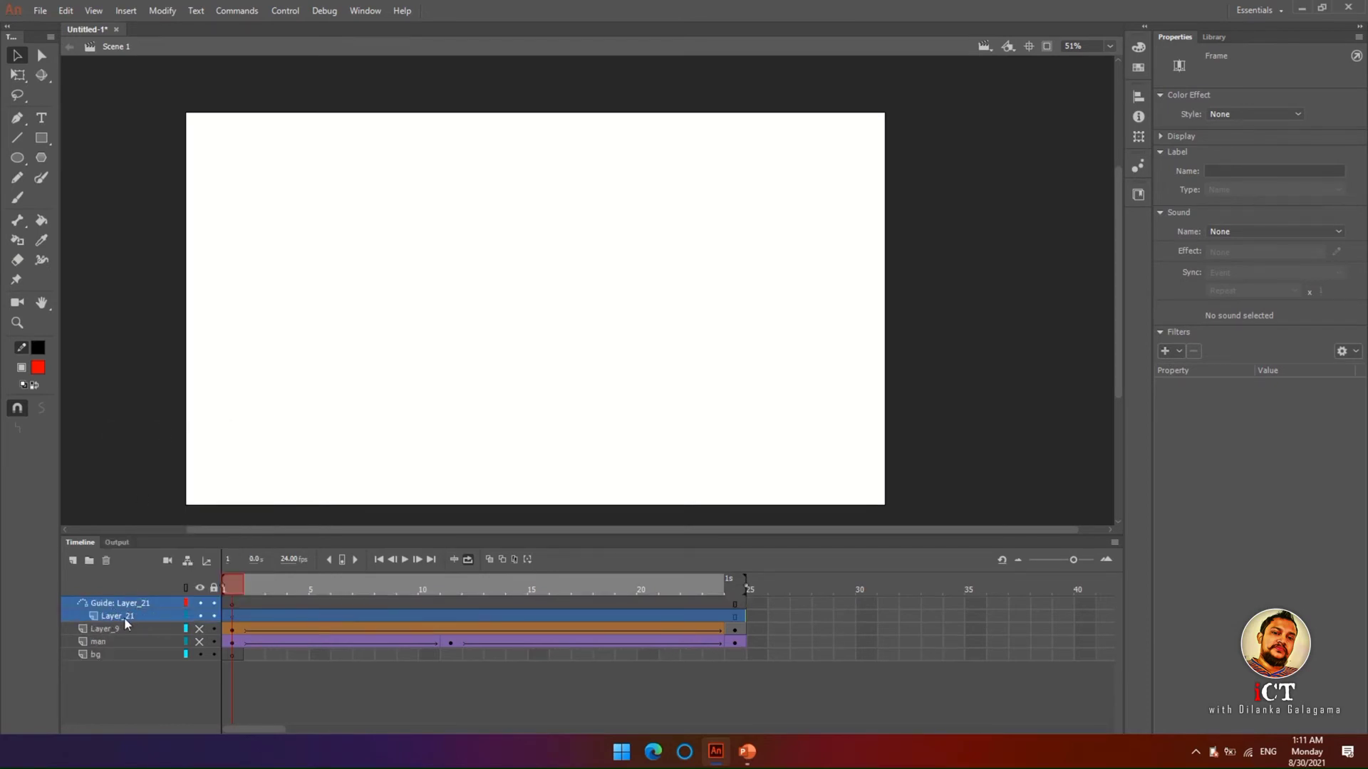
# - Draw a red square with a thick black outline on frame 1 of the guided layer, at the stage's left side
pyautogui.click(232, 618)
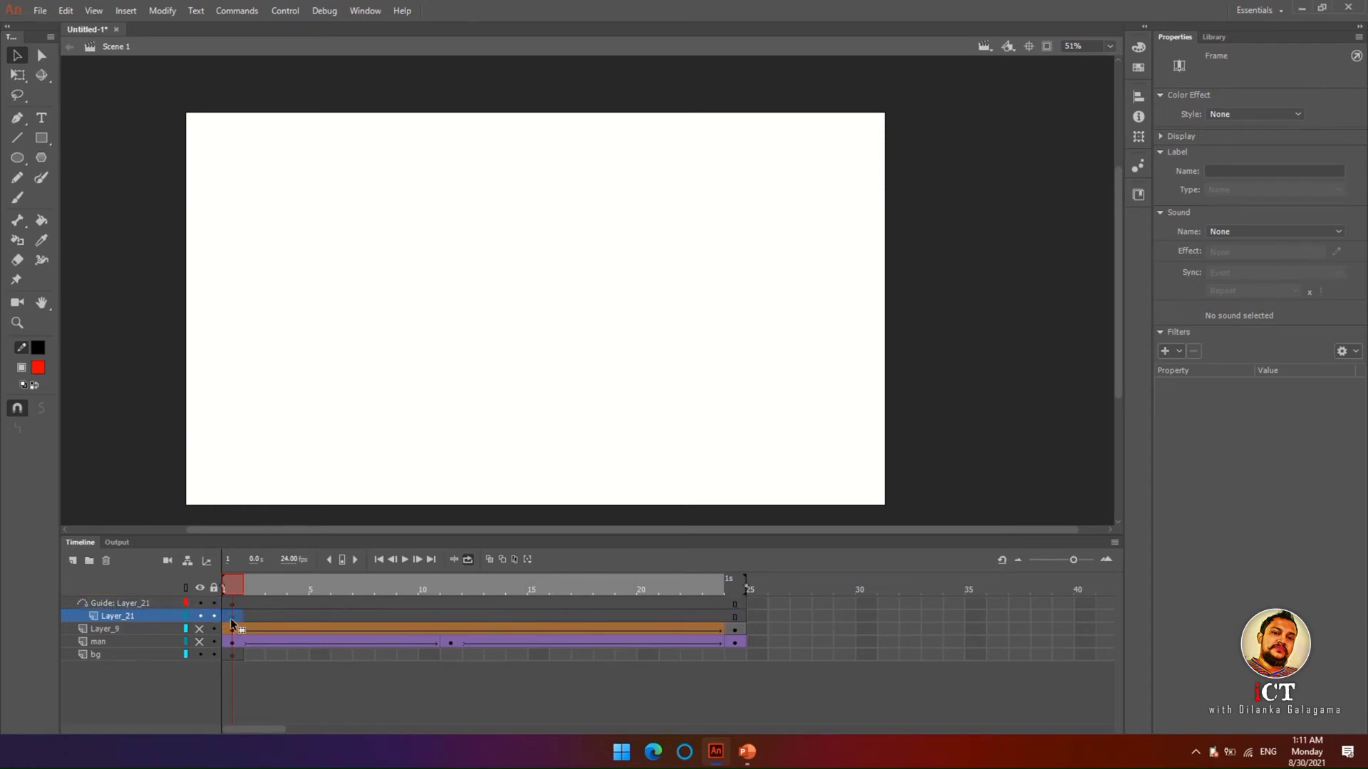
pyautogui.click(42, 139)
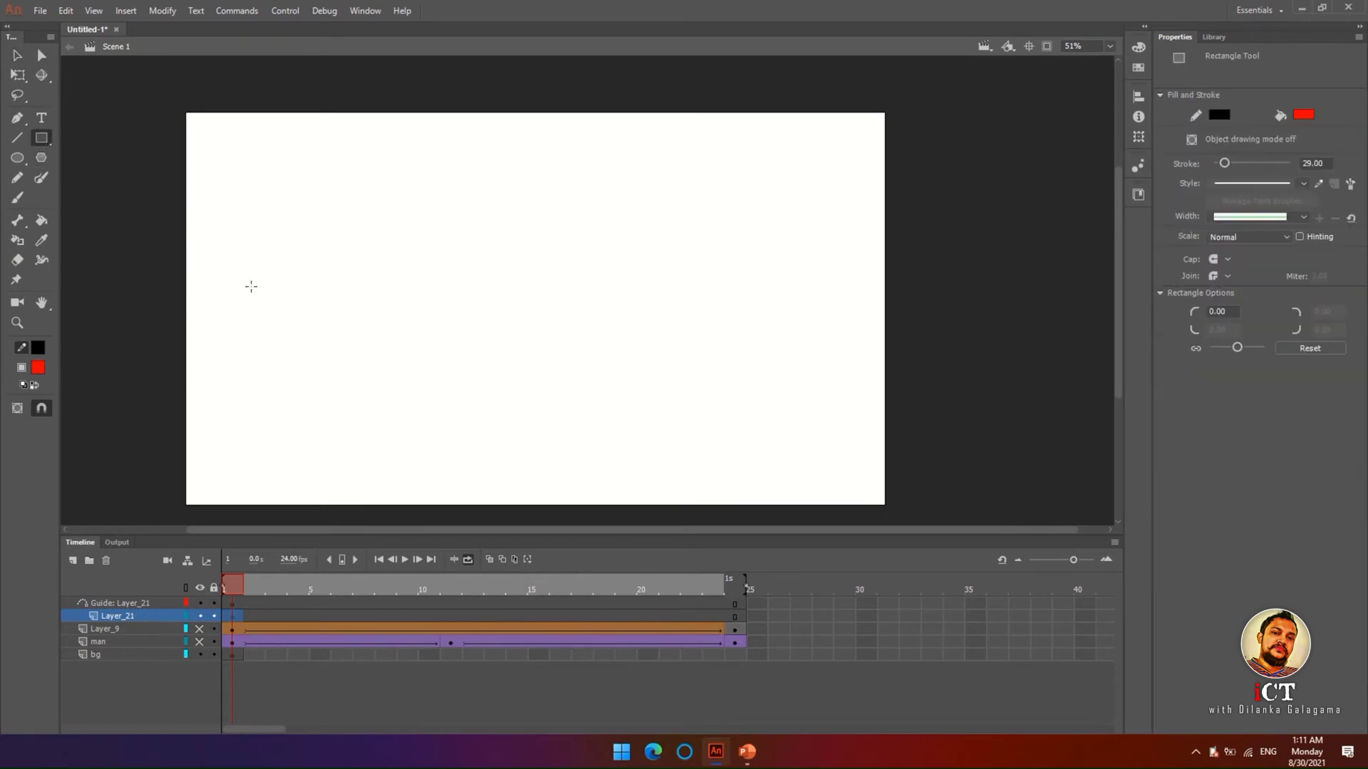
pyautogui.moveTo(250, 285); pyautogui.dragTo(356, 383)
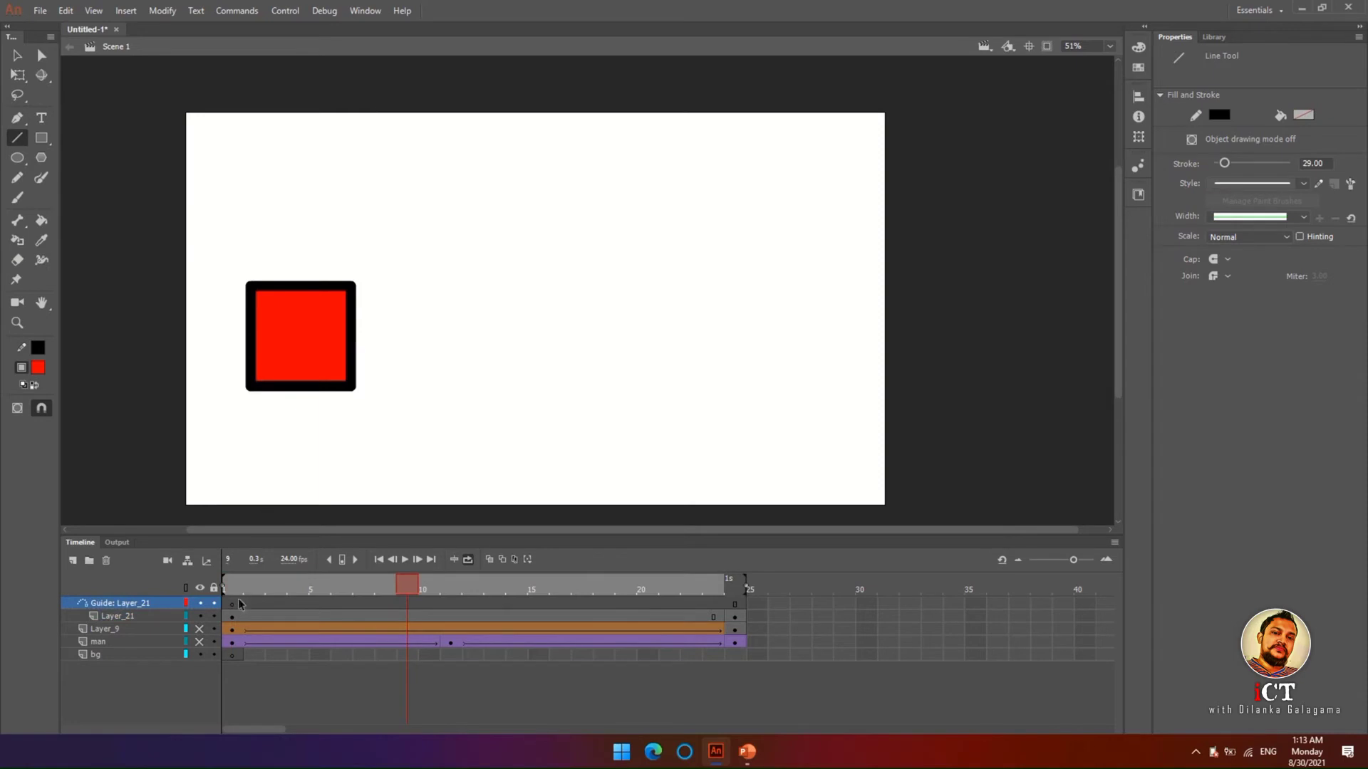
# - Draw a four-segment zigzag path with the Pen tool on frame 1 of the guide layer, starting inside the red square
pyautogui.click(234, 605)
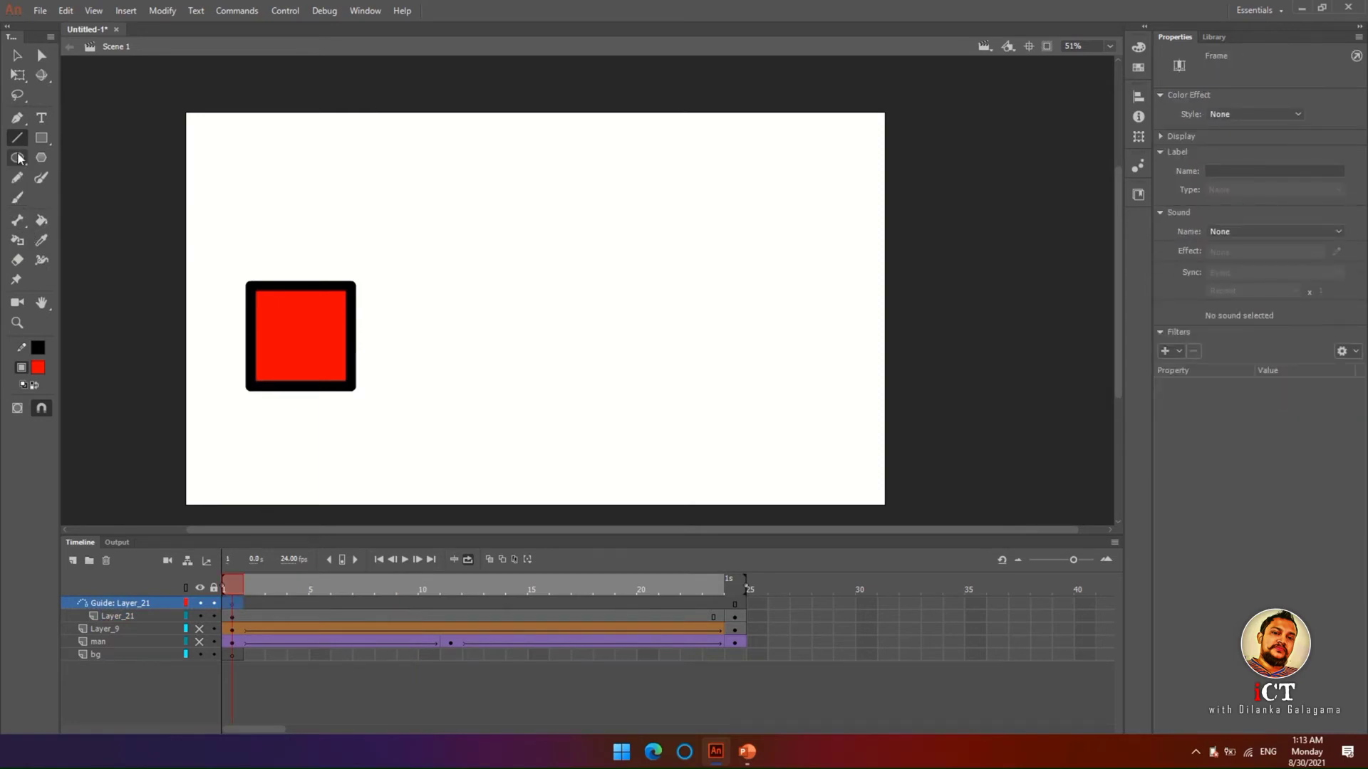
pyautogui.click(17, 117)
pyautogui.click(277, 341)
pyautogui.click(503, 192)
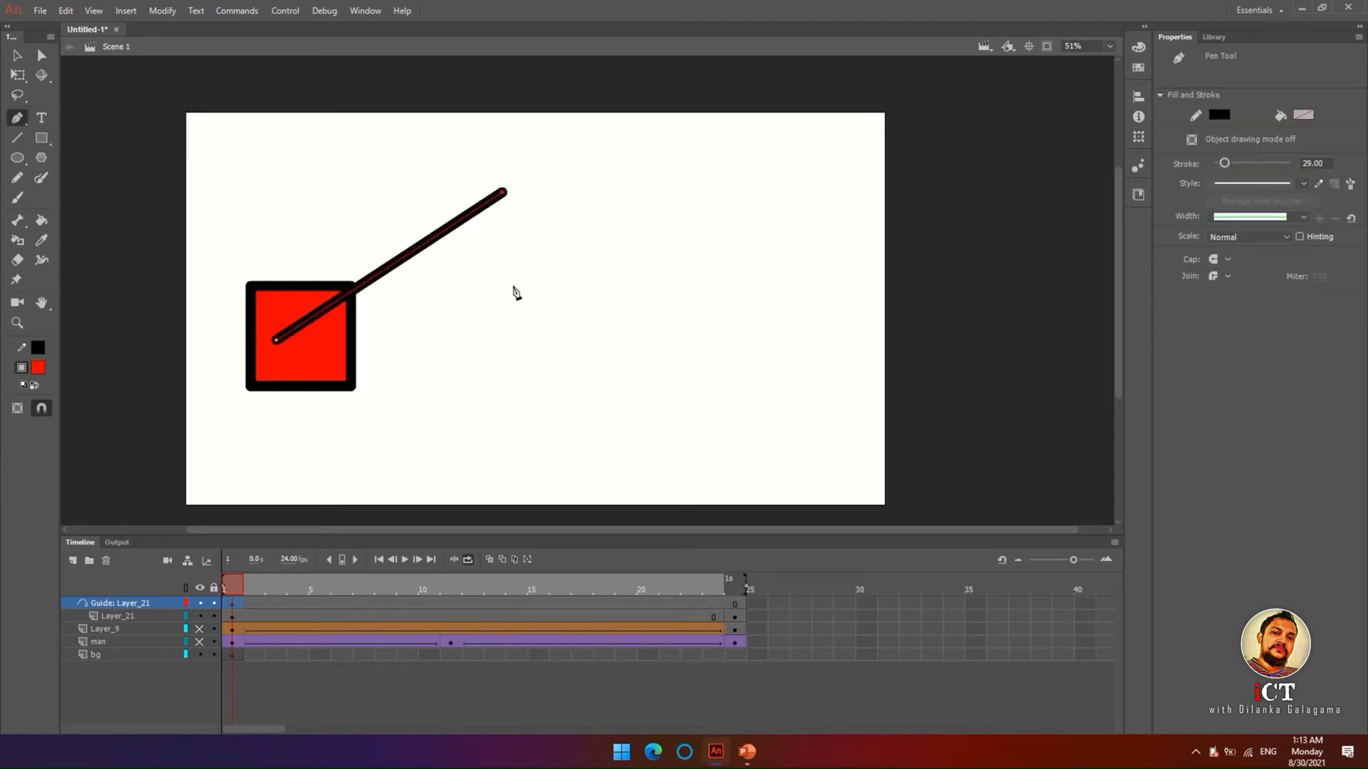
pyautogui.click(518, 351)
pyautogui.click(708, 200)
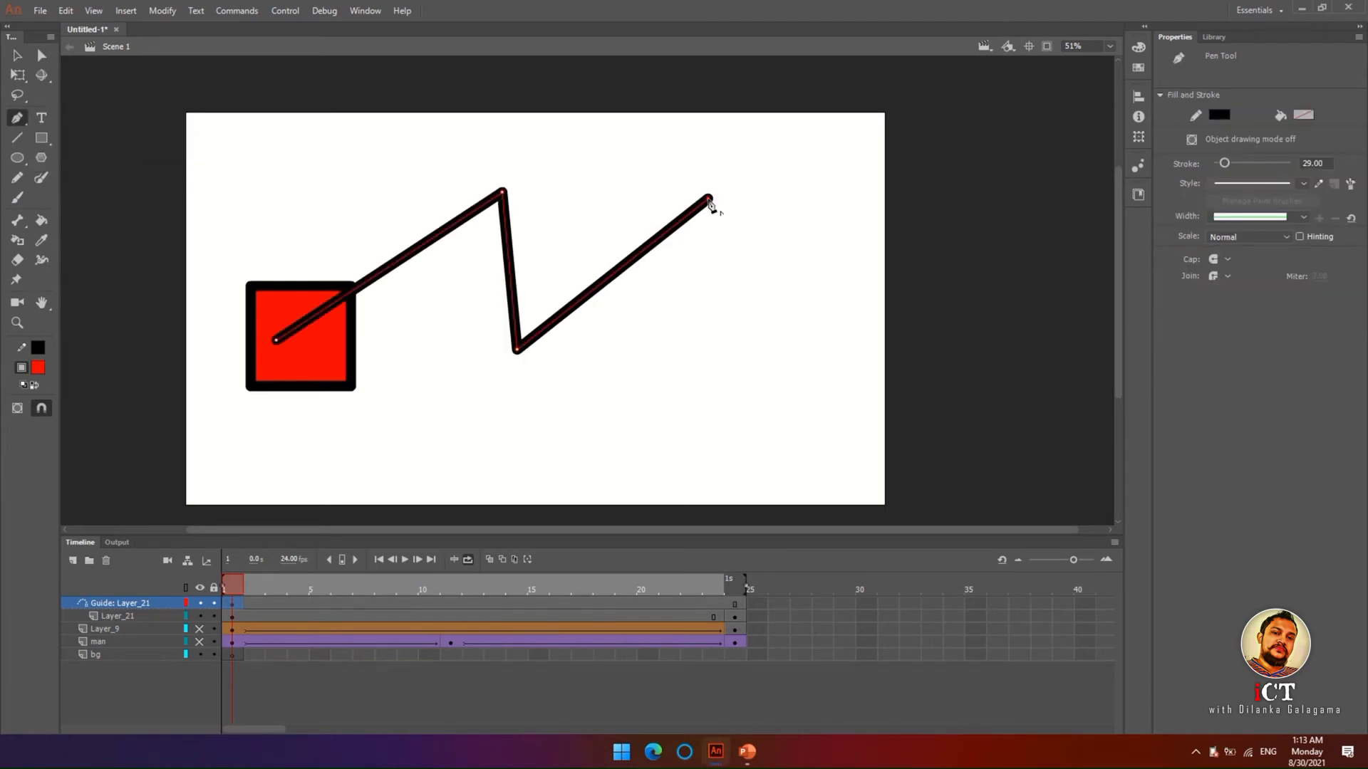
pyautogui.click(767, 322)
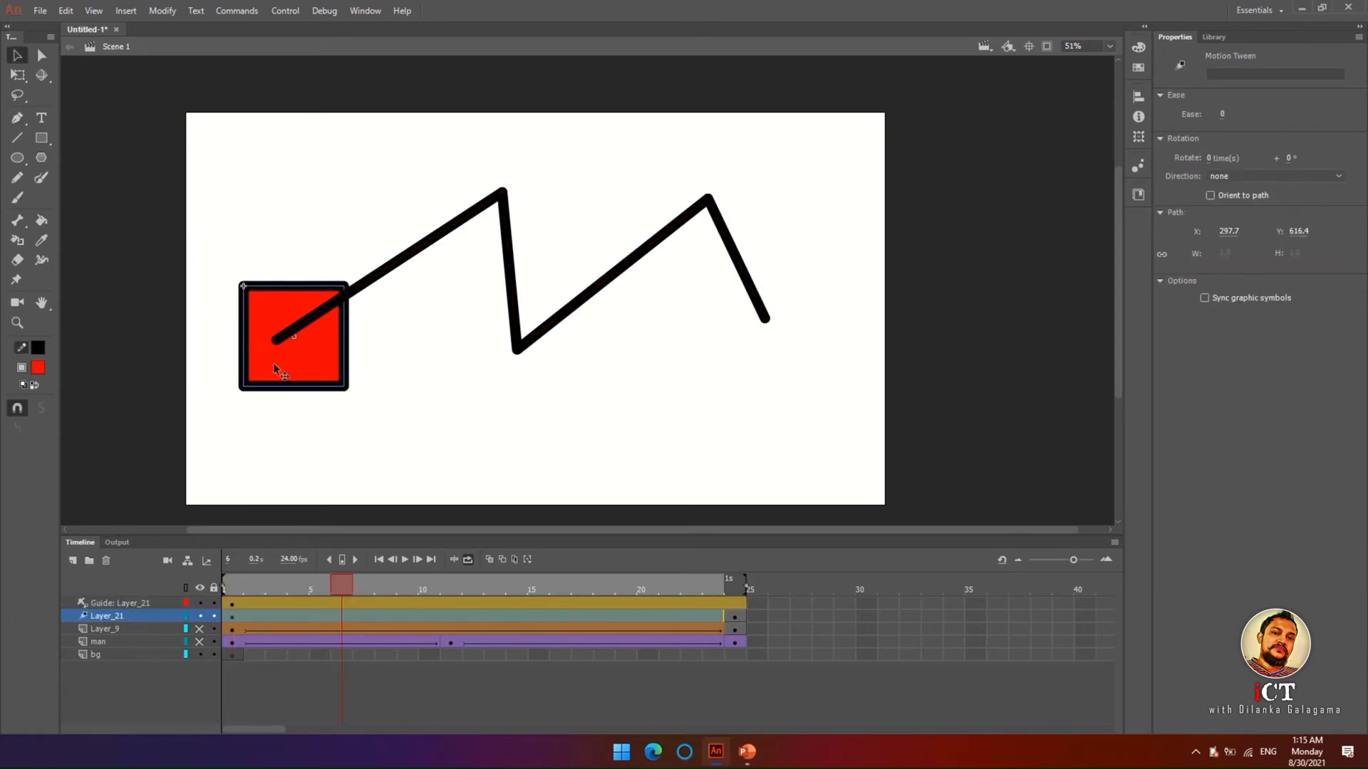
# - Move the tweened square onto the zigzag's corners at frames 6, 12 and 18, and onto the path's end at frame 22
pyautogui.moveTo(272, 362); pyautogui.dragTo(448, 262)
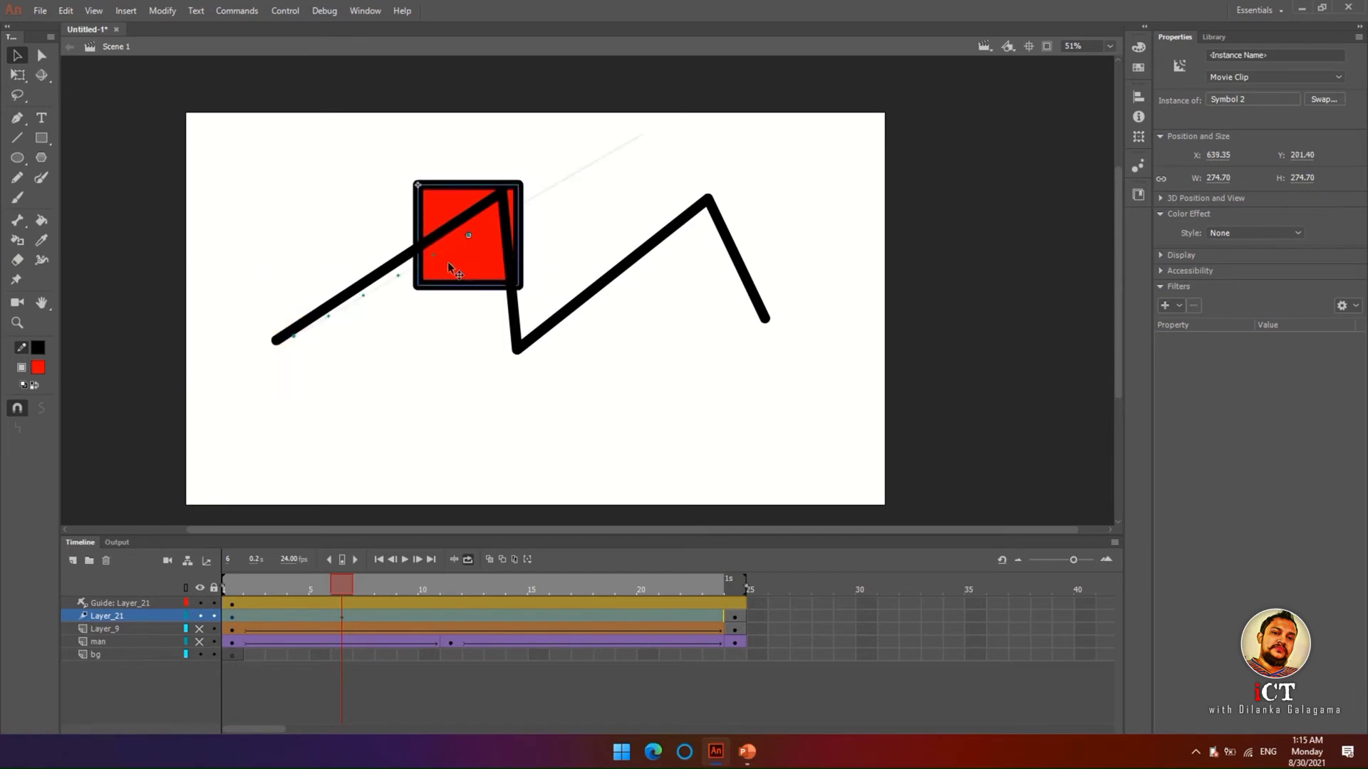
pyautogui.hotkey('ctrl', 'z')
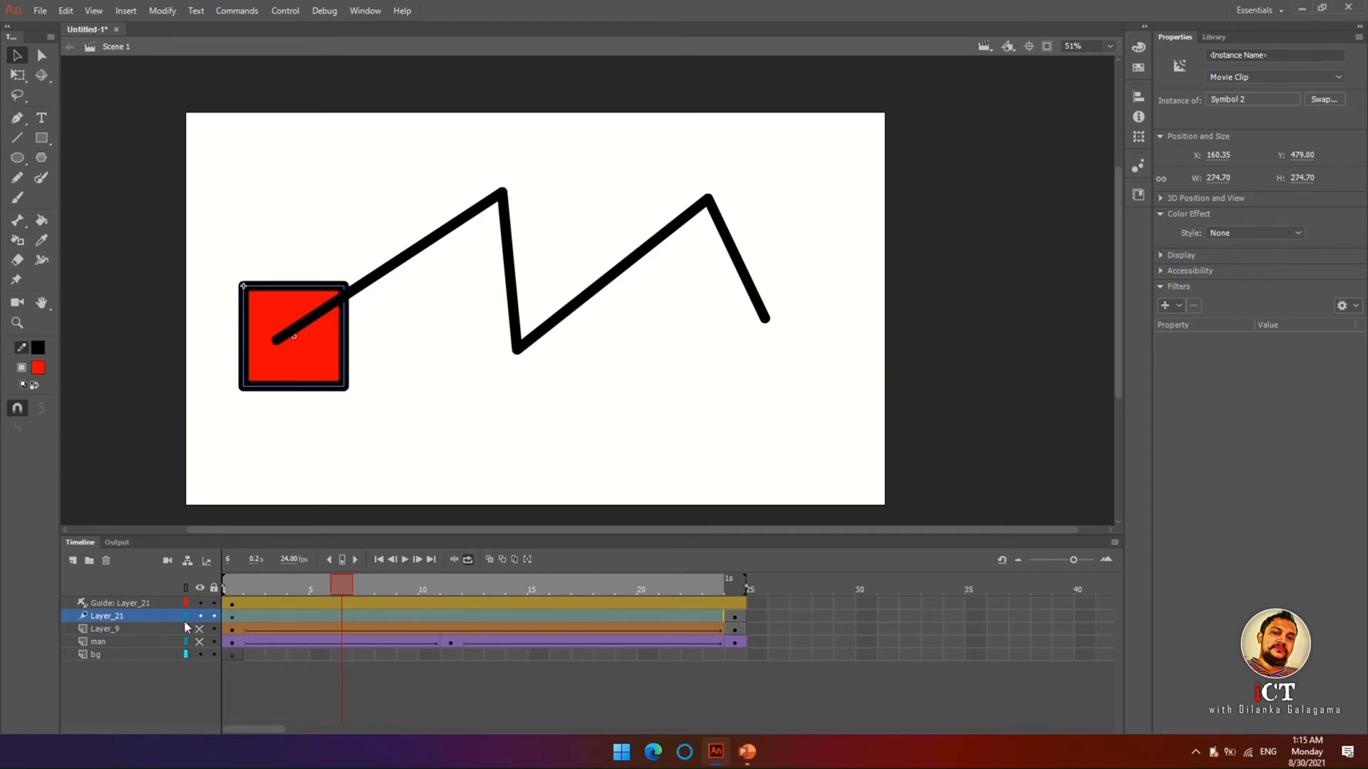
pyautogui.moveTo(292, 350); pyautogui.dragTo(499, 208)
pyautogui.click(477, 617)
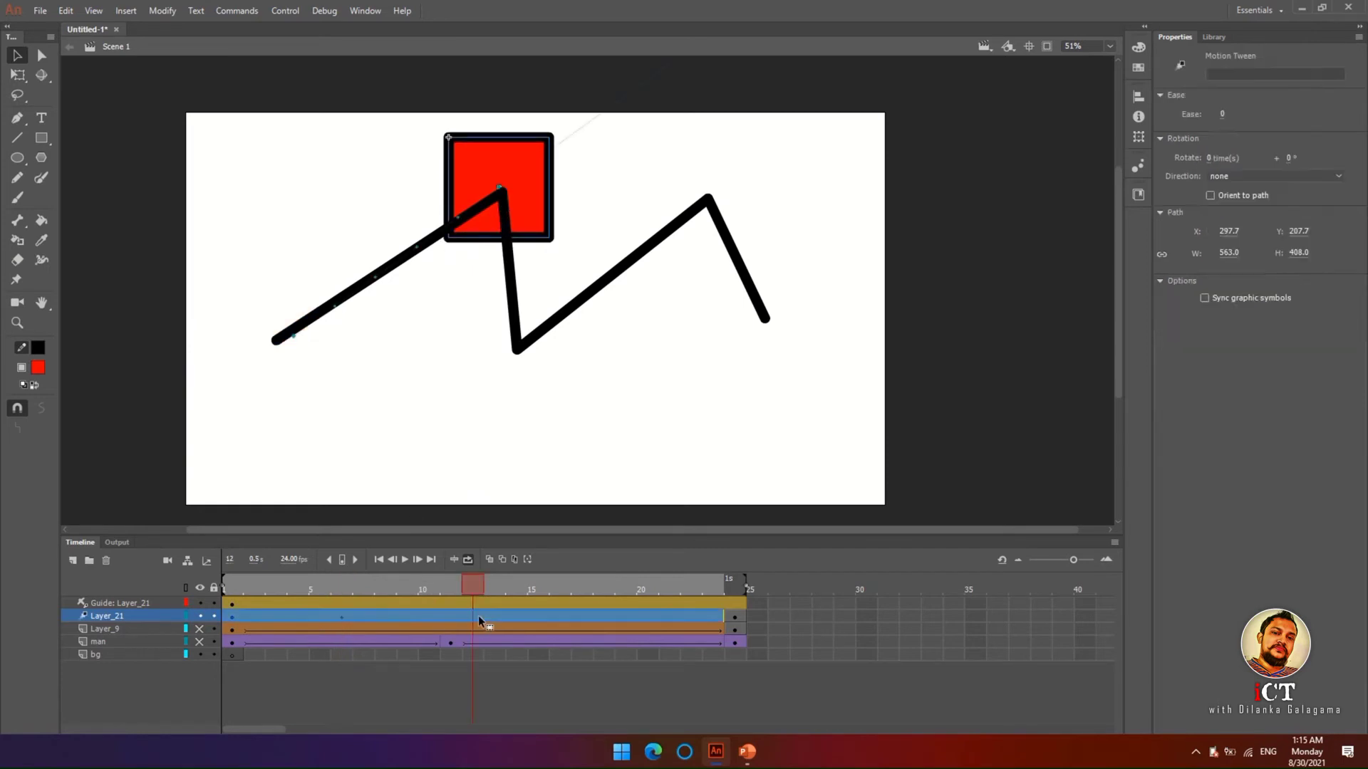
pyautogui.moveTo(537, 205); pyautogui.dragTo(553, 352)
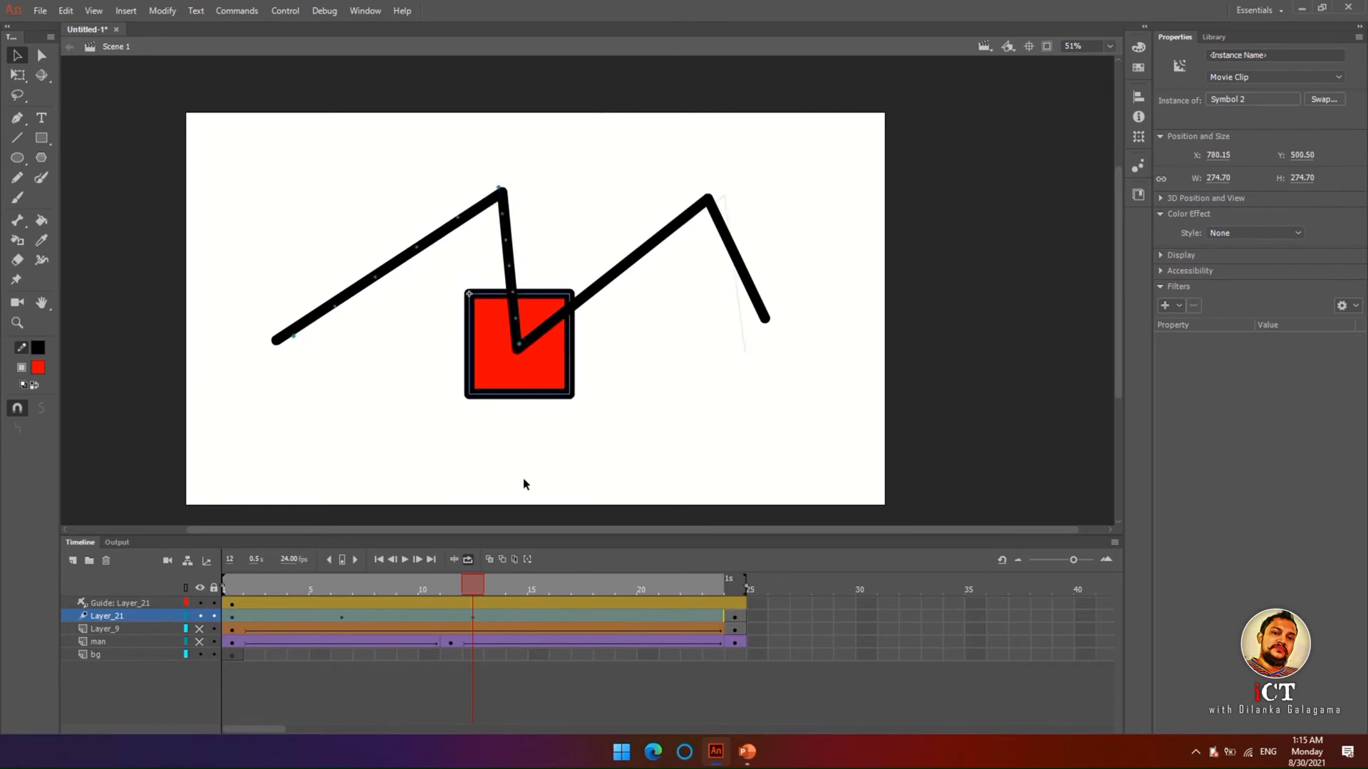
pyautogui.click(609, 618)
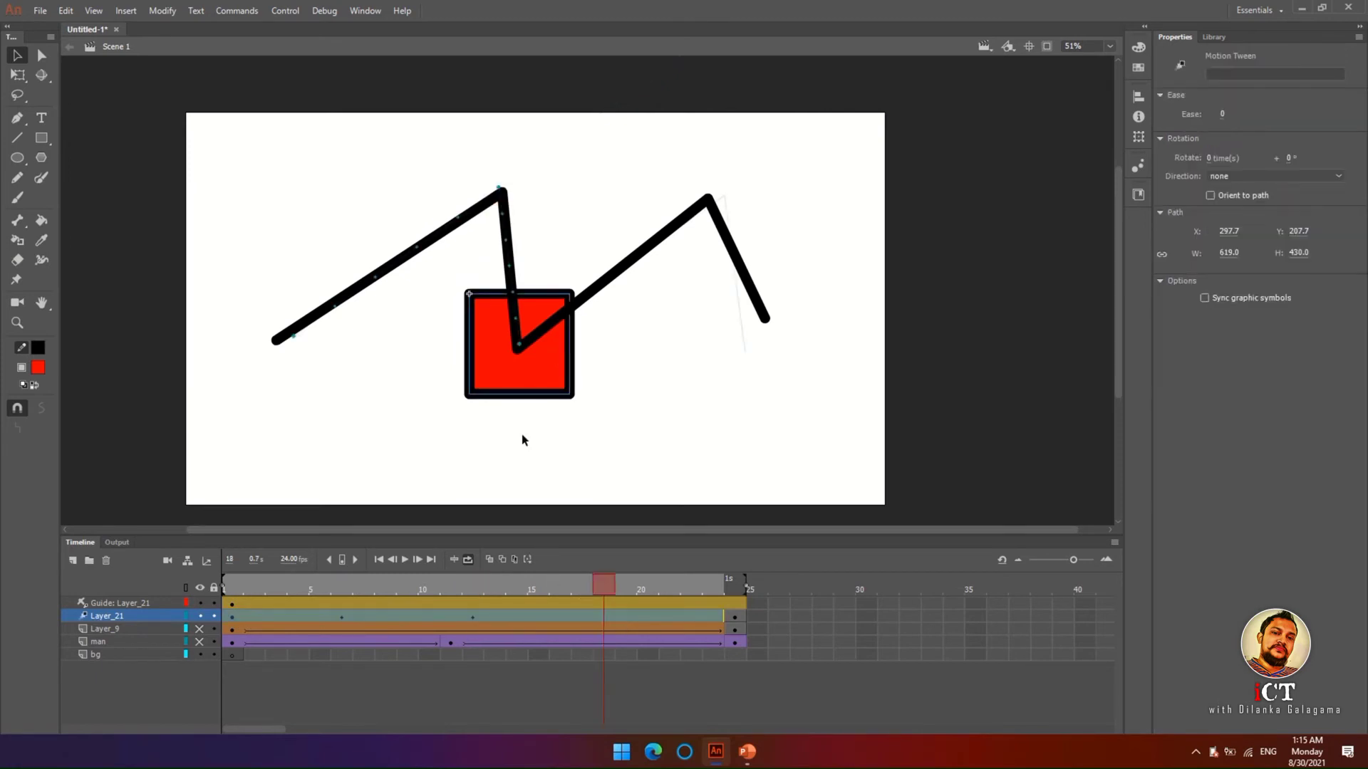
pyautogui.moveTo(534, 357); pyautogui.dragTo(725, 222)
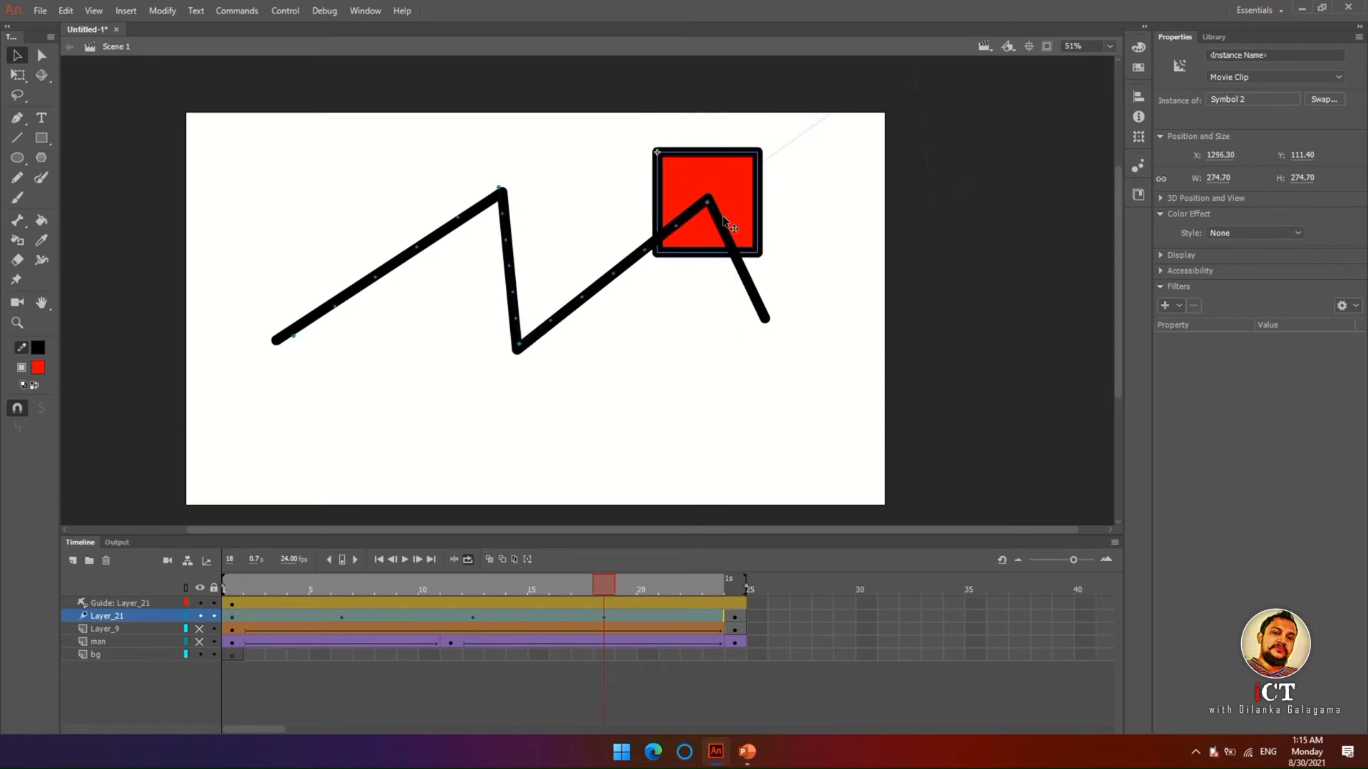
pyautogui.click(691, 617)
pyautogui.moveTo(736, 188); pyautogui.dragTo(794, 308)
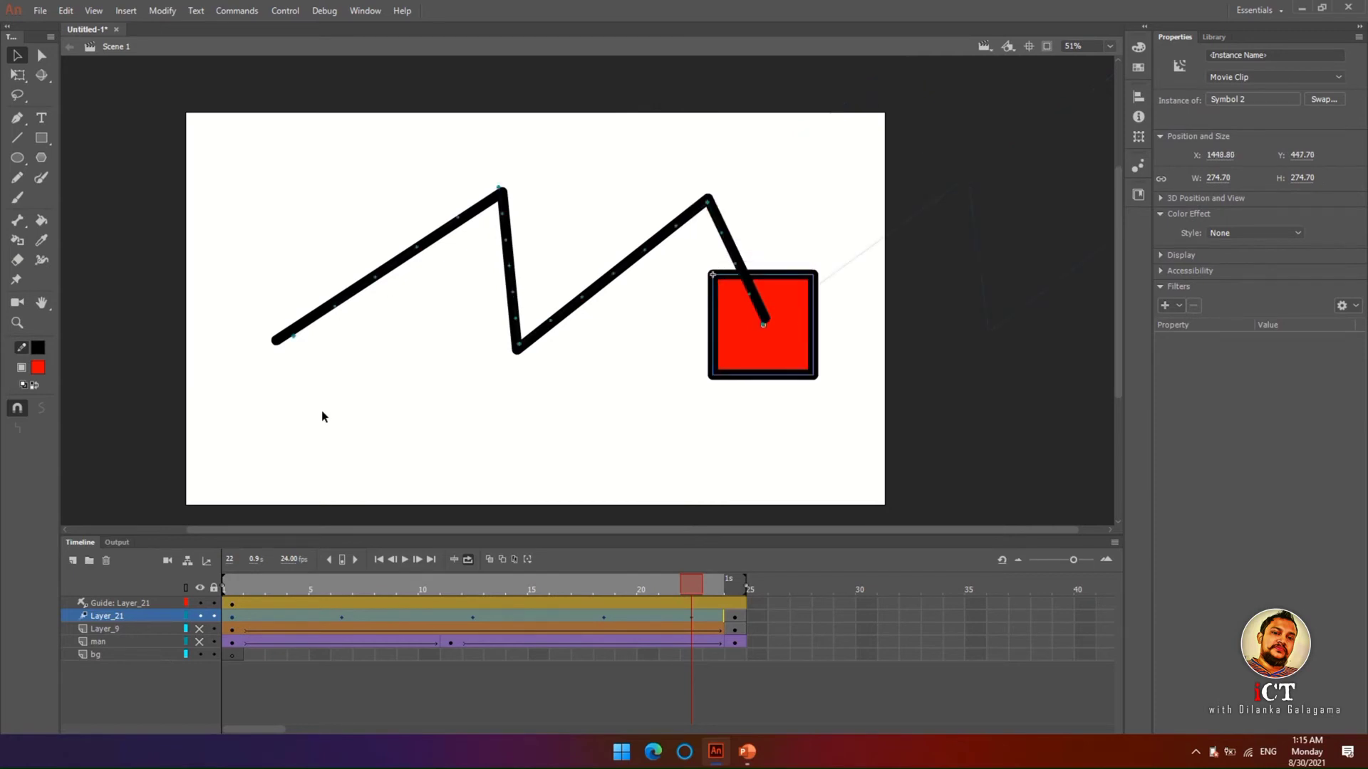
# - Hide the guide layer and play the square's motion tween
pyautogui.click(200, 604)
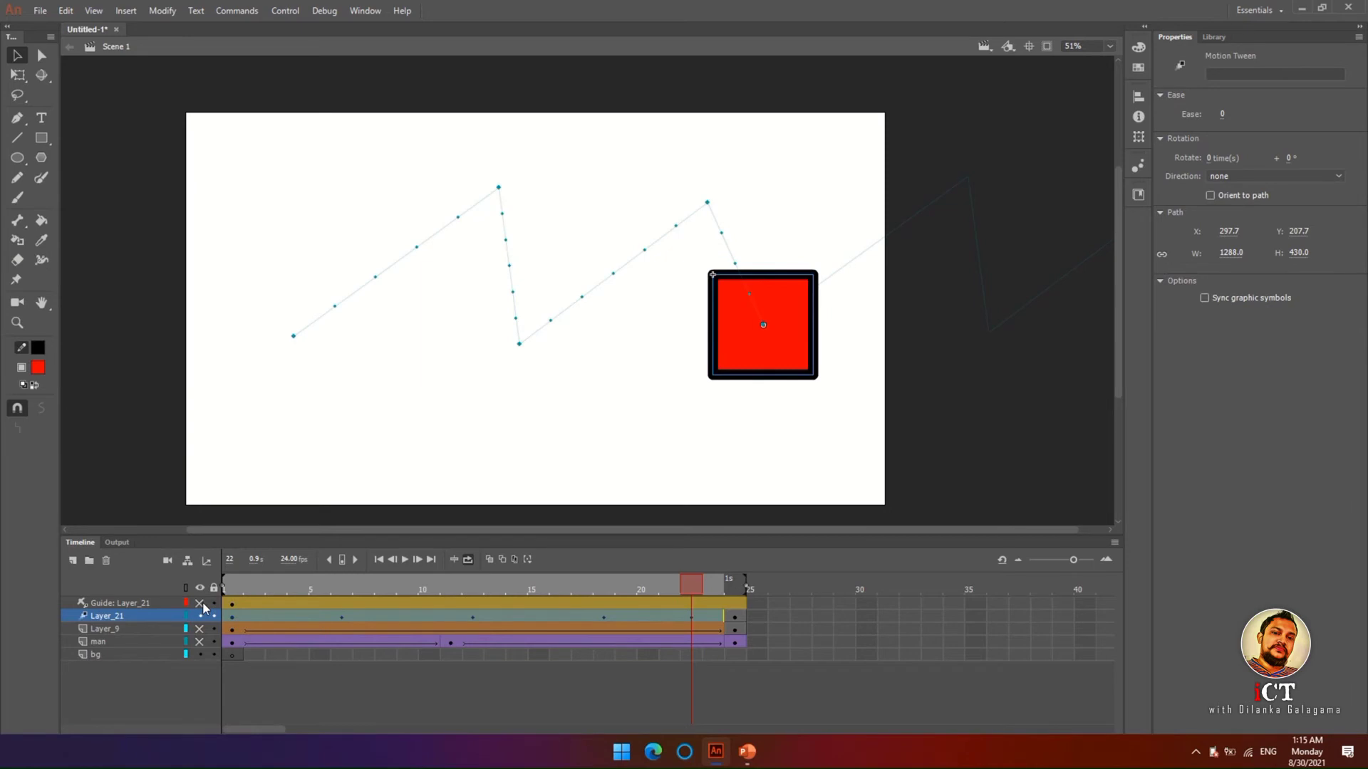
pyautogui.press('Return')
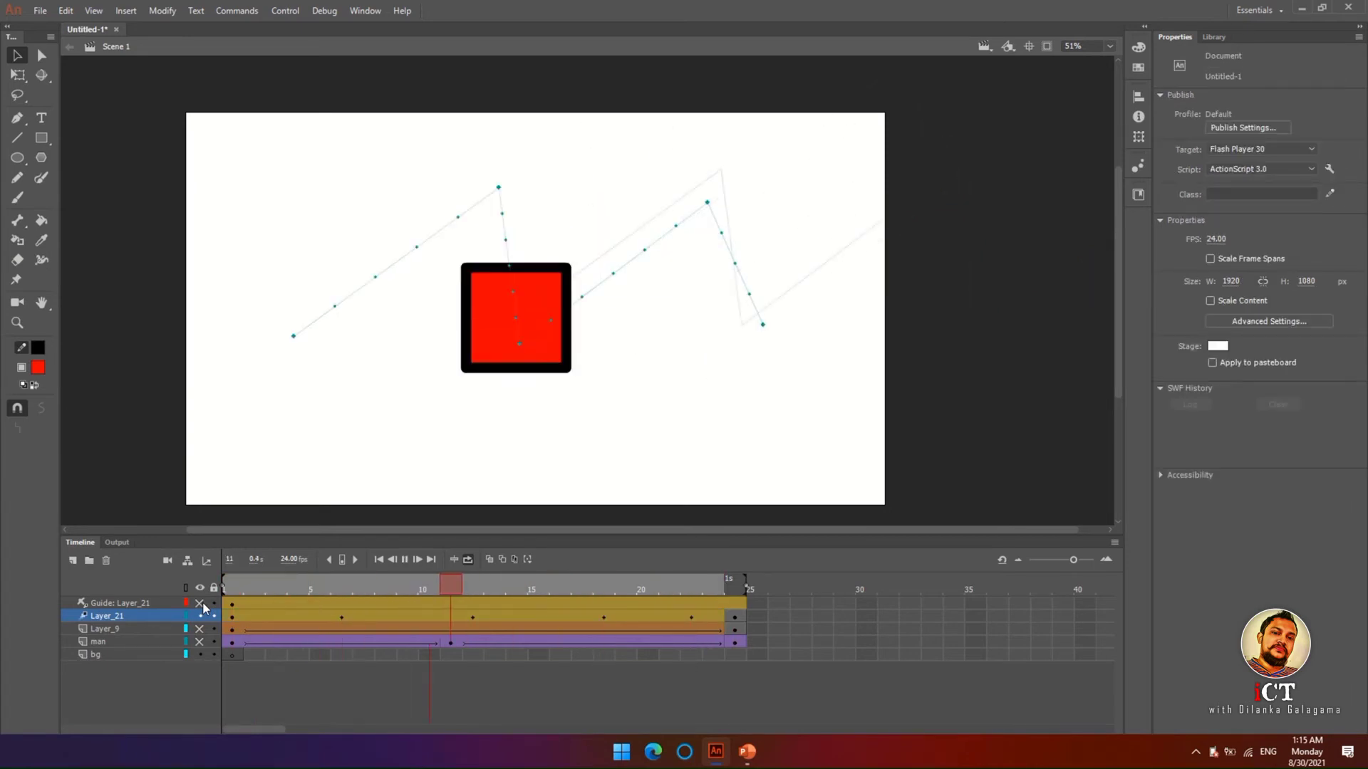
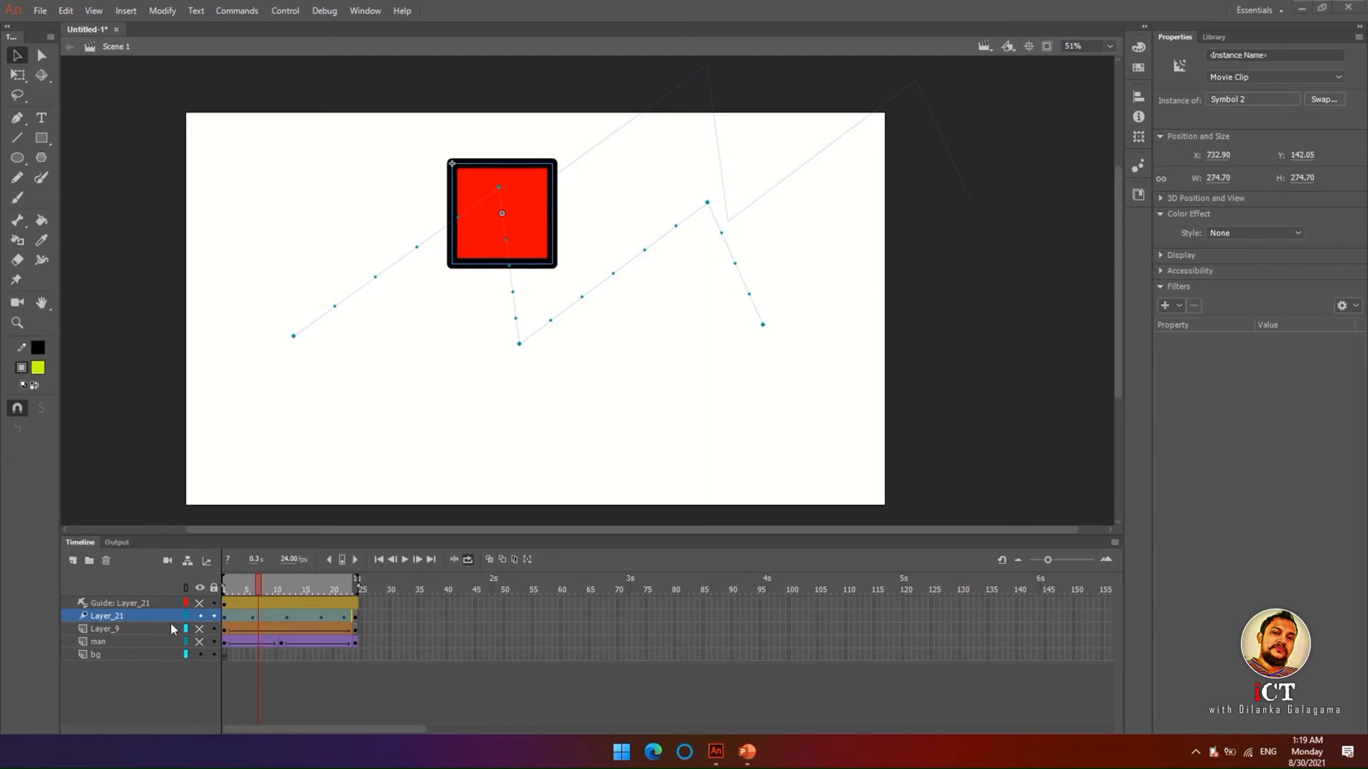
# - Delete the bg, man, Layer_9, Layer_21 and guide layers, and add one new empty layer to replace them
pyautogui.click(127, 654)
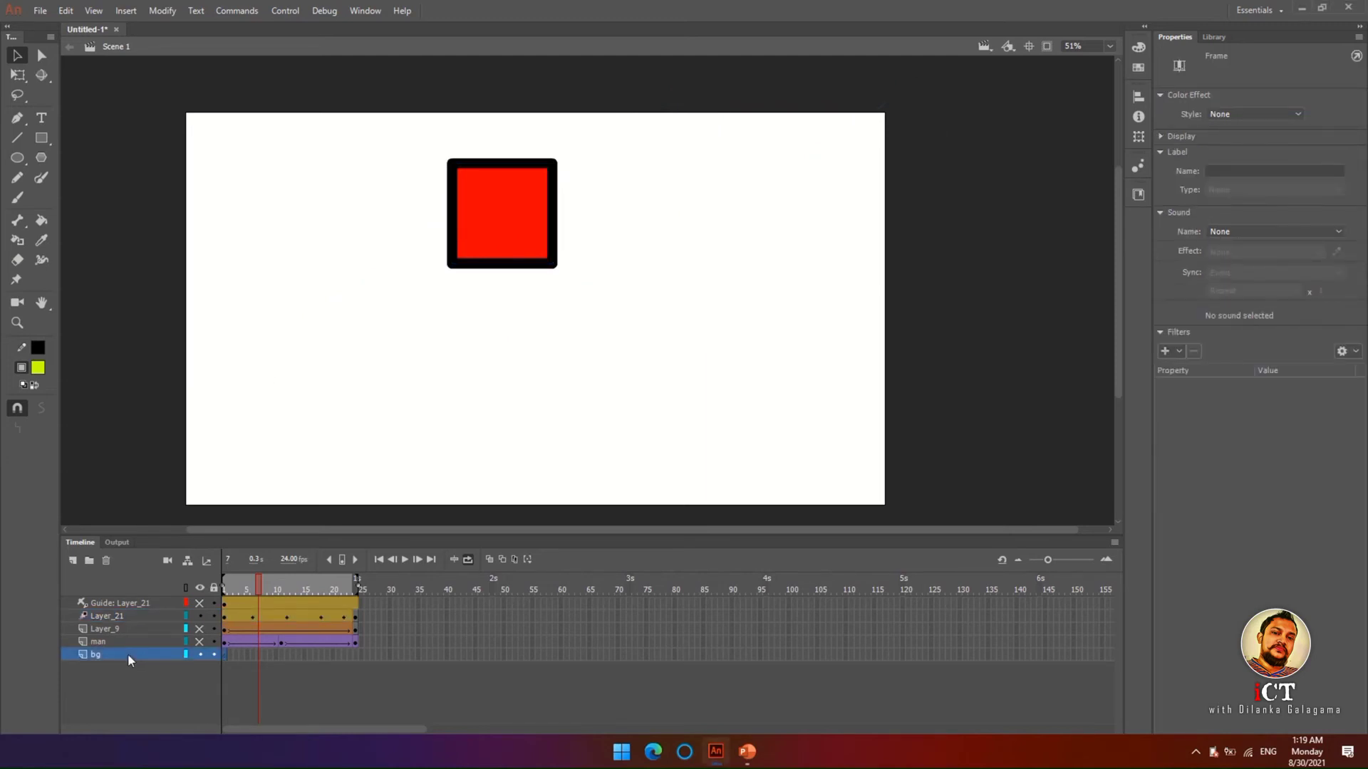
pyautogui.click(103, 563)
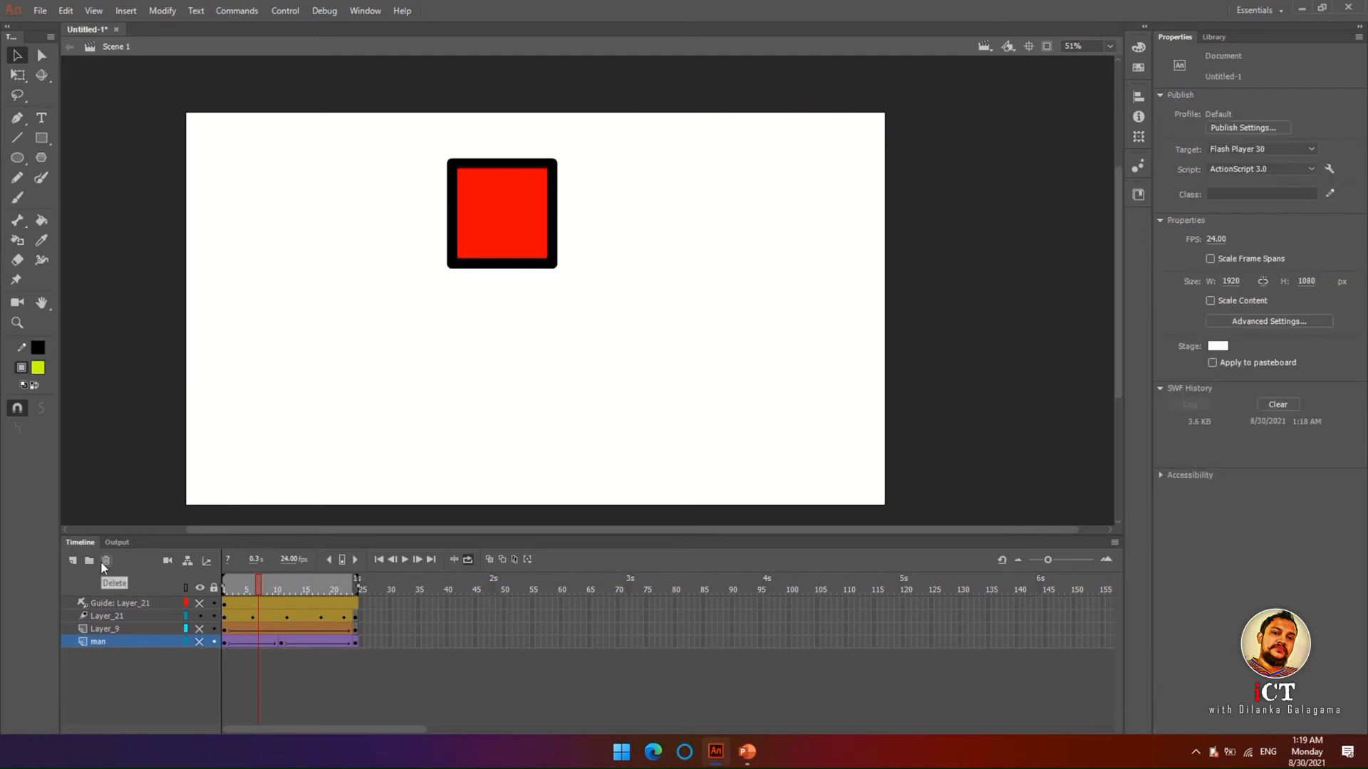
pyautogui.click(105, 563)
pyautogui.click(105, 561)
pyautogui.click(105, 562)
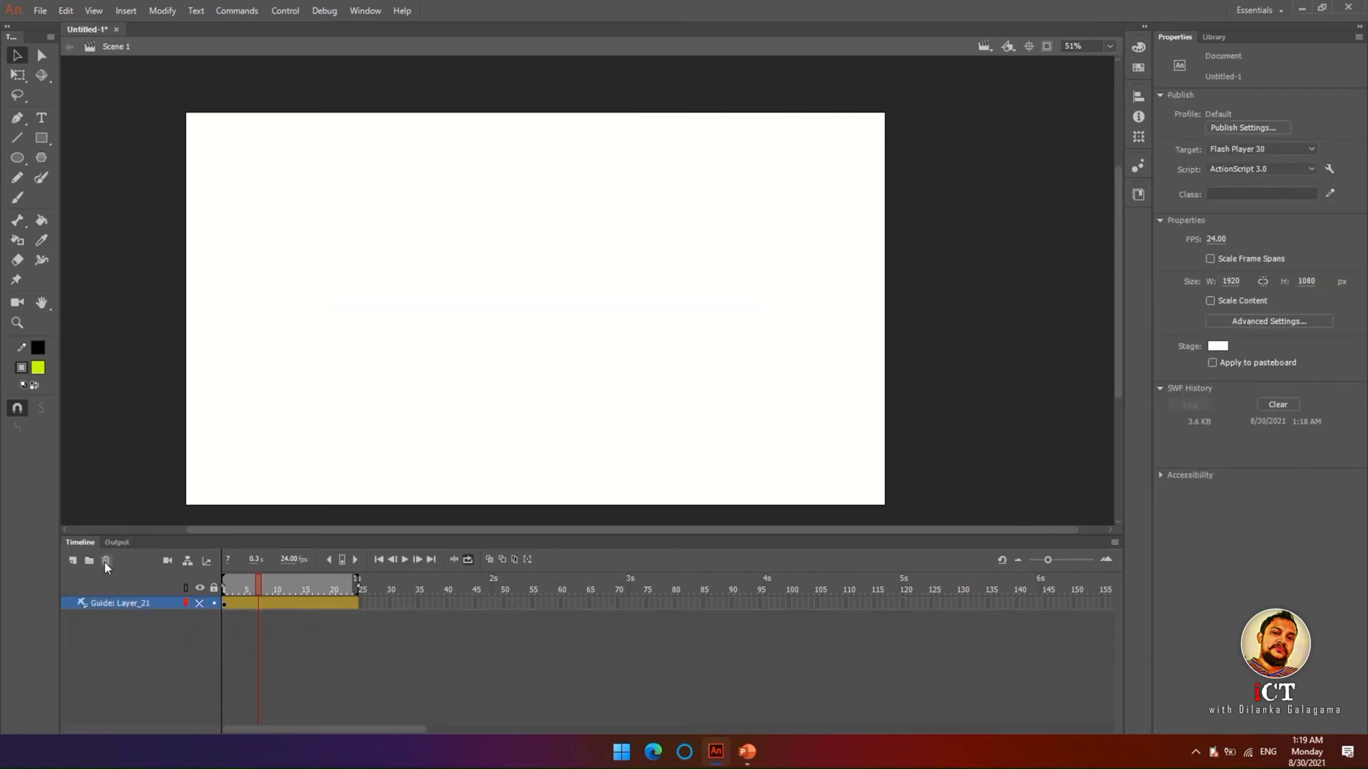
pyautogui.click(74, 562)
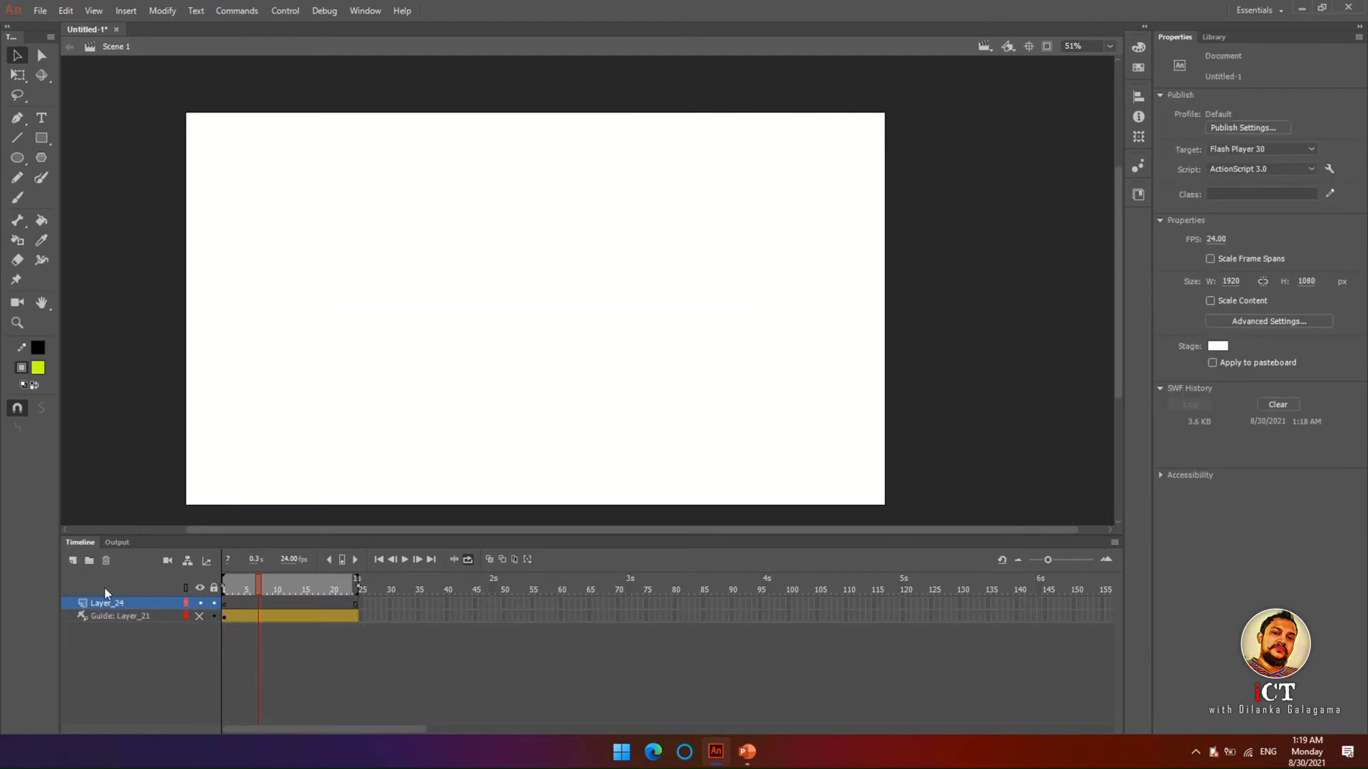
pyautogui.click(118, 614)
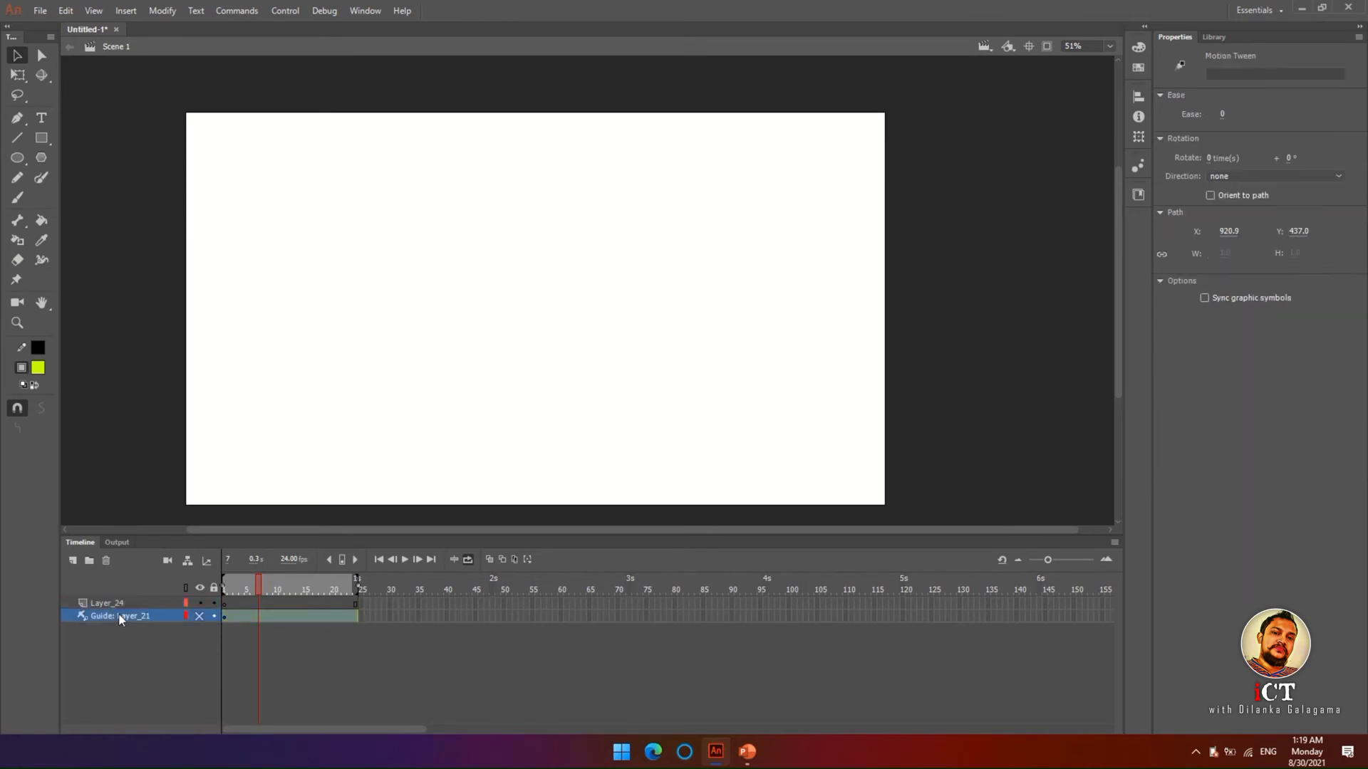
pyautogui.click(107, 561)
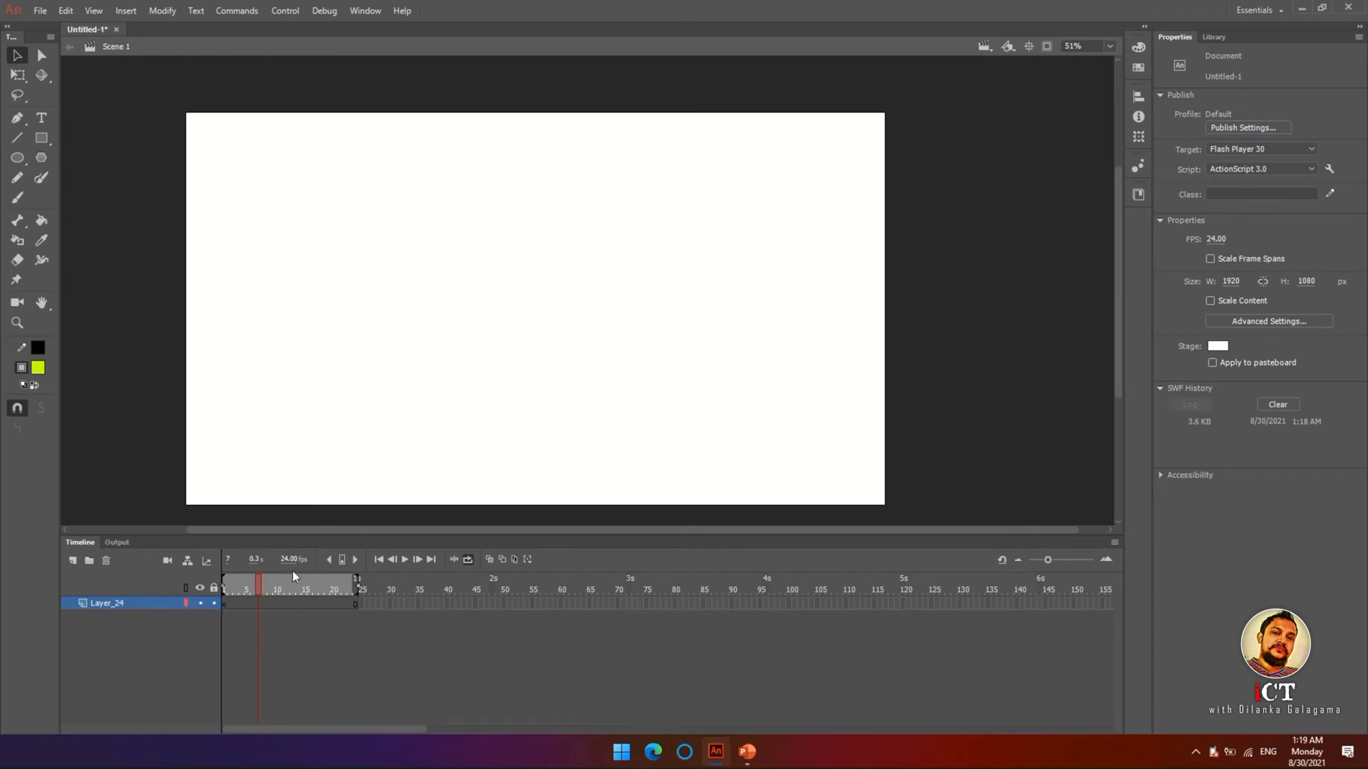
# - Paint a lime-green rectangular frame with a play triangle inside it on the new layer, using the Brush tool
pyautogui.click(18, 199)
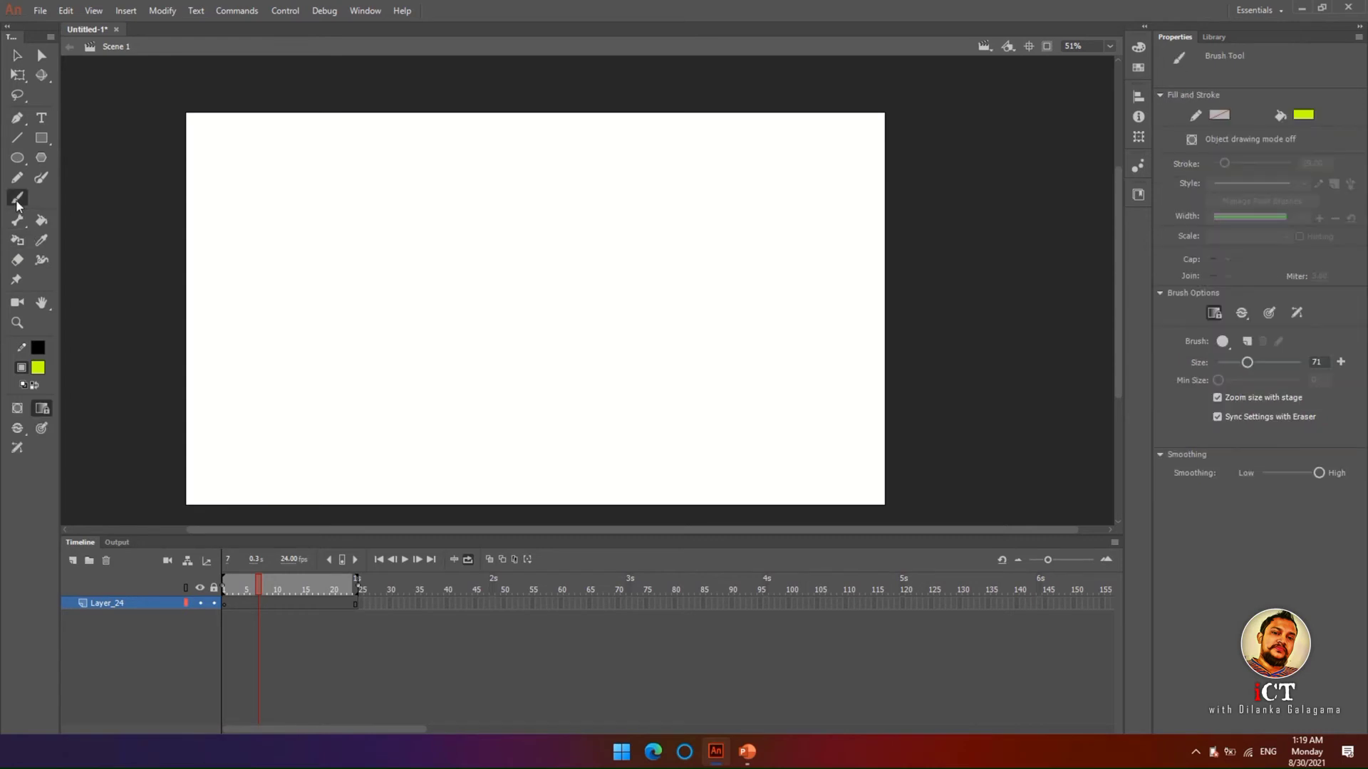
pyautogui.moveTo(350, 204)
pyautogui.mouseDown()
pyautogui.moveTo(668, 194)
pyautogui.moveTo(667, 363)
pyautogui.moveTo(334, 375)
pyautogui.moveTo(340, 206)
pyautogui.mouseUp()
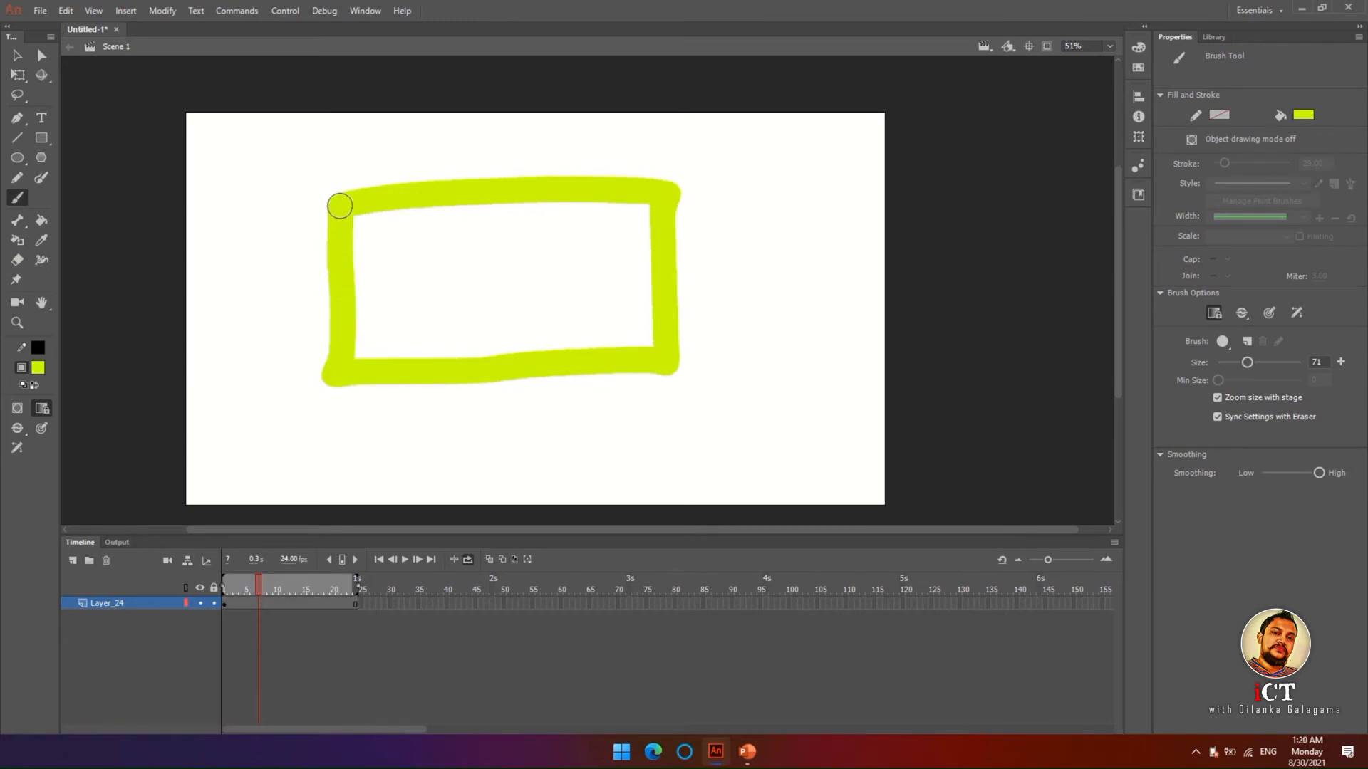
pyautogui.moveTo(455, 232)
pyautogui.mouseDown()
pyautogui.moveTo(589, 286)
pyautogui.moveTo(454, 342)
pyautogui.moveTo(457, 243)
pyautogui.mouseUp()
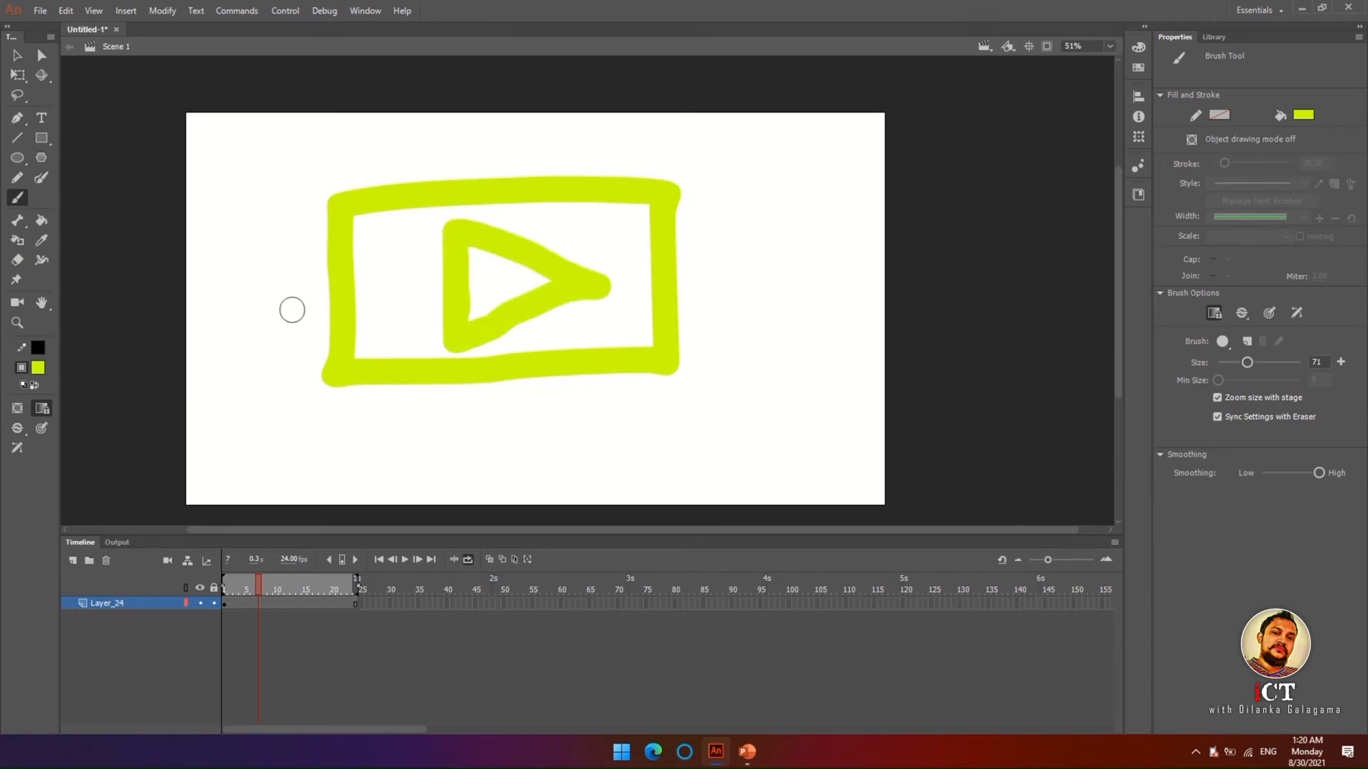
# - Select the whole play drawing on frame 1 and convert it to a symbol of type Button
pyautogui.click(227, 604)
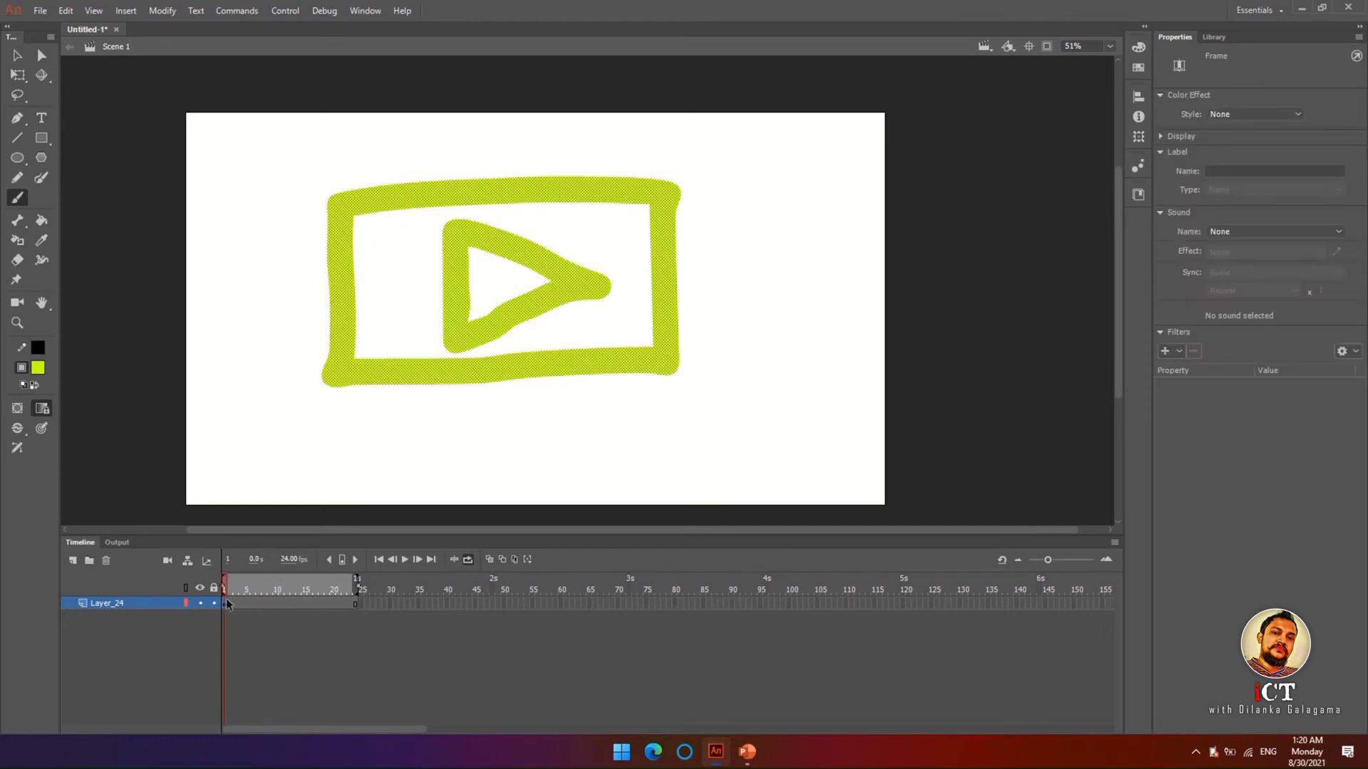
pyautogui.click(17, 63)
pyautogui.moveTo(267, 143)
pyautogui.mouseDown()
pyautogui.moveTo(726, 369)
pyautogui.moveTo(734, 420)
pyautogui.mouseUp()
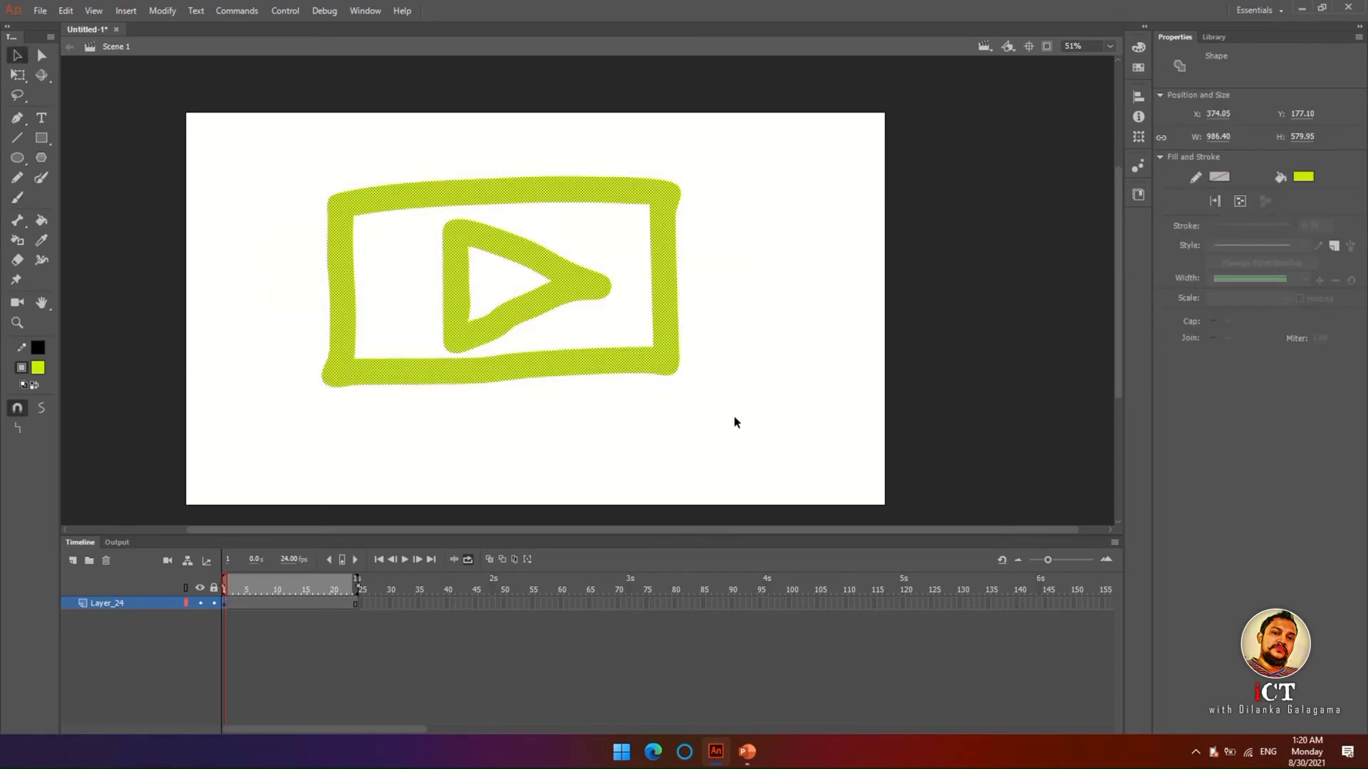
pyautogui.press('F8')
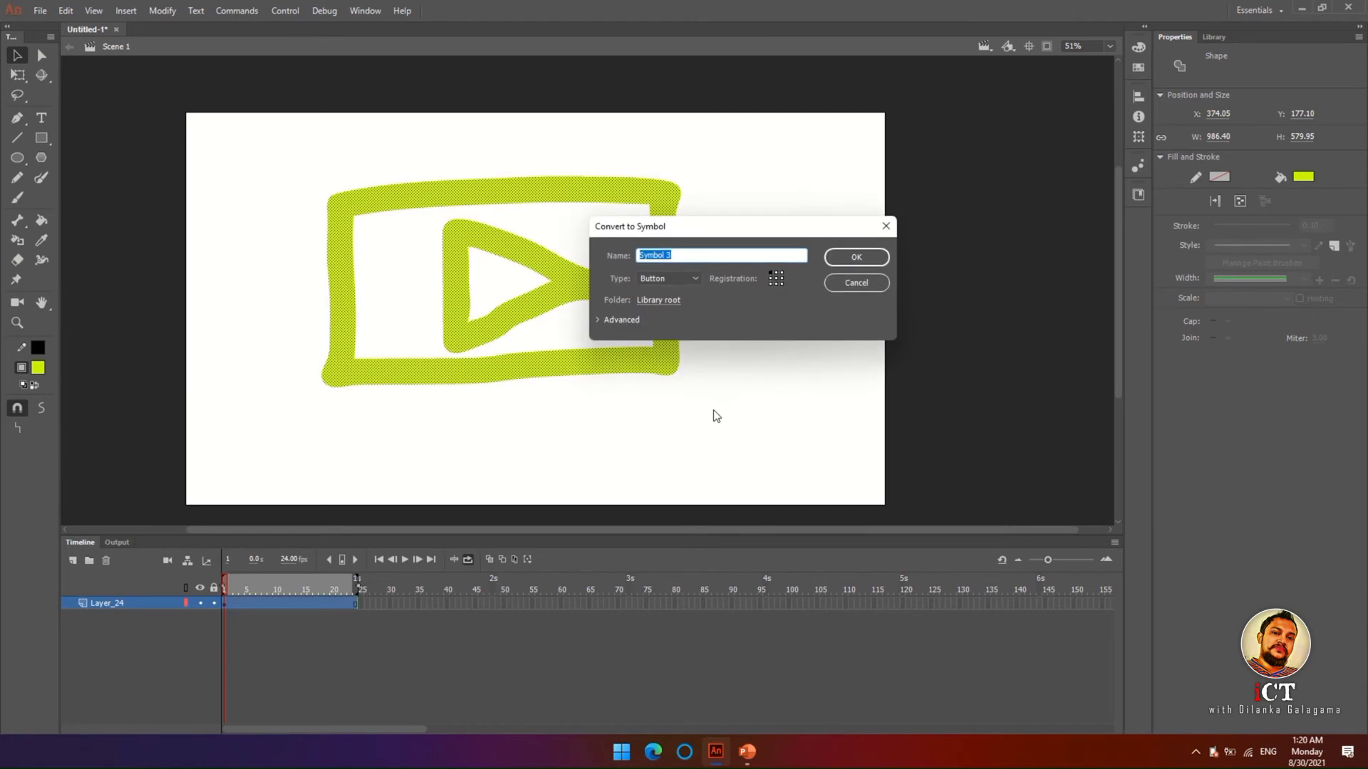
pyautogui.click(677, 280)
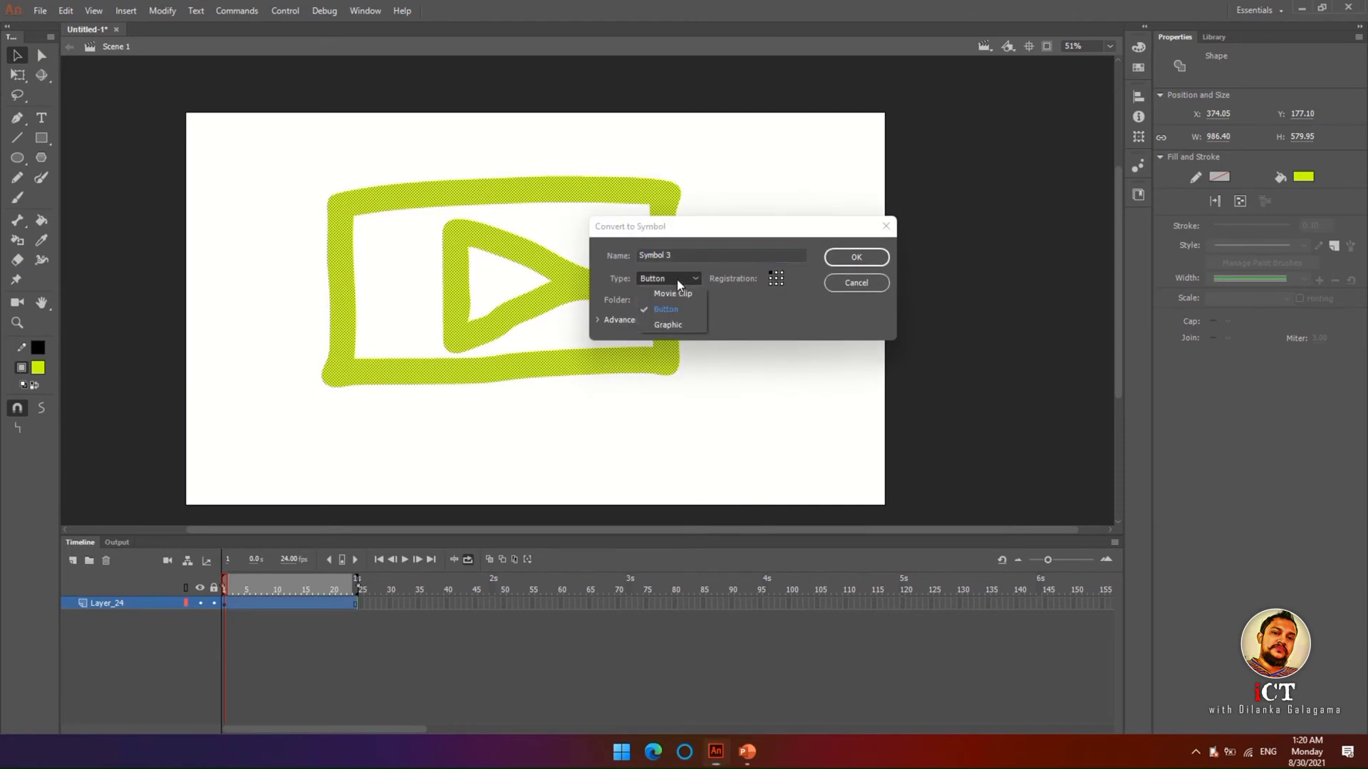
pyautogui.click(670, 311)
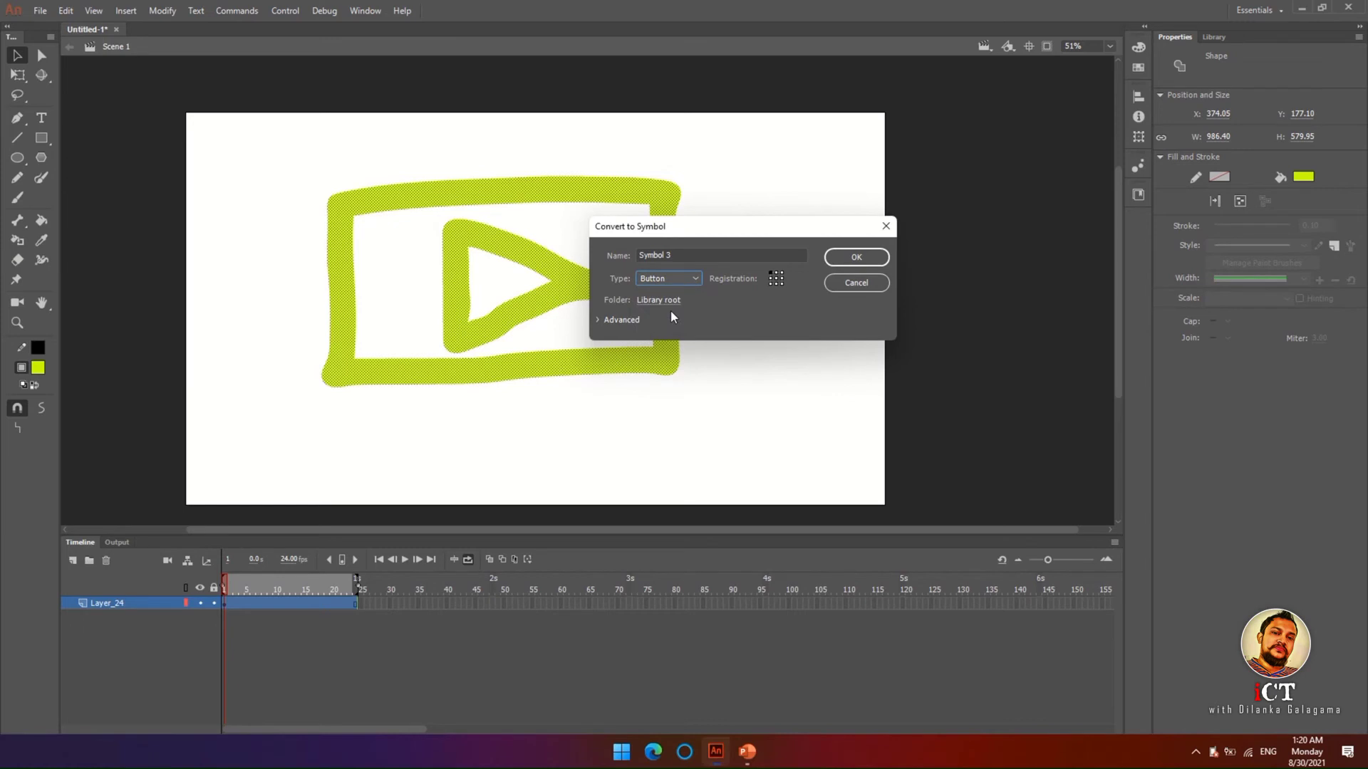
pyautogui.click(838, 261)
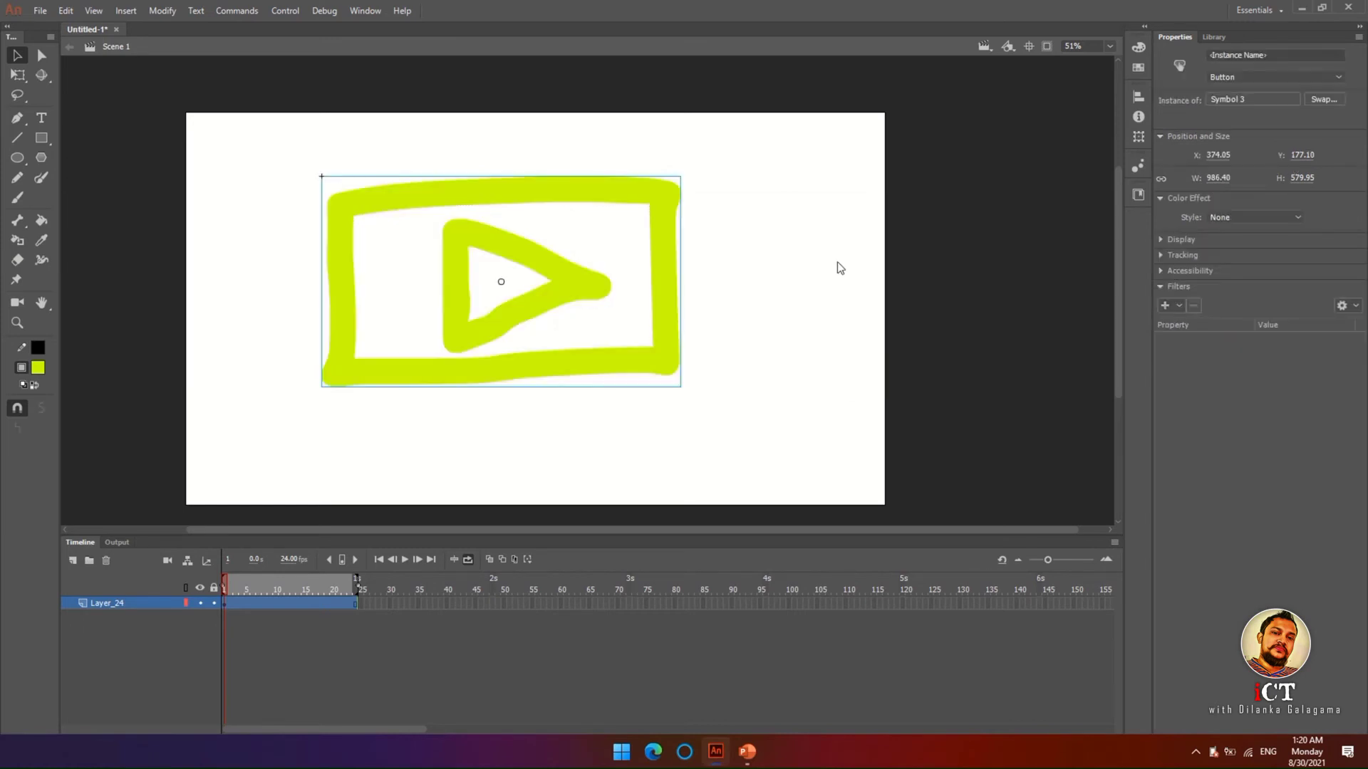
# - Open the play button symbol for editing and insert keyframes in its Over, Down and Hit frames
pyautogui.doubleClick(451, 311)
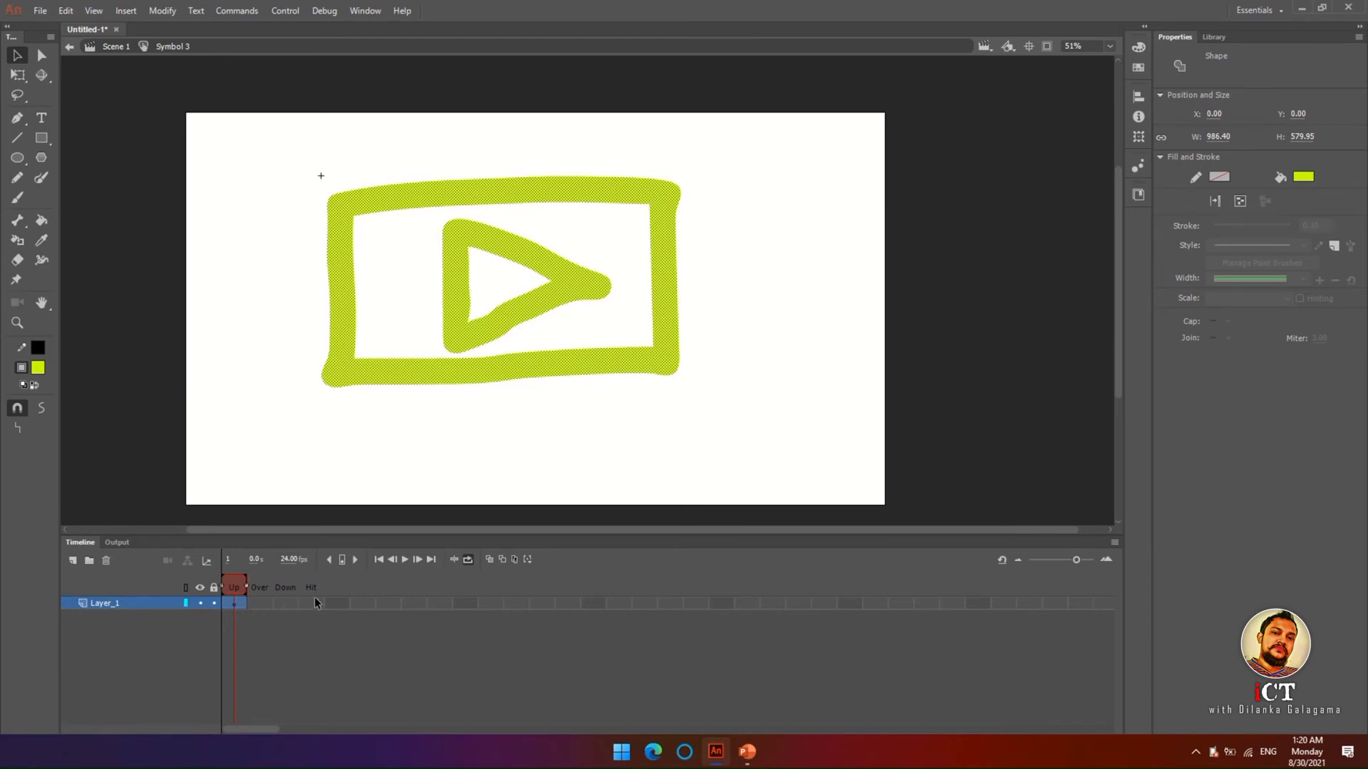
pyautogui.click(249, 606)
pyautogui.press('F6')
pyautogui.click(280, 605)
pyautogui.press('F6')
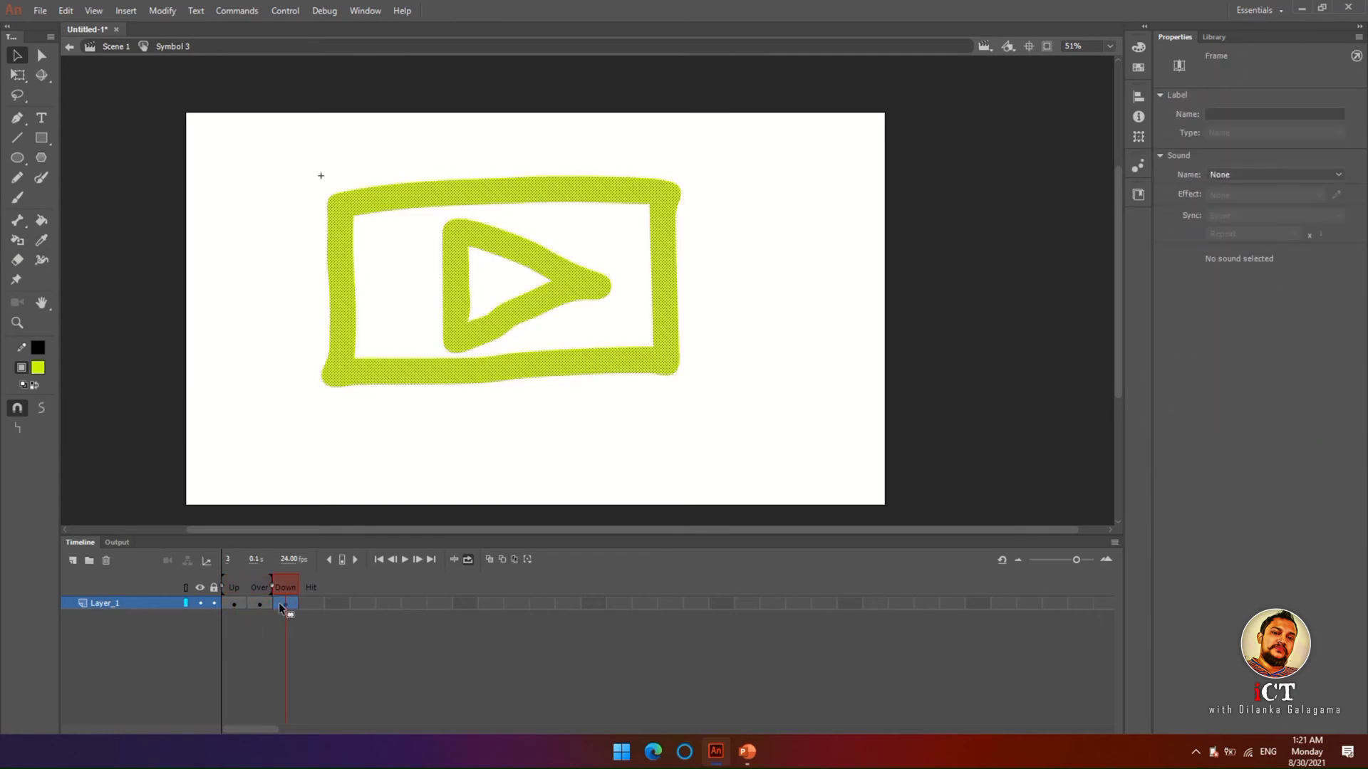
pyautogui.click(310, 604)
pyautogui.press('F6')
# - Change the fill colour of the drawing in the button's Over frame to dark red
pyautogui.click(233, 604)
pyautogui.click(260, 604)
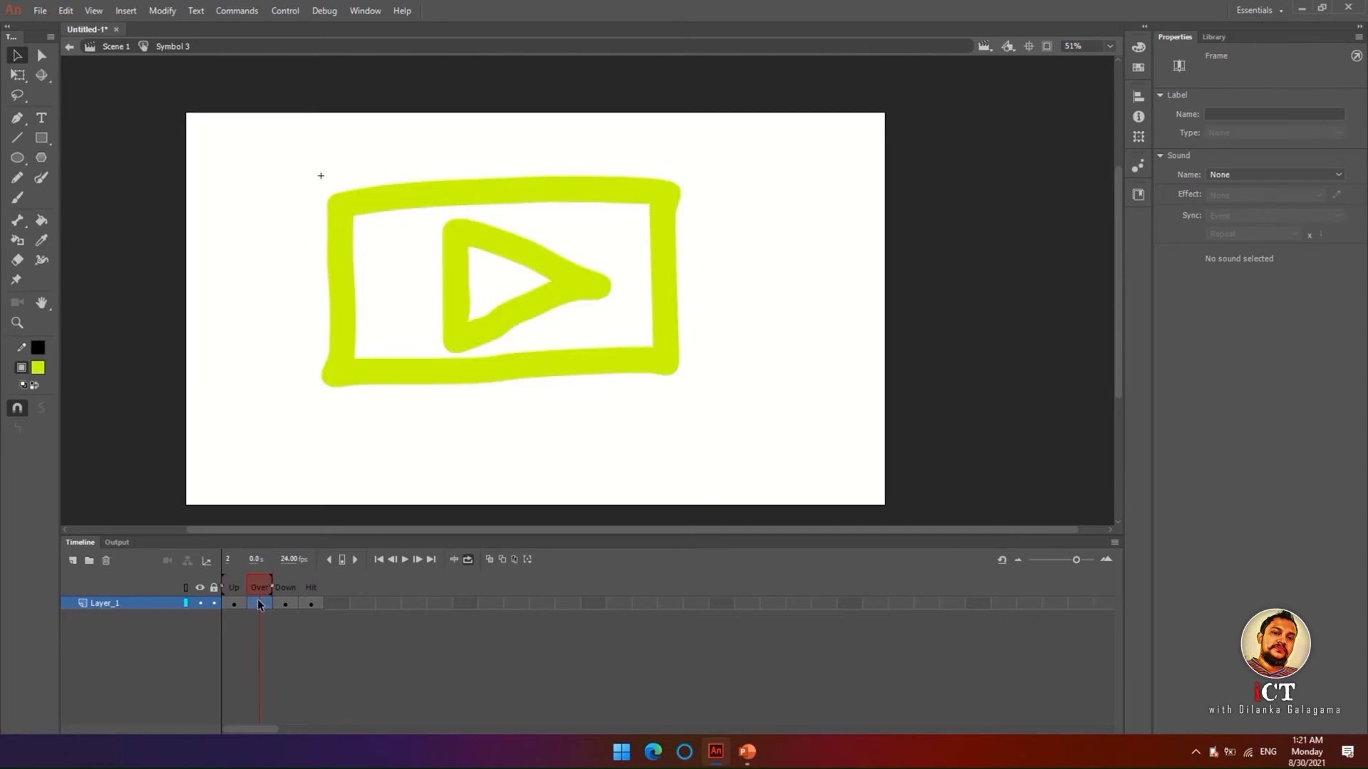
pyautogui.click(38, 368)
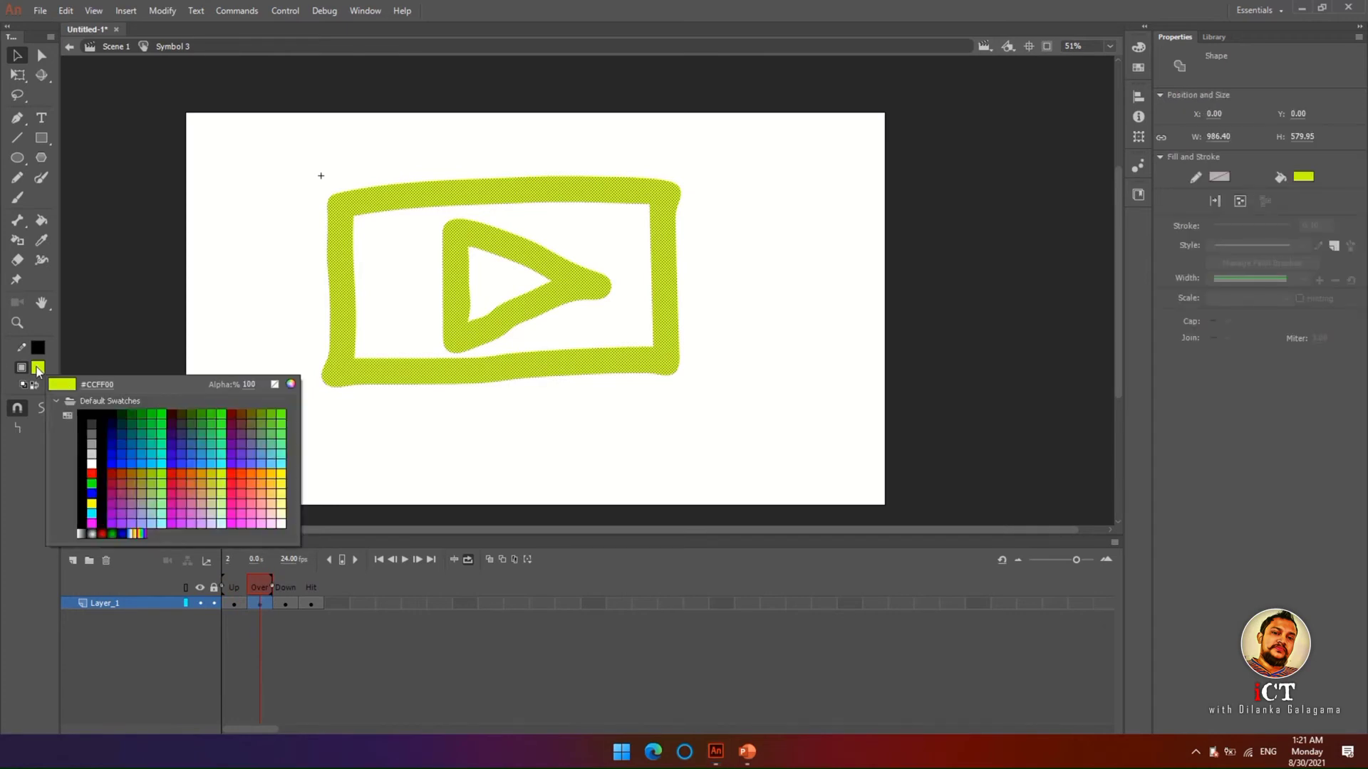
pyautogui.click(111, 482)
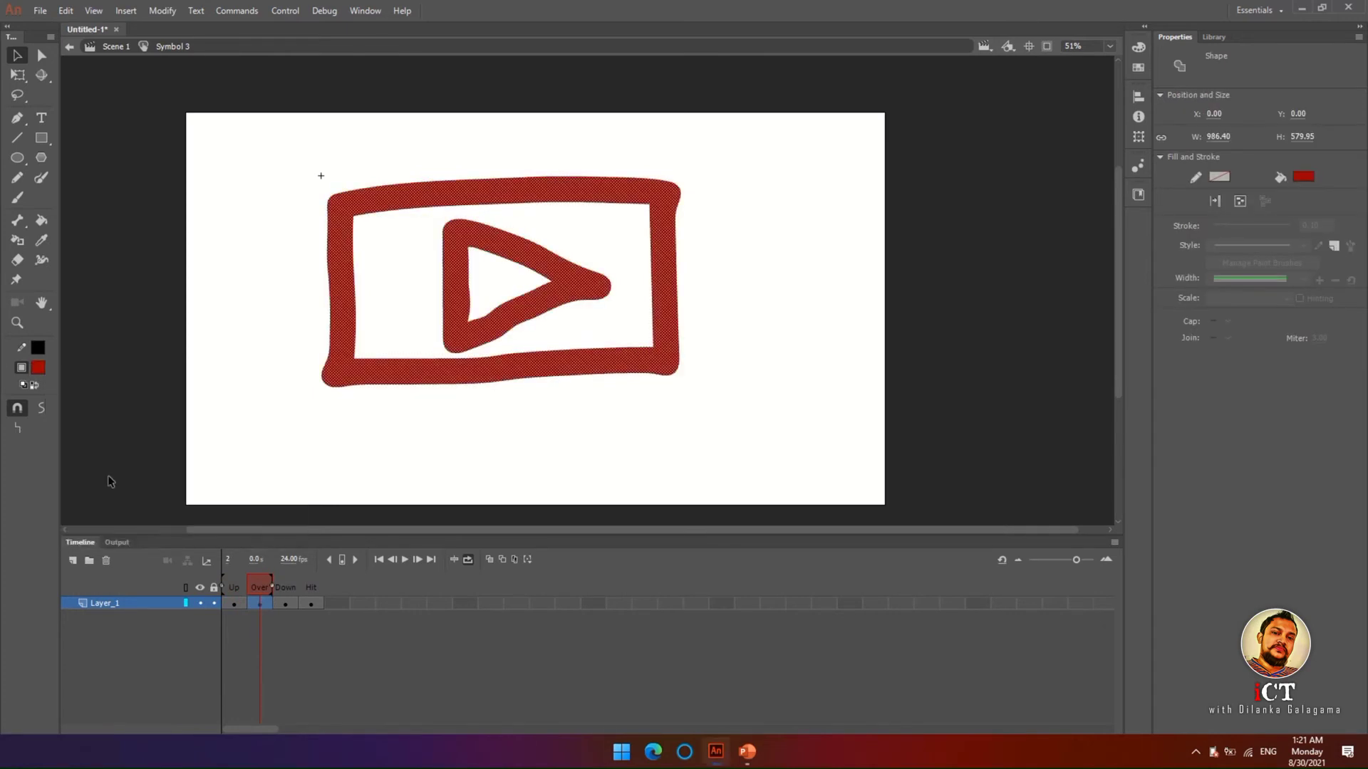
# - Change the fill colour of the drawing in the button's Down frame to dark reddish brown (#663333)
pyautogui.click(285, 604)
pyautogui.click(38, 367)
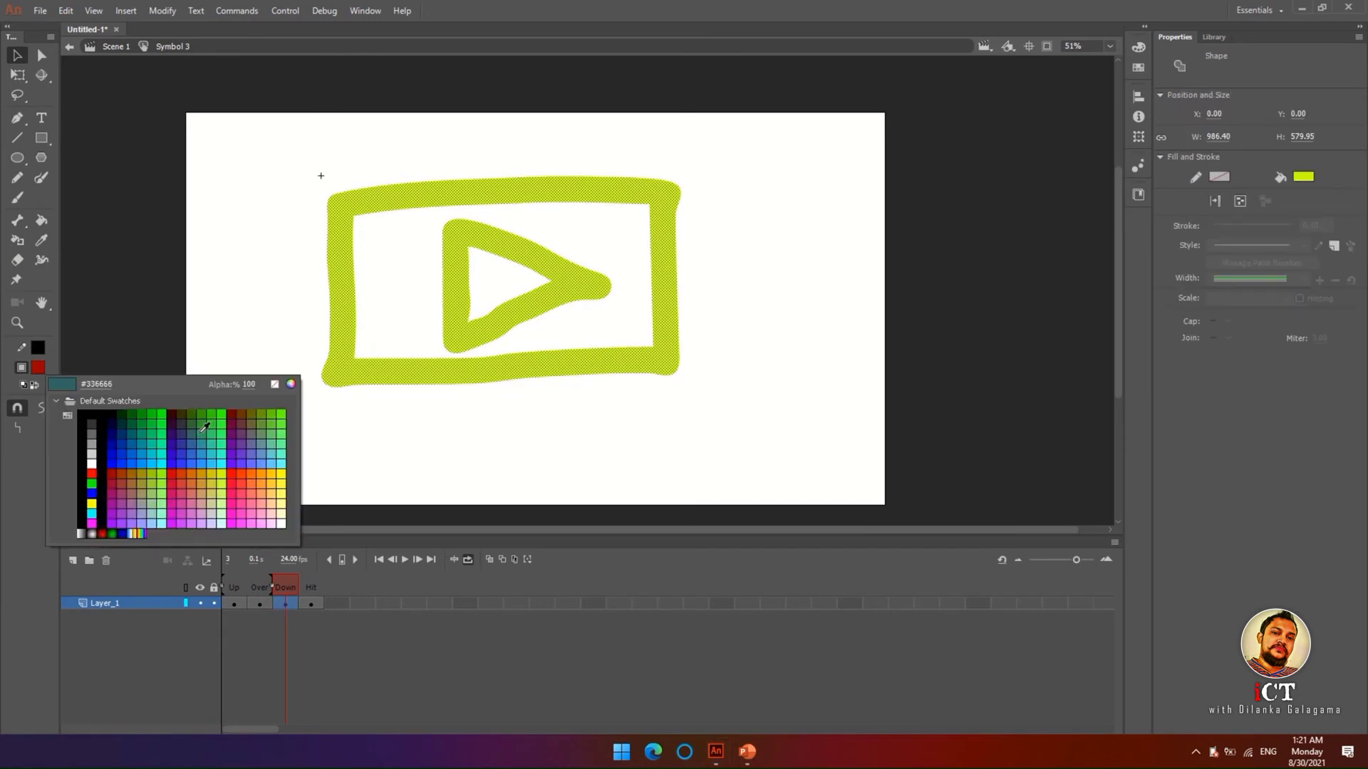
pyautogui.click(241, 419)
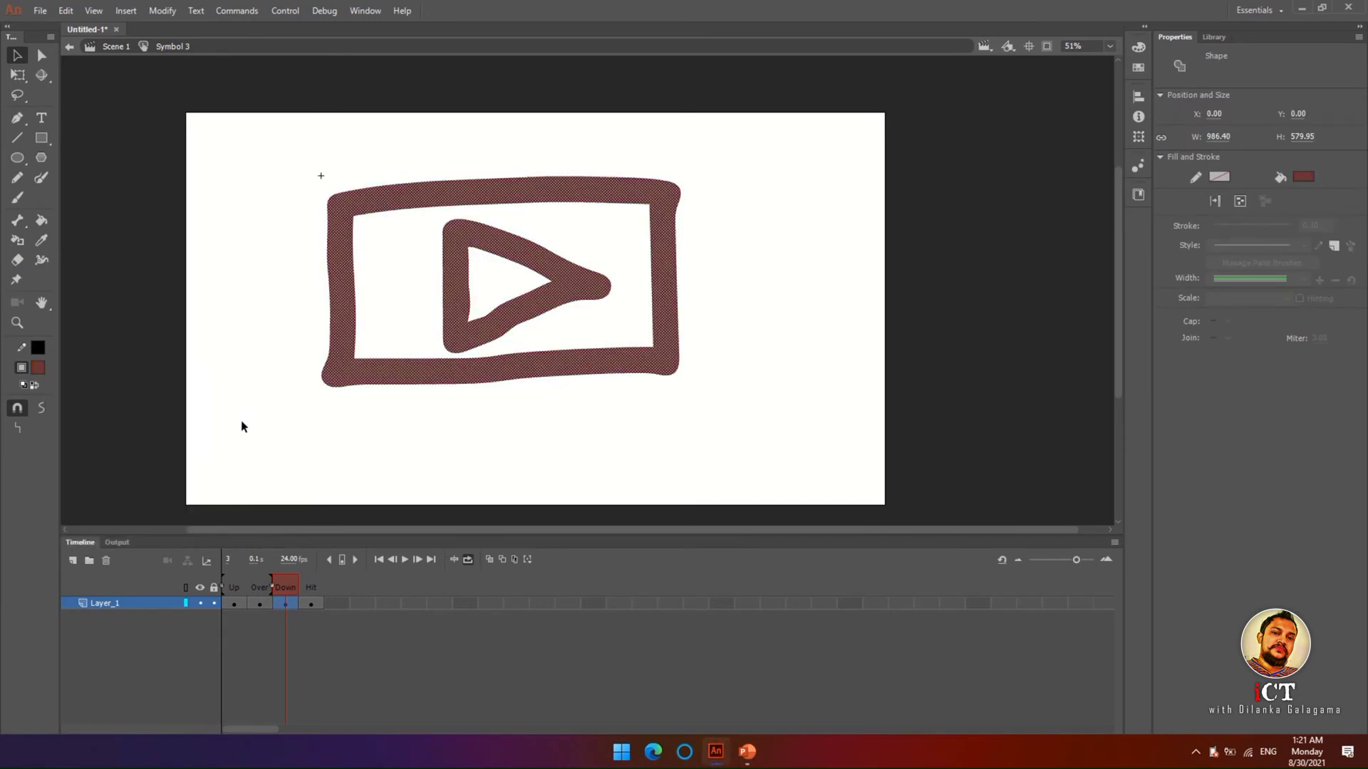
# - Change the fill colour of the drawing in the button's Hit frame to blue and return to Scene 1
pyautogui.click(310, 604)
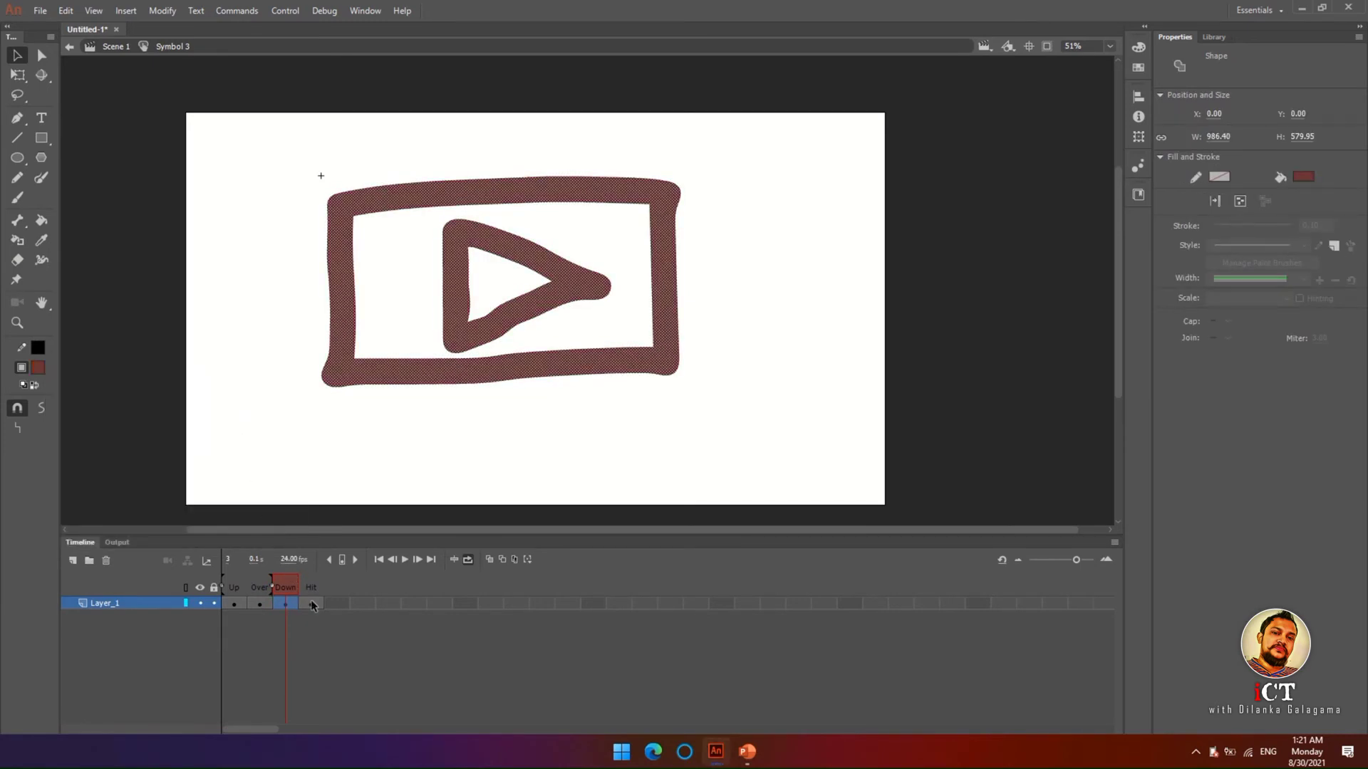
pyautogui.click(42, 366)
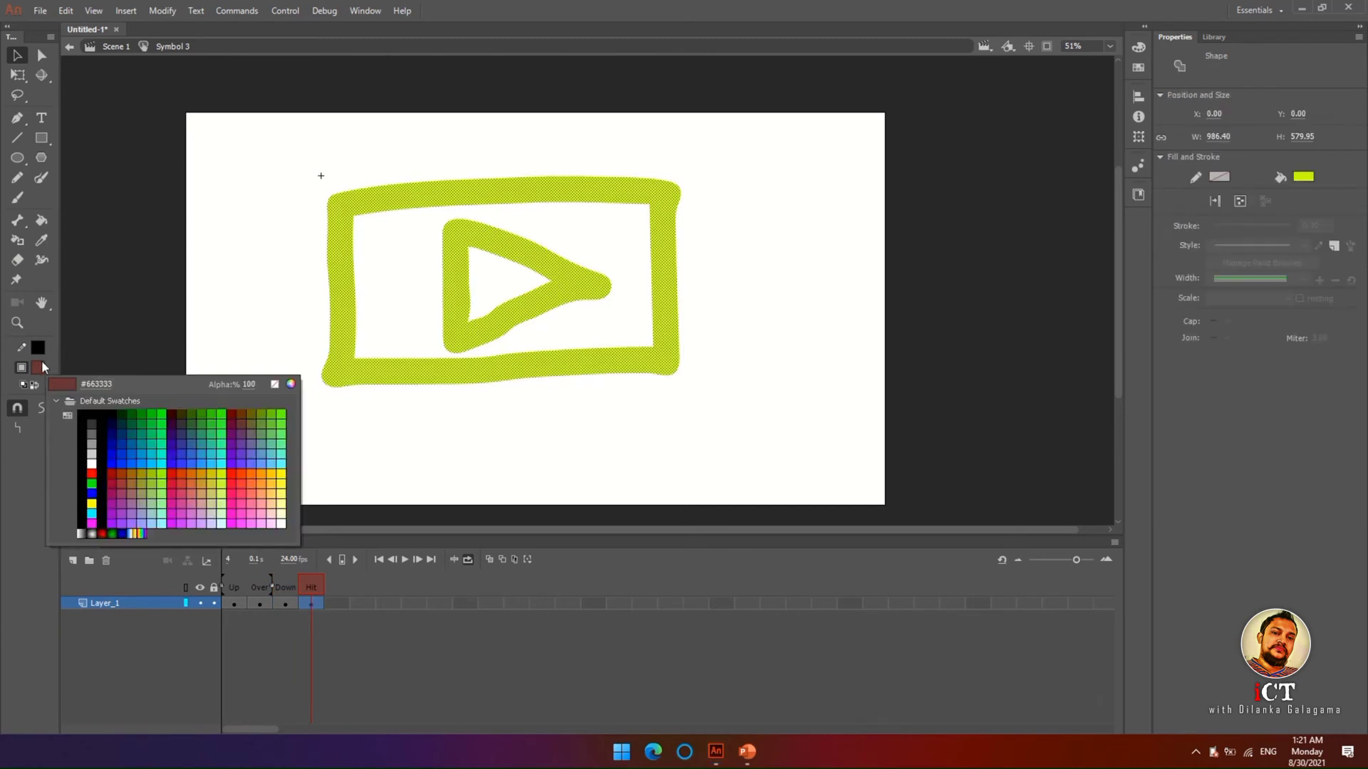
pyautogui.click(122, 467)
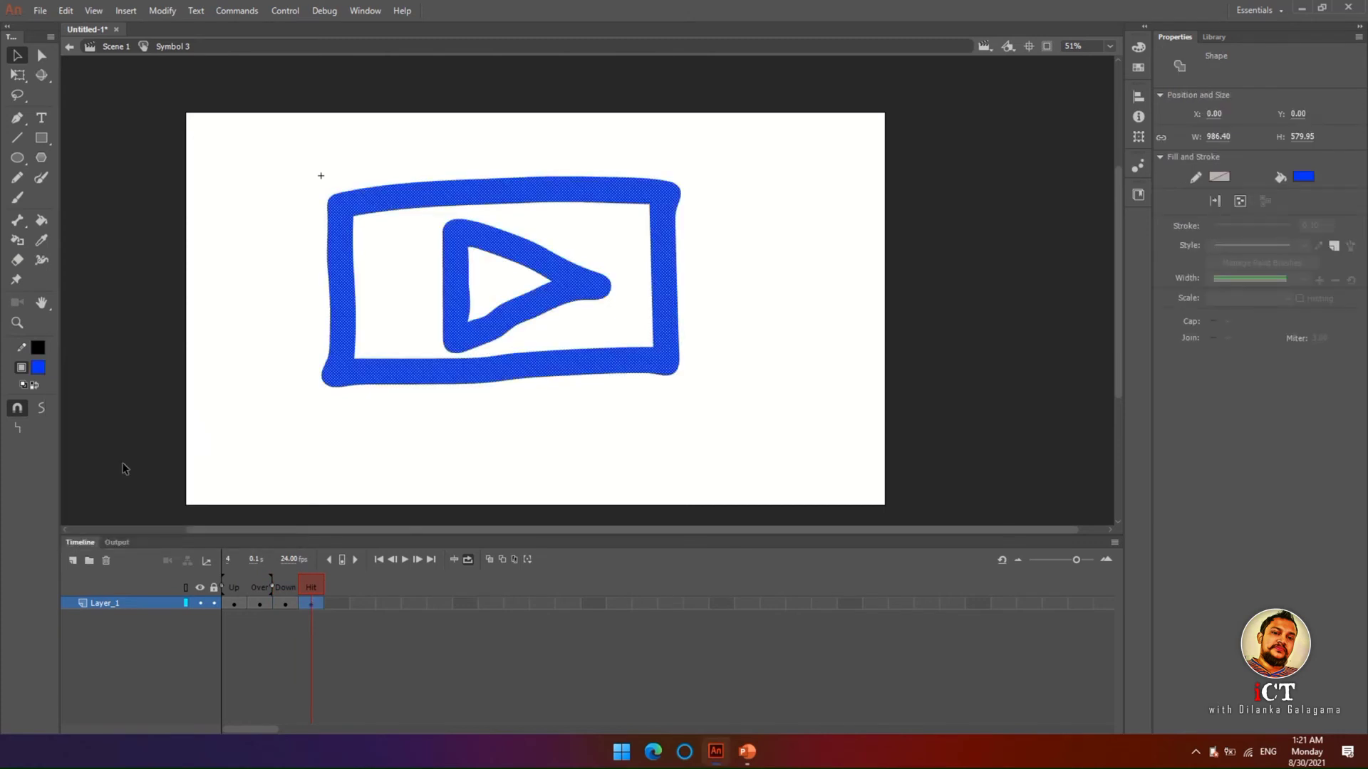
pyautogui.doubleClick(254, 436)
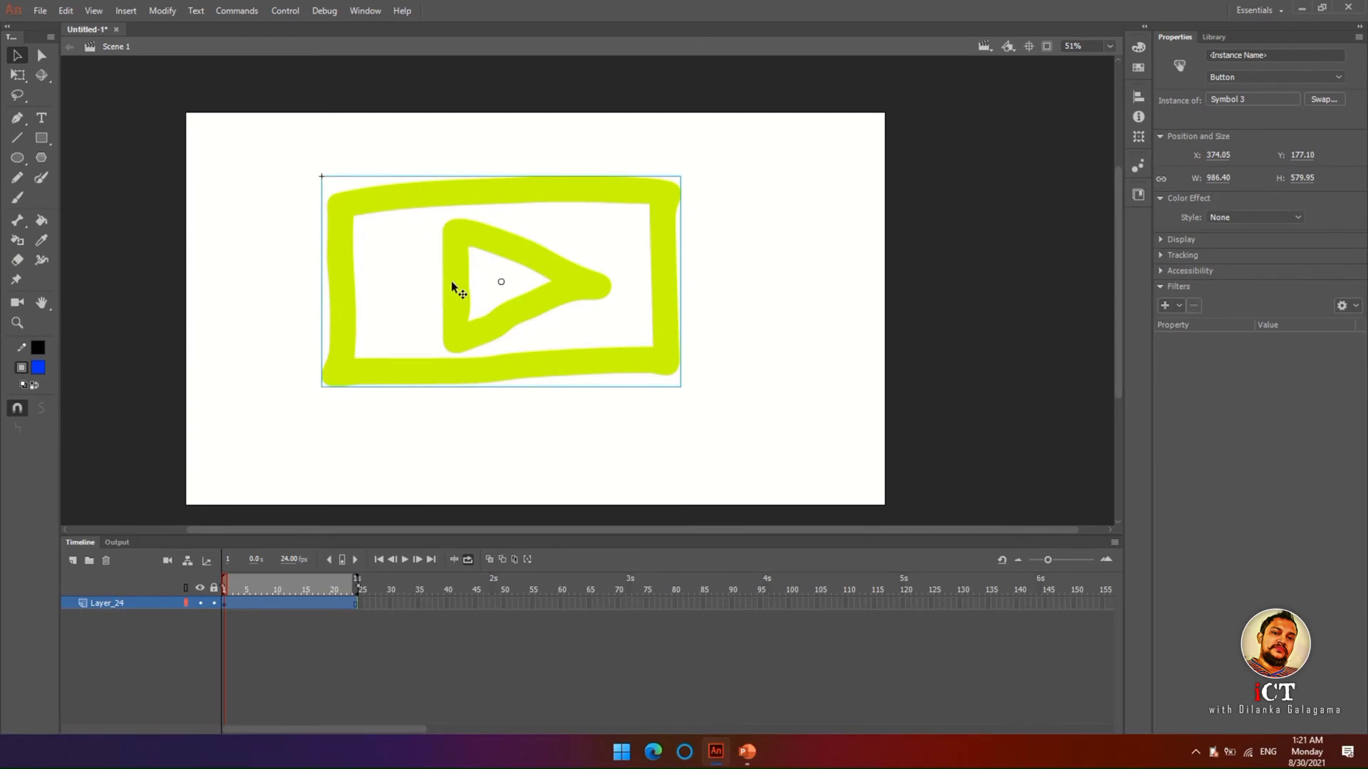
# - Test the movie, try the play button's Over and Down states, and close the preview
pyautogui.hotkey('ctrl', 'Return')
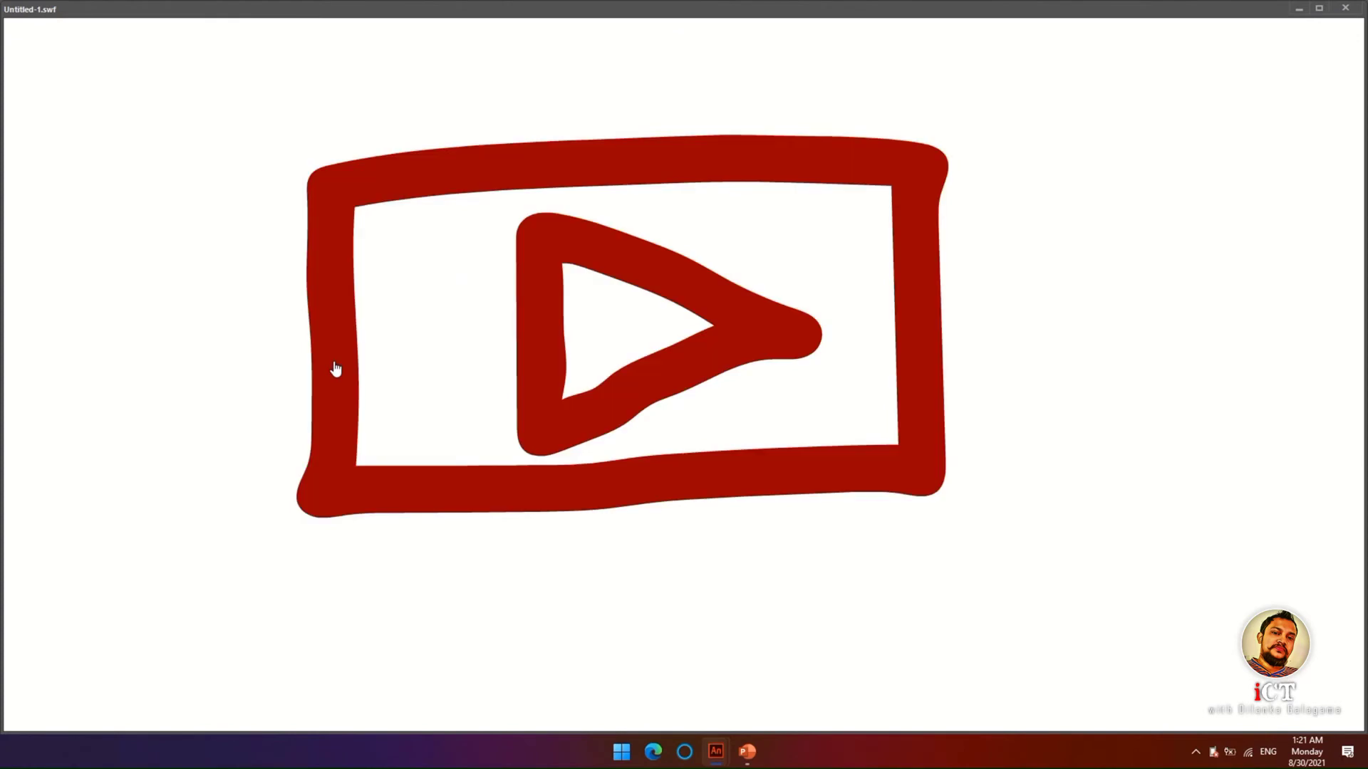
pyautogui.click(673, 149)
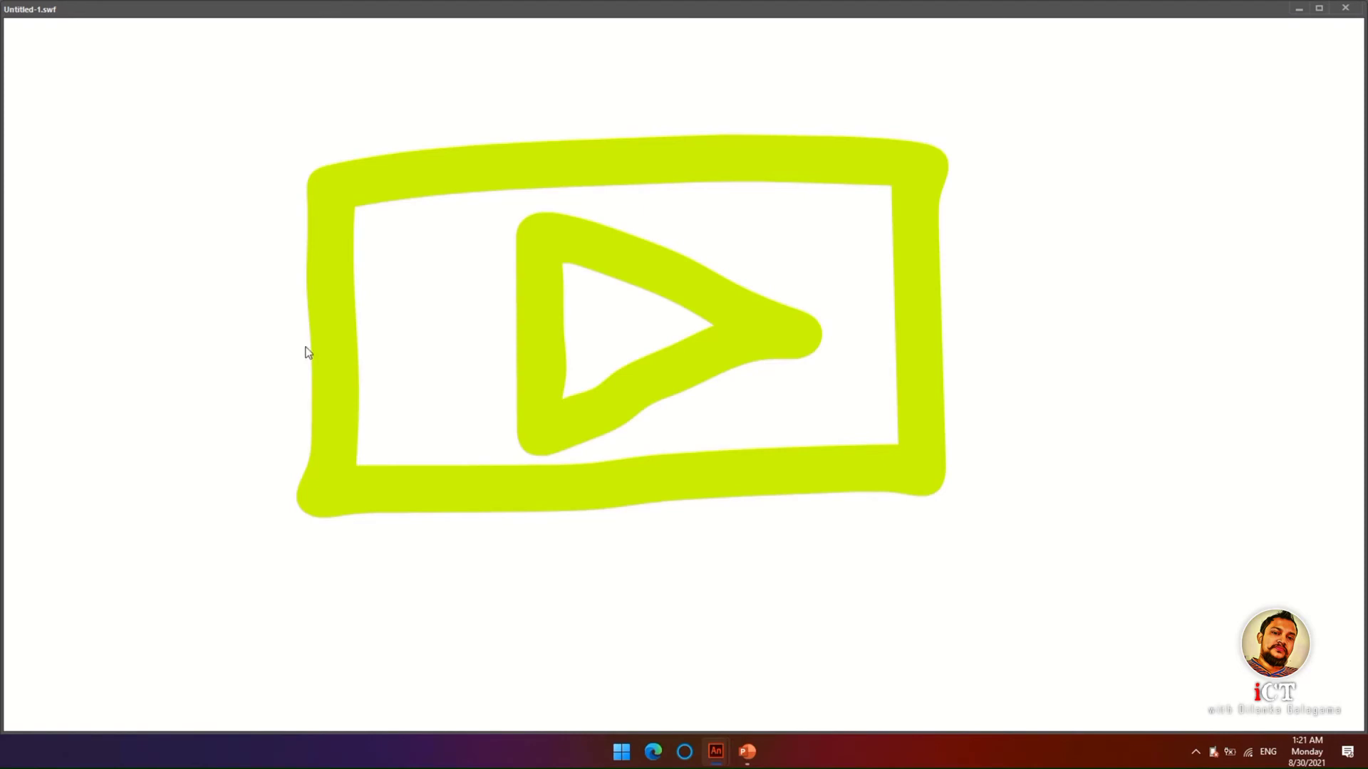
pyautogui.click(337, 377)
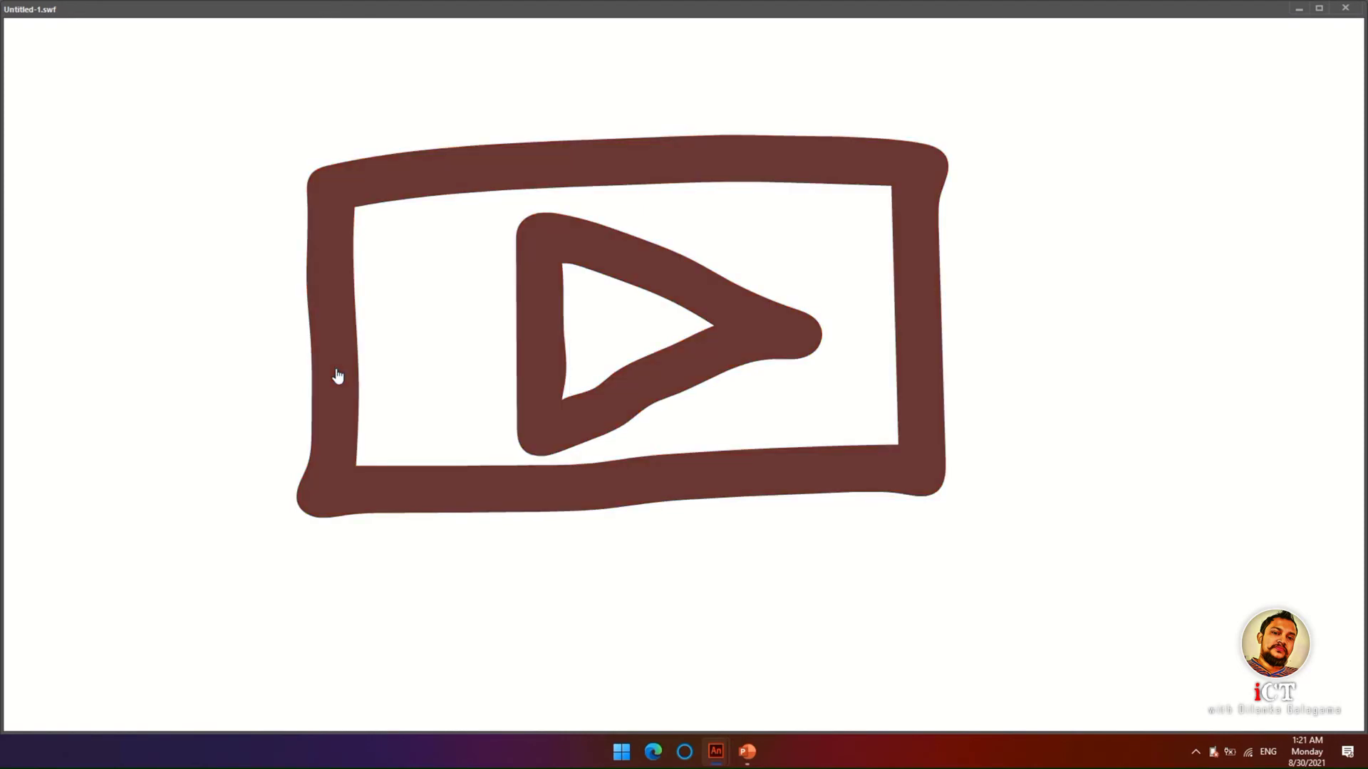
pyautogui.click(337, 376)
pyautogui.click(337, 376)
pyautogui.click(338, 376)
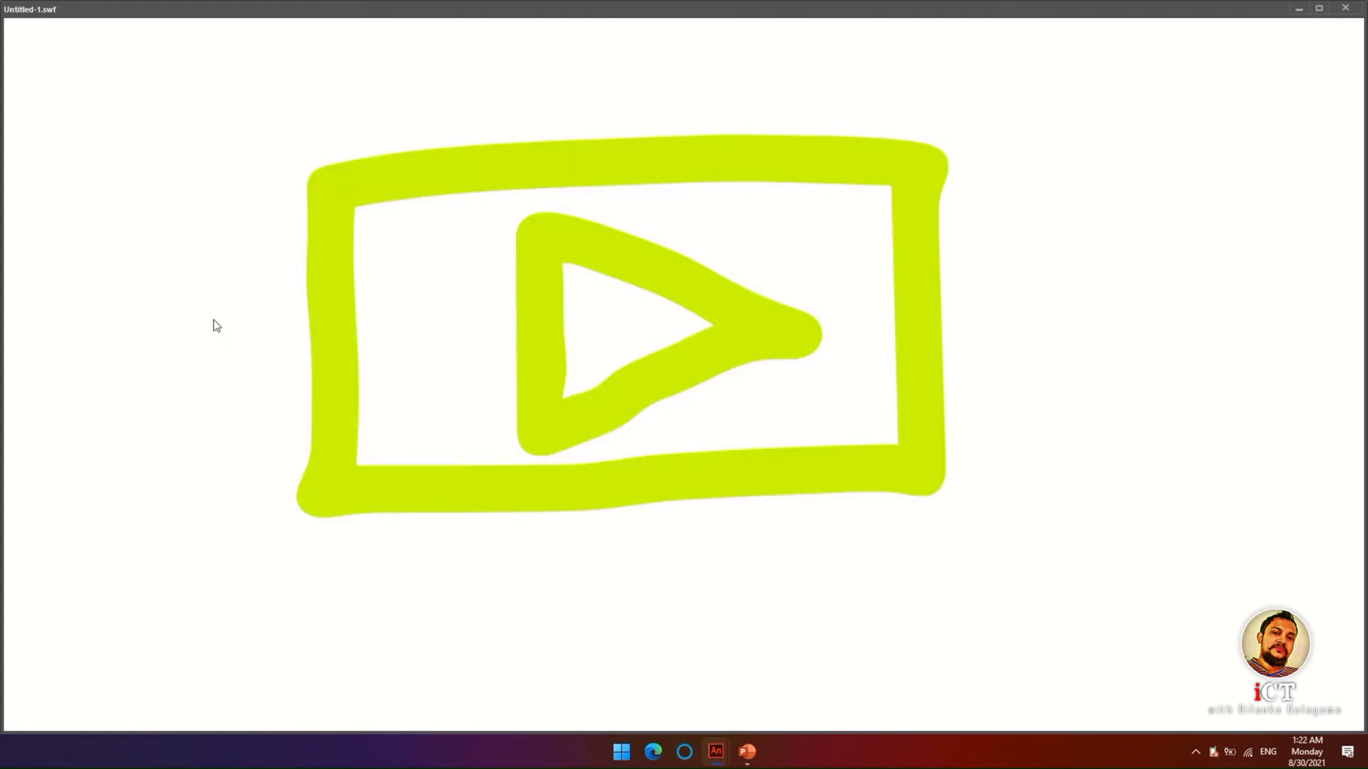
pyautogui.click(1349, 10)
pyautogui.click(588, 345)
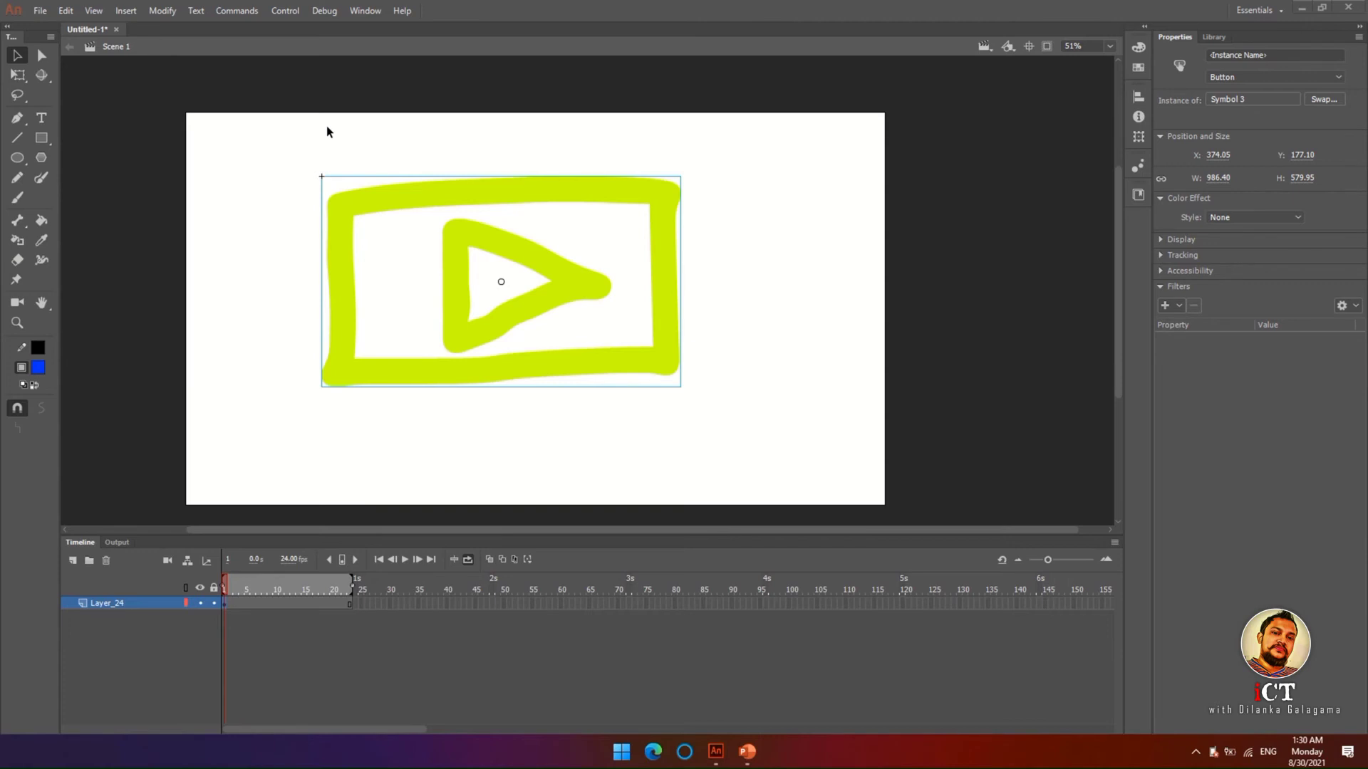
# - Hide the play button's layer and add a new layer named sound
pyautogui.click(200, 603)
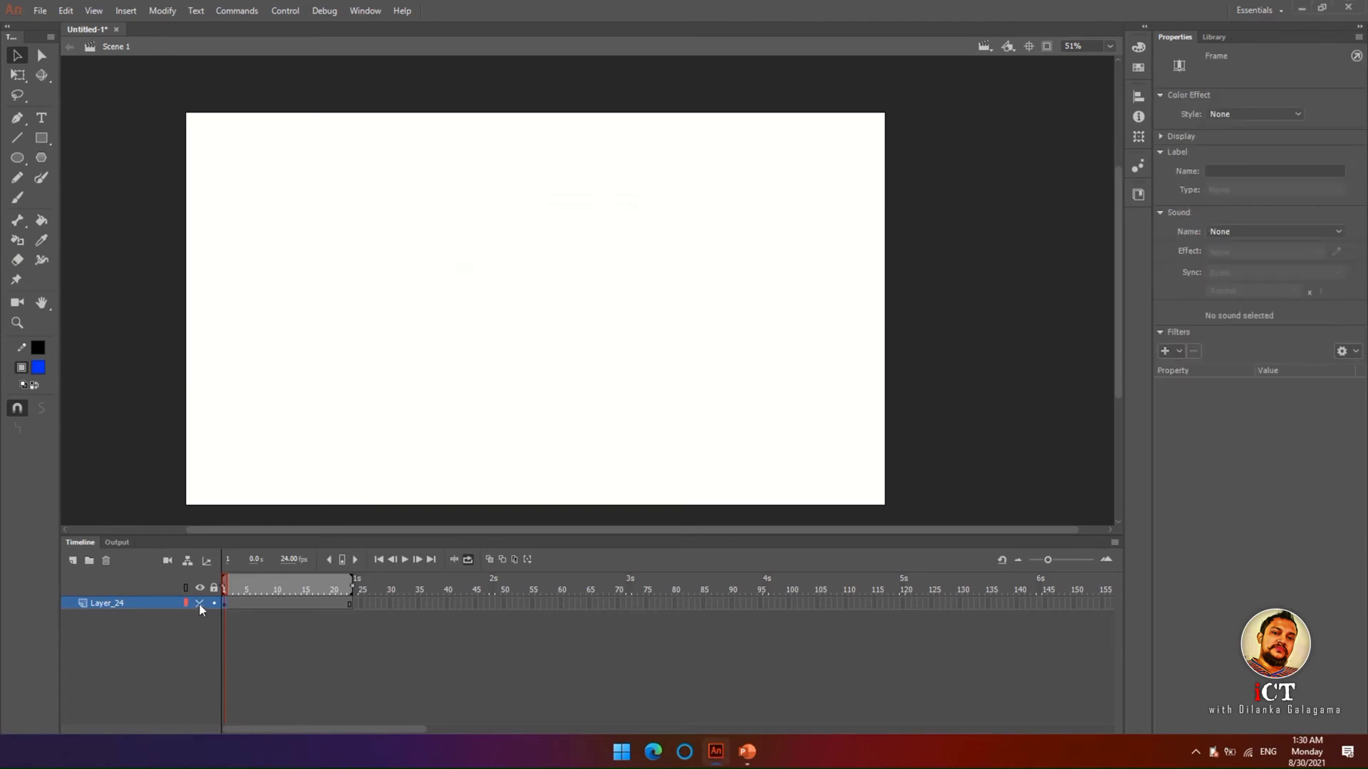
pyautogui.click(73, 561)
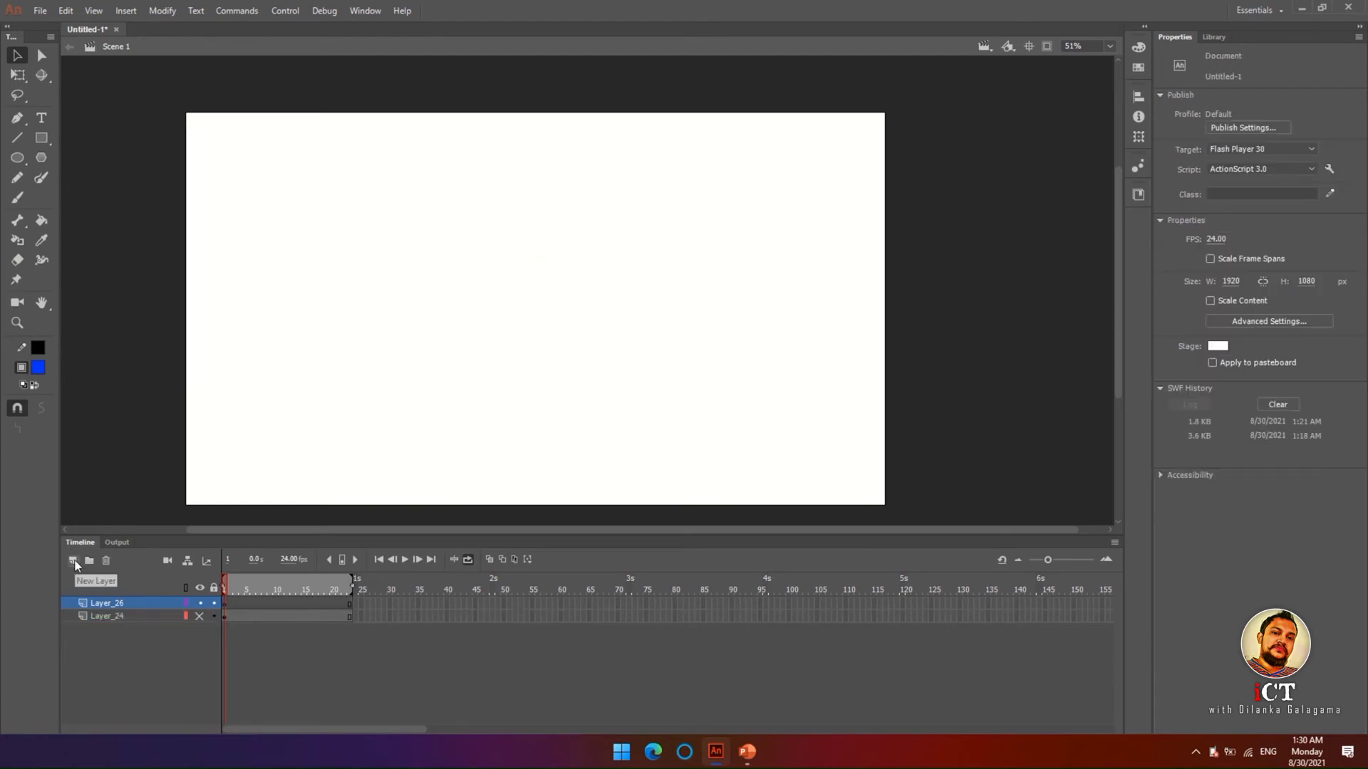
pyautogui.doubleClick(106, 602)
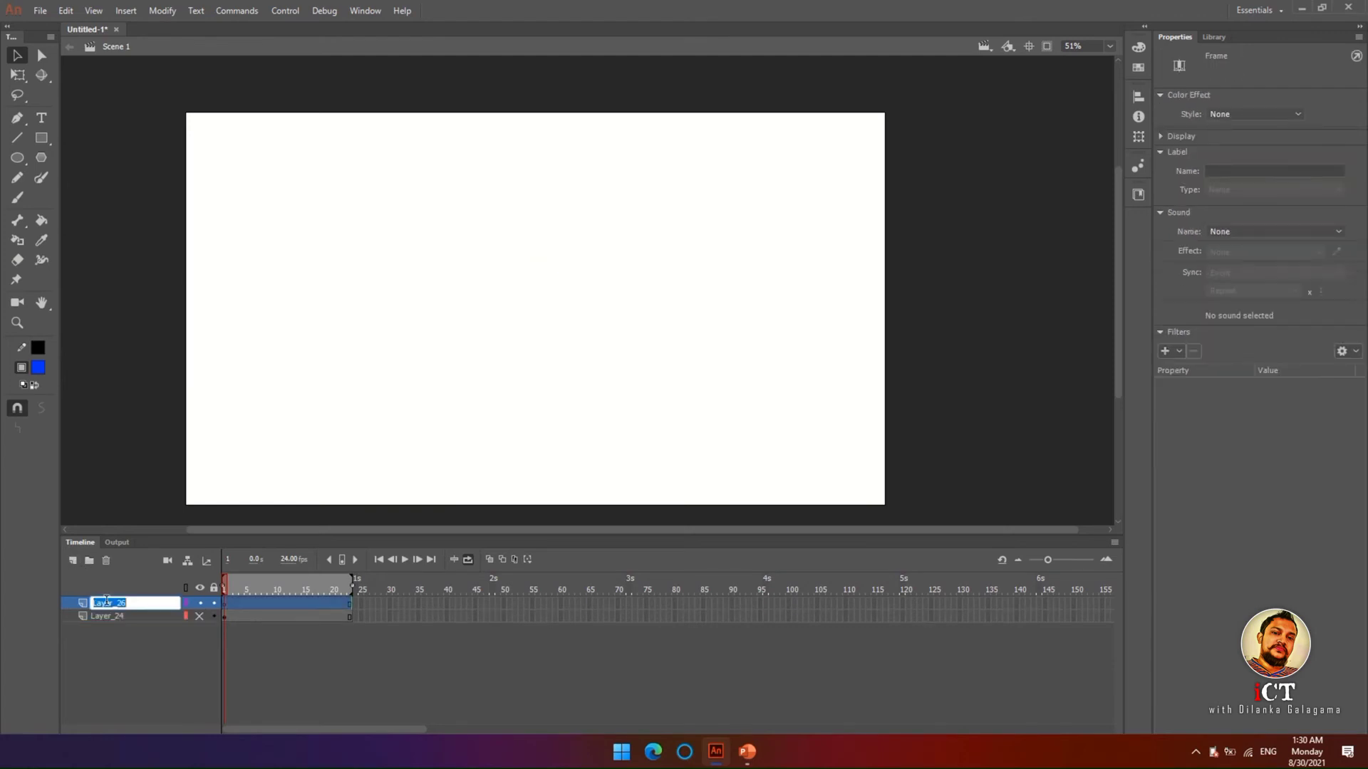
pyautogui.write('soun')
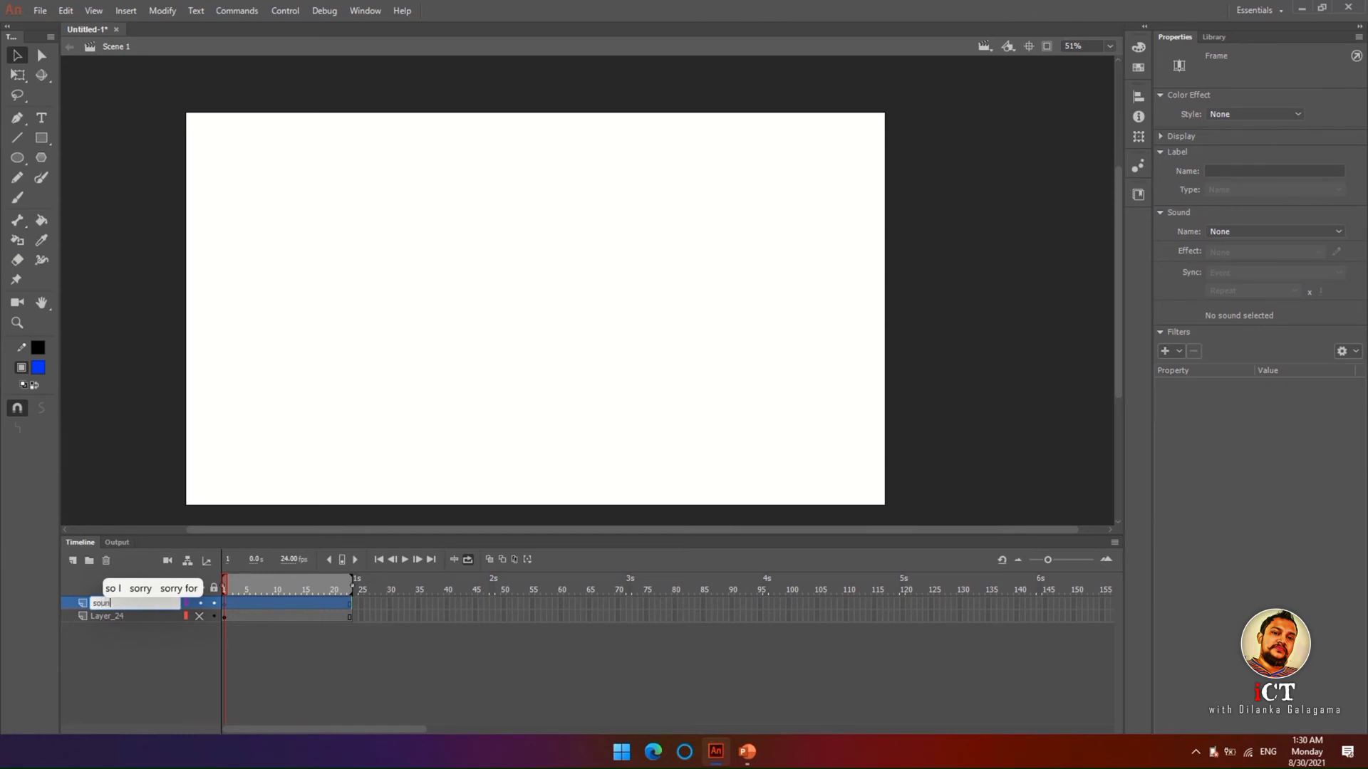
pyautogui.write('d')
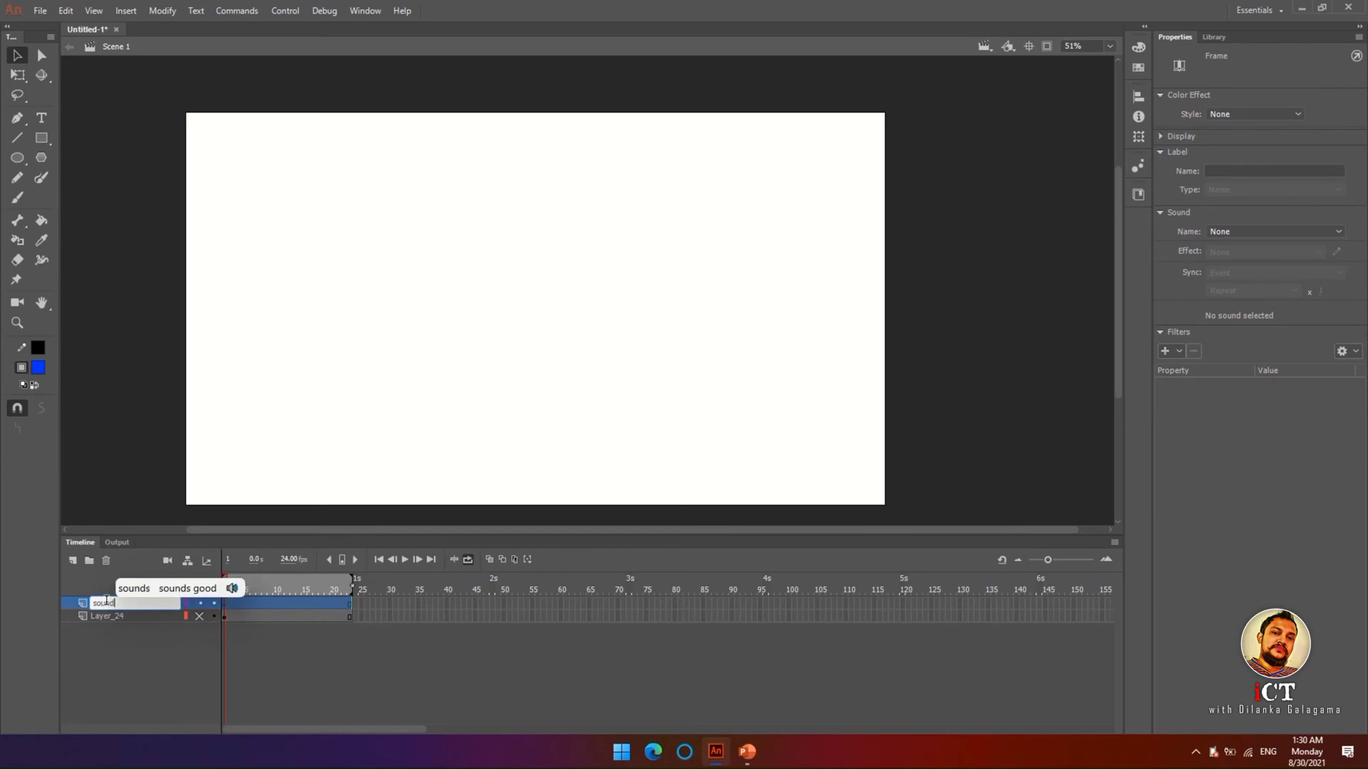
pyautogui.press('Return')
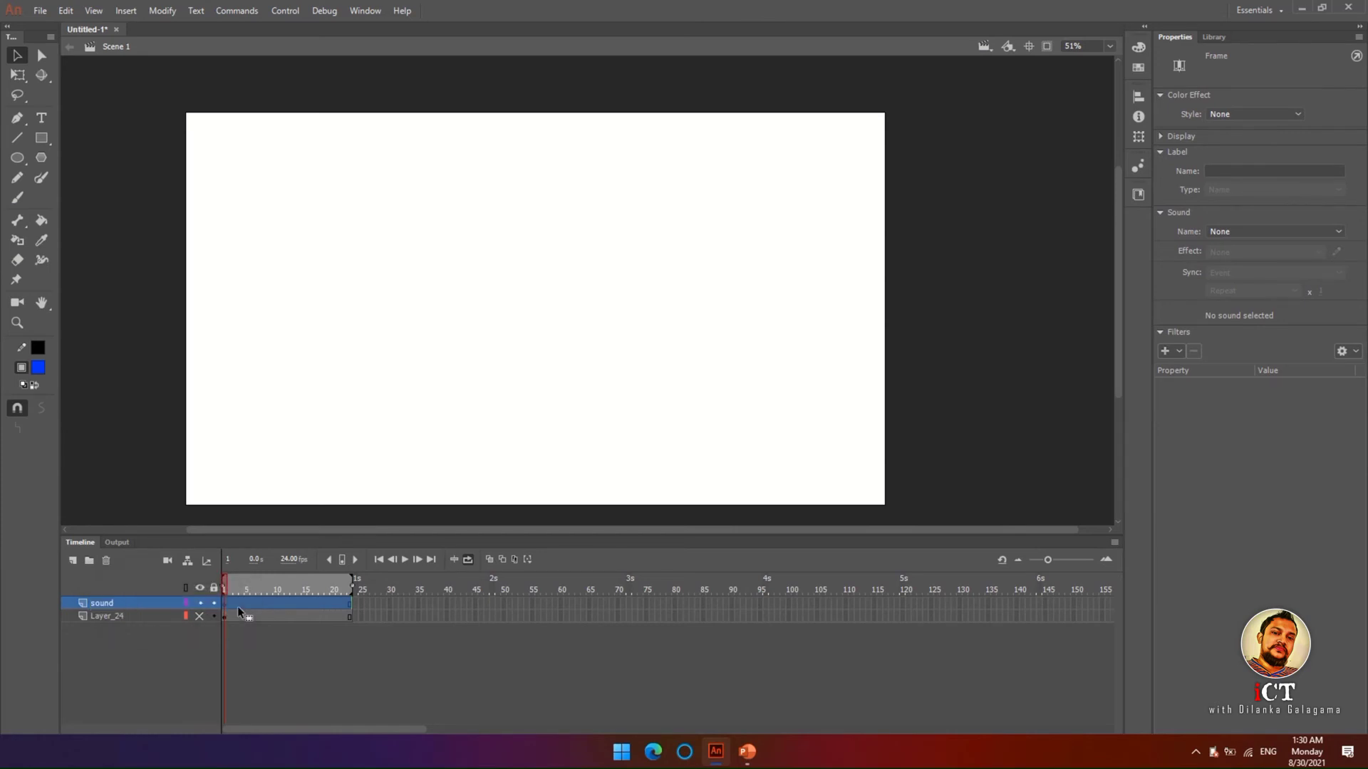
# - Extend the sound layer with inserted frames to about 6 seconds on the timeline
pyautogui.click(339, 604)
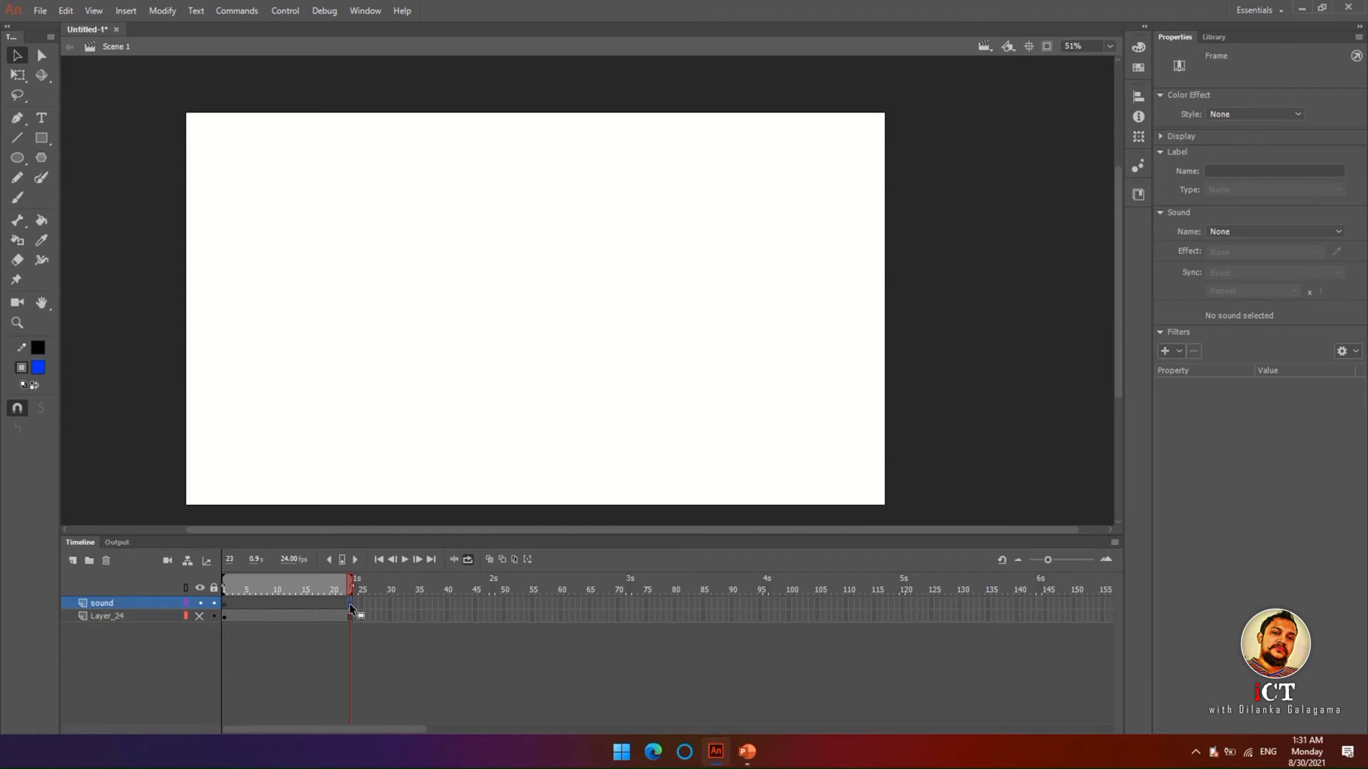
pyautogui.press('F5')
pyautogui.press('F5')
pyautogui.press('F5')
pyautogui.press('F5')
pyautogui.press('F5')
pyautogui.press('F5')
pyautogui.press('F5')
pyautogui.press('F5')
pyautogui.press('F5')
pyautogui.press('F5')
pyautogui.press('F5')
pyautogui.press('F5')
pyautogui.press('F5')
pyautogui.press('F5')
pyautogui.press('F5')
pyautogui.press('F5')
pyautogui.press('F5')
pyautogui.press('F5')
pyautogui.press('F5')
pyautogui.press('F5')
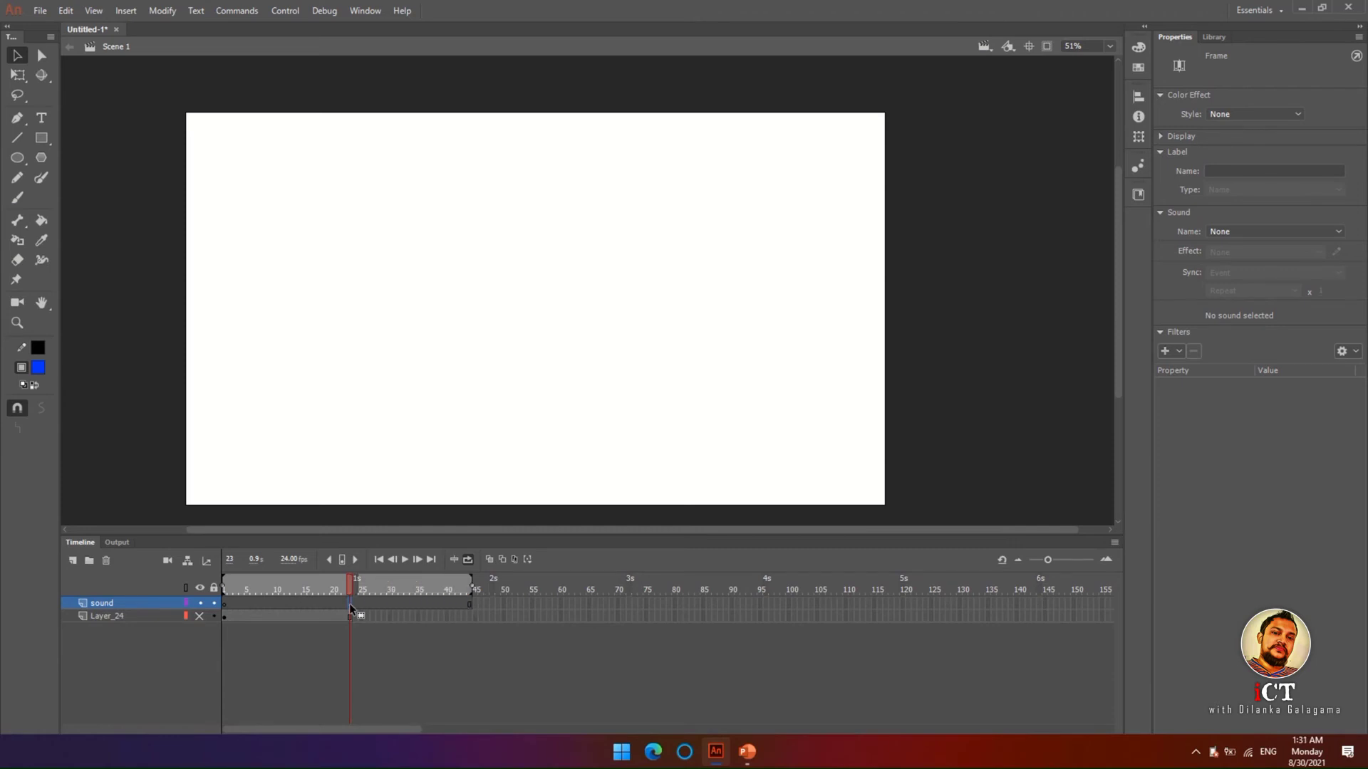
pyautogui.press('F5')
pyautogui.press('F5')
pyautogui.press('F5')
pyautogui.press('F5')
pyautogui.press('F5')
pyautogui.press('F5')
pyautogui.press('F5')
pyautogui.press('F5')
pyautogui.press('F5')
pyautogui.press('F5')
pyautogui.press('F5')
pyautogui.press('F5')
pyautogui.press('F5')
pyautogui.press('F5')
pyautogui.press('F5')
pyautogui.press('F5')
pyautogui.press('F5')
pyautogui.press('F5')
pyautogui.press('F5')
pyautogui.press('F5')
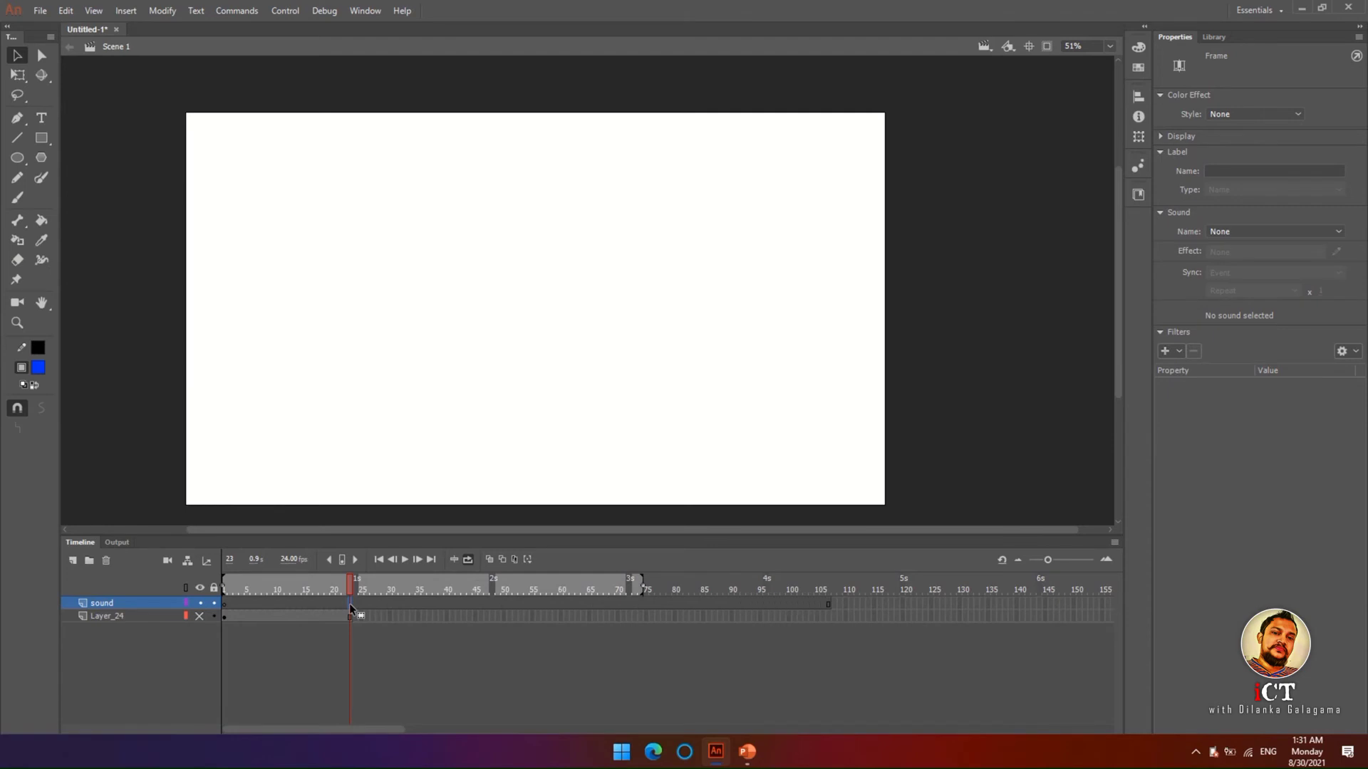
pyautogui.press('F5')
pyautogui.press('F5')
pyautogui.press('F5')
pyautogui.press('F5')
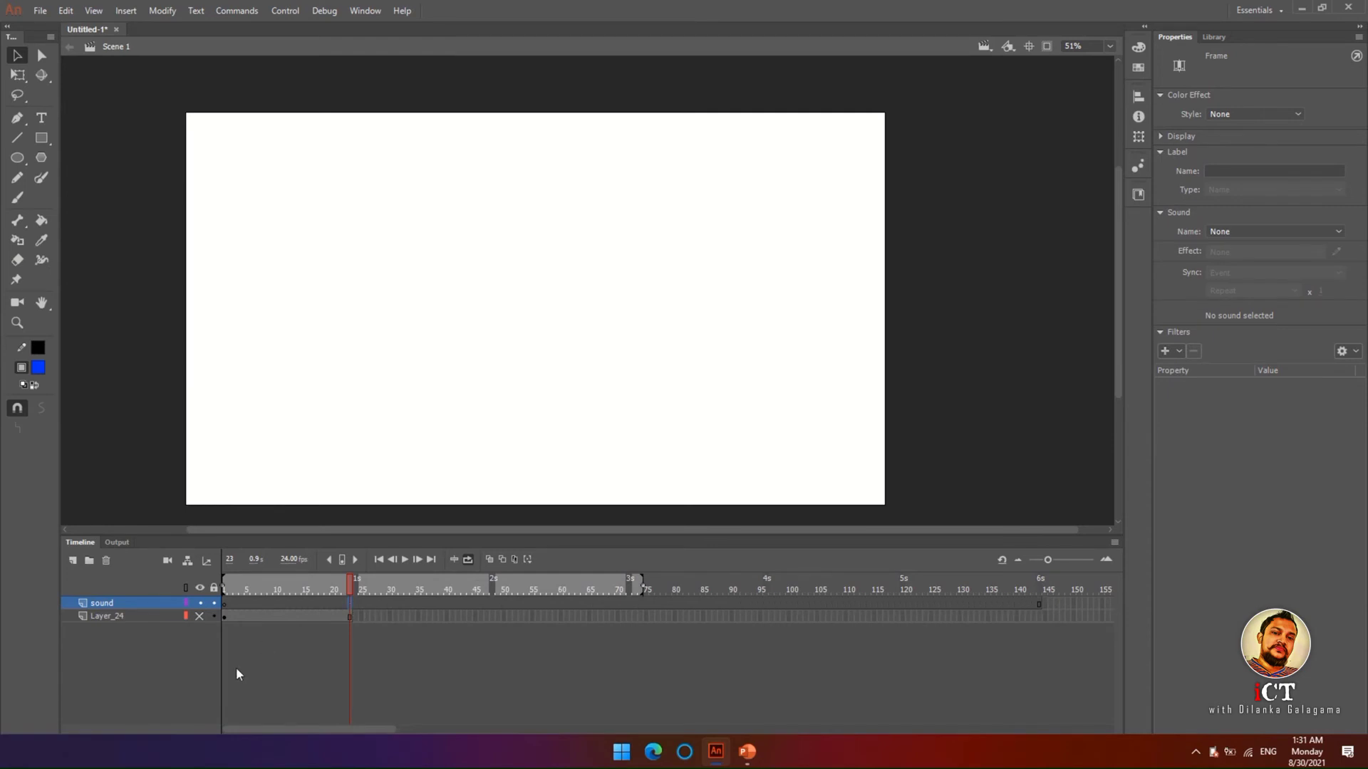
# - Import "Bell sound effects no copyright.mp3" from Downloads into the library, without replacing existing items
pyautogui.click(227, 605)
pyautogui.click(40, 10)
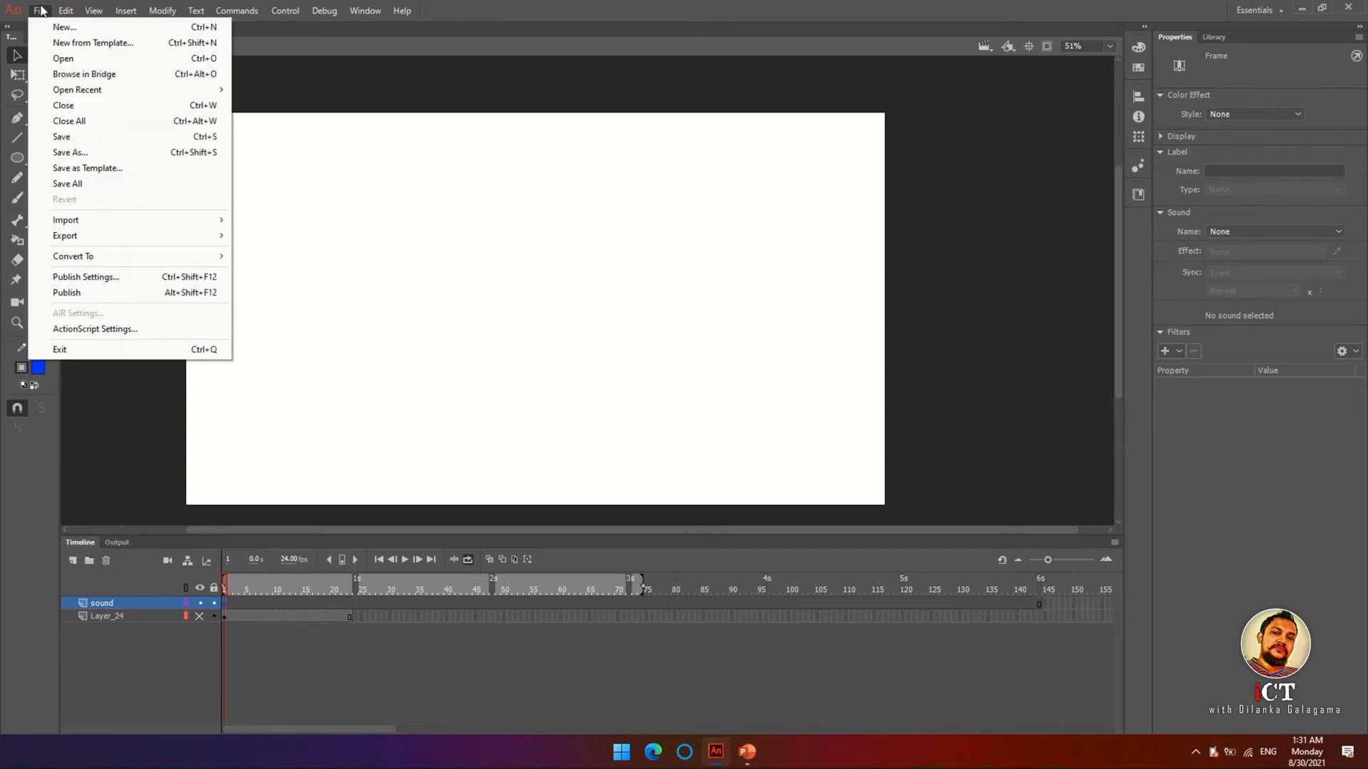
pyautogui.moveTo(75, 222)
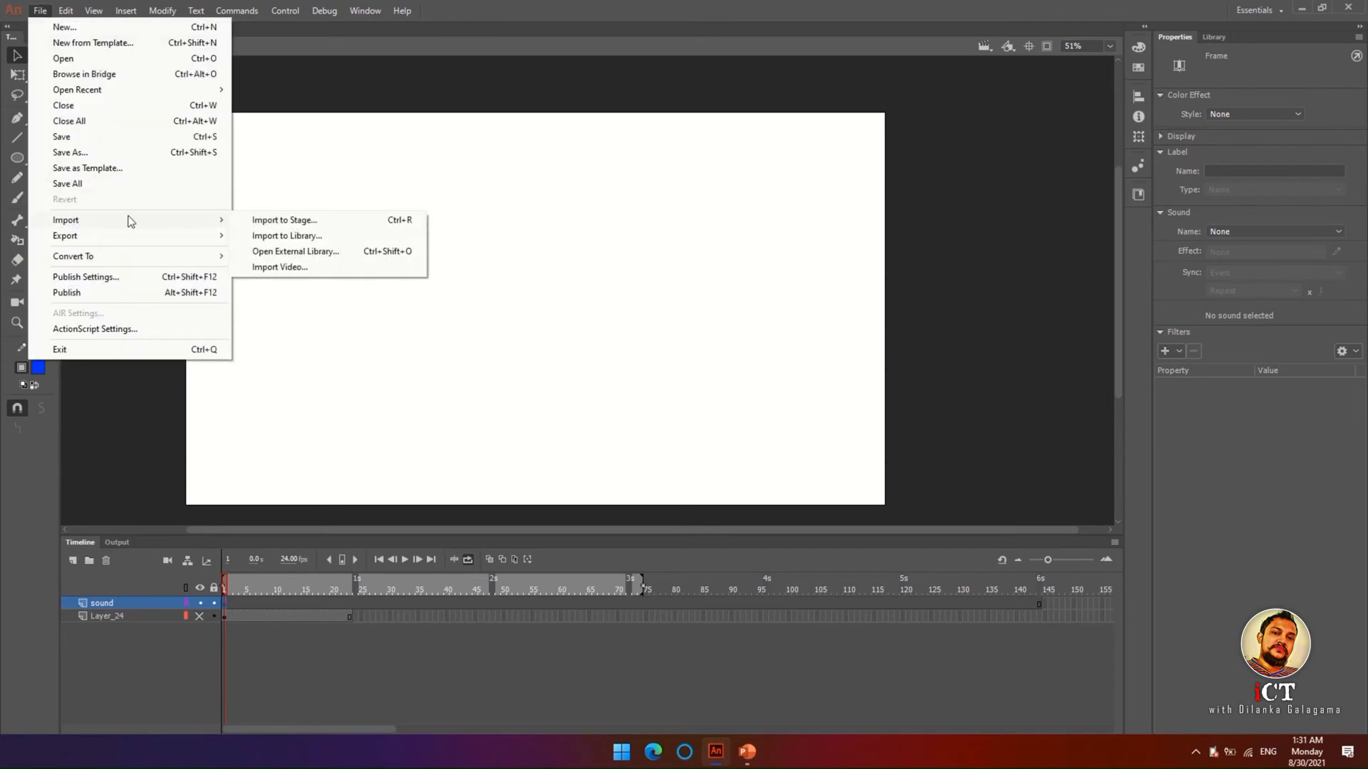
pyautogui.click(290, 238)
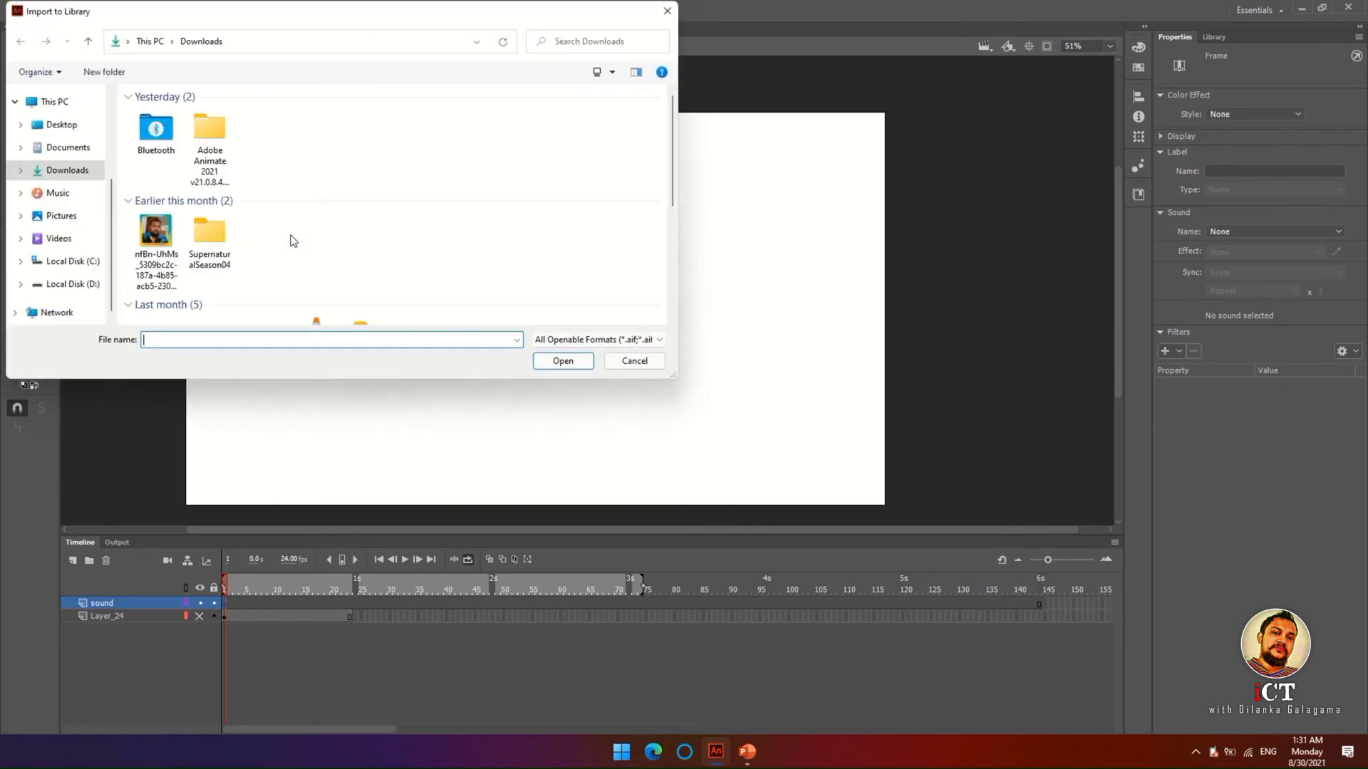
pyautogui.scroll(-1, 278, 160)
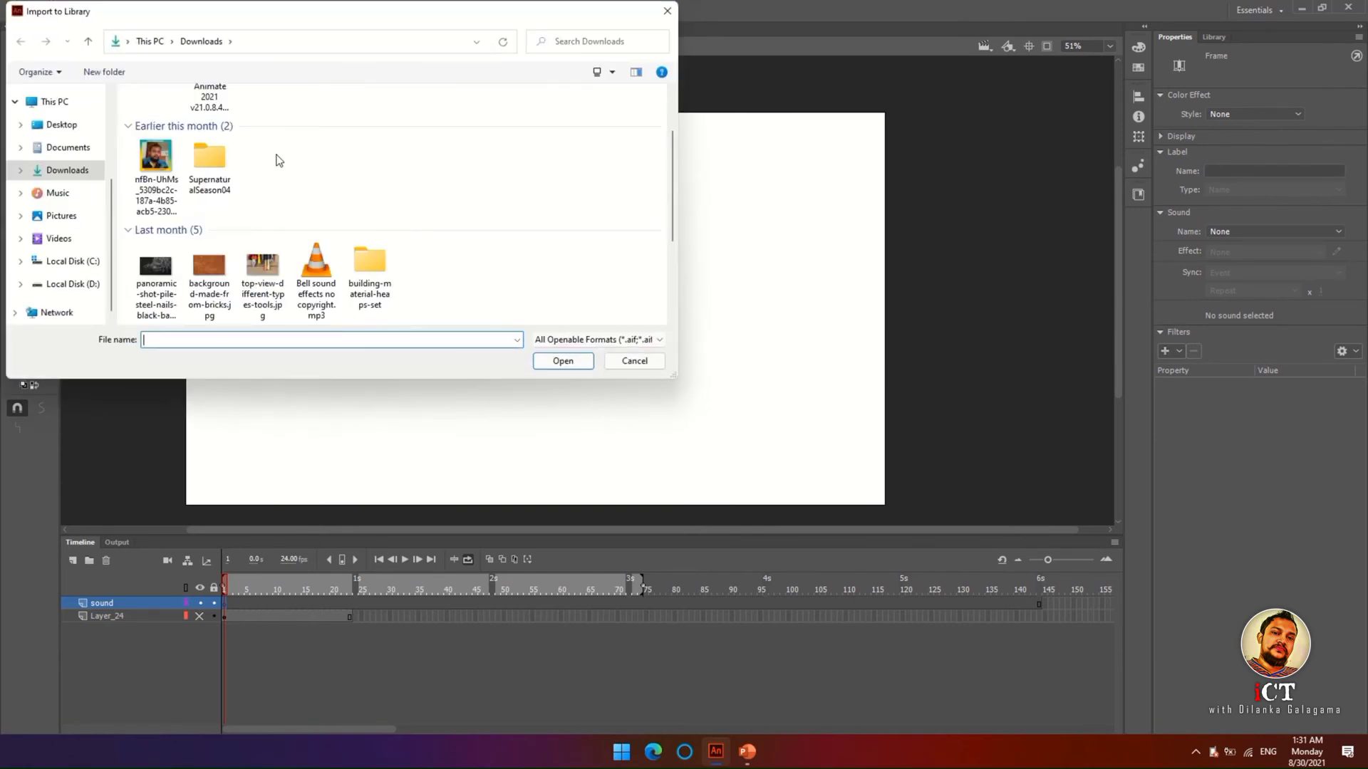
pyautogui.click(316, 281)
pyautogui.click(535, 363)
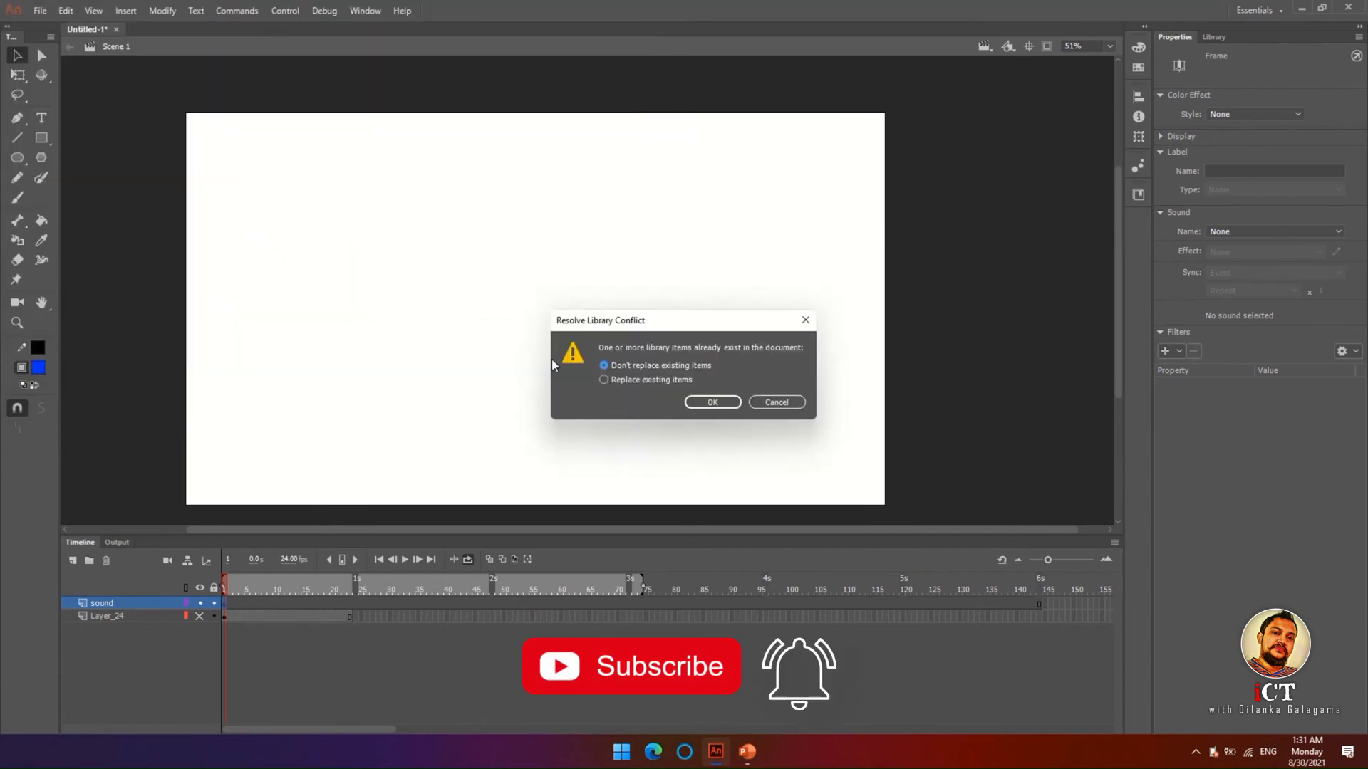
pyautogui.click(713, 402)
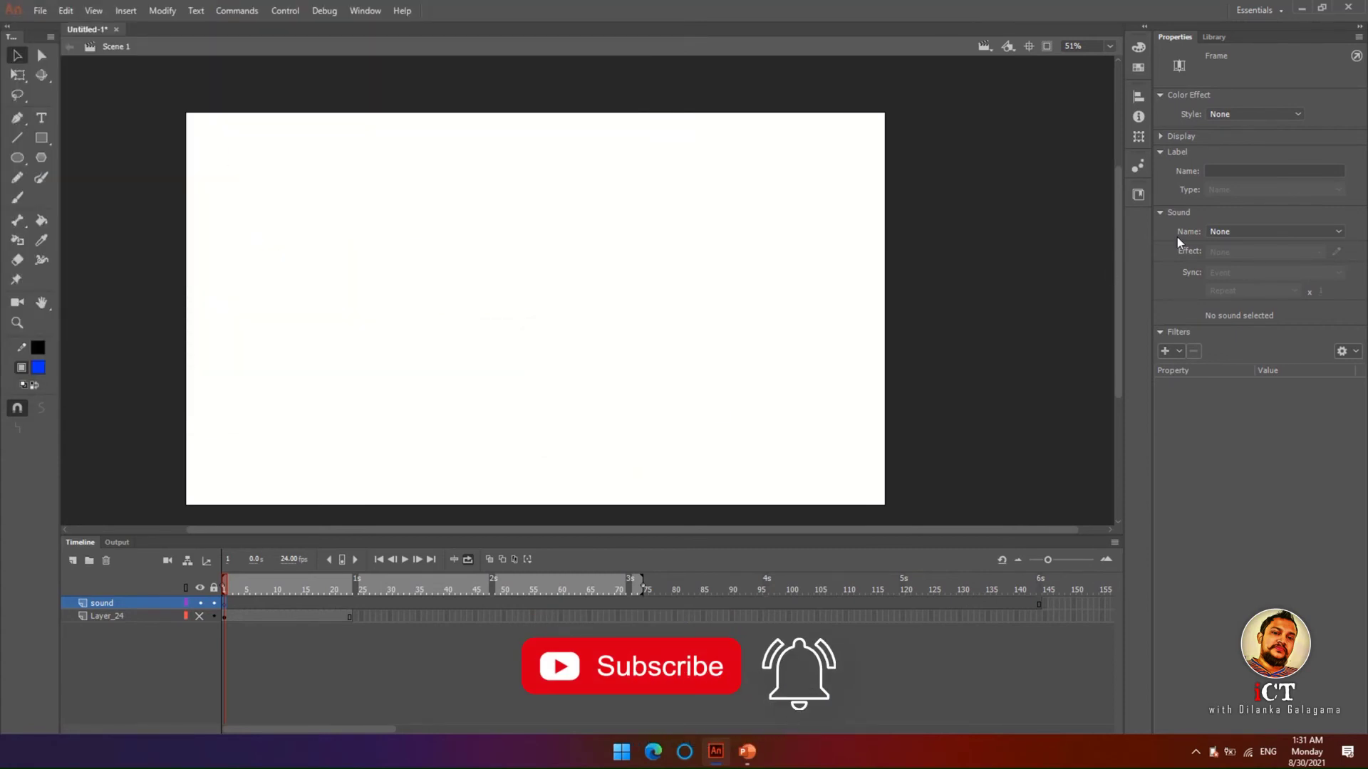
# - Delete the "Bell sound effects no copyright" item from the library, keeping "Bell sound effects no copy"
pyautogui.click(1212, 37)
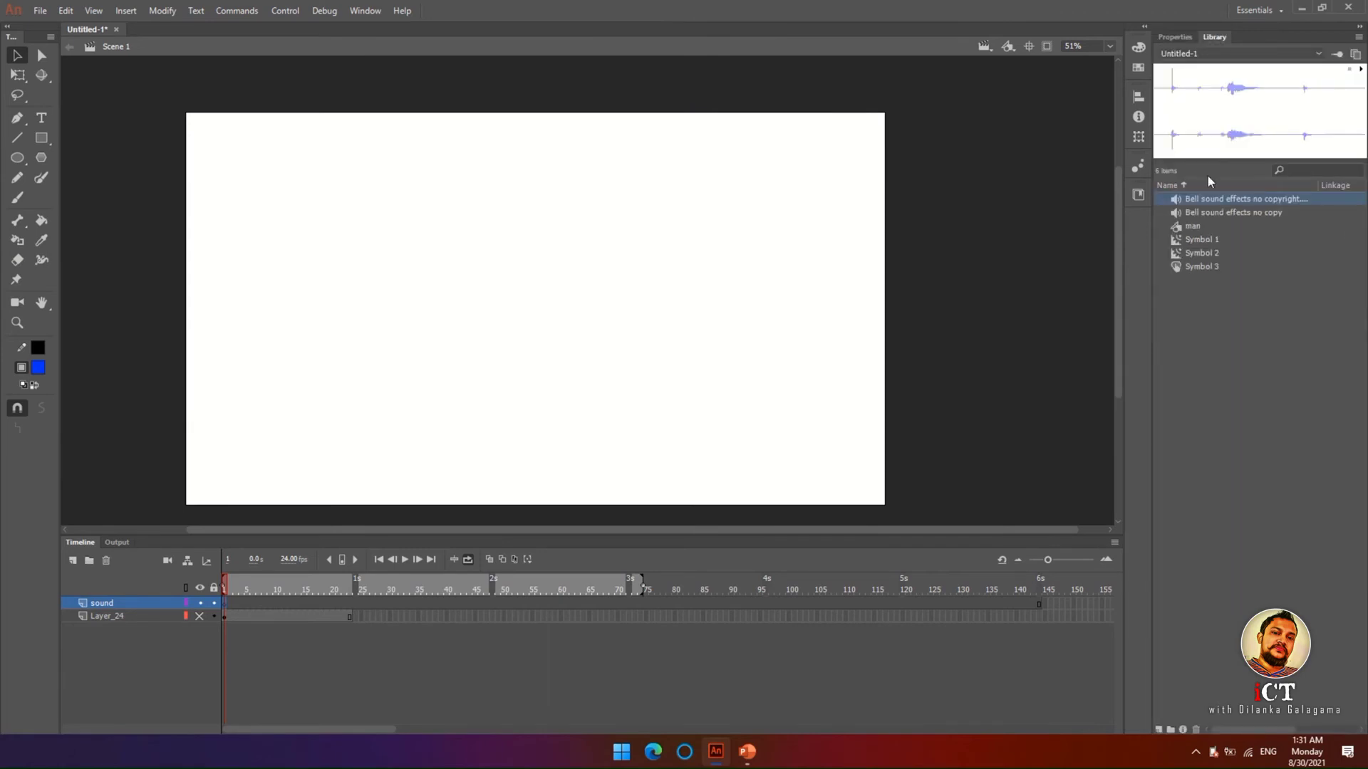
pyautogui.click(1225, 214)
pyautogui.click(1240, 201)
pyautogui.rightClick(1241, 199)
pyautogui.click(1264, 275)
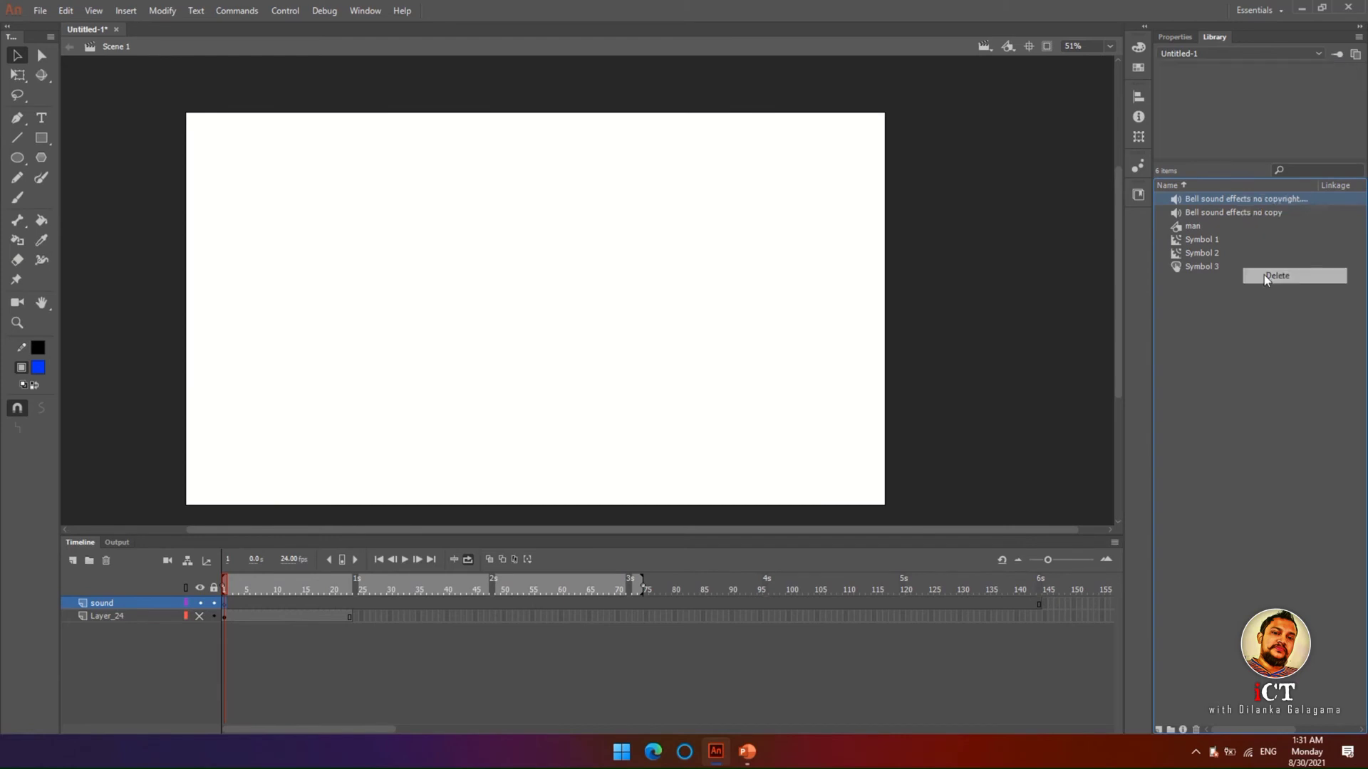
# - Place "Bell sound effects no copy" from the library on the sound layer and play the timeline
pyautogui.click(1245, 198)
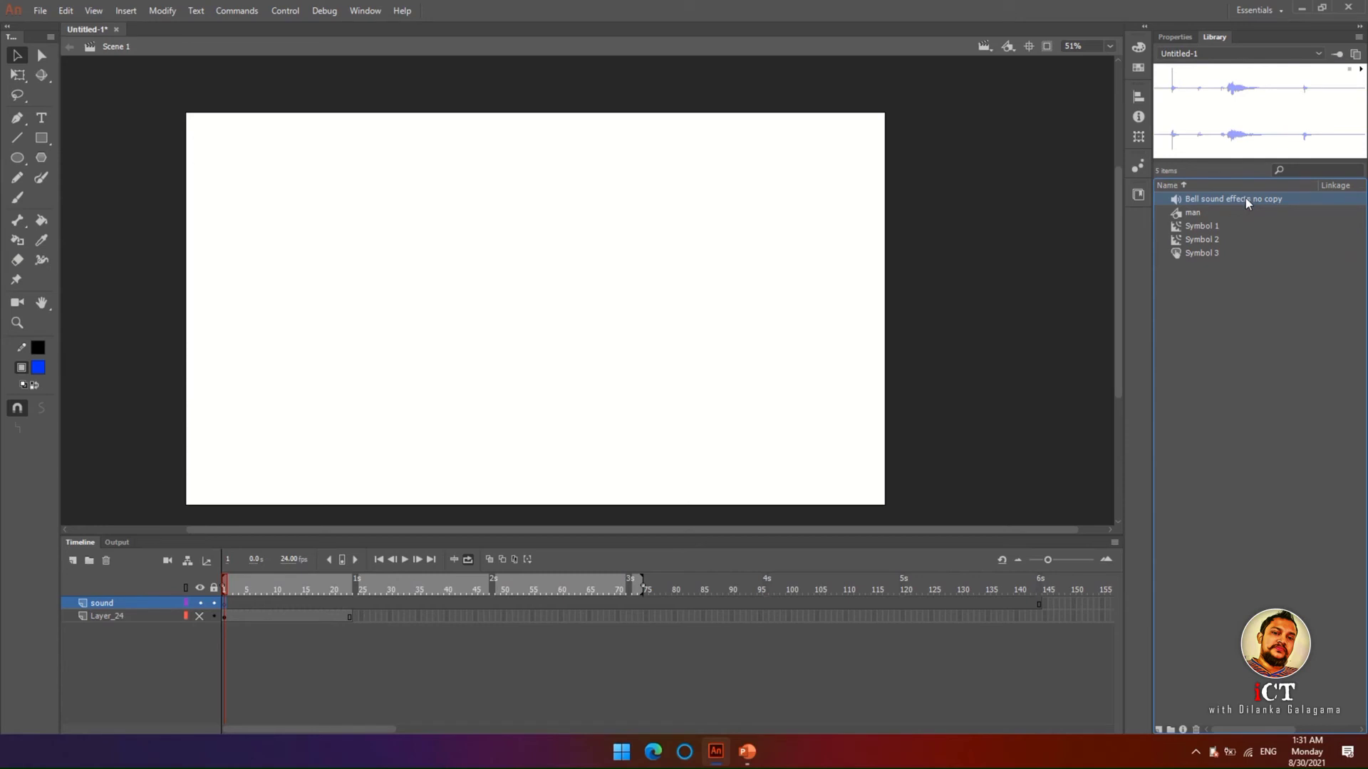
pyautogui.moveTo(1245, 198); pyautogui.dragTo(227, 336)
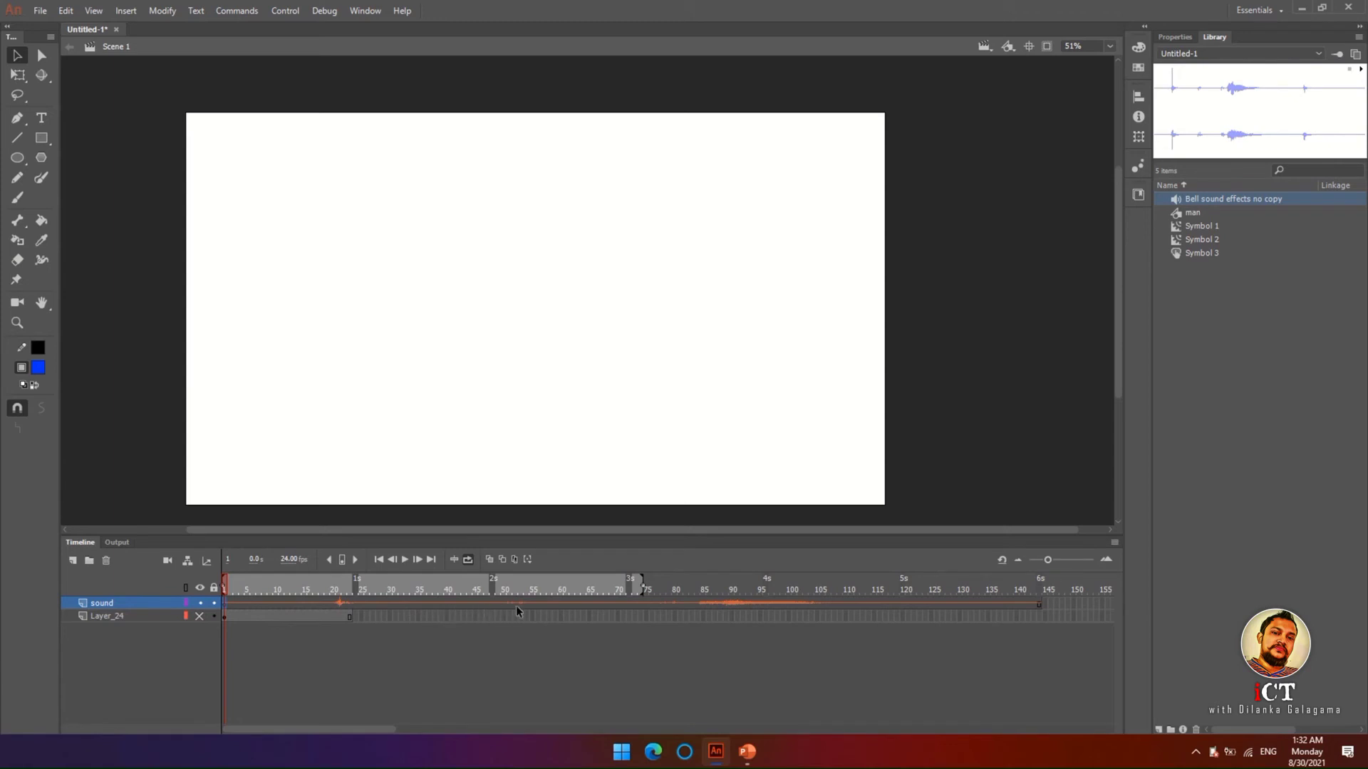
pyautogui.click(404, 560)
pyautogui.press('Return')
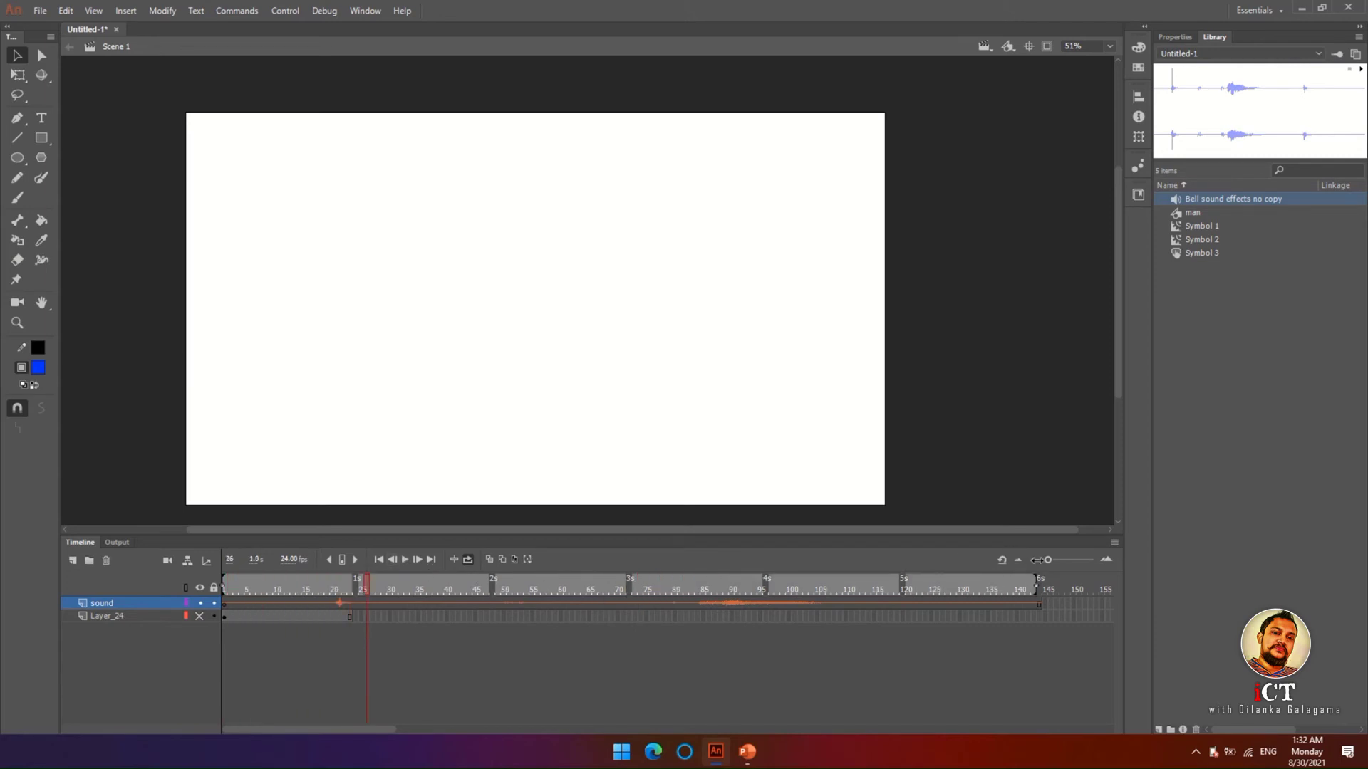
pyautogui.press('Return')
# - Close the document without saving and create a new Full HD 1920 x 1080 document at 30 fps for ActionScript 3.0
pyautogui.click(117, 29)
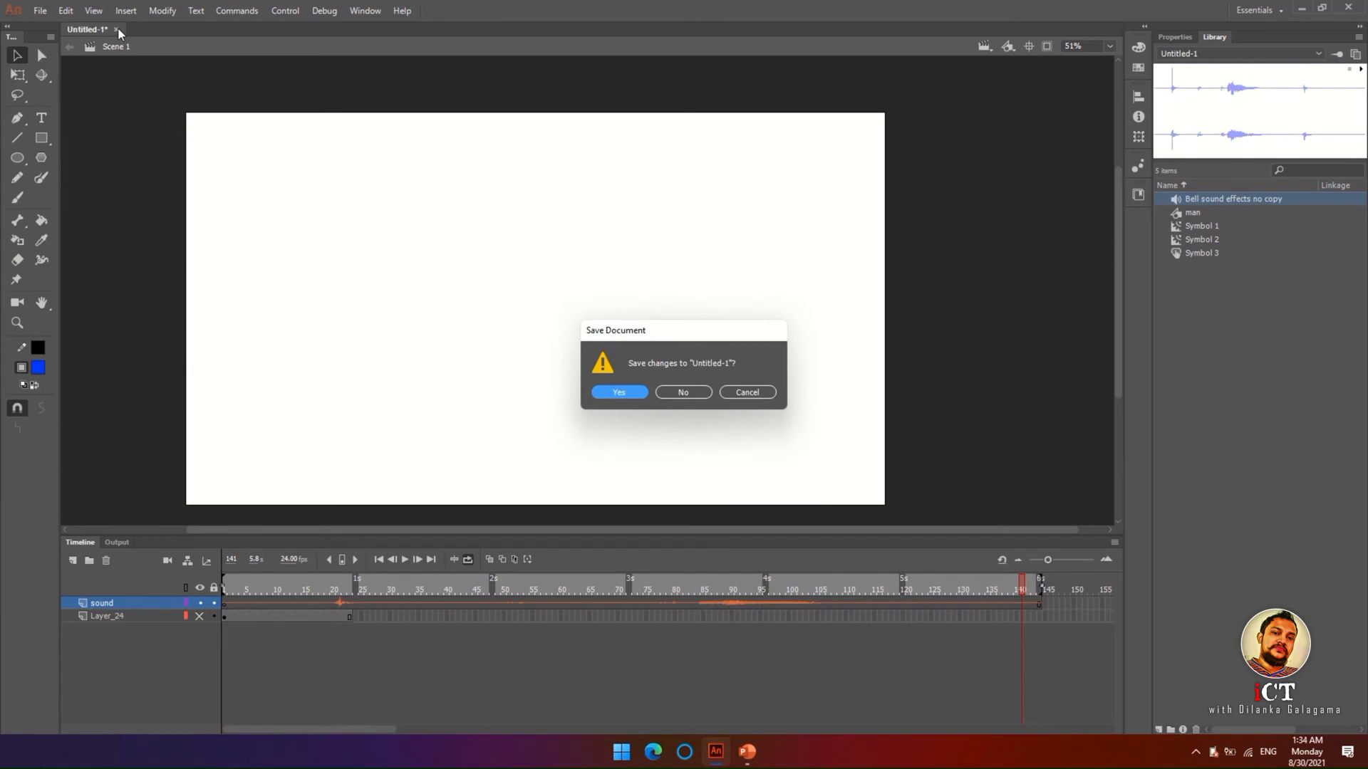
pyautogui.click(677, 396)
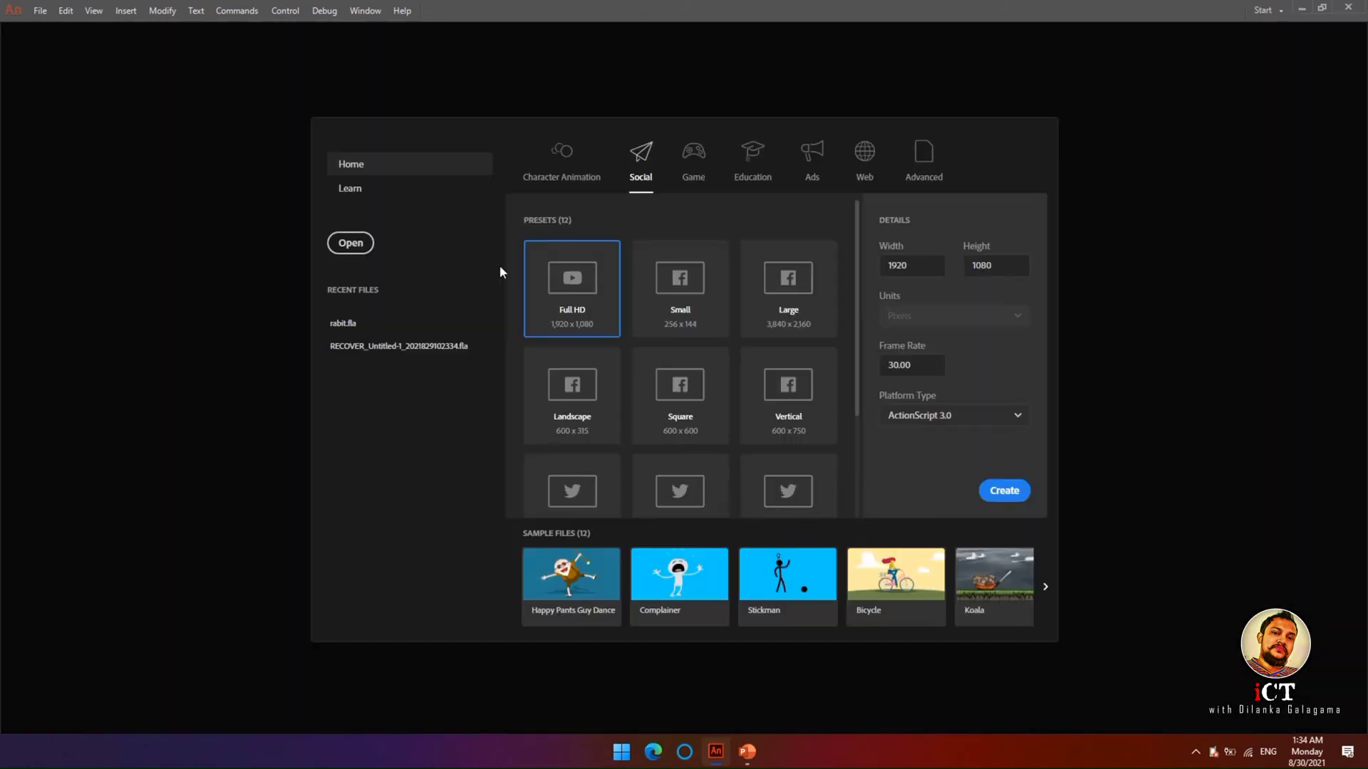
pyautogui.click(1005, 491)
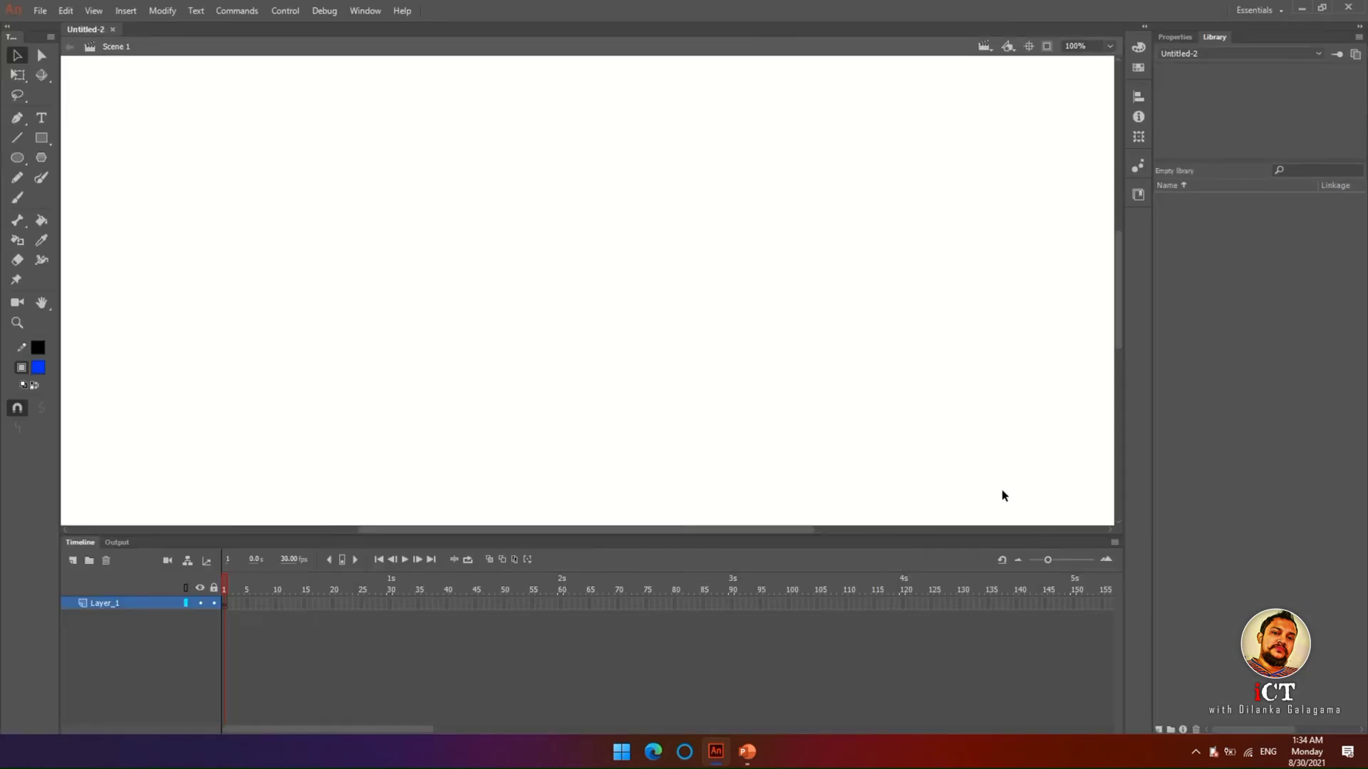
# - Import the picture IMG20210828174820.jpg from the Bluetooth folder in Downloads onto the stage
pyautogui.hotkey('ctrl', '2')
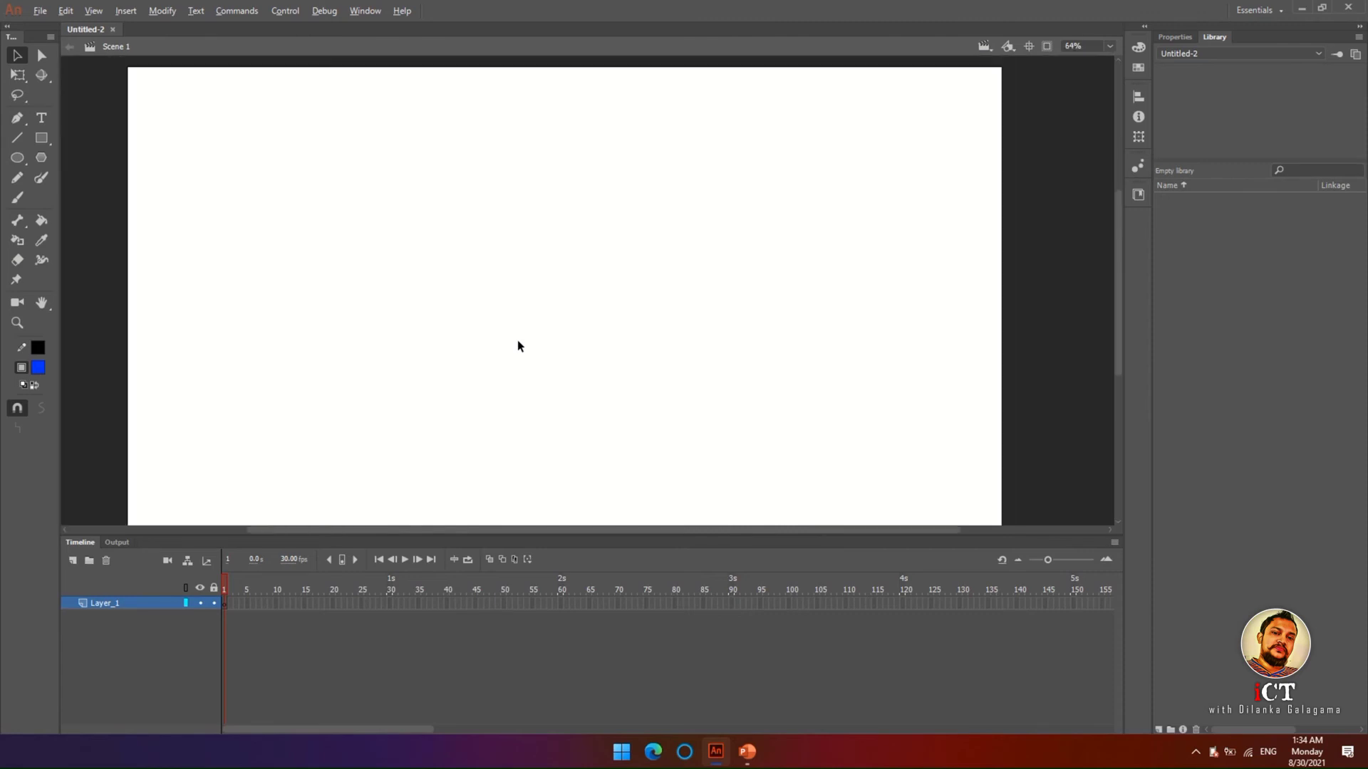
pyautogui.scroll(-1, 518, 342)
pyautogui.moveTo(517, 346); pyautogui.dragTo(528, 311)
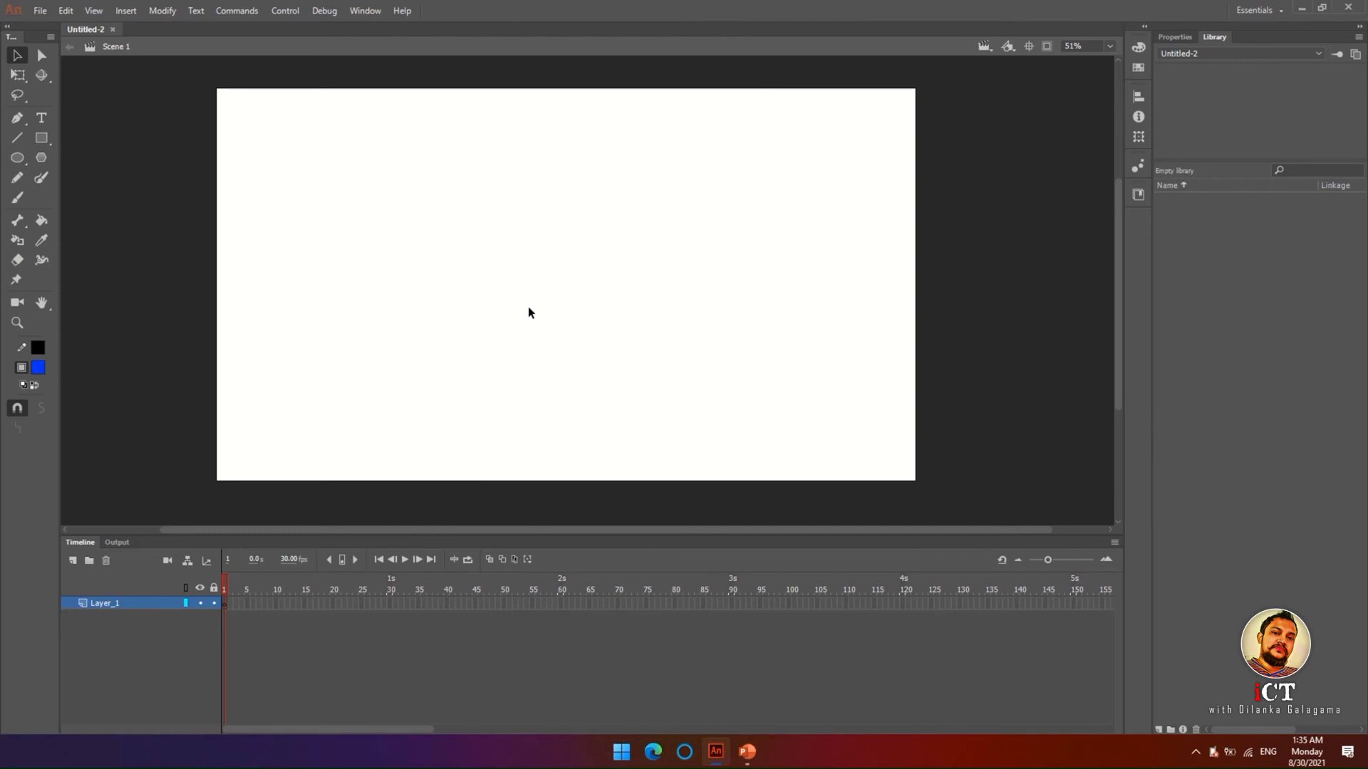
pyautogui.click(39, 10)
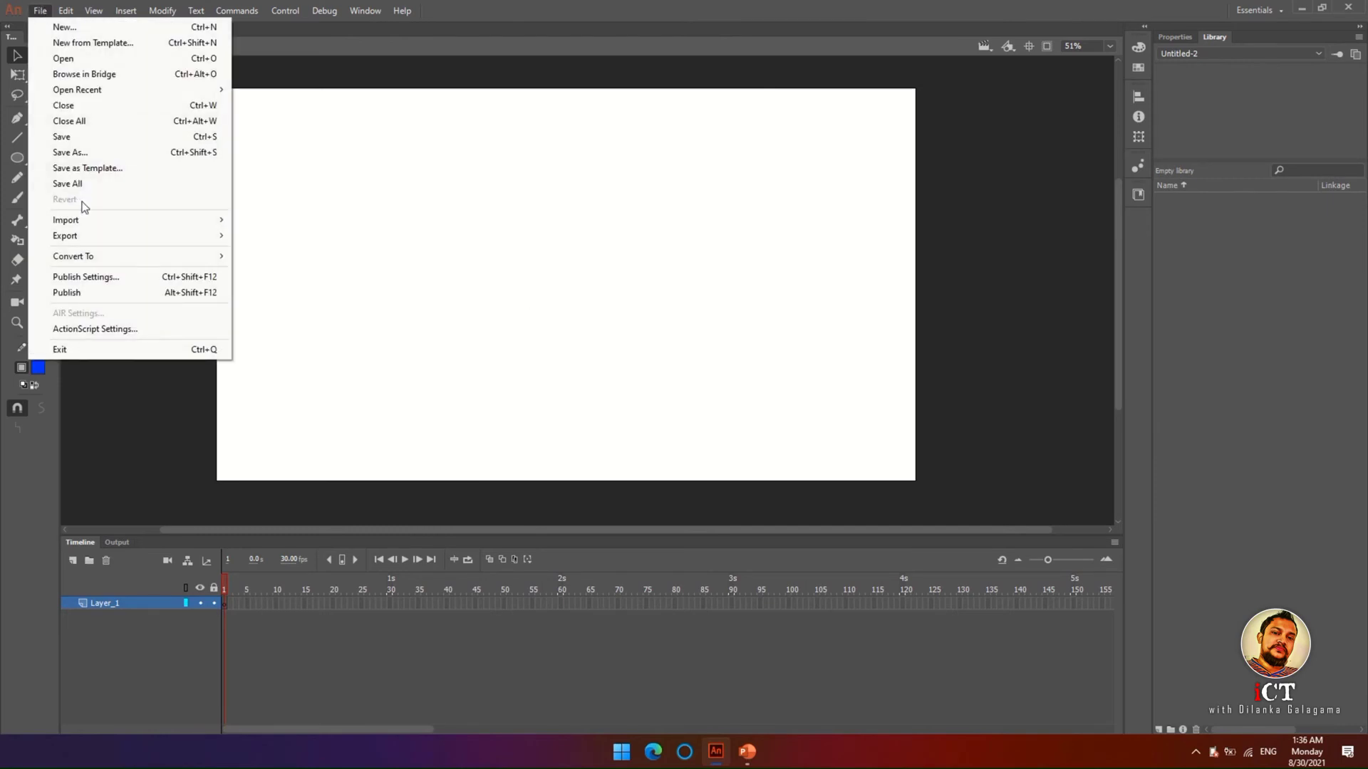
pyautogui.moveTo(80, 222)
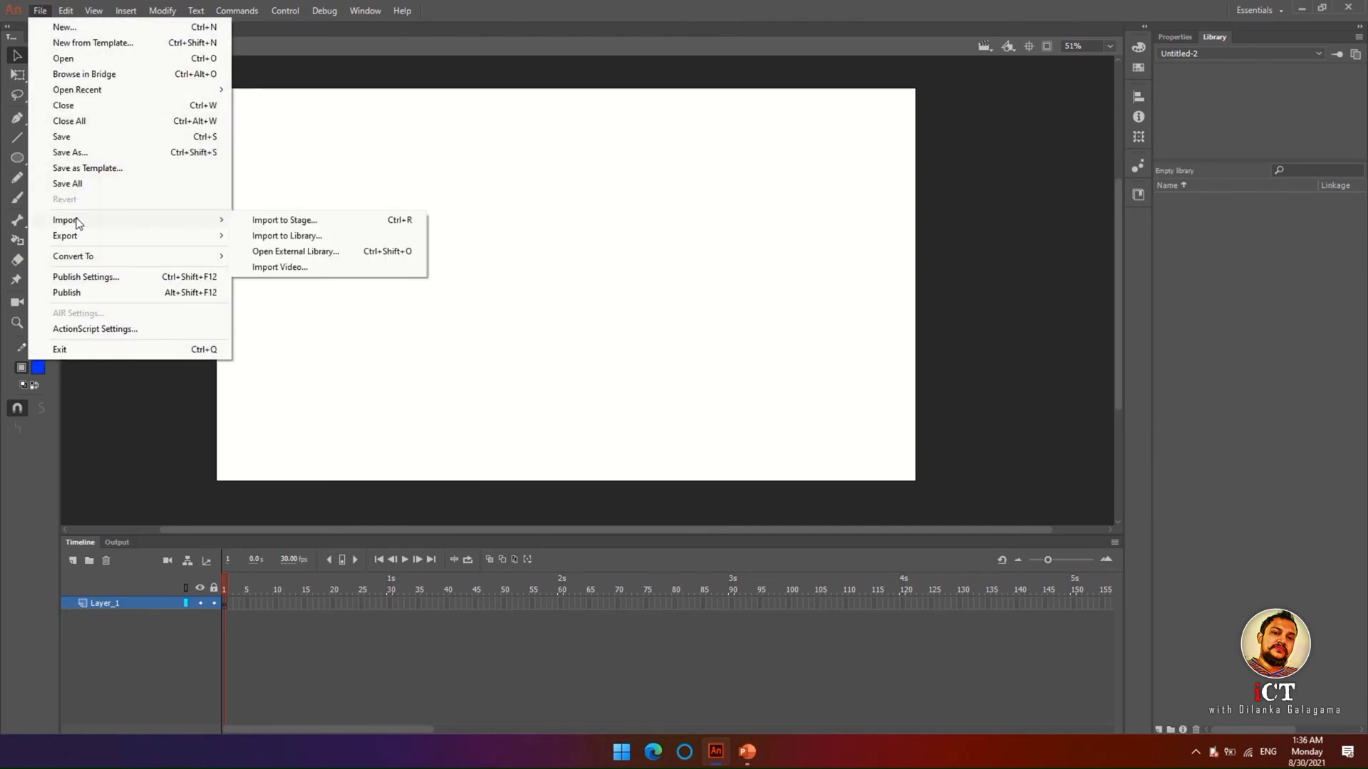
pyautogui.click(276, 221)
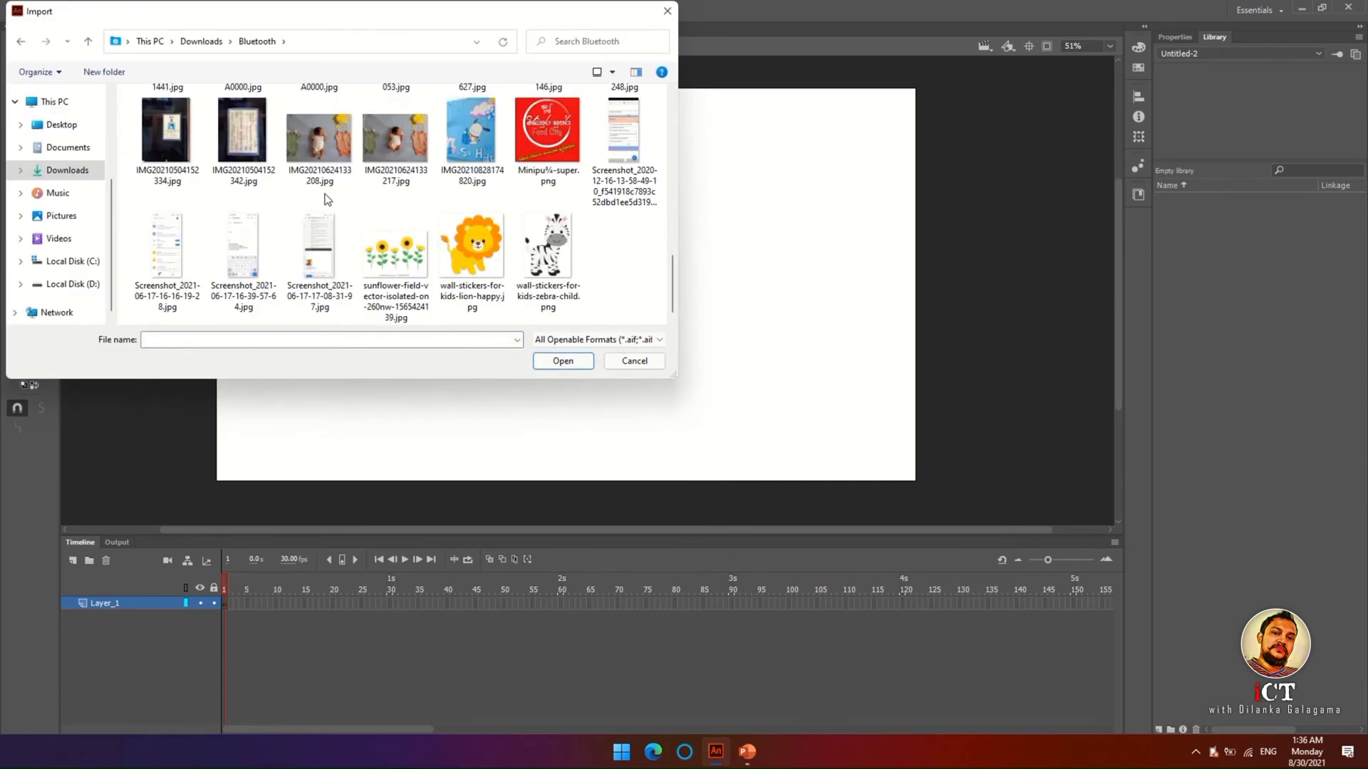
pyautogui.doubleClick(463, 130)
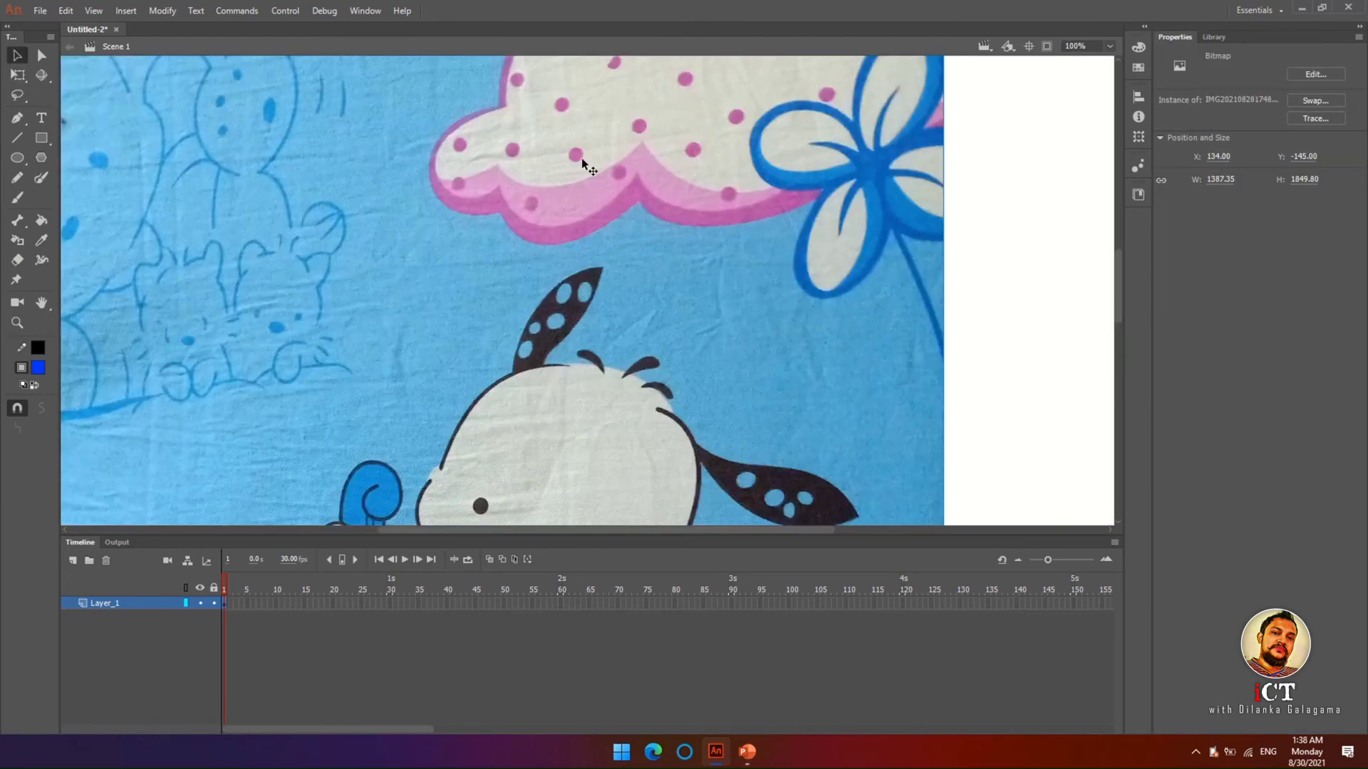
# - Resize the imported picture with Free Transform to about 1723 x 2298 px and position it with the puppy's head over the stage
pyautogui.moveTo(469, 103); pyautogui.dragTo(538, 357)
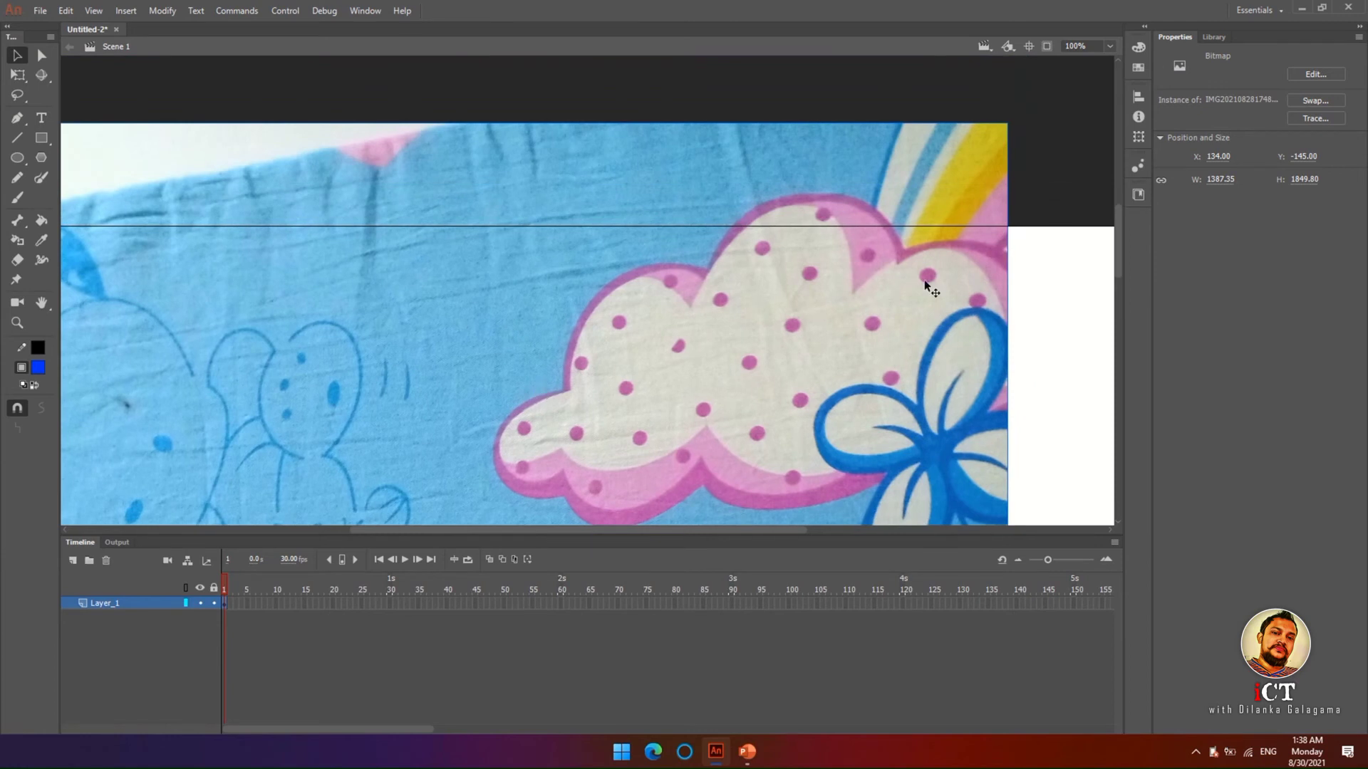
pyautogui.click(17, 75)
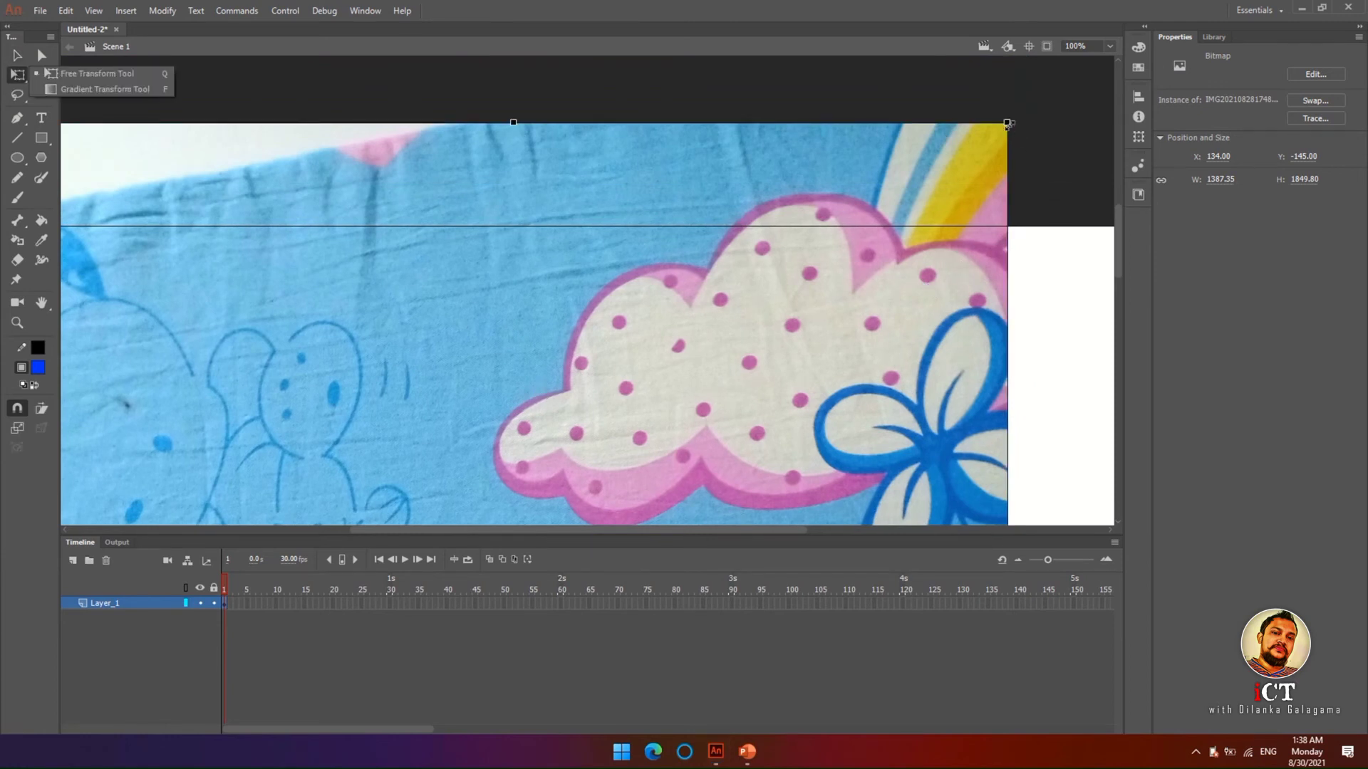
pyautogui.moveTo(1007, 124); pyautogui.dragTo(830, 251)
pyautogui.moveTo(637, 418); pyautogui.dragTo(745, 79)
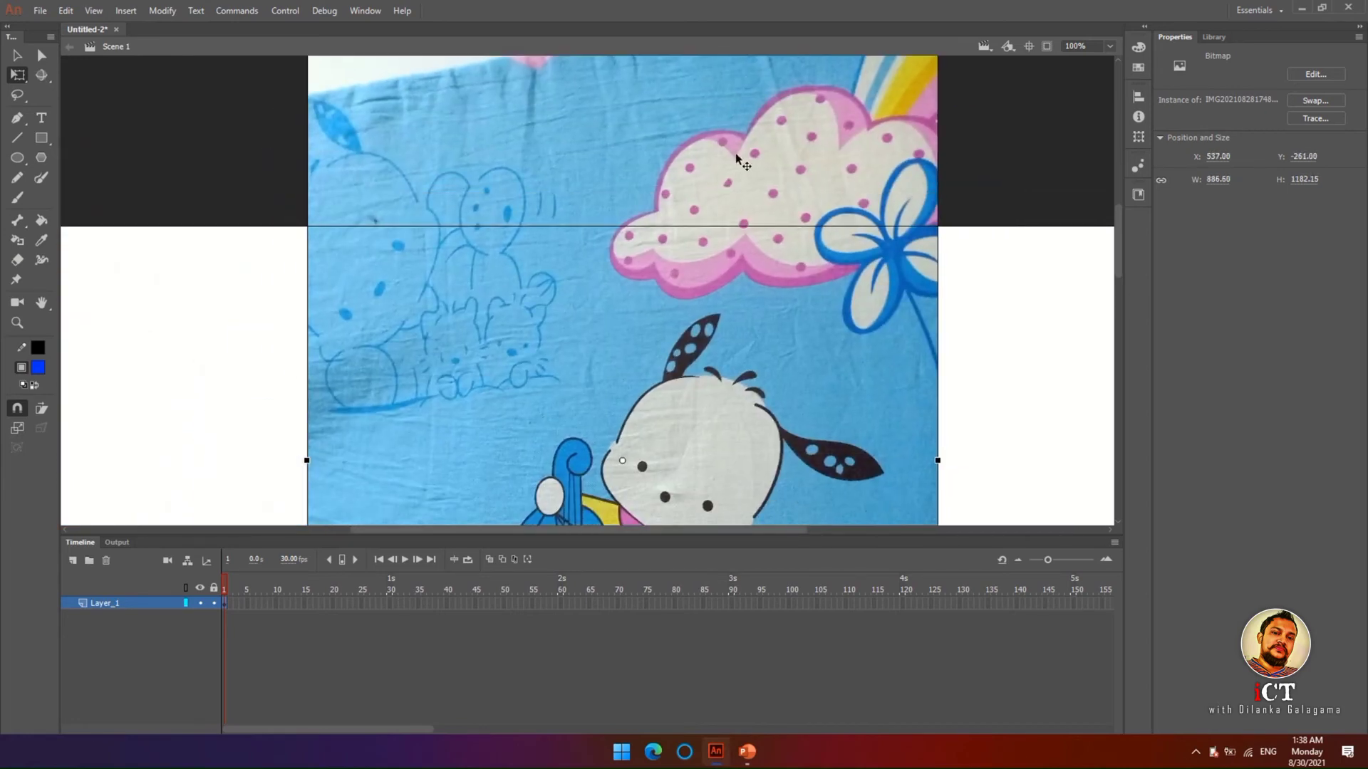
pyautogui.moveTo(490, 350); pyautogui.dragTo(506, 171)
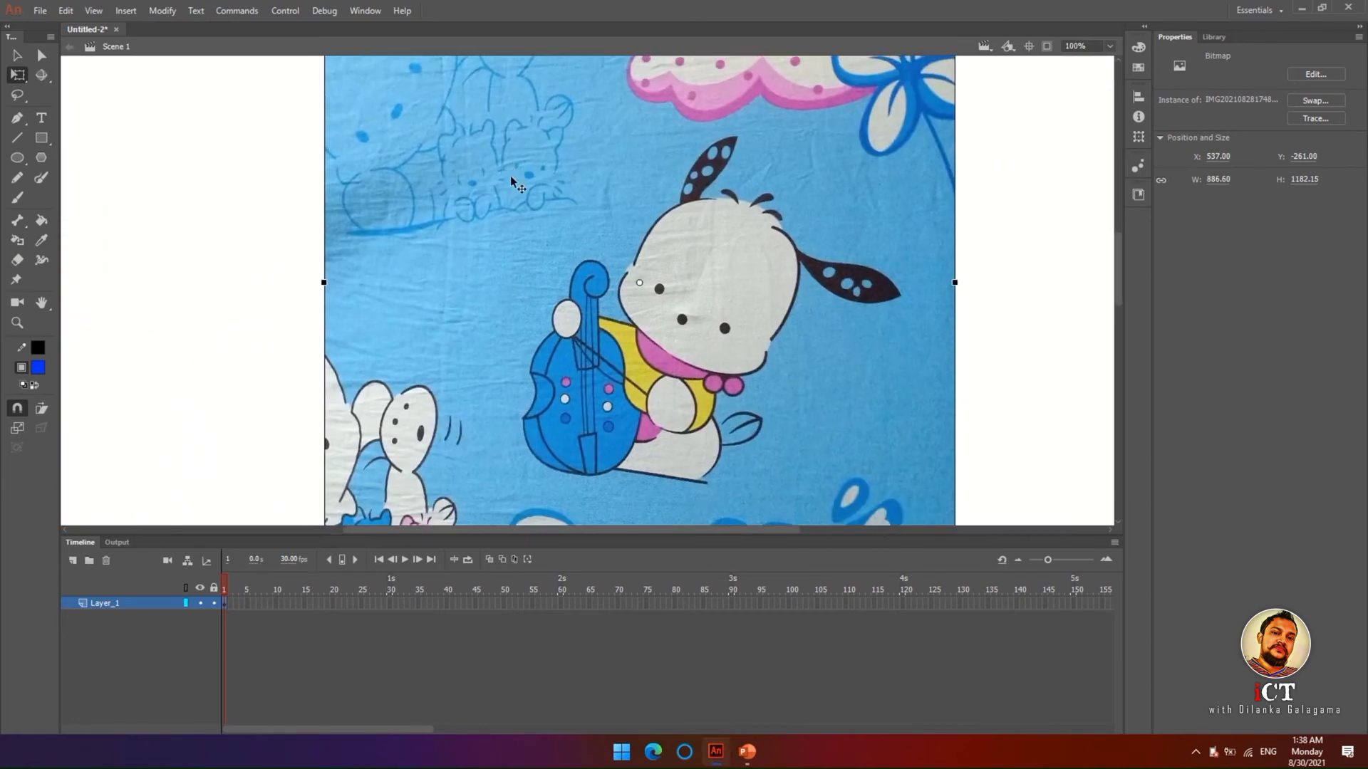
pyautogui.scroll(-5, 622, 246)
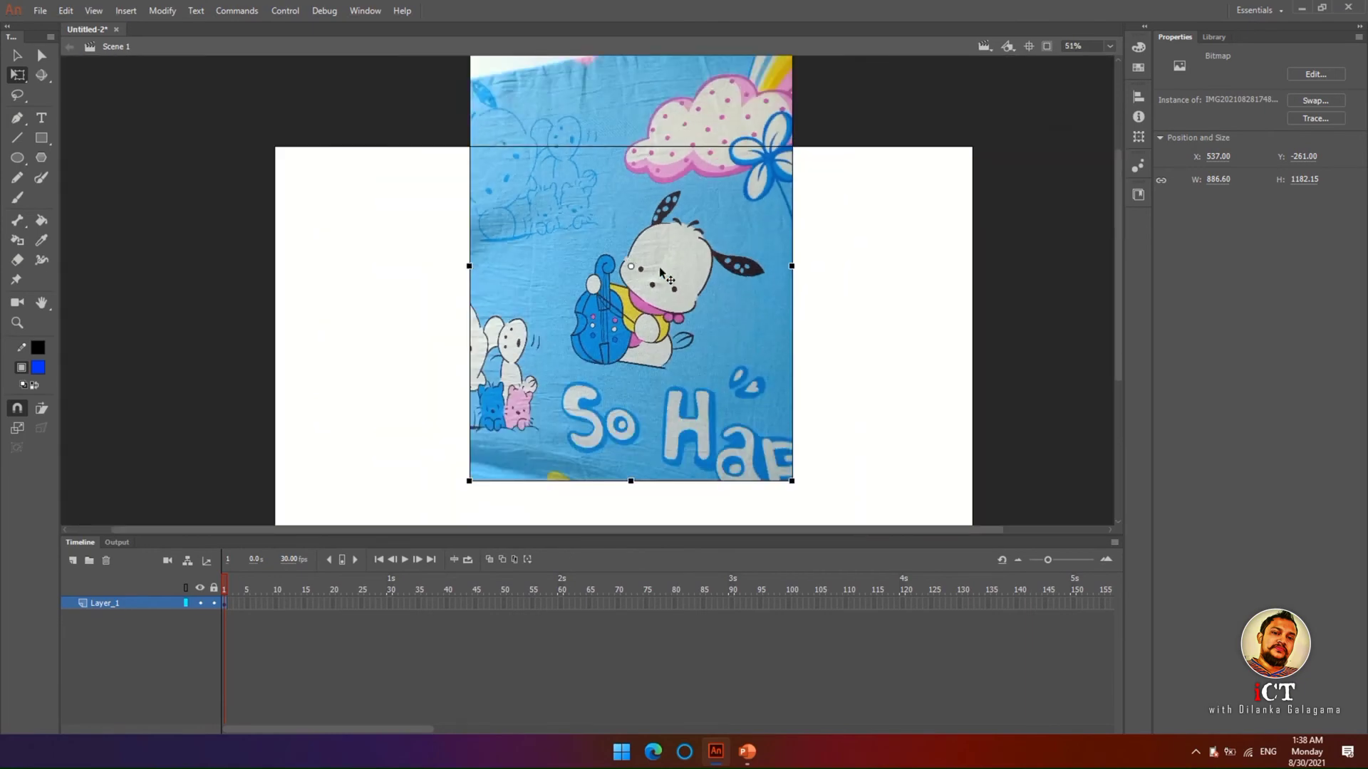
pyautogui.moveTo(469, 481); pyautogui.dragTo(298, 686)
pyautogui.moveTo(700, 382); pyautogui.dragTo(623, 462)
pyautogui.scroll(5, 622, 462)
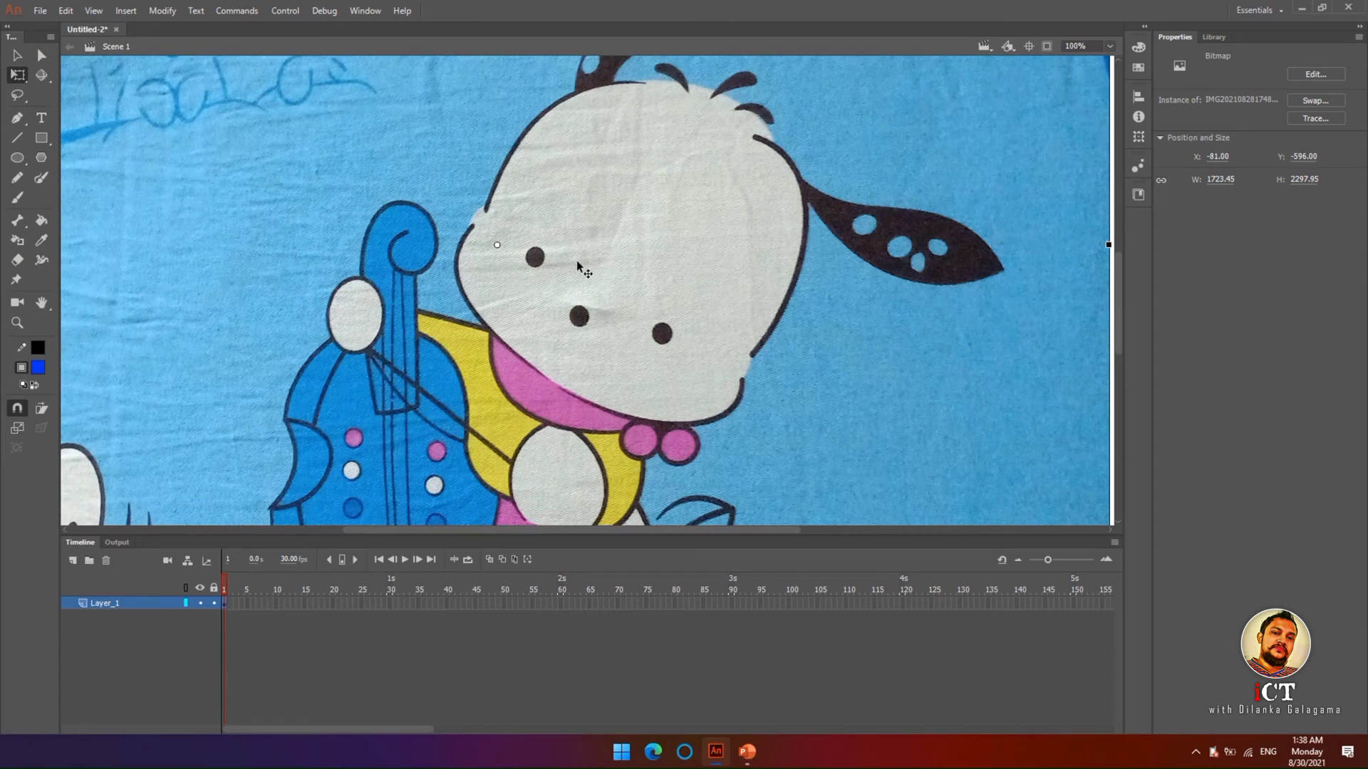
# - Fade the picture's frame with an Alpha color effect of 20%
pyautogui.press('v')
pyautogui.hotkey('ctrl', 'shift', 'a')
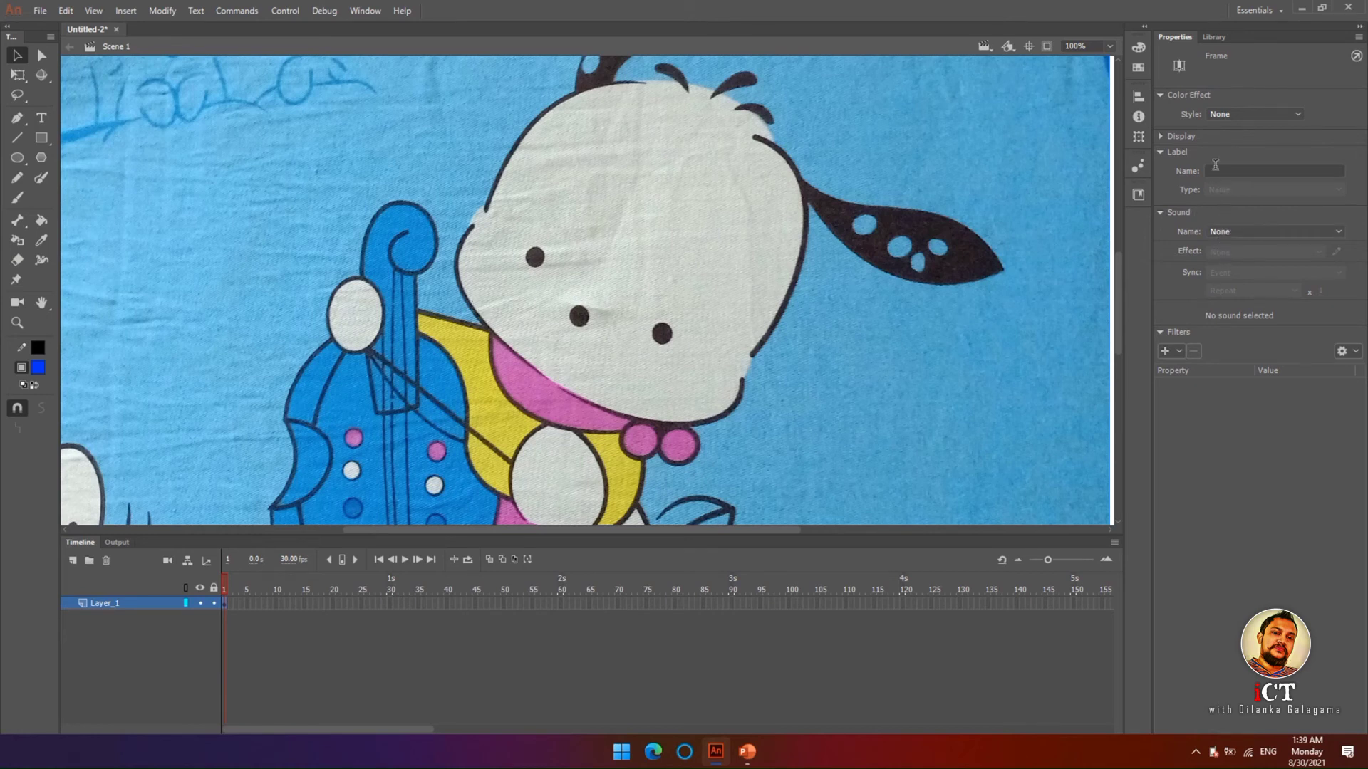
pyautogui.click(1230, 116)
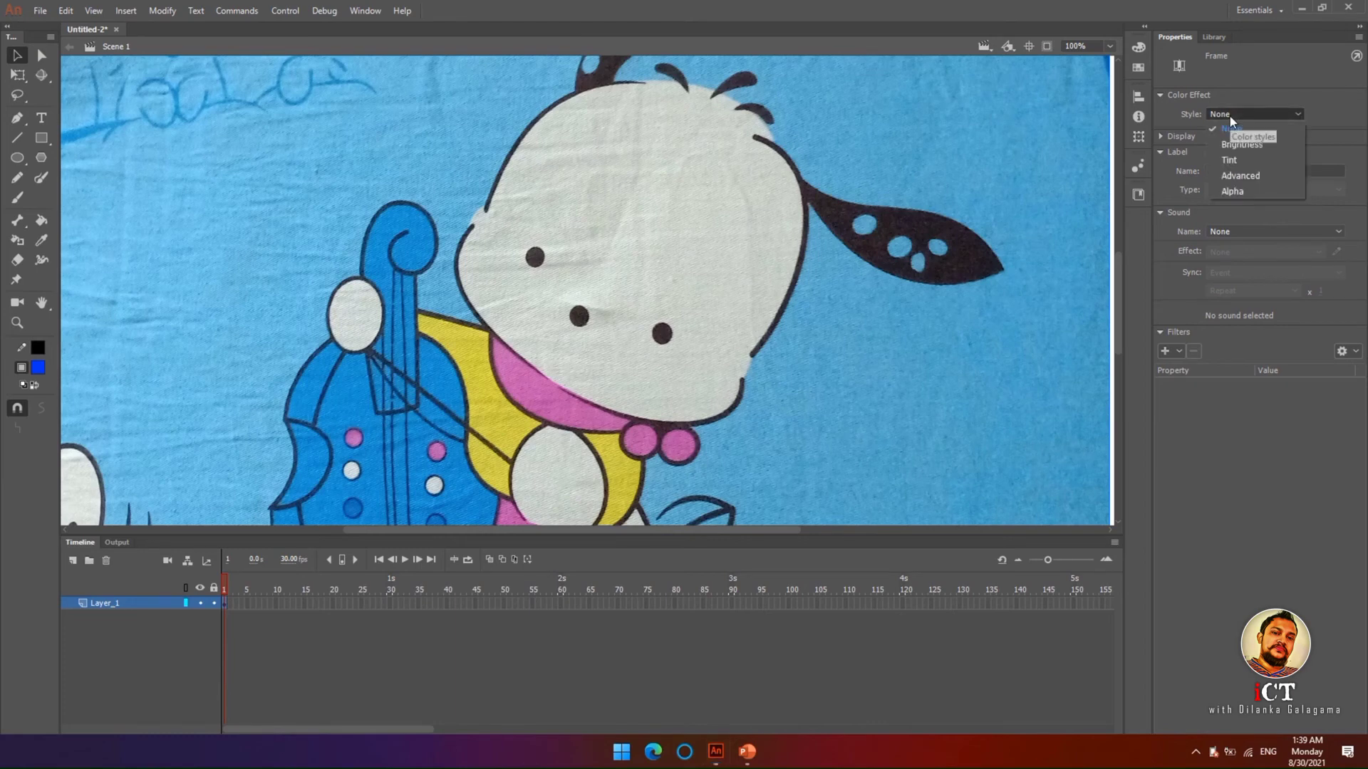
pyautogui.click(1243, 193)
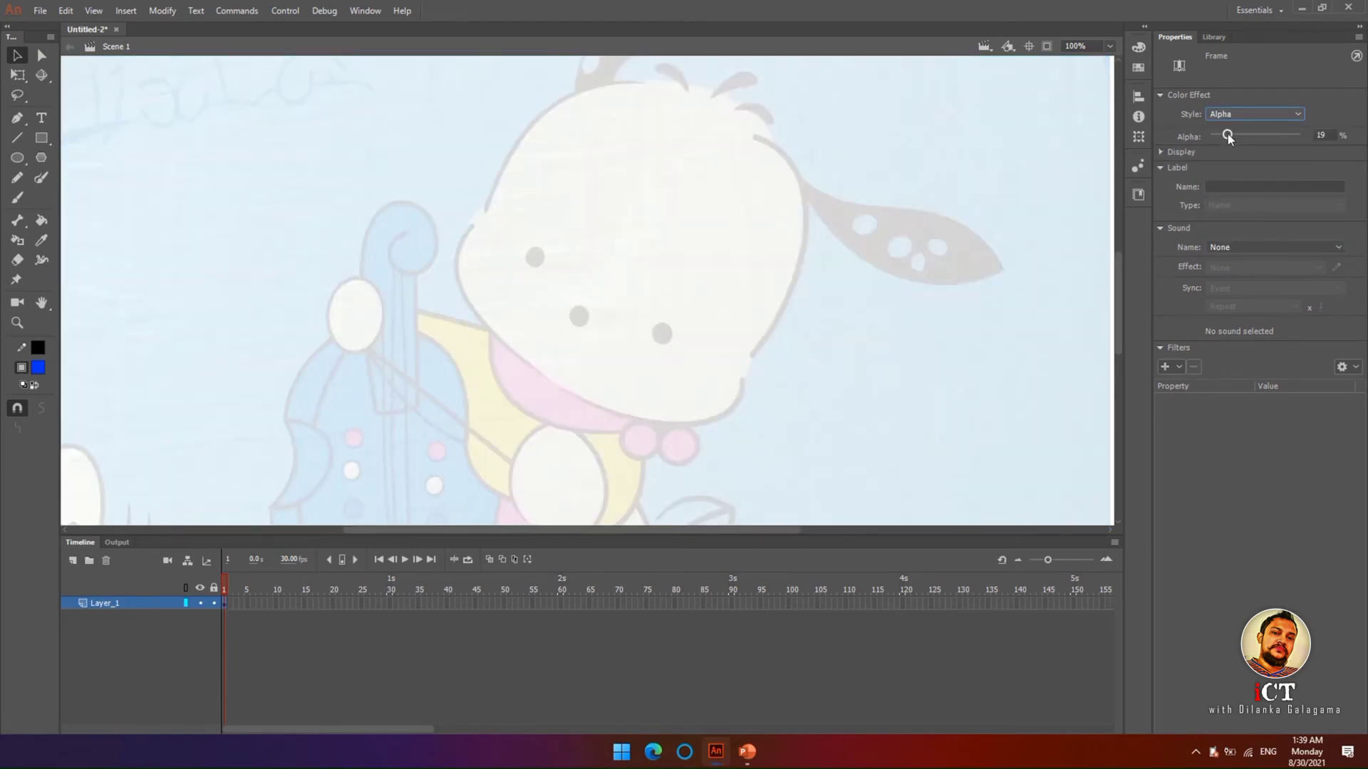
pyautogui.moveTo(1228, 135)
pyautogui.mouseDown()
pyautogui.moveTo(1315, 128)
pyautogui.moveTo(1203, 151)
pyautogui.moveTo(1233, 138)
pyautogui.mouseUp()
pyautogui.write('20')
pyautogui.press('Return')
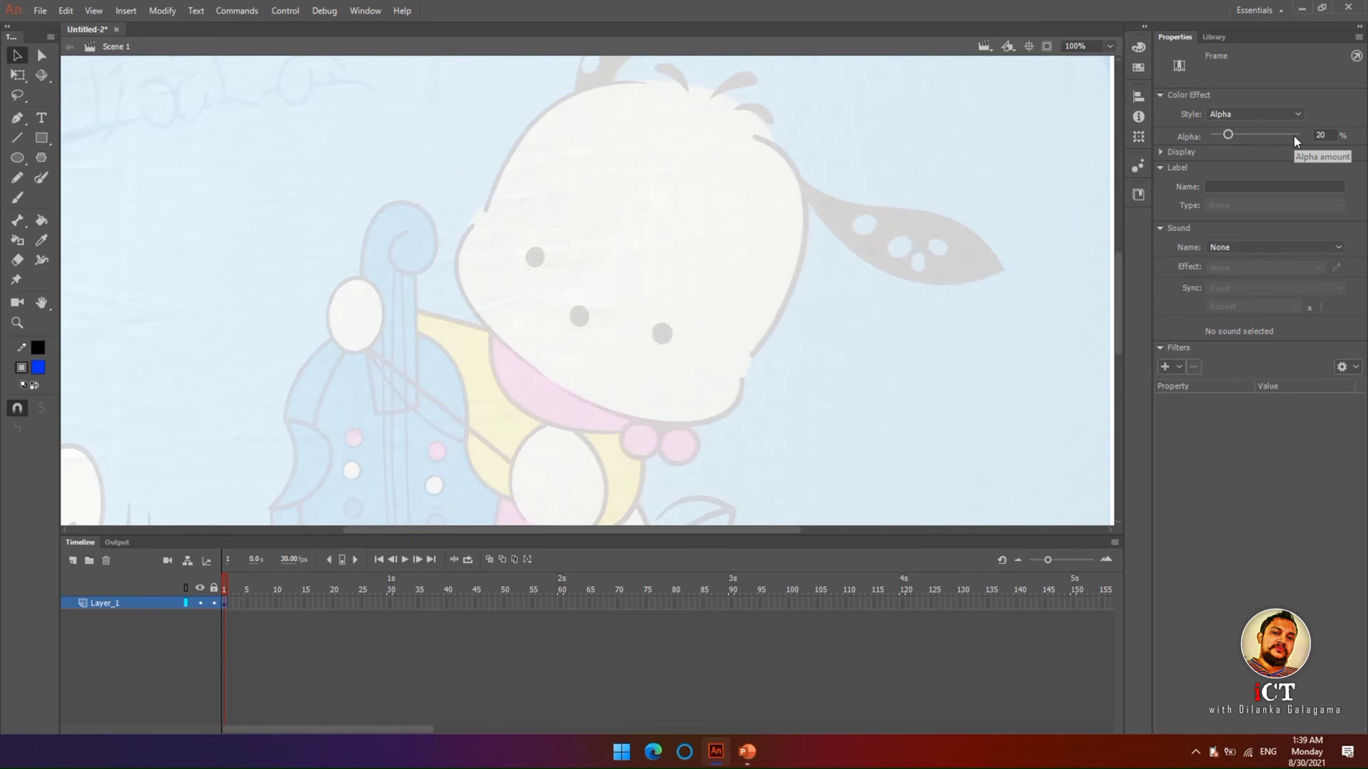
# - Add a new layer above the picture and trace the upper-left curve of the puppy's head with the Pen tool
pyautogui.press('p')
pyautogui.click(72, 561)
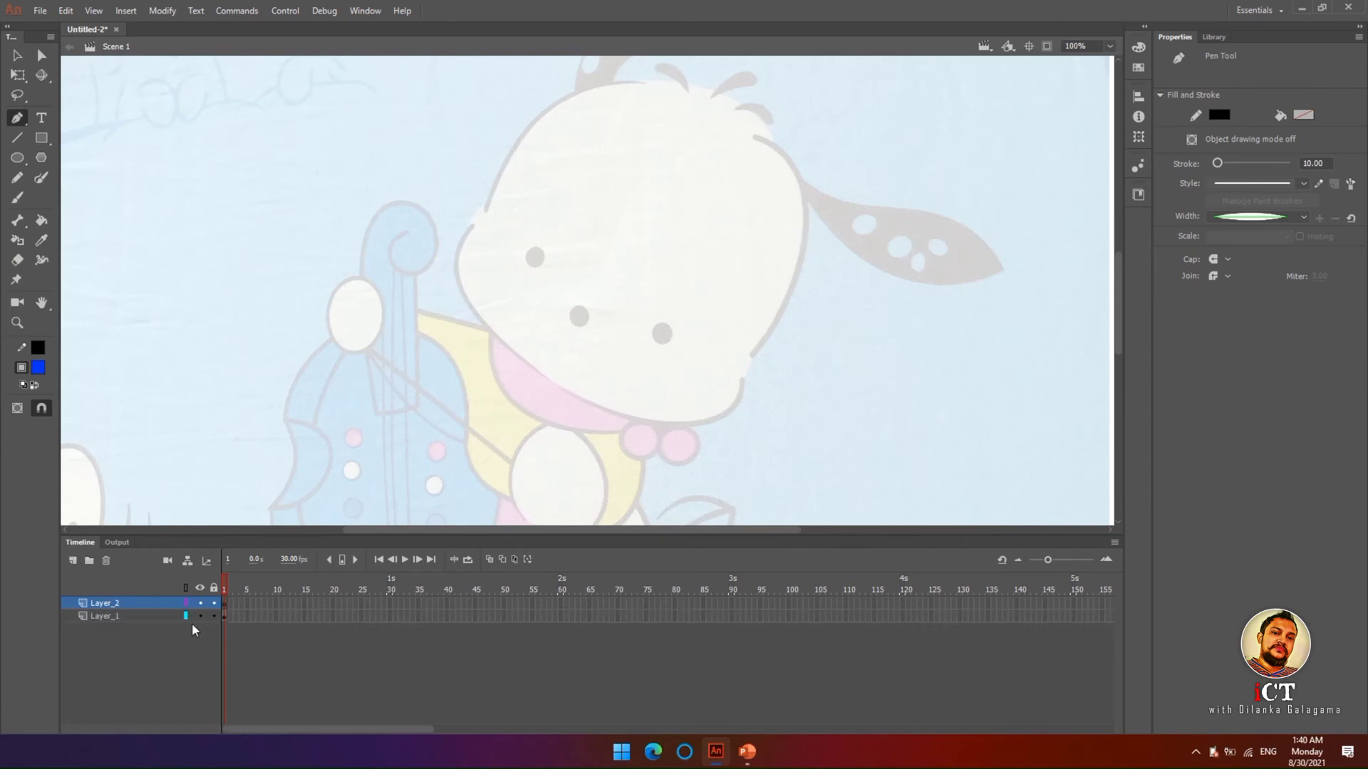
pyautogui.click(225, 604)
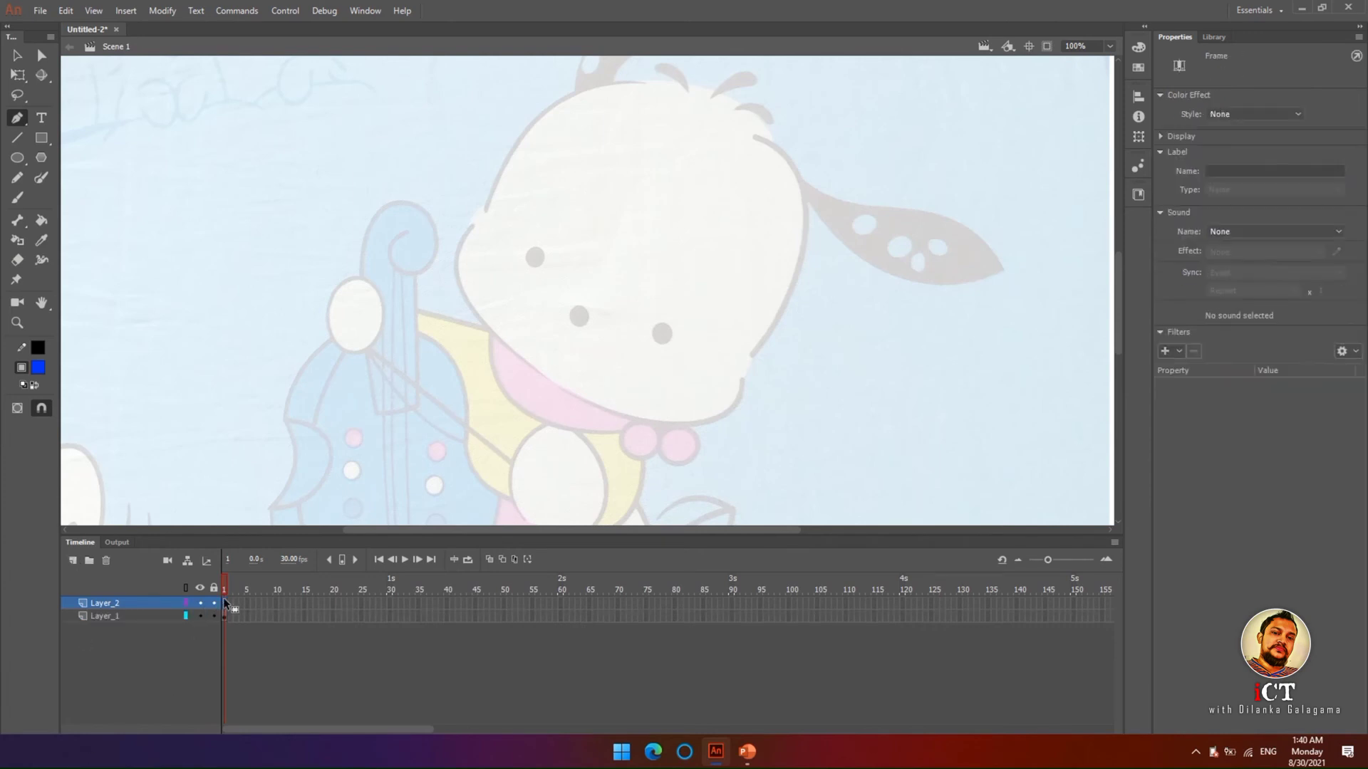
pyautogui.click(487, 210)
pyautogui.moveTo(643, 83); pyautogui.dragTo(770, 96)
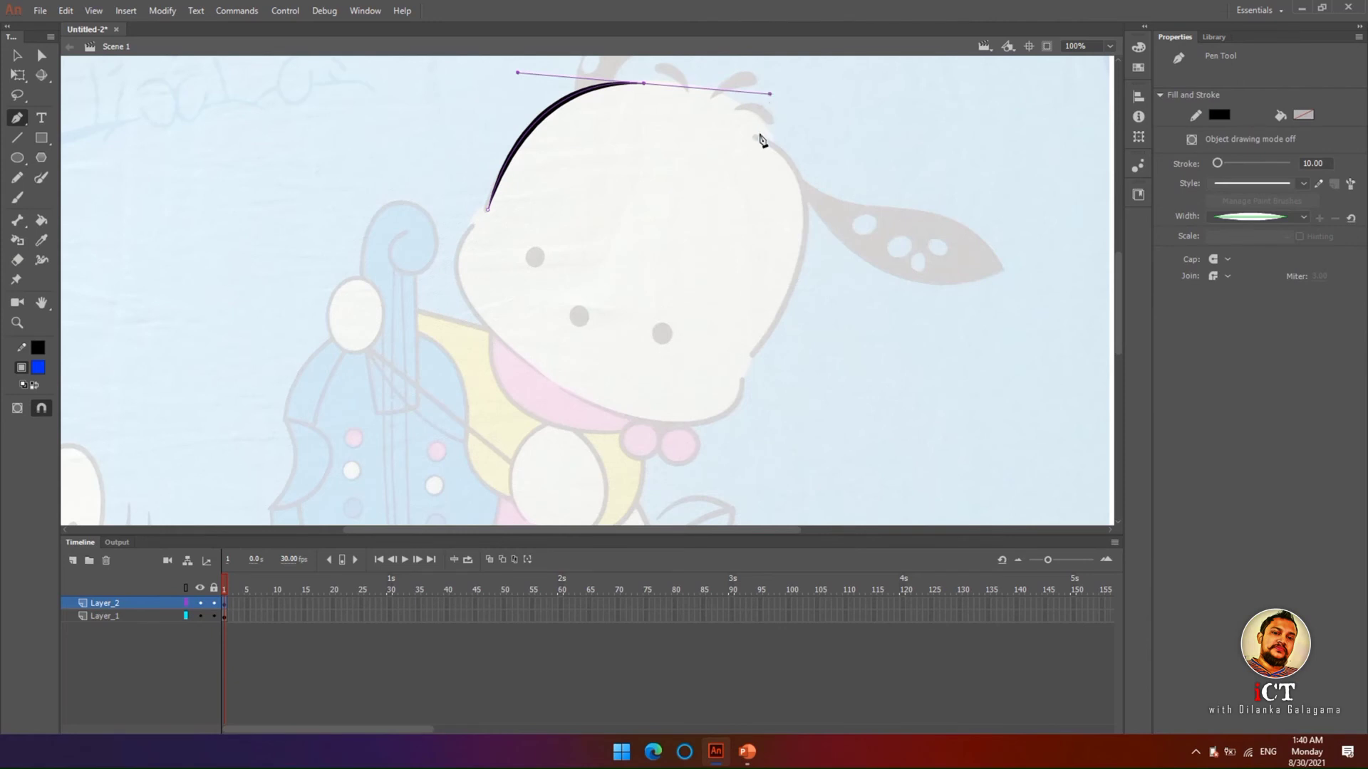
pyautogui.press('Escape')
# - Trace the right side of the puppy's head and its chin as two separate Pen curves
pyautogui.click(756, 139)
pyautogui.moveTo(752, 354)
pyautogui.mouseDown()
pyautogui.moveTo(656, 482)
pyautogui.moveTo(642, 542)
pyautogui.moveTo(644, 530)
pyautogui.mouseUp()
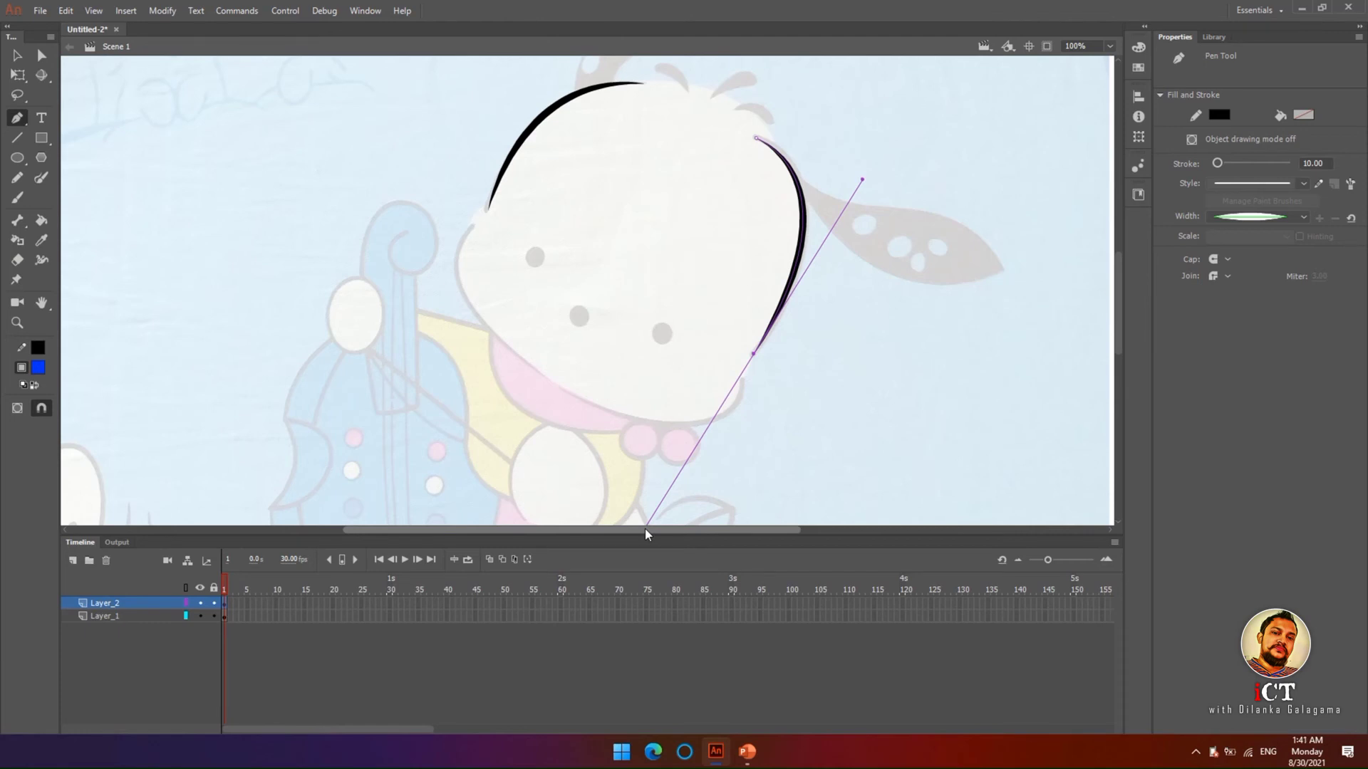
pyautogui.press('Escape')
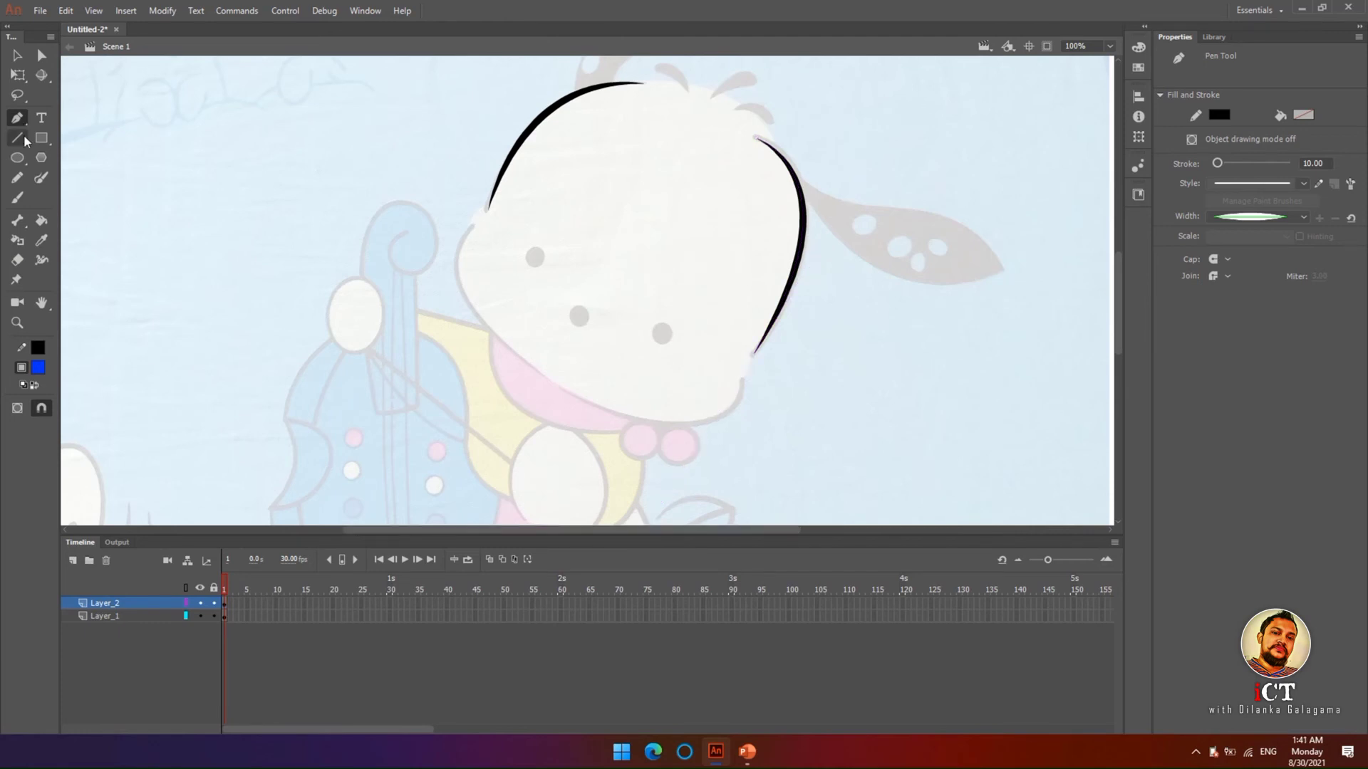
pyautogui.click(740, 383)
pyautogui.moveTo(559, 389)
pyautogui.mouseDown()
pyautogui.moveTo(409, 290)
pyautogui.moveTo(400, 308)
pyautogui.moveTo(388, 299)
pyautogui.mouseUp()
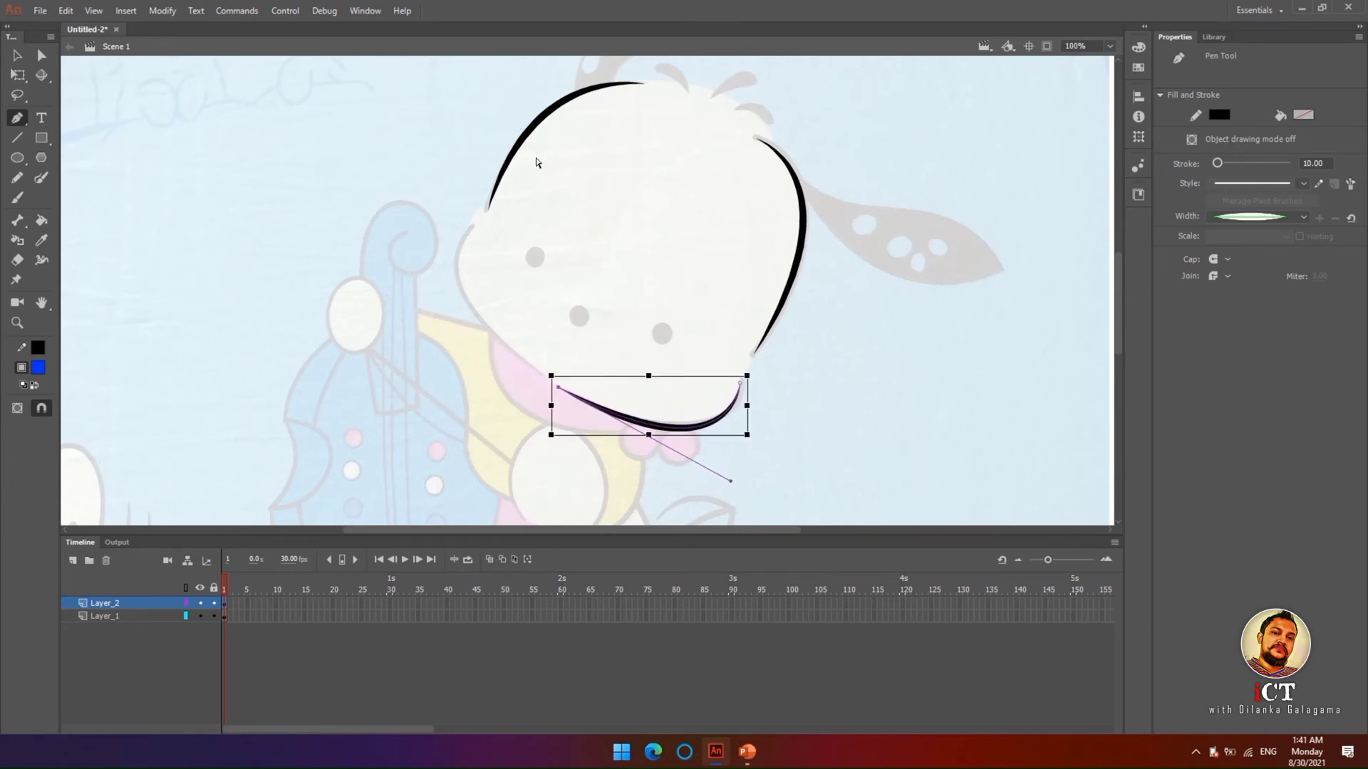
pyautogui.press('Escape')
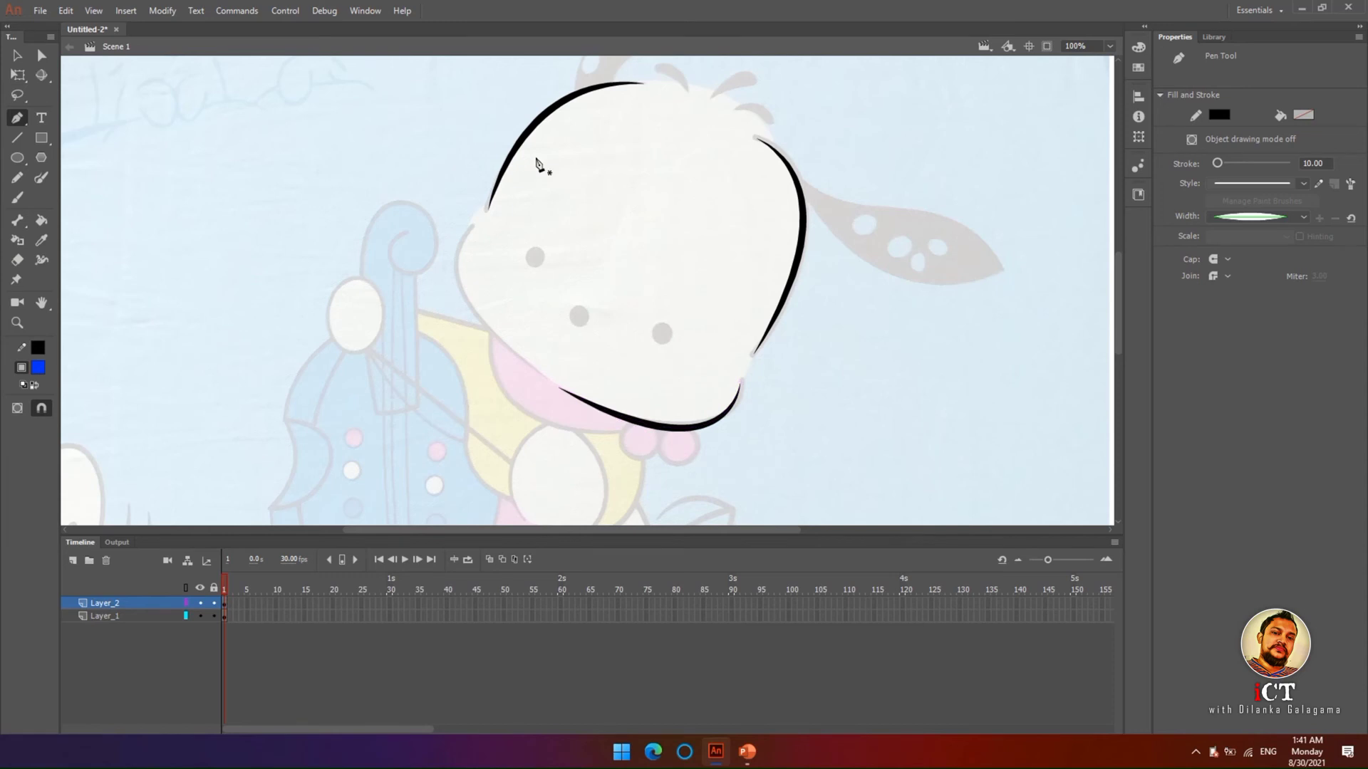
# - Trace the puppy's left cheek down to the chin line with a Pen curve
pyautogui.click(473, 227)
pyautogui.moveTo(546, 377)
pyautogui.mouseDown()
pyautogui.moveTo(644, 406)
pyautogui.moveTo(705, 467)
pyautogui.moveTo(697, 476)
pyautogui.mouseUp()
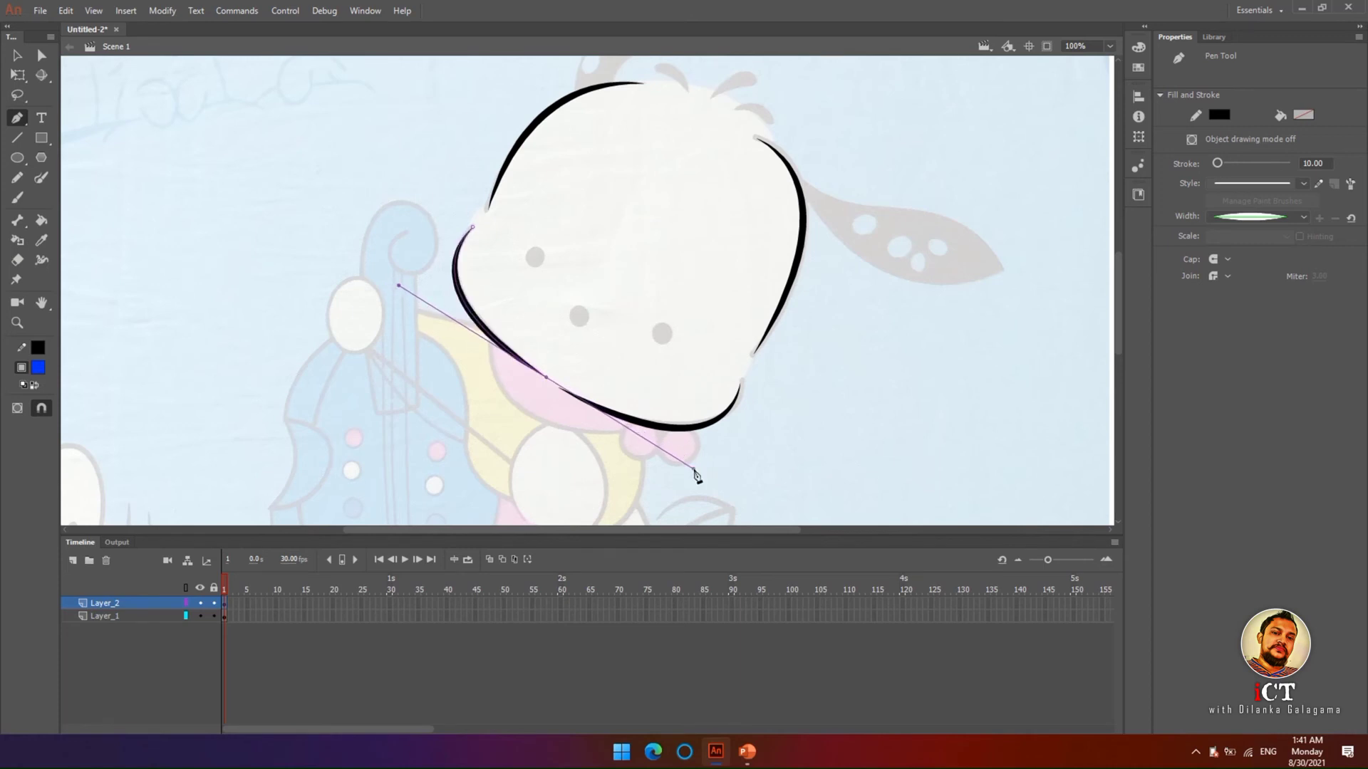
pyautogui.press('Escape')
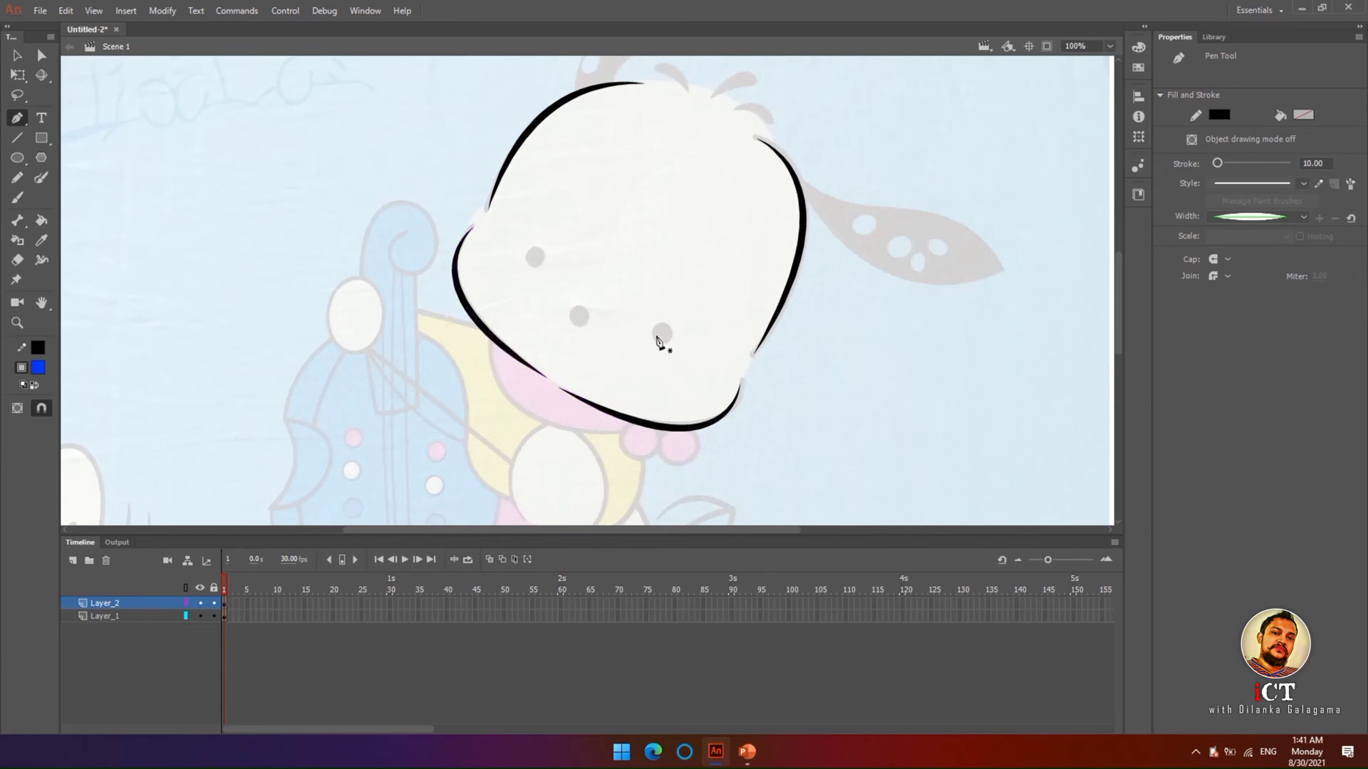
# - Draw a black-filled circle about 27 px wide over the puppy's left eye with the Oval tool
pyautogui.click(22, 160)
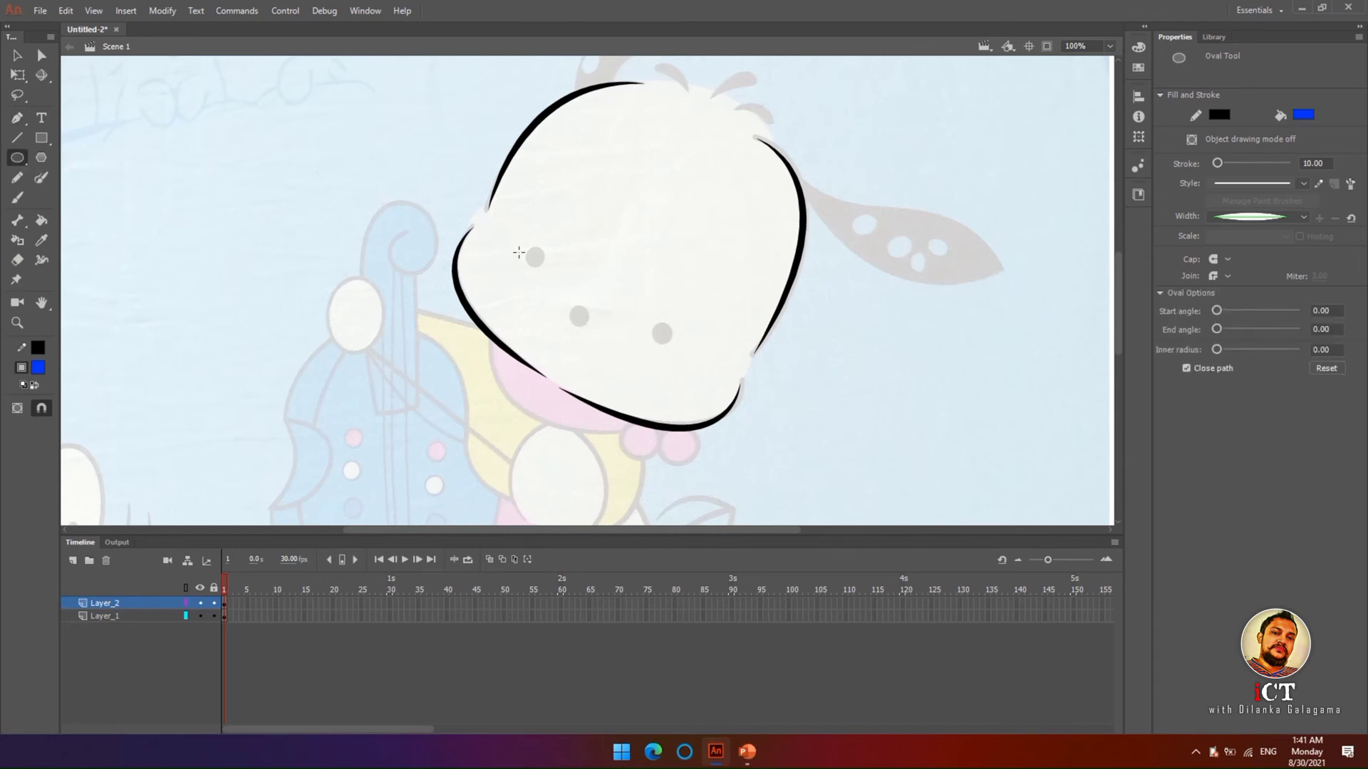
pyautogui.click(1305, 114)
pyautogui.click(1044, 158)
pyautogui.moveTo(522, 248); pyautogui.dragTo(545, 272)
pyautogui.click(17, 55)
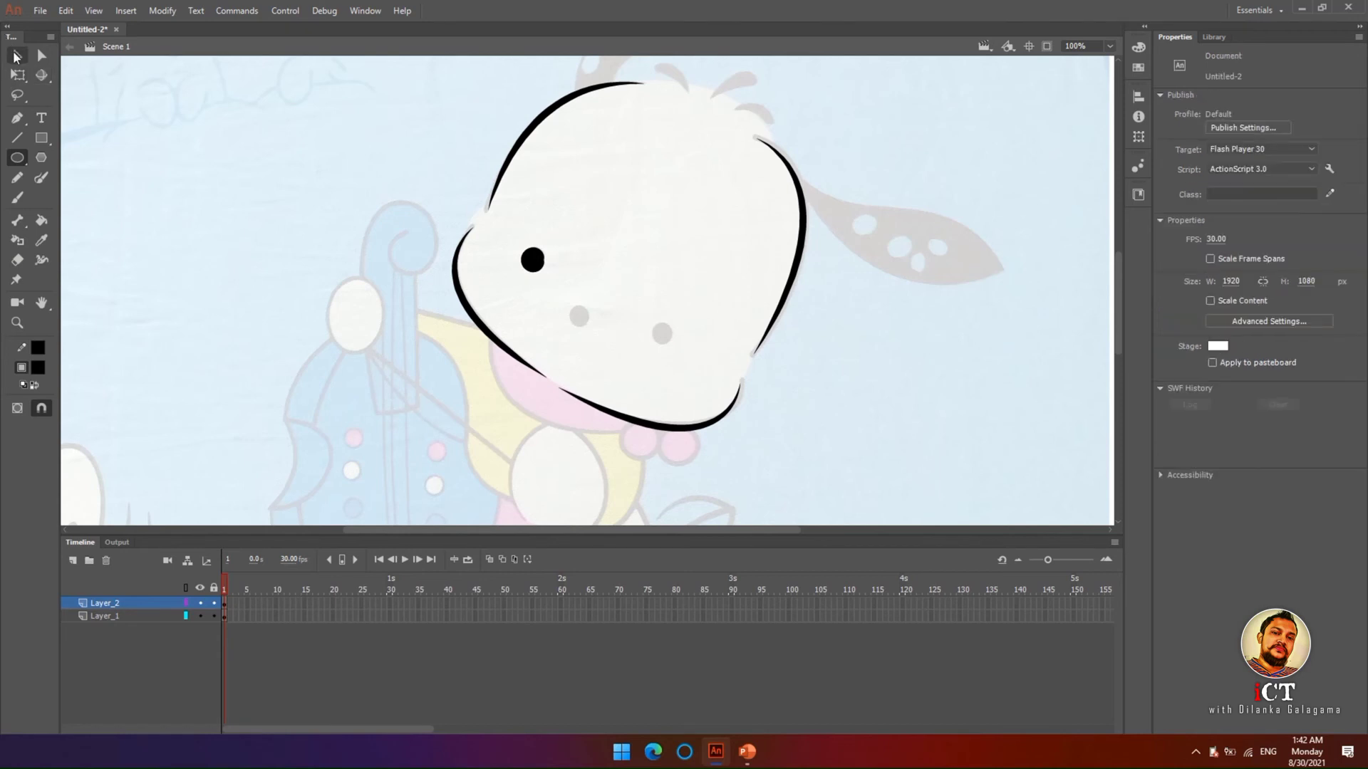
# - Group the eye circle's fill and place copies of it over the puppy's nose and right eye
pyautogui.click(534, 261)
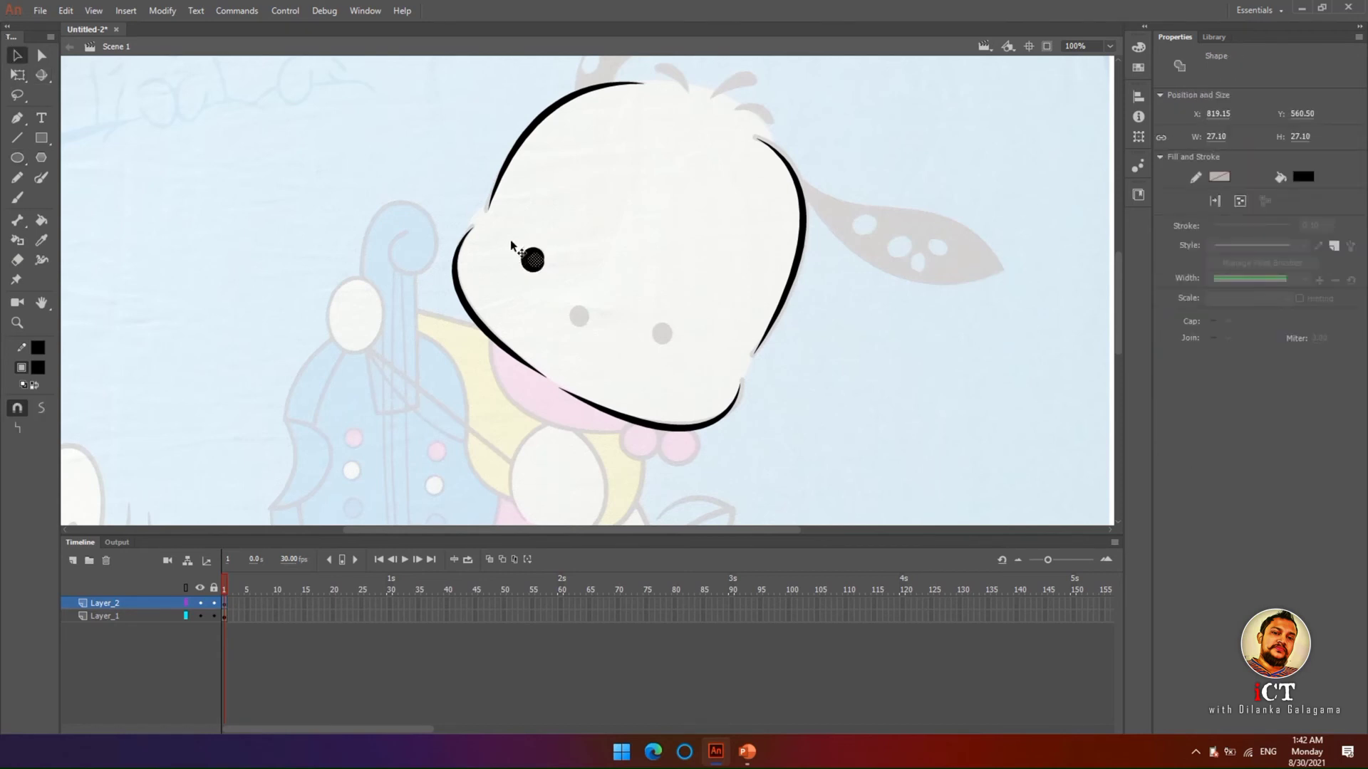
pyautogui.hotkey('ctrl', 'g')
pyautogui.moveTo(529, 259); pyautogui.dragTo(582, 322)
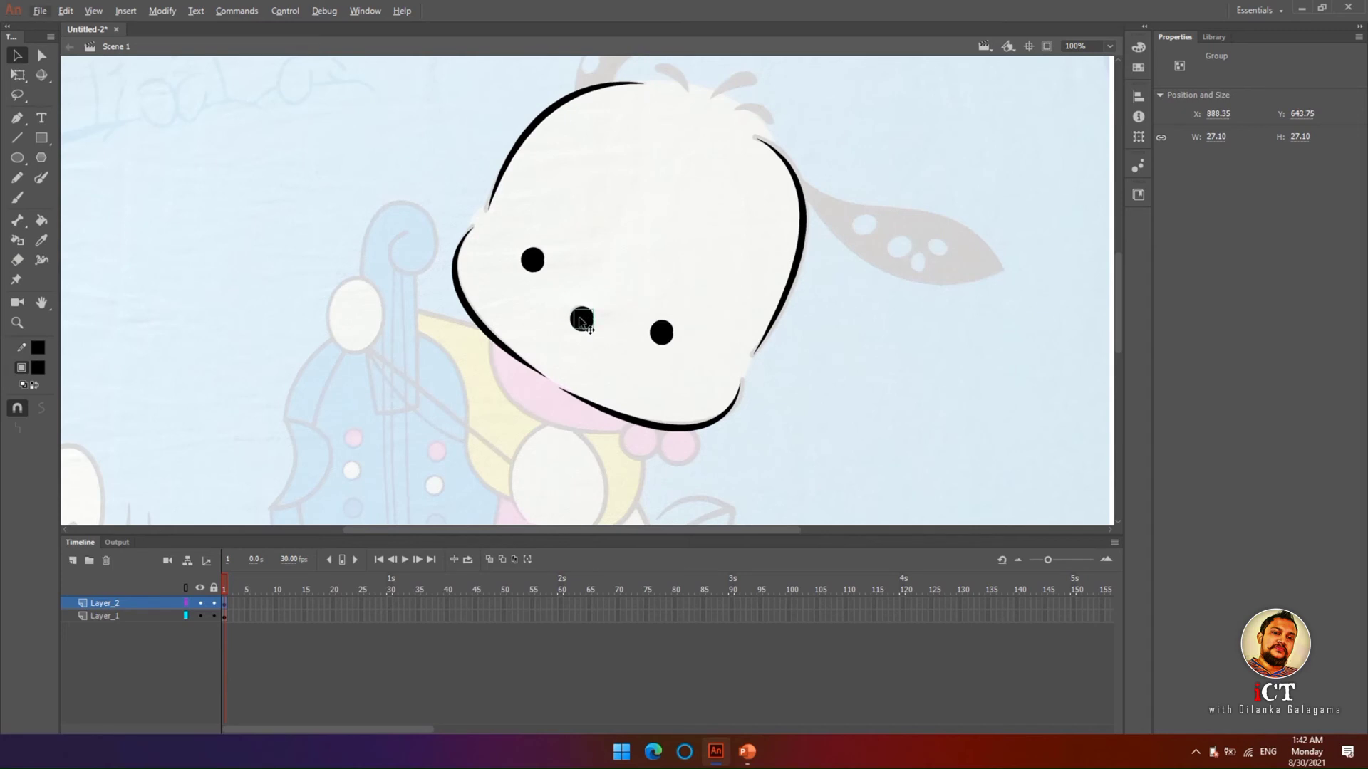
# - Trace the three hair tufts on top of the puppy's head with the Pen tool
pyautogui.scroll(3, 336, 281)
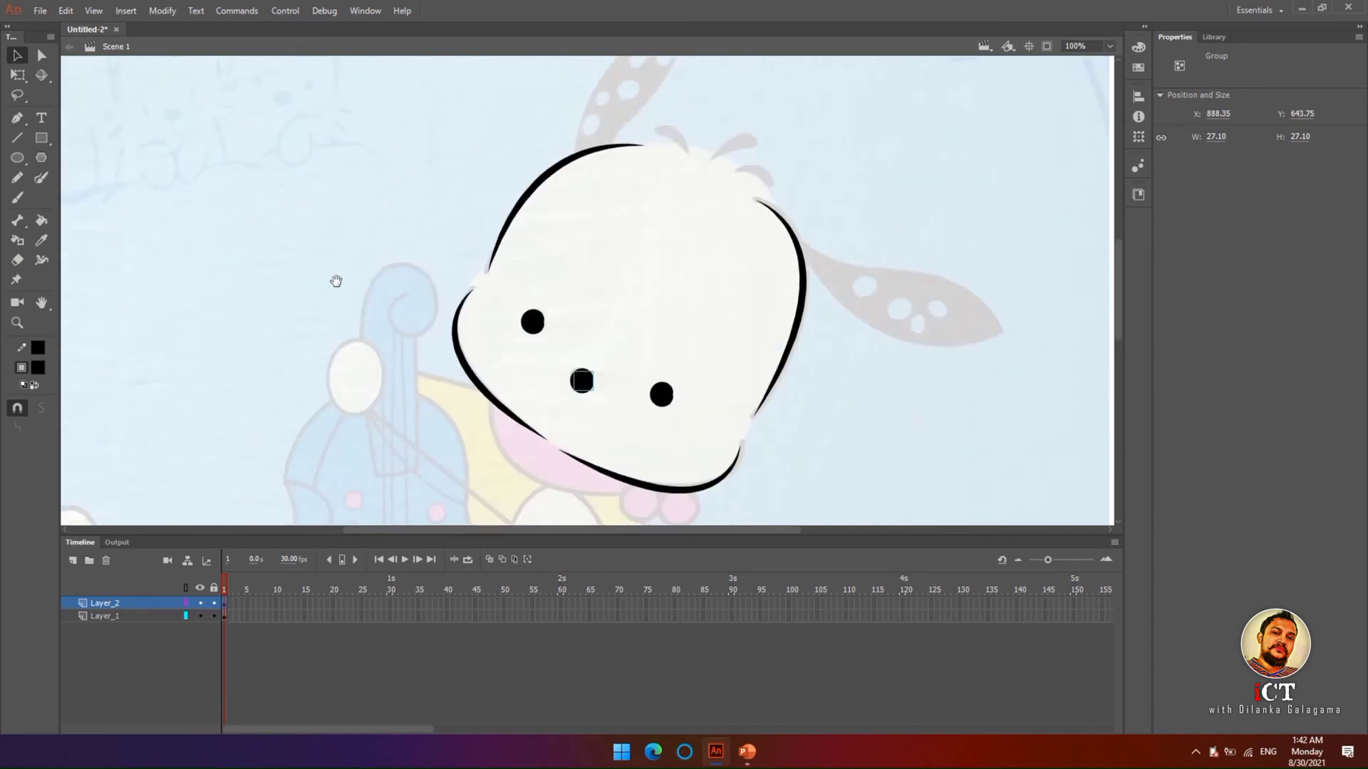
pyautogui.click(17, 75)
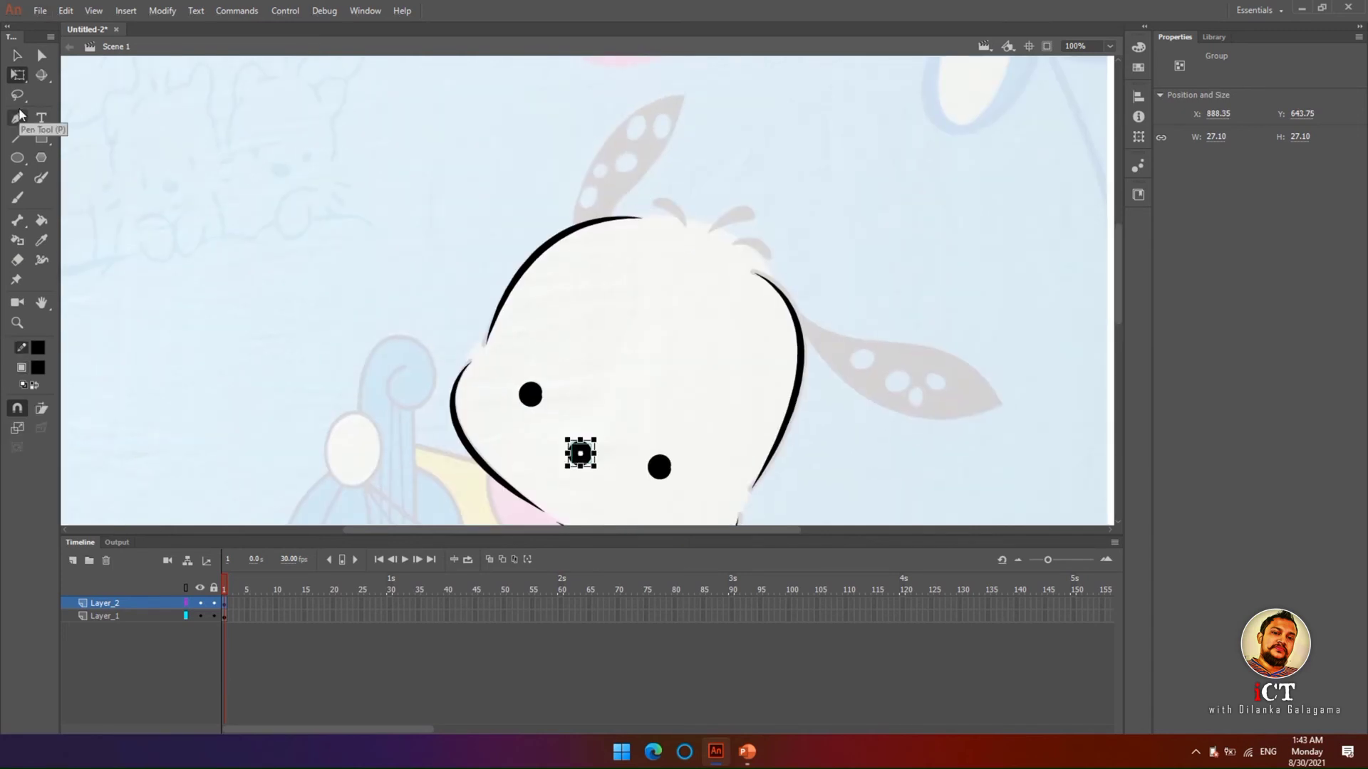
pyautogui.click(19, 114)
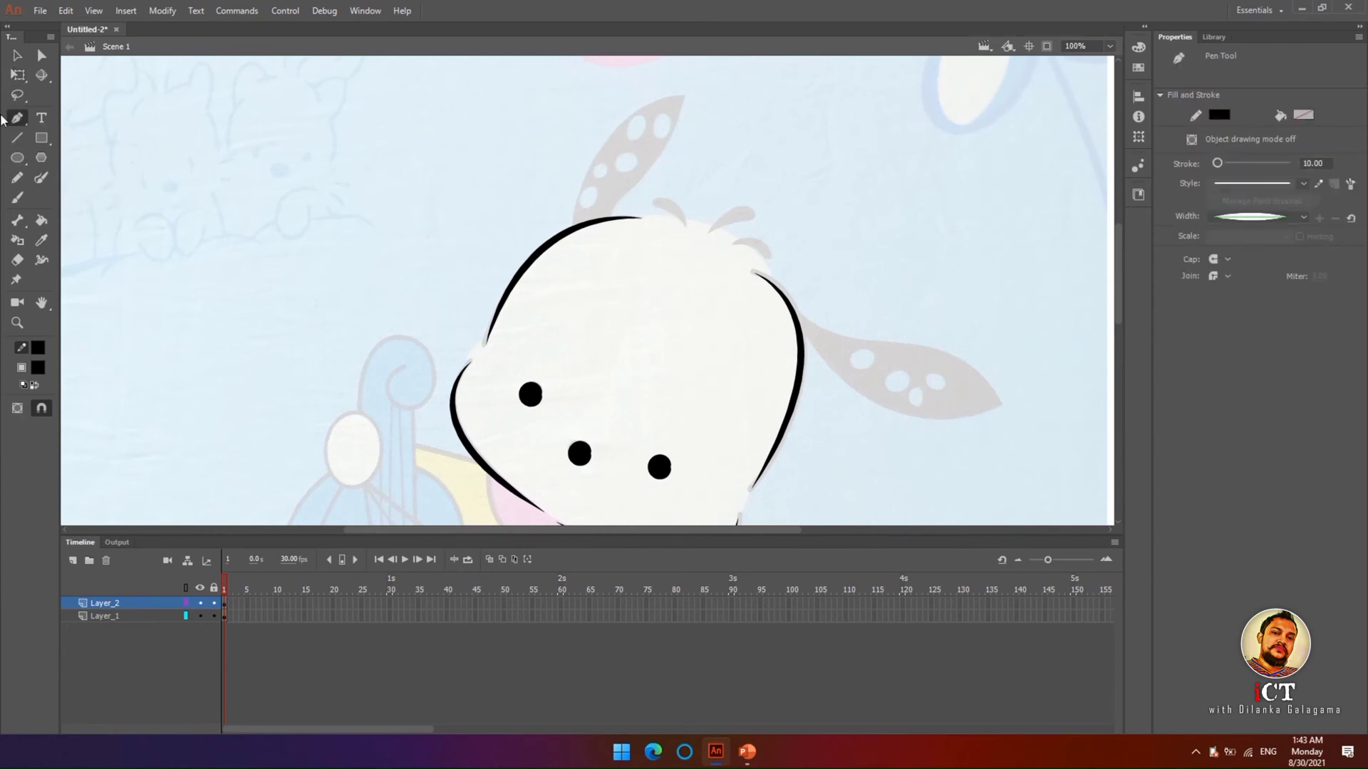
pyautogui.click(679, 203)
pyautogui.moveTo(679, 204); pyautogui.dragTo(671, 197)
pyautogui.click(646, 207)
pyautogui.click(689, 225)
pyautogui.moveTo(694, 228); pyautogui.dragTo(691, 240)
pyautogui.click(17, 57)
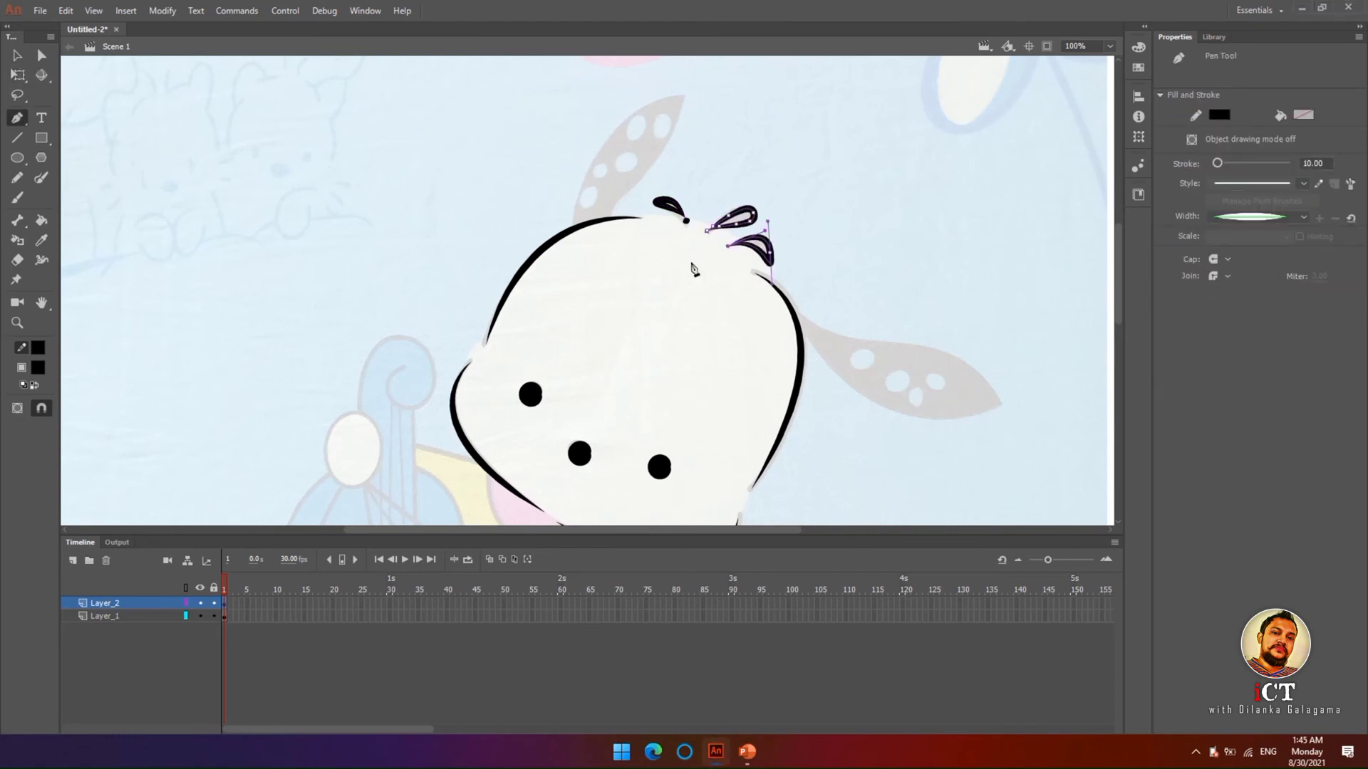
pyautogui.click(17, 55)
pyautogui.click(275, 211)
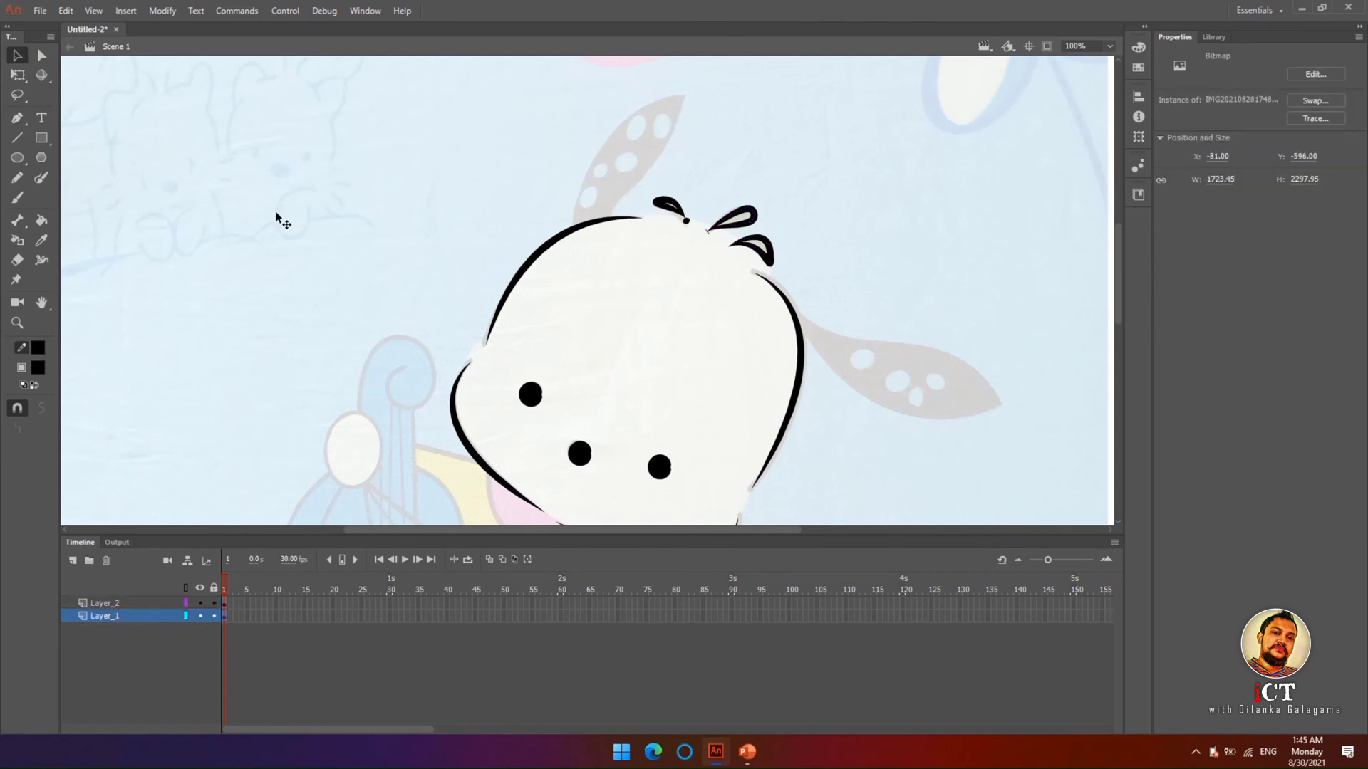
pyautogui.scroll(-1, 349, 250)
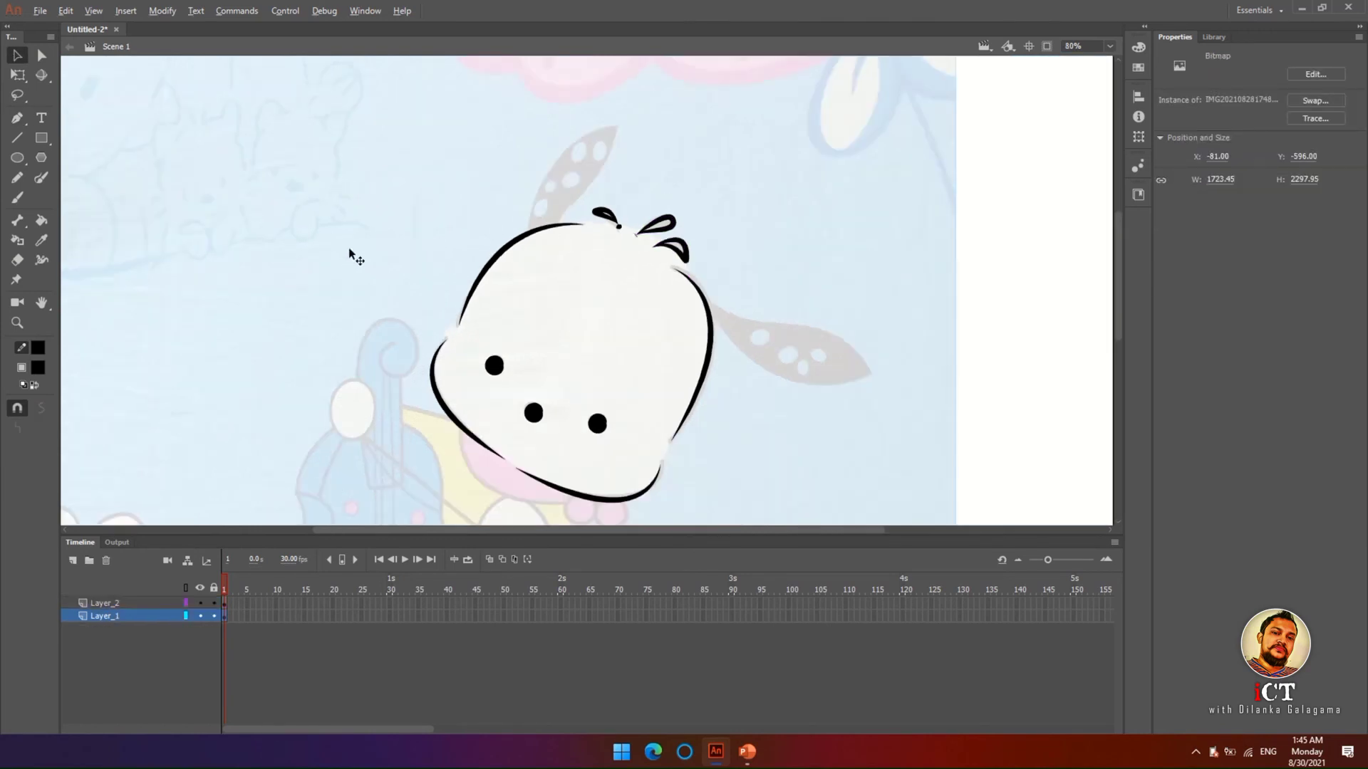
# - Hide the imported picture's layer and convert the whole traced puppy head into a Graphic symbol named face
pyautogui.moveTo(349, 246); pyautogui.dragTo(415, 165)
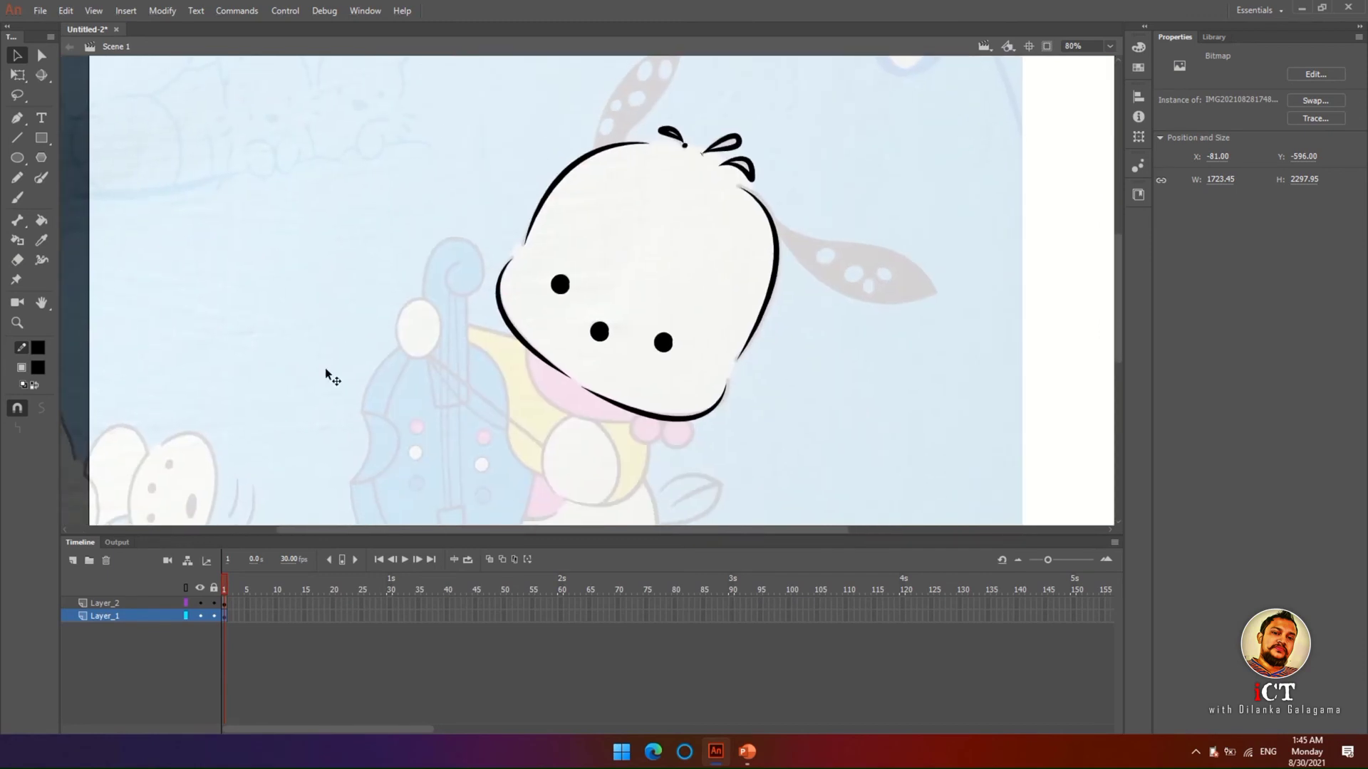
pyautogui.click(200, 616)
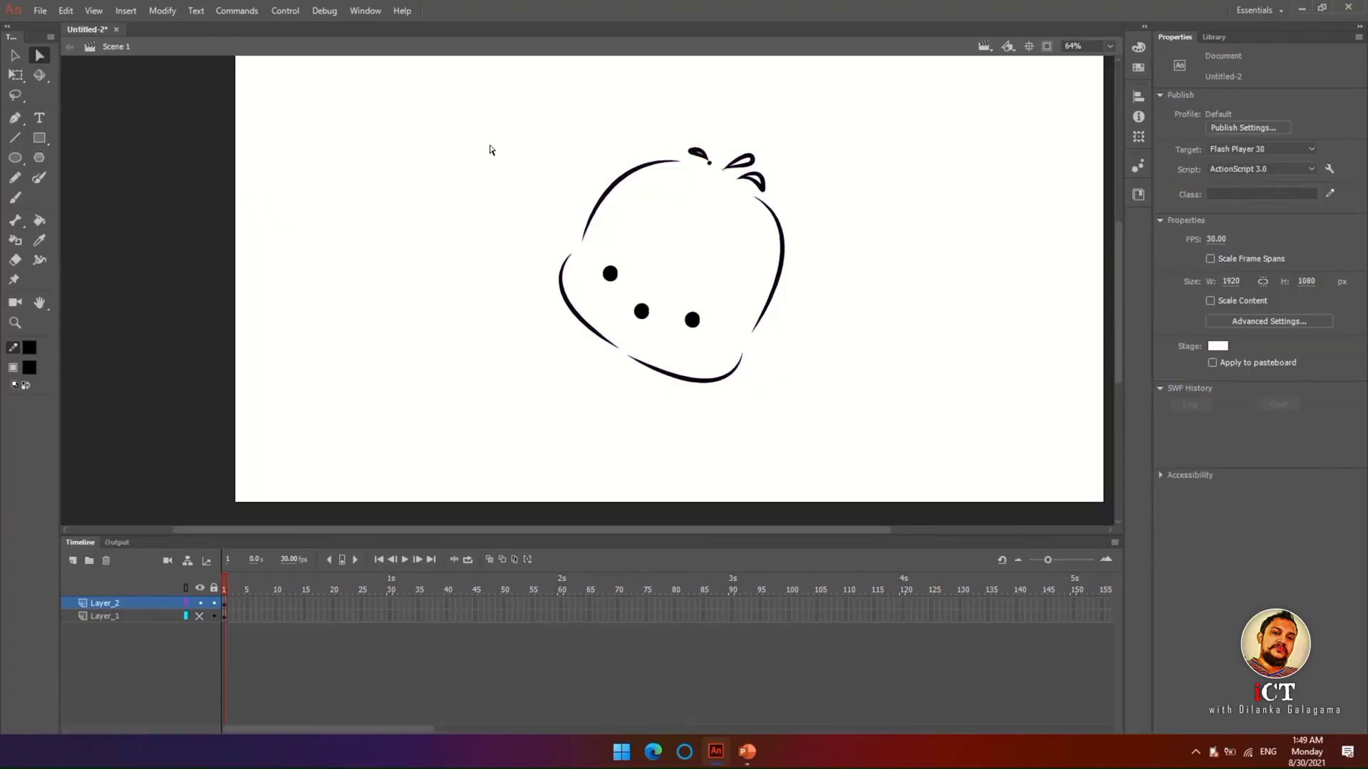
pyautogui.press('v')
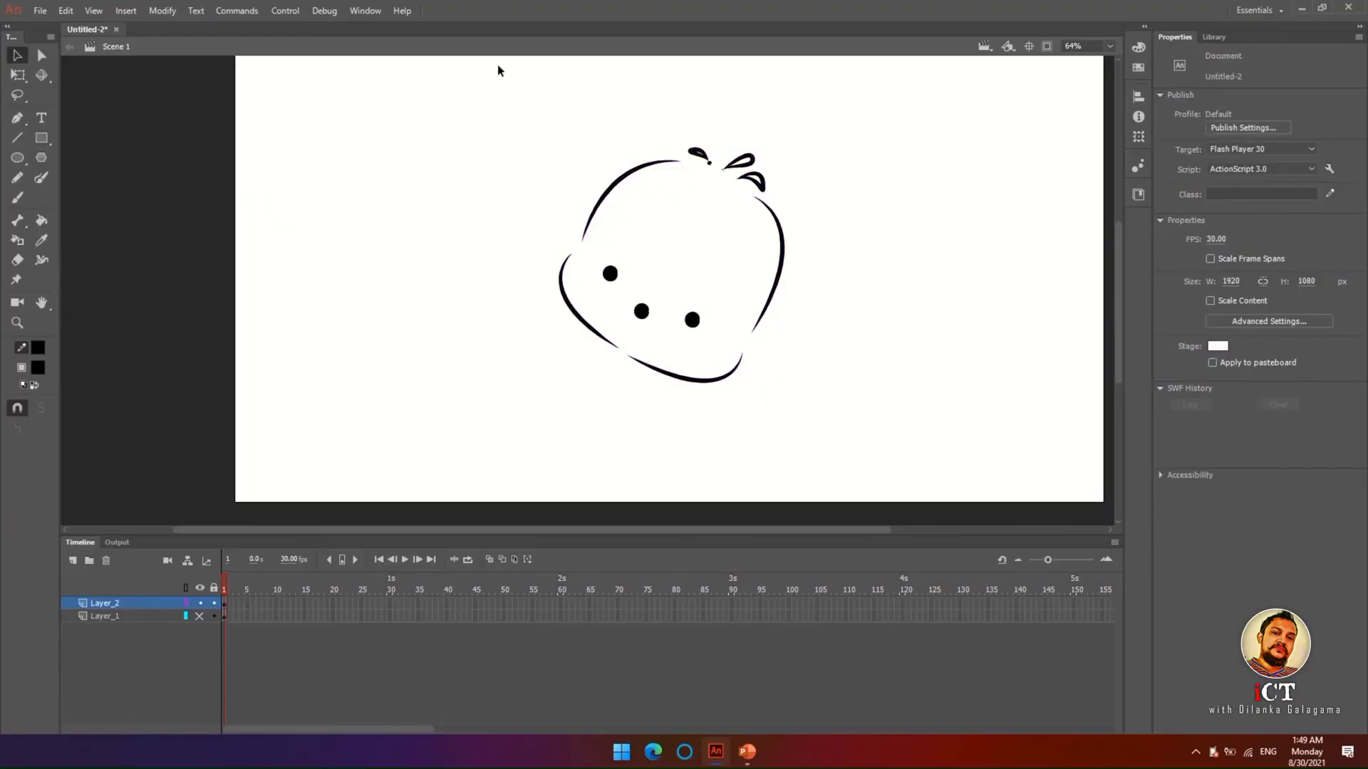
pyautogui.moveTo(516, 94)
pyautogui.mouseDown()
pyautogui.moveTo(894, 382)
pyautogui.moveTo(887, 390)
pyautogui.mouseUp()
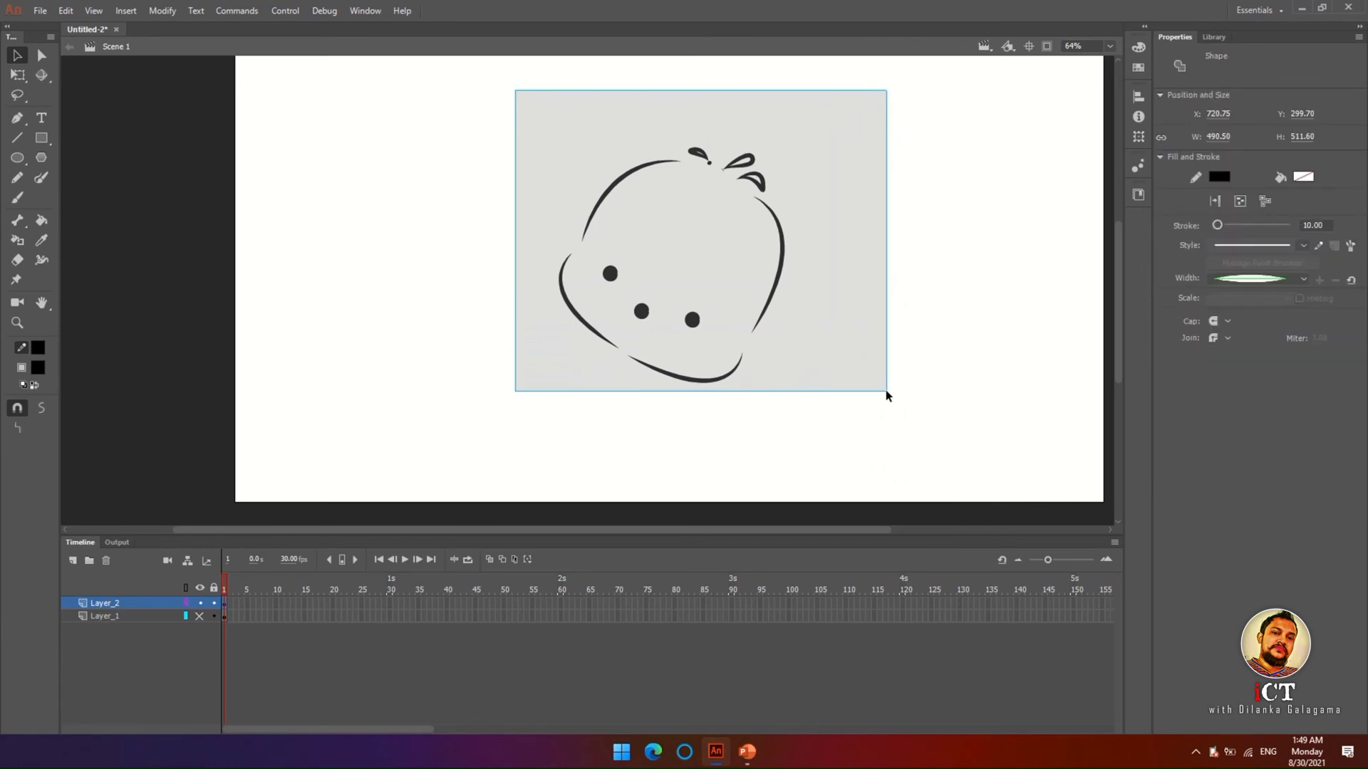
pyautogui.press('F8')
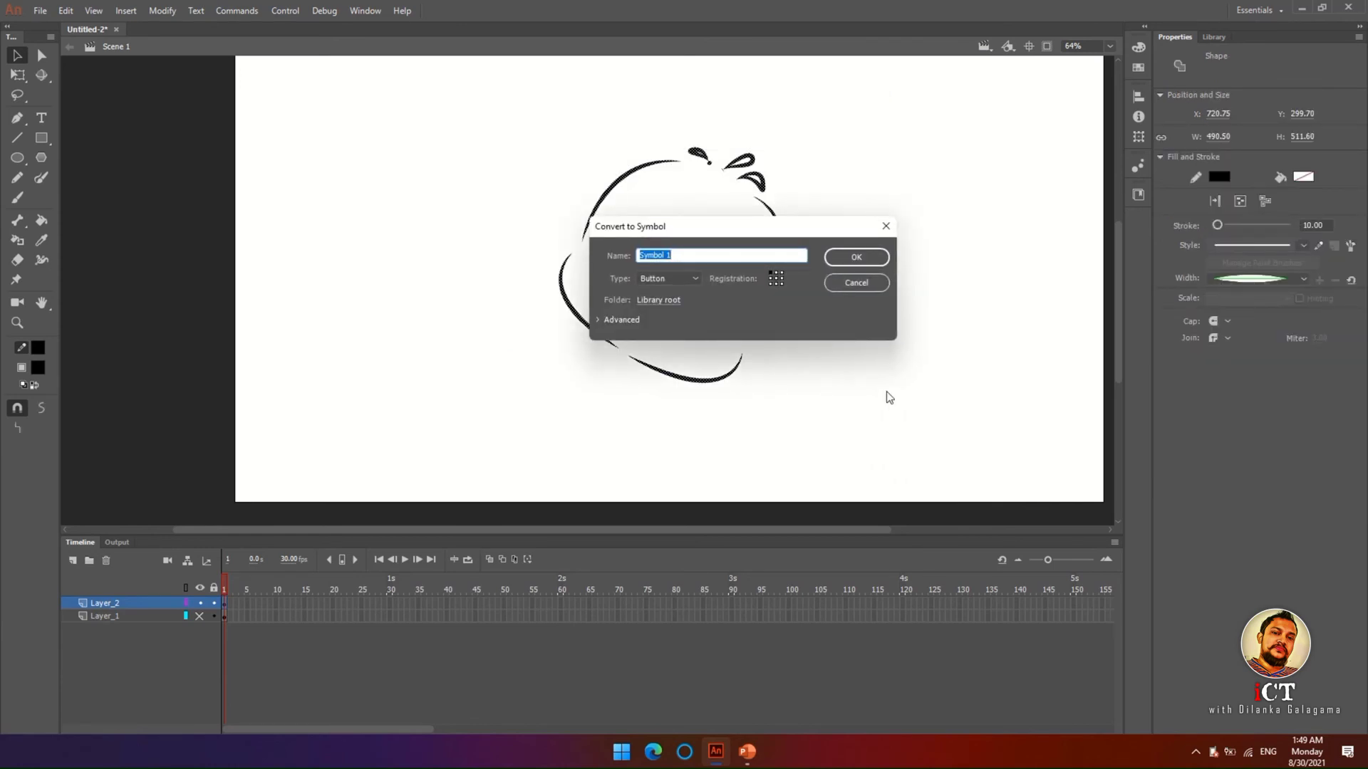
pyautogui.write('face')
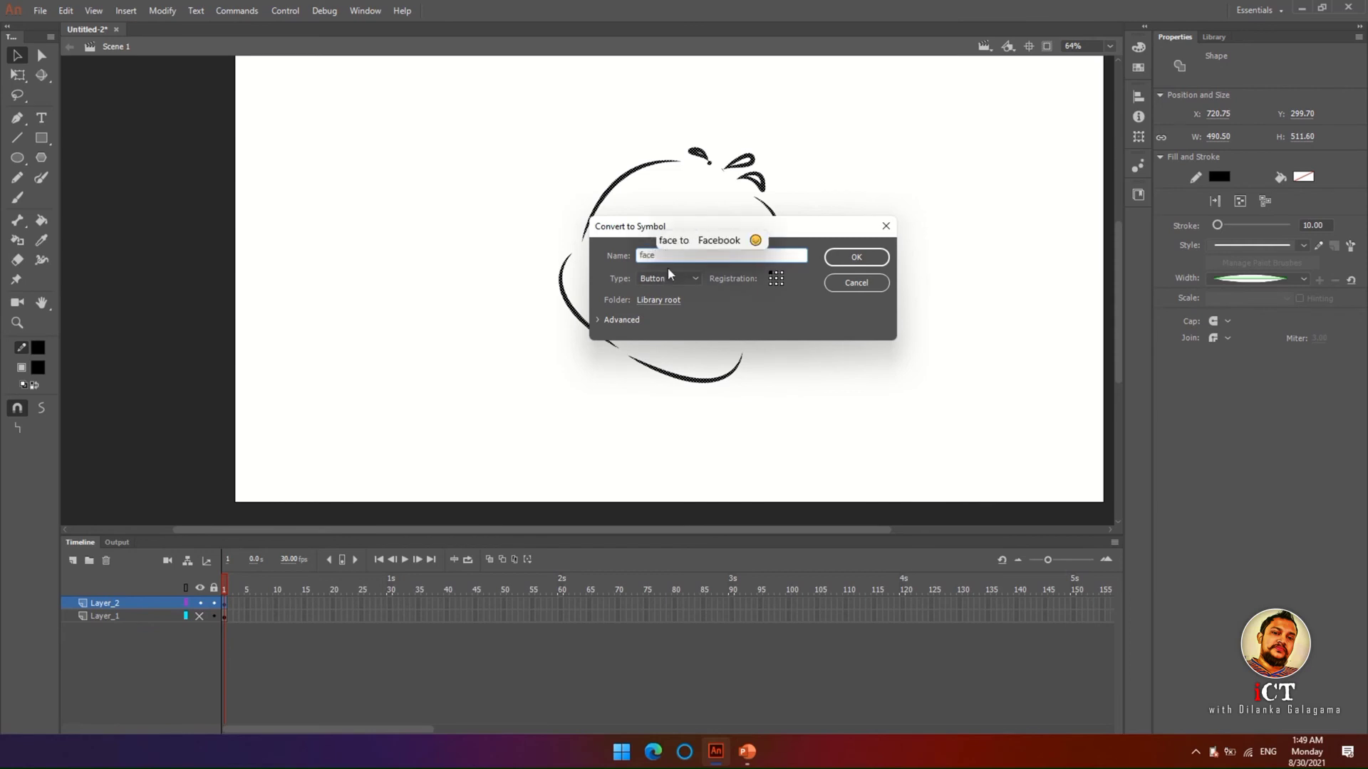
pyautogui.click(669, 281)
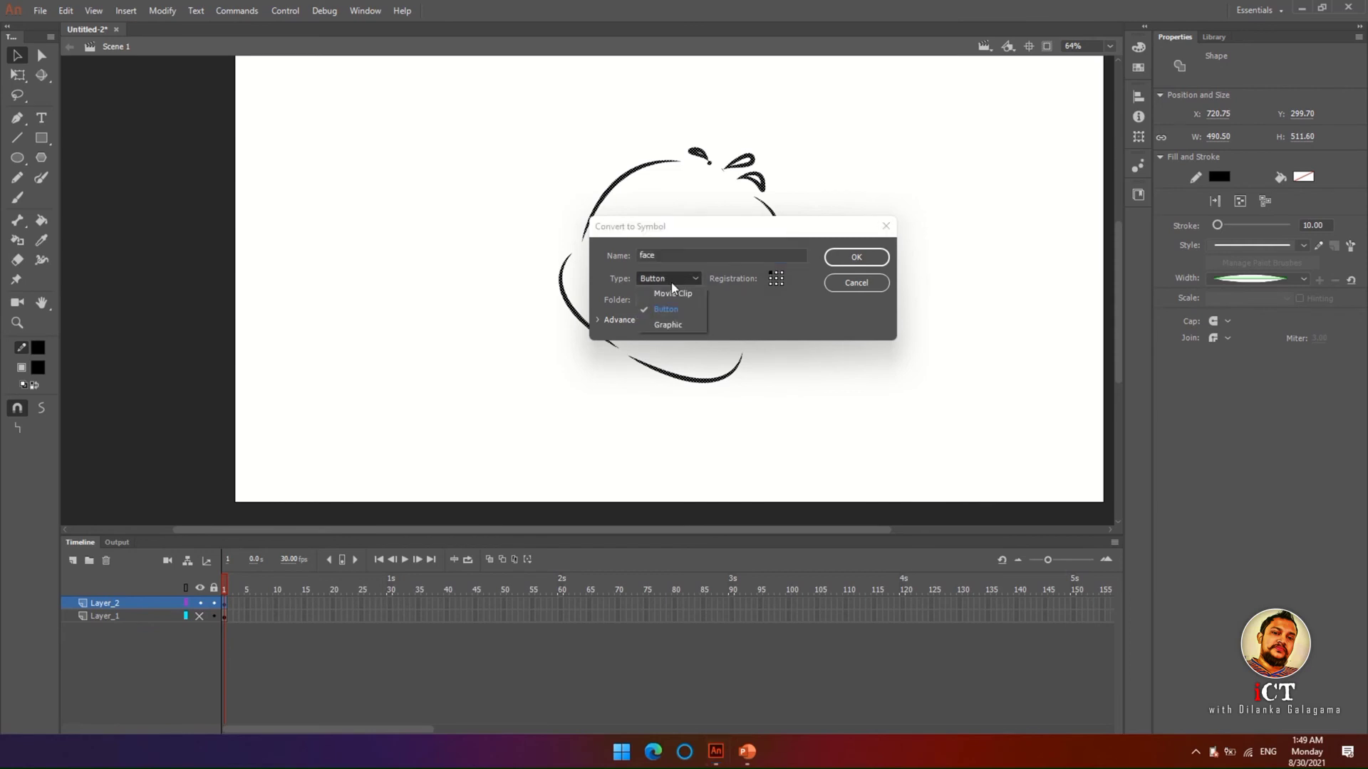
pyautogui.click(672, 328)
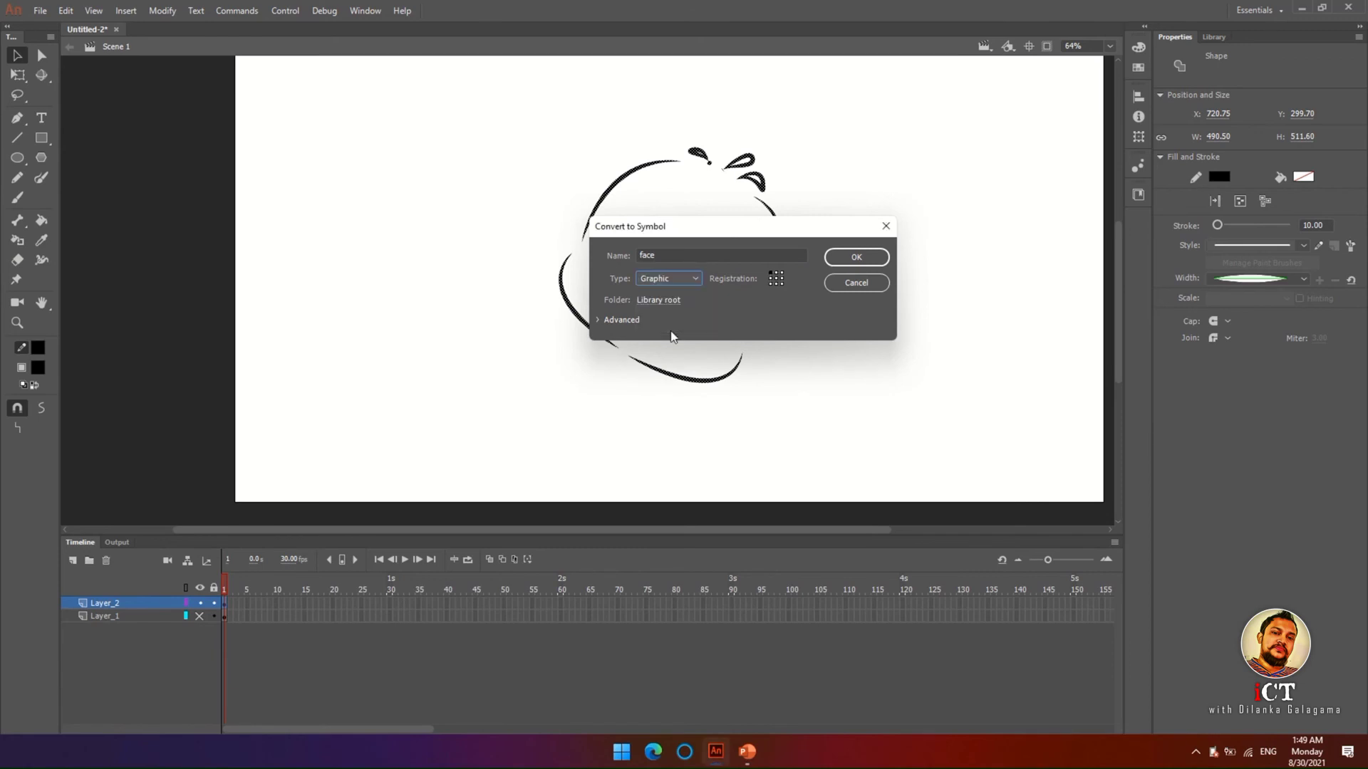
pyautogui.click(848, 259)
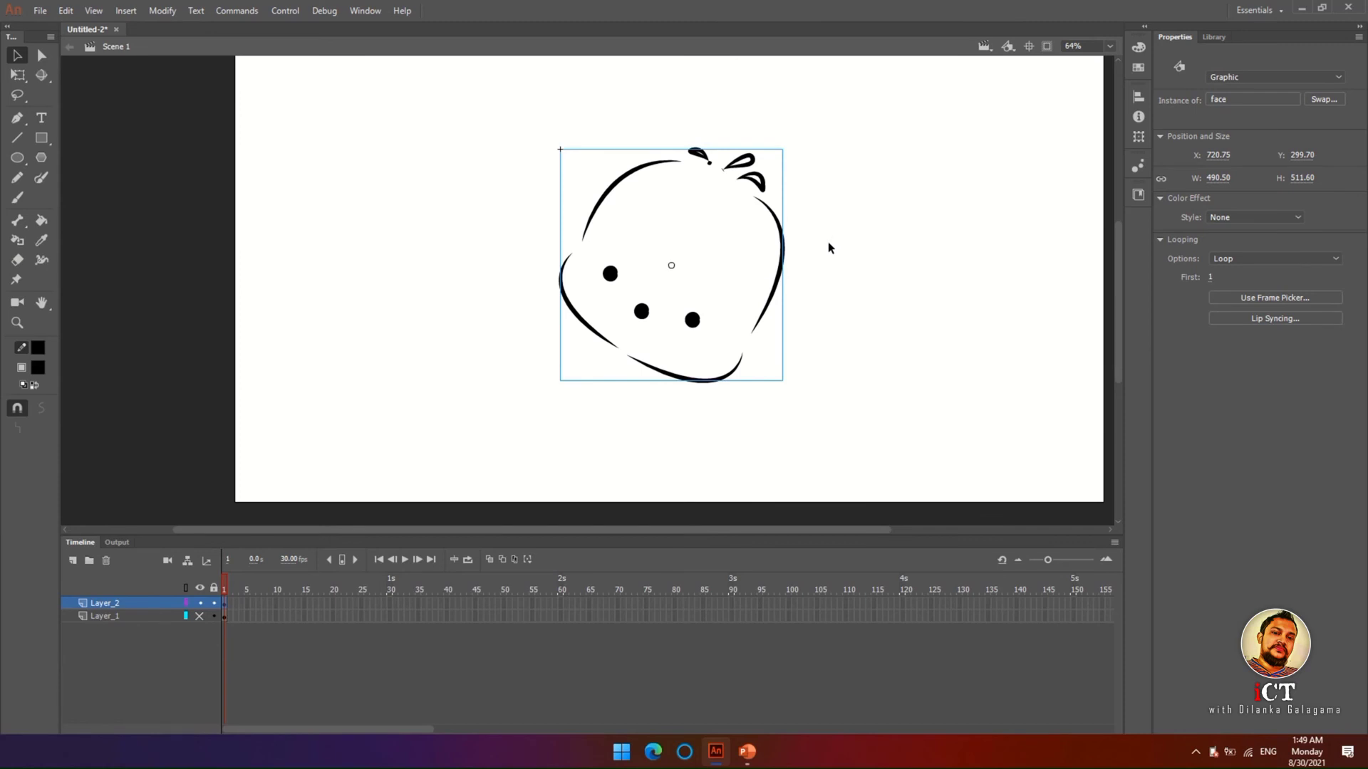
# - Place the face symbol's transformation point at the chin line with Free Transform and open the symbol for editing
pyautogui.hotkey('ctrl', 'z')
pyautogui.click(13, 74)
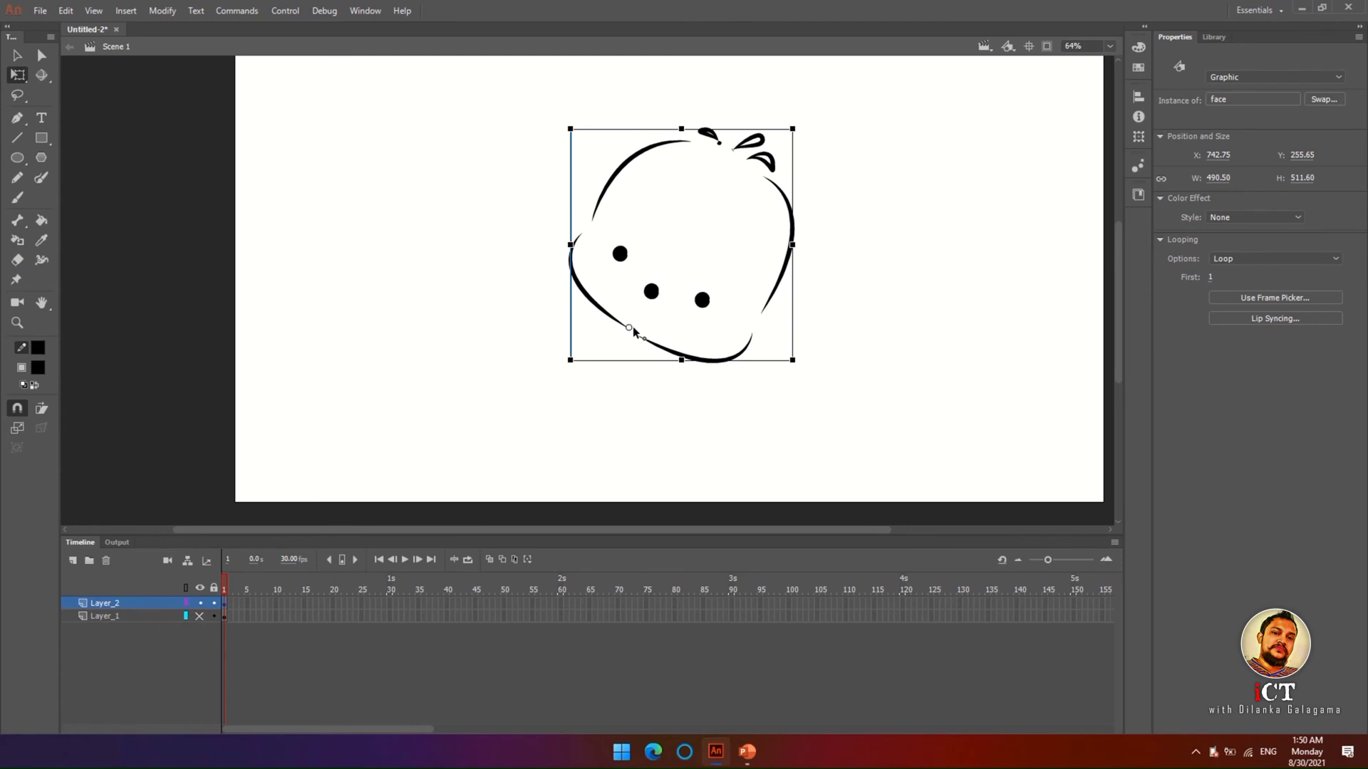
pyautogui.click(679, 247)
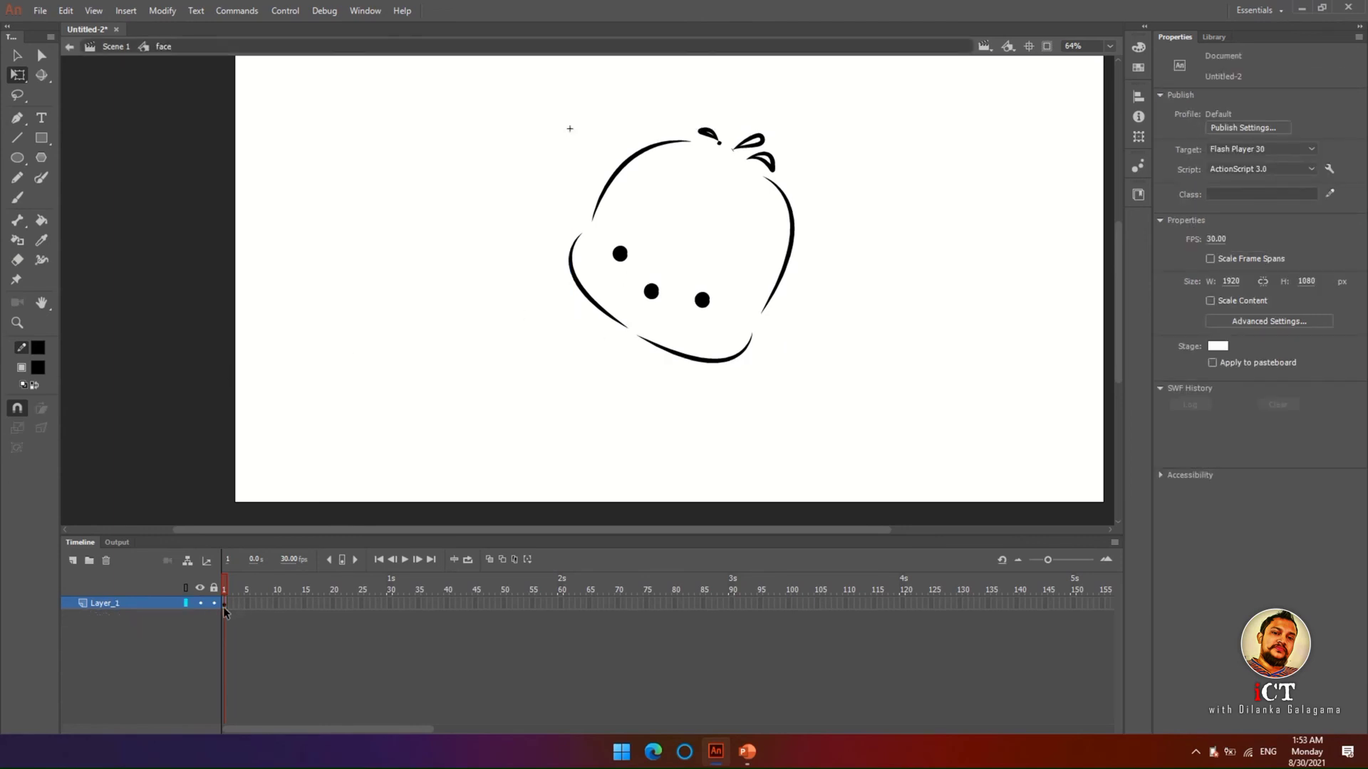
# - Extend the head drawing's layer inside the face symbol to frame 30
pyautogui.click(224, 607)
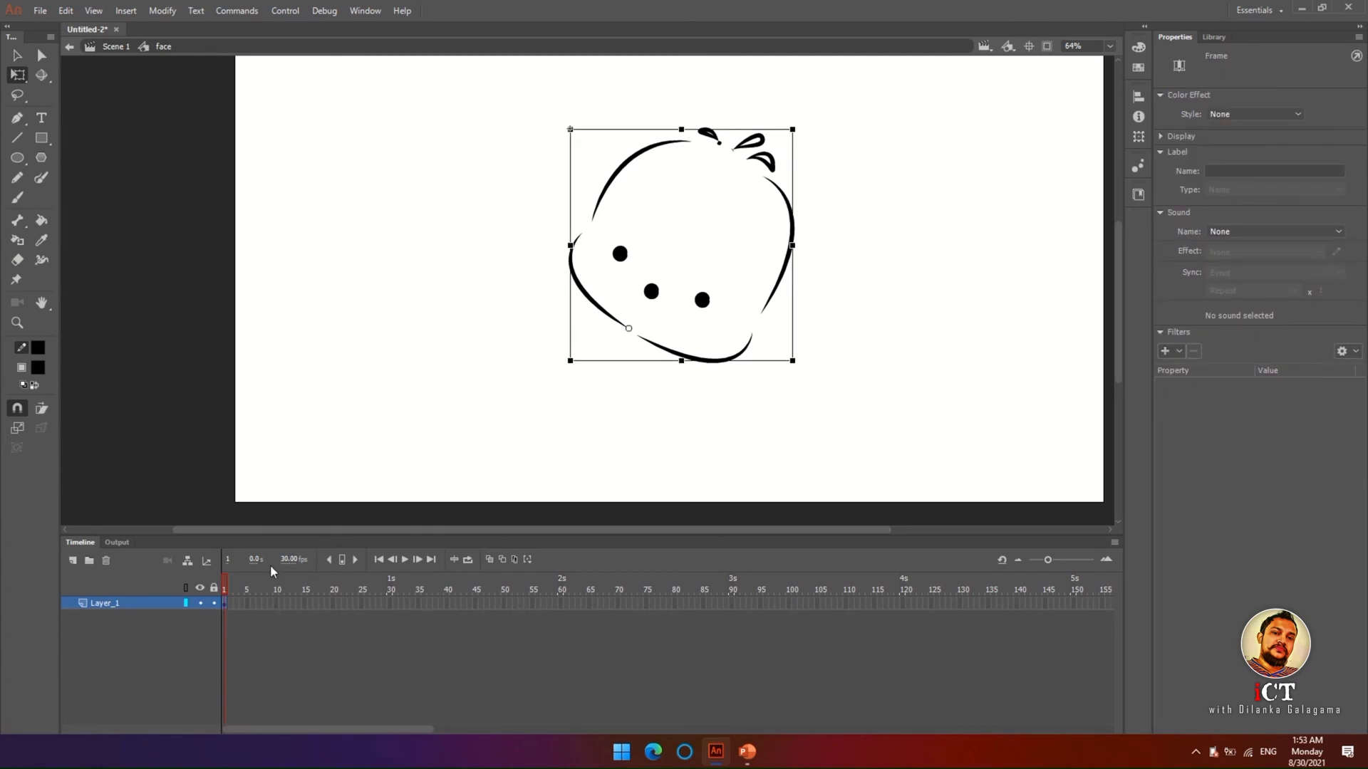
pyautogui.press('F5')
pyautogui.press('F5')
pyautogui.press('F5')
pyautogui.press('F5')
pyautogui.press('F5')
pyautogui.press('F5')
pyautogui.press('F5')
pyautogui.press('F5')
pyautogui.press('F5')
pyautogui.press('F5')
pyautogui.press('F5')
pyautogui.press('F5')
pyautogui.press('F5')
pyautogui.press('F5')
pyautogui.press('F5')
pyautogui.press('F5')
pyautogui.press('F5')
pyautogui.press('F5')
pyautogui.press('F5')
pyautogui.press('F5')
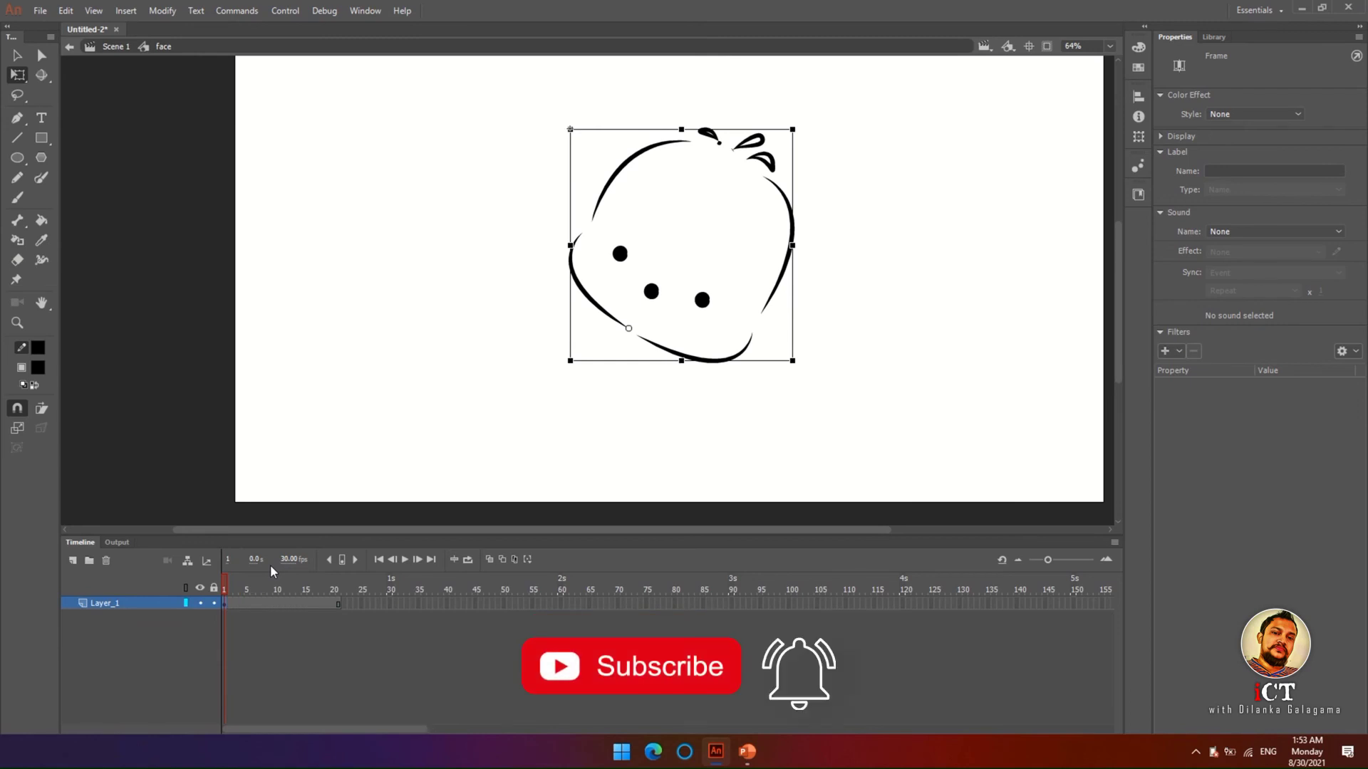
pyautogui.hotkey('shift', 'F5')
pyautogui.hotkey('shift', 'F5')
pyautogui.hotkey('shift', 'F5')
pyautogui.hotkey('shift', 'F5')
pyautogui.hotkey('shift', 'F5')
pyautogui.hotkey('shift', 'F5')
pyautogui.hotkey('shift', 'F5')
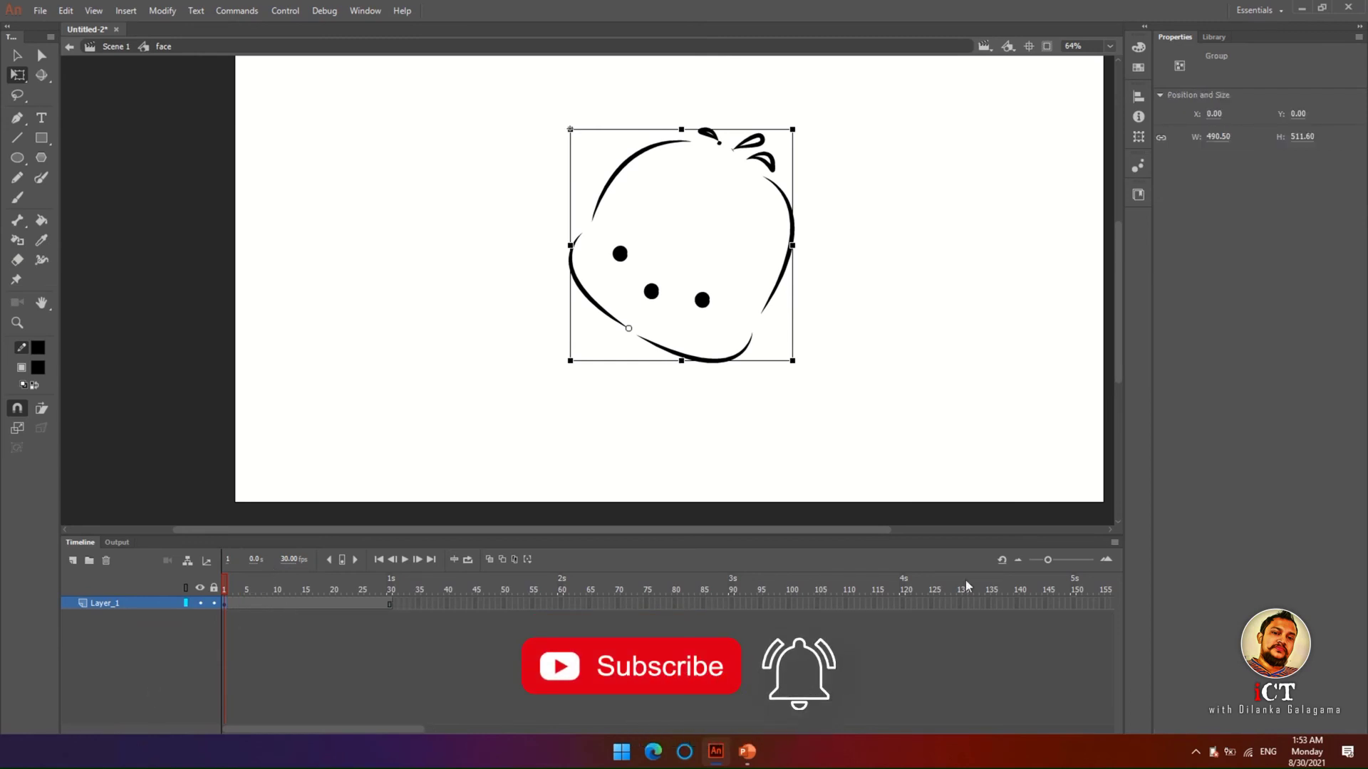
# - Insert keyframes at frames 15 and 30 and rotate the head upright about the chin point at frame 15
pyautogui.click(1106, 560)
pyautogui.click(1106, 560)
pyautogui.click(1105, 560)
pyautogui.click(1106, 560)
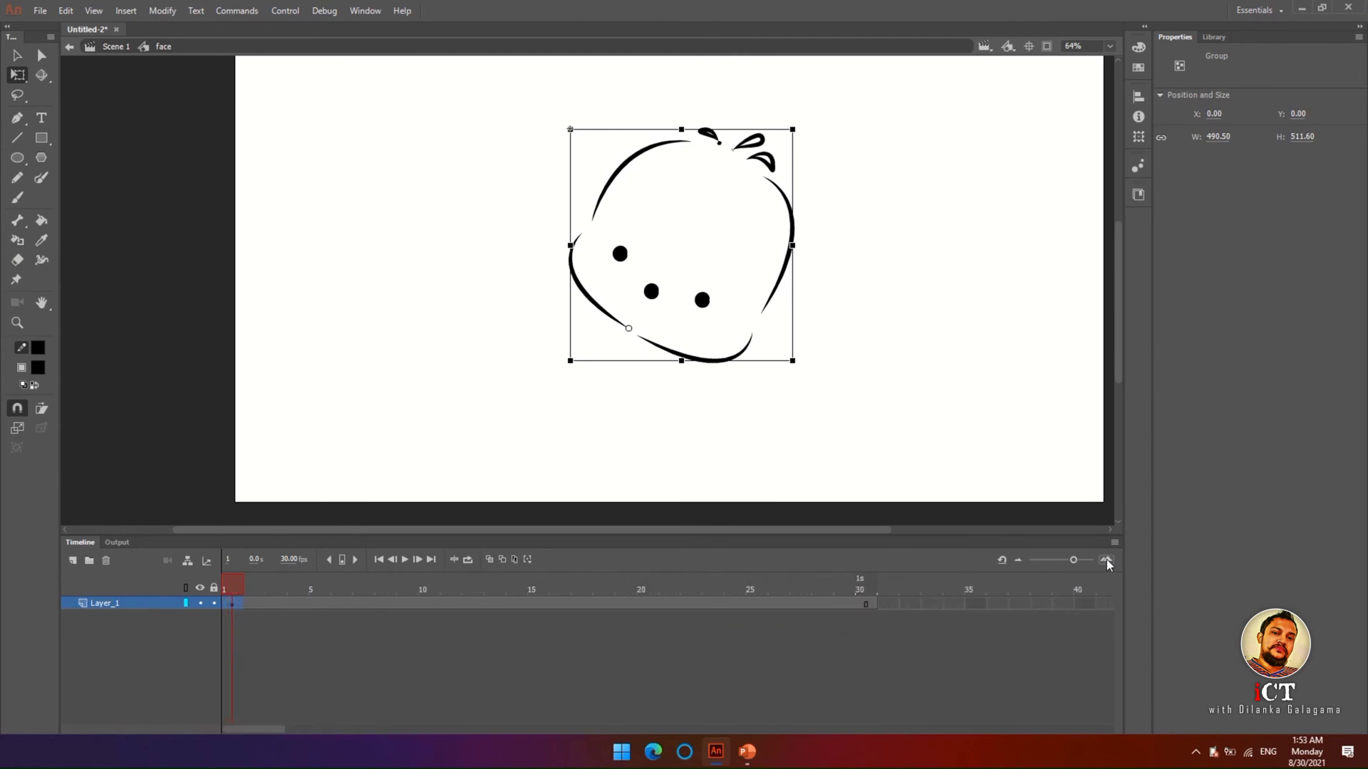
pyautogui.click(530, 604)
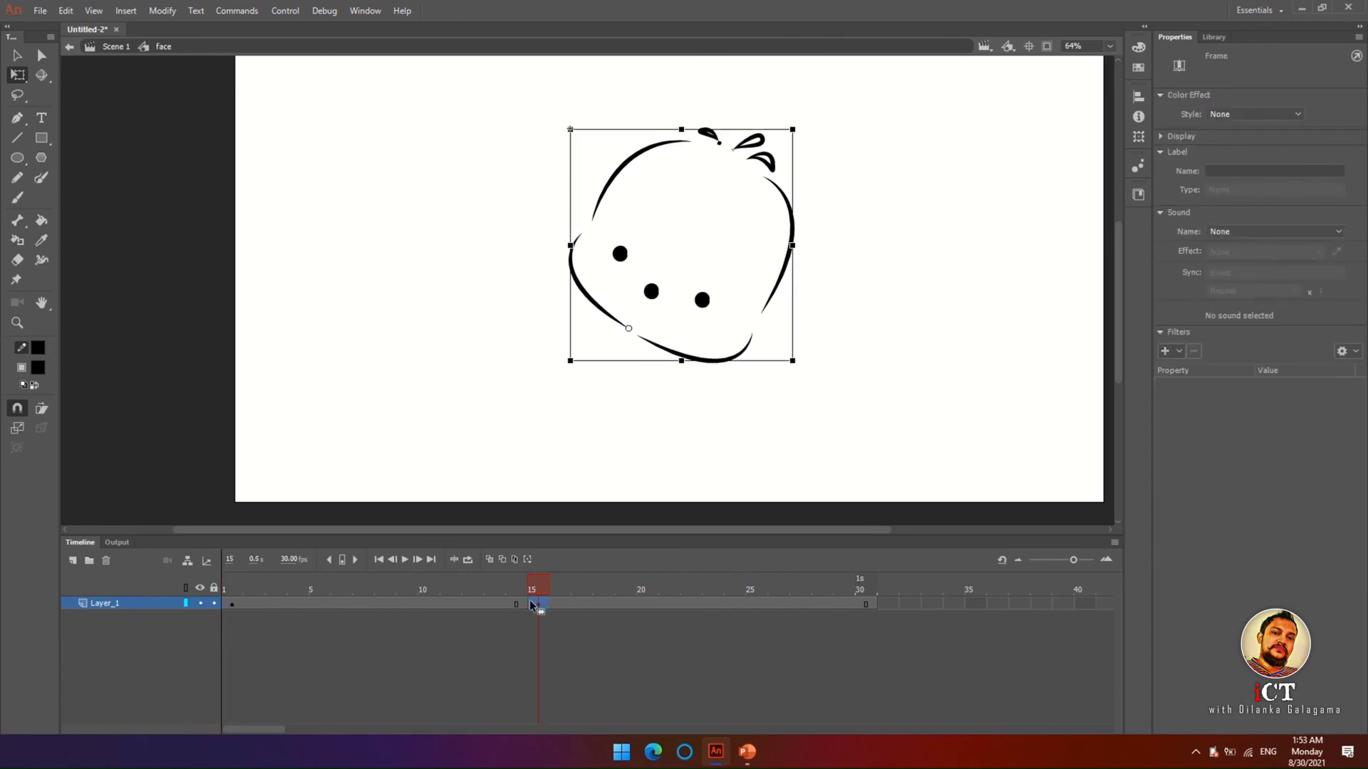
pyautogui.click(868, 604)
pyautogui.click(536, 605)
pyautogui.moveTo(562, 134); pyautogui.dragTo(430, 185)
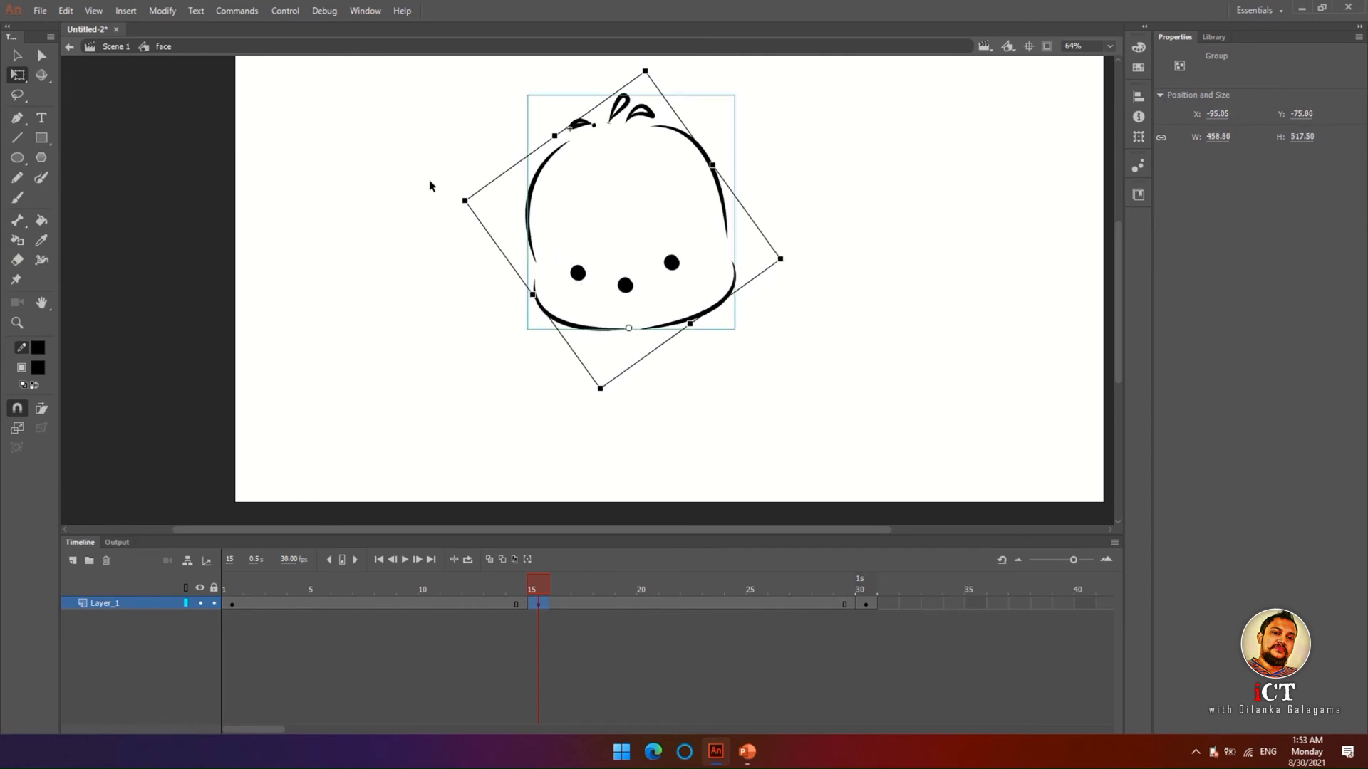
# - Create classic tweens from frame 1 to 15 and from frame 15 to 30, and play the animation
pyautogui.rightClick(373, 602)
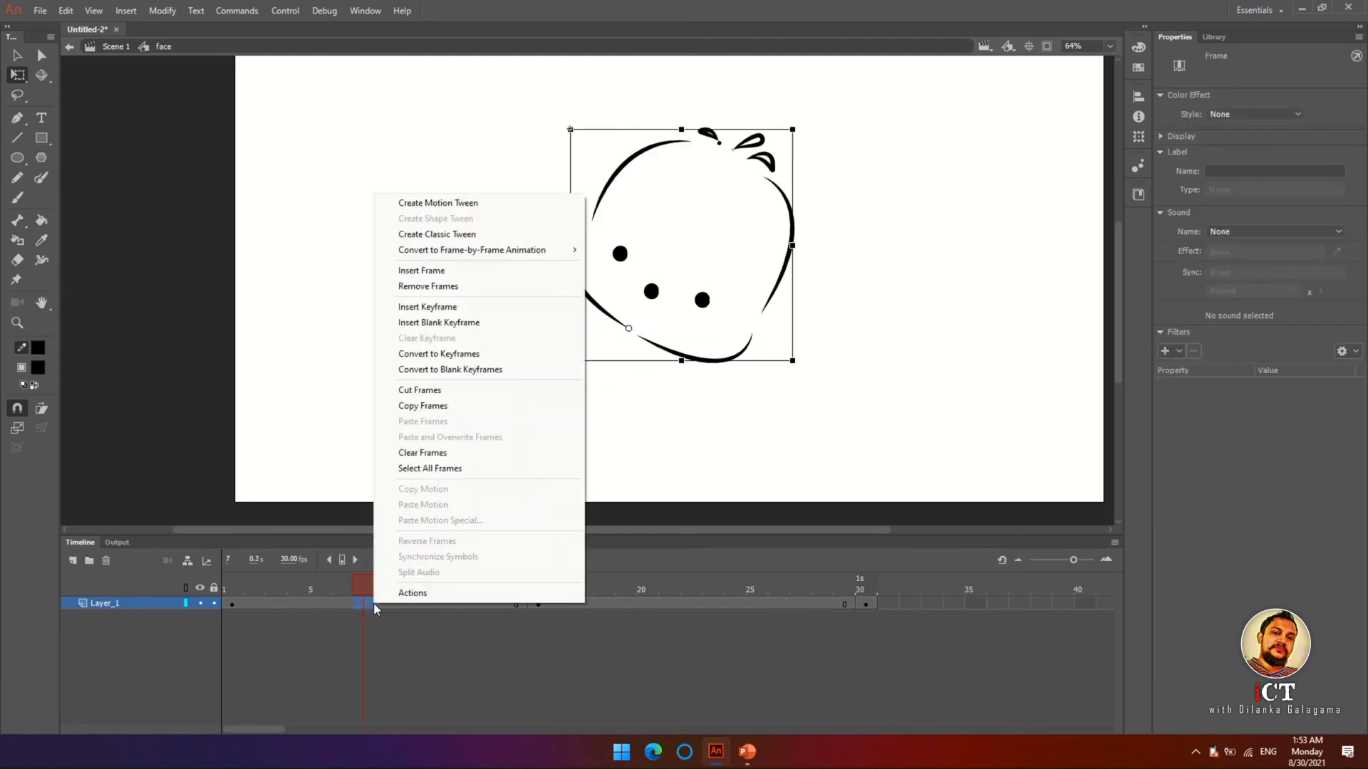
pyautogui.click(437, 236)
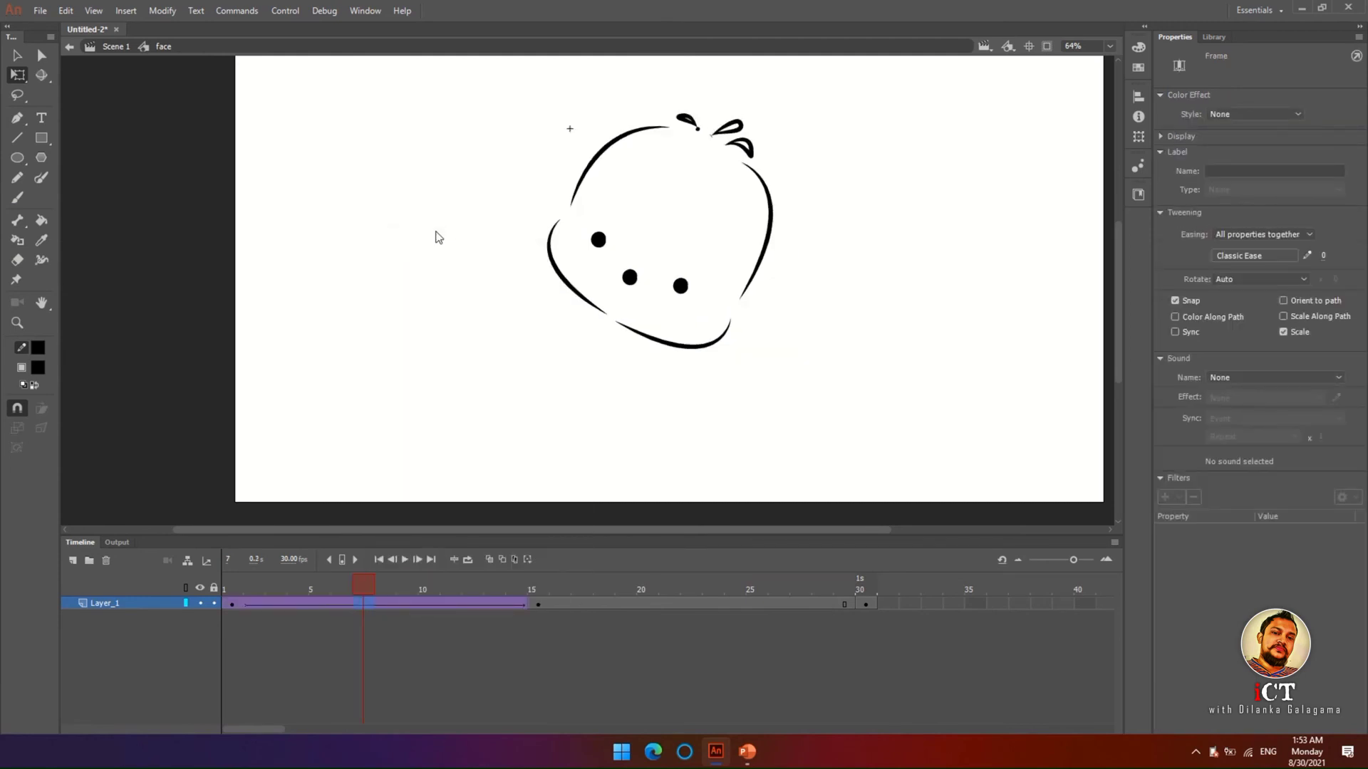
pyautogui.rightClick(697, 605)
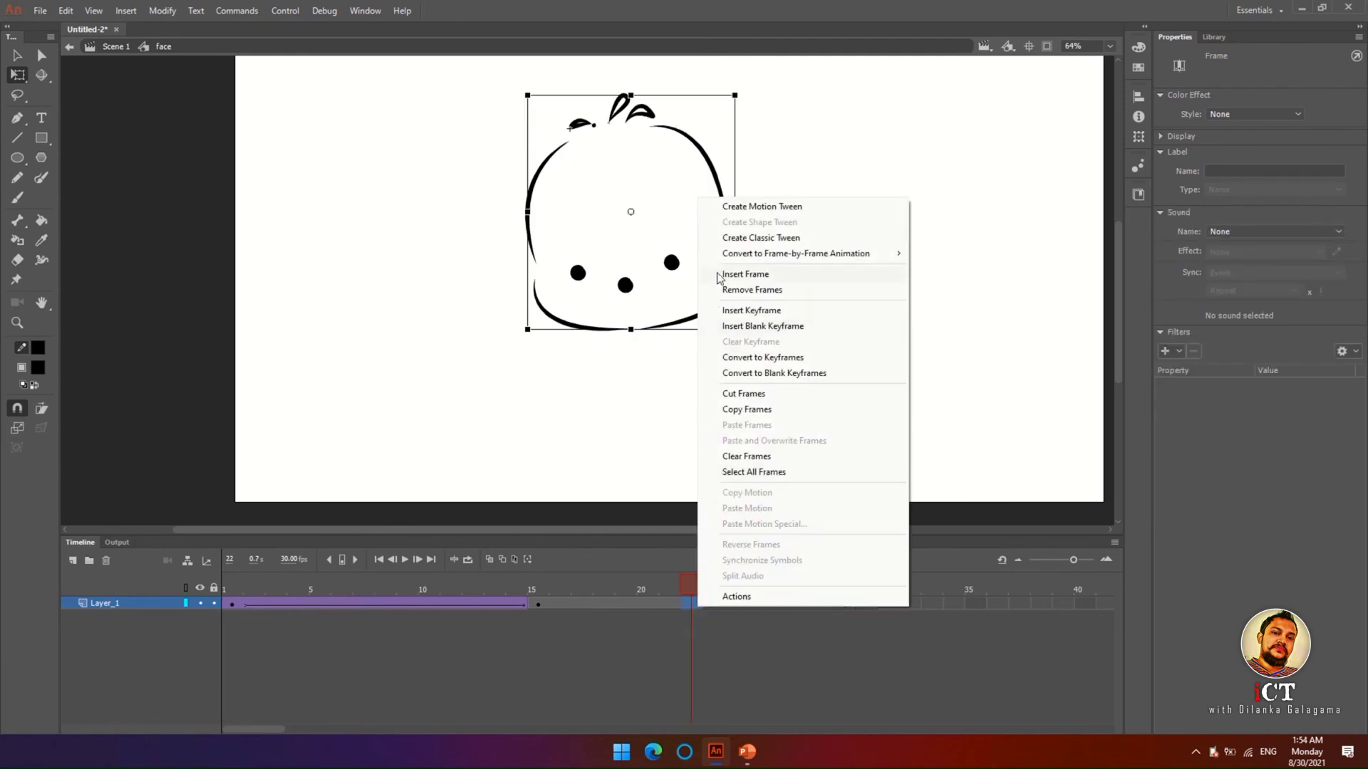
pyautogui.click(739, 240)
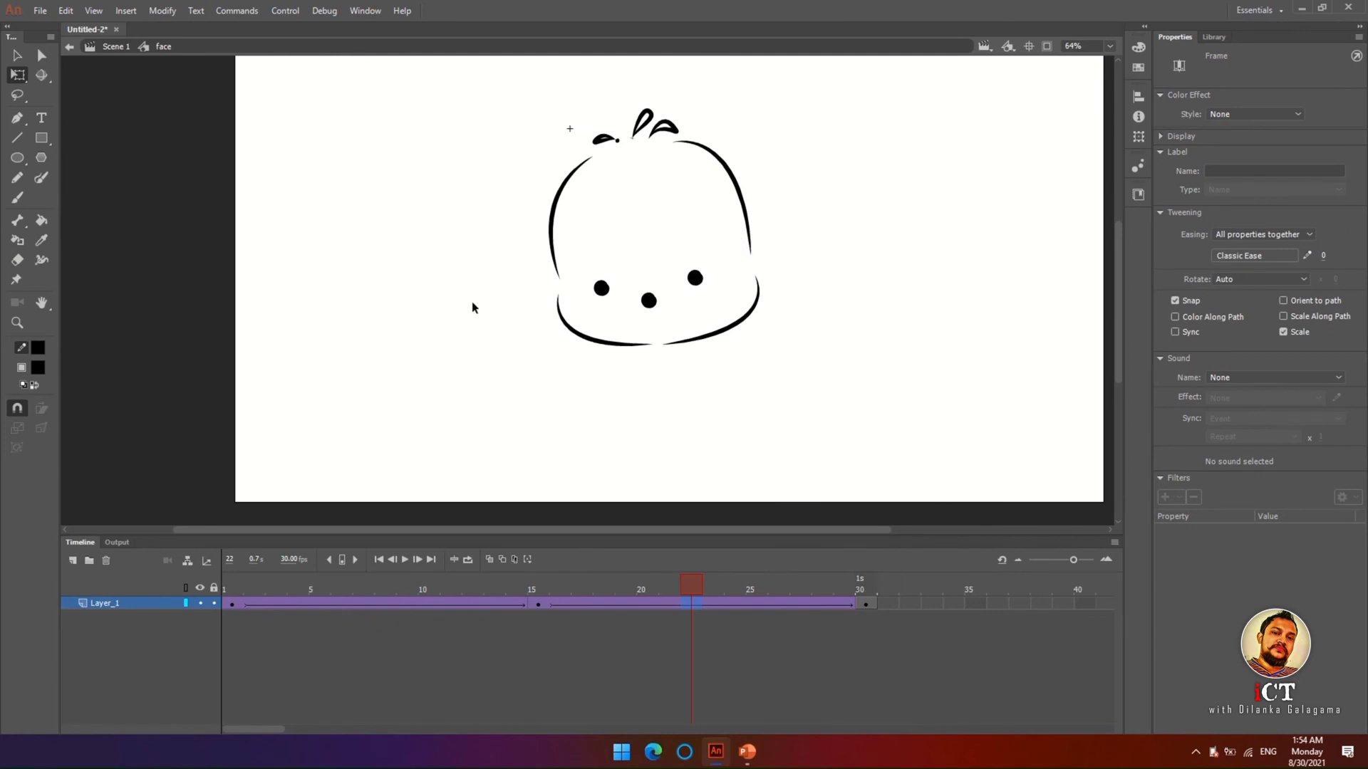
pyautogui.press('Return')
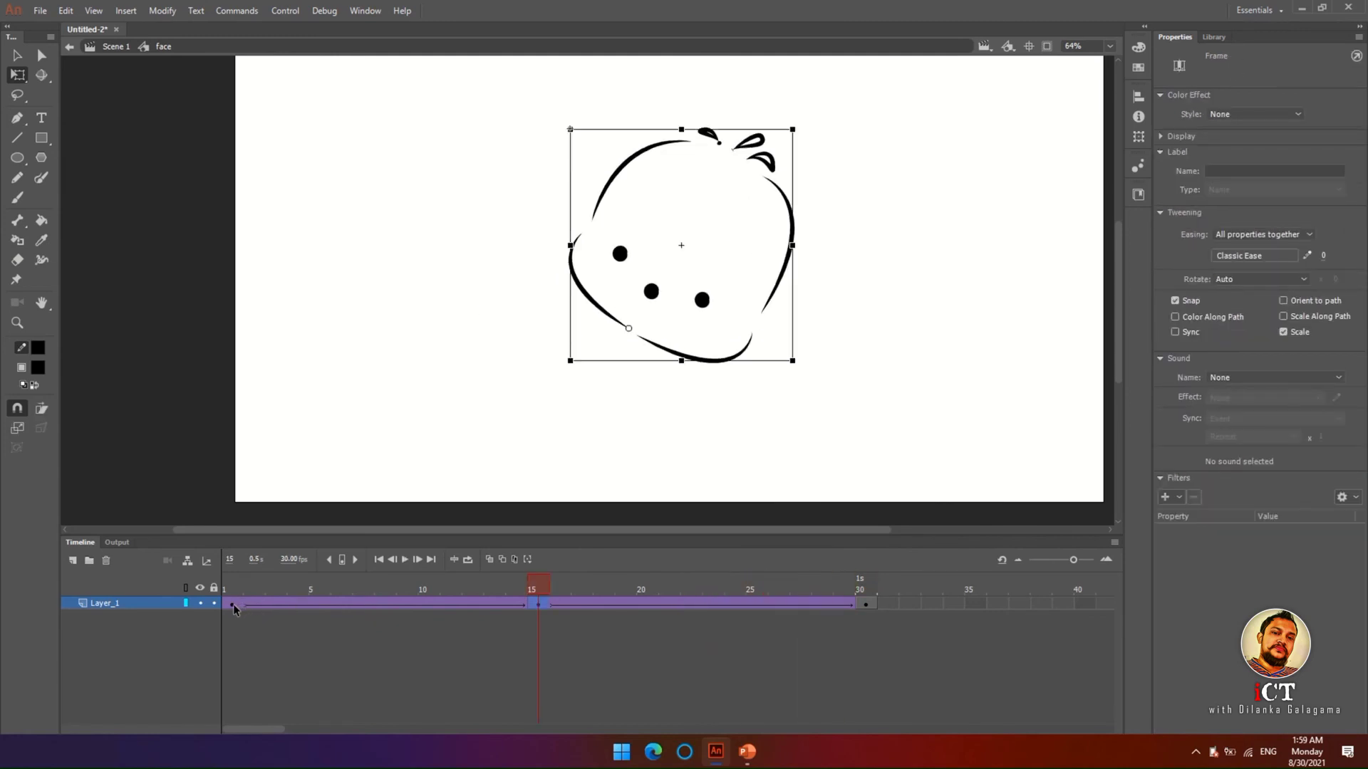
# - Set frame 1's transformation point on the chin line, rotate the head upright at frame 15, and play the animation
pyautogui.click(232, 604)
pyautogui.click(682, 246)
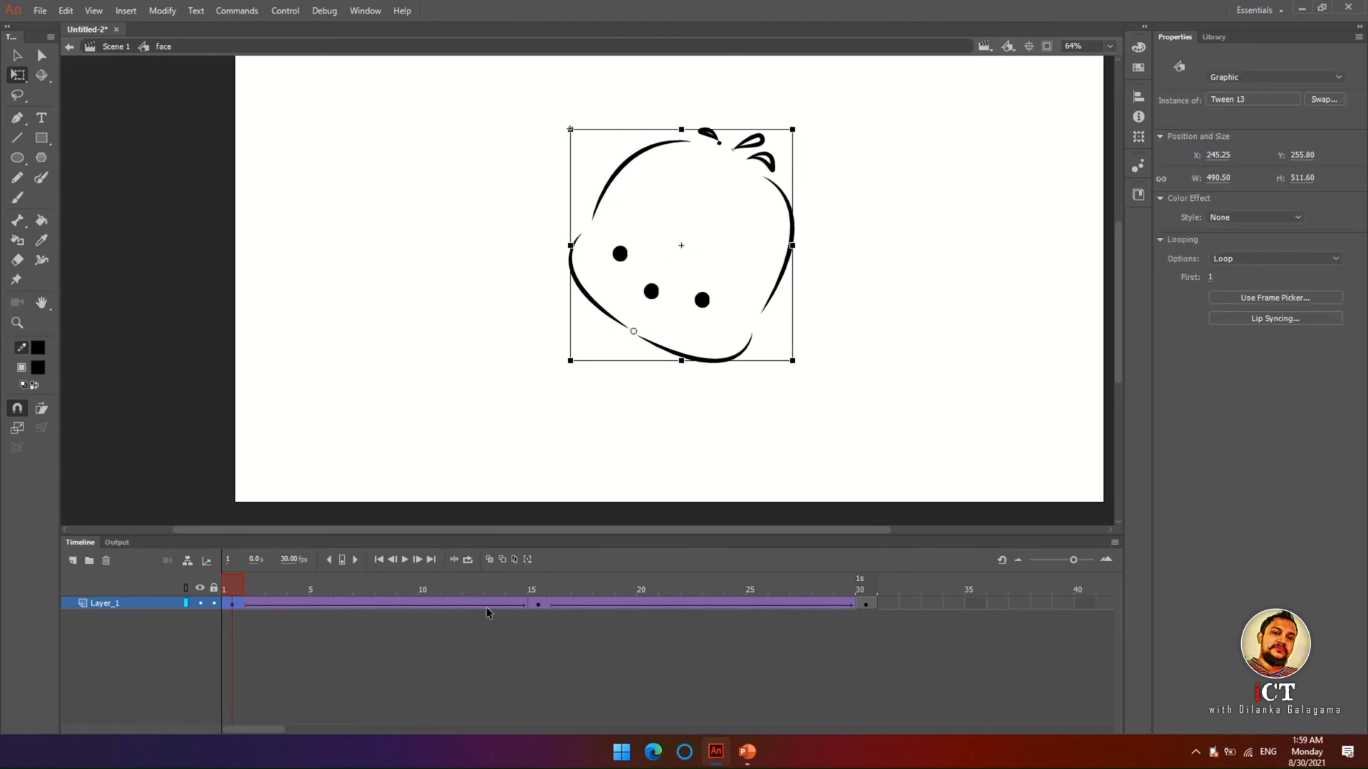
pyautogui.click(537, 604)
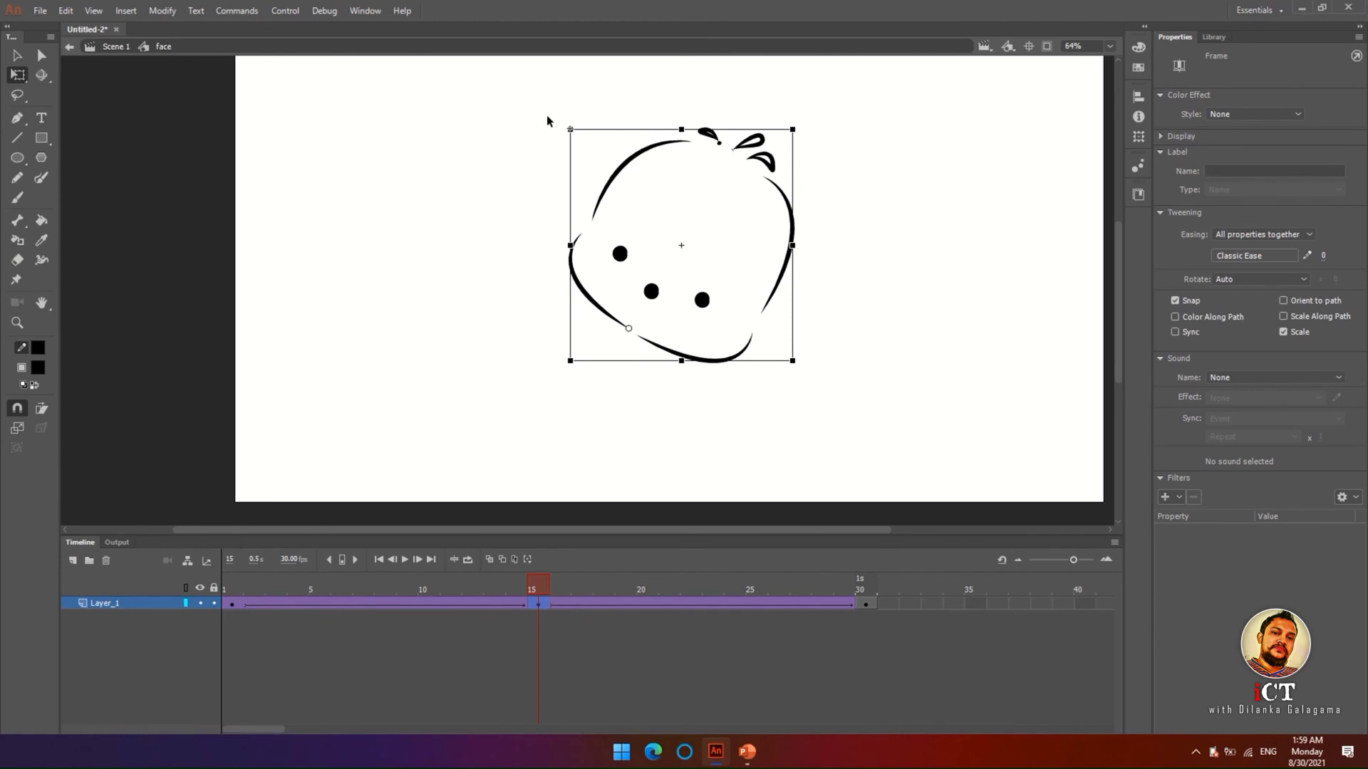
pyautogui.moveTo(560, 127); pyautogui.dragTo(369, 198)
pyautogui.press('Return')
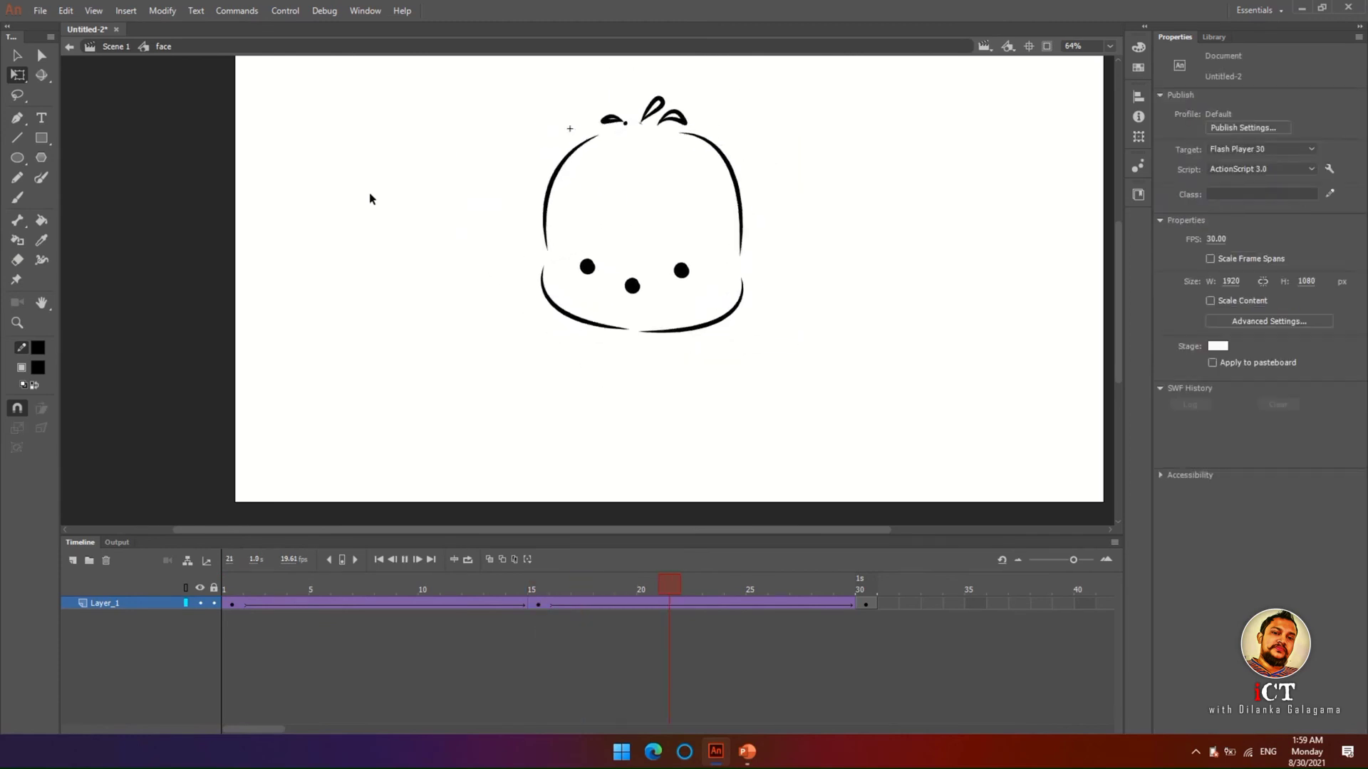
pyautogui.press('Return')
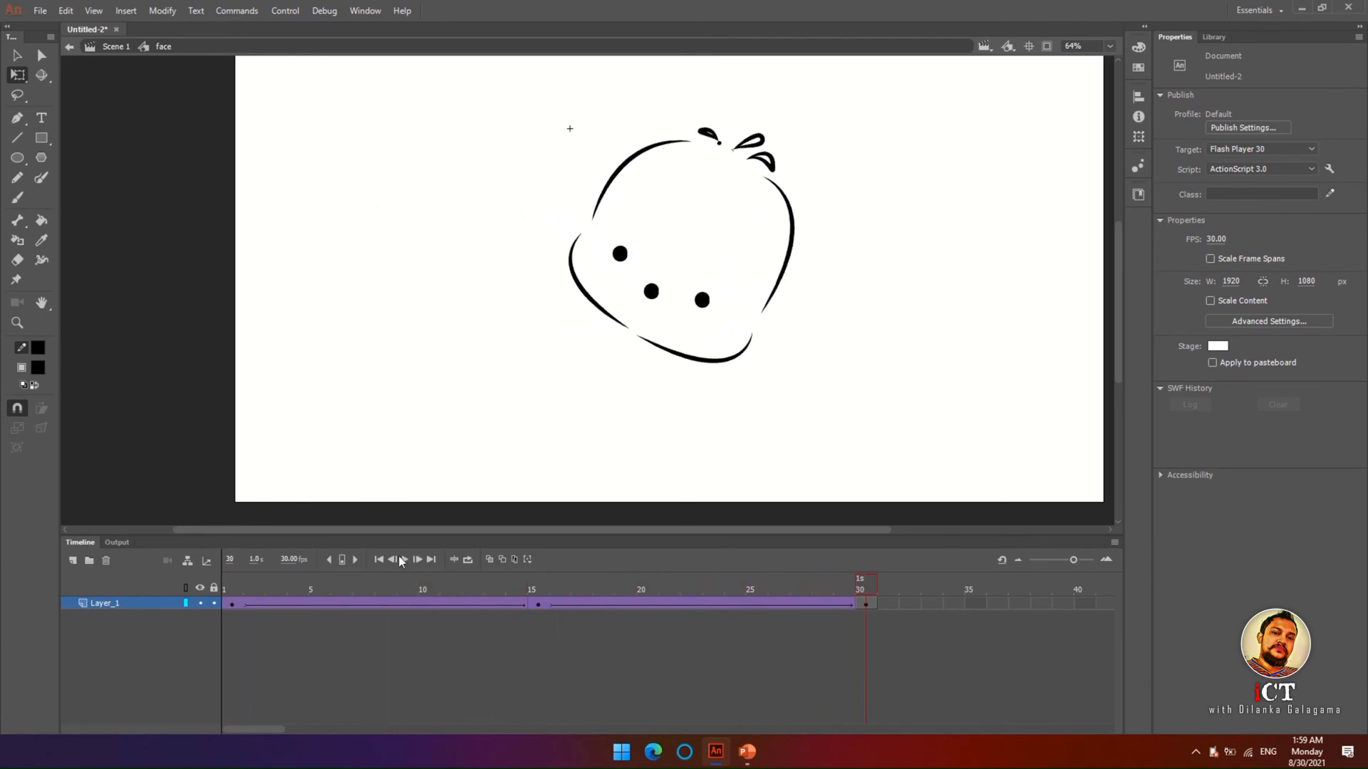
# - Turn on looped playback, widen the loop range to frames 1 through 30, and preview the head's tilting motion
pyautogui.click(467, 560)
pyautogui.press('Return')
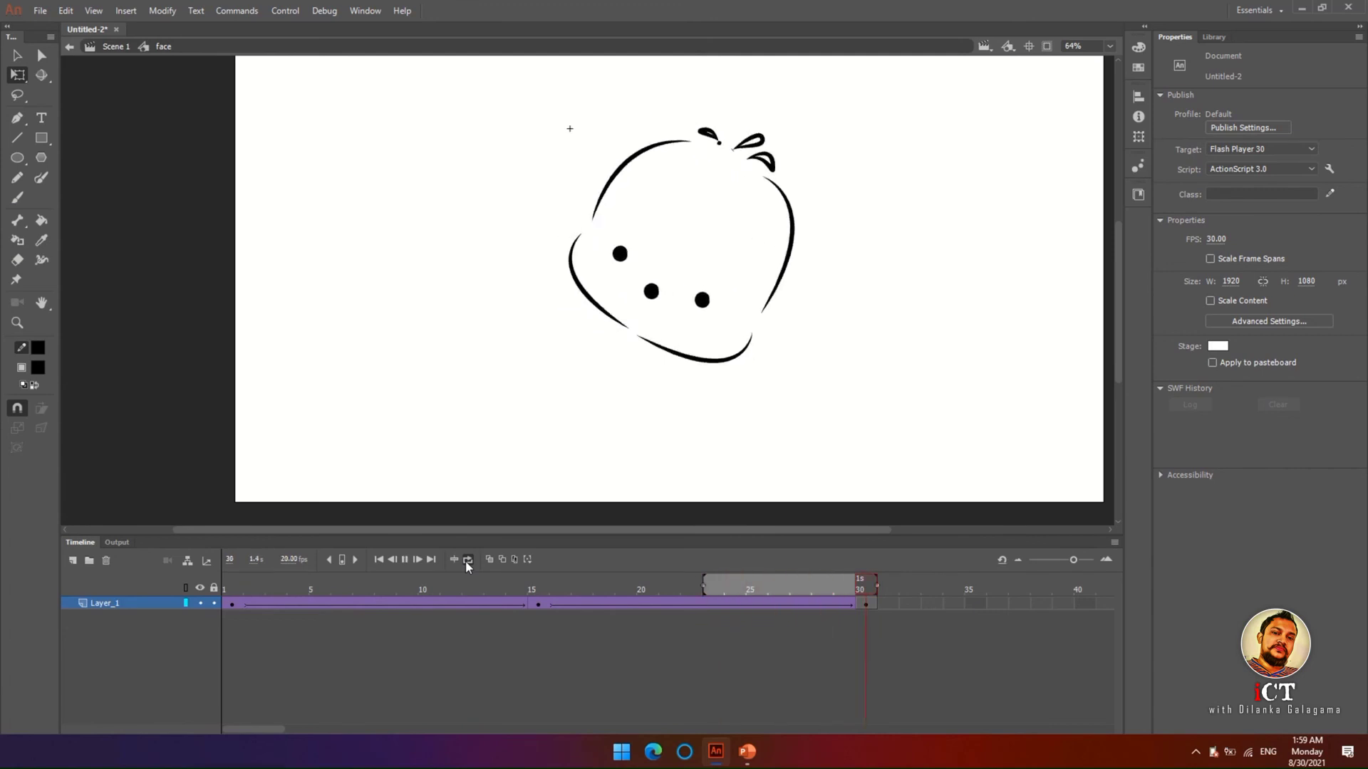
pyautogui.moveTo(710, 584); pyautogui.dragTo(19, 570)
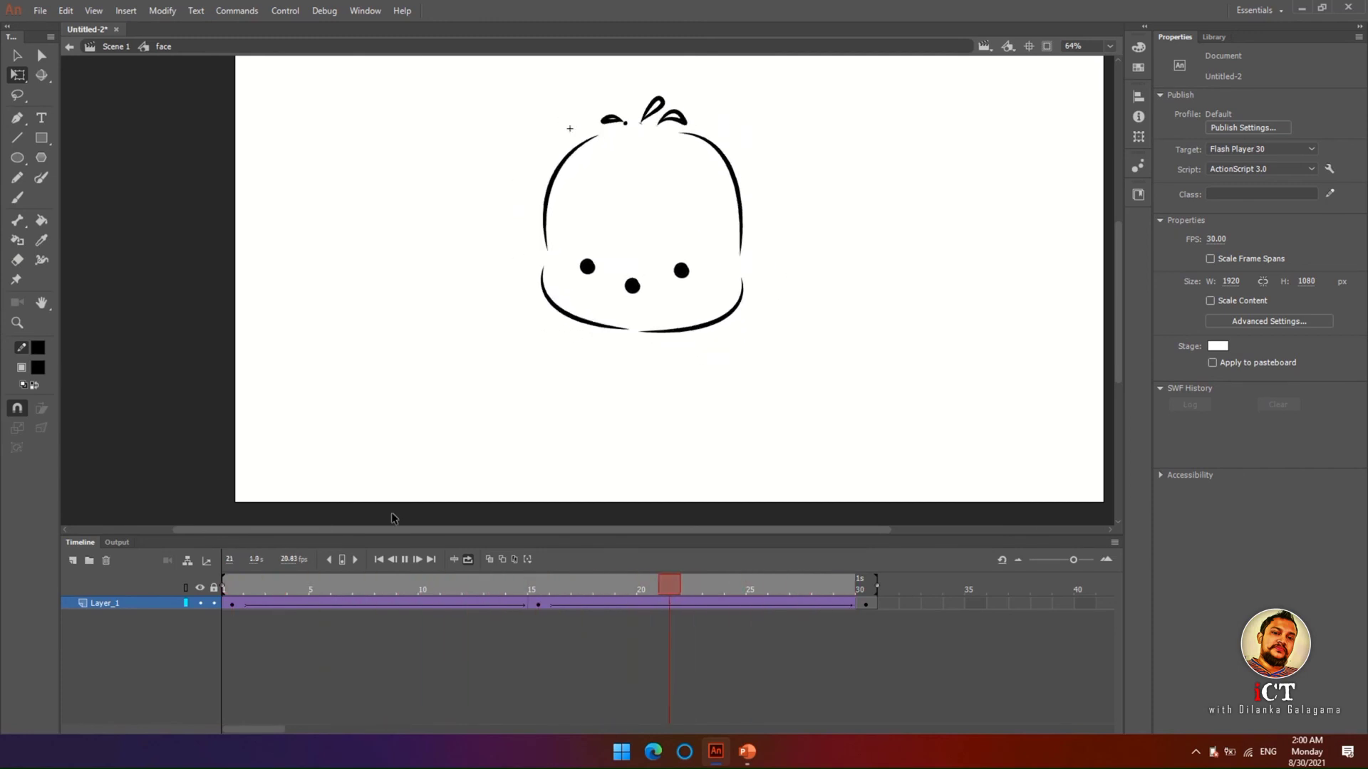
pyautogui.press('Return')
# - Close the untitled document without saving changes and open the recent file rabit.fla
pyautogui.click(117, 29)
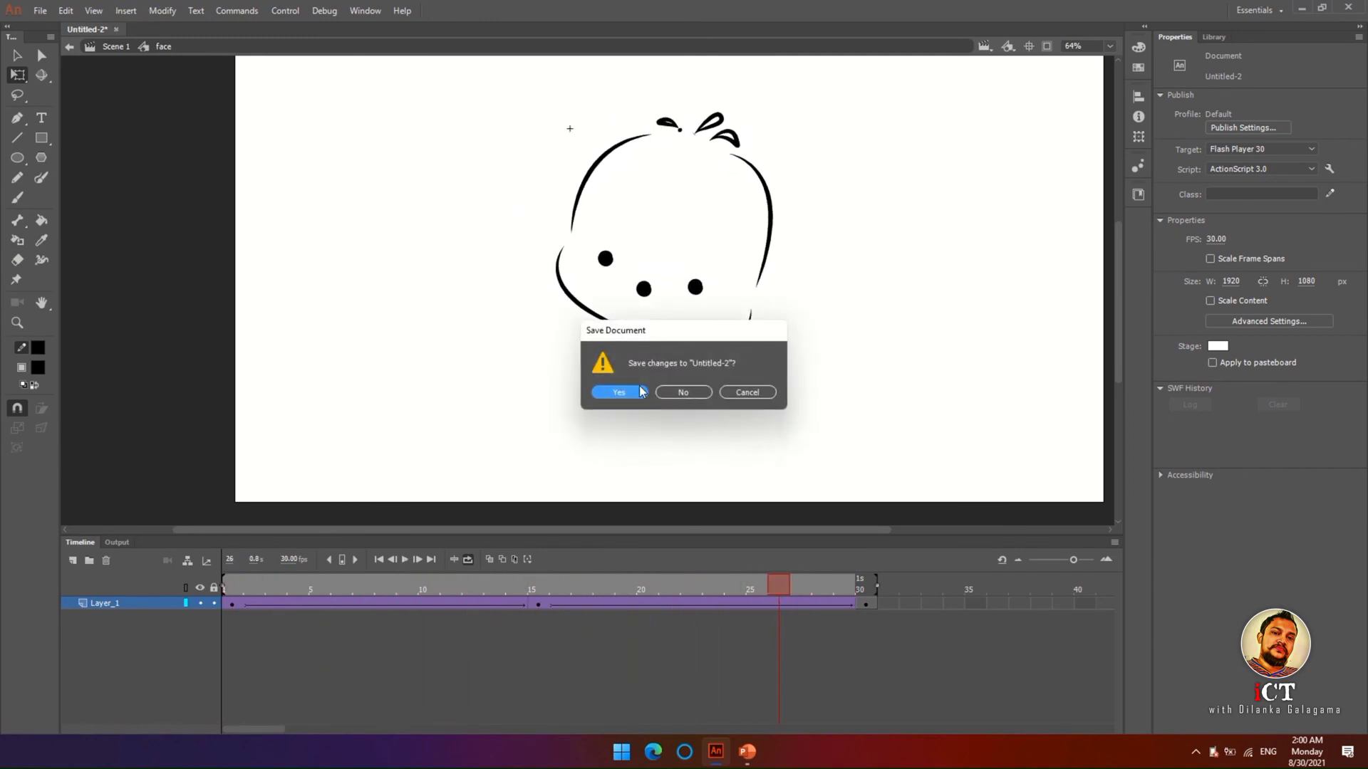
pyautogui.click(679, 396)
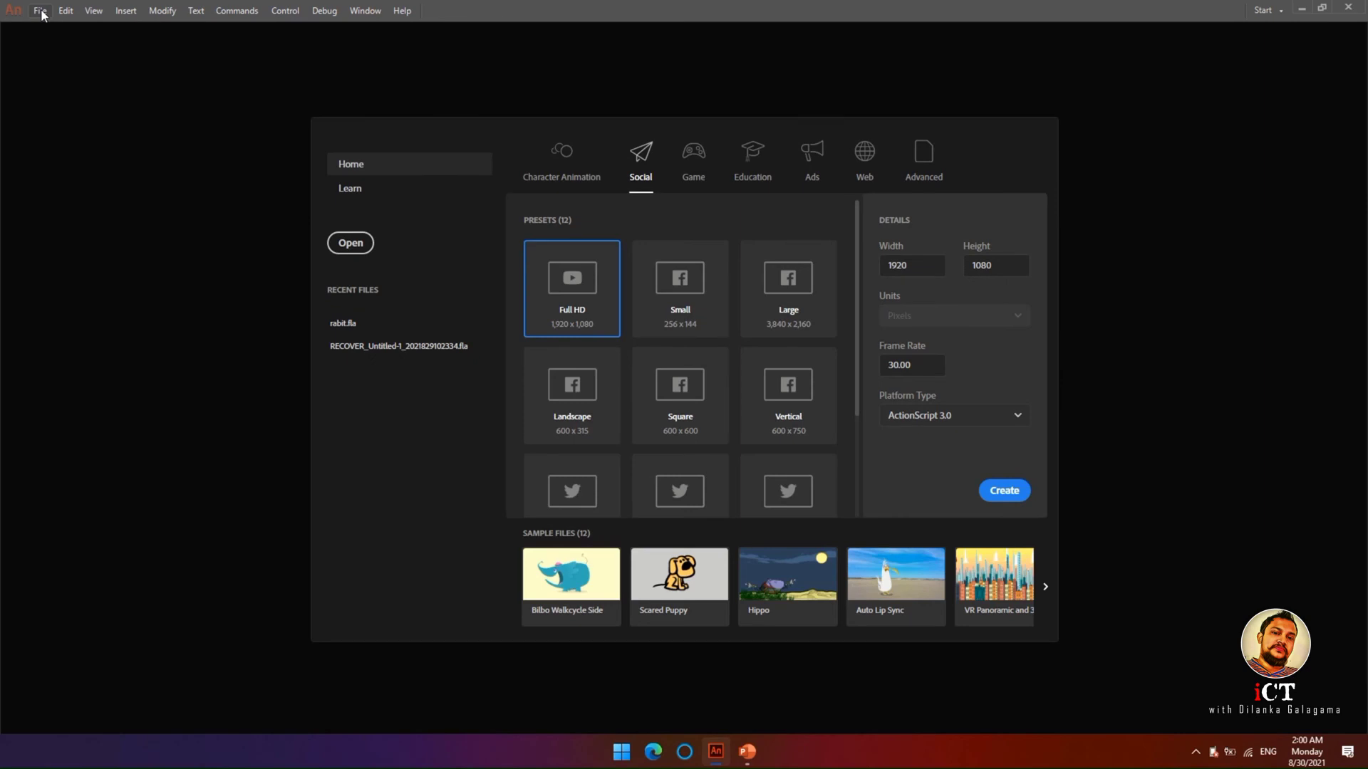
pyautogui.click(345, 325)
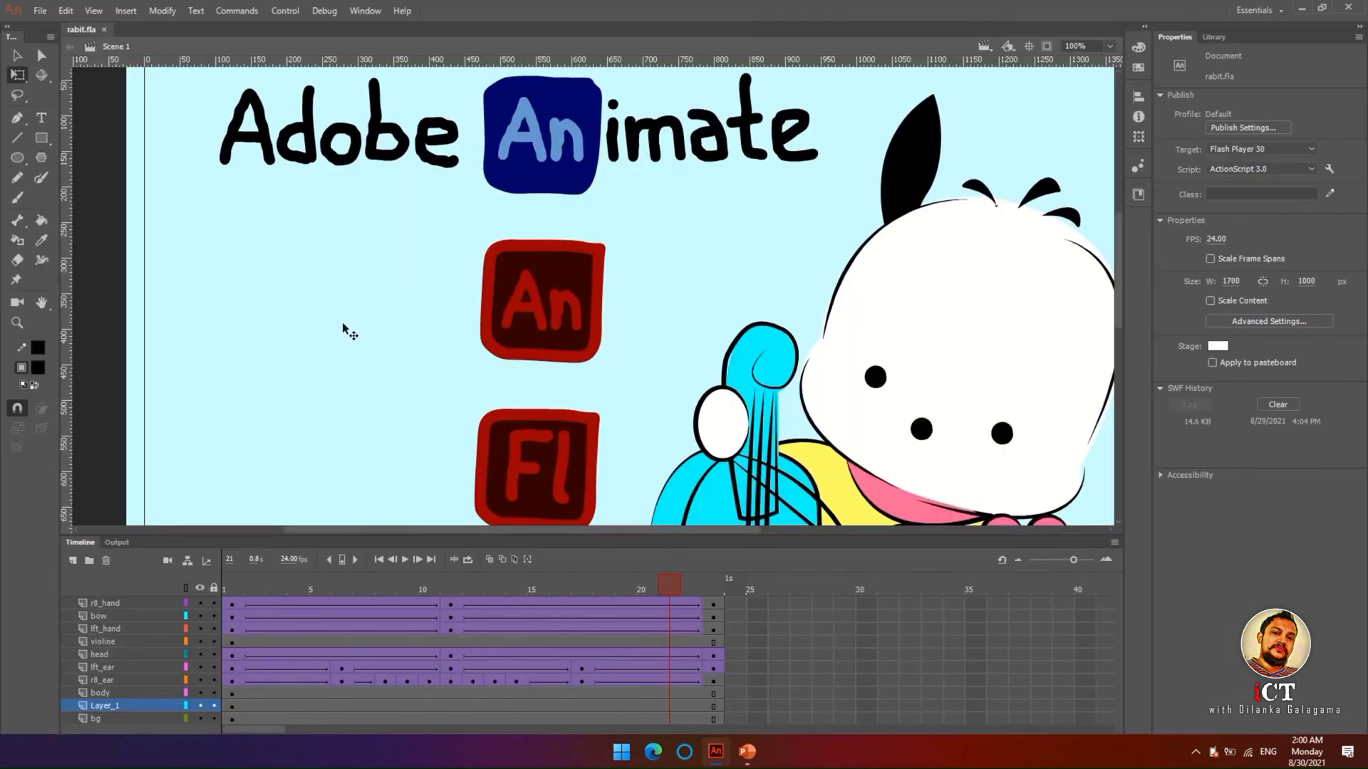
# - Hide Layer_1, which holds the Adobe Animate title and the program logos
pyautogui.scroll(-5, 596, 197)
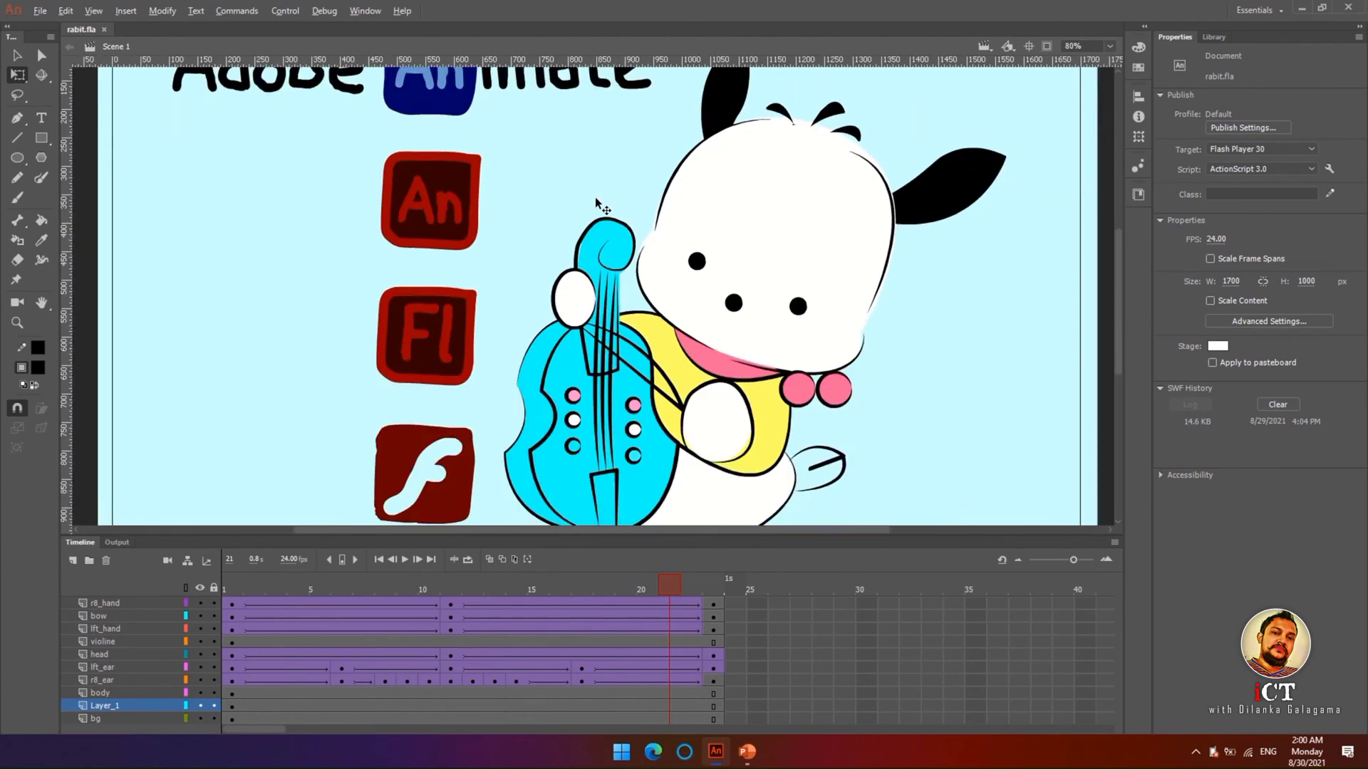
pyautogui.moveTo(596, 197); pyautogui.dragTo(598, 251)
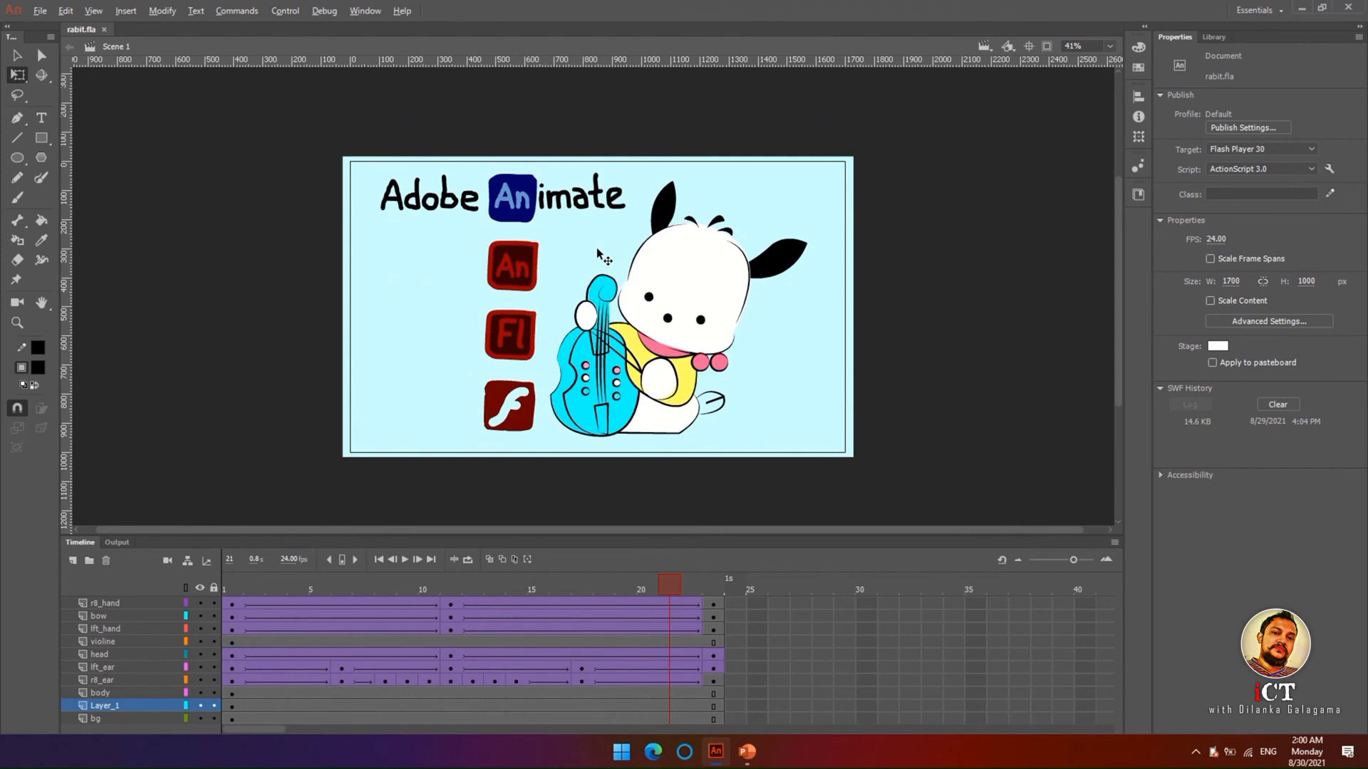
pyautogui.scroll(1, 597, 250)
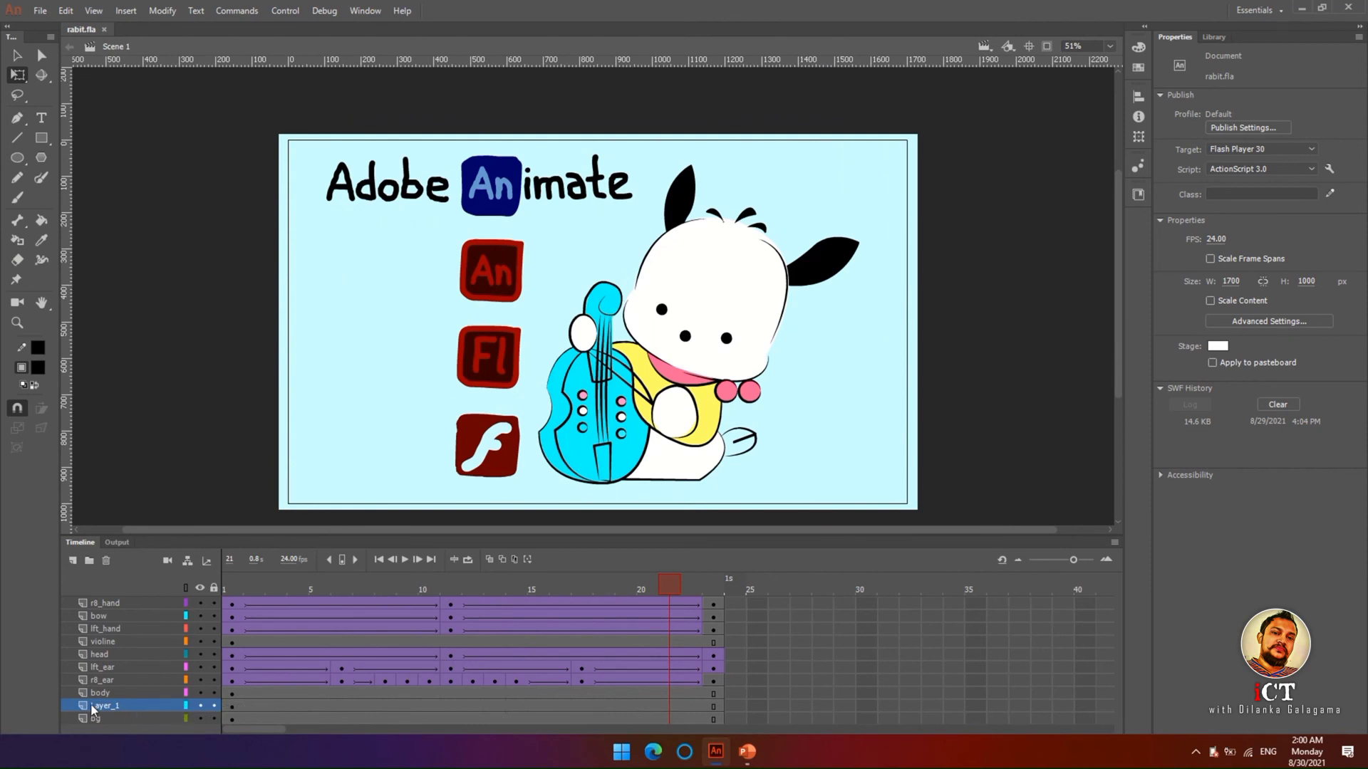
pyautogui.click(200, 706)
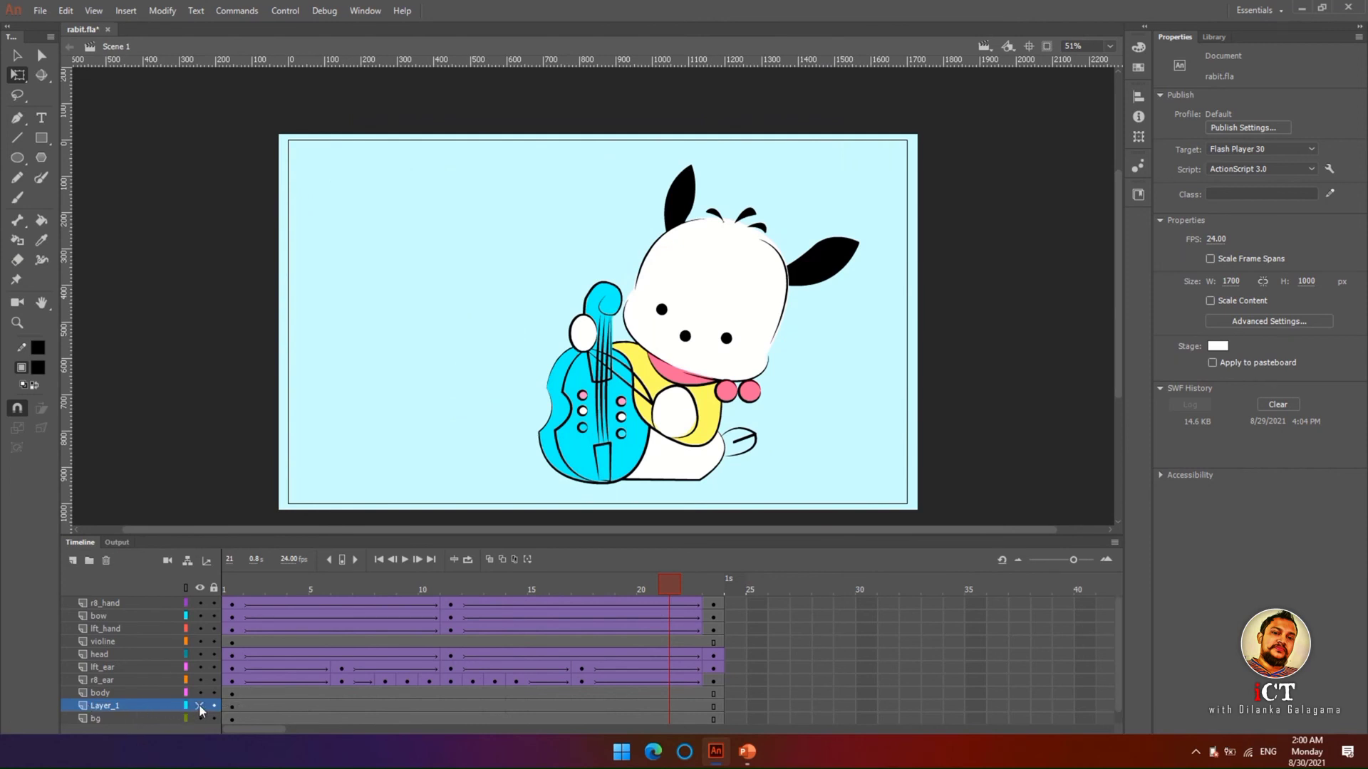
# - Show Layer_1, which holds the Adobe Animate title and logos, and rename the layer as text
pyautogui.click(200, 706)
pyautogui.doubleClick(105, 705)
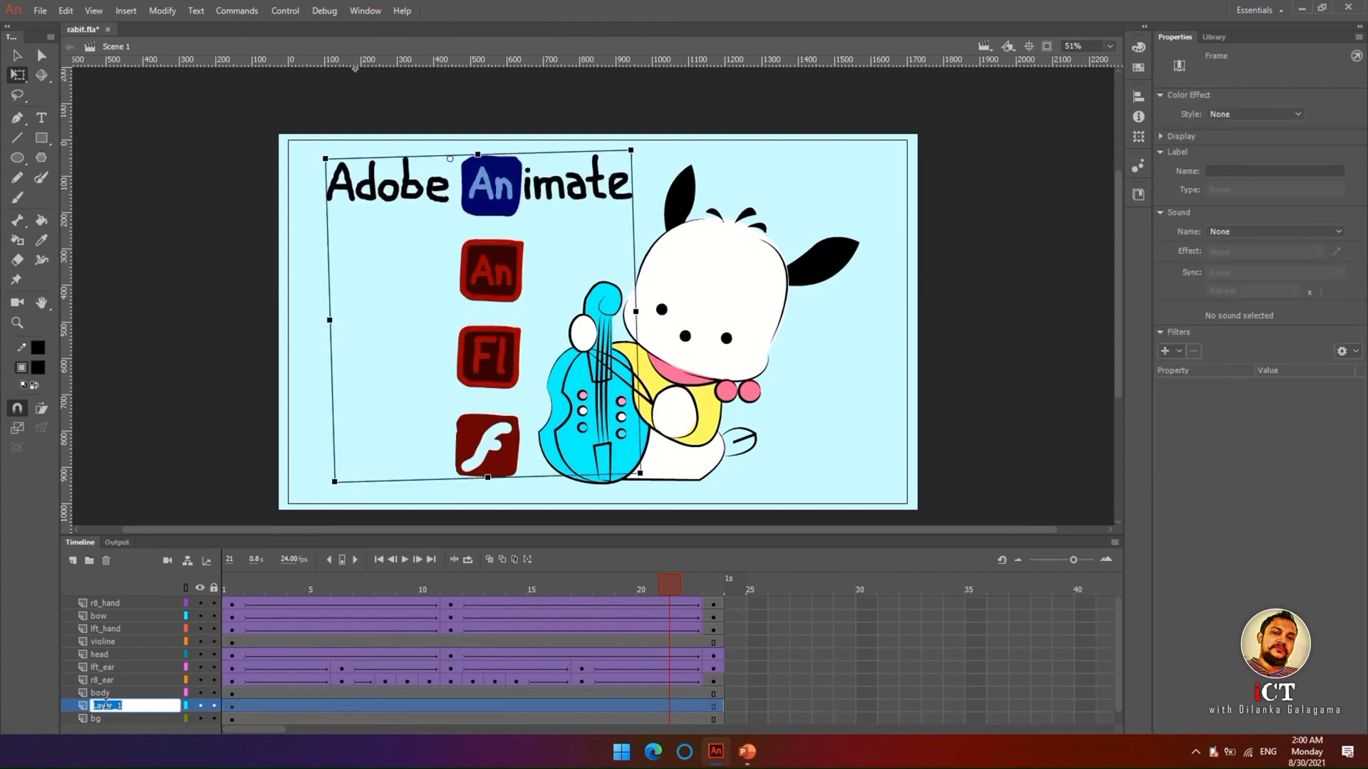
pyautogui.write('text')
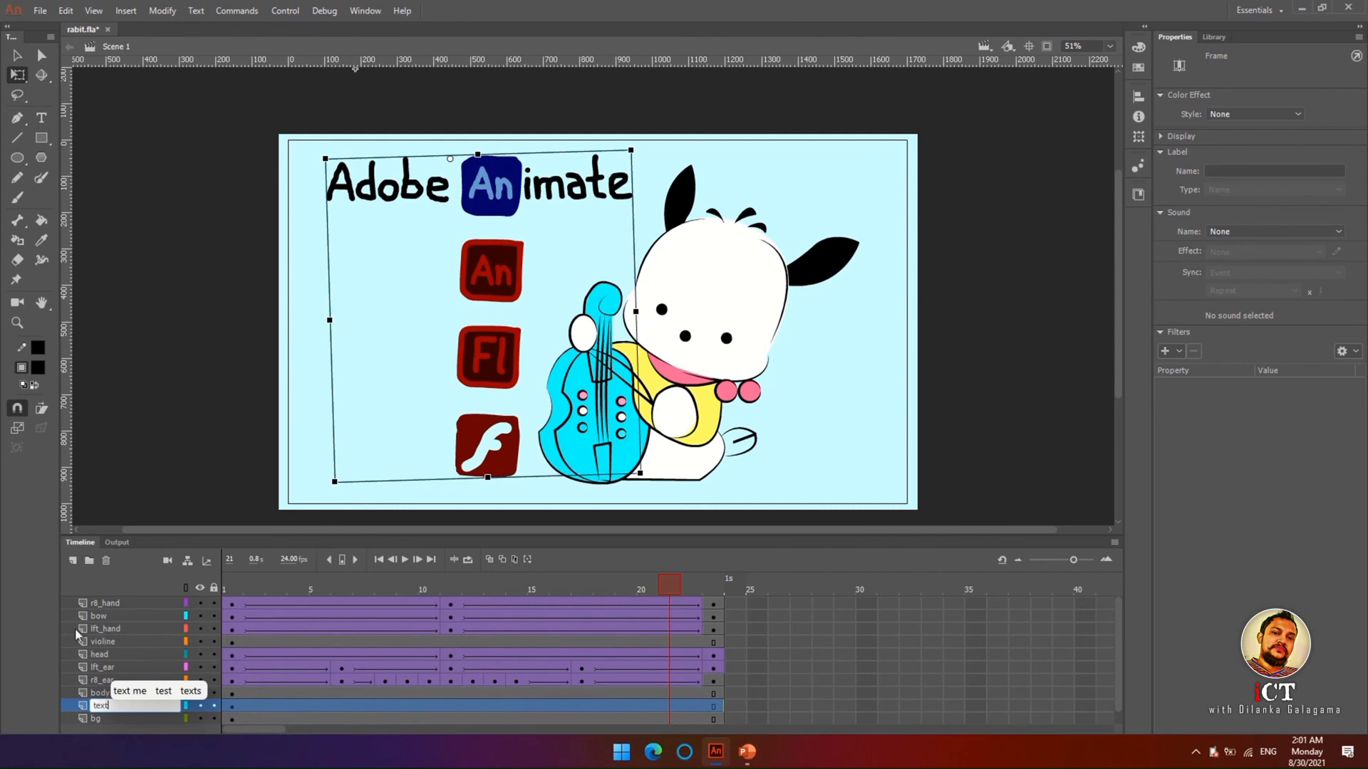
pyautogui.click(141, 179)
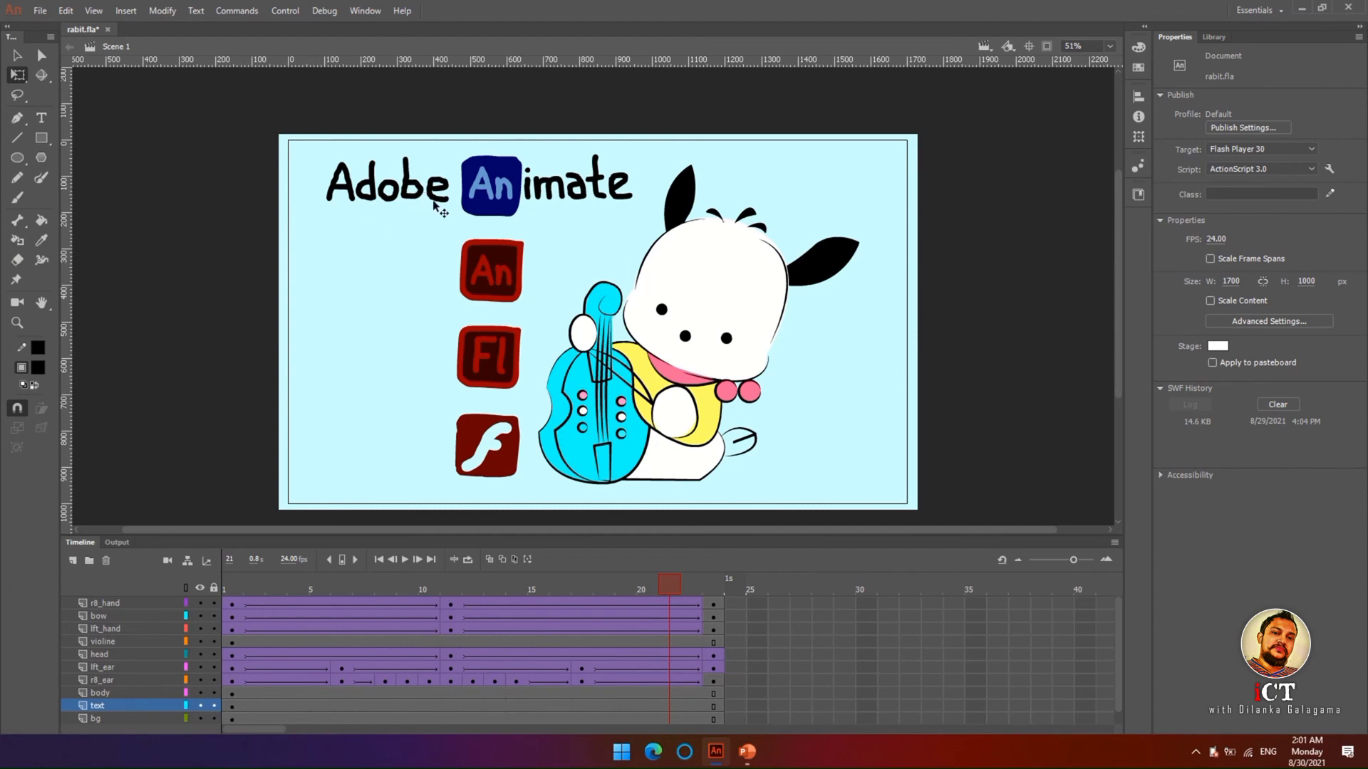
# - Open the Adobe Animate title symbol for editing and compare its drawings on keyframes 1 and 3
pyautogui.doubleClick(486, 208)
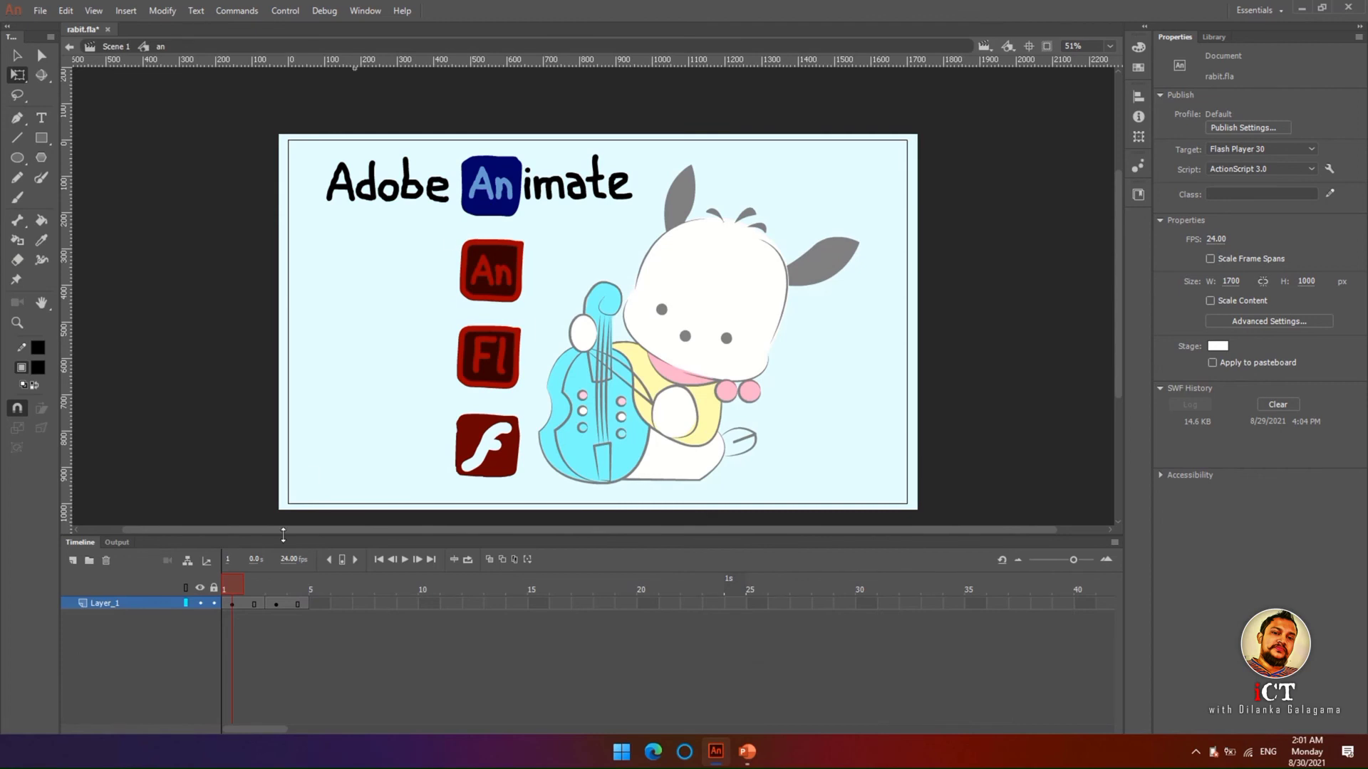
pyautogui.click(231, 604)
pyautogui.click(277, 604)
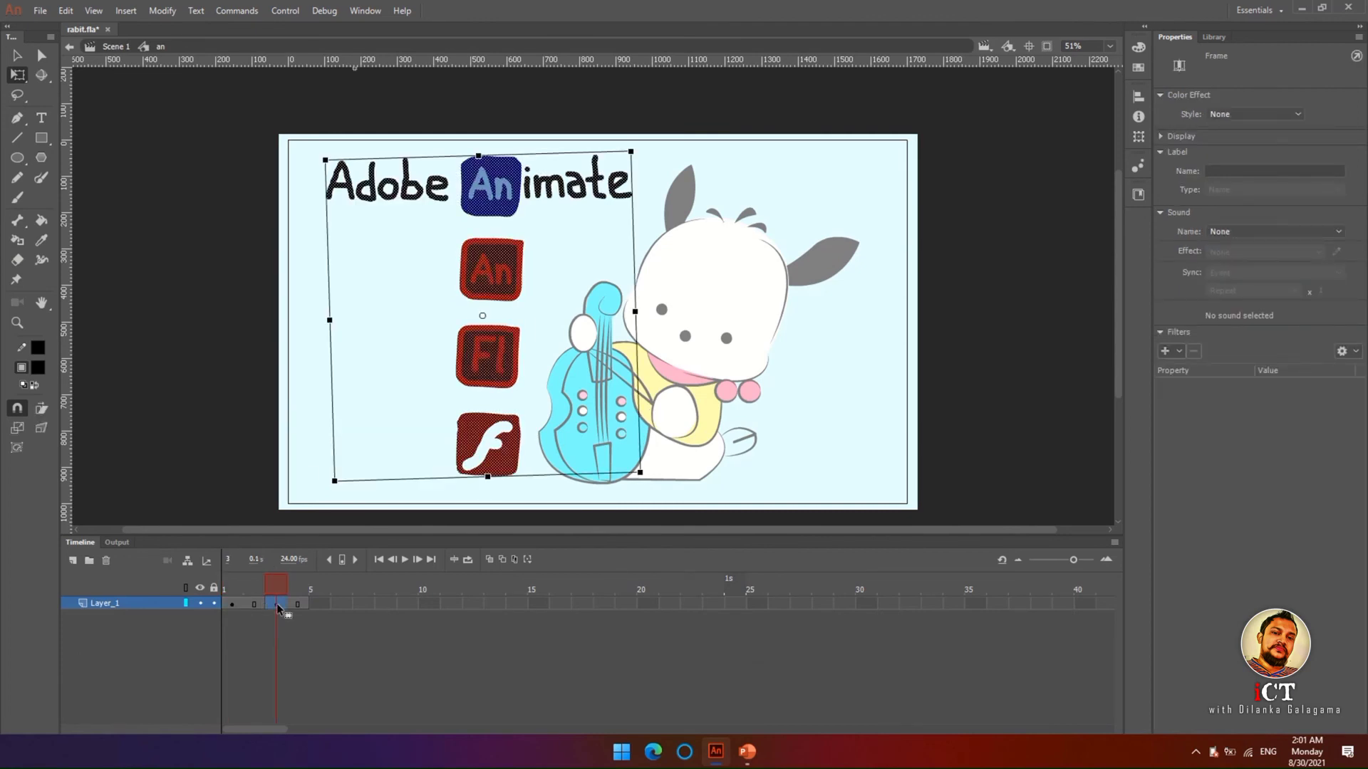
pyautogui.click(233, 604)
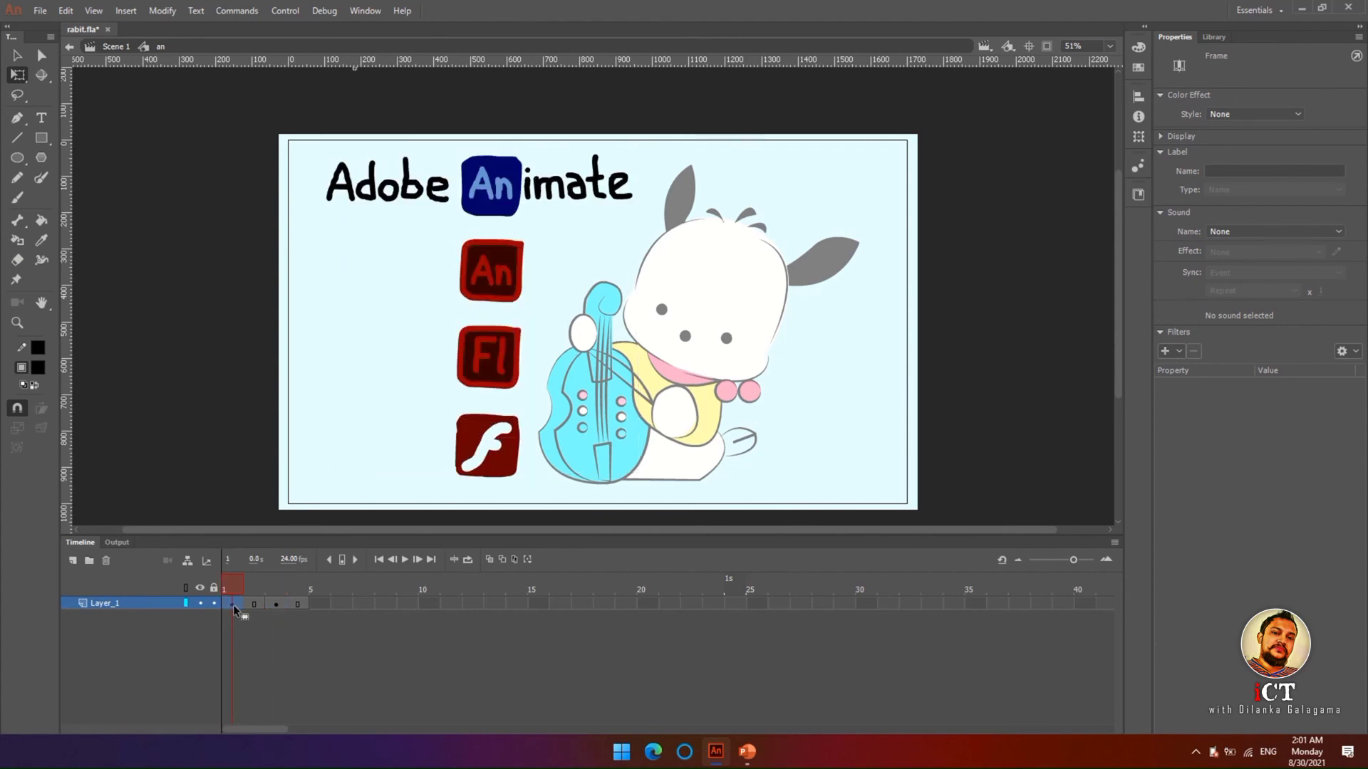
# - Turn on looped playback in the title symbol, preview its wobble, and return to Scene 1
pyautogui.click(405, 559)
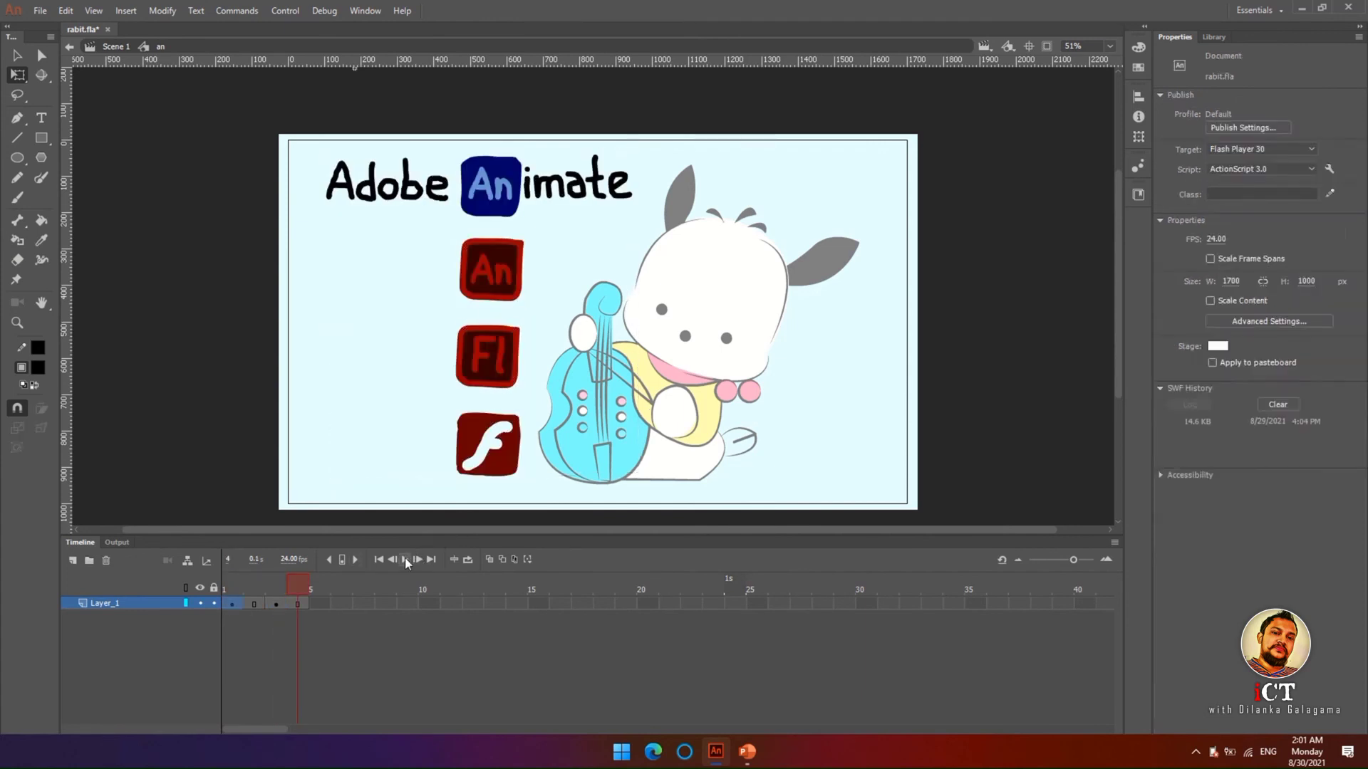
pyautogui.click(467, 559)
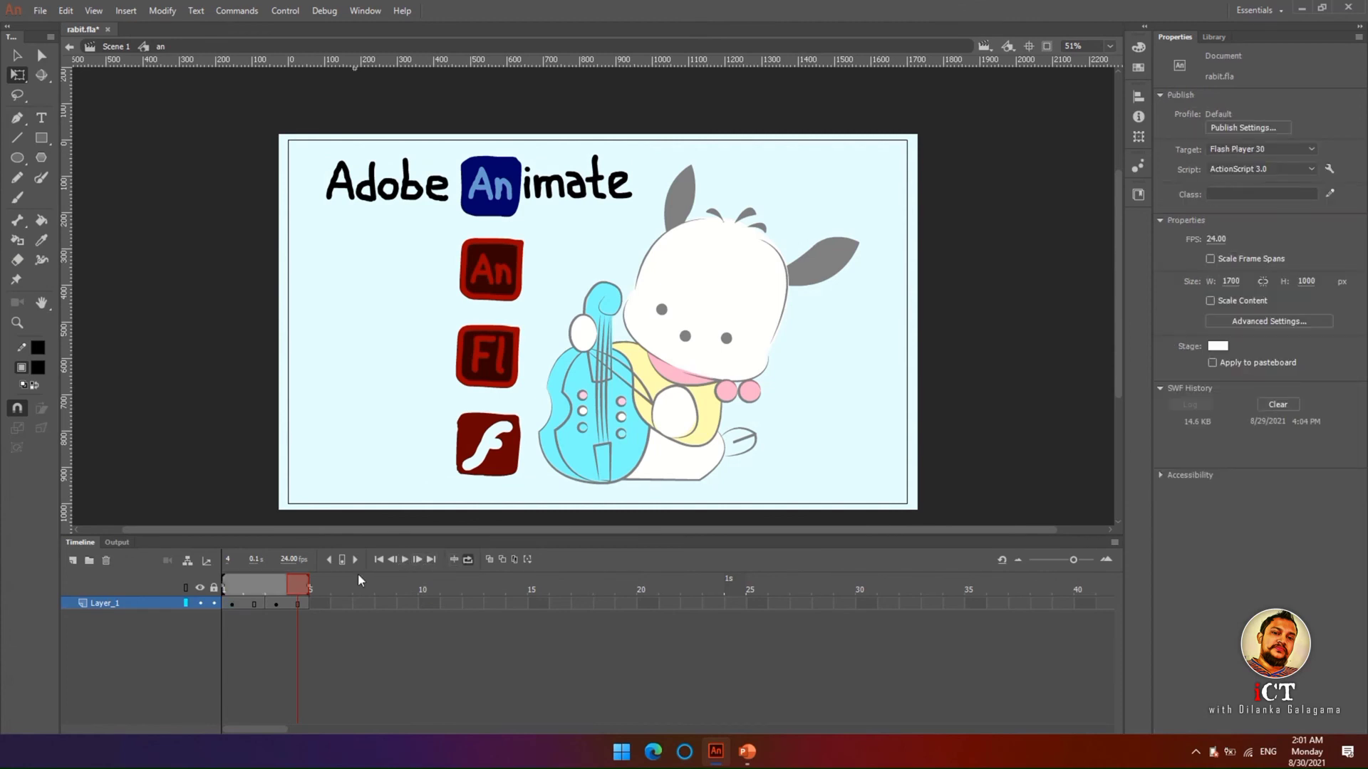
pyautogui.click(404, 560)
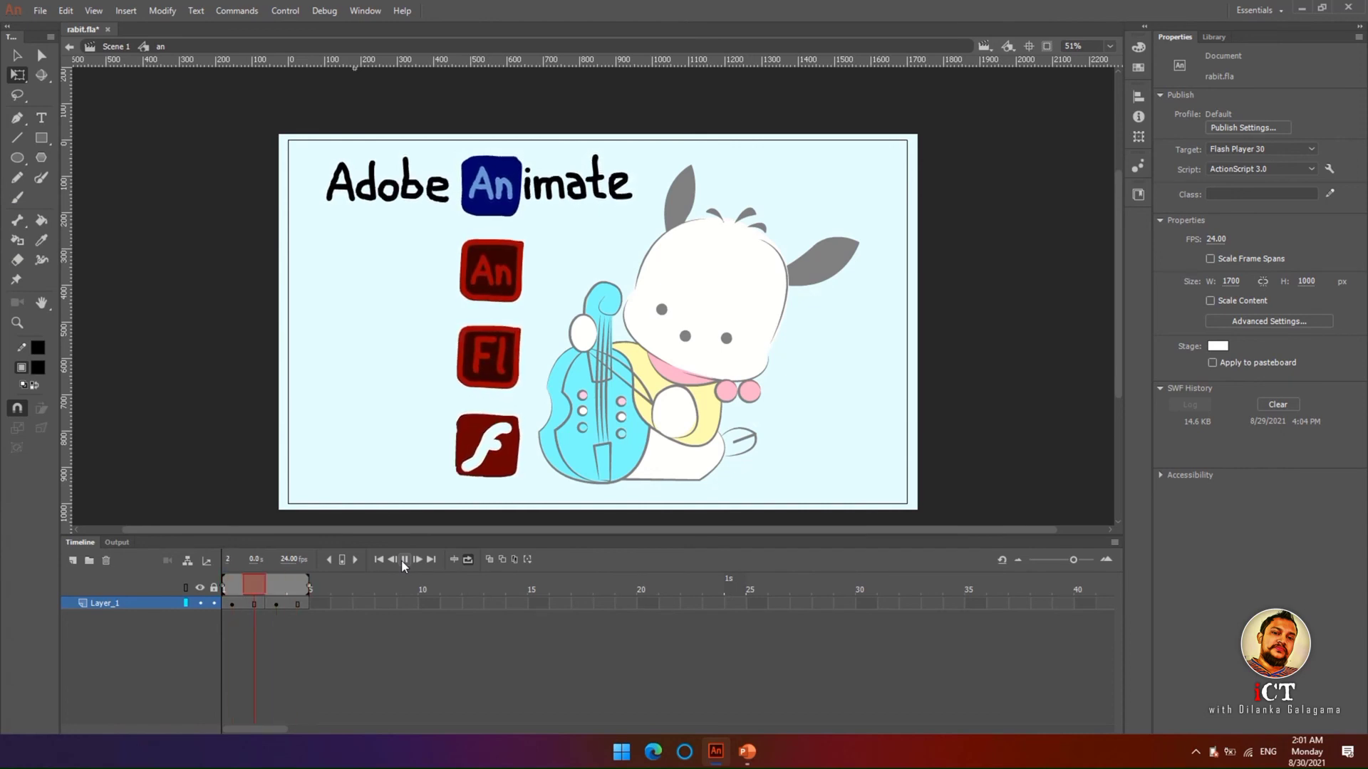
pyautogui.click(405, 560)
pyautogui.doubleClick(248, 379)
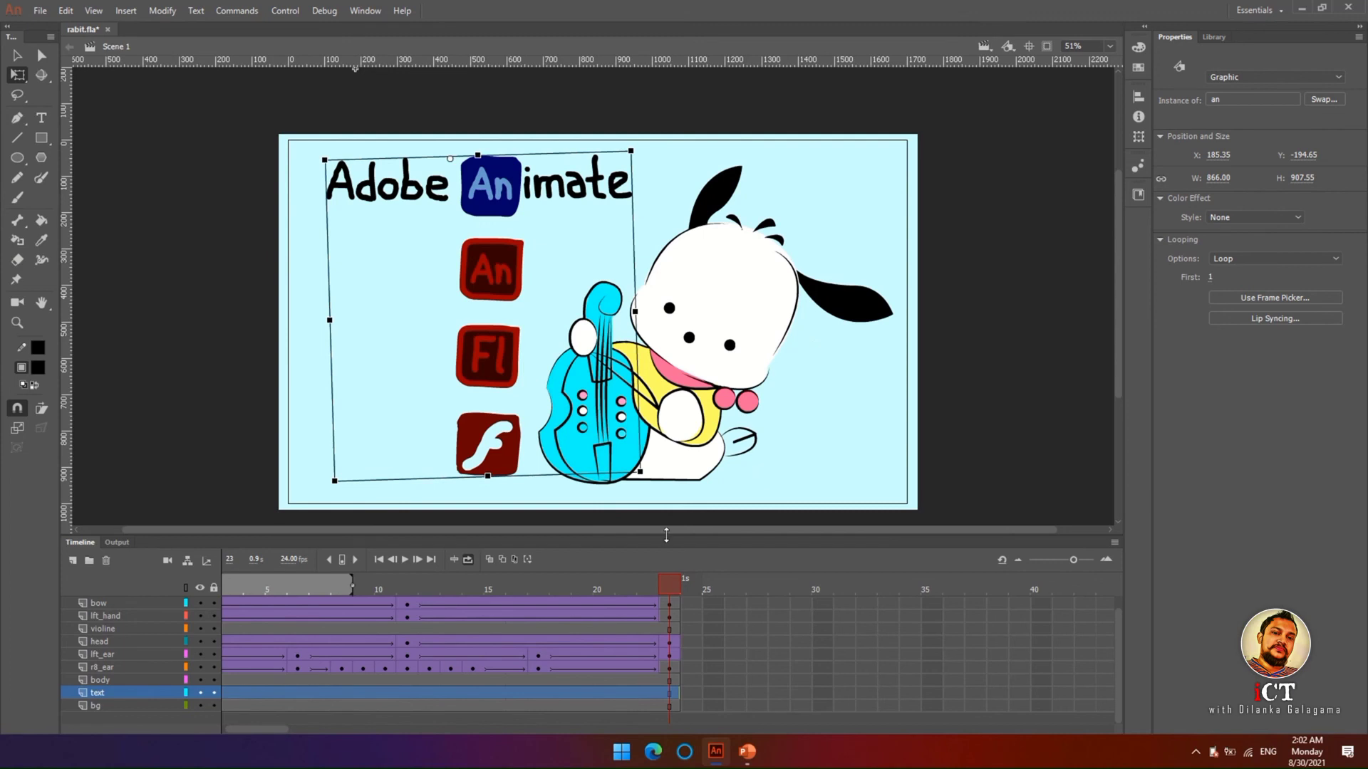
# - Hide the text layer, extend the loop range through frame 23, and preview the puppy's full animation
pyautogui.click(200, 693)
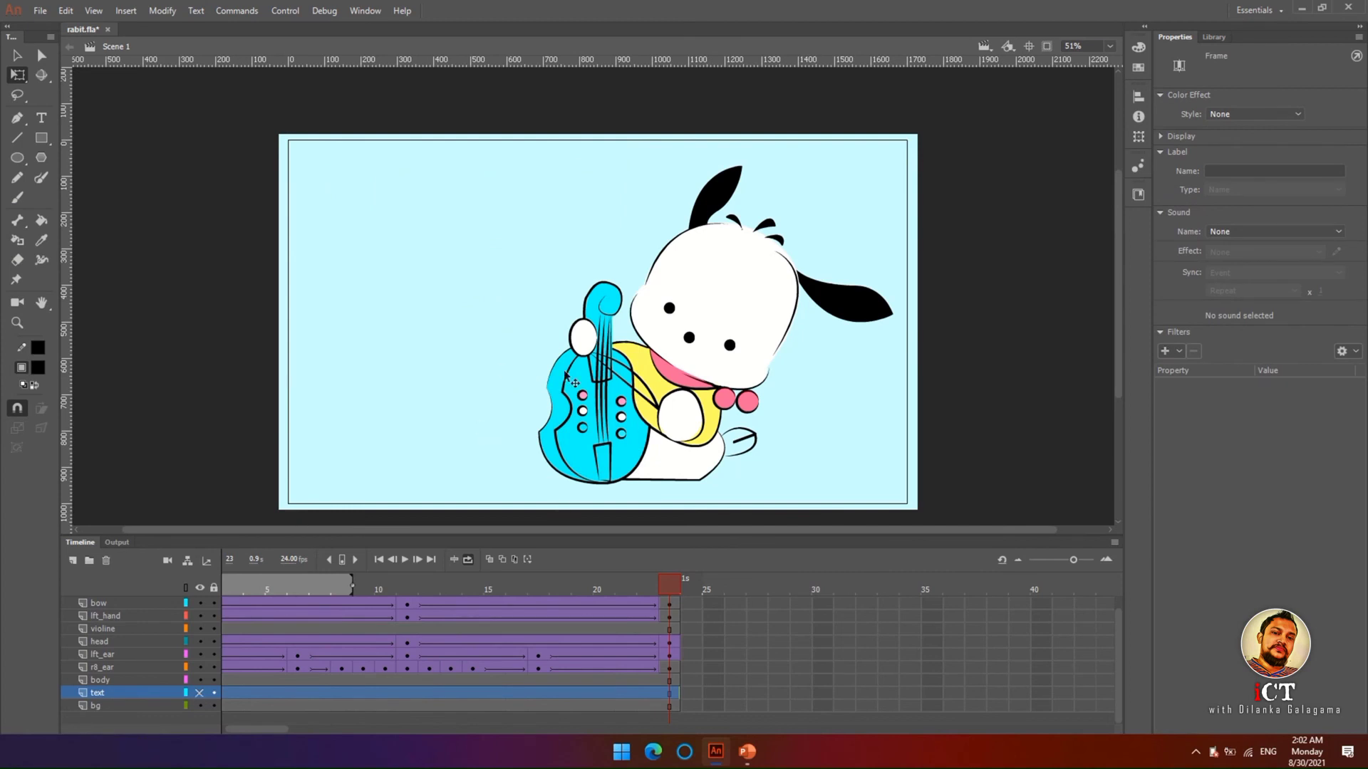
pyautogui.click(406, 558)
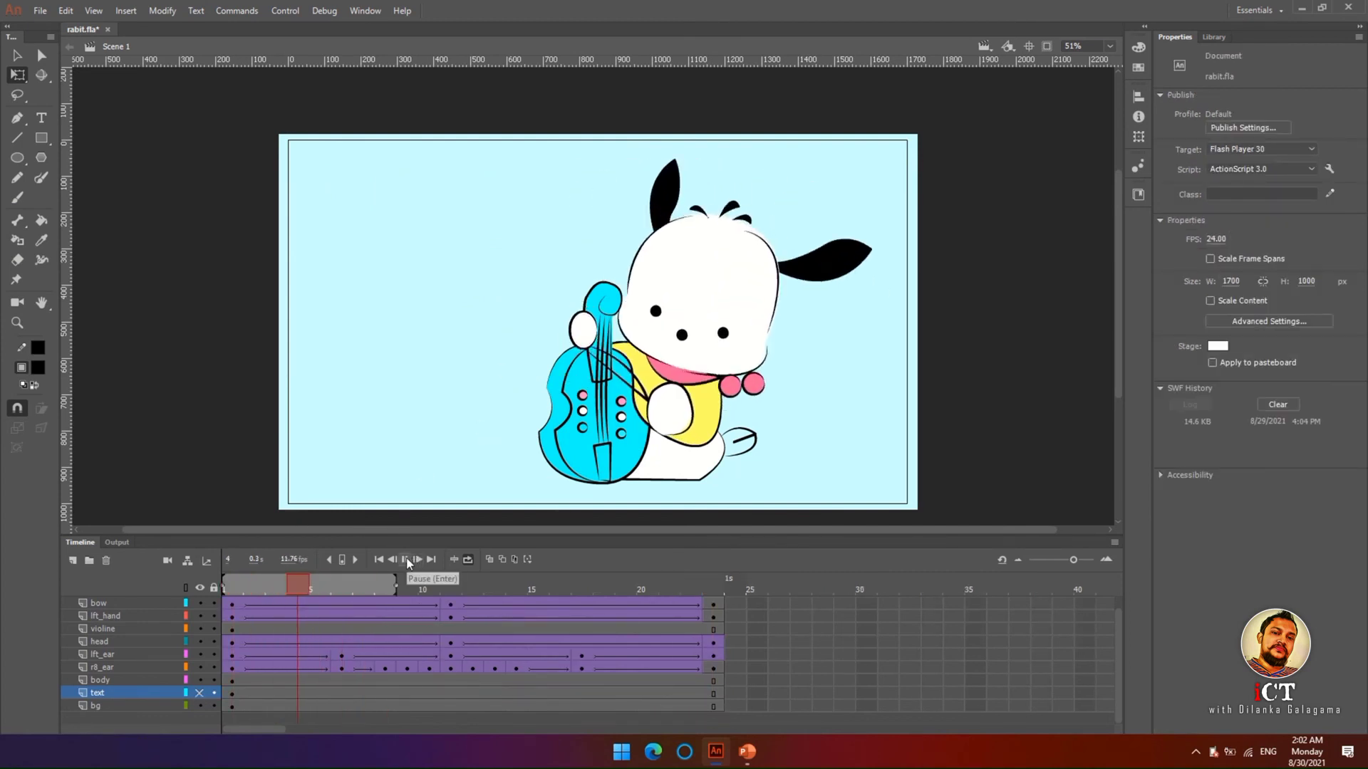
pyautogui.press('Return')
pyautogui.moveTo(399, 588); pyautogui.dragTo(724, 589)
pyautogui.press('Return')
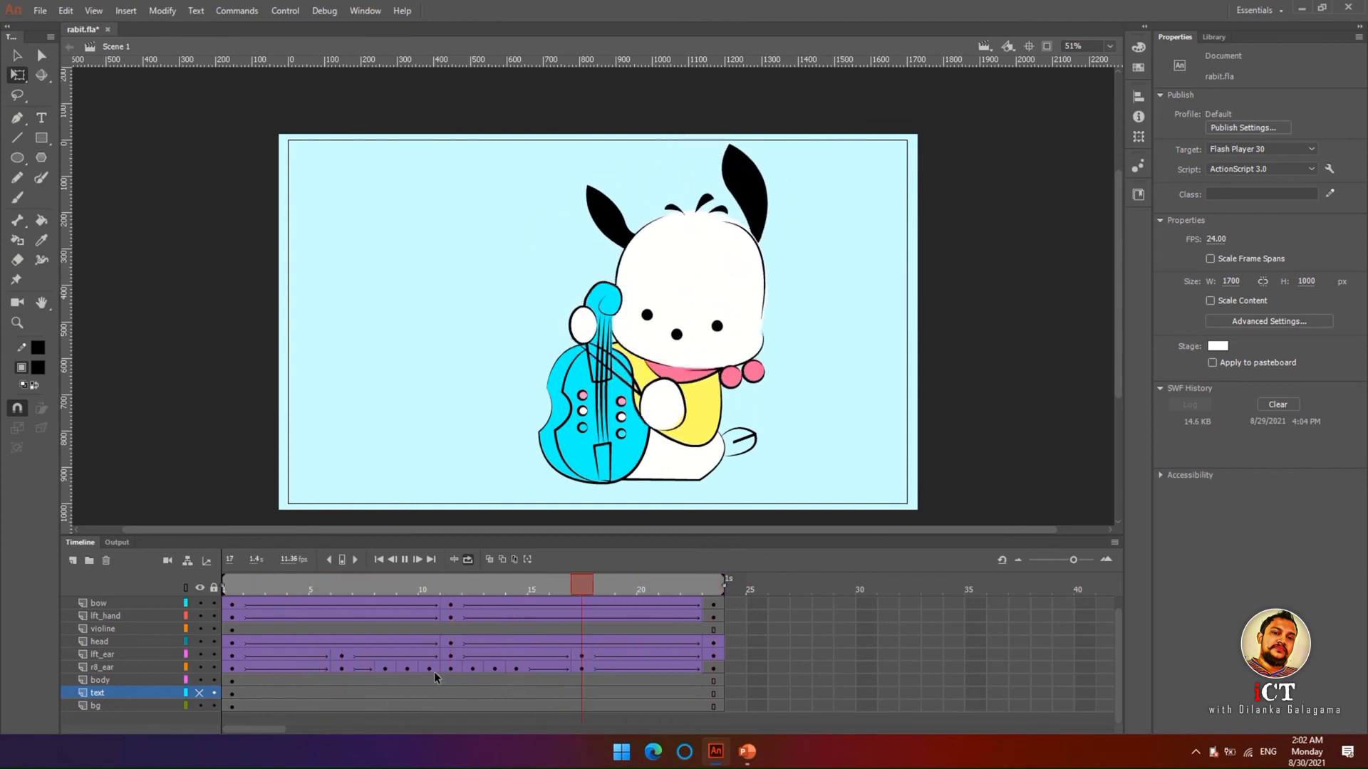
pyautogui.click(406, 560)
# - Identify the r8_ear layer's artwork and examine the ear poses at the keyframes of the r8_ear and lft_ear layers
pyautogui.click(200, 667)
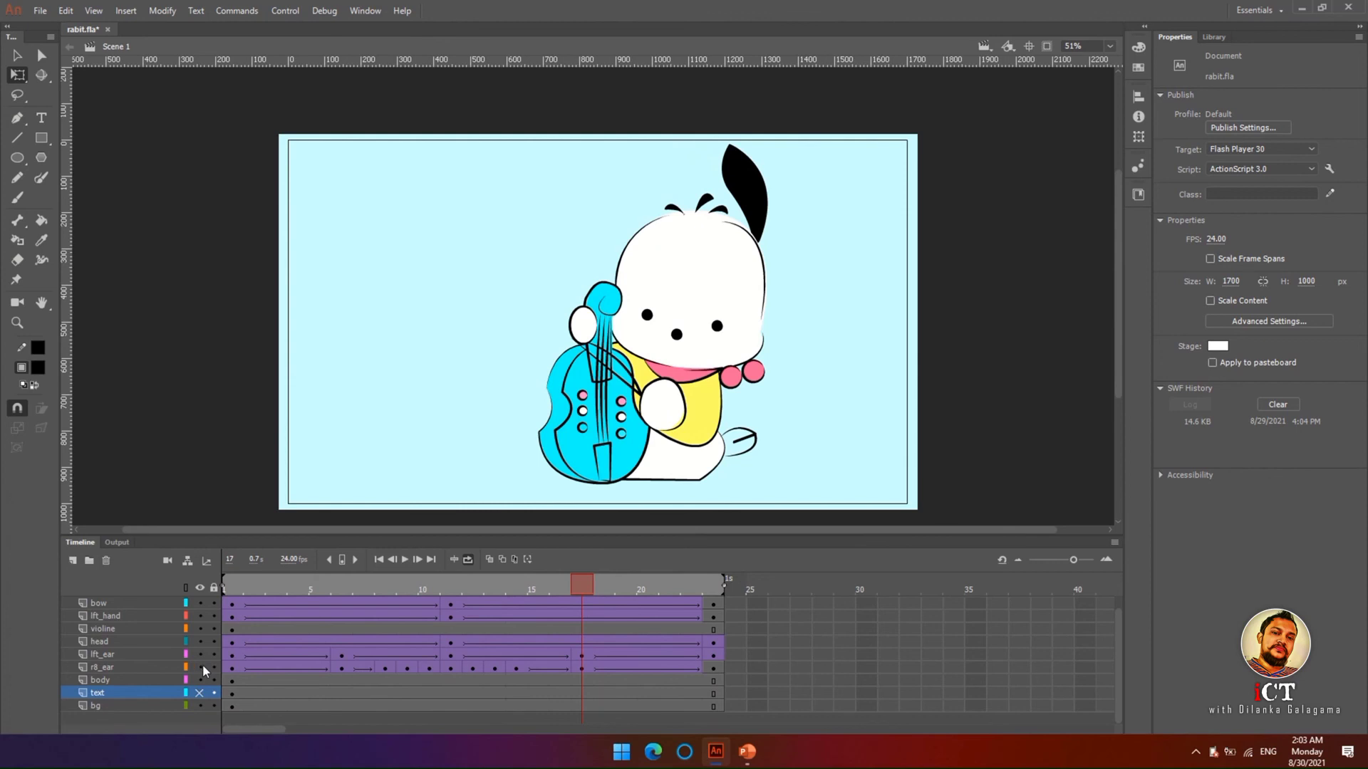
pyautogui.click(201, 667)
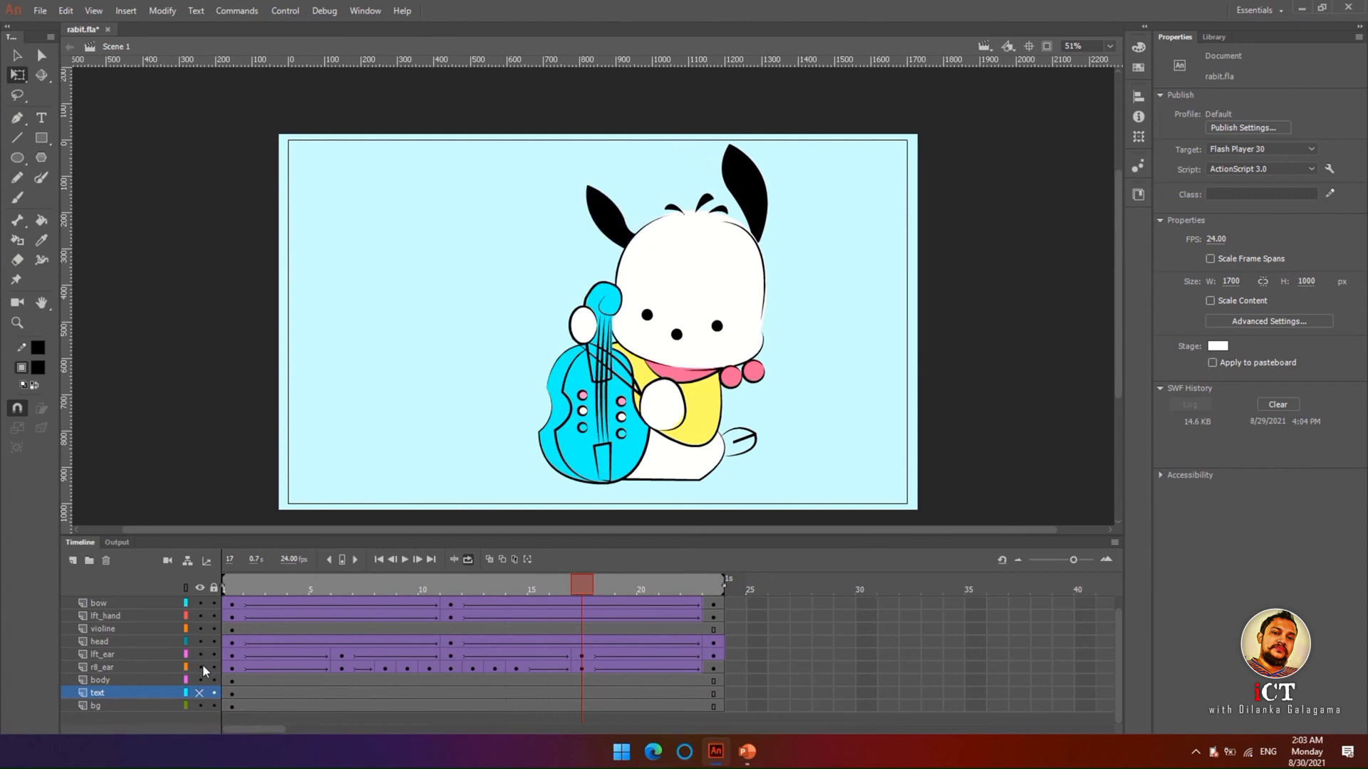
pyautogui.click(340, 670)
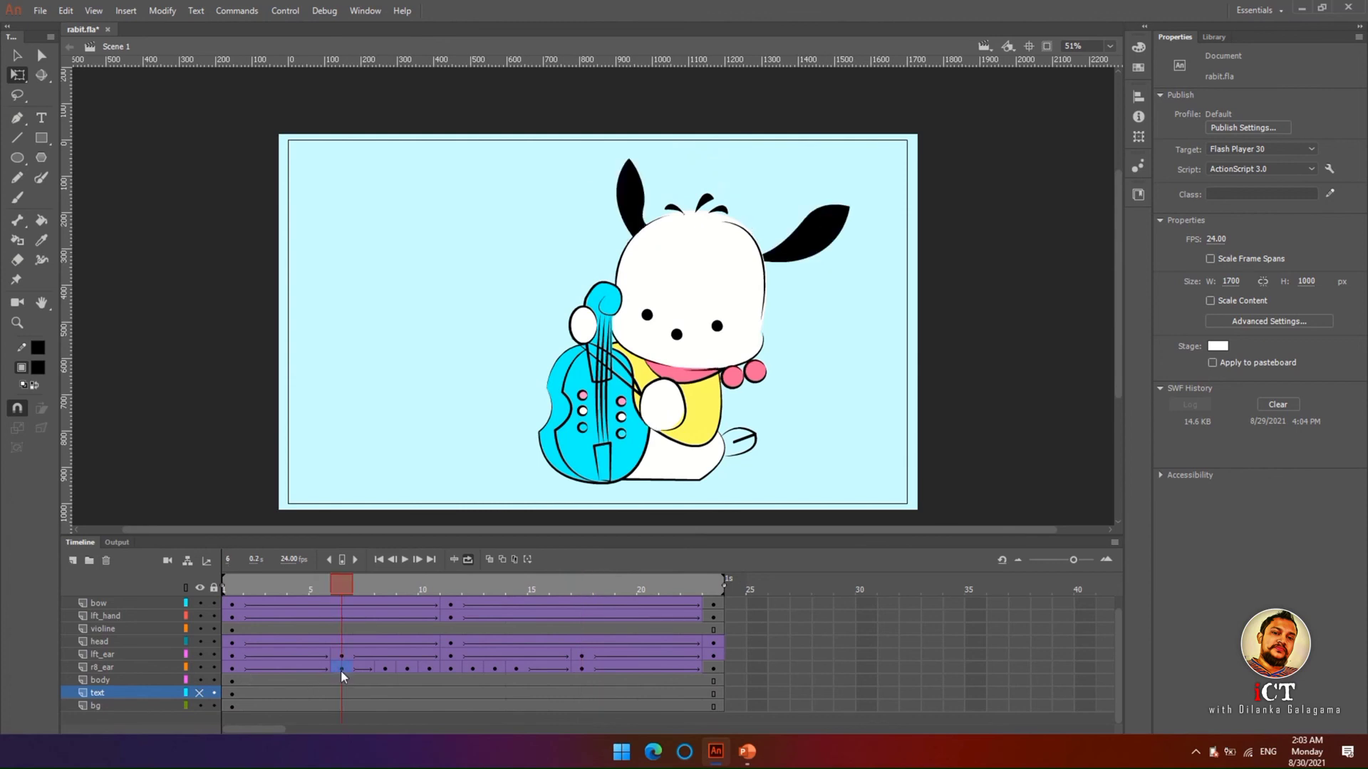
pyautogui.click(382, 667)
pyautogui.click(405, 668)
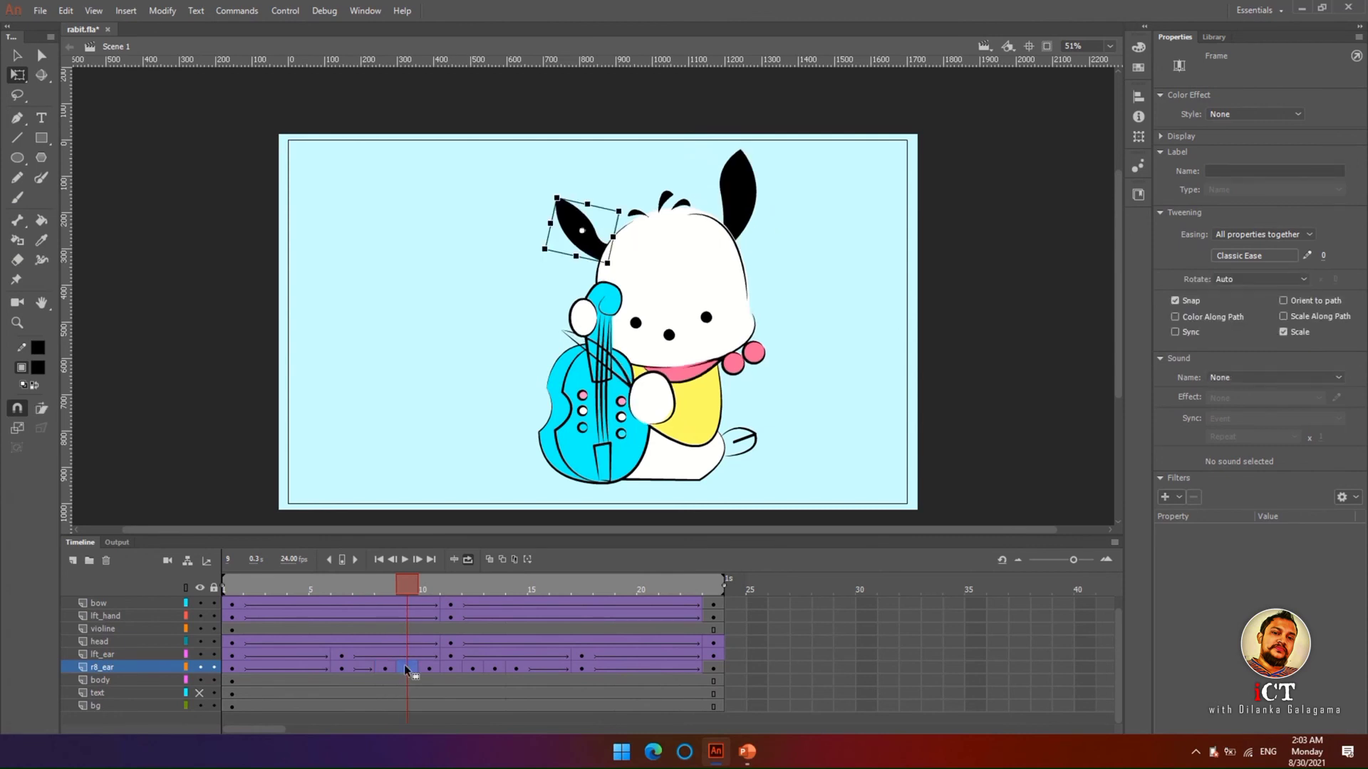
pyautogui.click(430, 668)
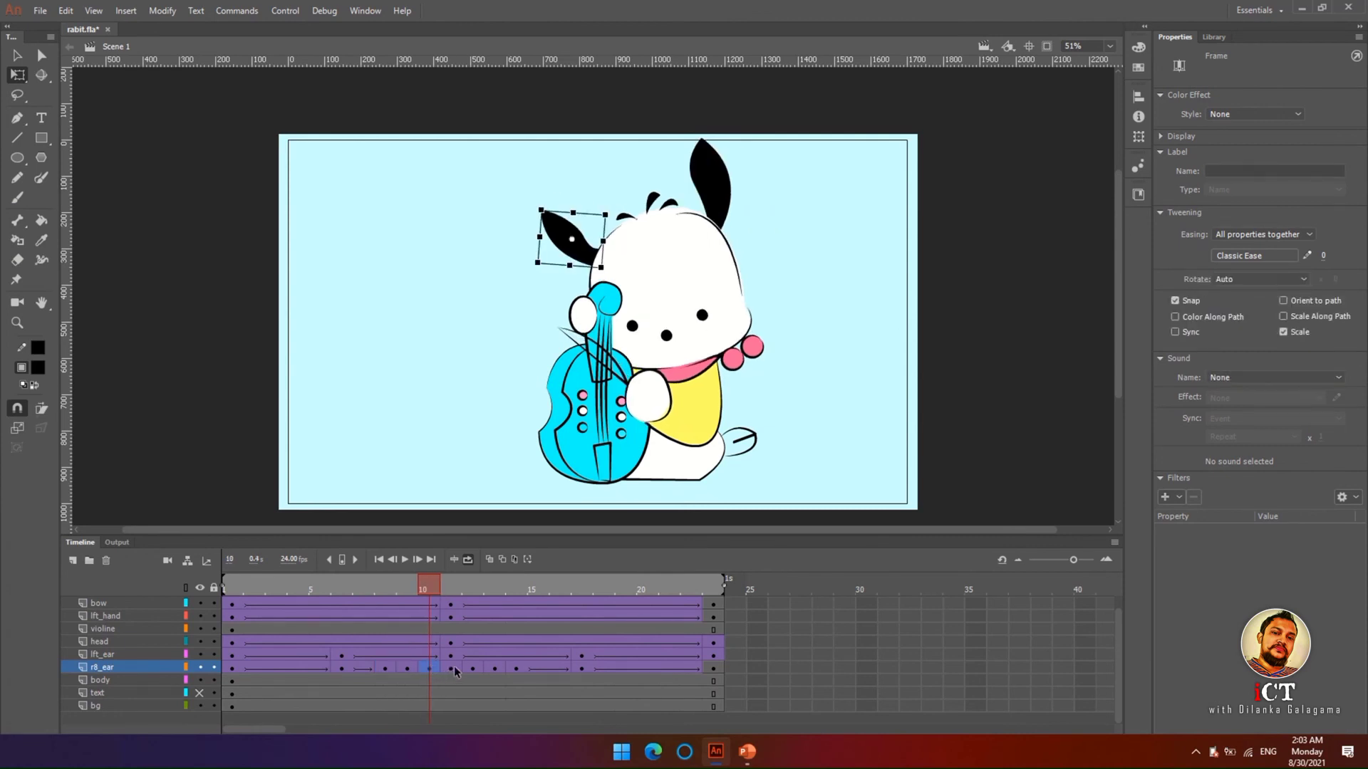
pyautogui.click(453, 669)
pyautogui.click(473, 667)
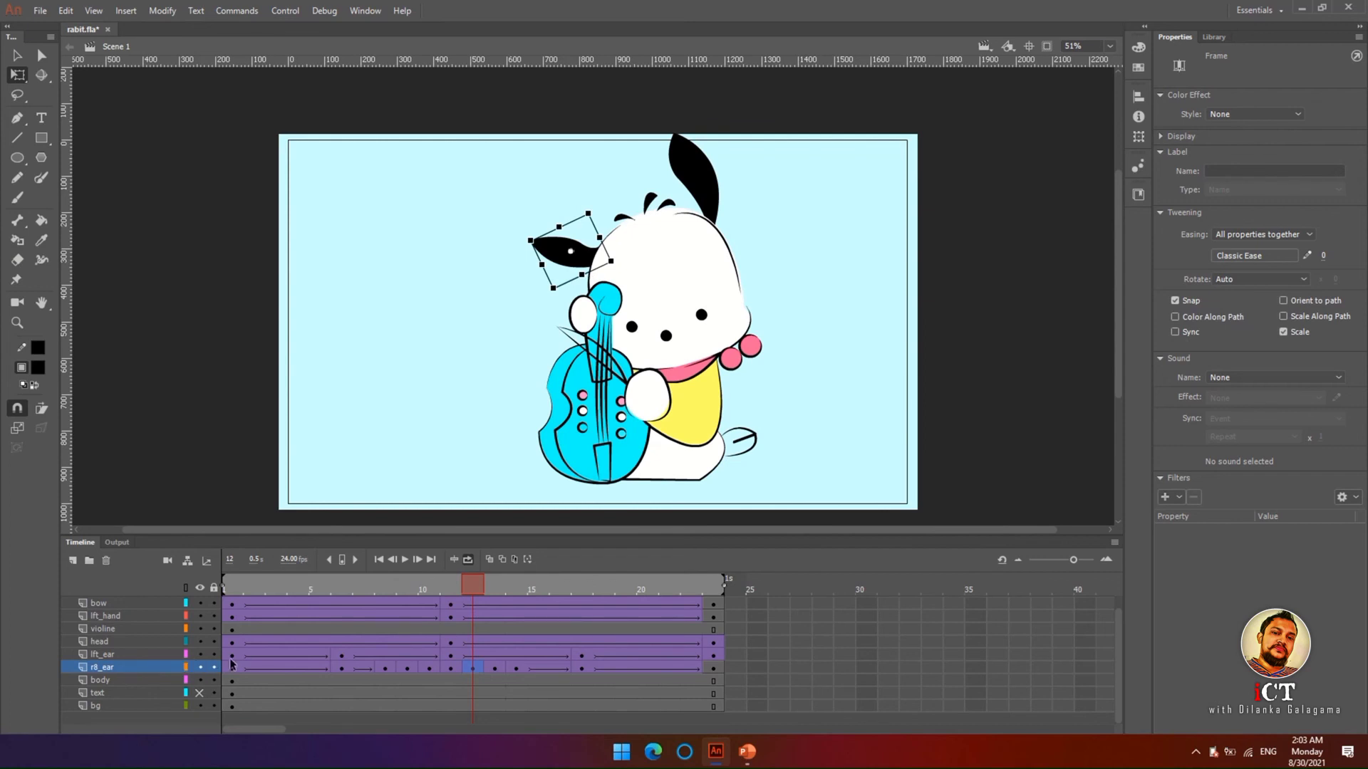
pyautogui.click(343, 656)
pyautogui.click(587, 656)
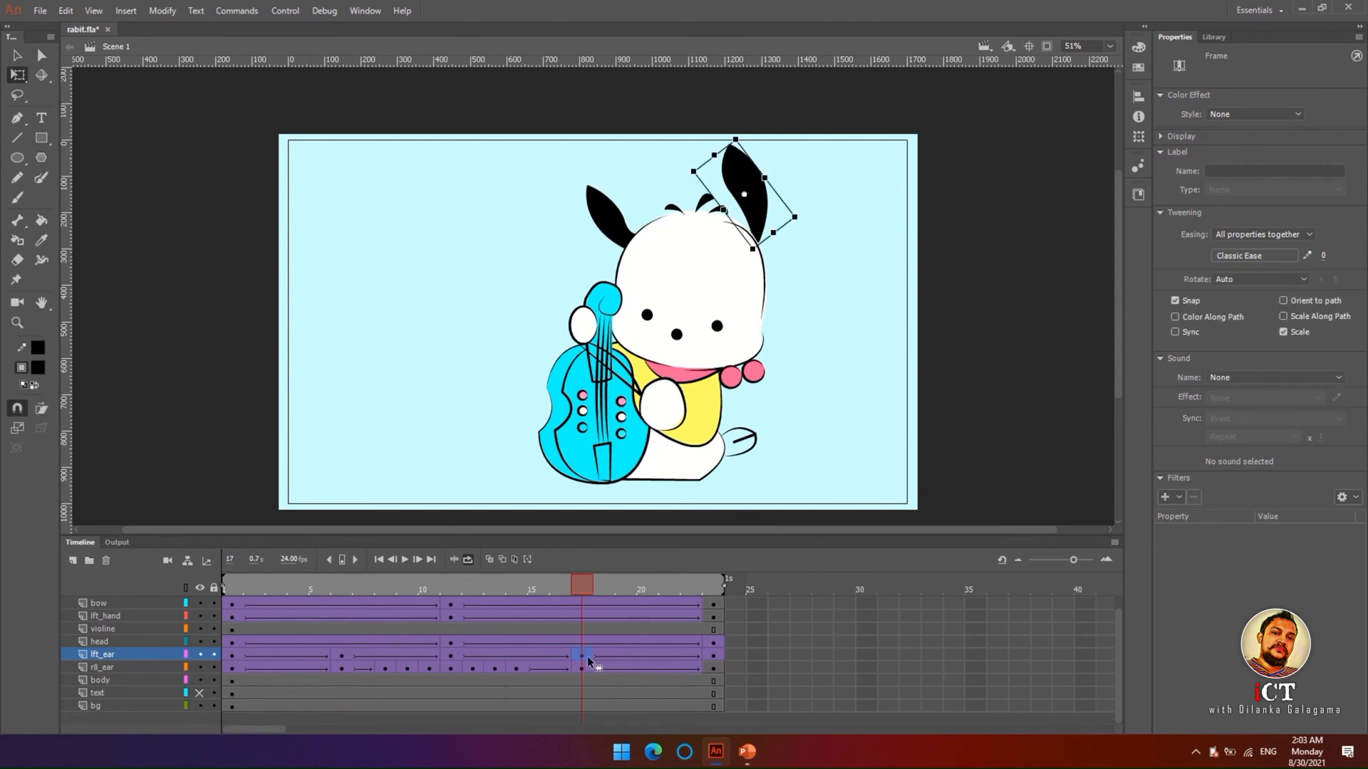
# - Hide every layer except head and bg, and play the animation to examine the head's motion alone
pyautogui.click(98, 643)
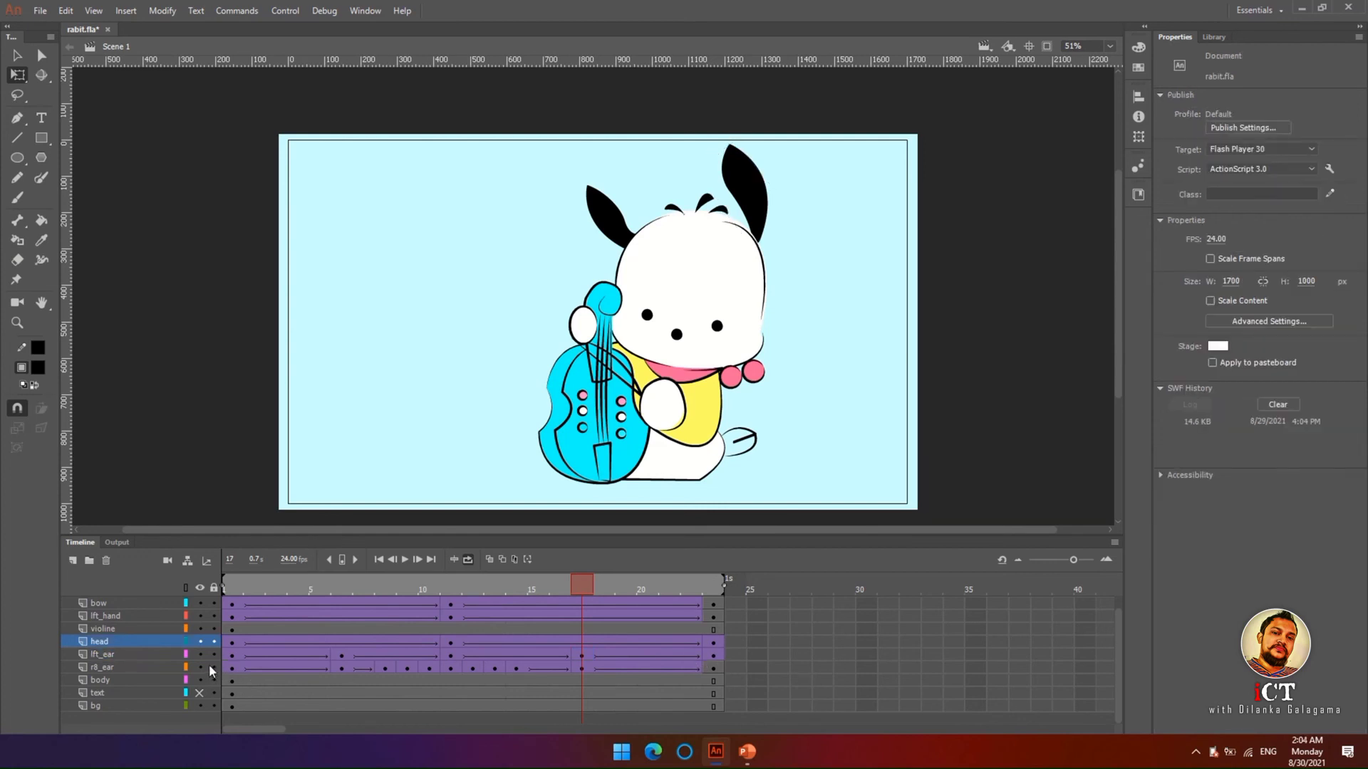
pyautogui.click(200, 642)
pyautogui.click(201, 642)
pyautogui.click(200, 603)
pyautogui.click(200, 616)
pyautogui.click(200, 629)
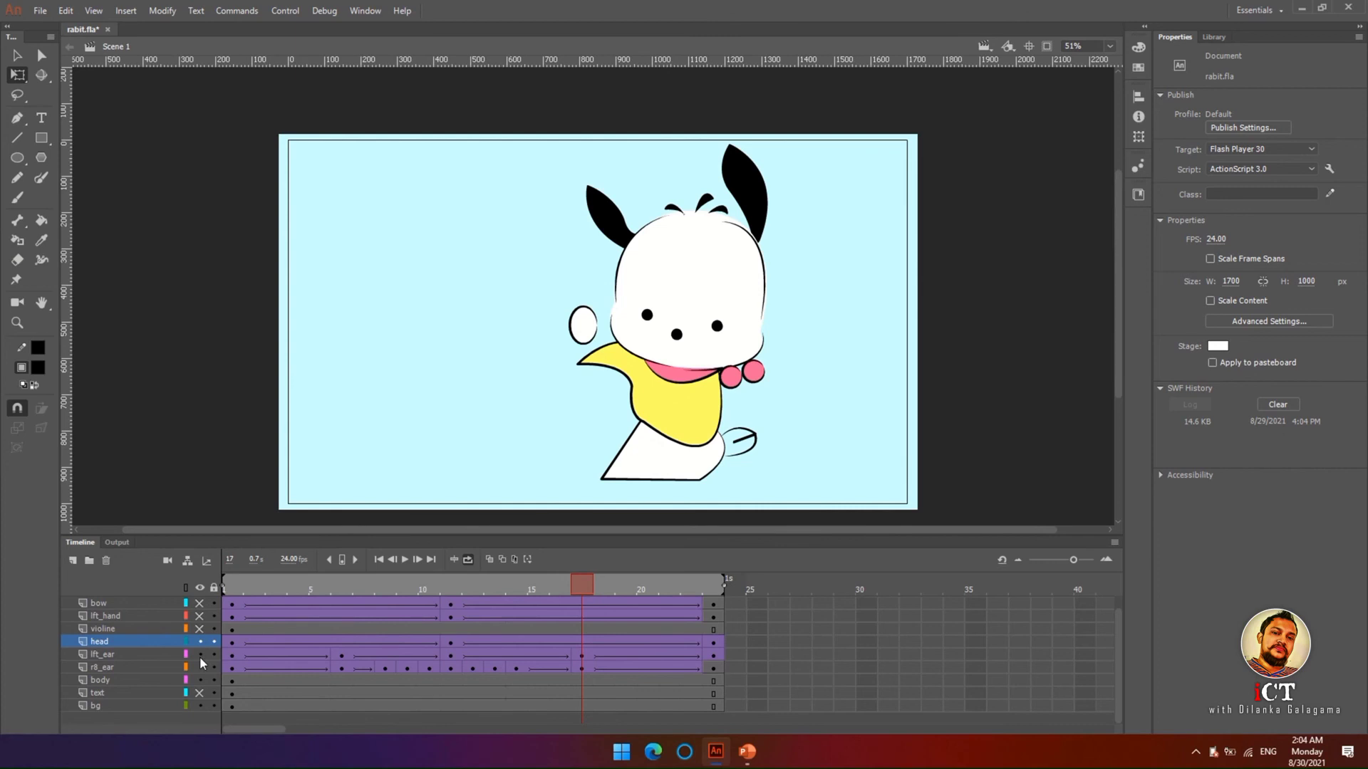
pyautogui.click(201, 654)
pyautogui.click(200, 667)
pyautogui.click(200, 680)
pyautogui.click(201, 681)
pyautogui.click(200, 682)
pyautogui.scroll(1, 214, 621)
pyautogui.click(200, 603)
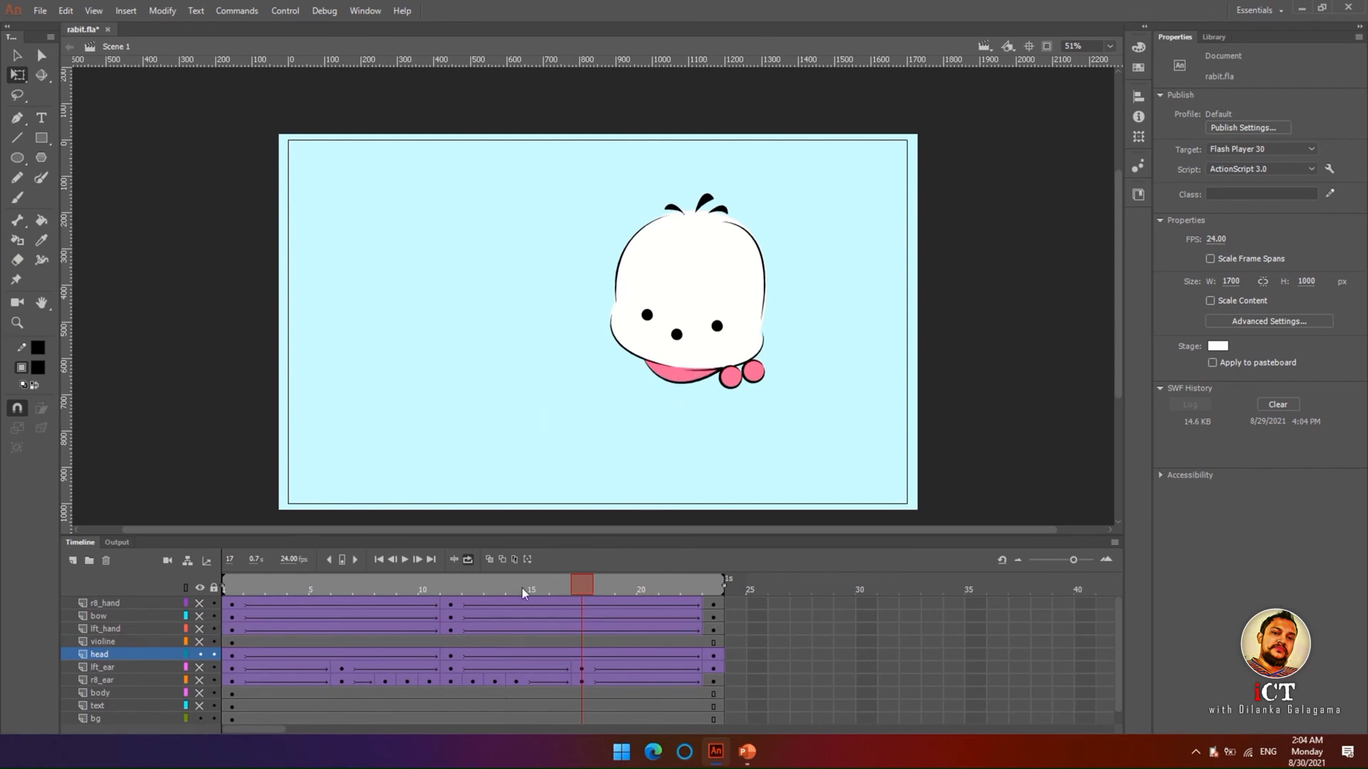
pyautogui.click(403, 560)
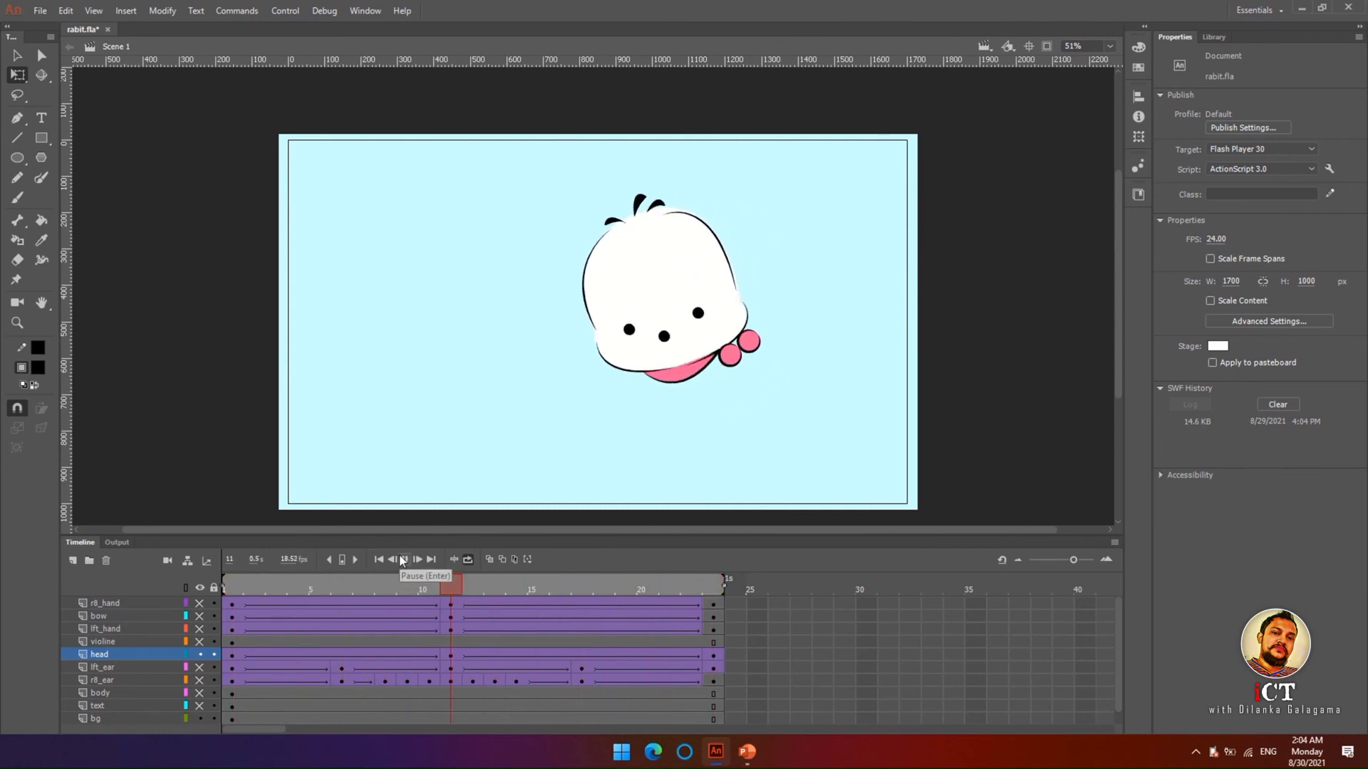
# - Hide the head layer, show the violine layer, and play the animation to check the violin on its own
pyautogui.click(200, 655)
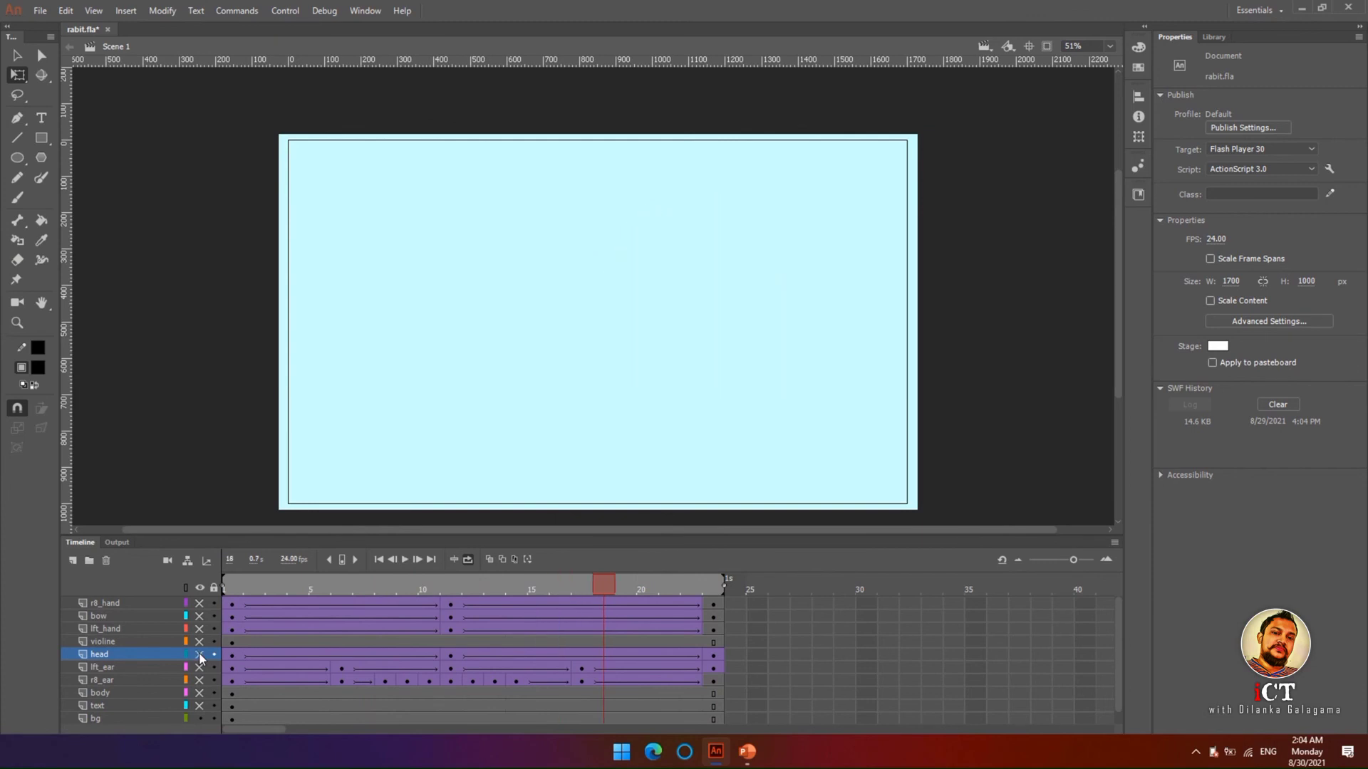
pyautogui.click(199, 641)
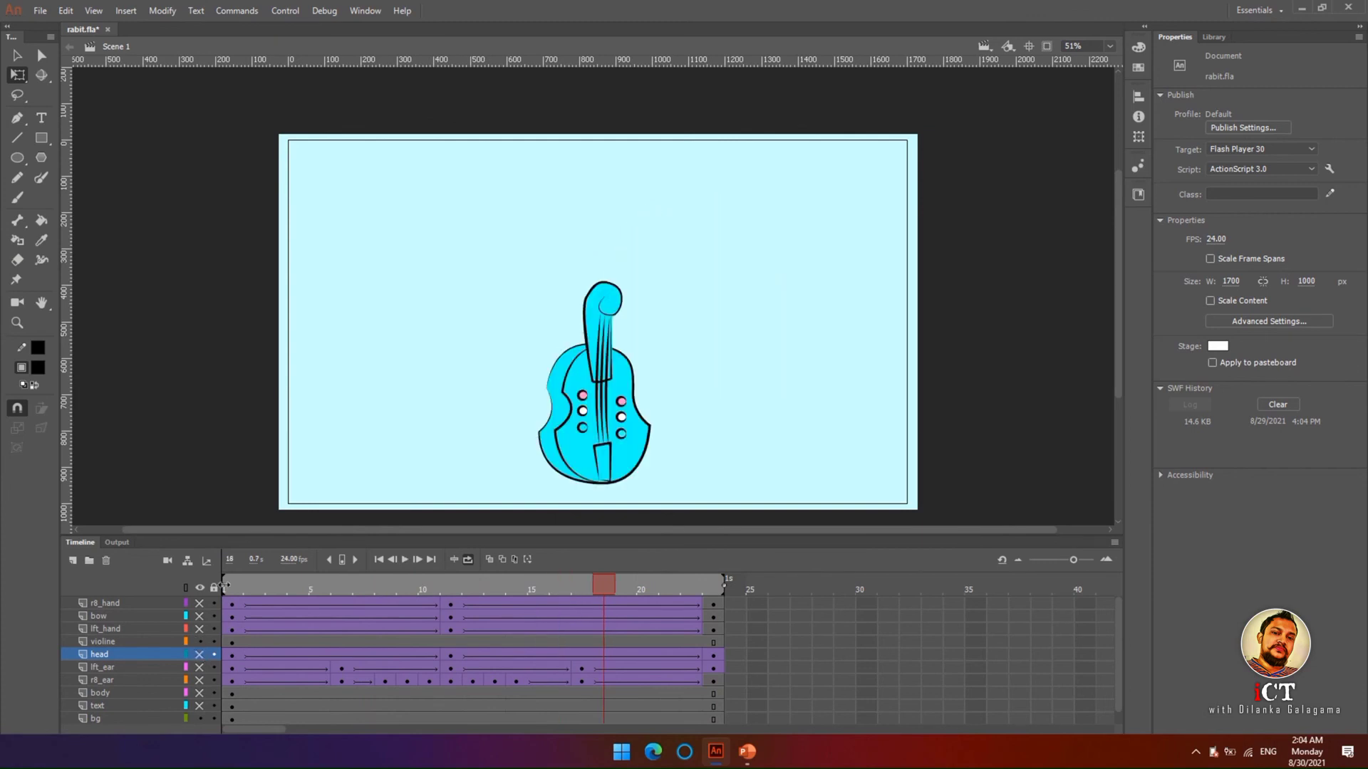
pyautogui.click(401, 560)
pyautogui.click(404, 559)
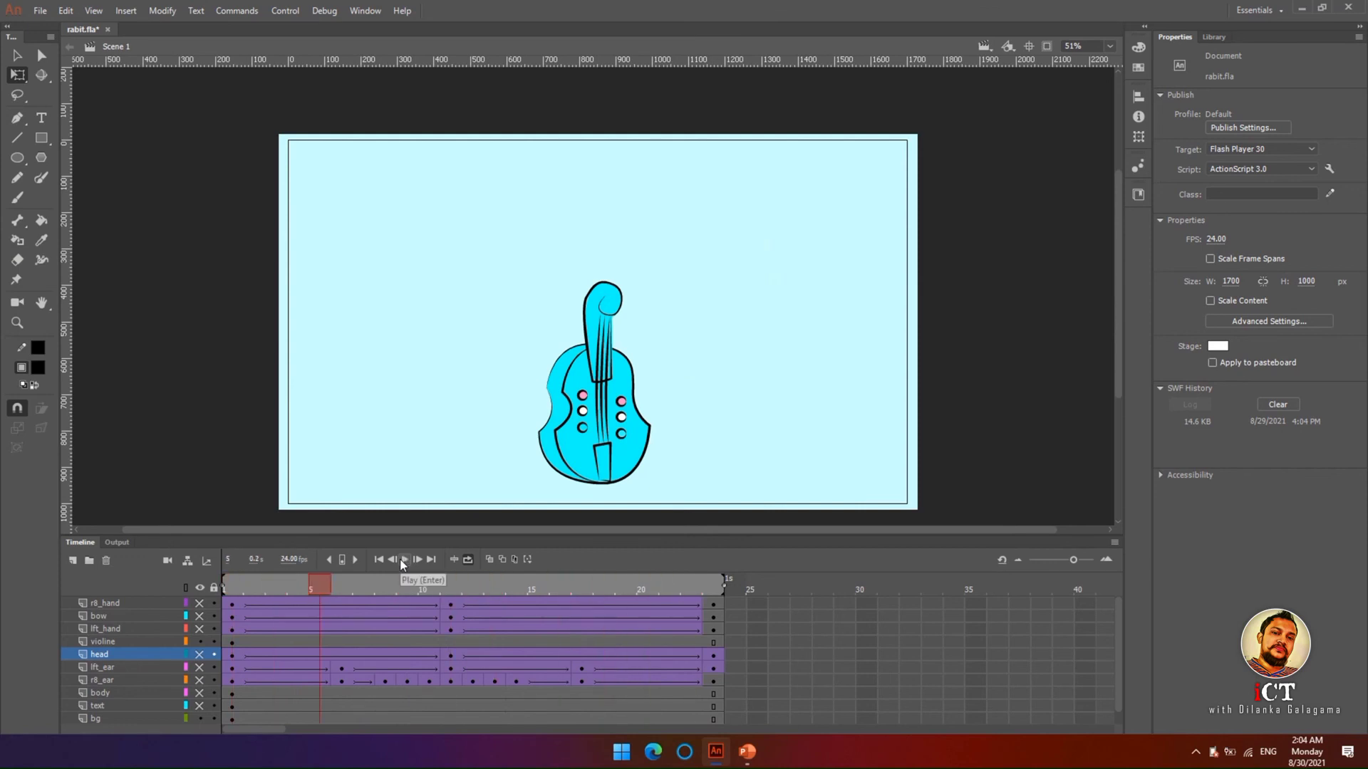
# - Preview the lft_hand and bow layers moving together over the violin, and the r8_hand layer without them
pyautogui.moveTo(200, 629); pyautogui.dragTo(202, 617)
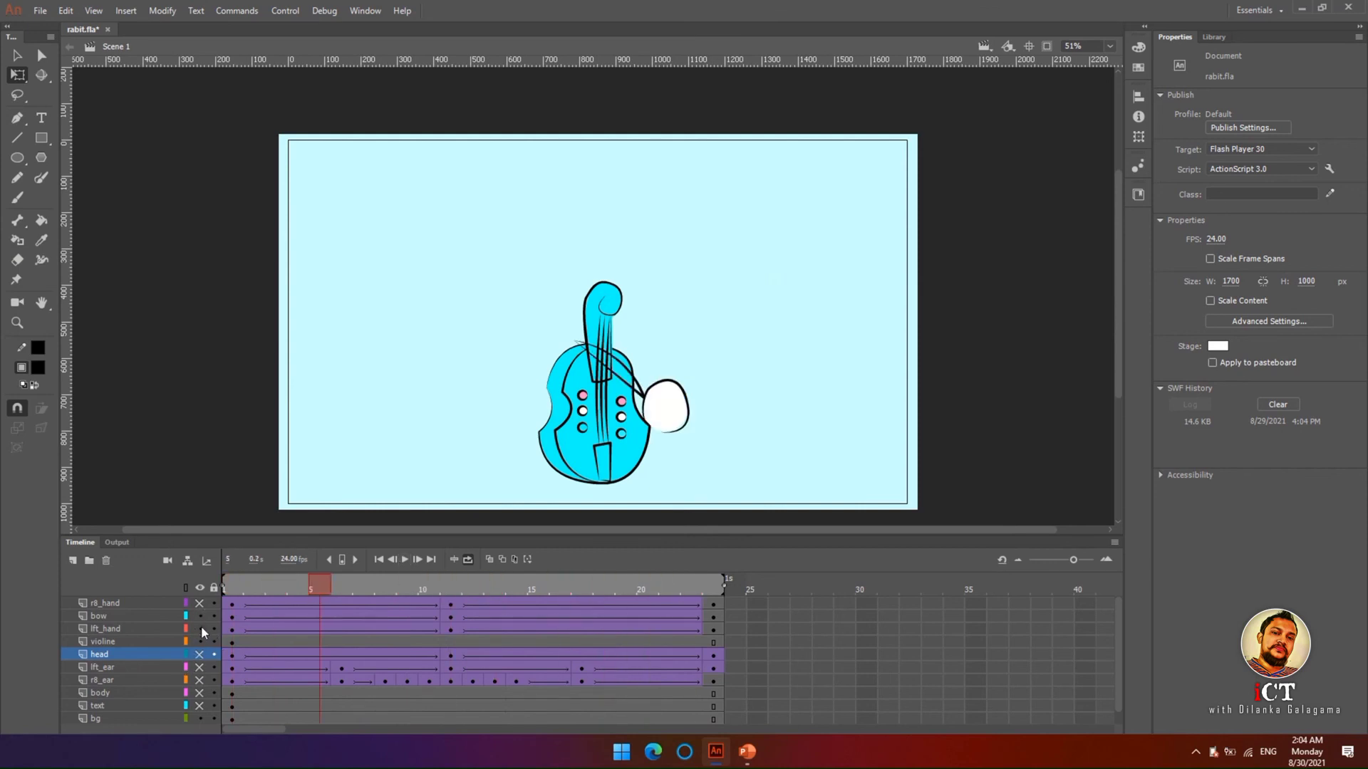
pyautogui.click(405, 560)
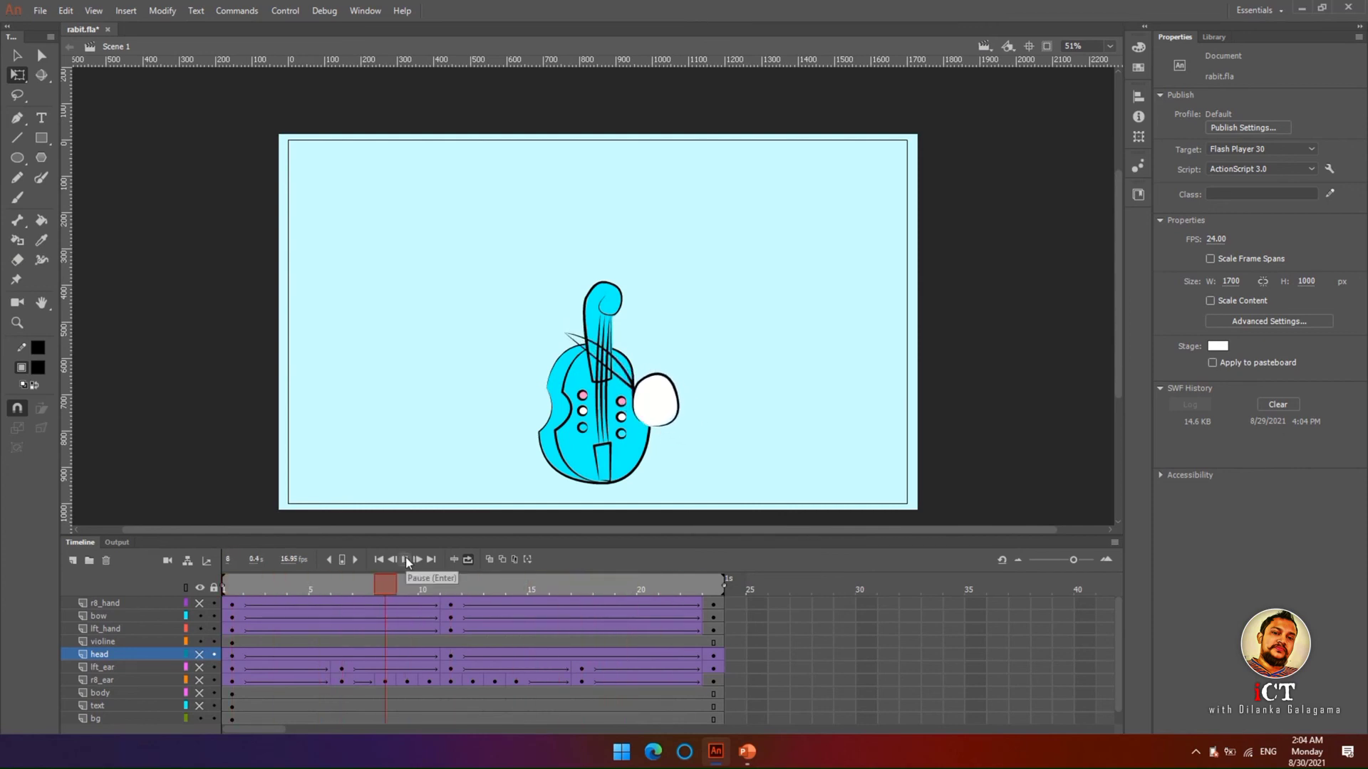
pyautogui.click(197, 614)
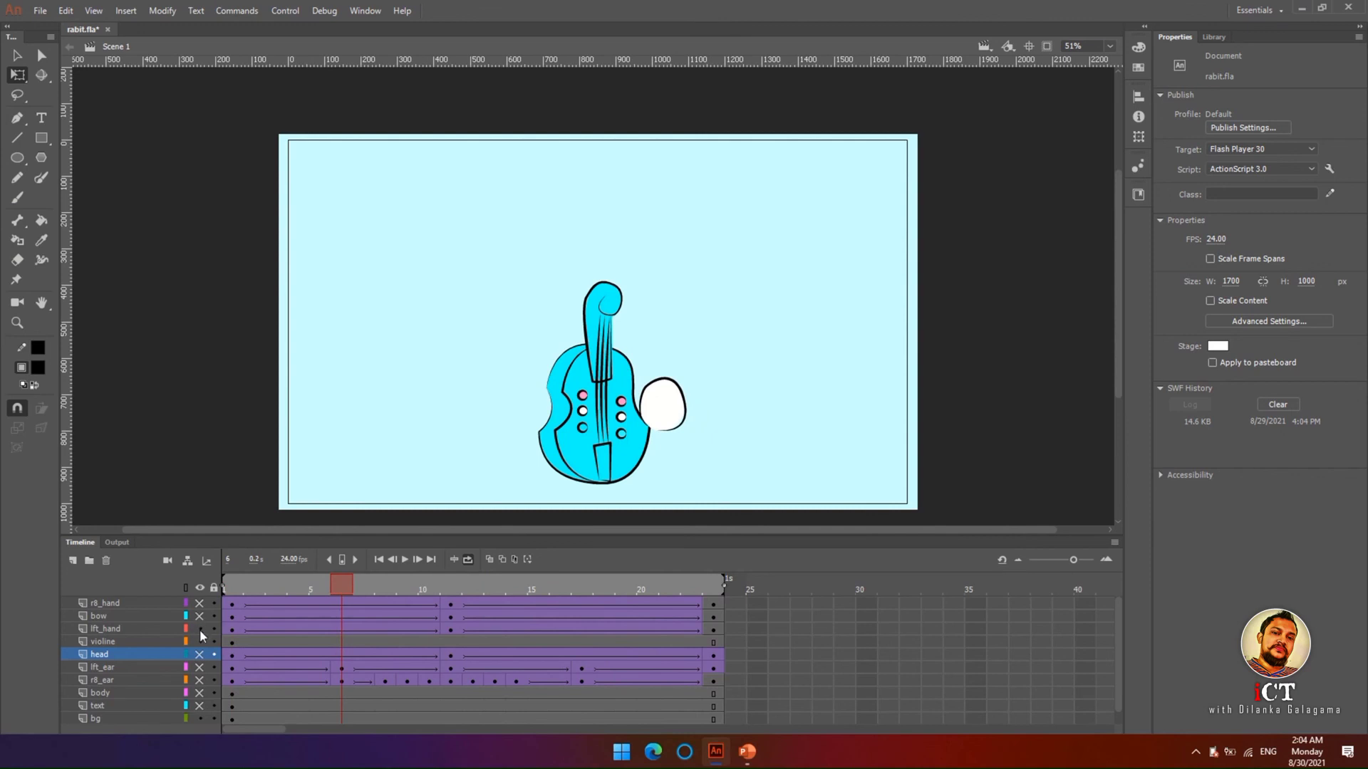
pyautogui.click(199, 604)
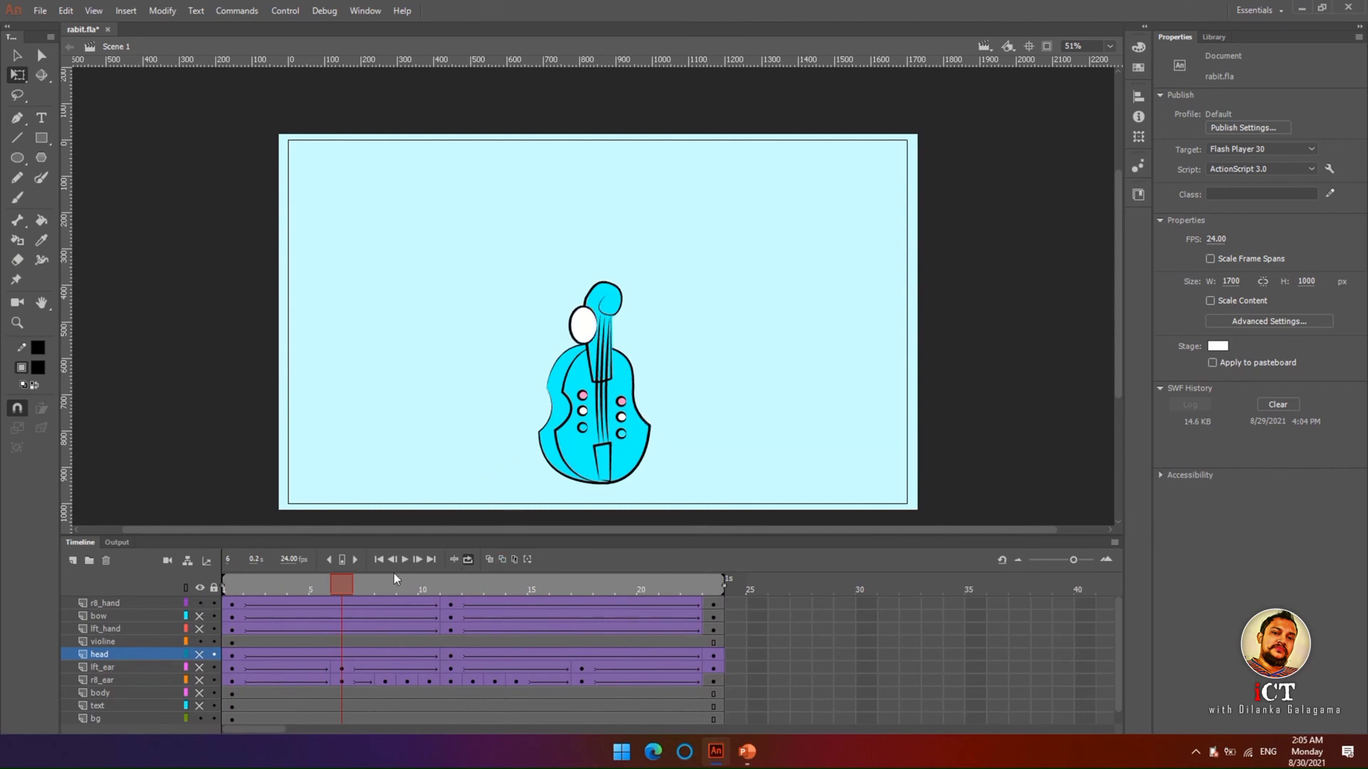
pyautogui.click(405, 560)
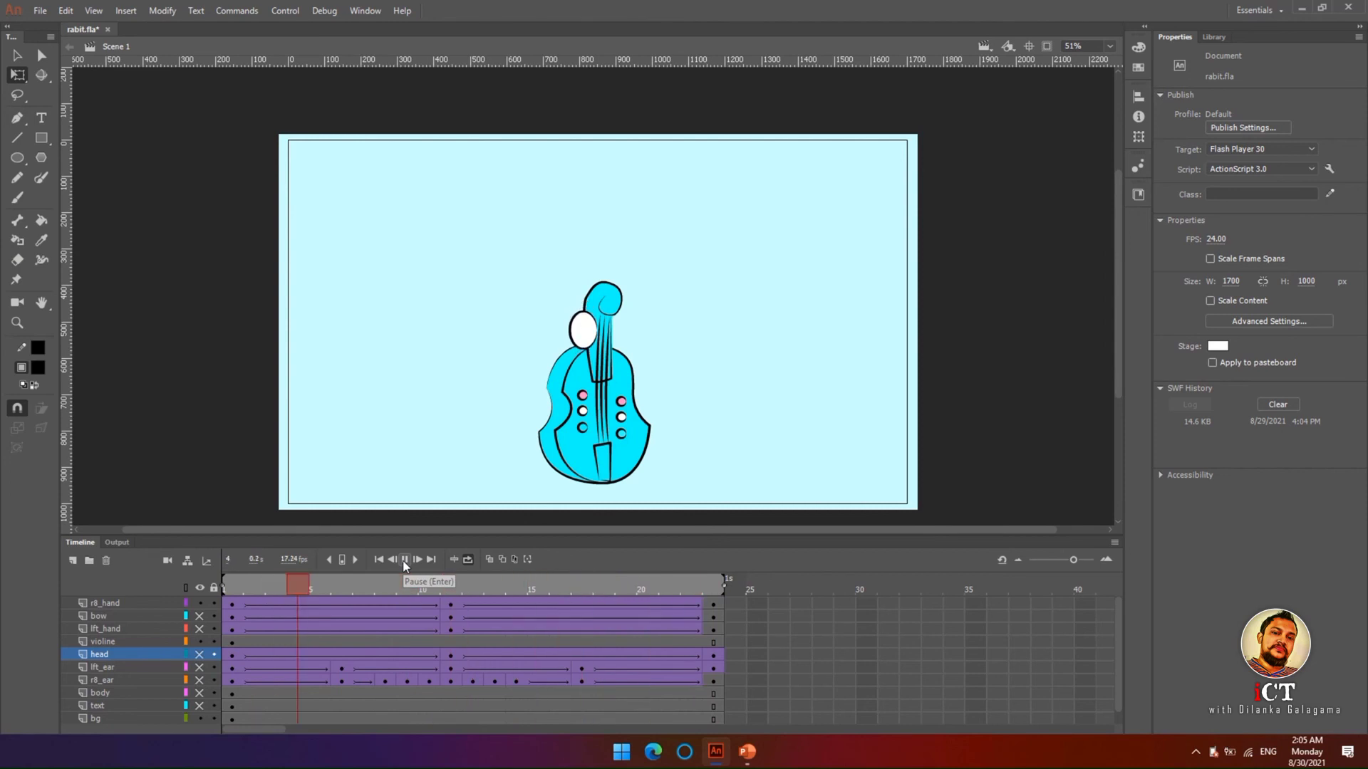
pyautogui.click(200, 604)
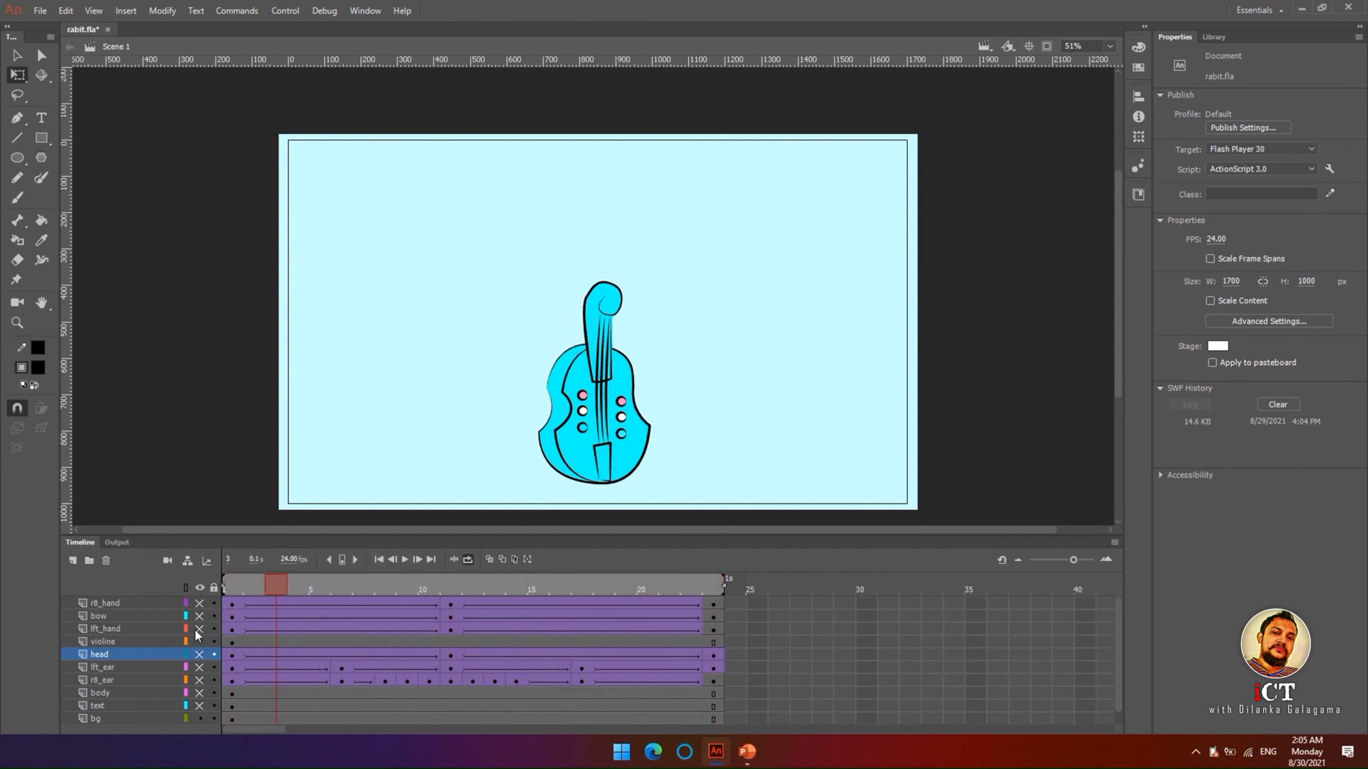
# - Make the lft_hand, bow, r8_hand, head, lft_ear, r8_ear and body layers visible again
pyautogui.click(199, 627)
pyautogui.click(199, 616)
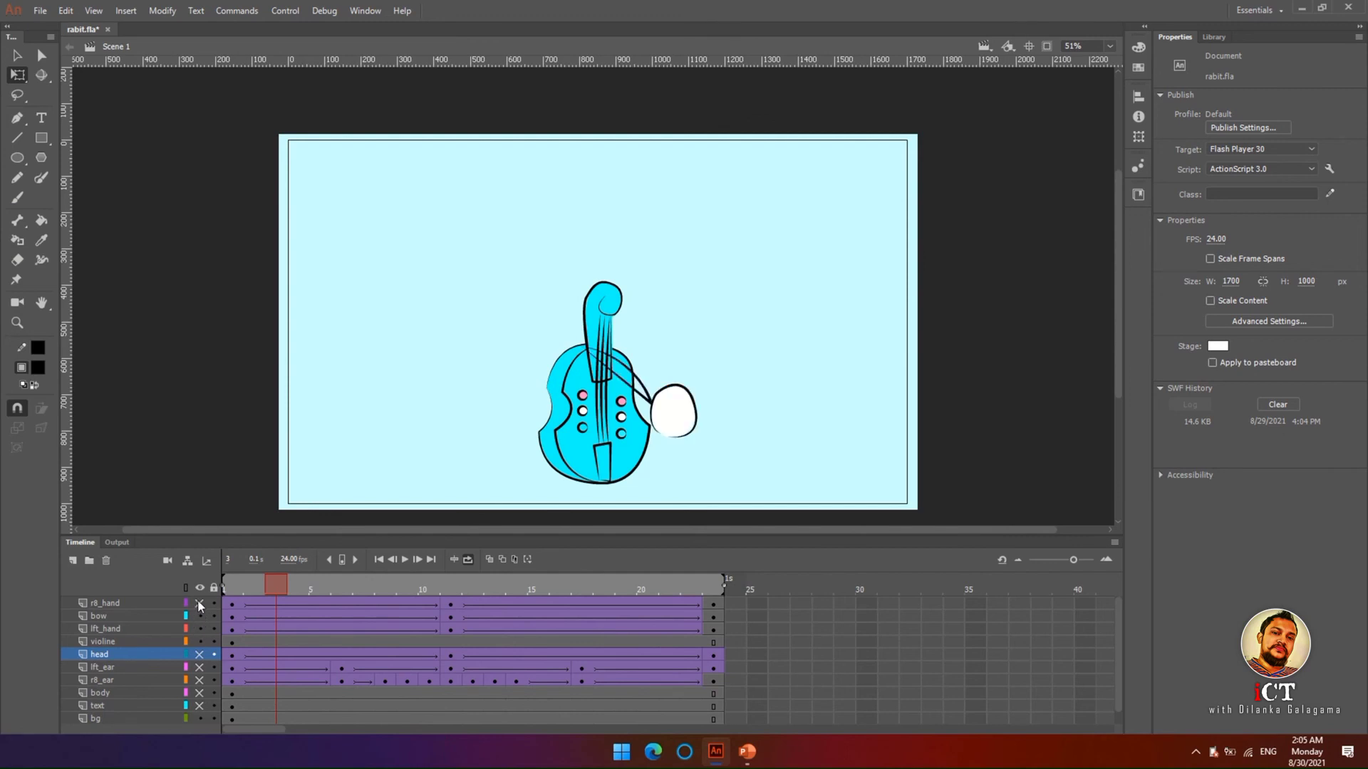
pyautogui.click(201, 604)
pyautogui.moveTo(200, 654); pyautogui.dragTo(202, 680)
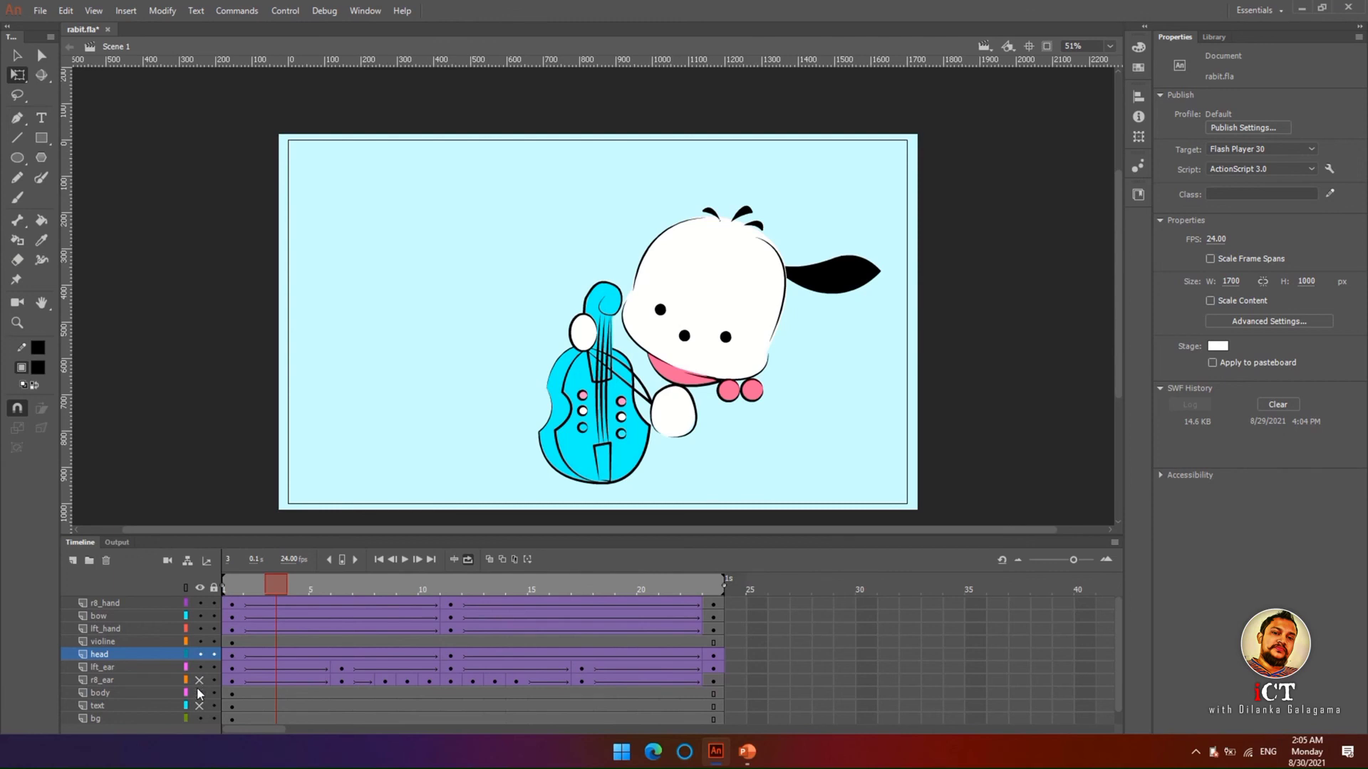
pyautogui.click(200, 692)
pyautogui.click(199, 680)
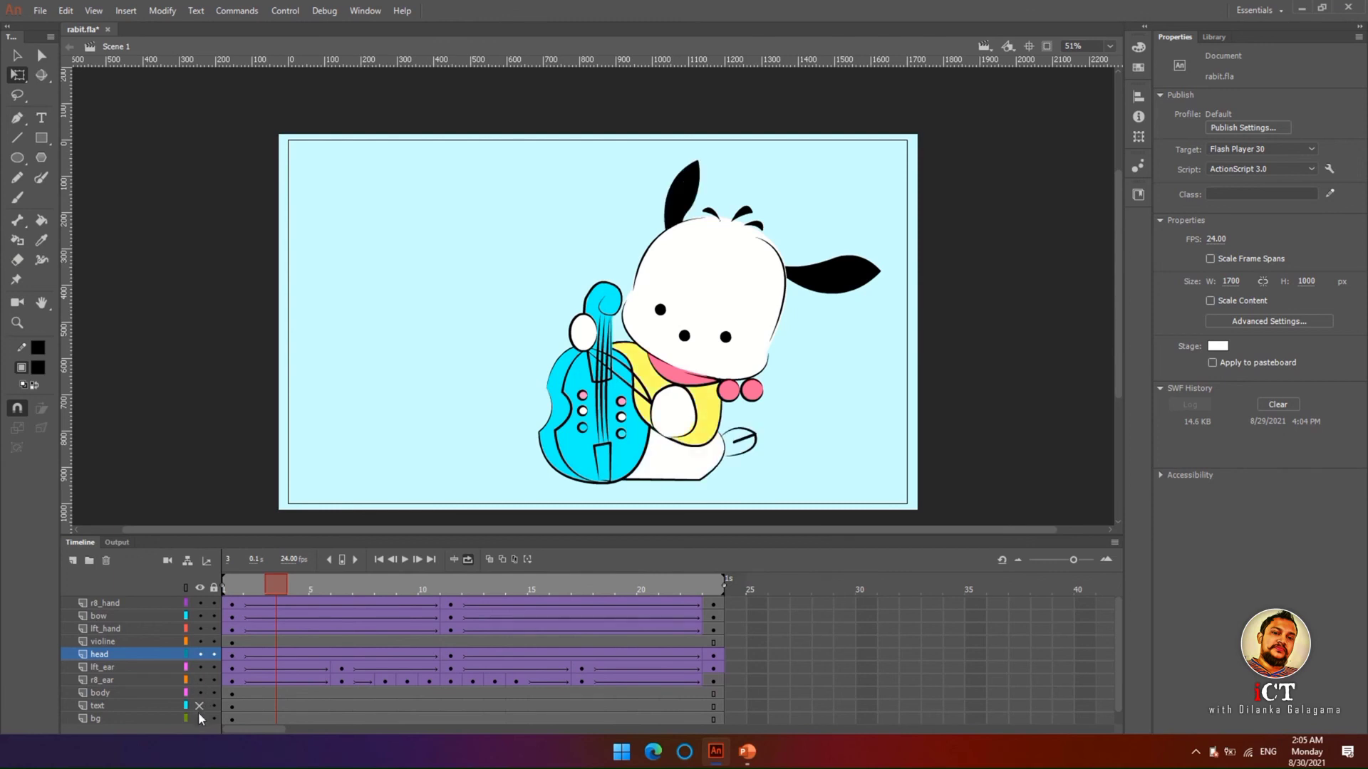
# - Show the text layer over the visible bg layer, and play the complete animation with all layers
pyautogui.click(199, 718)
pyautogui.click(200, 709)
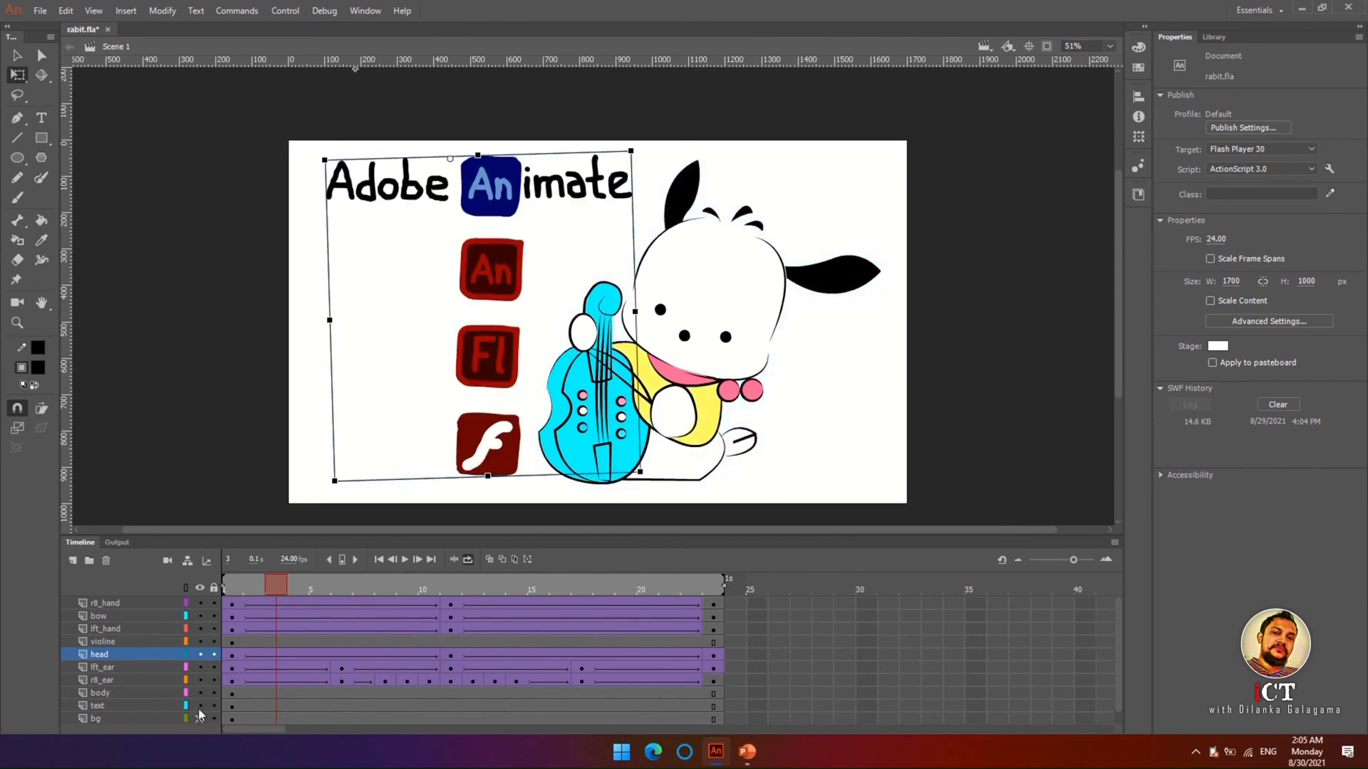
pyautogui.click(199, 718)
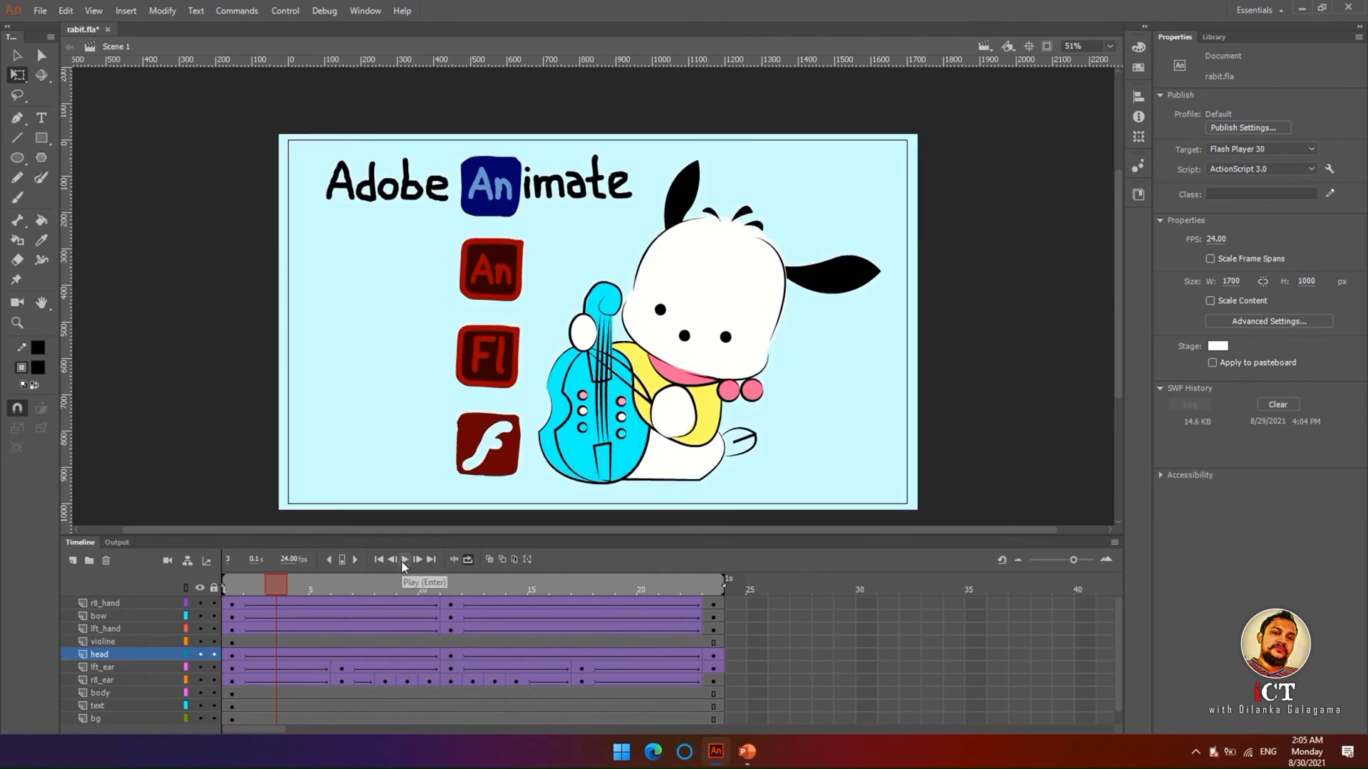
pyautogui.click(403, 562)
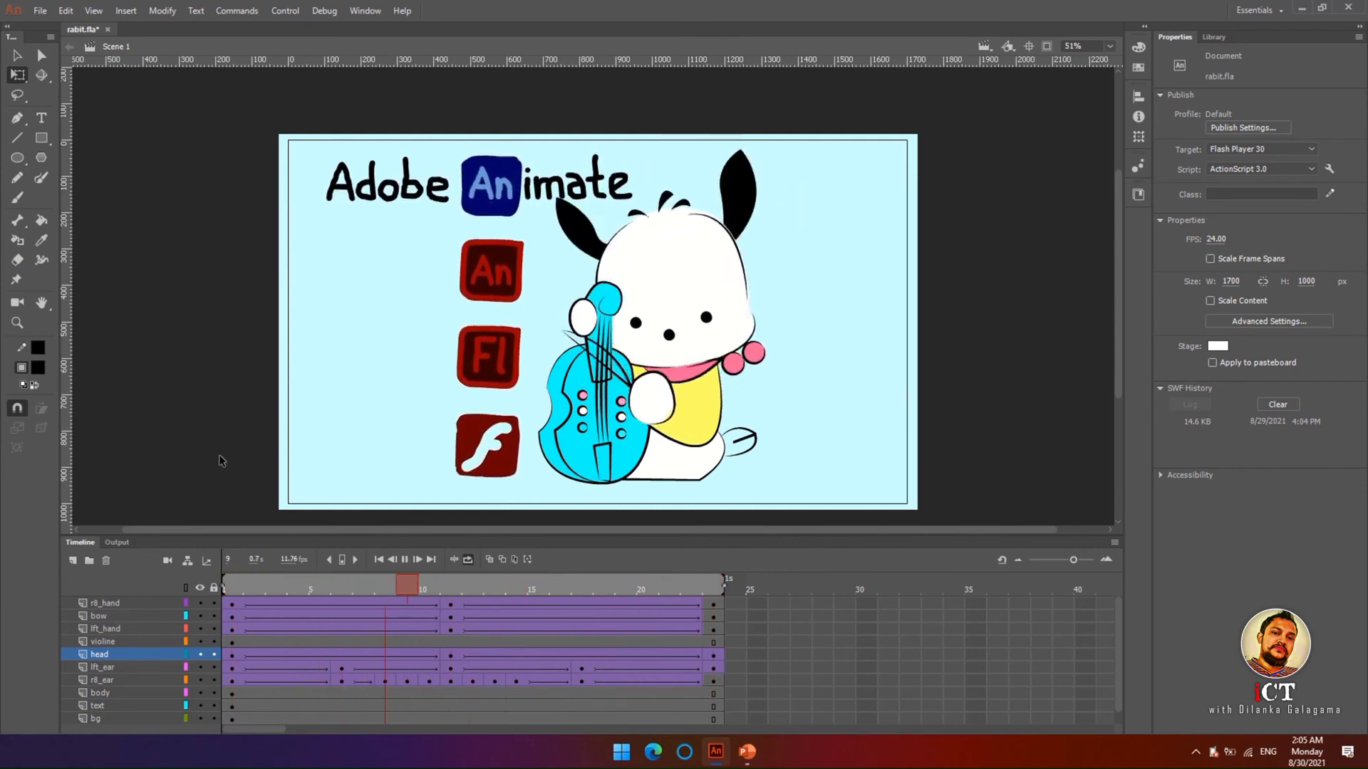
pyautogui.press('Return')
# - Export the animation as an animated GIF with the default settings, replacing rabit.gif on the Desktop
pyautogui.click(37, 12)
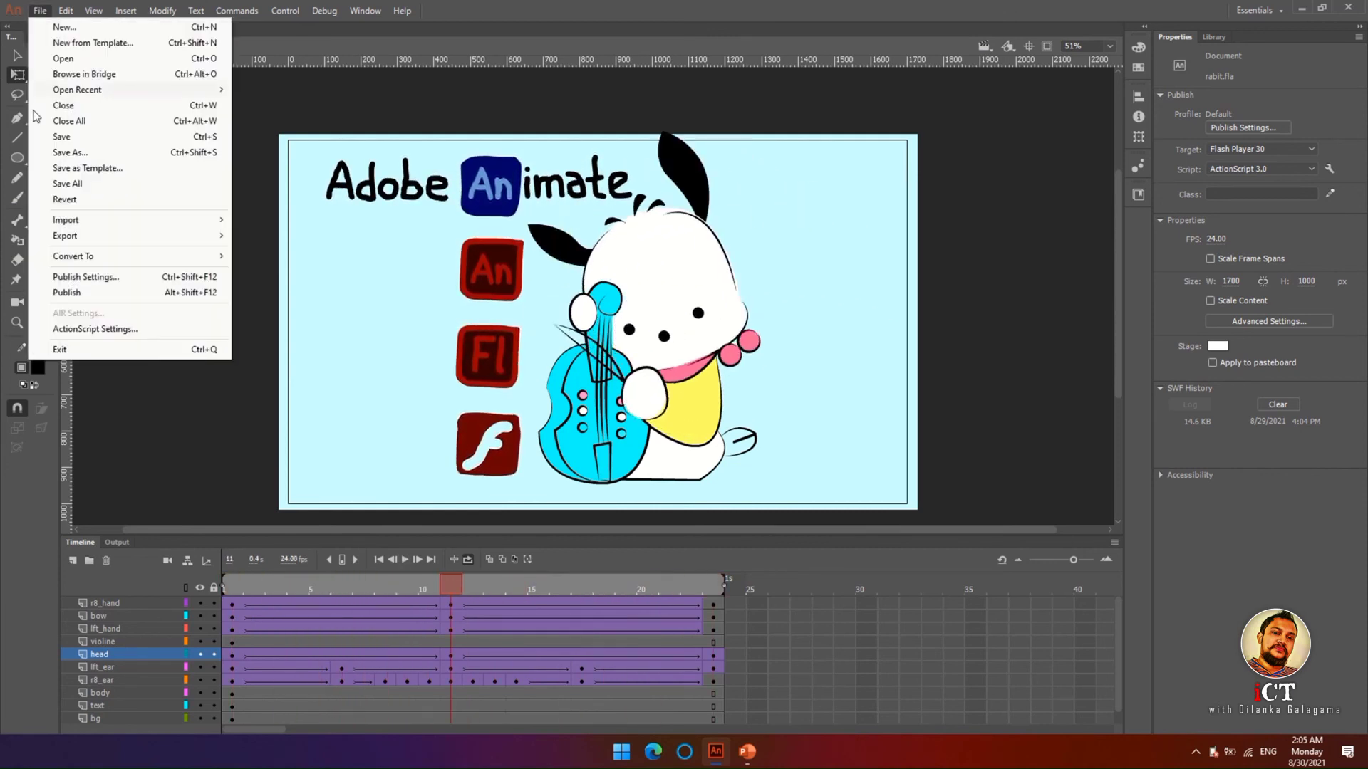
pyautogui.moveTo(76, 236)
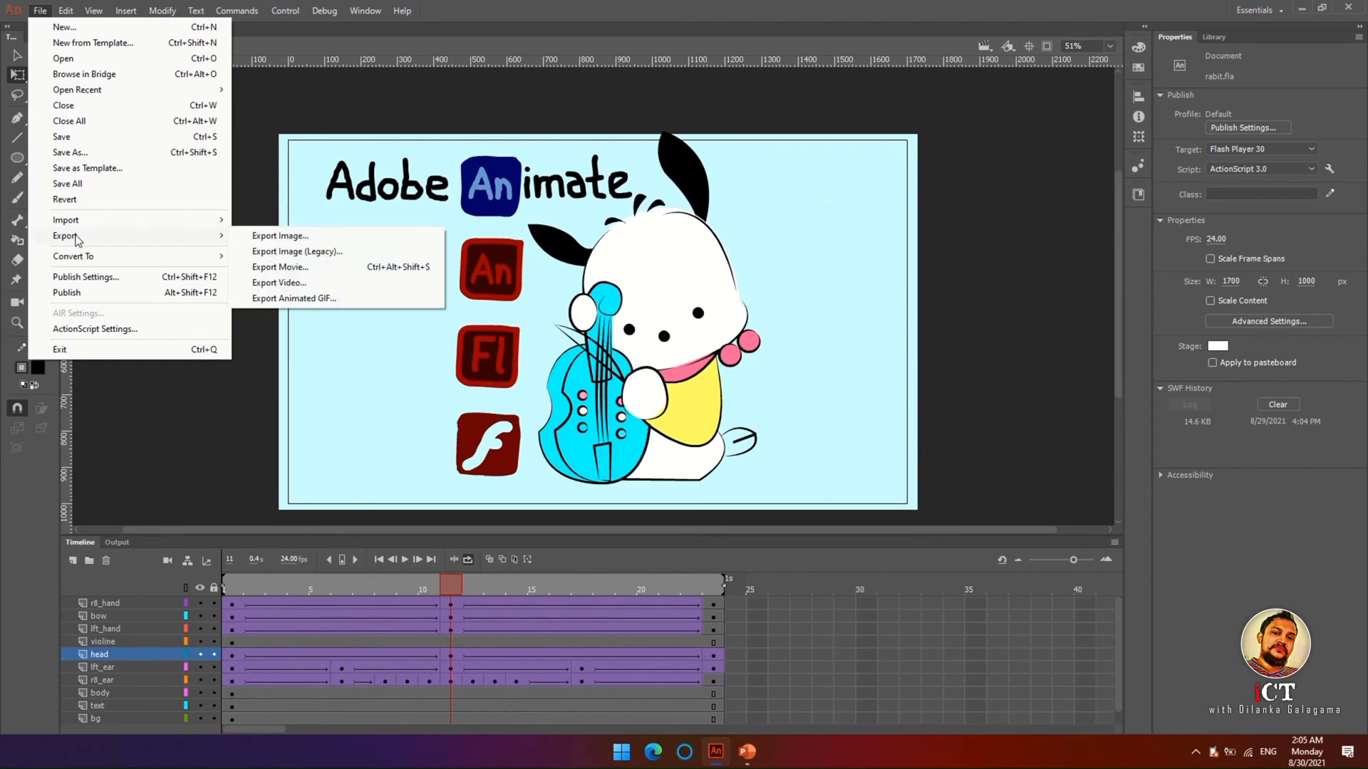
pyautogui.click(278, 302)
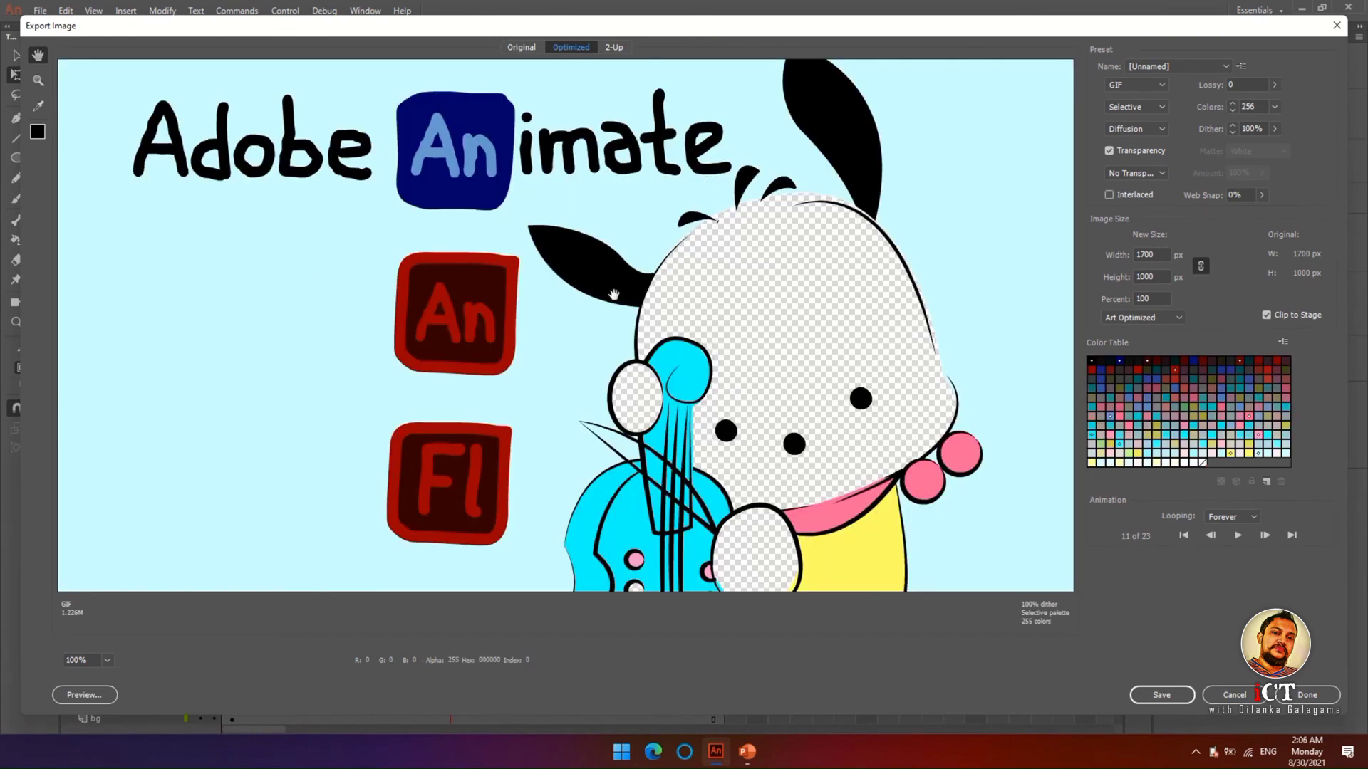
pyautogui.click(1144, 696)
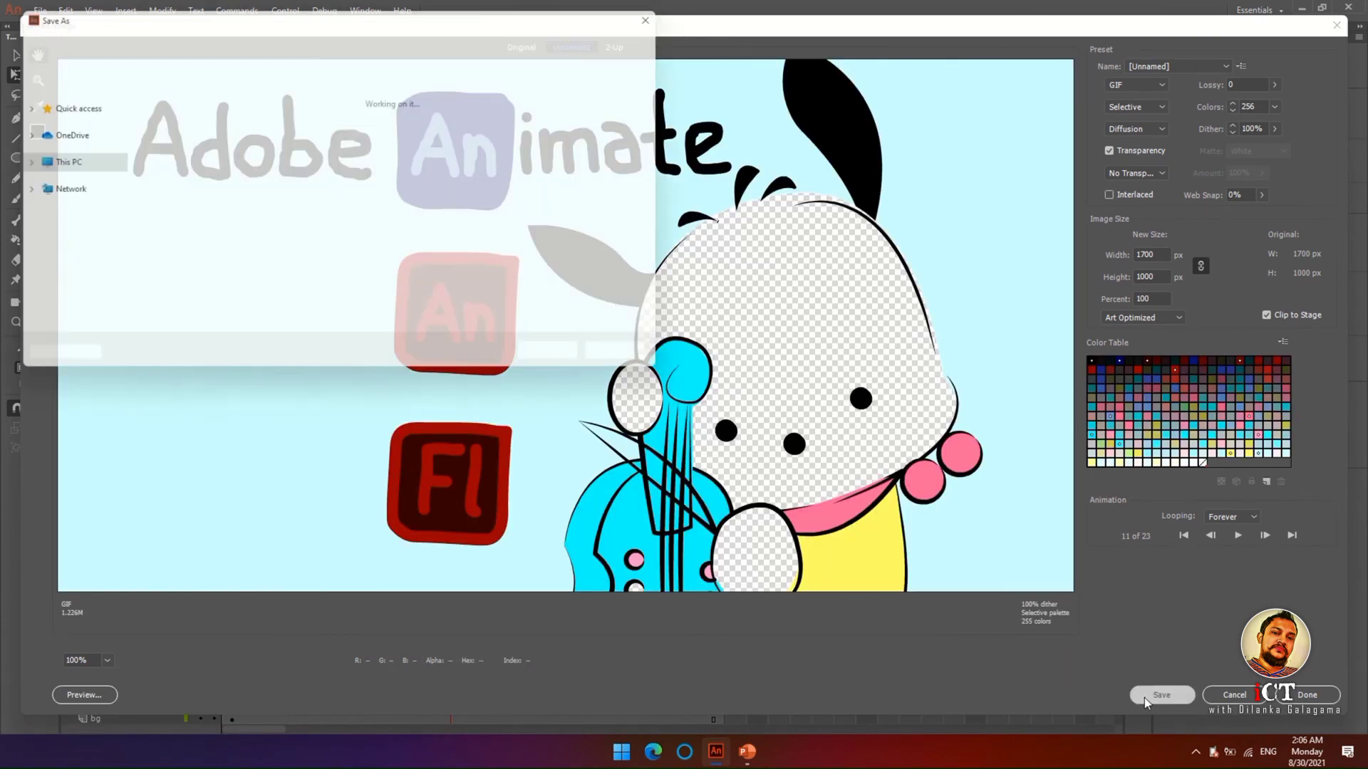
pyautogui.click(308, 269)
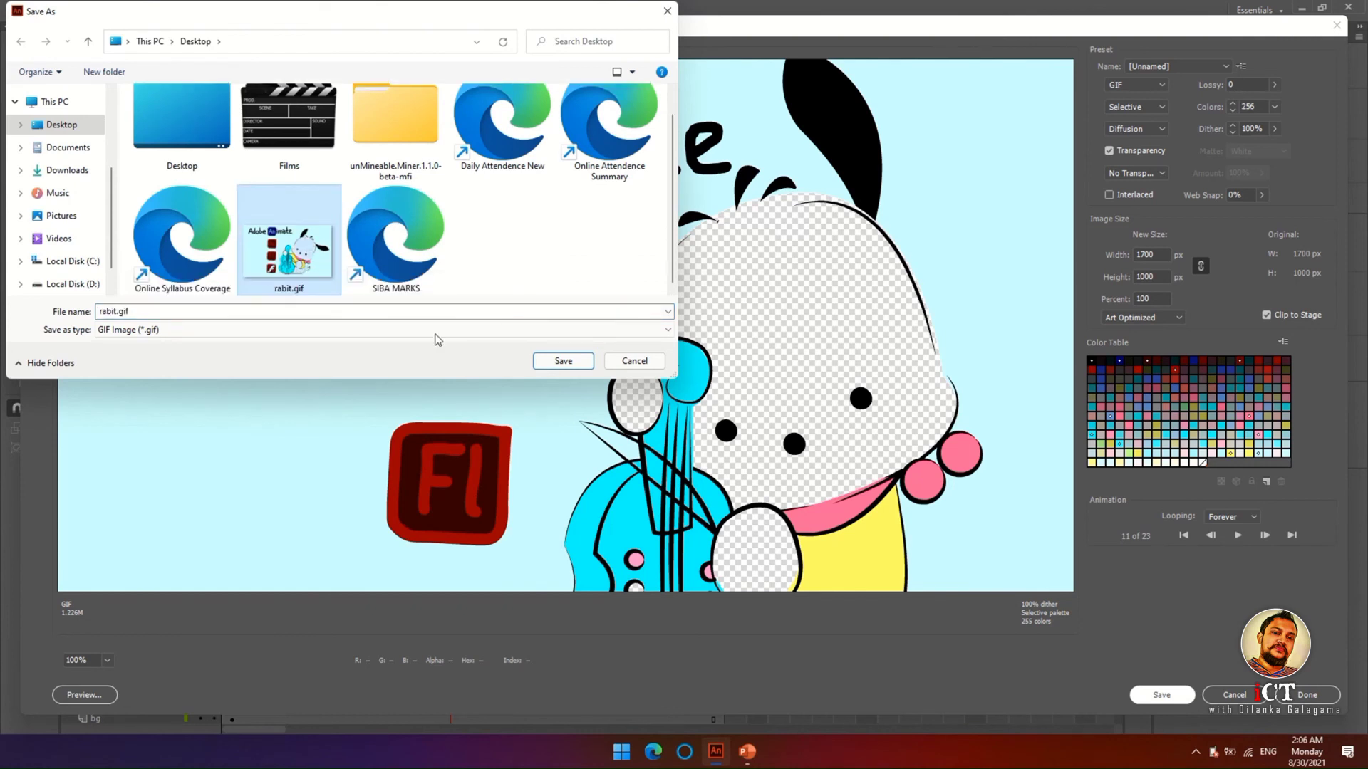
pyautogui.click(557, 362)
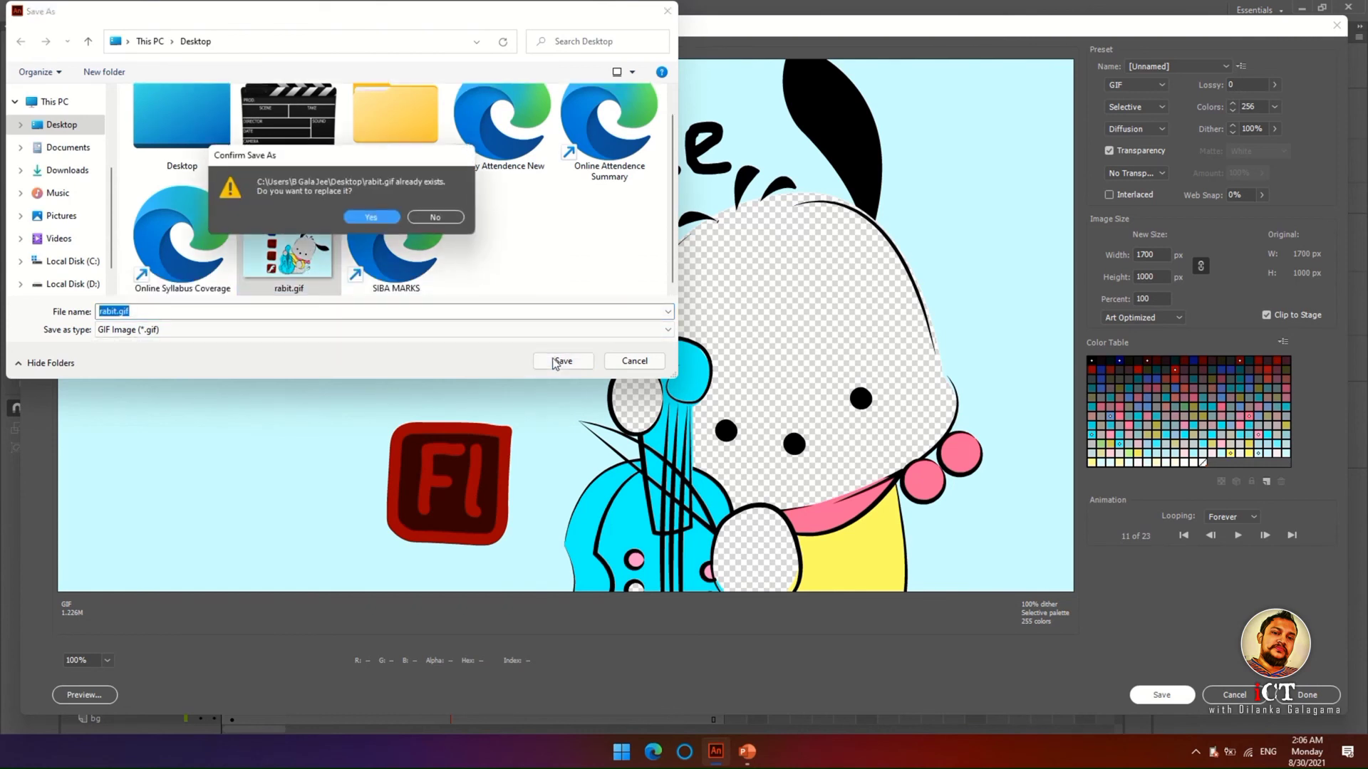
pyautogui.click(370, 216)
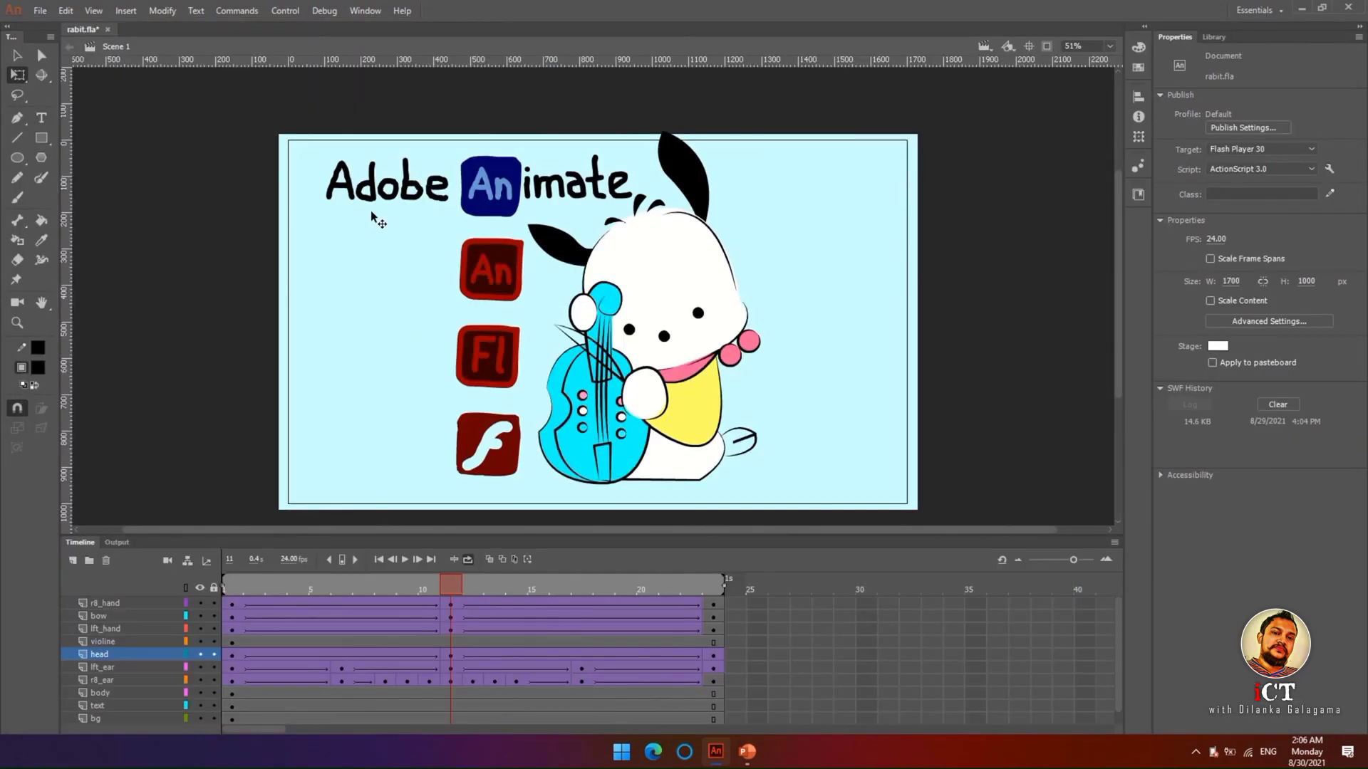
# - Open rabit.gif from the desktop in Photos, watch it full screen, close it and return to Animate
pyautogui.click(1303, 12)
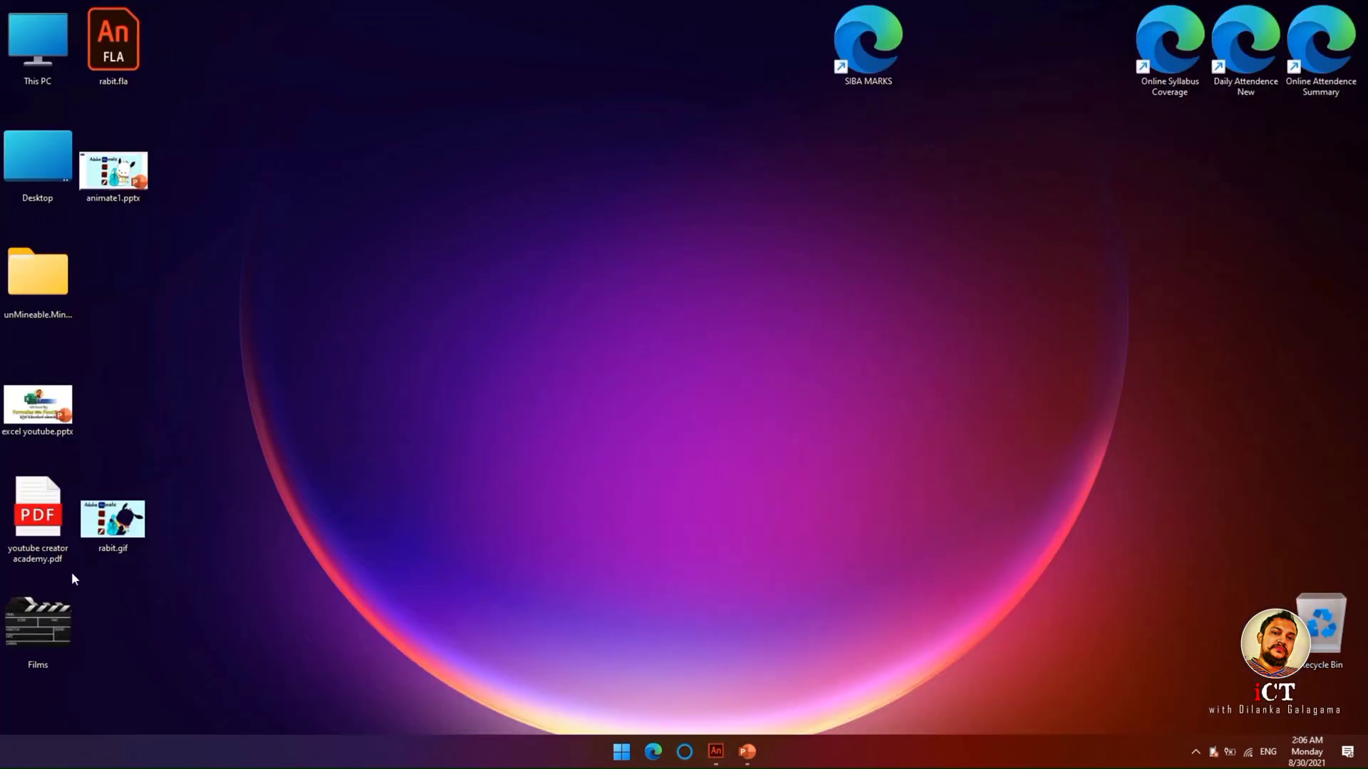
pyautogui.doubleClick(112, 527)
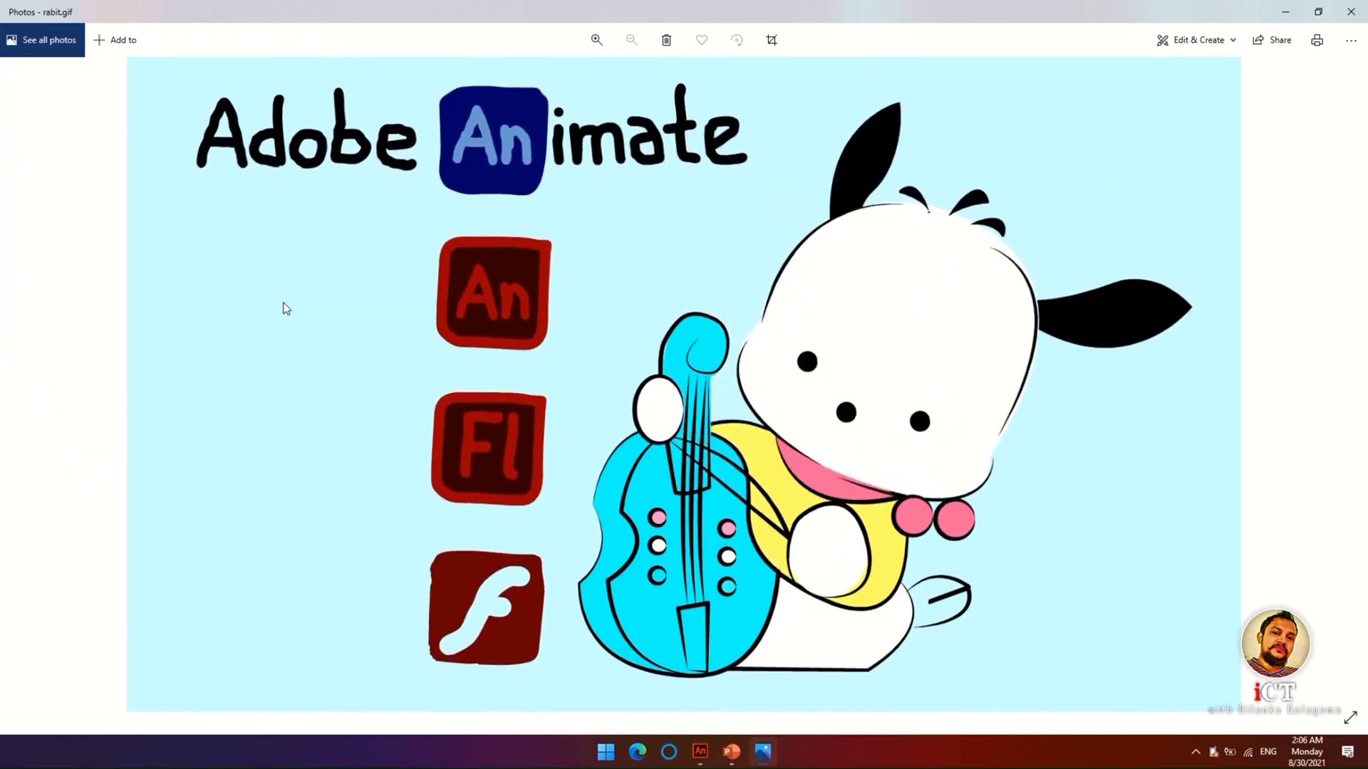
pyautogui.press('F11')
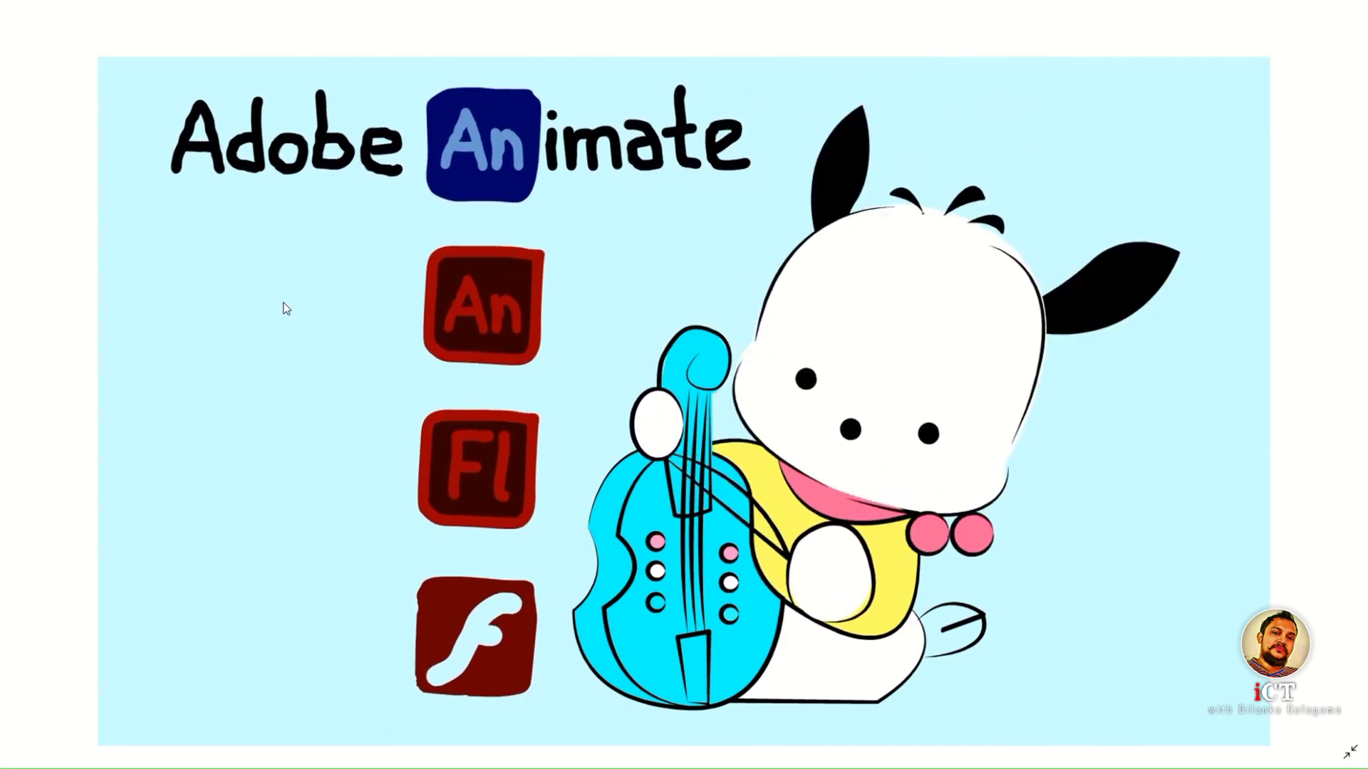
pyautogui.press('Escape')
pyautogui.hotkey('alt', 'F4')
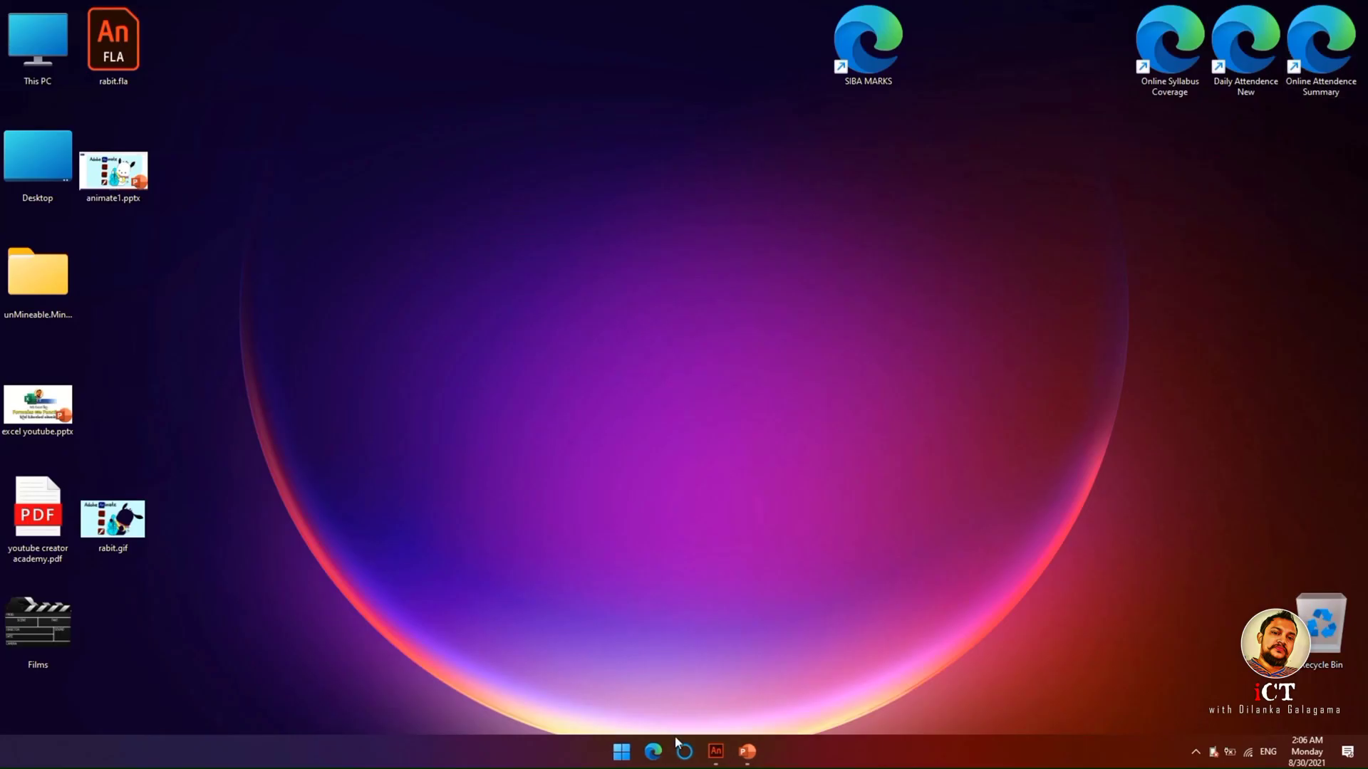
pyautogui.click(716, 752)
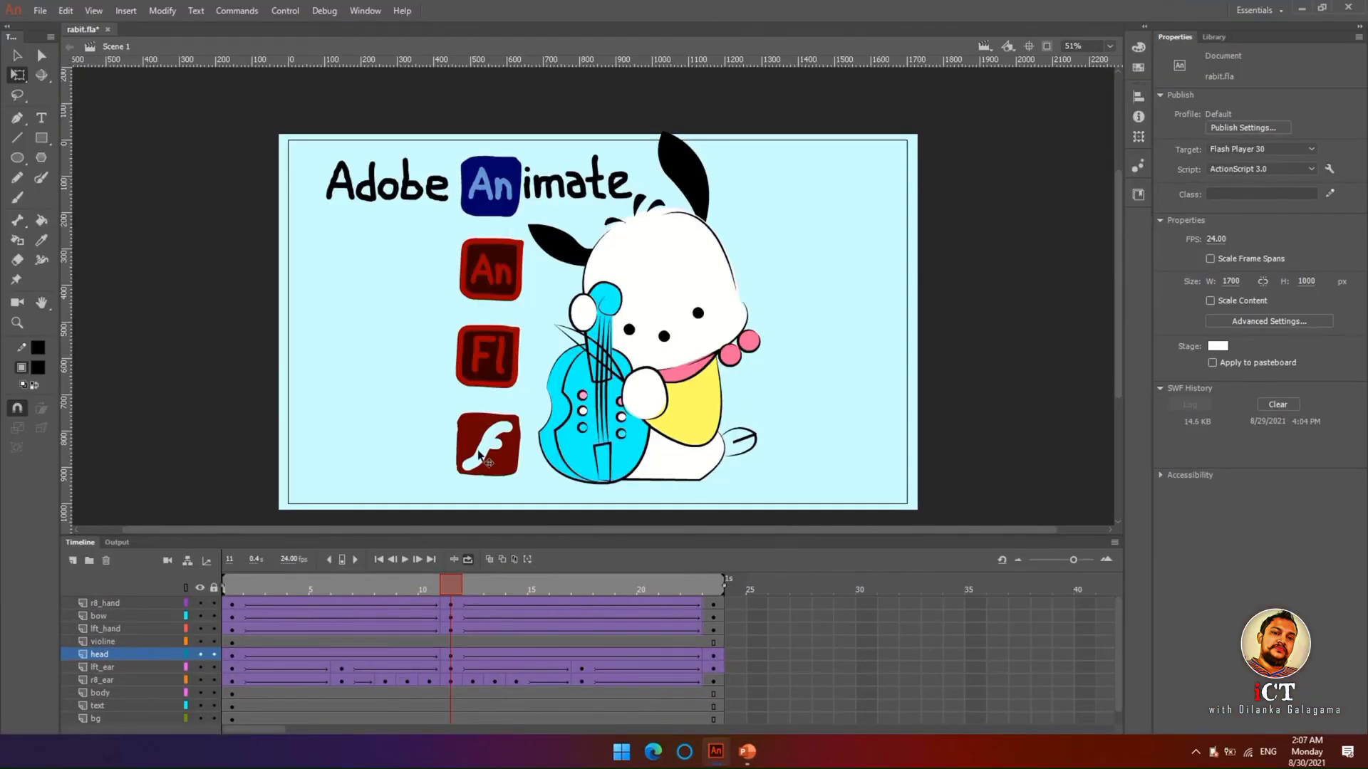